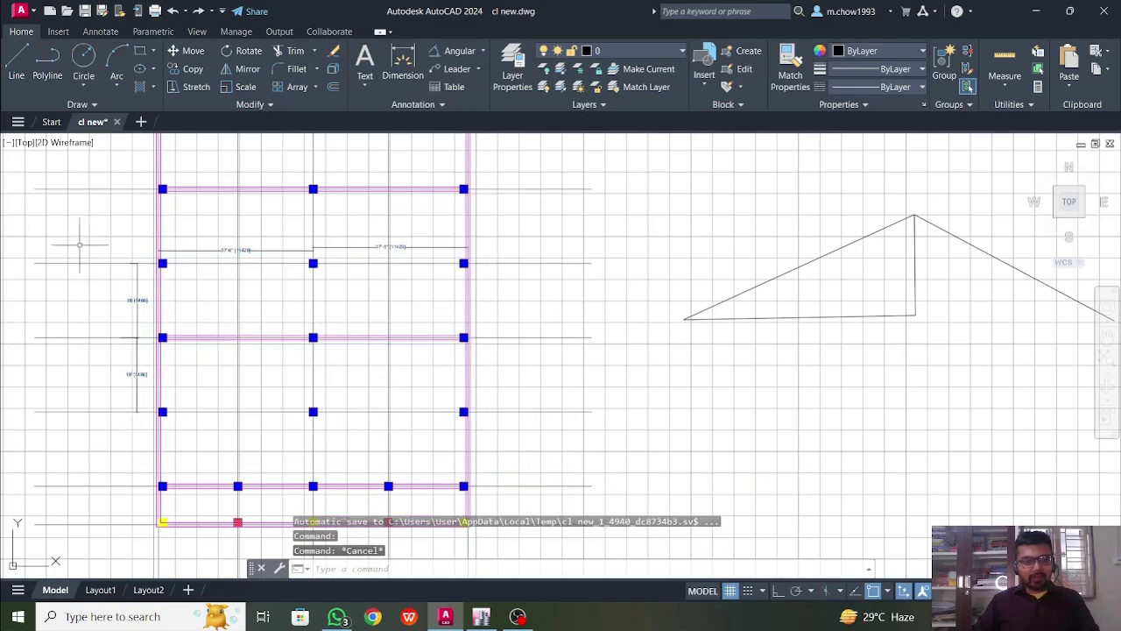
Step: Examine the shed's column layout plan, including its grid lines, column positions and bay dimensions
left_click(82, 243)
key("Escape")
scroll(483, 412, "down", 8)
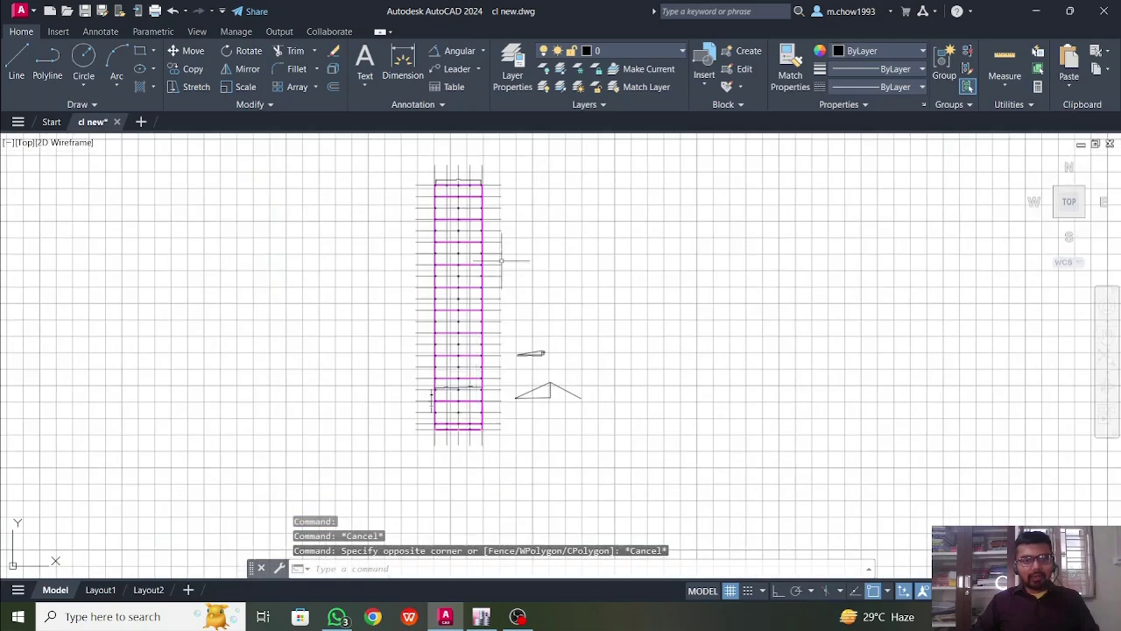
scroll(418, 408, "up", 4)
scroll(442, 416, "up", 6)
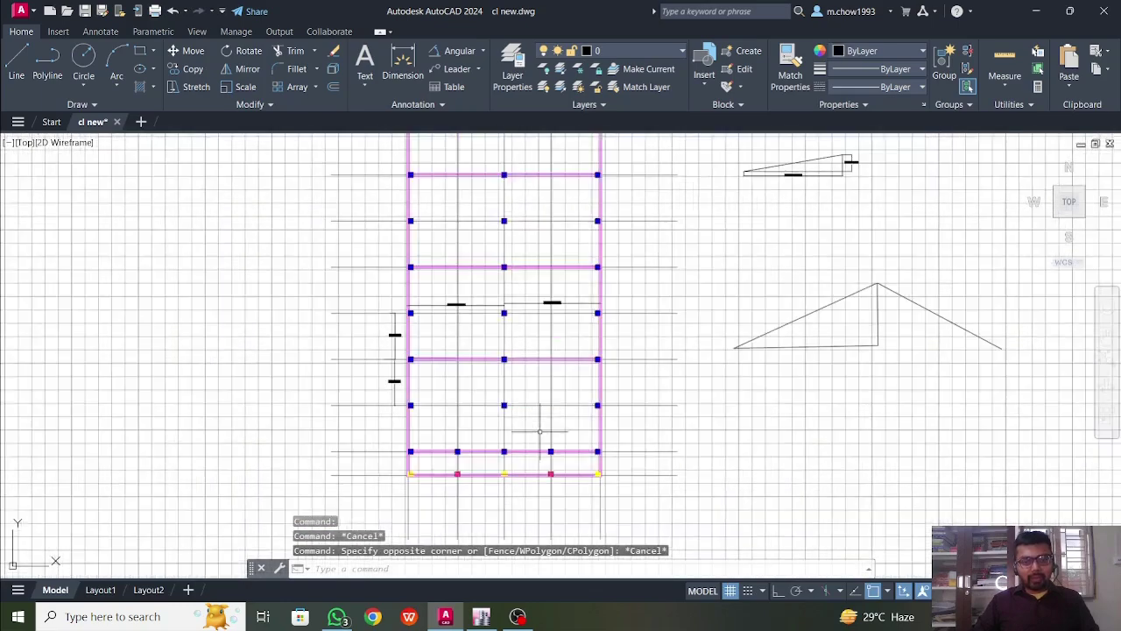
scroll(452, 426, "down", 3)
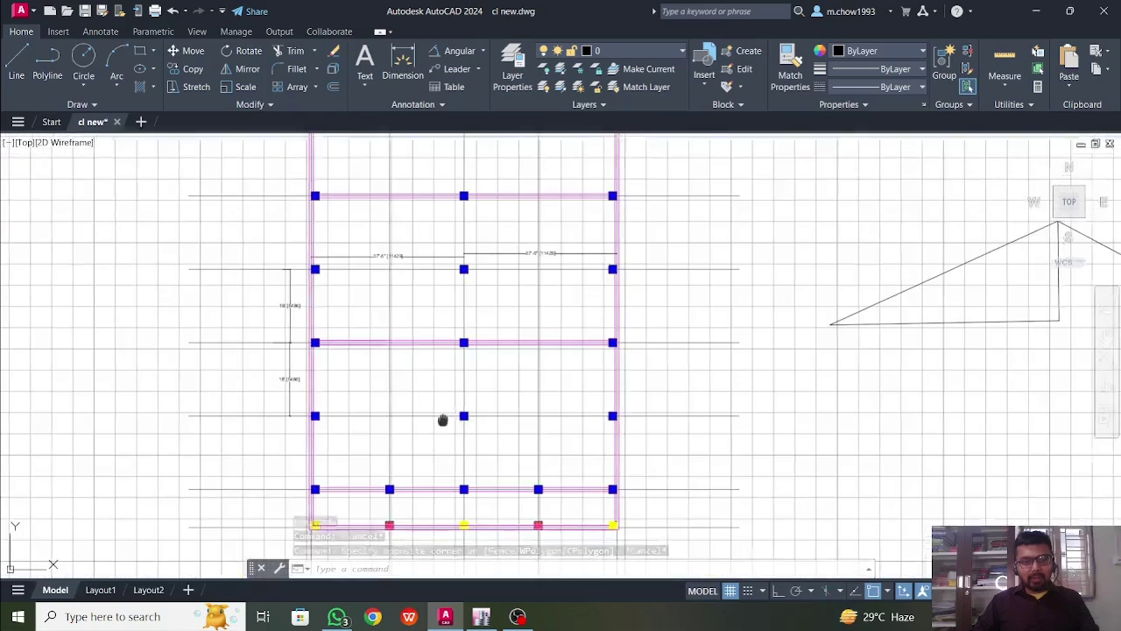
left_click(141, 238)
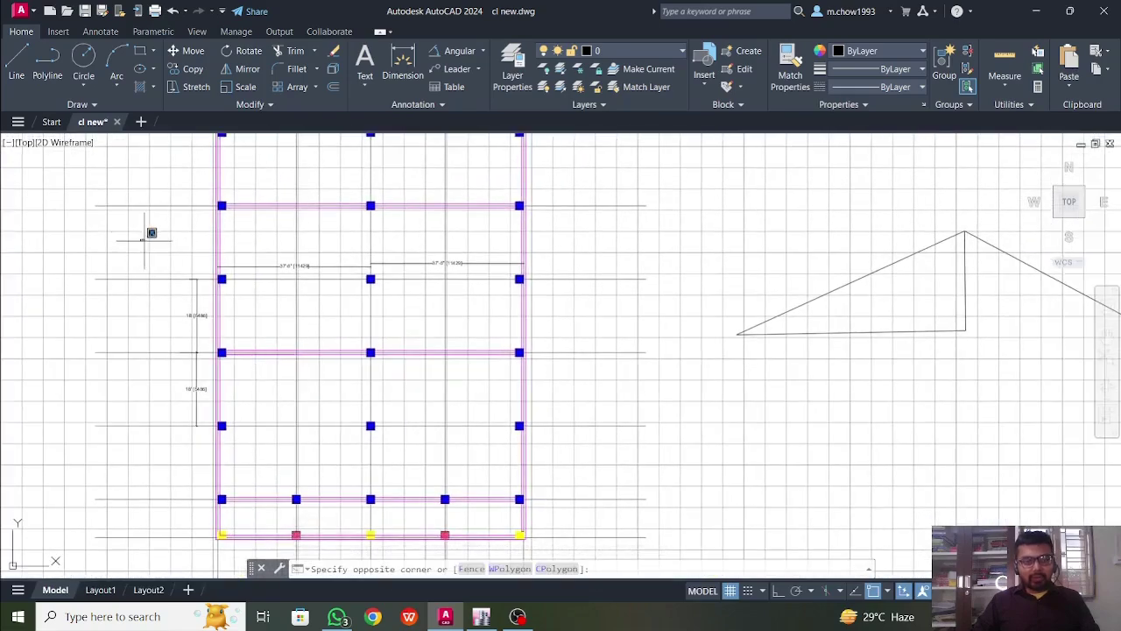
left_click(613, 446)
scroll(465, 414, "down", 4)
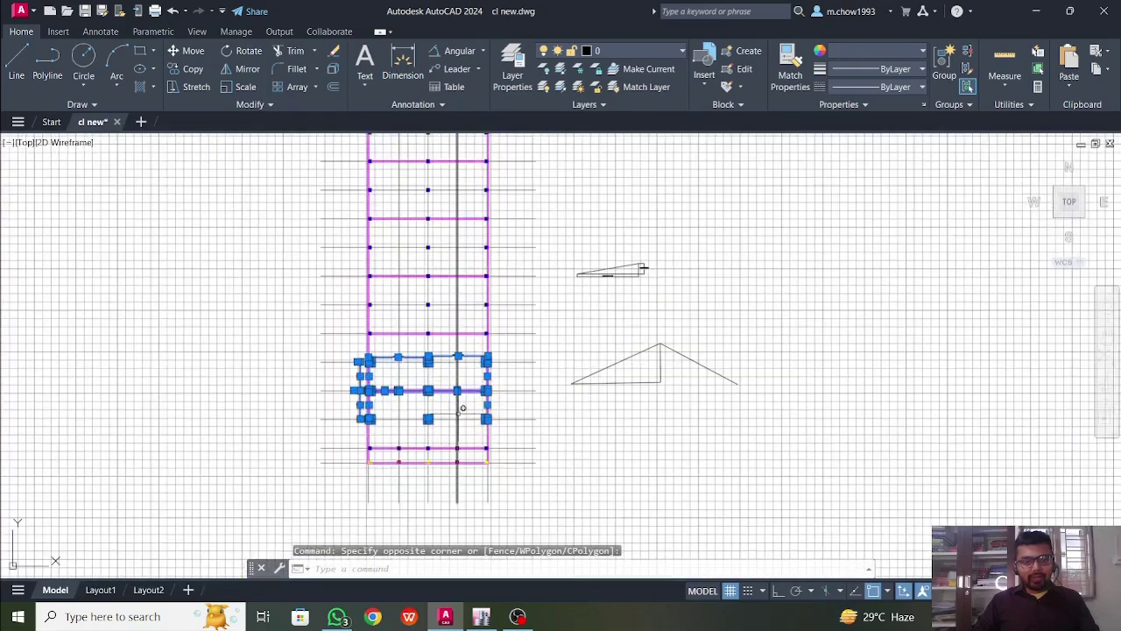
middle_click_drag(475, 209, 470, 338)
key("Escape")
middle_click_drag(595, 470, 577, 382)
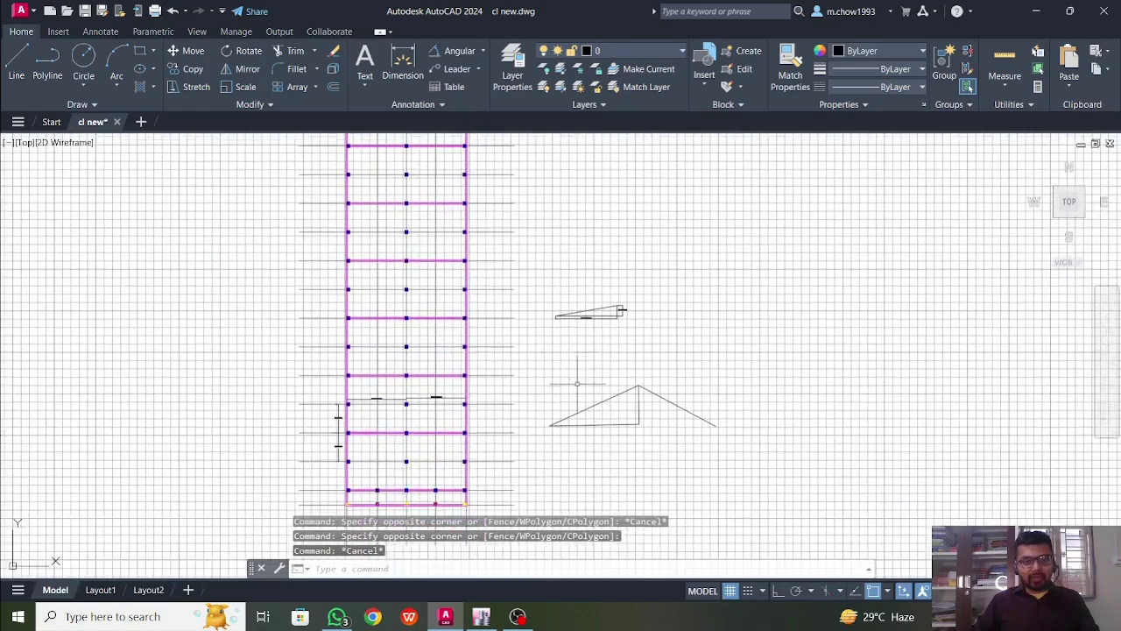
Step: Examine the roof truss sketches beside the plan, checking the span and rise dimensions of the half-truss profile
scroll(622, 456, "up", 4)
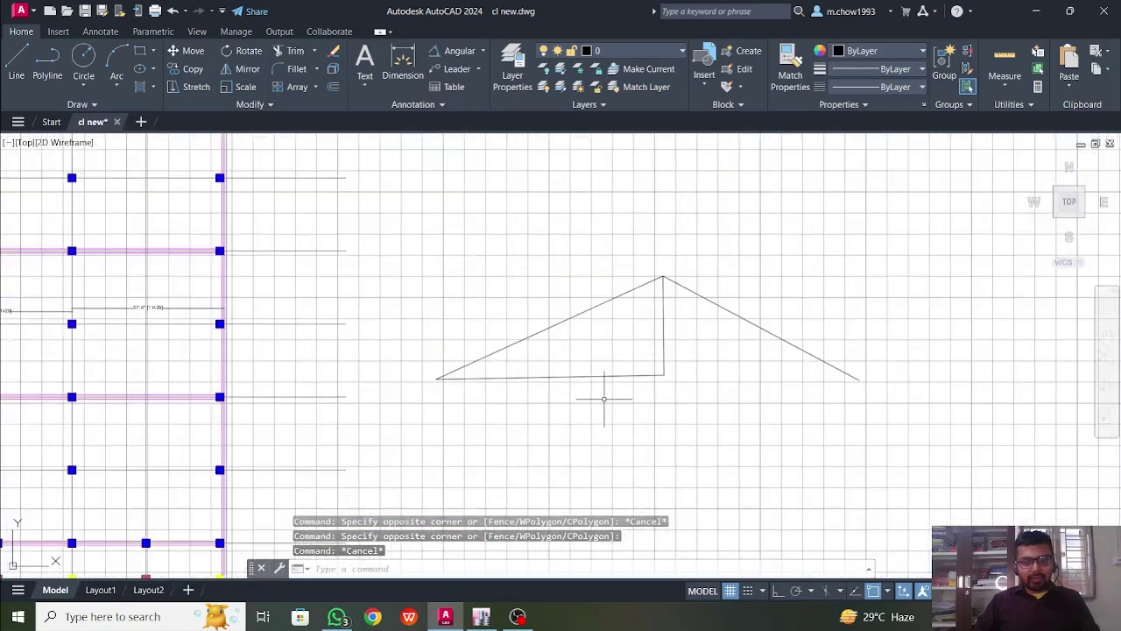
scroll(621, 552, "down", 3)
scroll(569, 274, "up", 8)
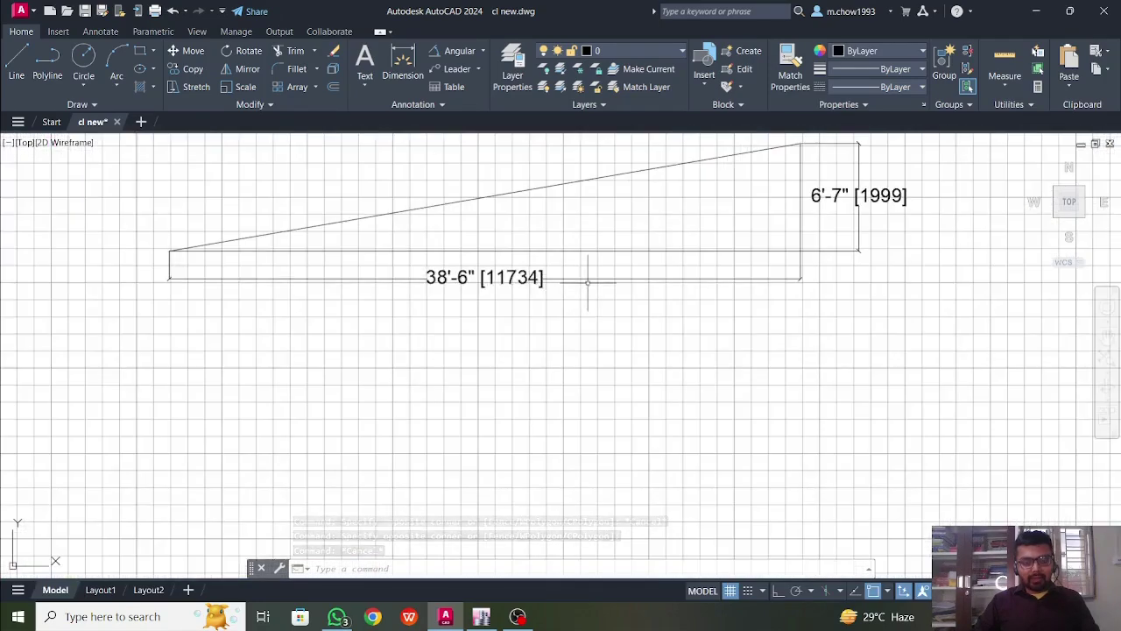
left_click(552, 278)
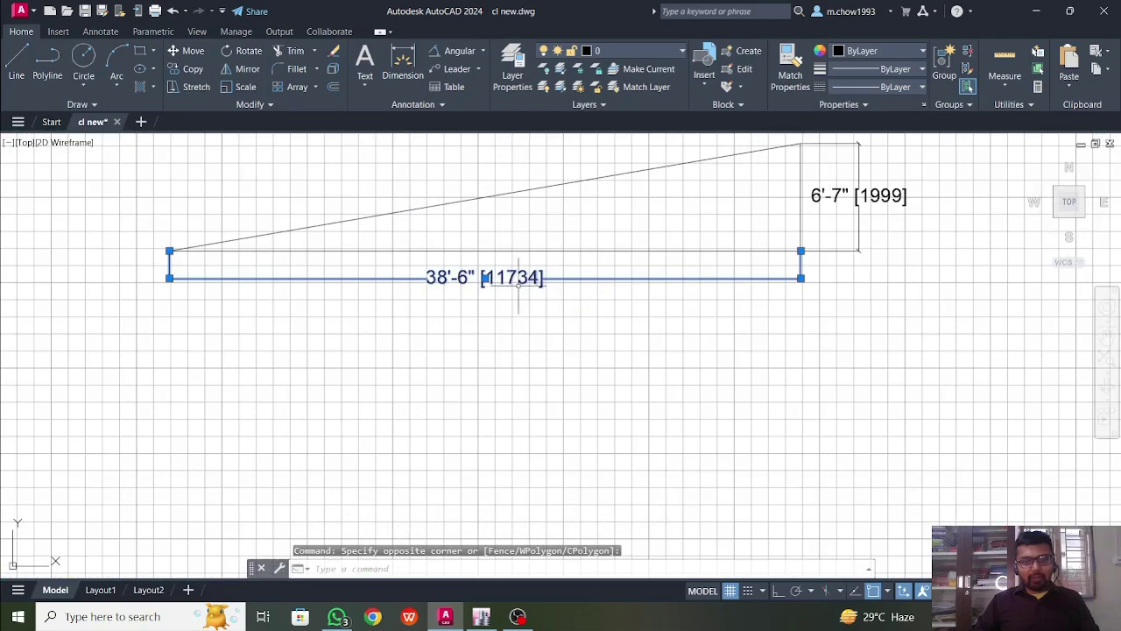
middle_click_drag(761, 300, 694, 374)
key("Escape")
left_click(751, 303)
left_click(708, 291)
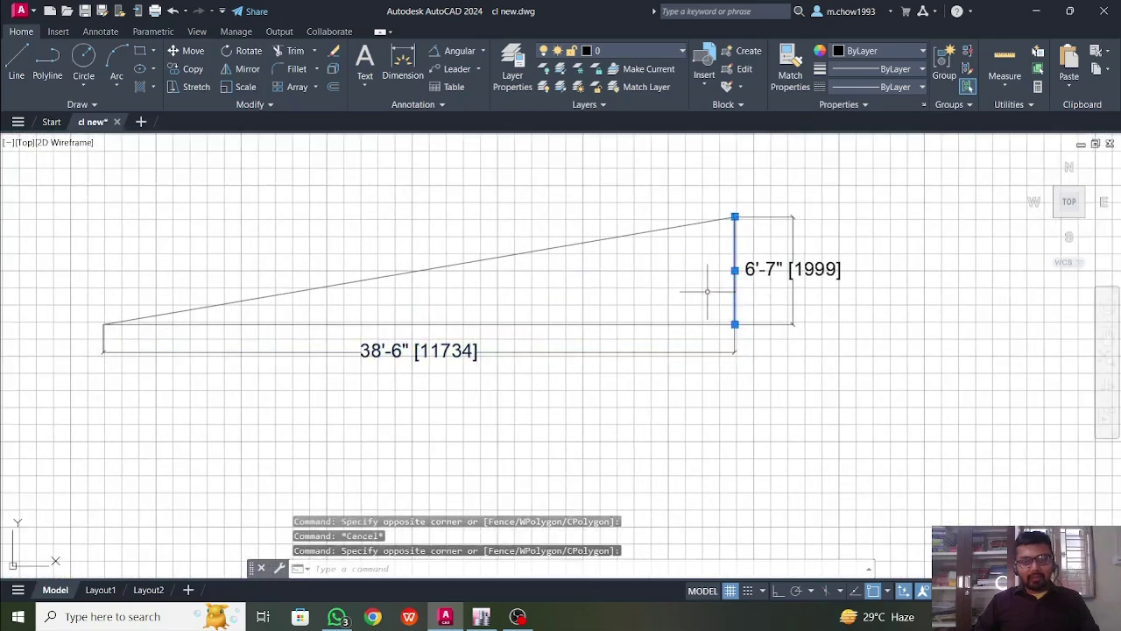
key("Escape")
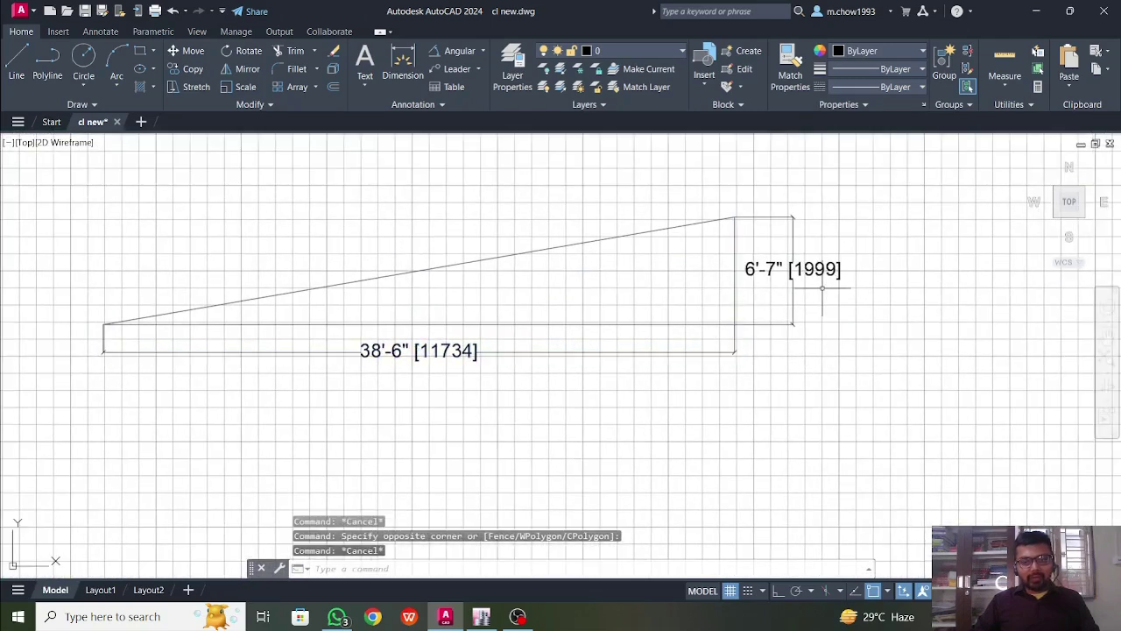
left_click(751, 306)
left_click(676, 295)
key("Escape")
left_click(754, 290)
left_click(662, 284)
key("Escape")
left_click(637, 324)
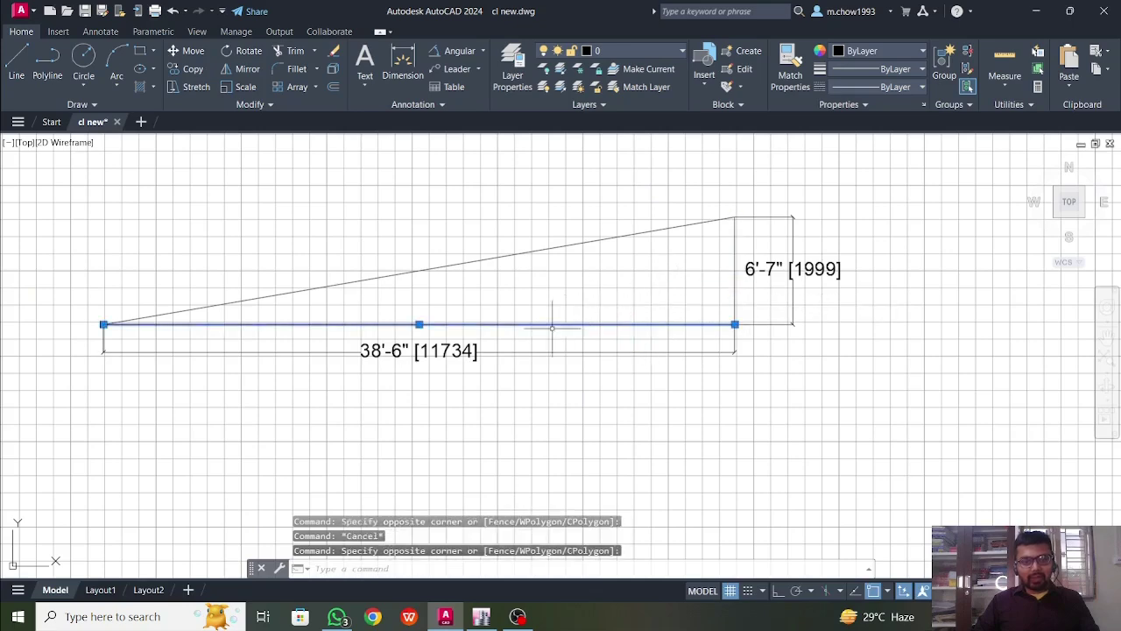
Step: Compare the column spacing in the plan with the span of the dimensioned half-truss sketch
scroll(532, 326, "down", 8)
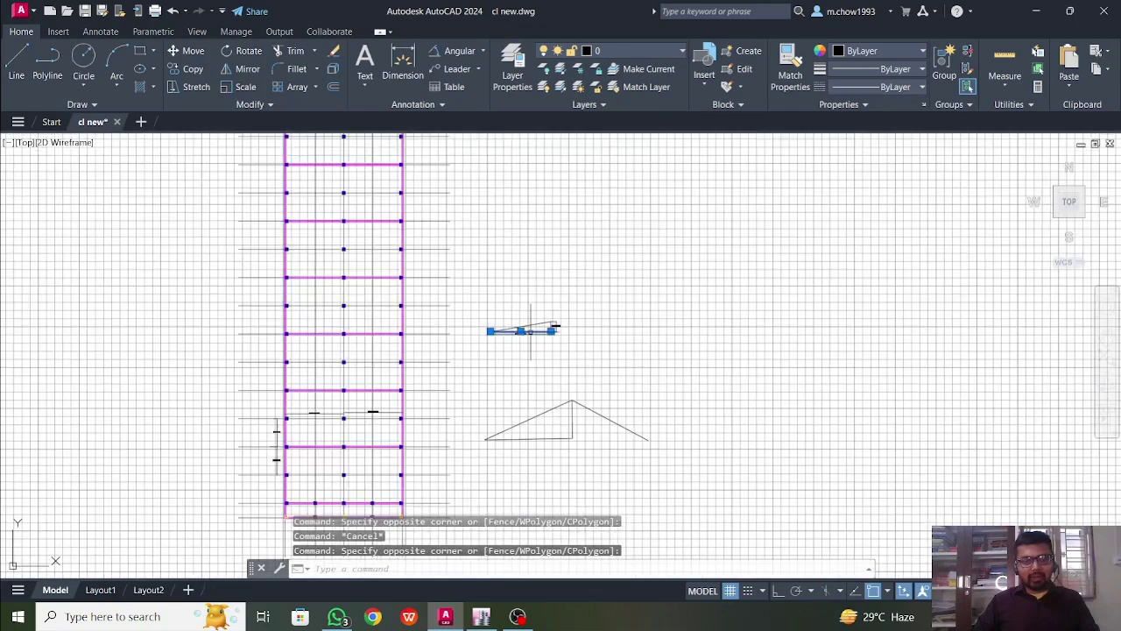
middle_click_drag(478, 359, 495, 295)
key("Escape")
scroll(328, 375, "up", 2)
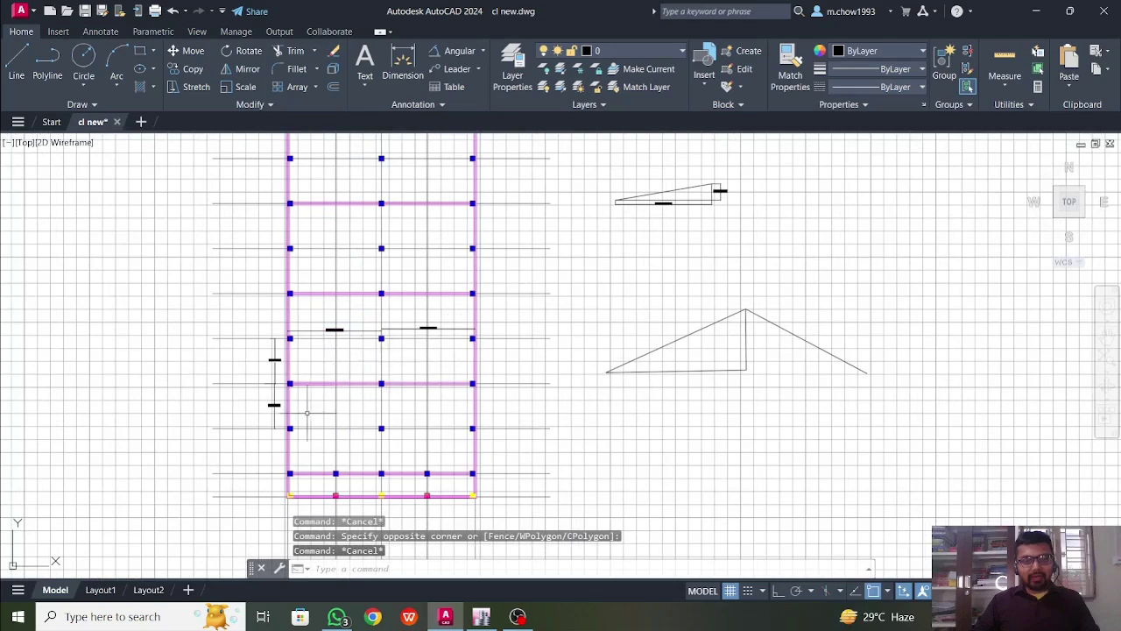
scroll(350, 383, "up", 4)
scroll(349, 383, "down", 4)
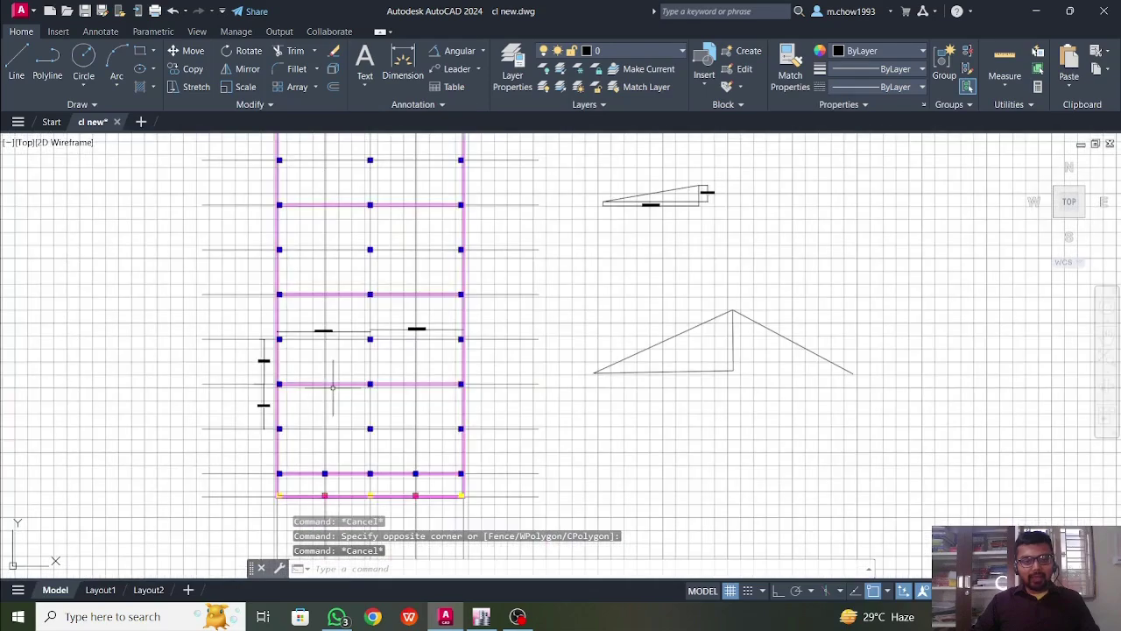
scroll(603, 418, "up", 6)
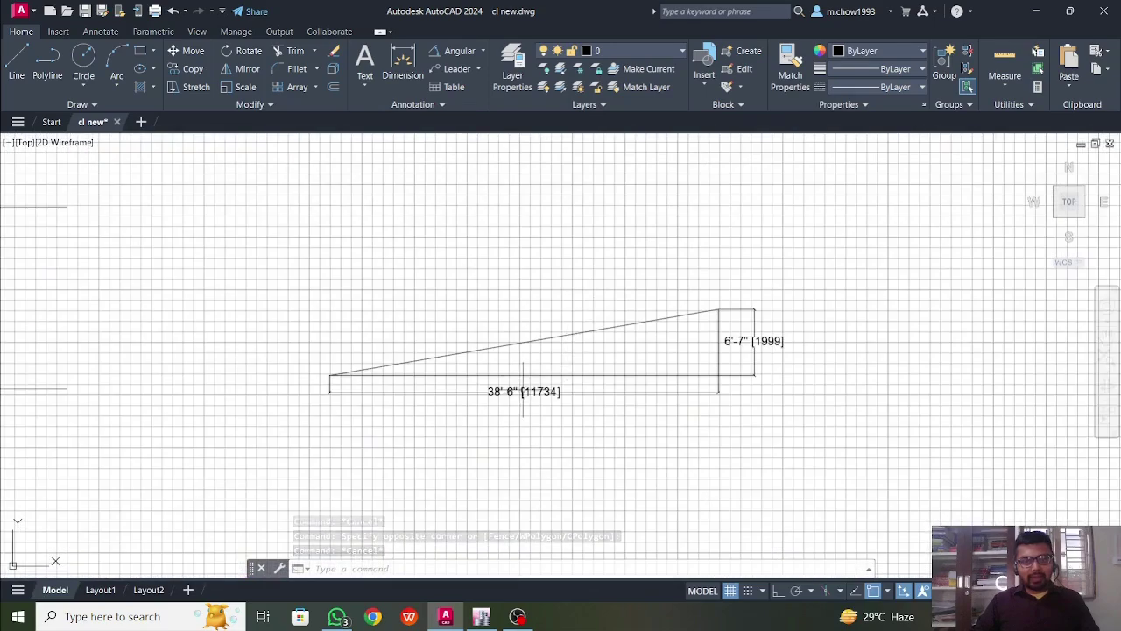
scroll(579, 381, "down", 7)
scroll(402, 419, "up", 4)
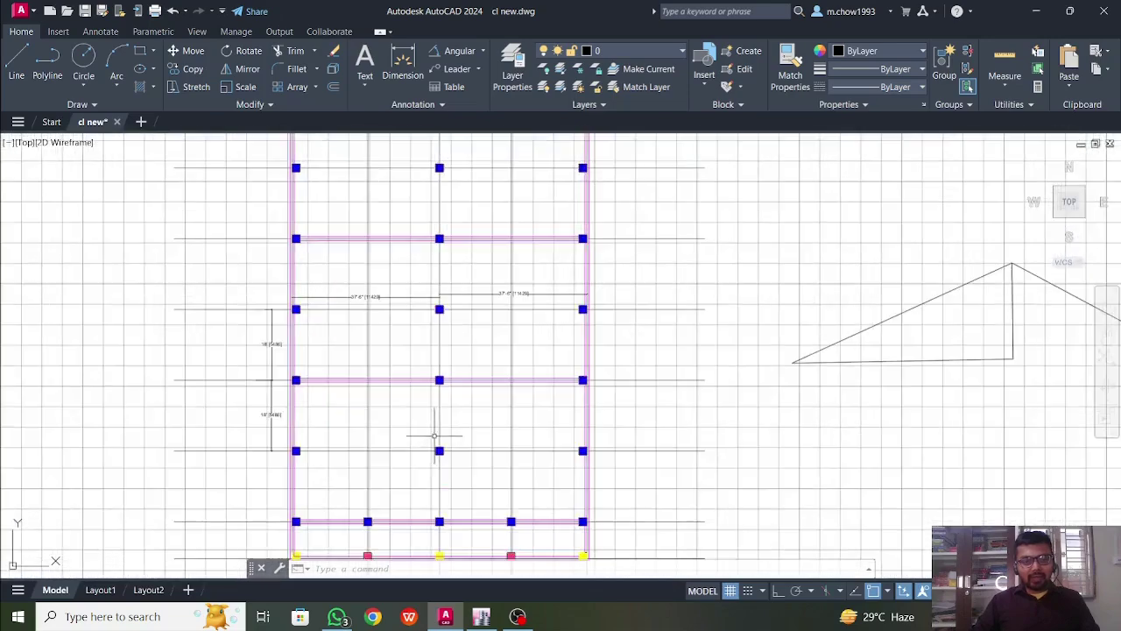
scroll(403, 419, "down", 2)
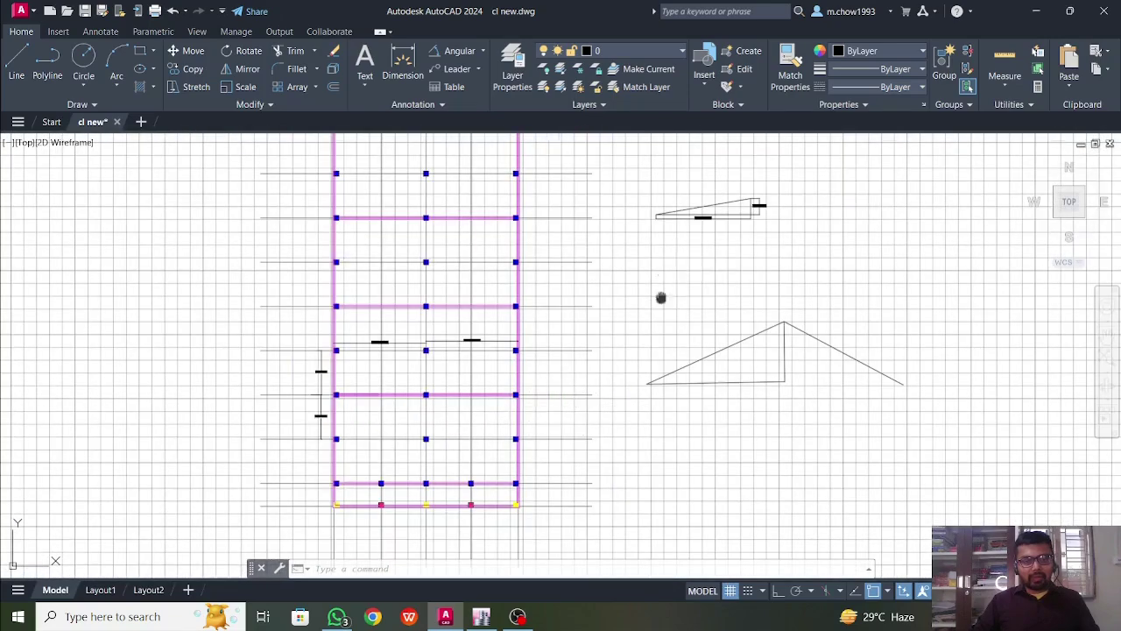
scroll(601, 292, "up", 4)
scroll(602, 295, "down", 4)
scroll(374, 396, "up", 3)
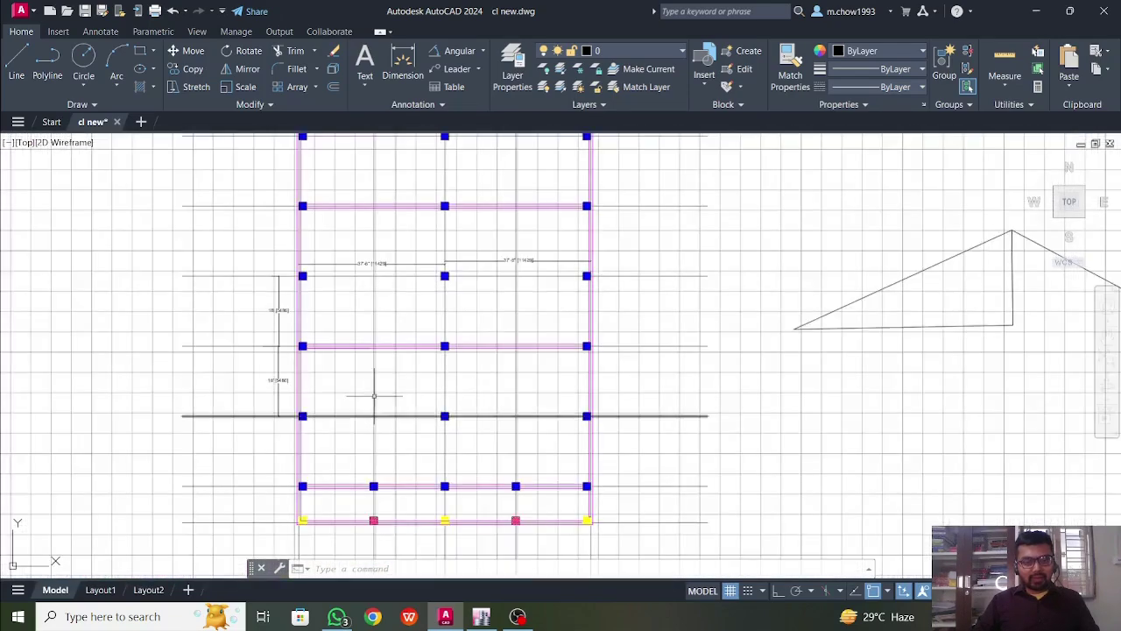
middle_click_drag(705, 236, 543, 386)
middle_click_drag(668, 261, 571, 381)
scroll(672, 281, "up", 2)
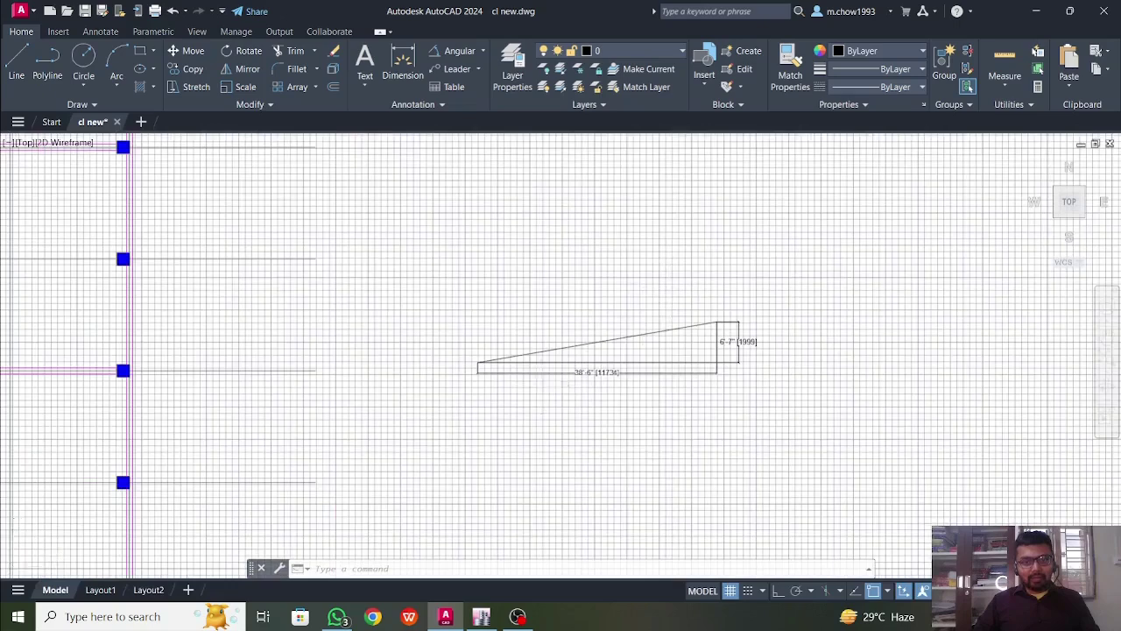
scroll(550, 382, "up", 2)
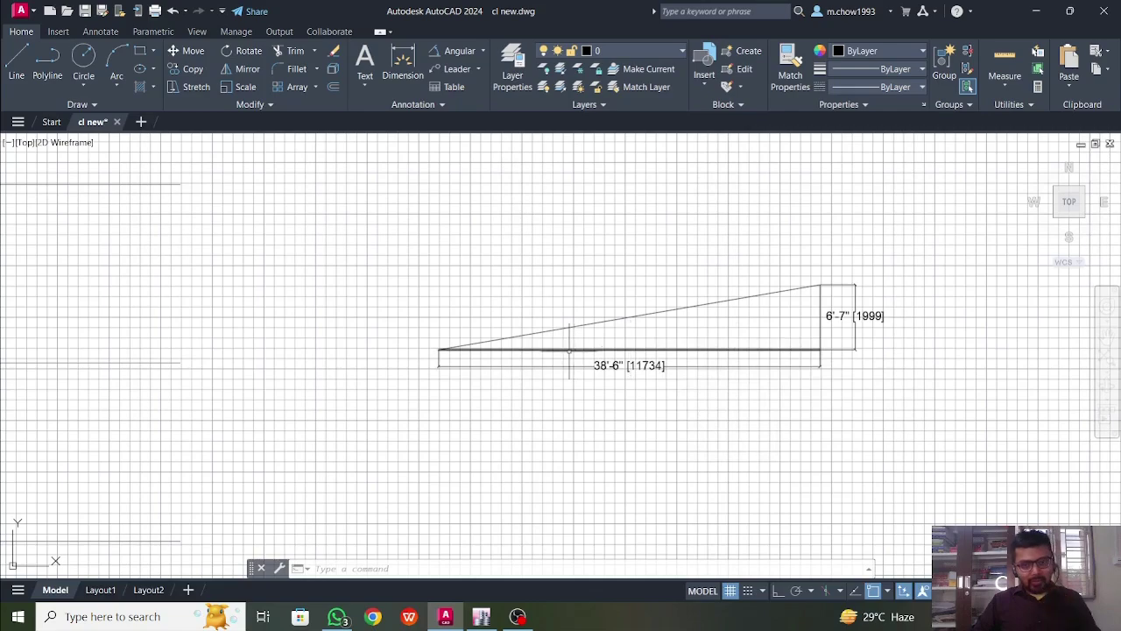
scroll(782, 341, "down", 7)
middle_click_drag(656, 418, 615, 385)
scroll(561, 430, "up", 4)
scroll(561, 422, "down", 2)
scroll(575, 399, "up", 2)
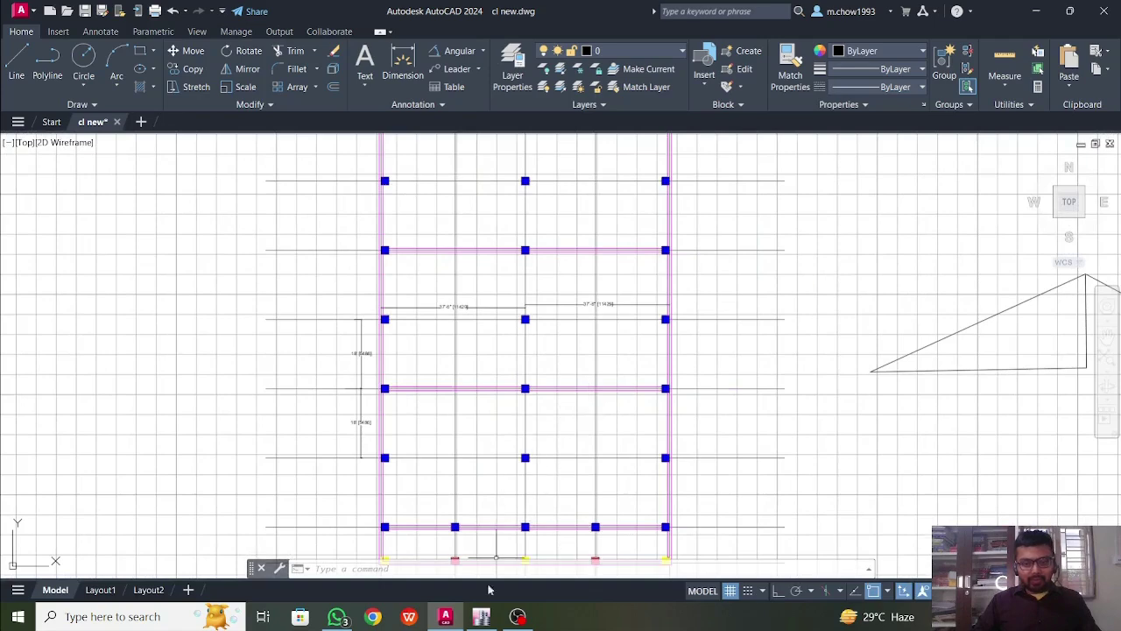
Step: Switch to ETABS and create a new model with built-in Metric SI units, Indian steel sections, IS 800:2007 and IS 456:2000
left_click(482, 617)
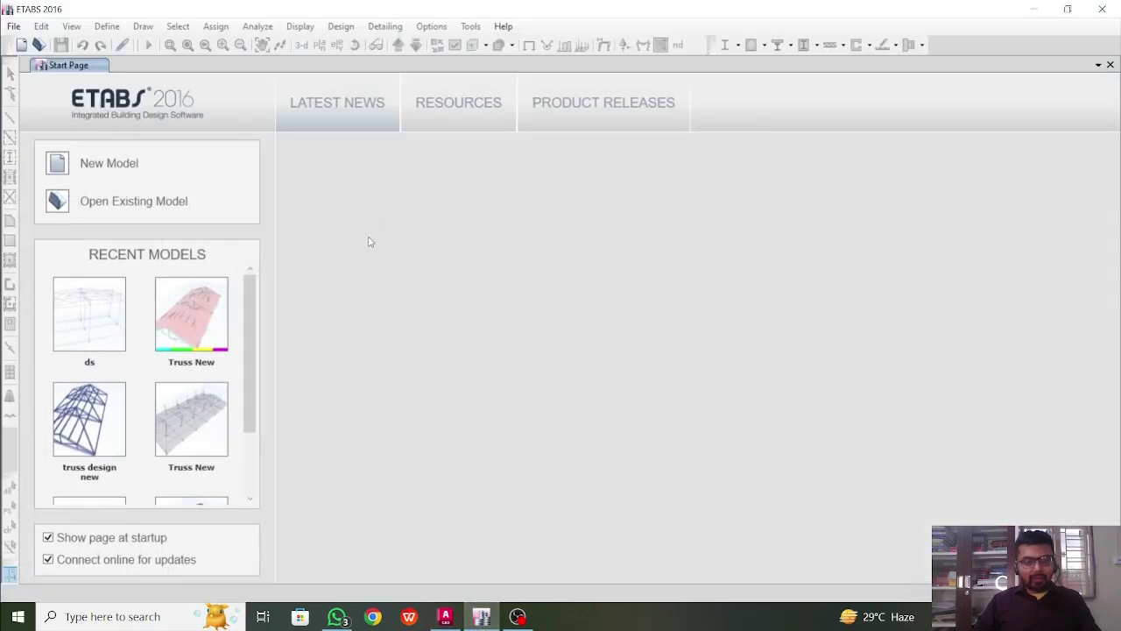
left_click(14, 27)
left_click(14, 27)
left_click(8, 29)
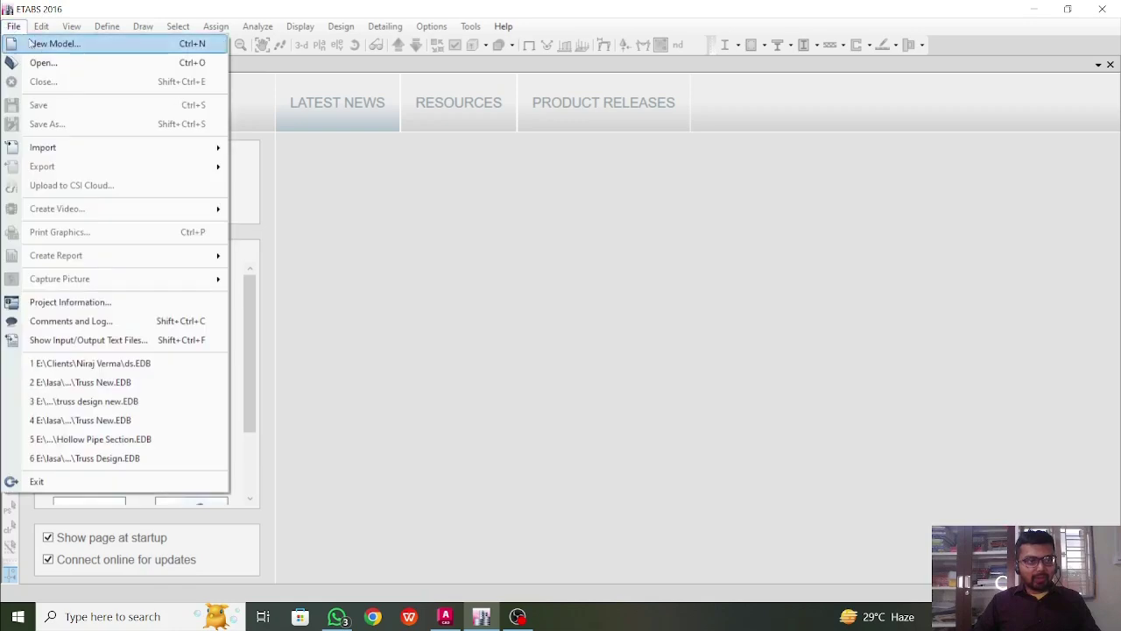
left_click(36, 44)
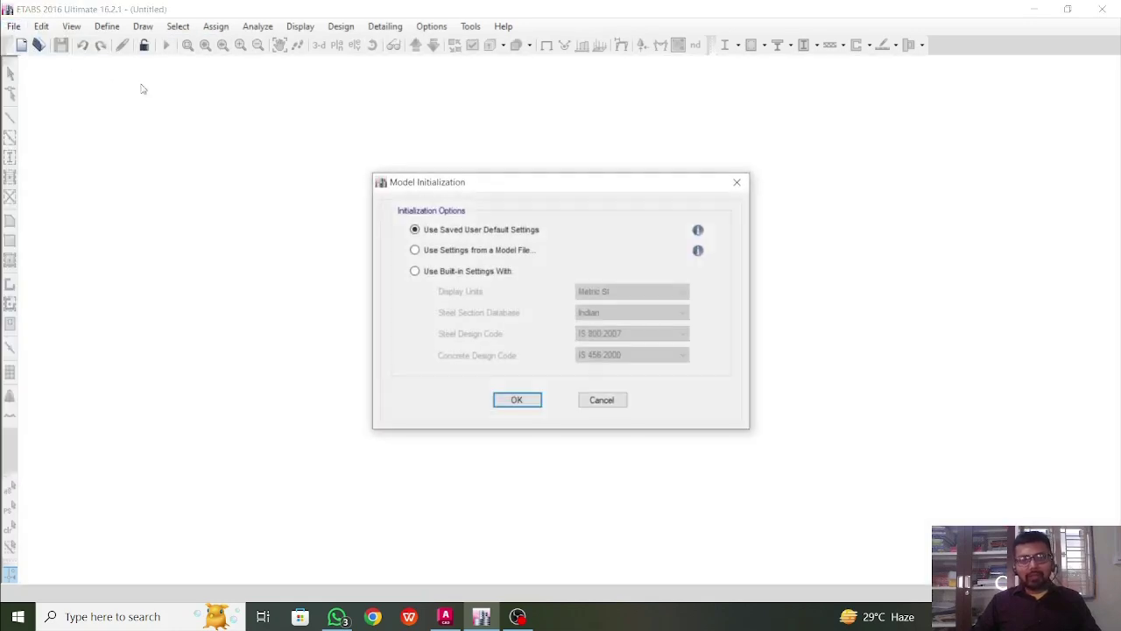
left_click(440, 273)
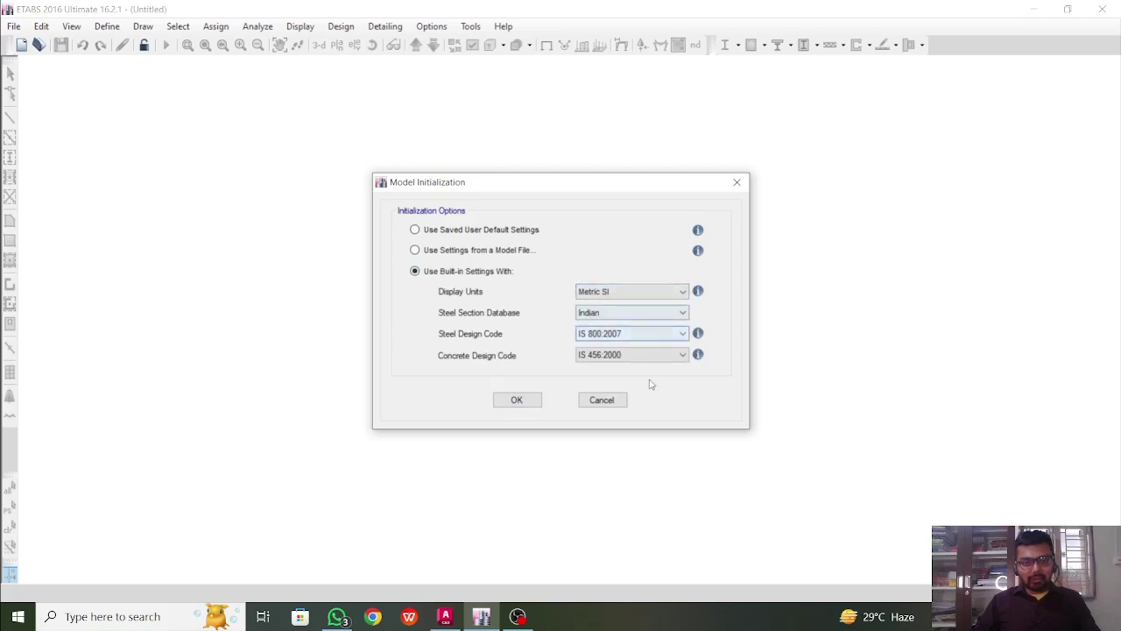
left_click(519, 403)
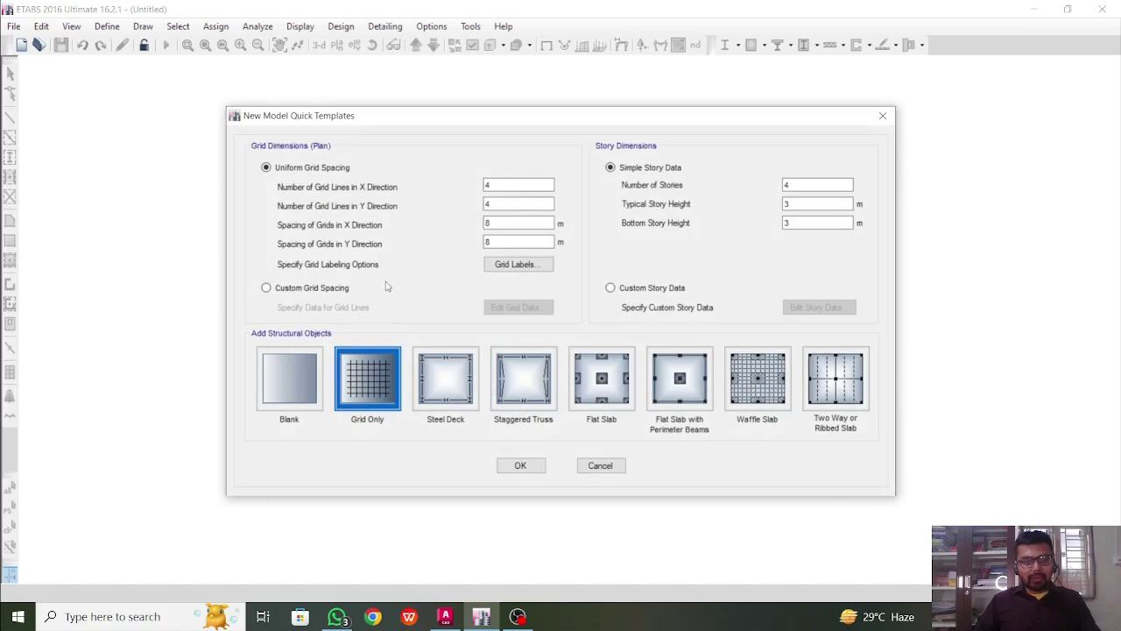
Step: Choose custom grid spacing for the new model and open its grid data for editing
left_click(266, 287)
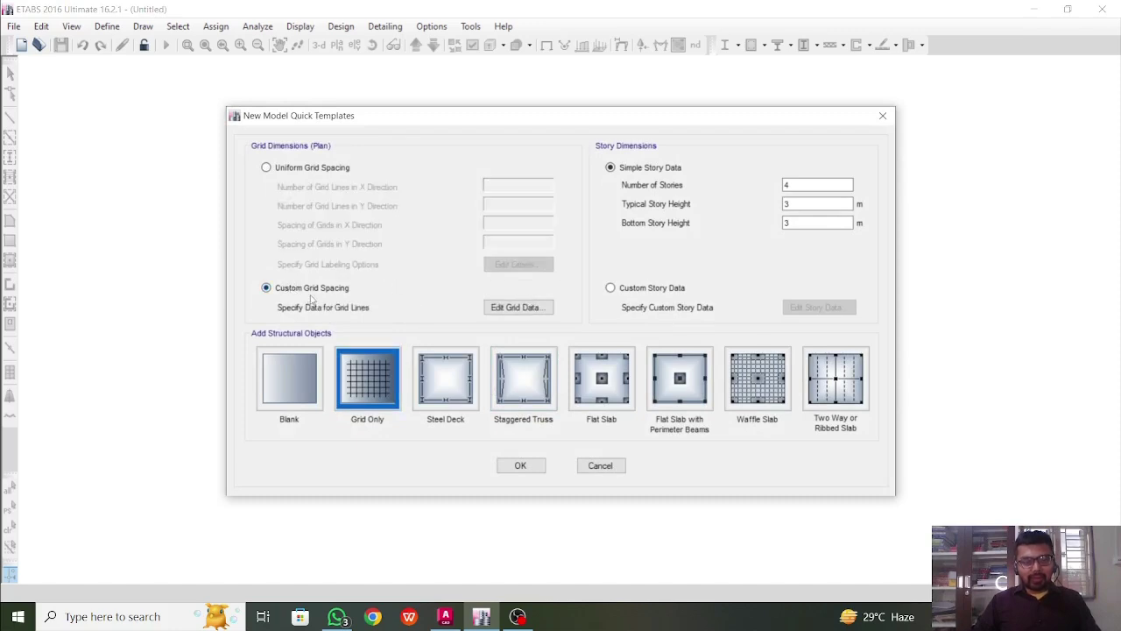
left_click(311, 167)
left_click(321, 291)
left_click(517, 308)
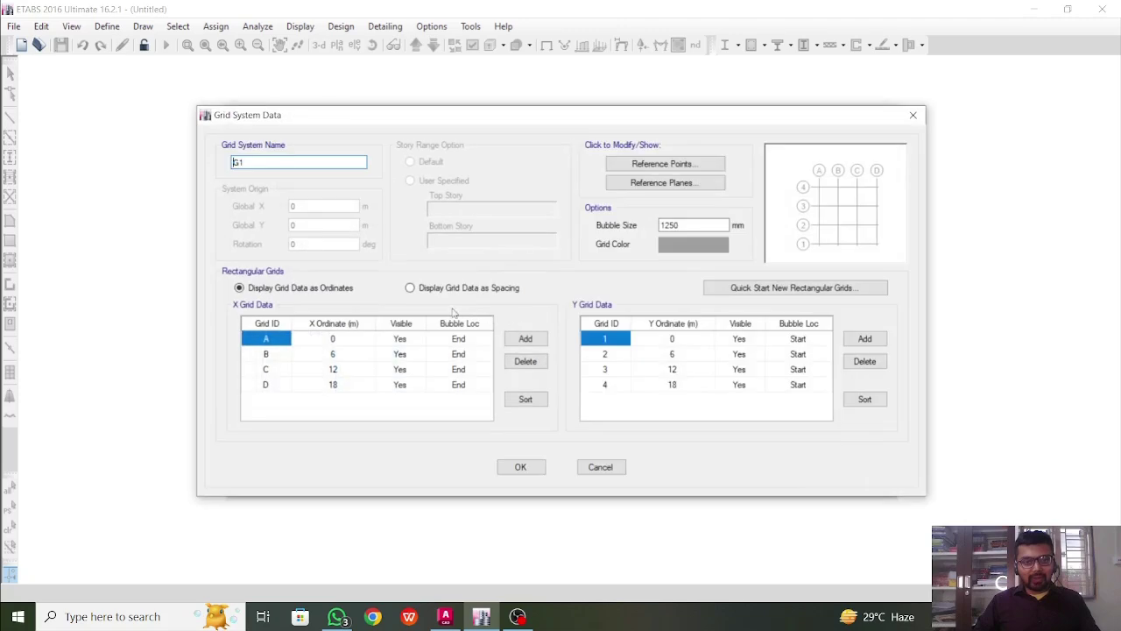
Step: Check the X grid lines B and D against the column layout plan in AutoCAD, and return to ETABS
left_click(276, 354)
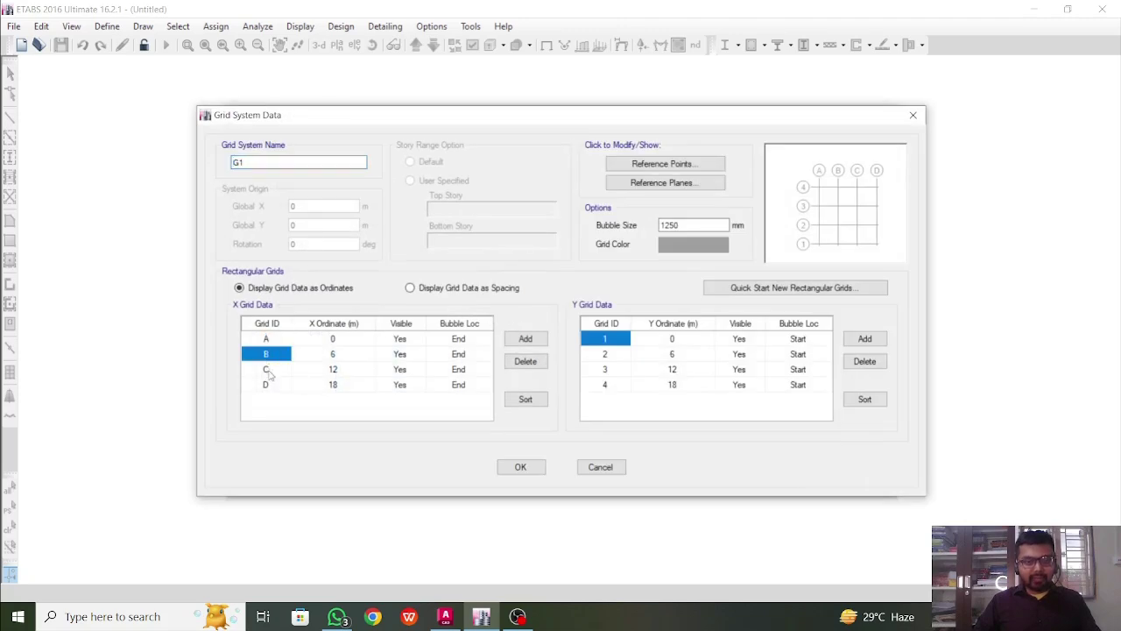
left_click(274, 385)
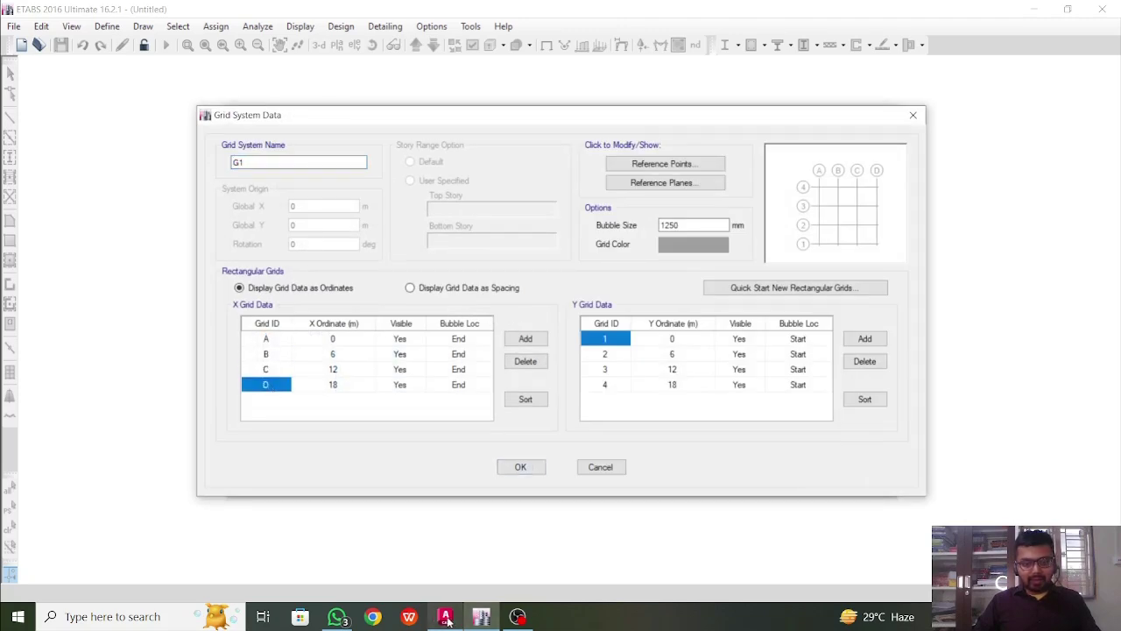
mouse_move(445, 621)
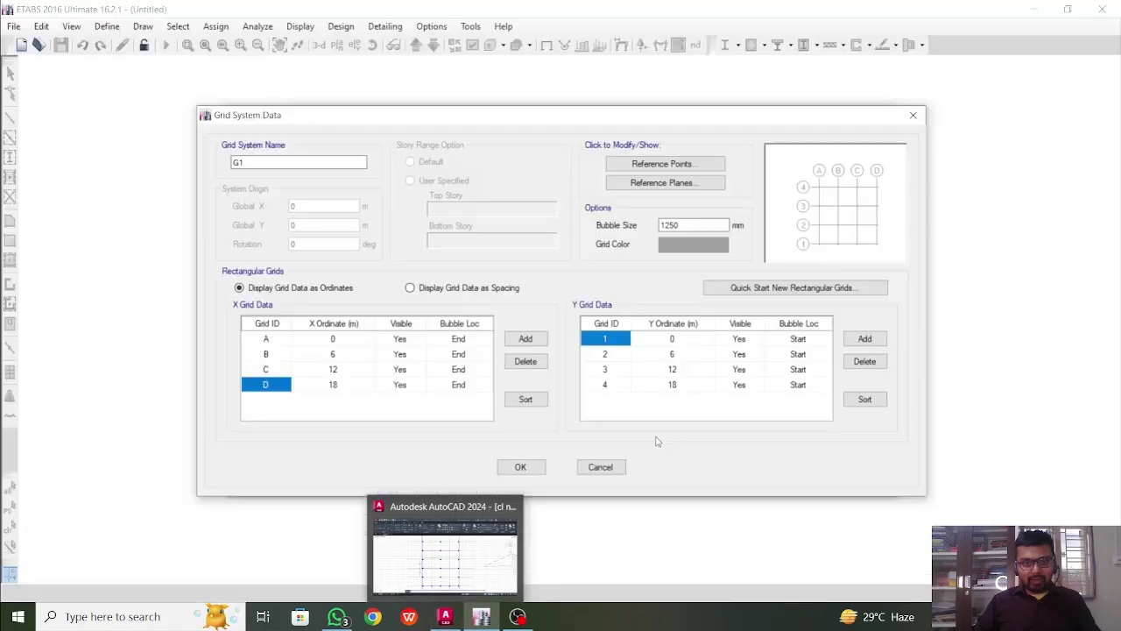
left_click(445, 617)
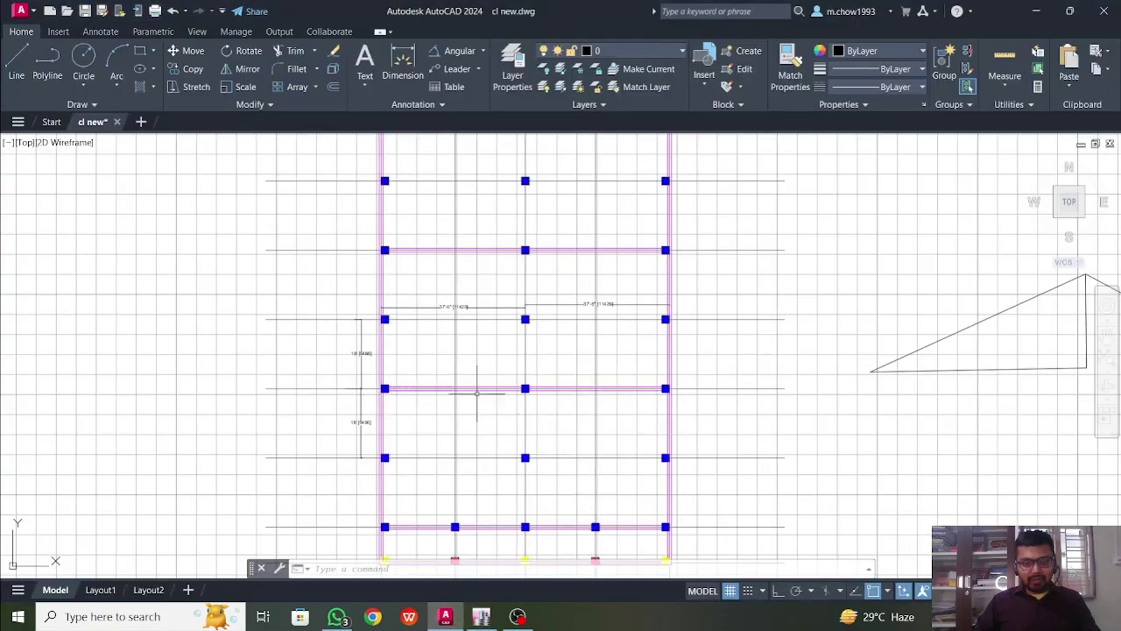
left_click(451, 620)
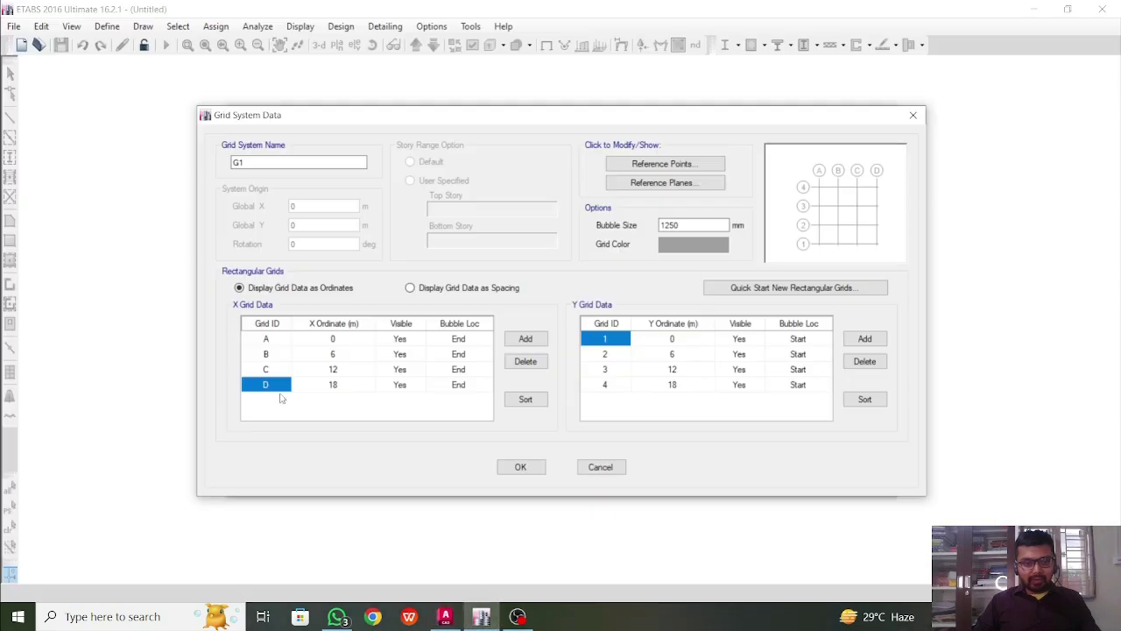
Step: Delete grid line D from the X grid data
left_click(267, 386)
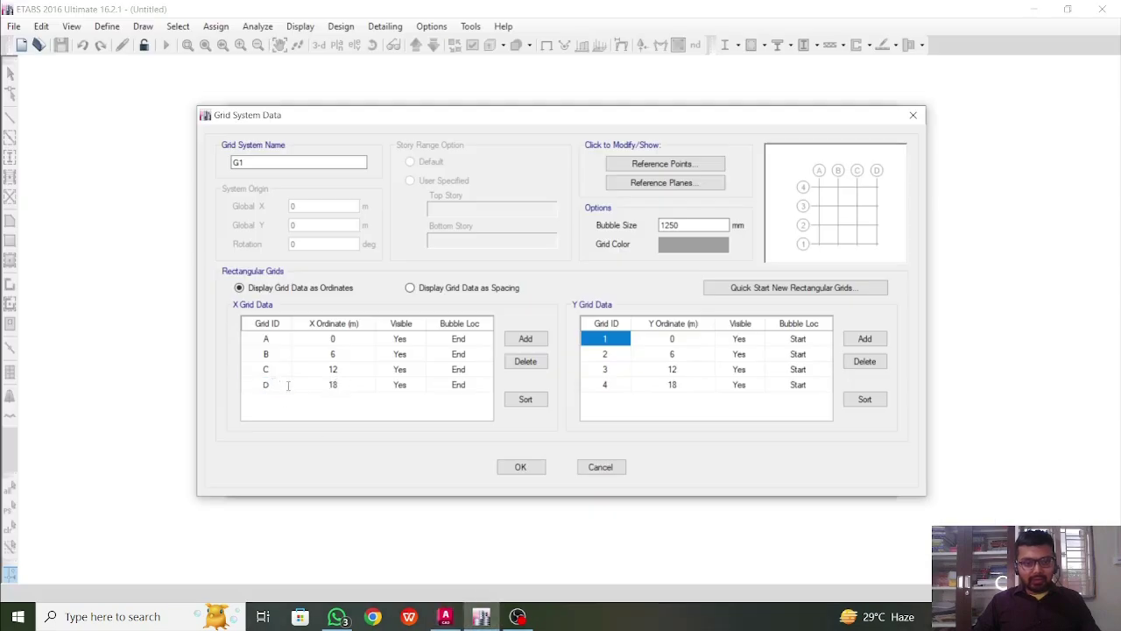
left_click(333, 390)
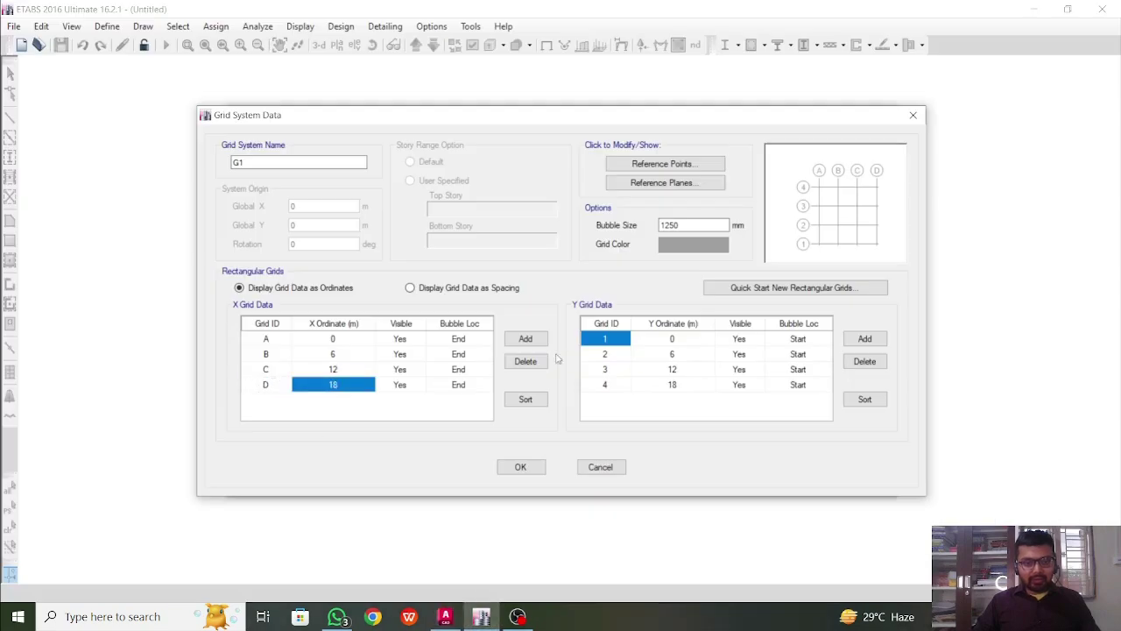
left_click(525, 361)
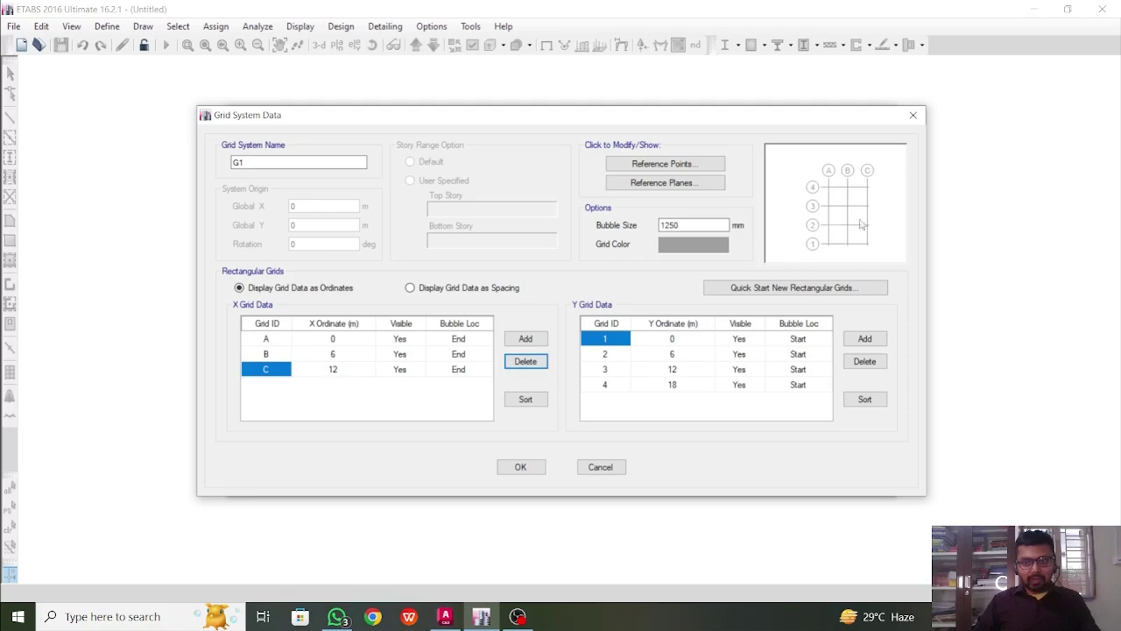
Step: Check the transverse column spacing in the AutoCAD plan, and set the X ordinate of grid B to 11.5 m in ETABS
left_click(331, 354)
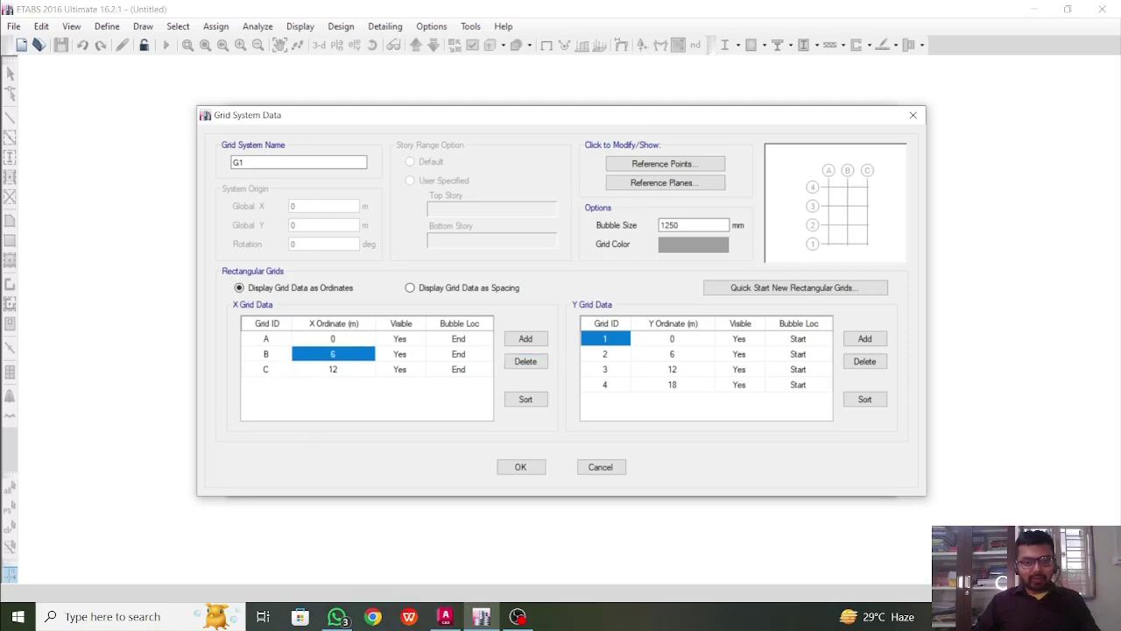
left_click(445, 617)
scroll(494, 300, "up", 8)
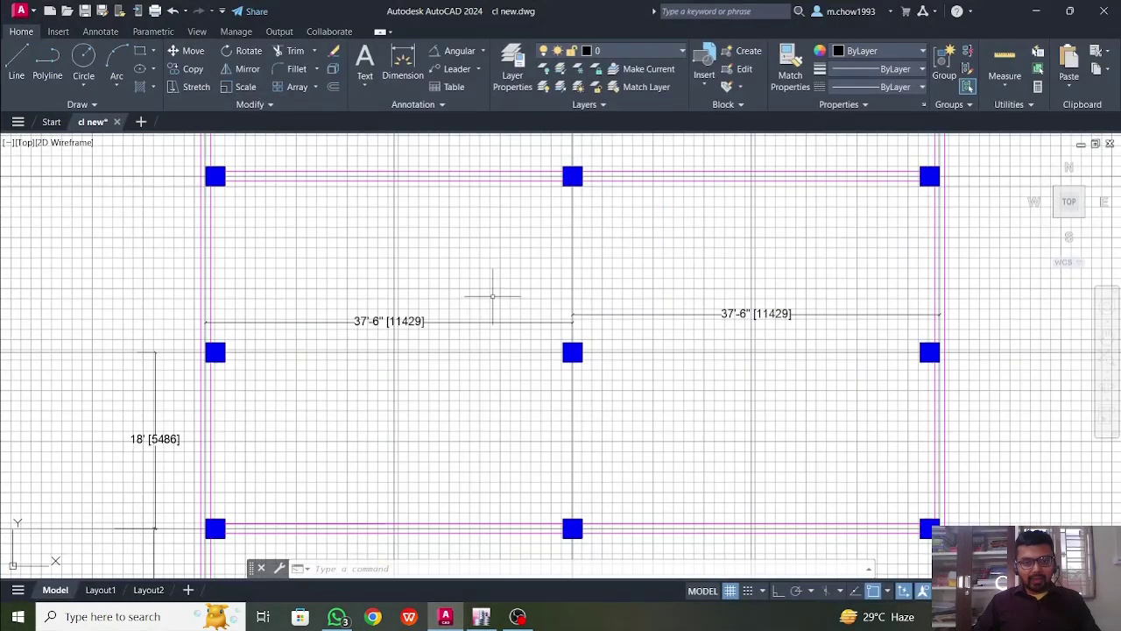
scroll(489, 316, "down", 2)
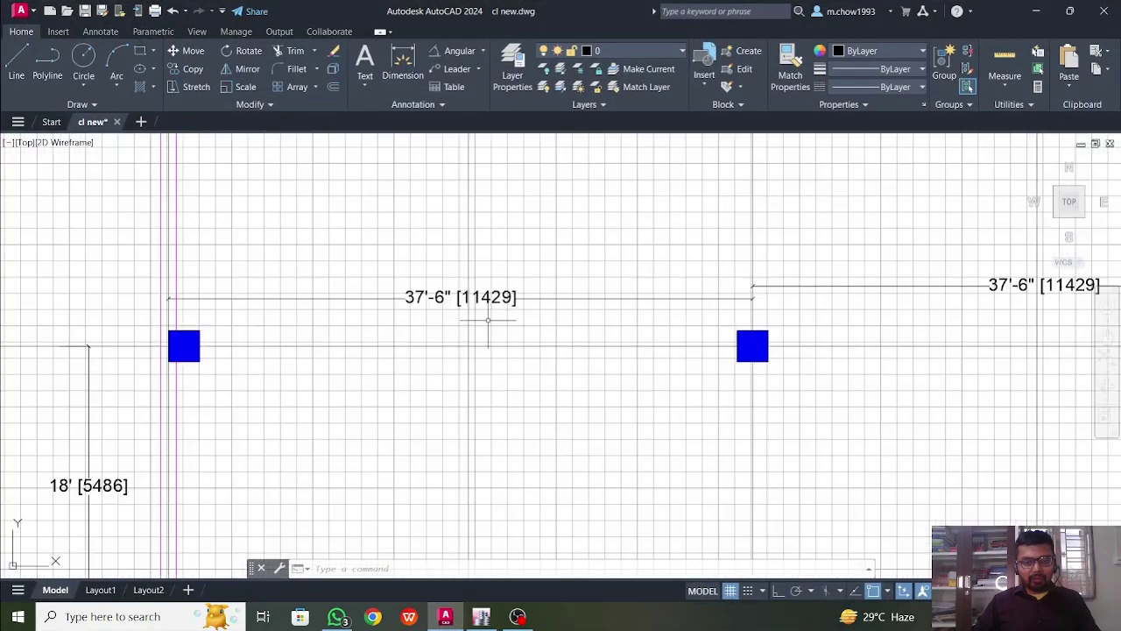
left_click(445, 616)
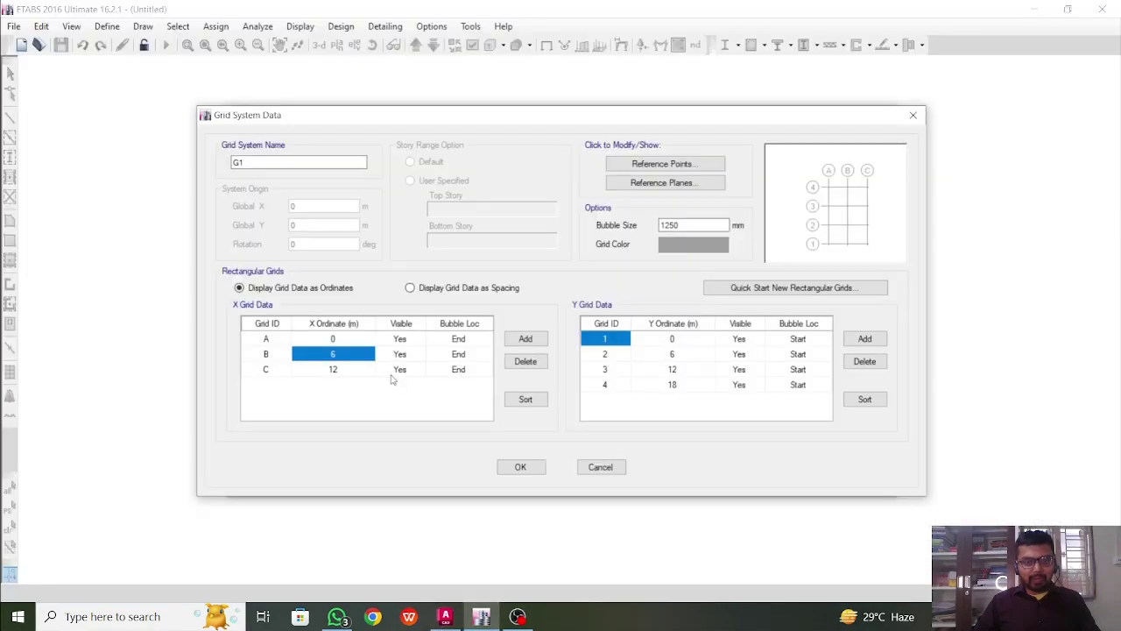
type("11.5")
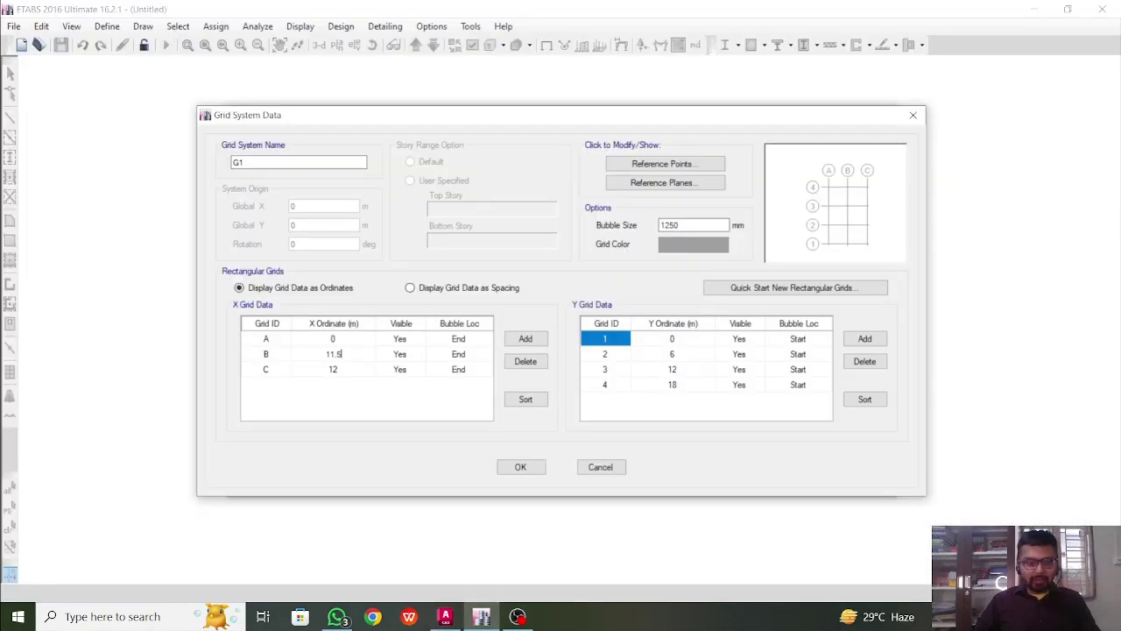
Step: Set the X ordinate of grid C to 23 m as the sum 11.5+11.5
left_click(334, 371)
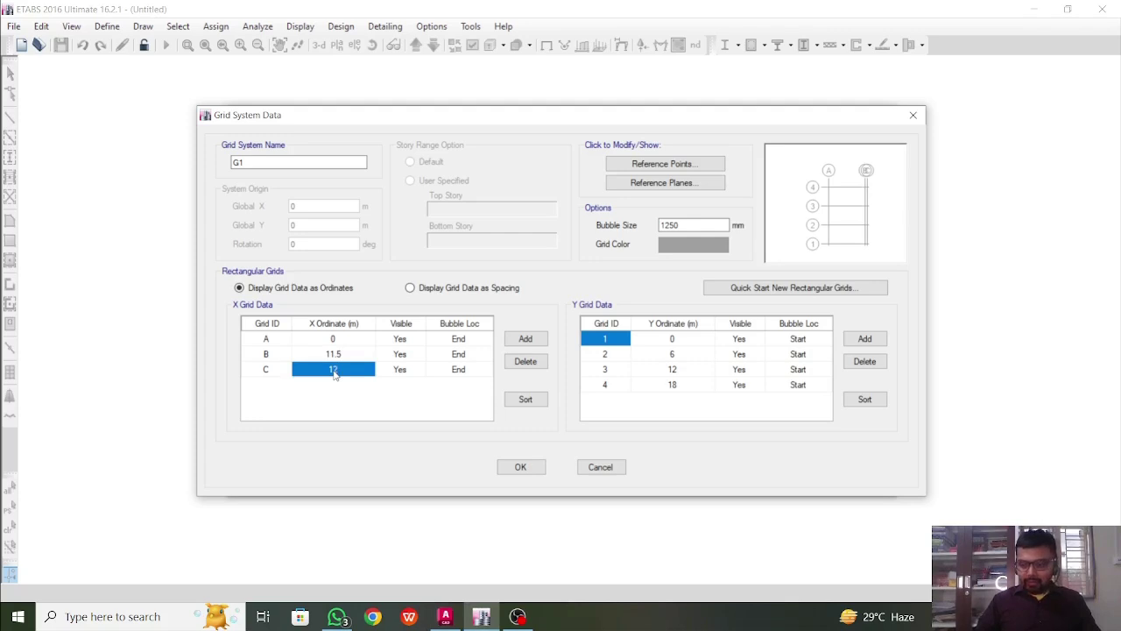
type("4")
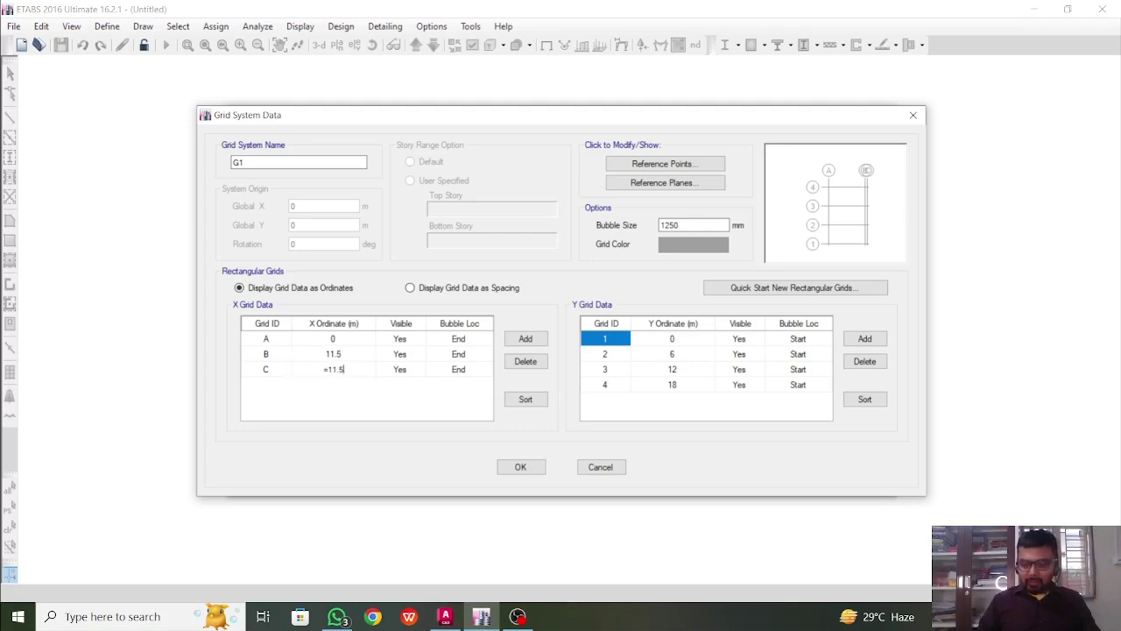
type("11.5+11.5")
key("Return")
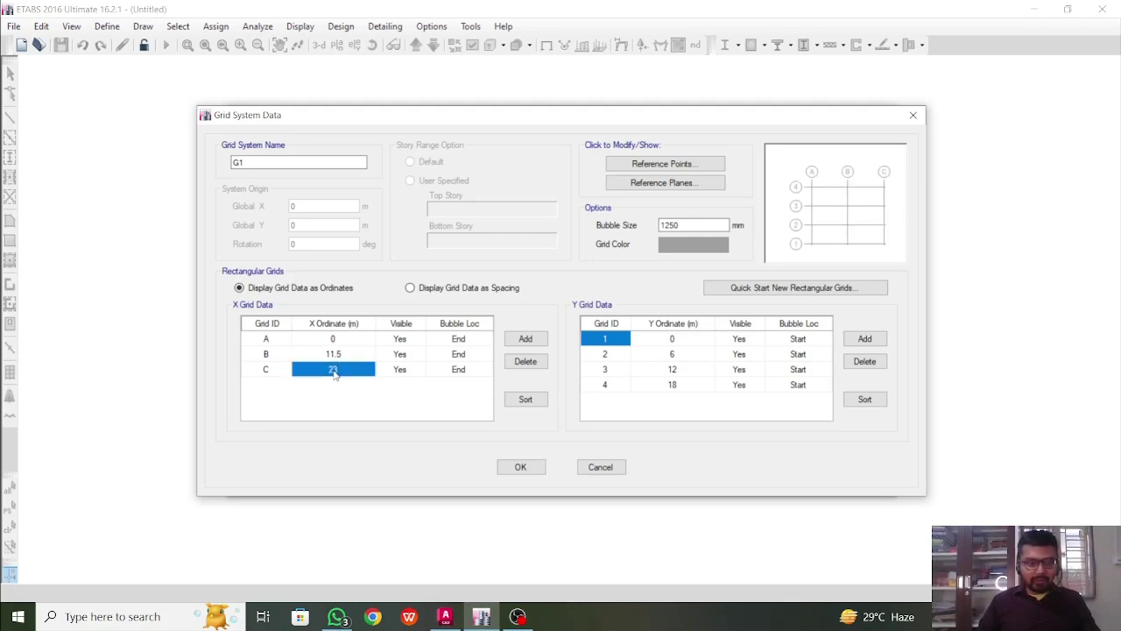
Step: Review the X and Y grid ordinates and delete grid line 4 from the Y grid data
left_click(346, 356)
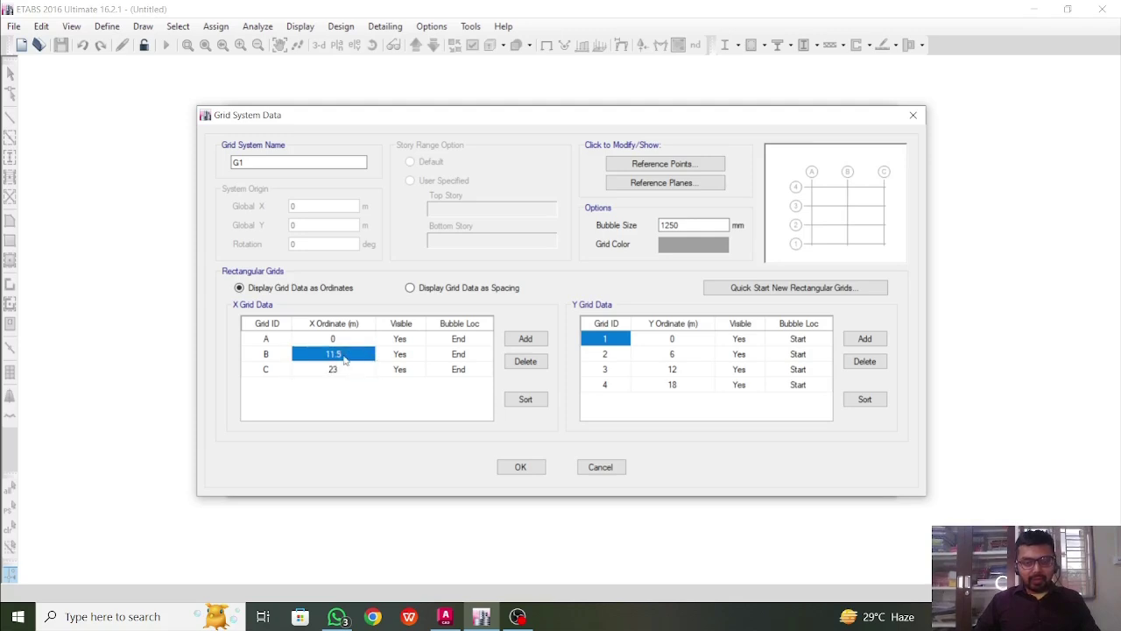
left_click(346, 345)
left_click(343, 370)
left_click(345, 343)
left_click(670, 353)
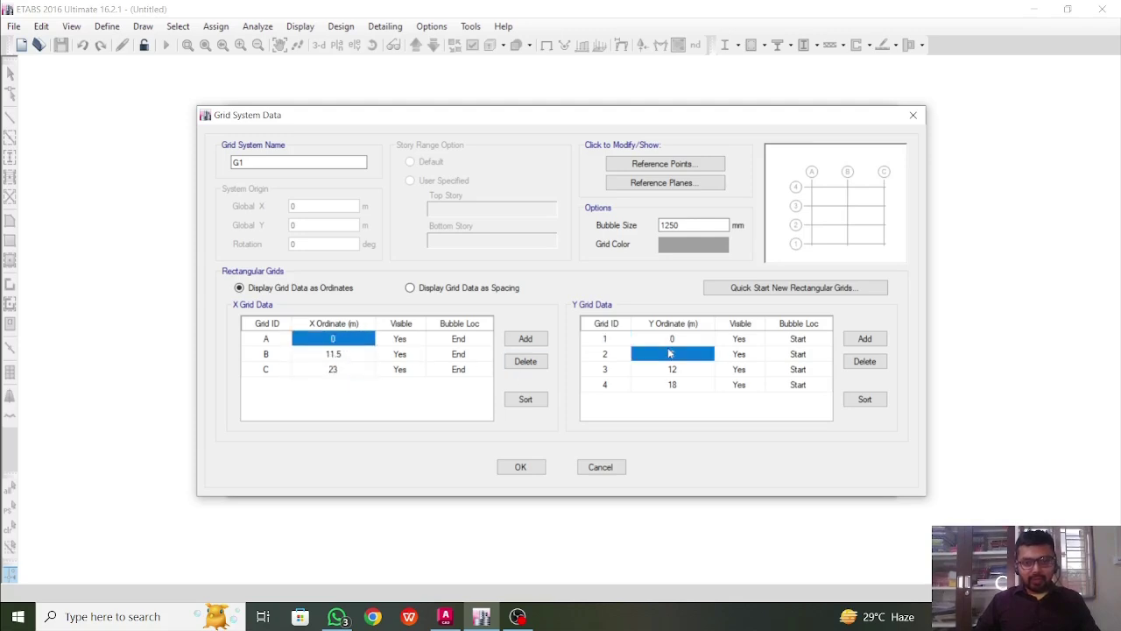
left_click(687, 342)
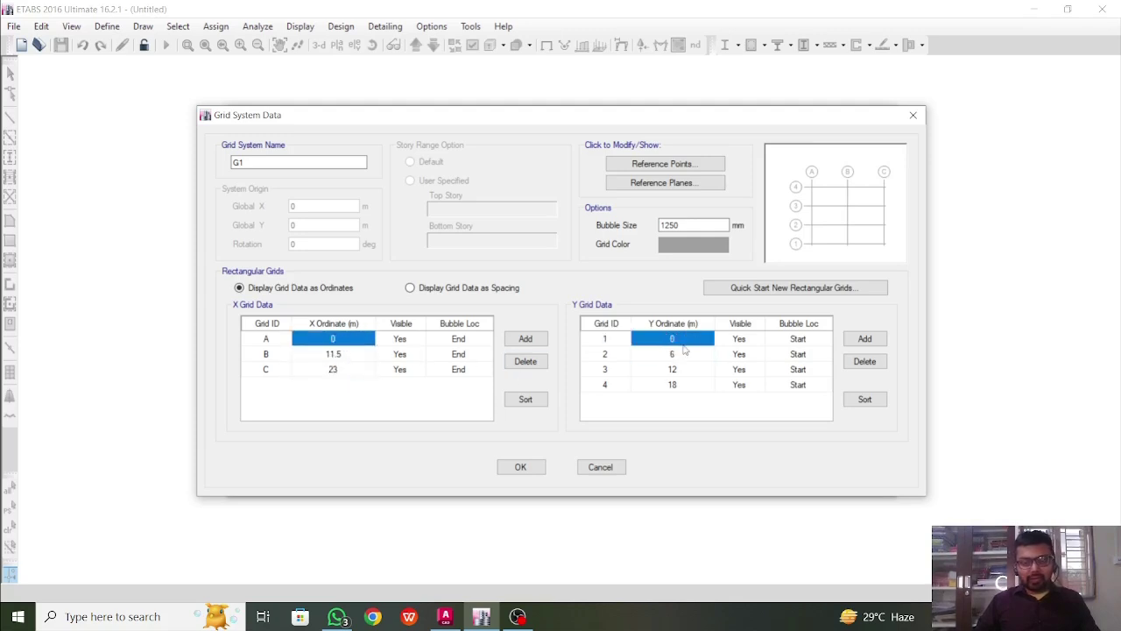
left_click(685, 358)
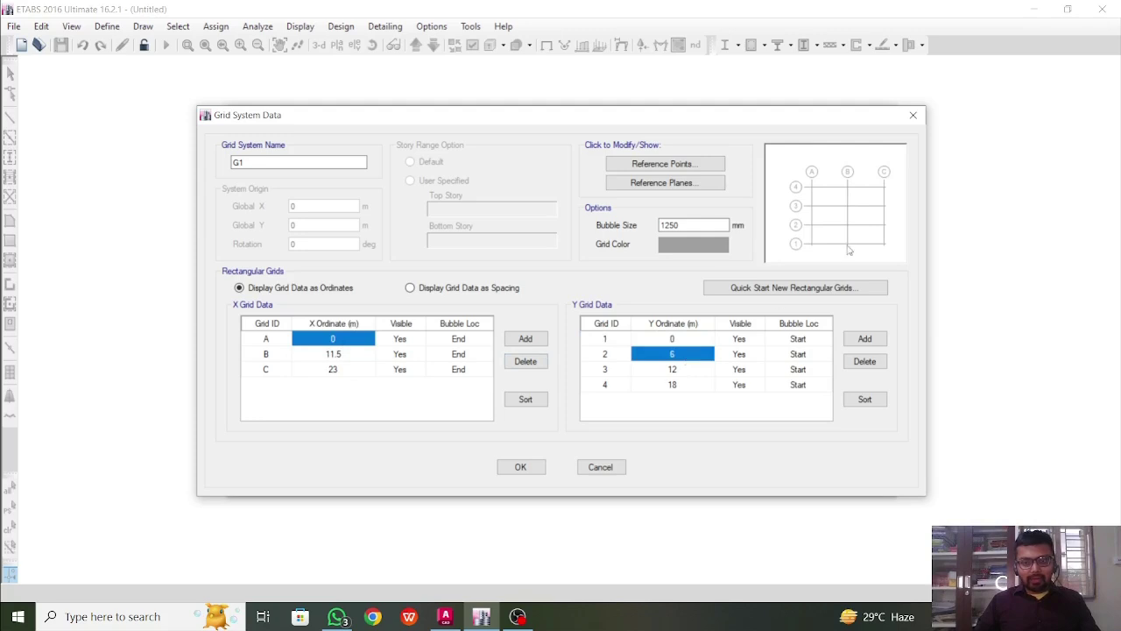
left_click(678, 372)
left_click(676, 386)
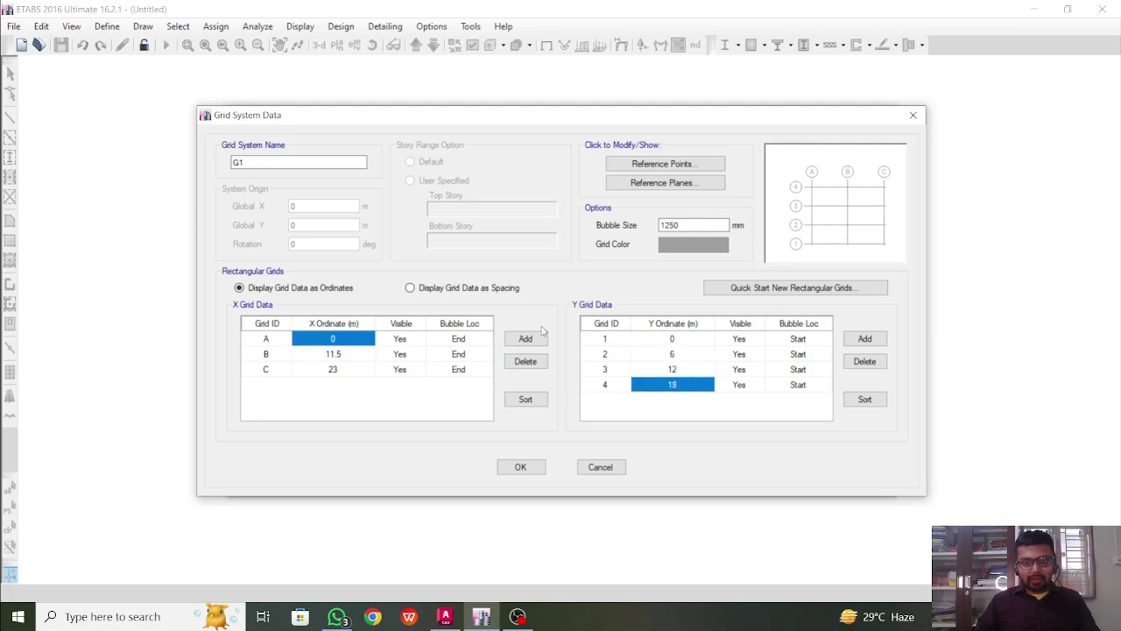
left_click(865, 361)
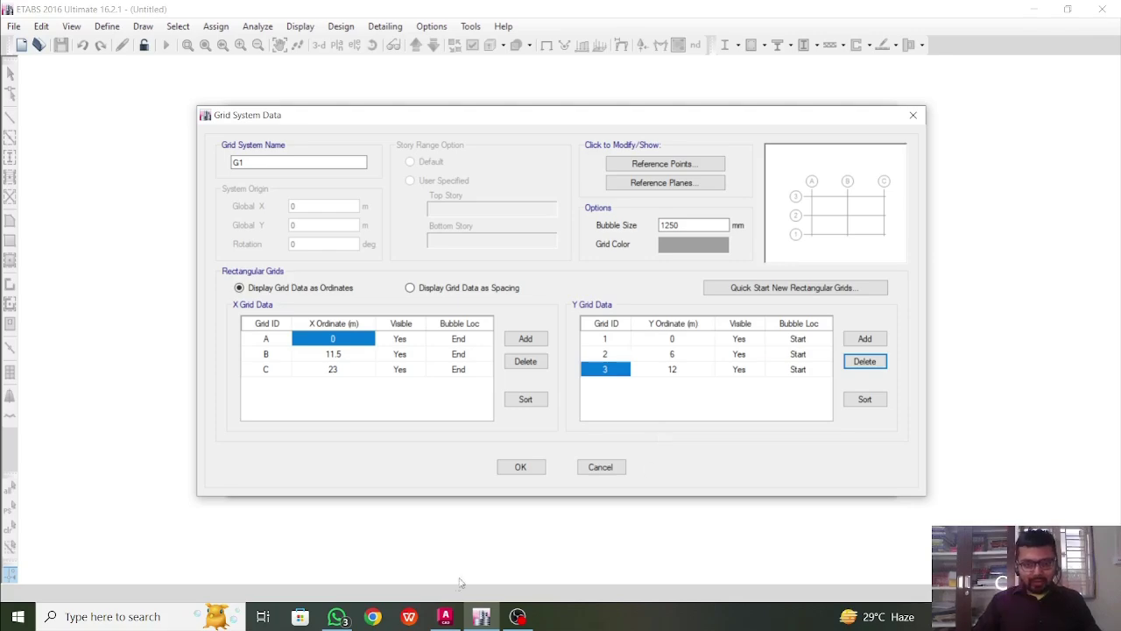
Step: Switch to AutoCAD, examine the column spacing dimensions along the plan's Y direction, and return to ETABS
left_click(445, 616)
scroll(391, 376, "down", 5)
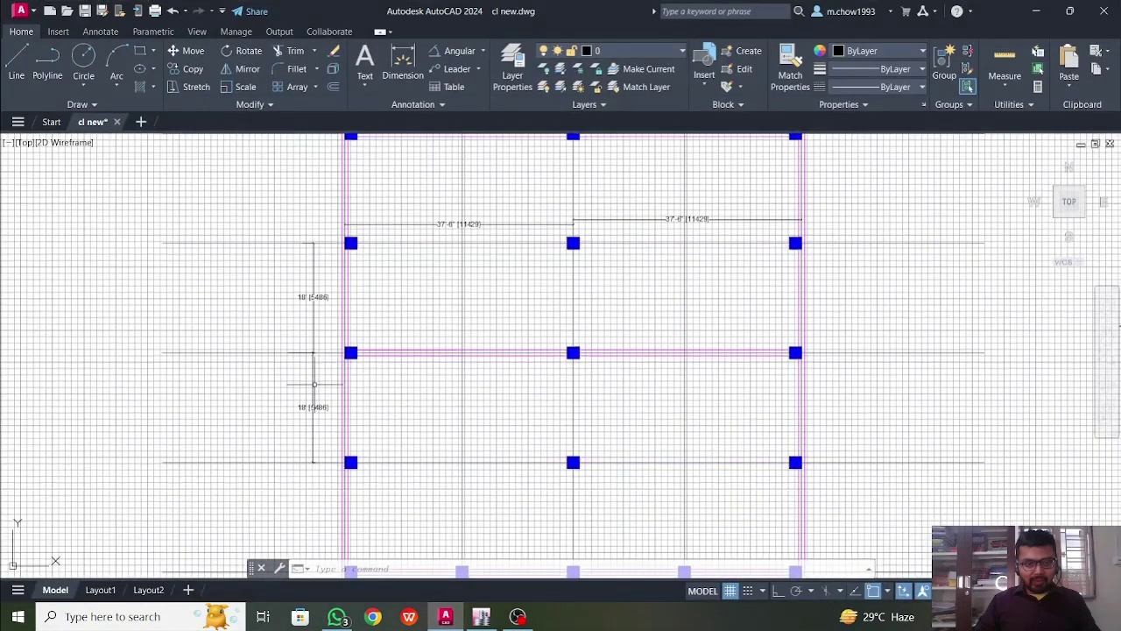
scroll(312, 435, "up", 4)
left_click(330, 422)
left_click(265, 396)
scroll(325, 376, "up", 6)
key("Escape")
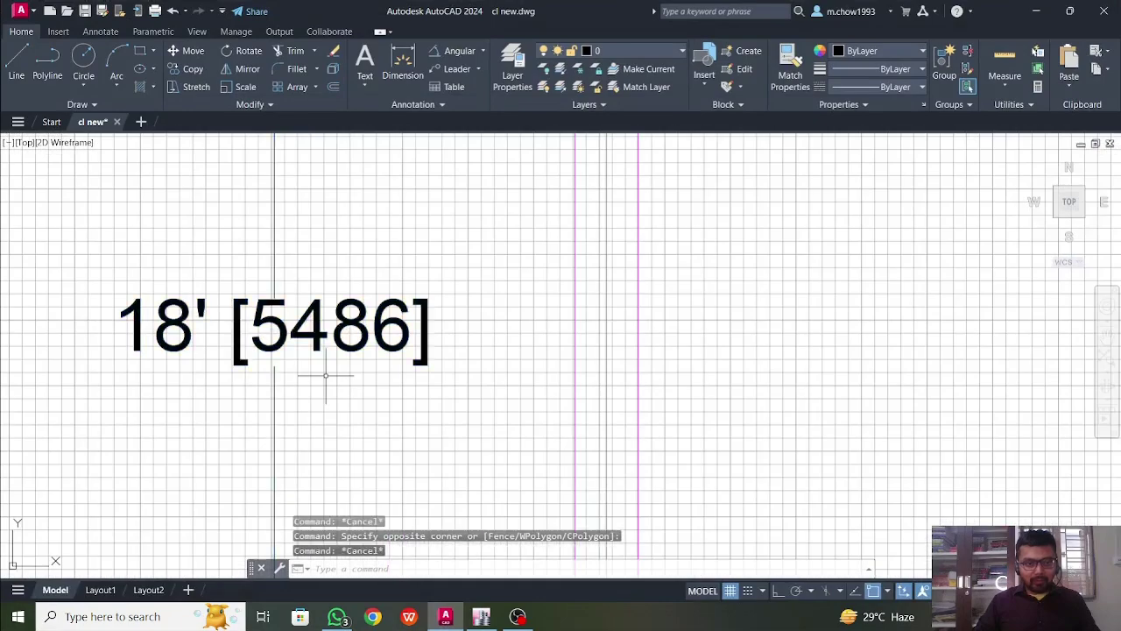
scroll(326, 375, "down", 8)
scroll(359, 386, "up", 3)
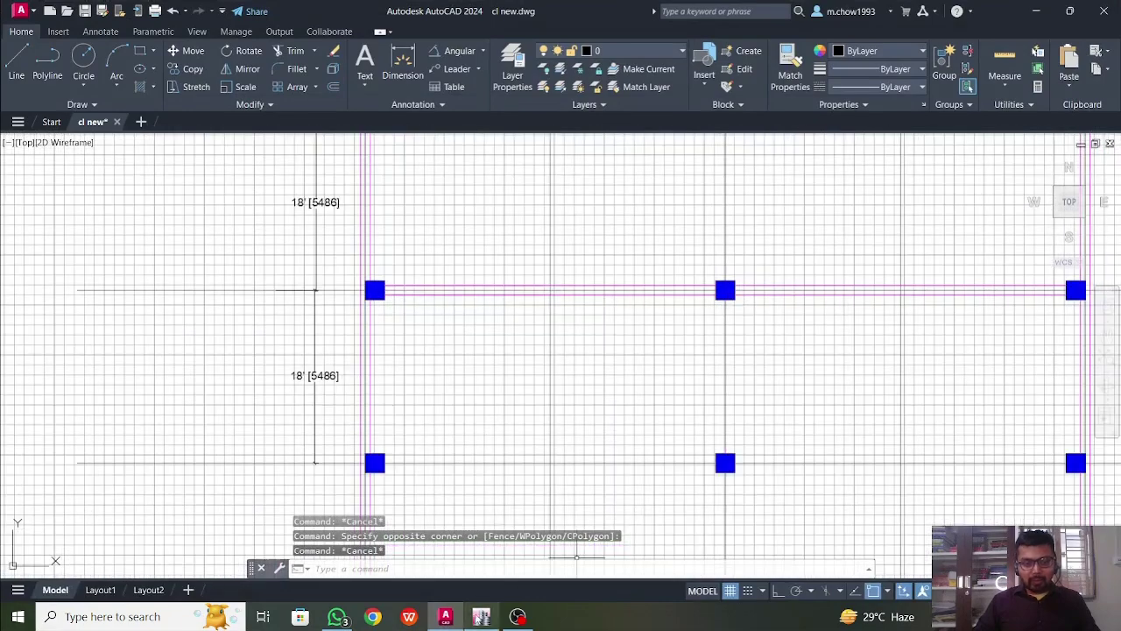
left_click(481, 616)
Step: Set the Y ordinates of grid 2 to 5.5 m and grid 3 to 11 m (5.5+5.5), and accept the grid data
left_click(665, 353)
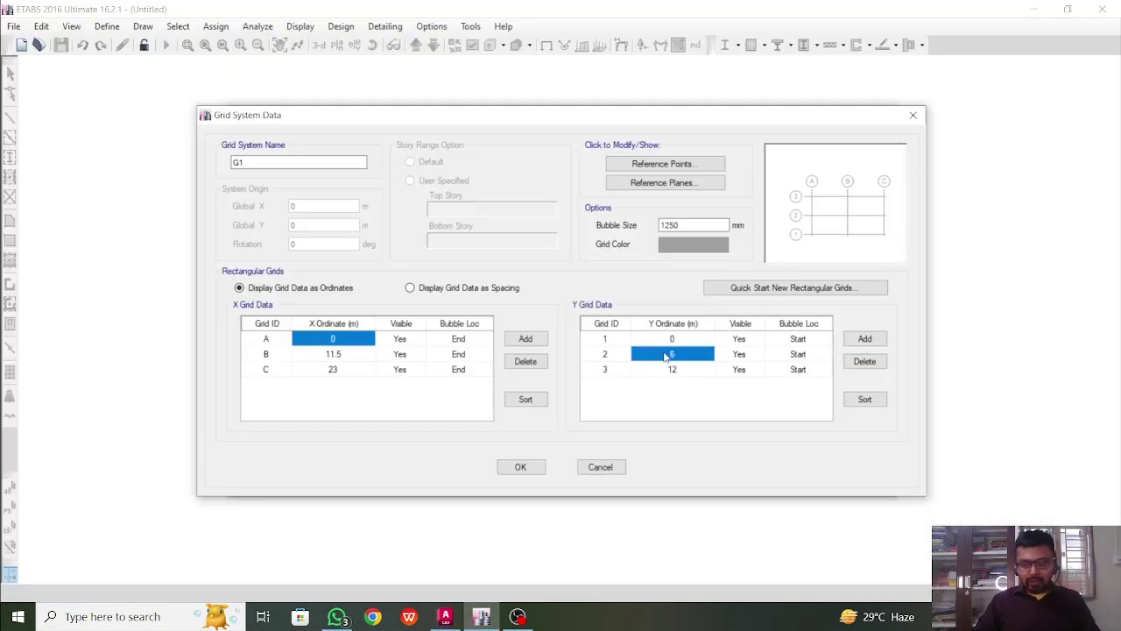
type("5.5")
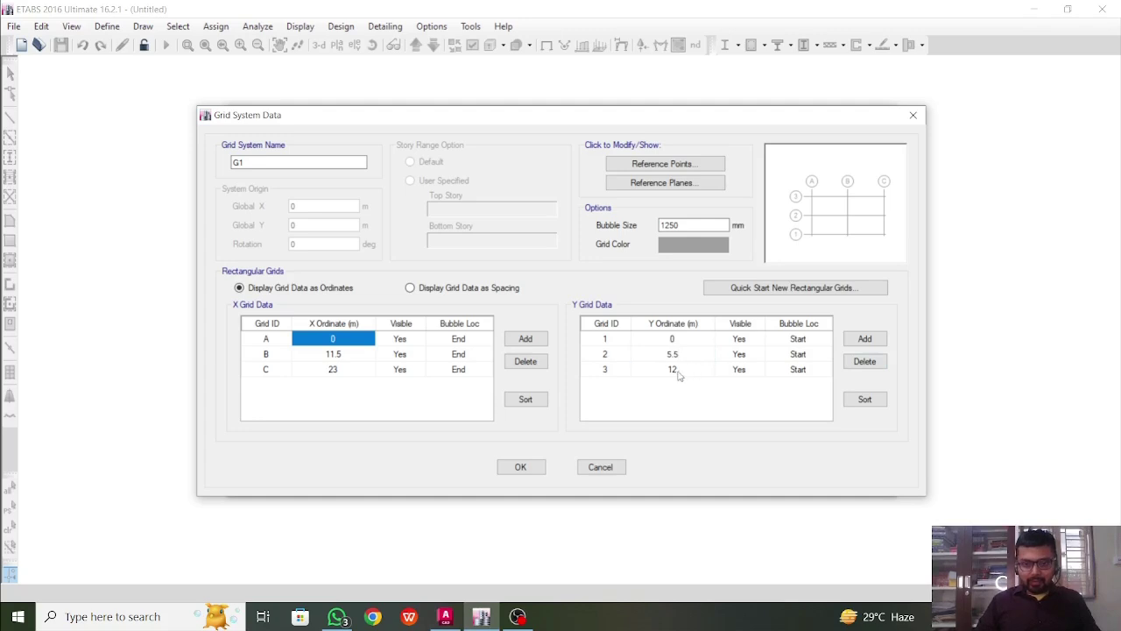
left_click(675, 370)
type("=")
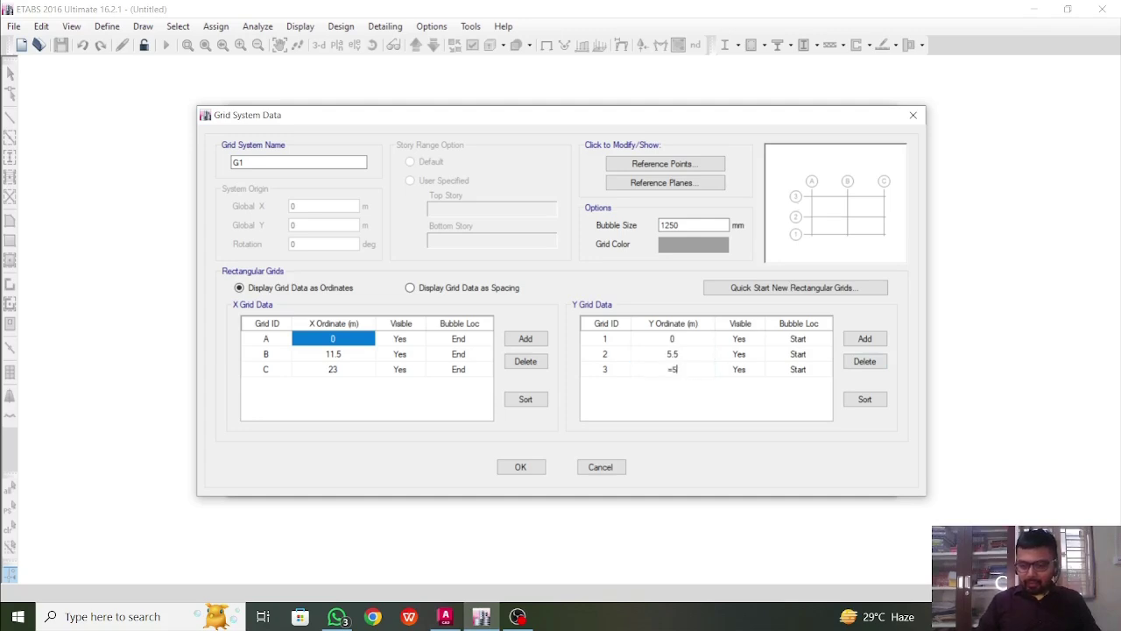
type("5.5+5.5")
key("Return")
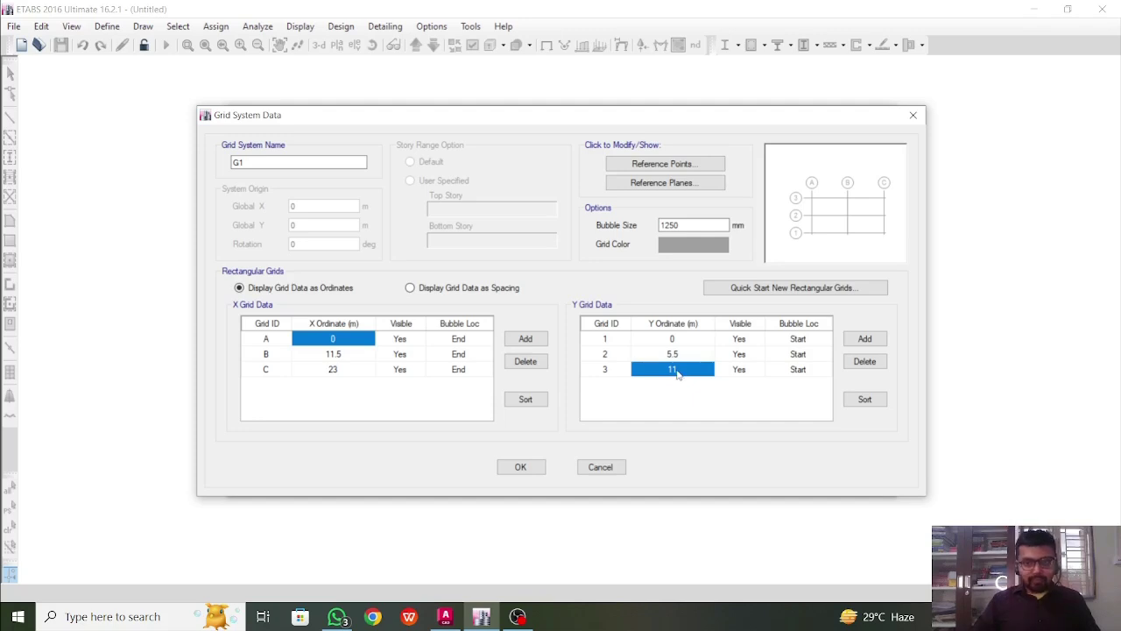
left_click(520, 467)
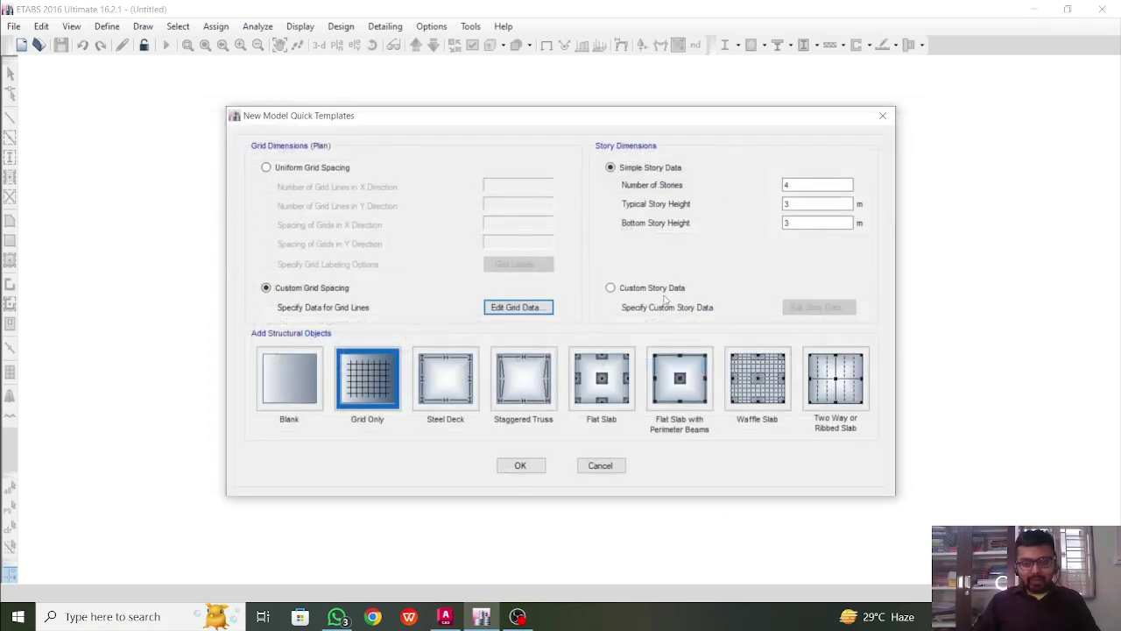
Step: Open custom story data for editing, rename Story1 as PL: and set its height to 0.45 m
left_click(651, 288)
left_click(819, 308)
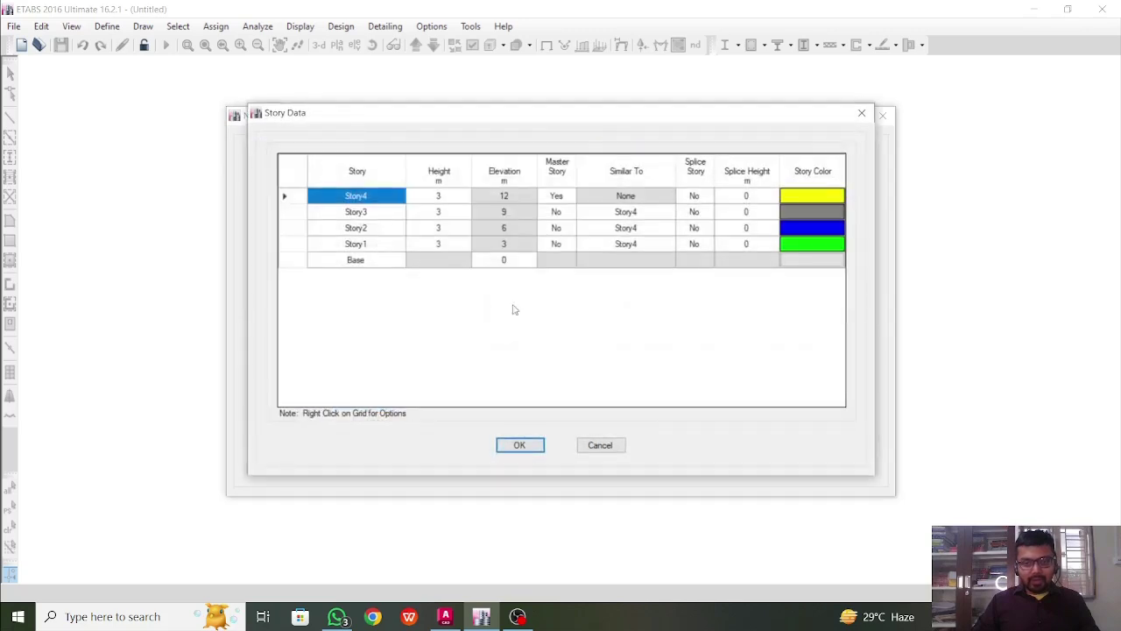
left_click(385, 261)
left_click(486, 260)
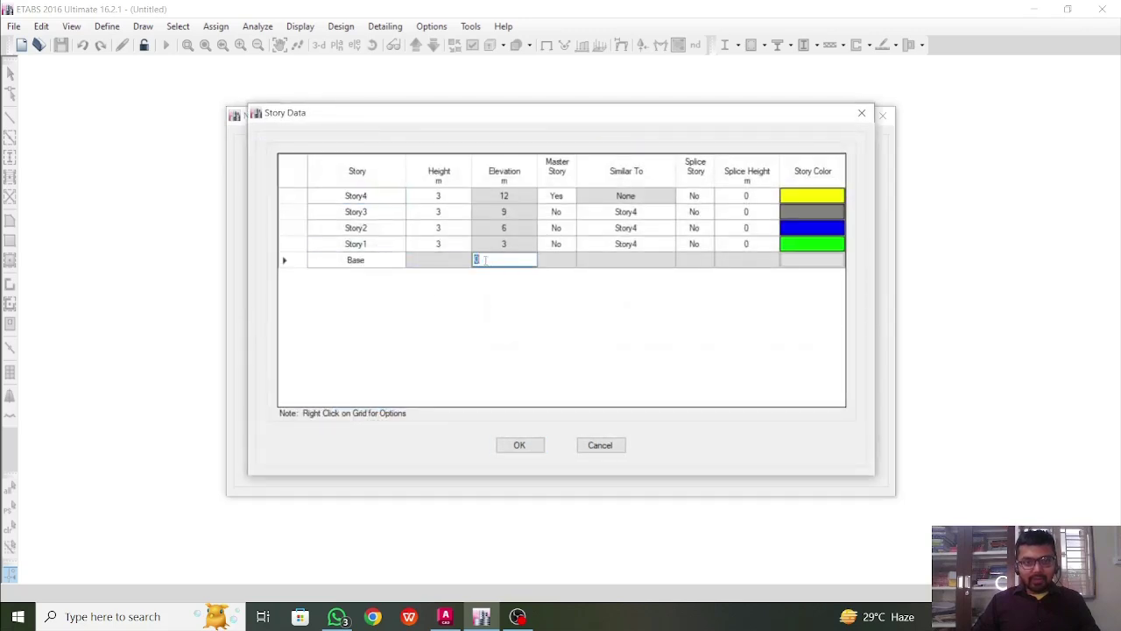
left_click(443, 245)
left_click(361, 244)
left_click(362, 247)
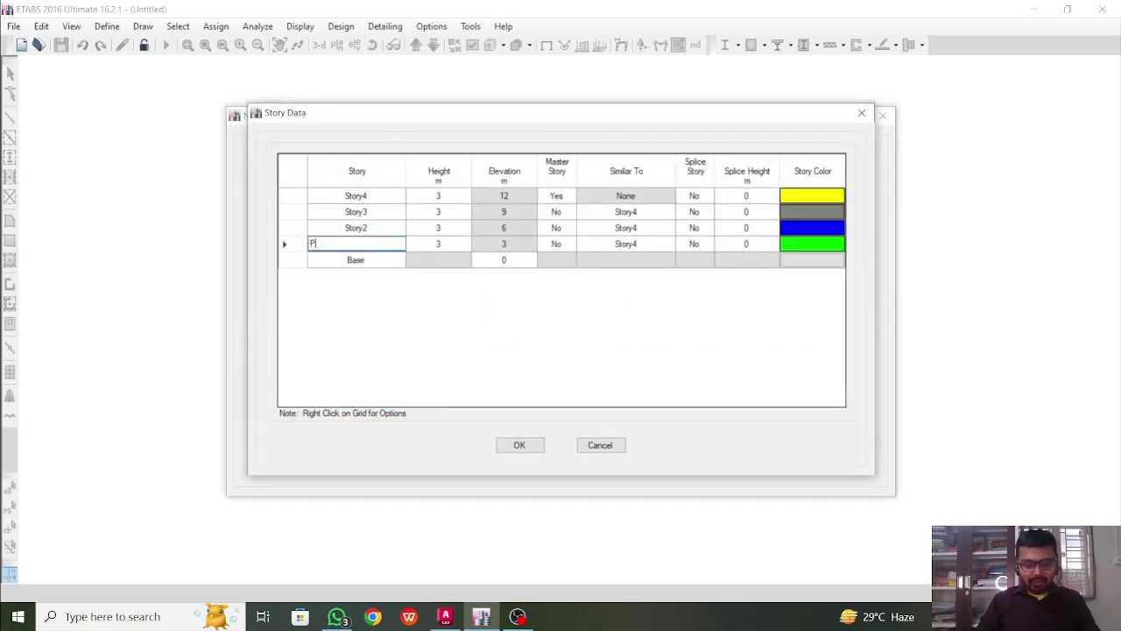
left_click(455, 242)
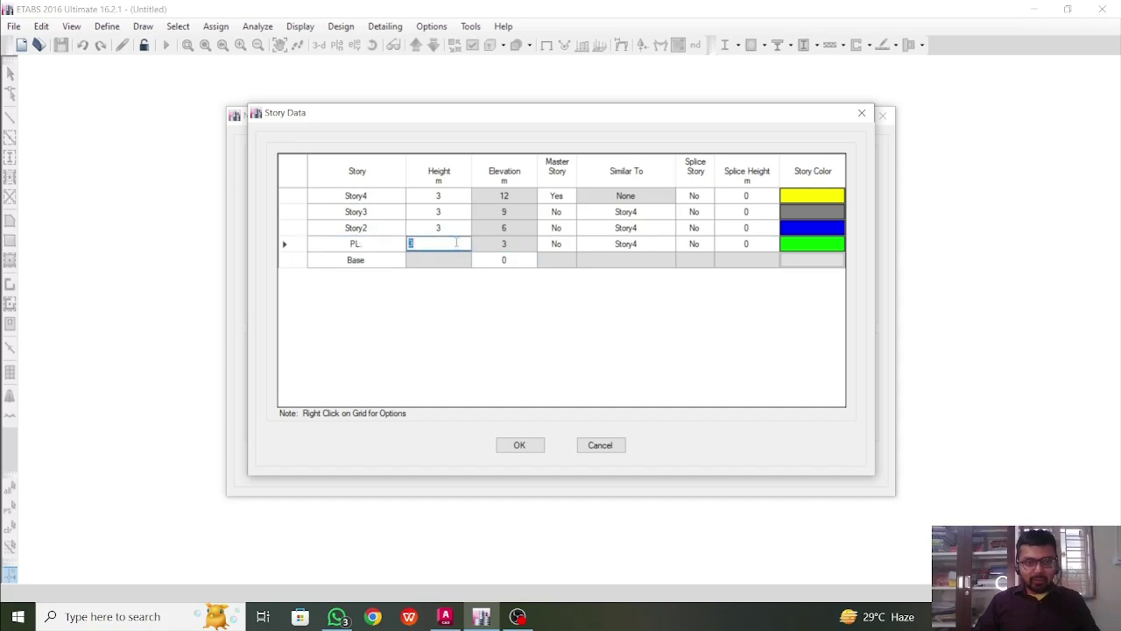
type("0.45")
Step: Set the height of Story2 to 10 m and the height of Story3 to 2 m
left_click(363, 228)
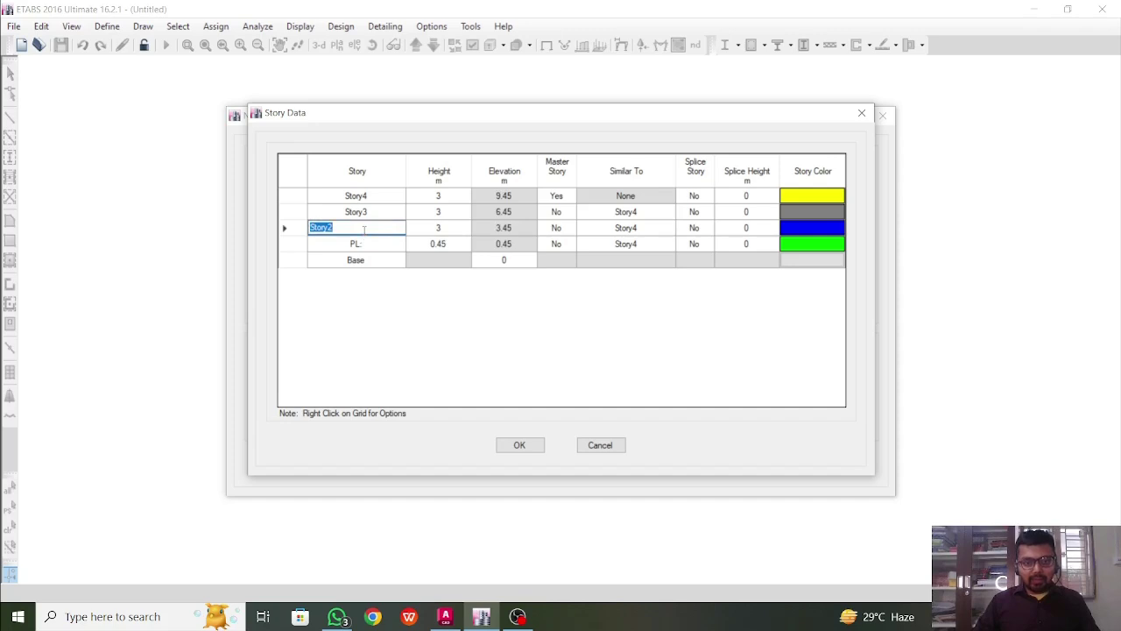
left_click(430, 240)
left_click(445, 230)
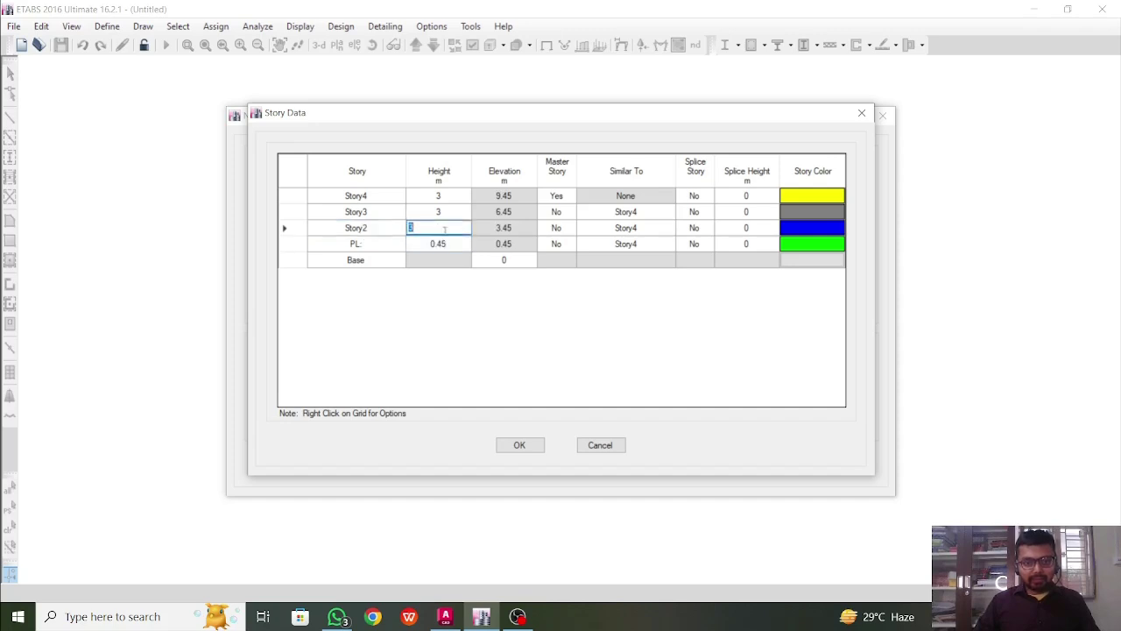
left_click(511, 233)
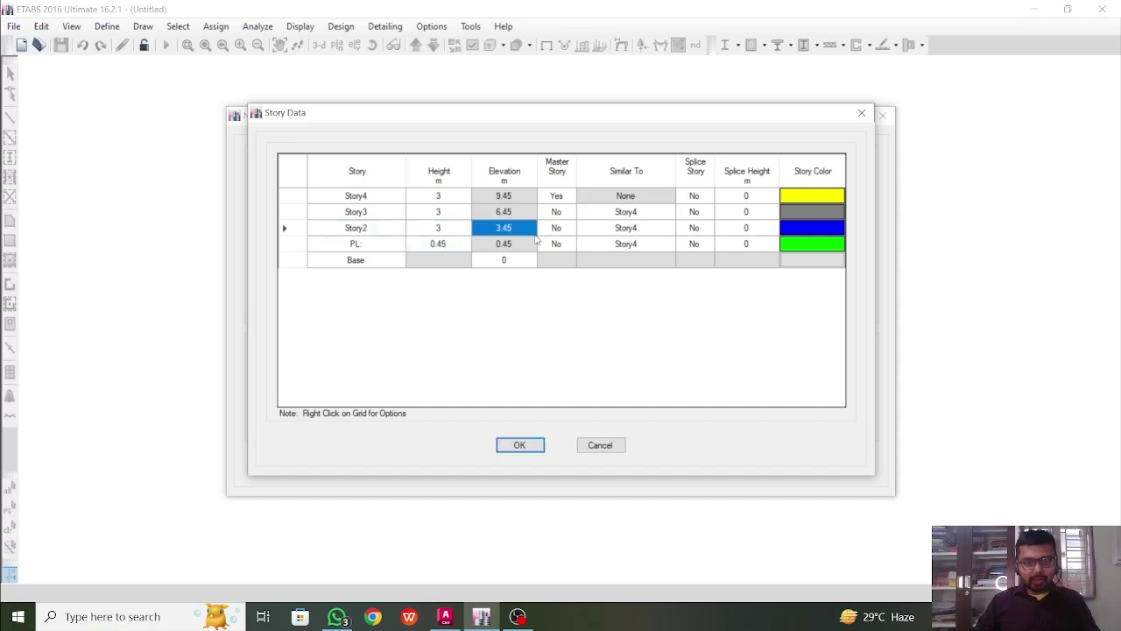
left_click(424, 228)
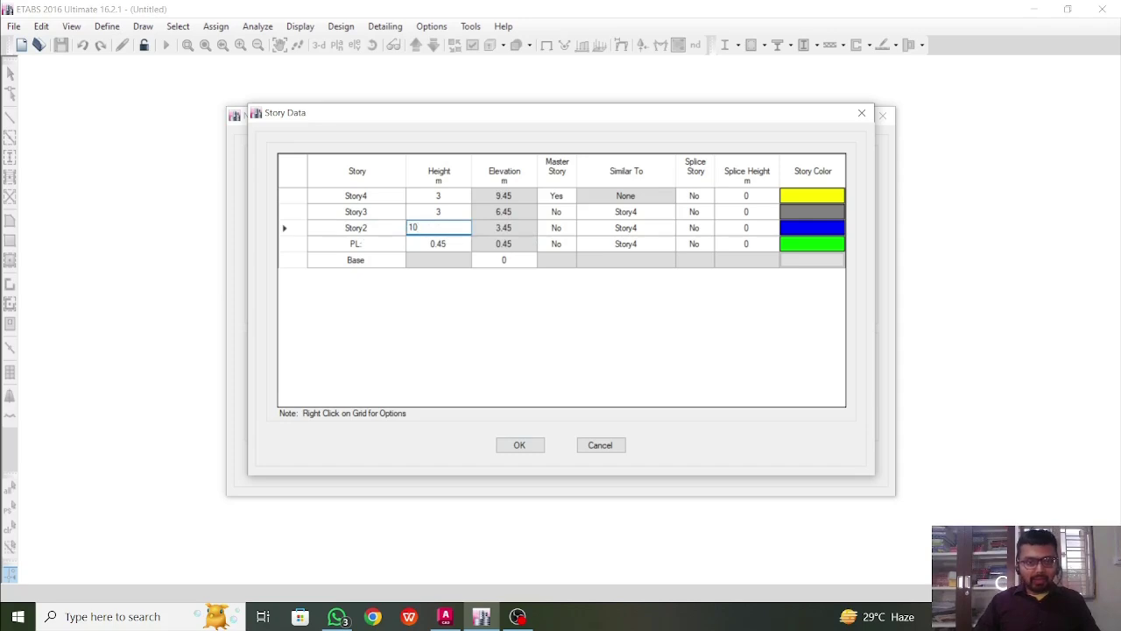
type("10")
left_click(452, 212)
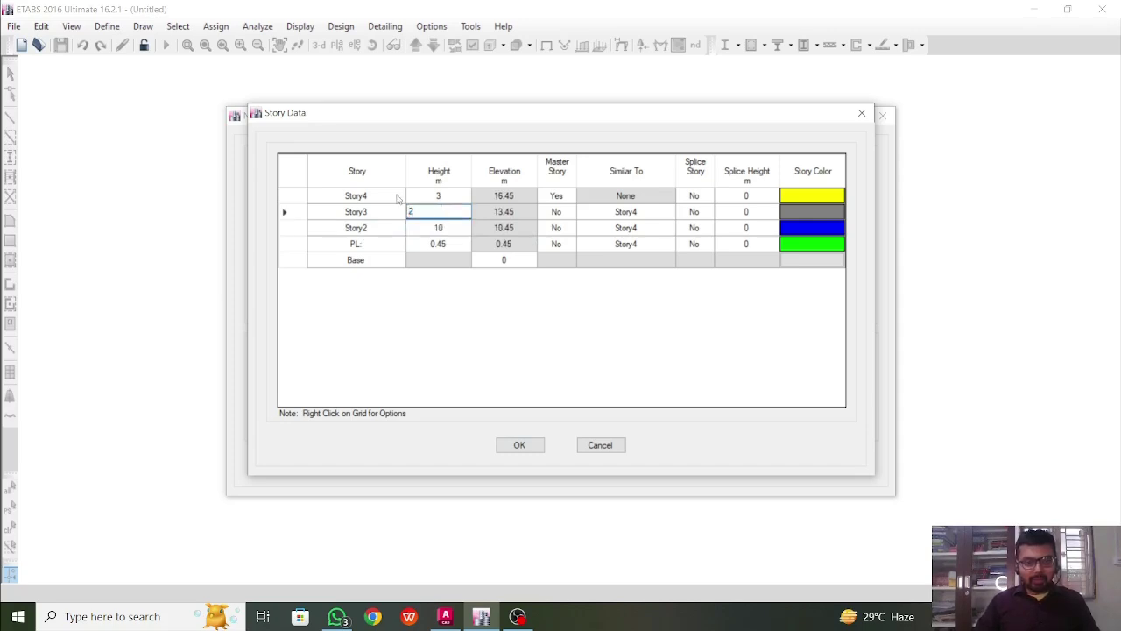
left_click(382, 195)
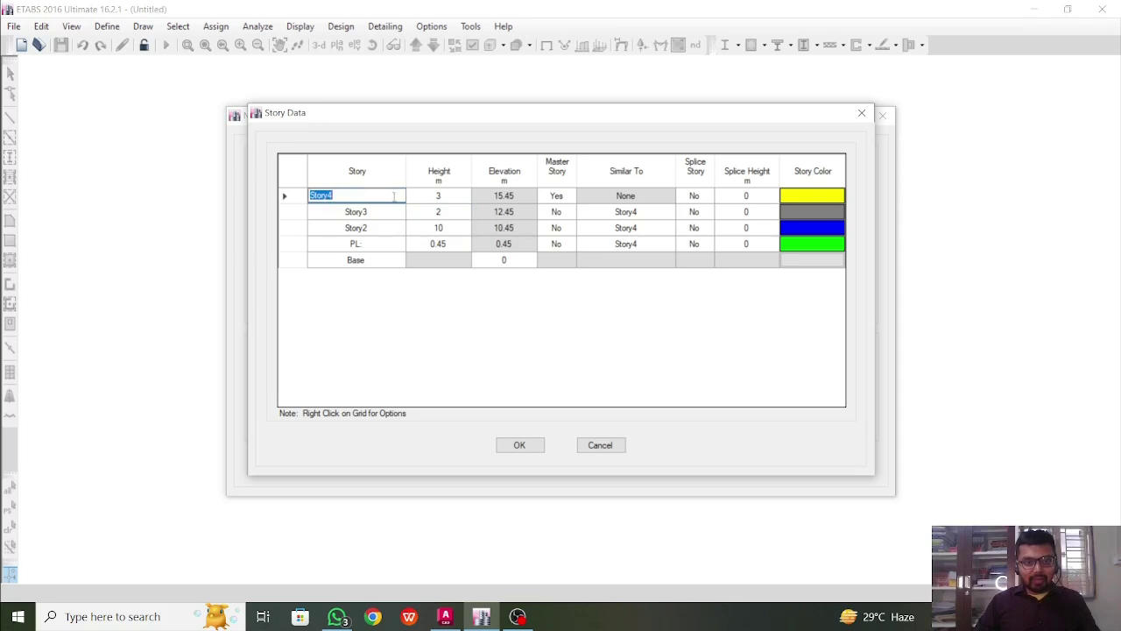
Step: Delete Story4 from the custom story data
left_click(287, 199)
right_click(290, 201)
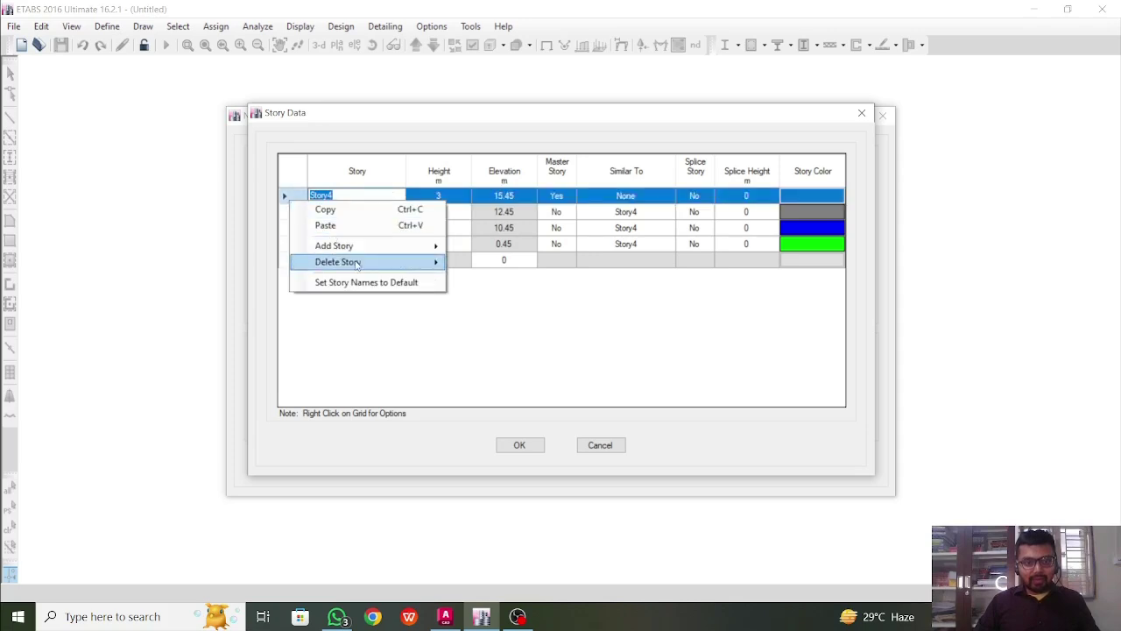
mouse_move(356, 263)
left_click(499, 263)
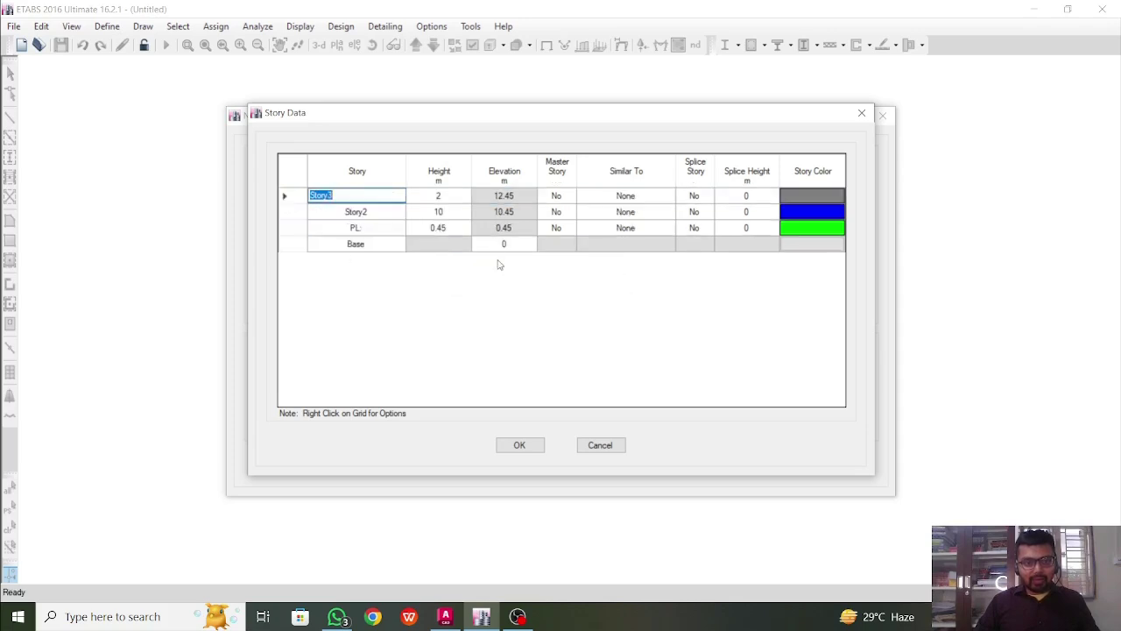
Step: Rename Story3 as Apex, and create the grid-only model with the custom grid and story data
left_click(386, 234)
left_click(384, 215)
left_click(378, 196)
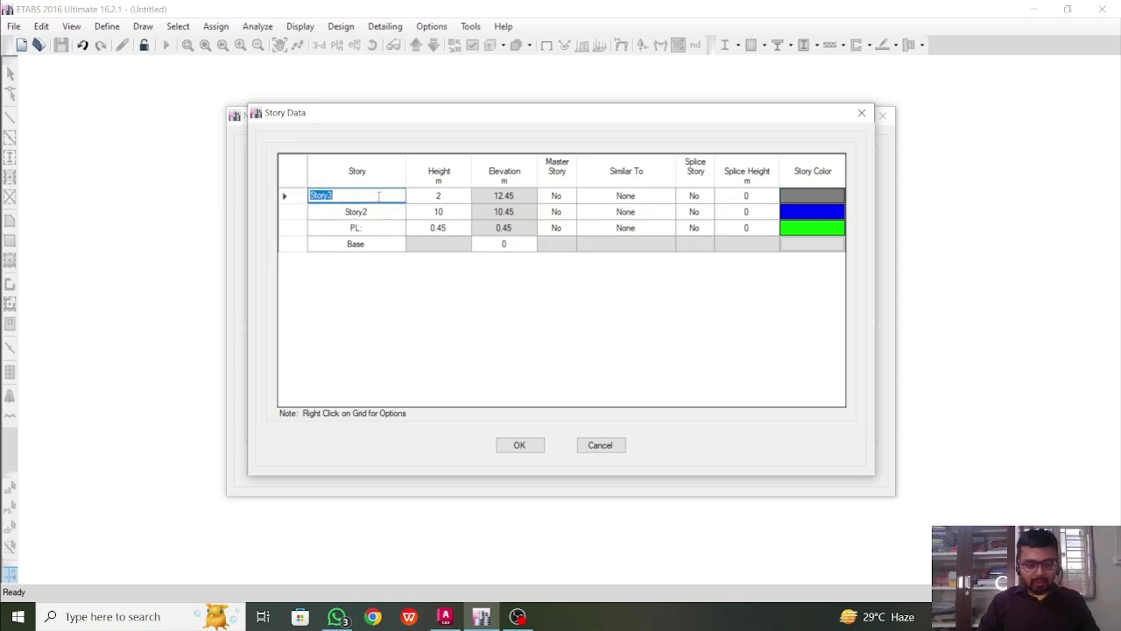
type("Apex")
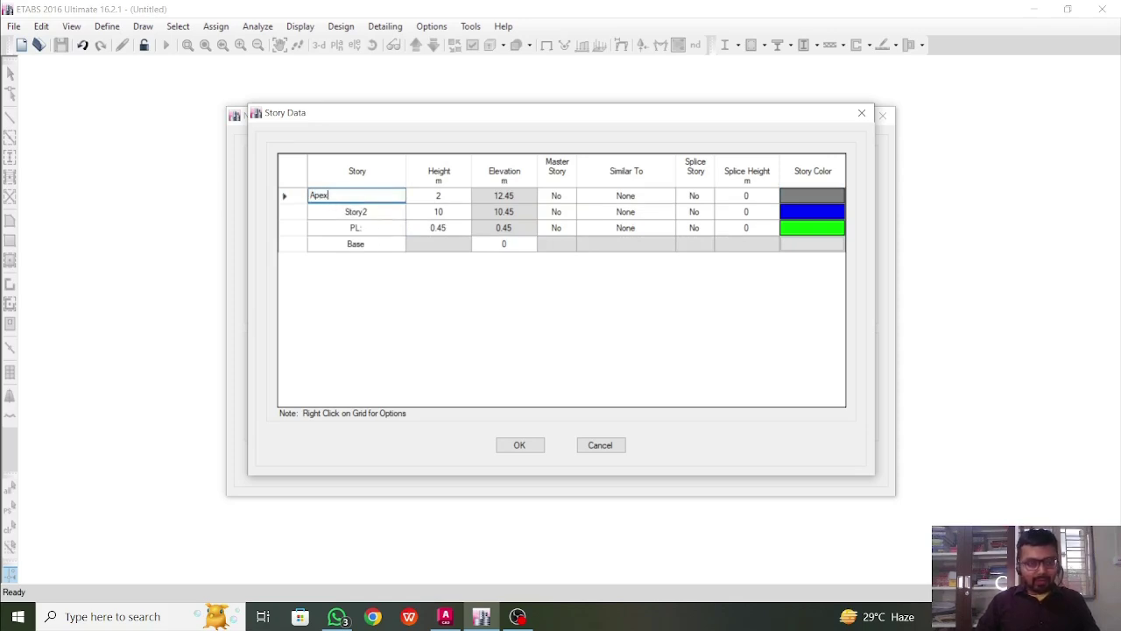
left_click(385, 213)
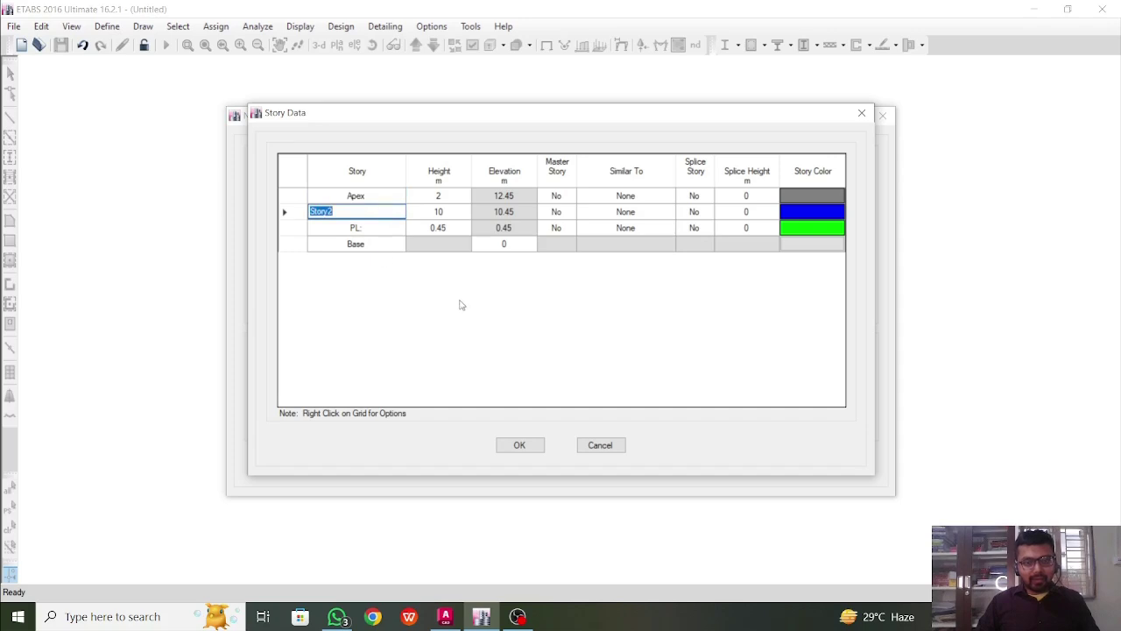
left_click(441, 215)
left_click(380, 197)
left_click(381, 212)
left_click(380, 198)
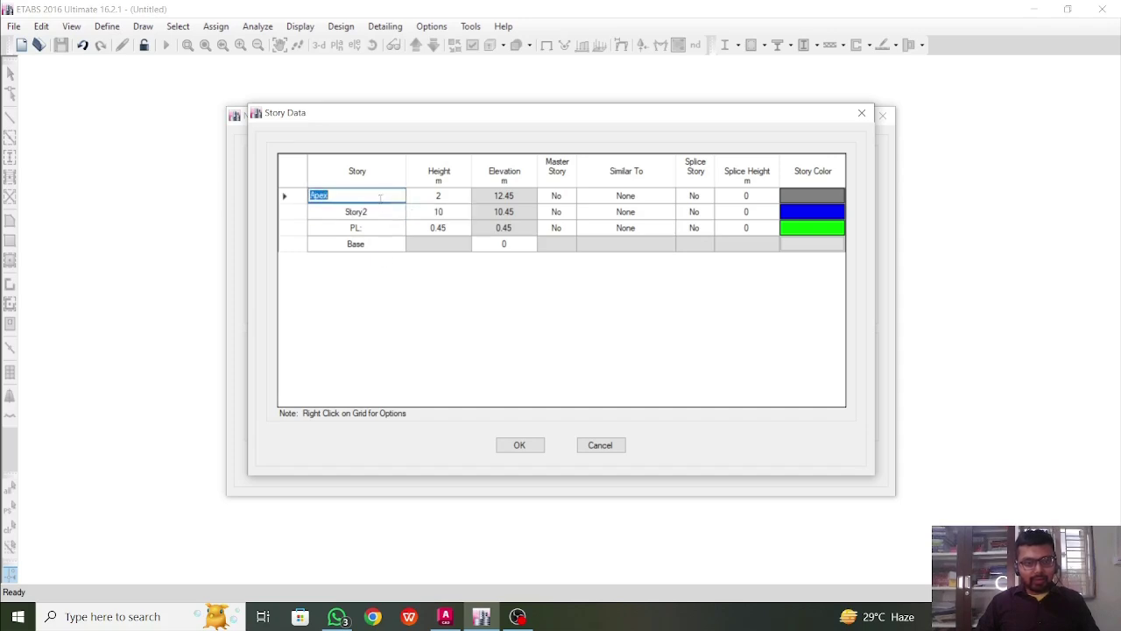
left_click(520, 445)
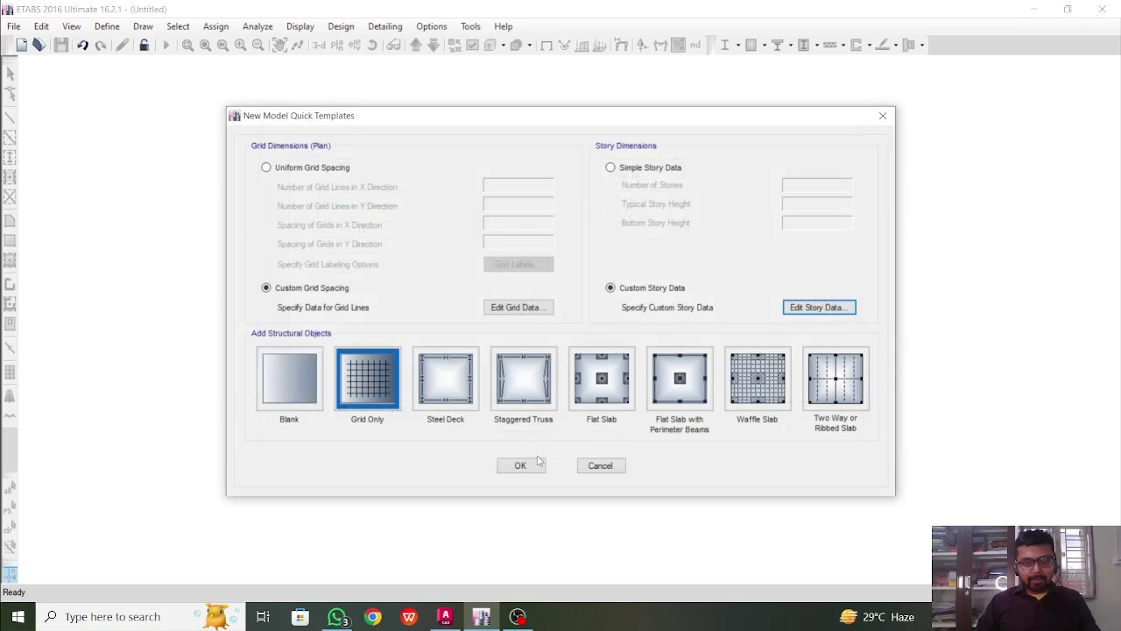
left_click(525, 465)
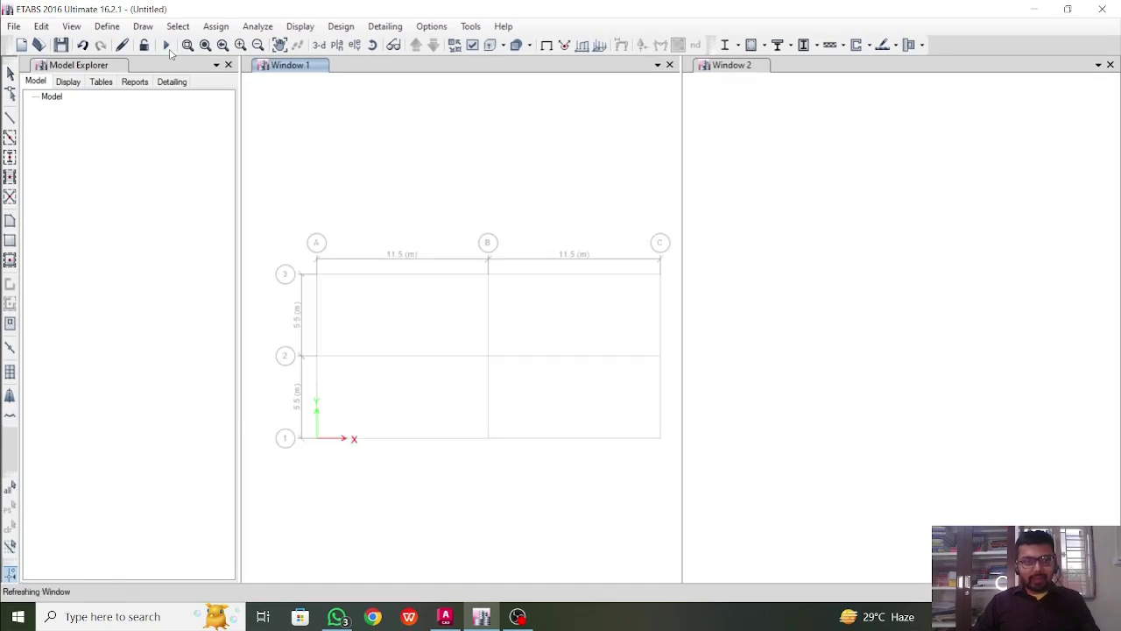
Step: Open the material definitions and rename the A992Fy50 steel material as Fe 250
left_click(117, 28)
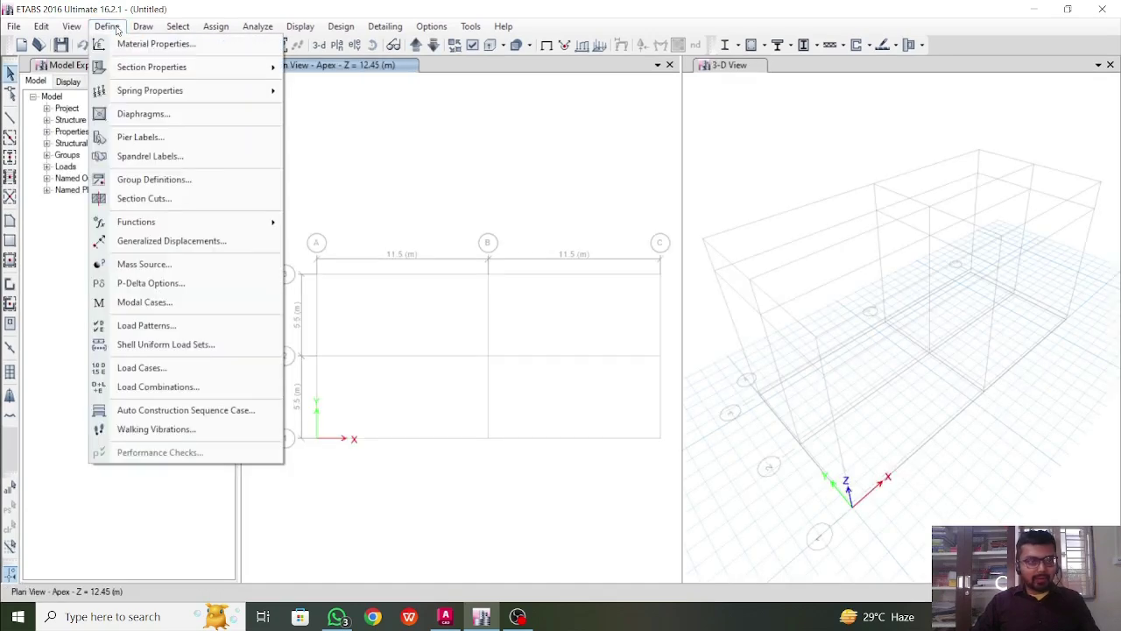
left_click(132, 42)
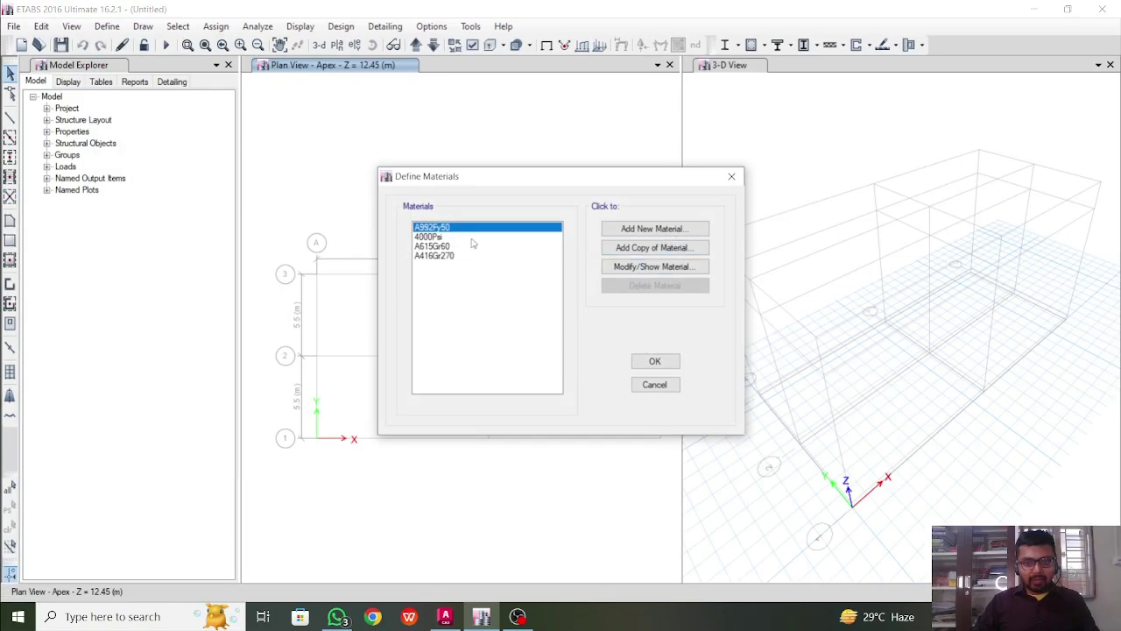
double_click(454, 228)
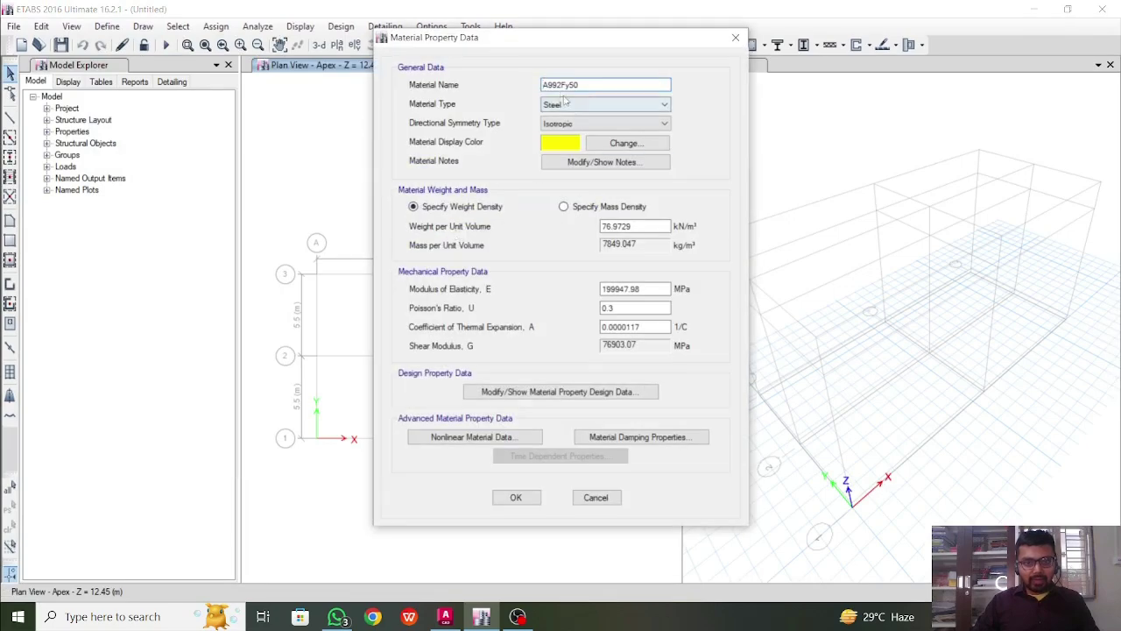
double_click(543, 84)
type("F")
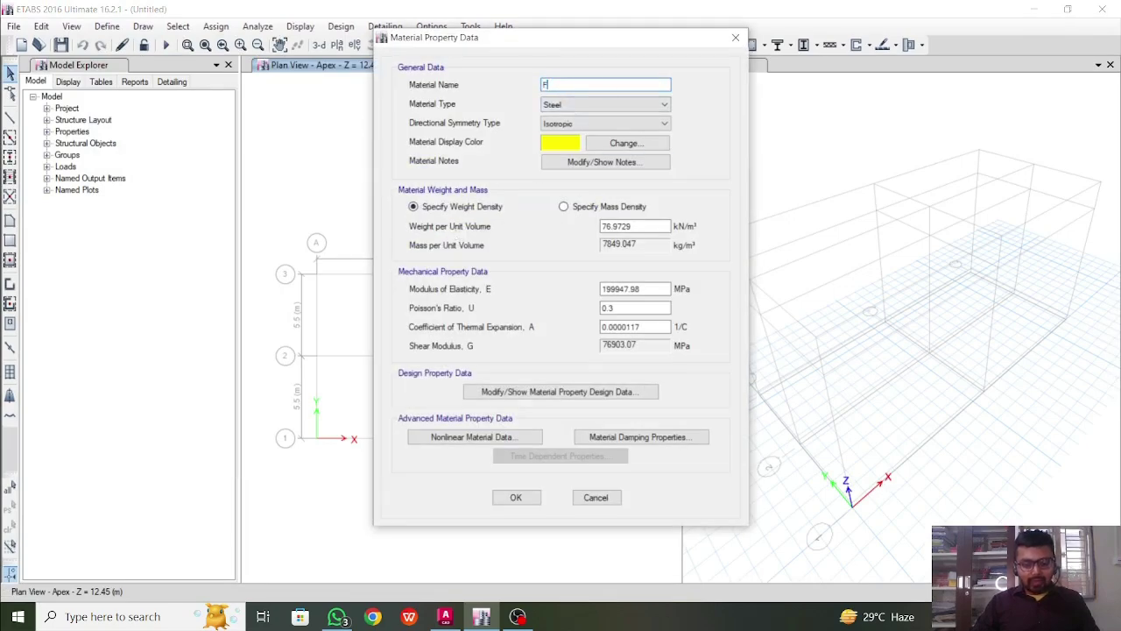
type("e 250")
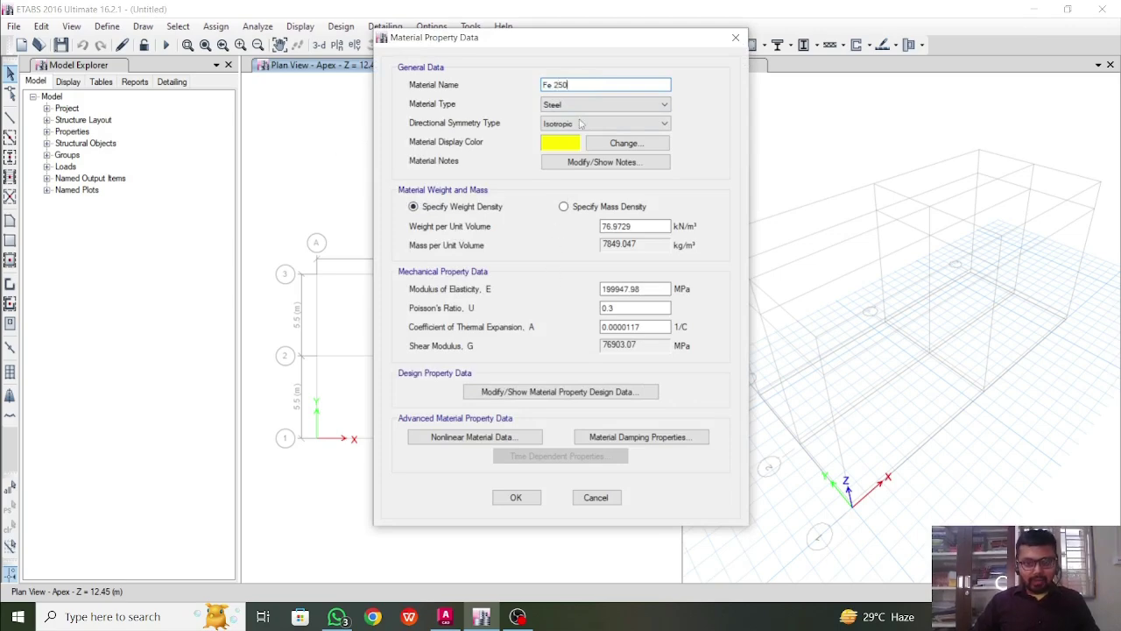
left_click(622, 226)
Step: Open the Fe 250 material's design data and examine its yield stress and tensile strength values
left_click(608, 392)
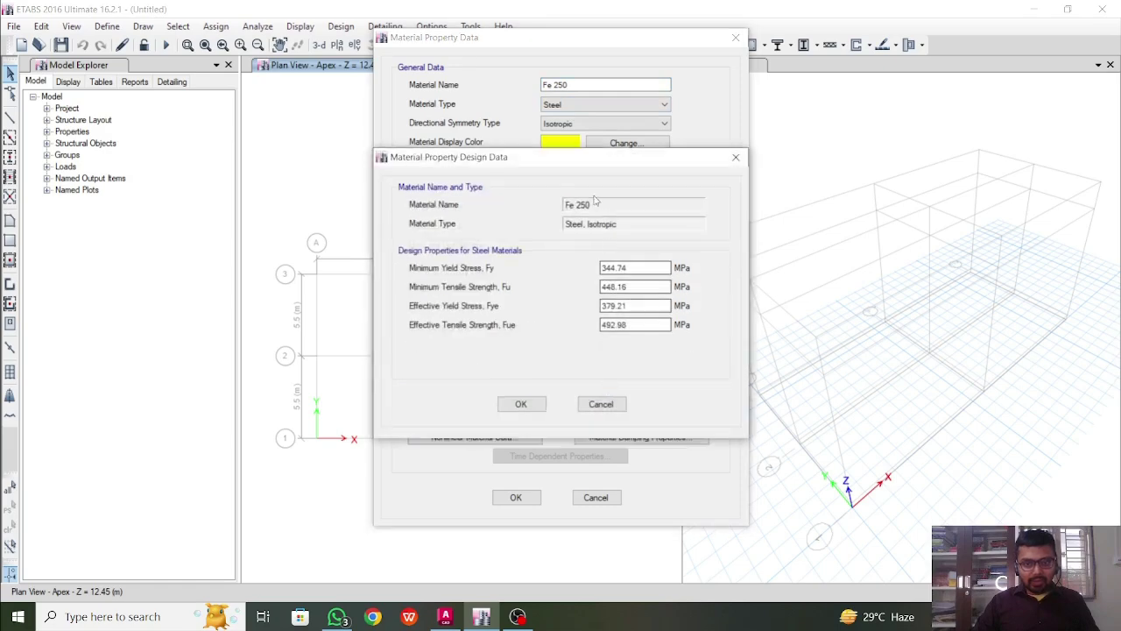
left_click(638, 269)
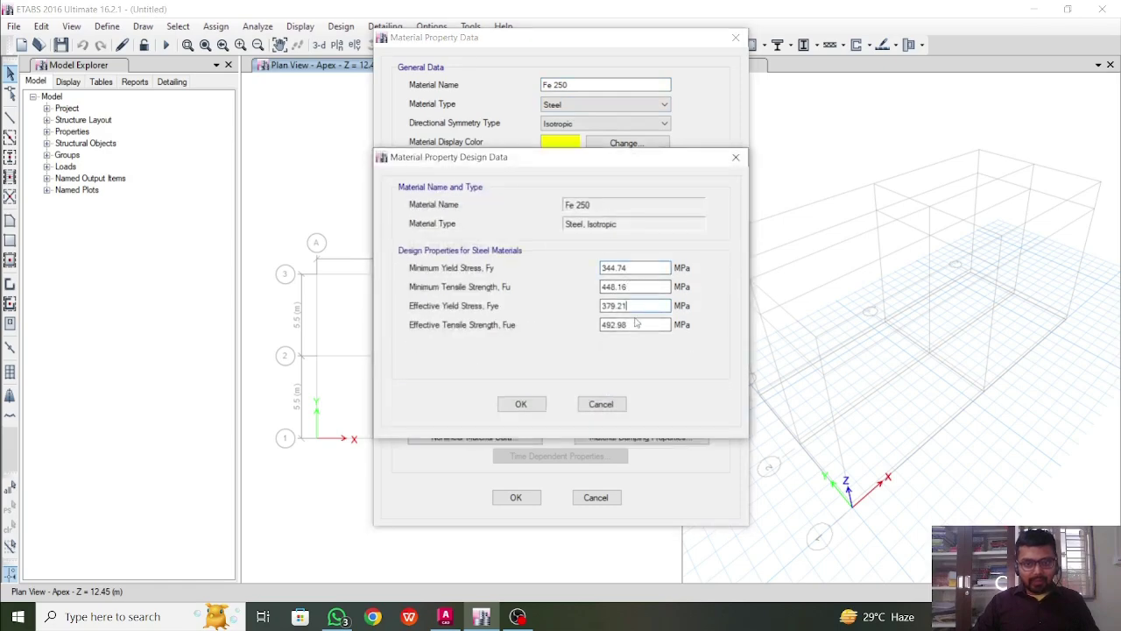
left_click(637, 268)
key("Tab")
key("shift+Tab")
double_click(637, 268)
left_click(644, 287)
double_click(633, 267)
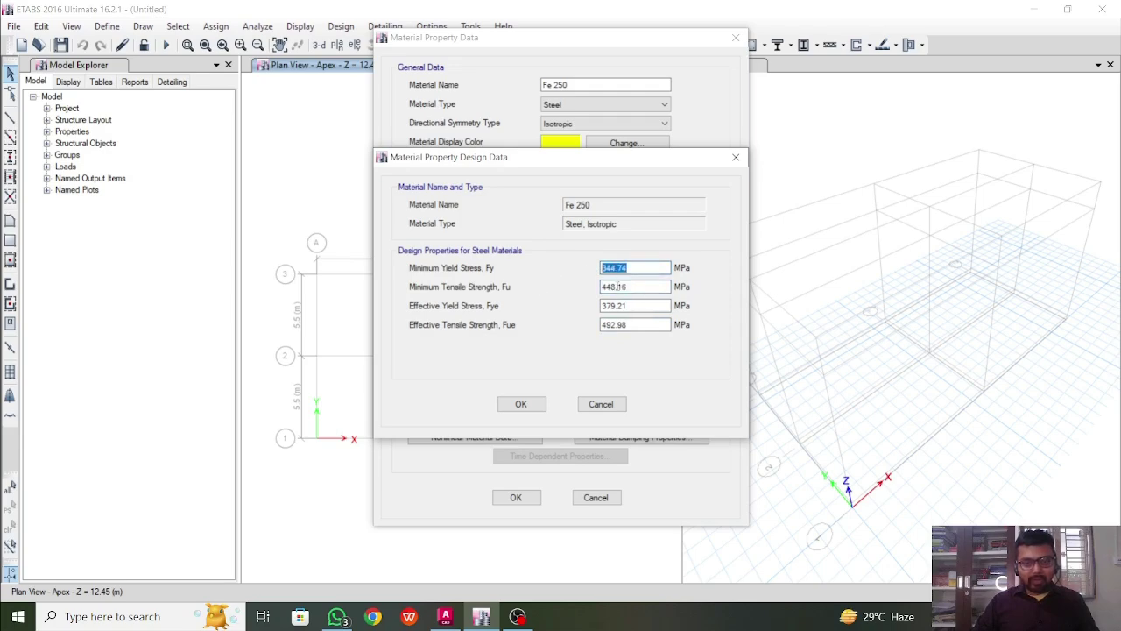
left_click_drag(617, 288, 573, 297)
left_click_drag(643, 266, 600, 299)
left_click(605, 306)
left_click(643, 285)
left_click(634, 268)
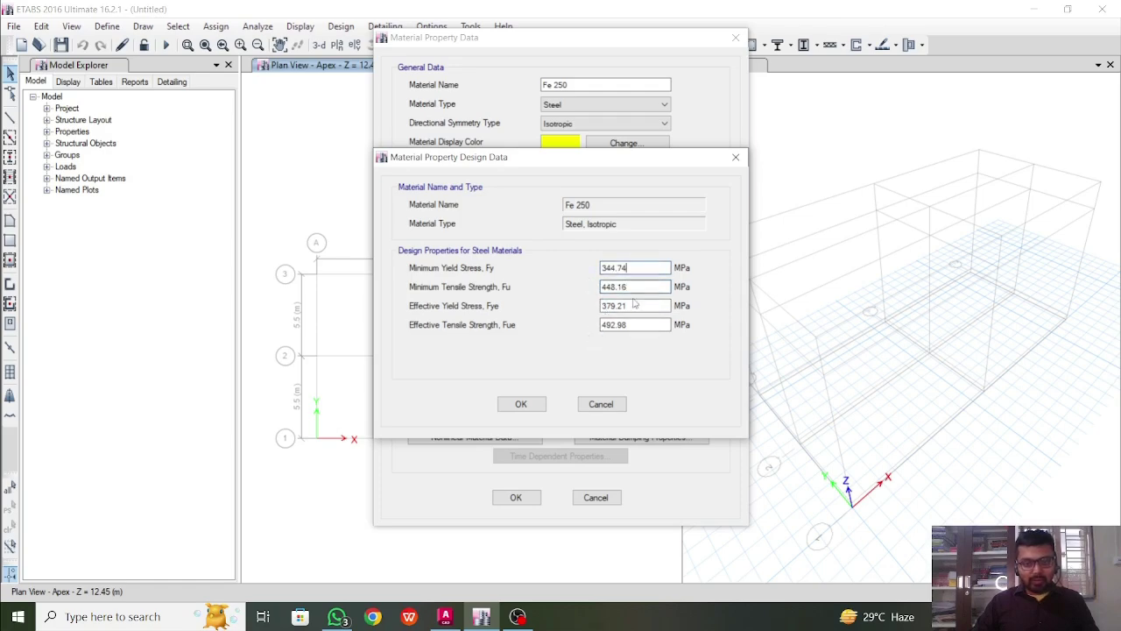
Step: Accept the Fe 250 design data, material properties and material definitions
left_click(529, 403)
left_click(516, 497)
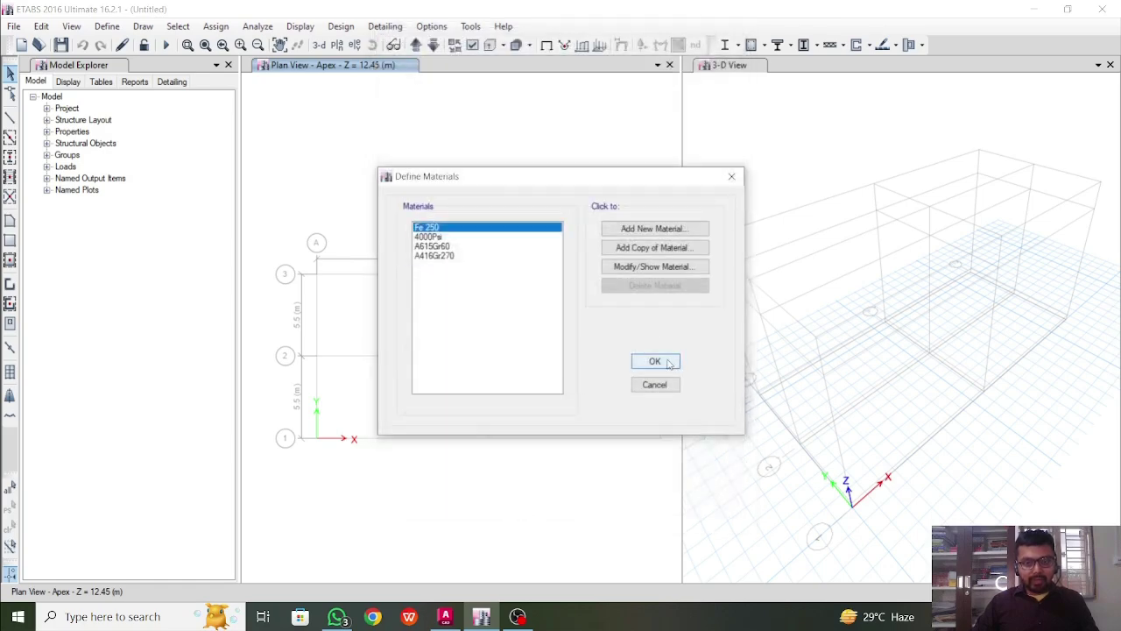
left_click(655, 361)
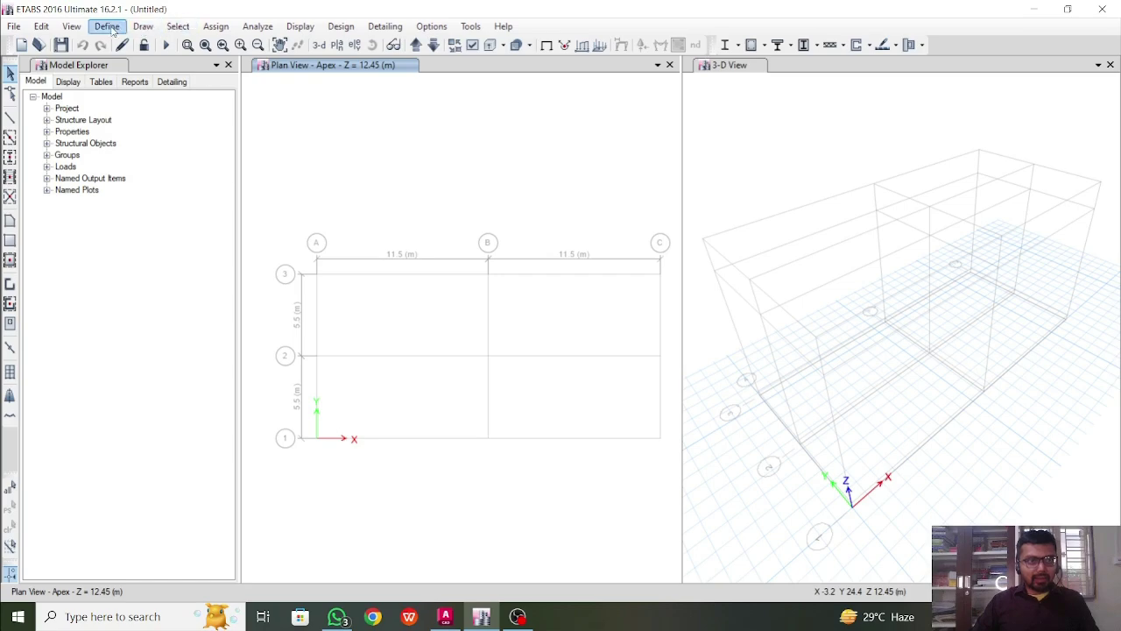
Step: Open the frame section properties and start importing a steel I/wide flange section
left_click(106, 26)
mouse_move(153, 67)
left_click(399, 70)
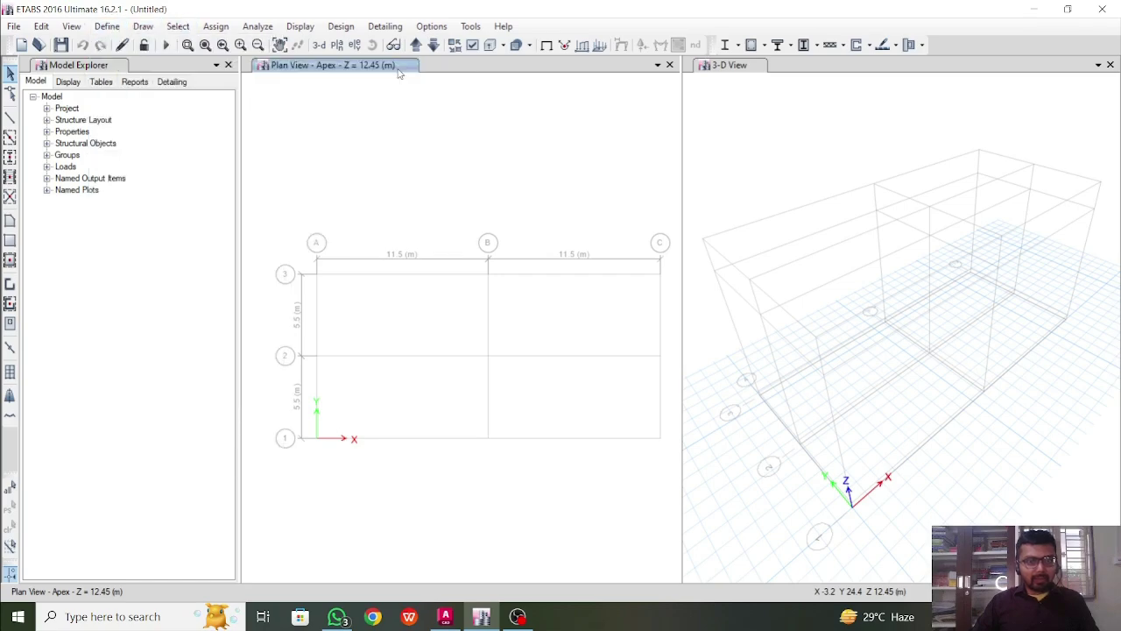
left_click(395, 362)
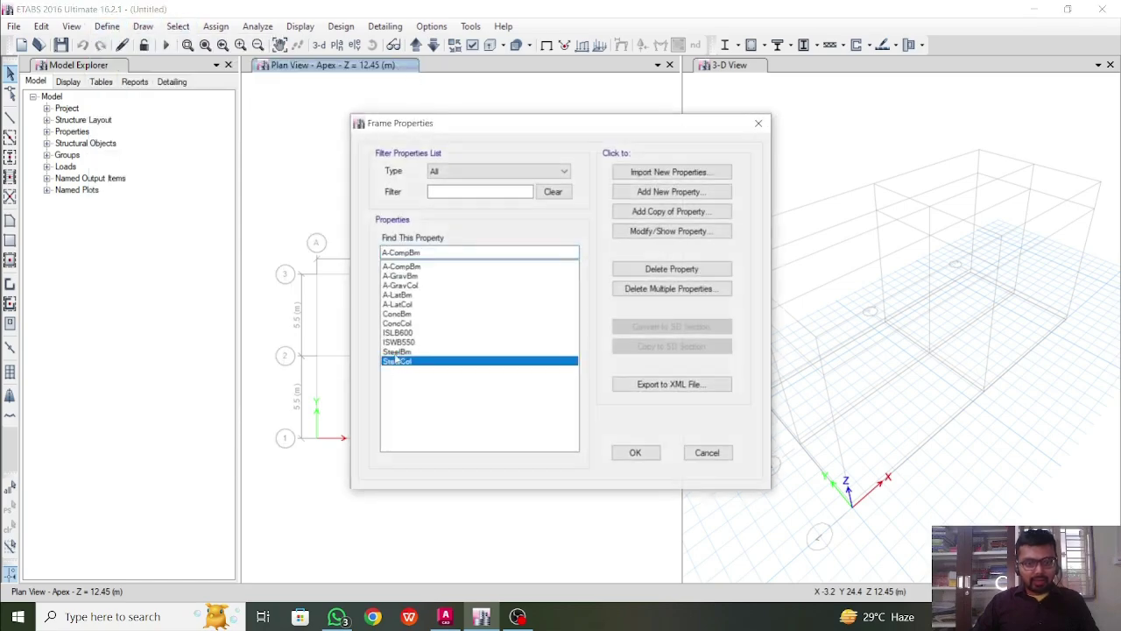
left_click(464, 353)
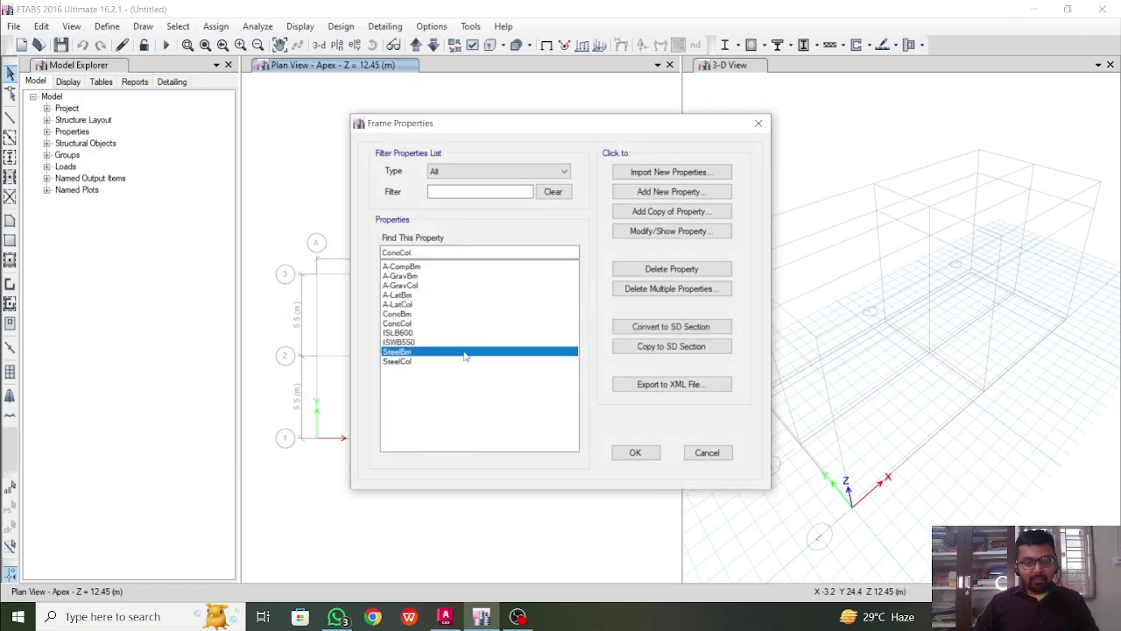
left_click(646, 179)
left_click(616, 281)
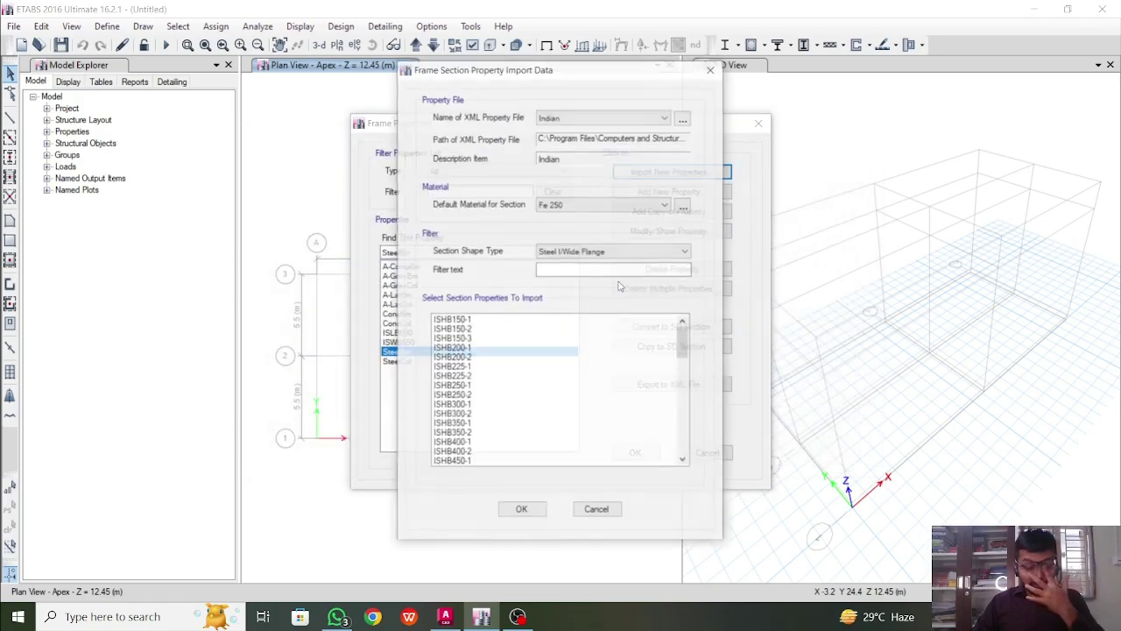
Step: Import the ISMB450 section from the Indian property file, with Fe 250 as material and Steel I/Wide Flange as shape type
left_click(612, 117)
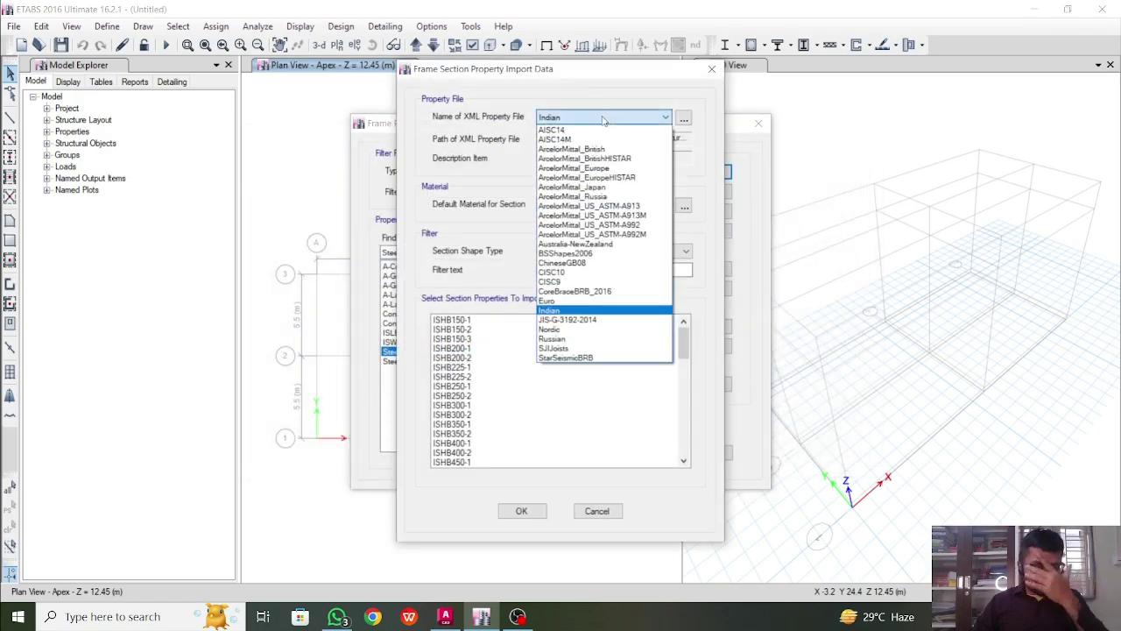
left_click(603, 117)
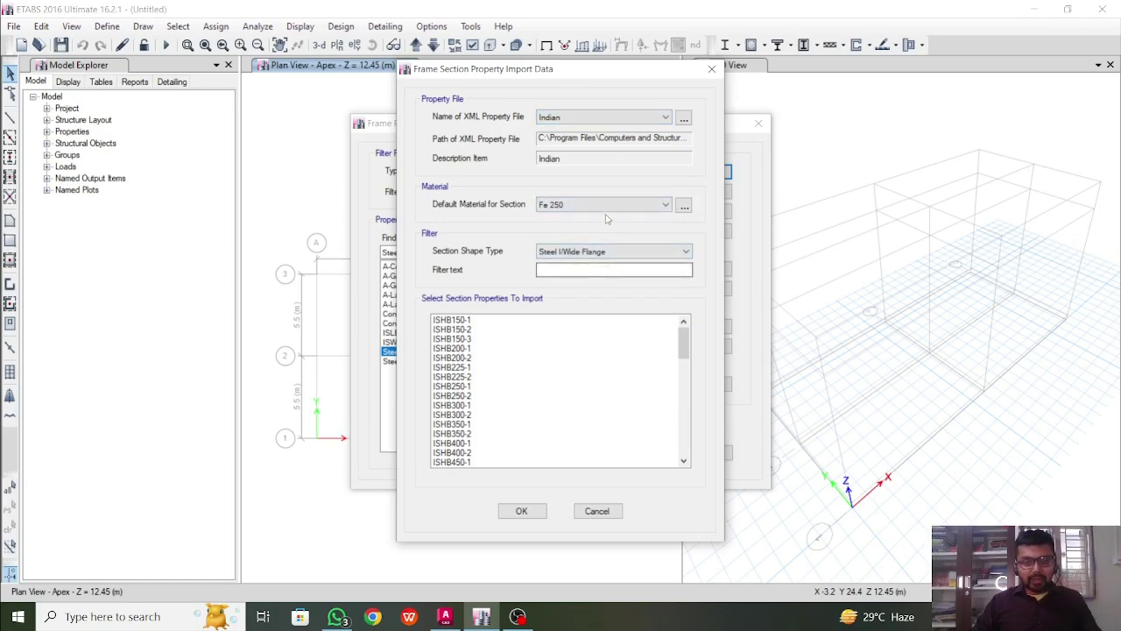
left_click(597, 253)
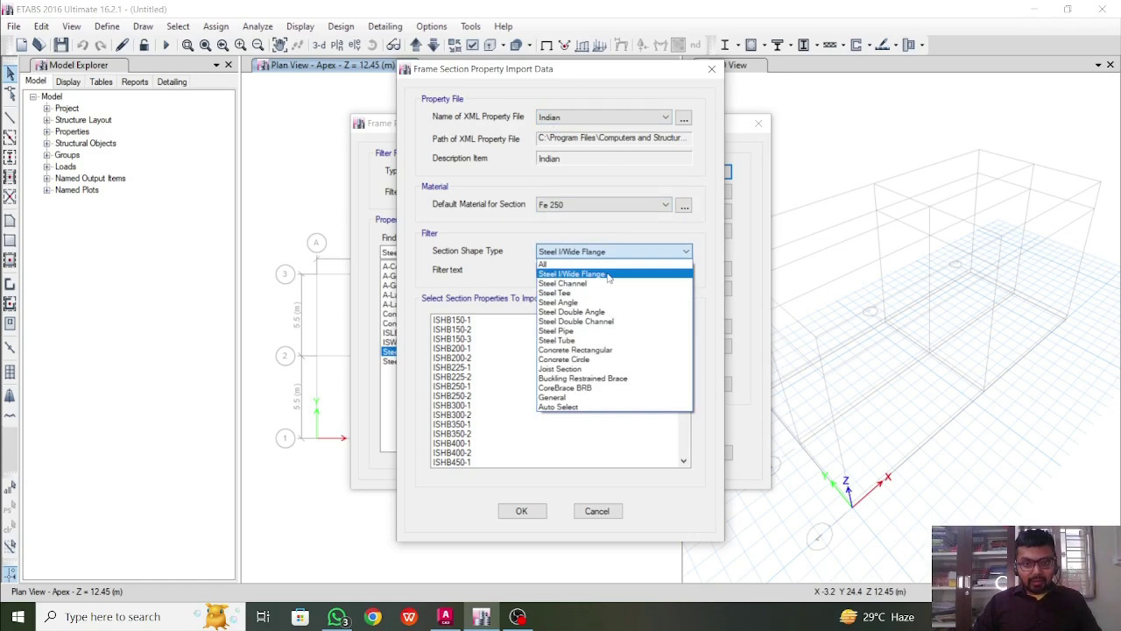
left_click(609, 274)
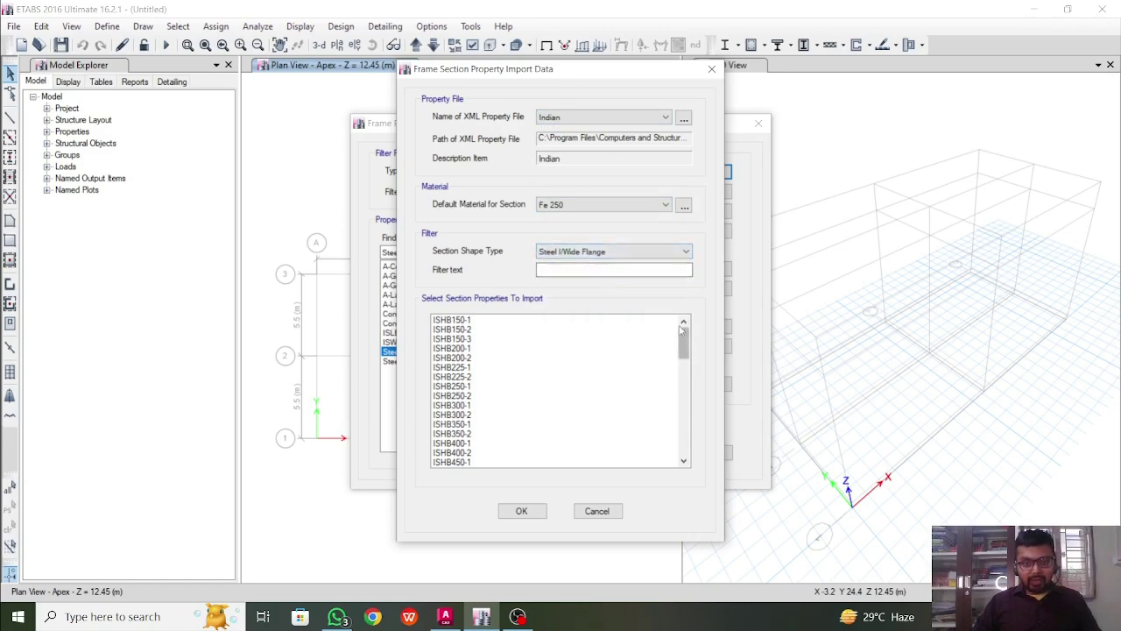
left_click_drag(682, 329, 682, 429)
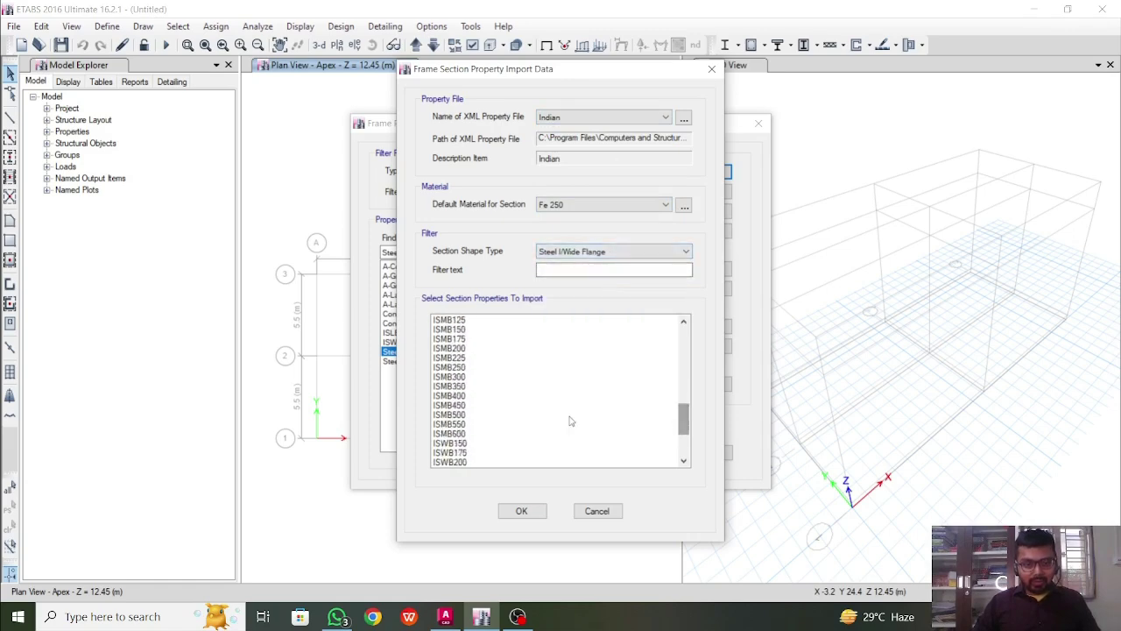
left_click(460, 407)
left_click(521, 510)
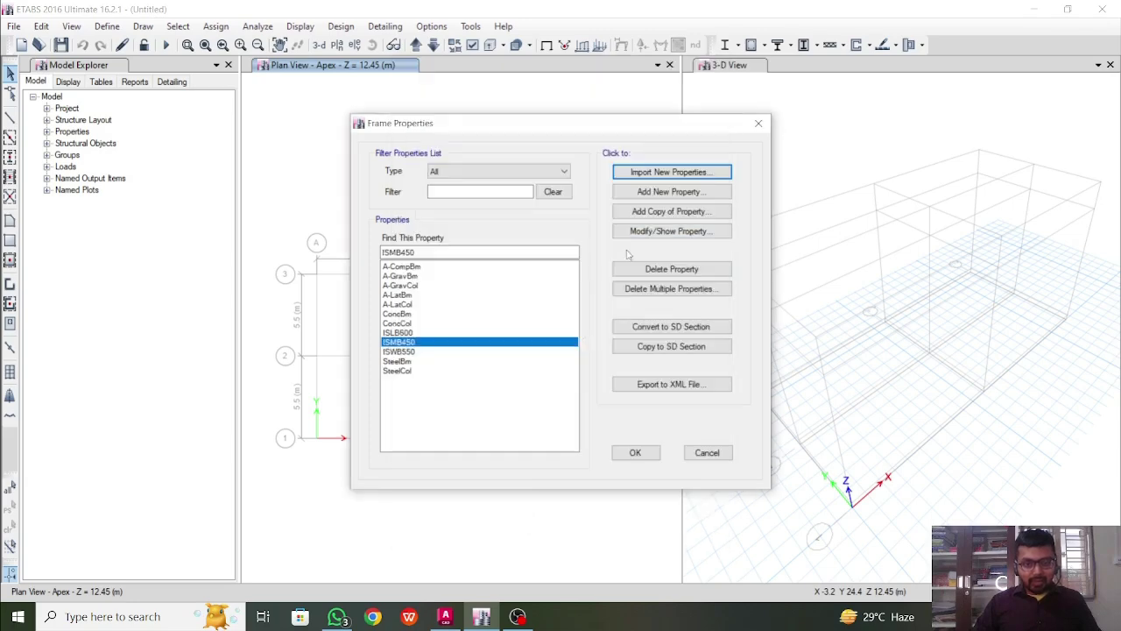
Step: Import the ISWB300 section from the Indian property file, with Fe 250 as material and Steel I/Wide Flange as shape type
left_click(675, 188)
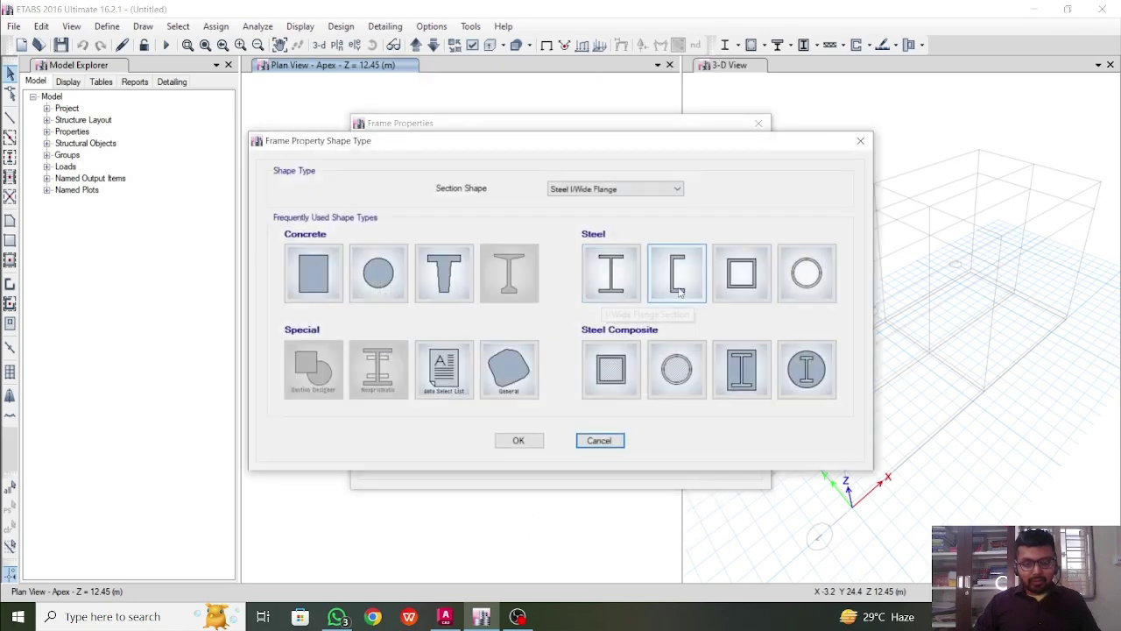
left_click(633, 273)
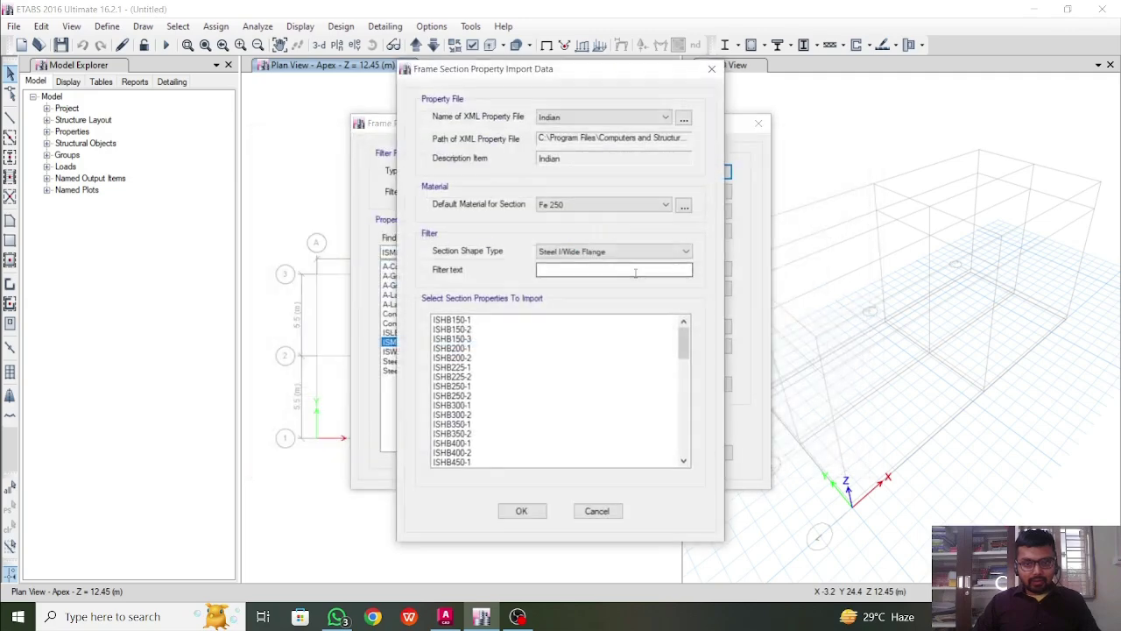
left_click(613, 256)
left_click(615, 258)
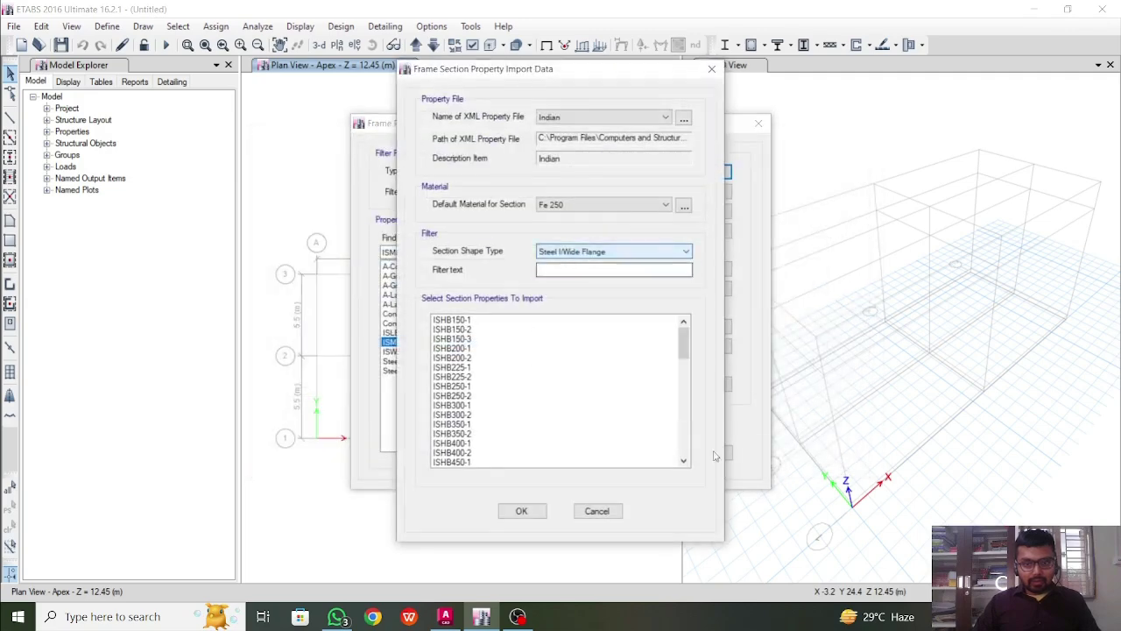
left_click_drag(685, 358, 684, 442)
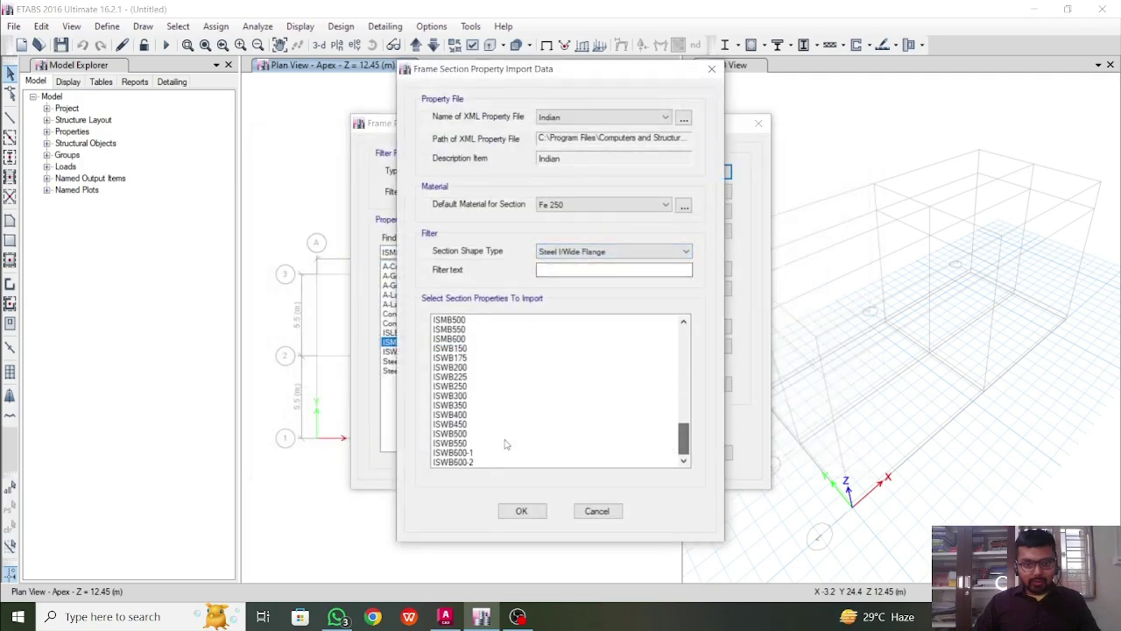
left_click_drag(597, 77, 617, 35)
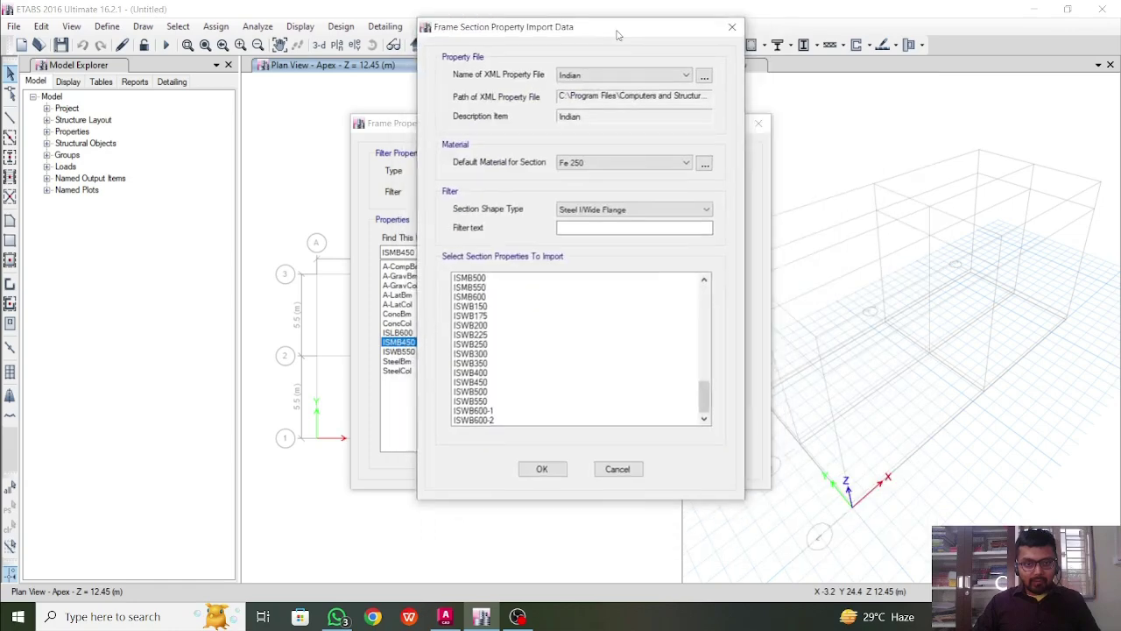
left_click(466, 353)
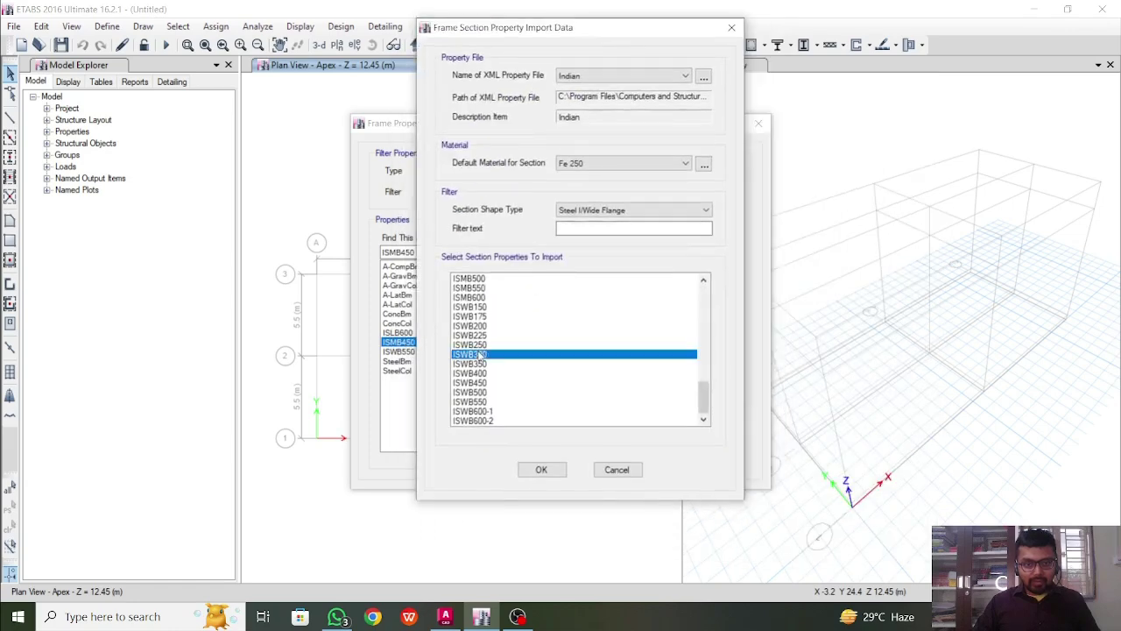
left_click(542, 469)
Step: Try to import the ISWB550 steel I/wide flange section from the Indian property file with Fe 250 as material
left_click(696, 179)
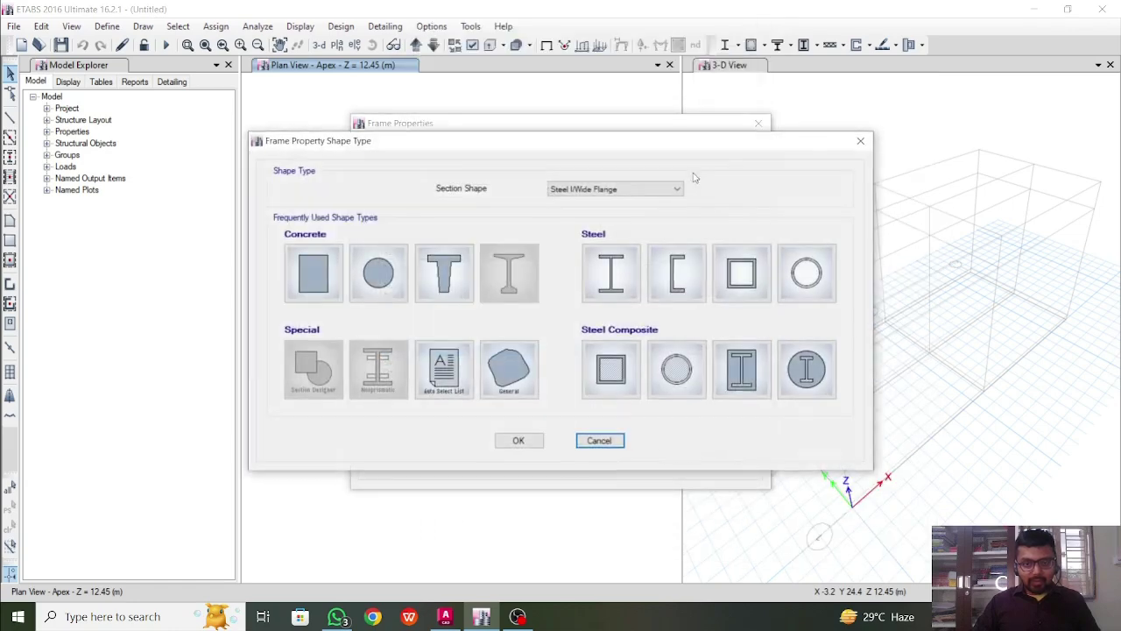
left_click(608, 281)
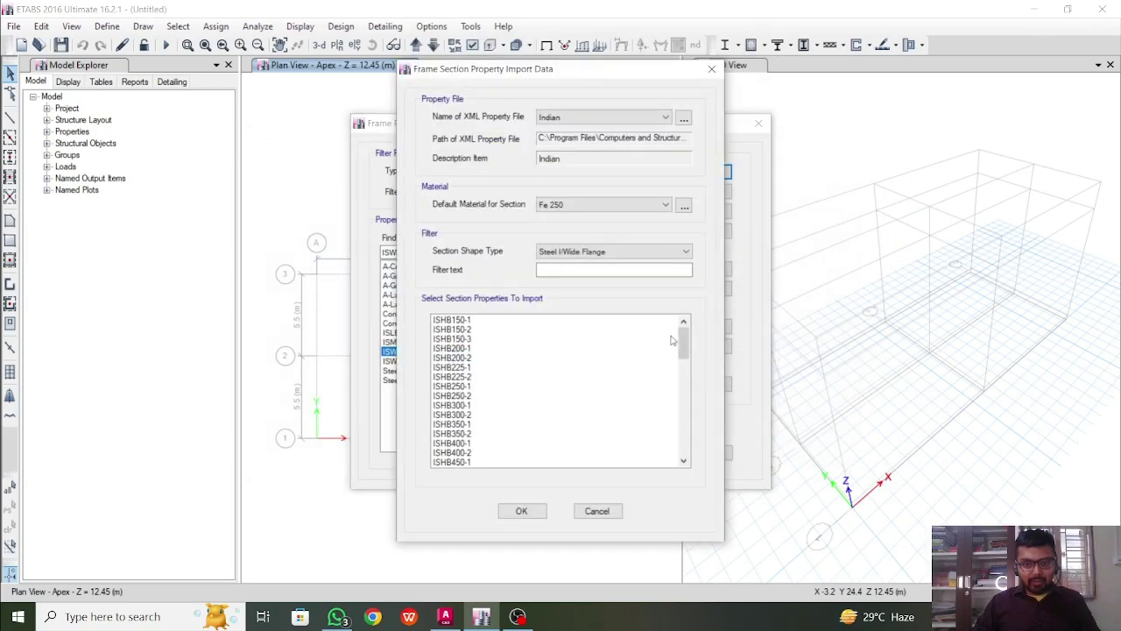
left_click_drag(683, 346, 676, 446)
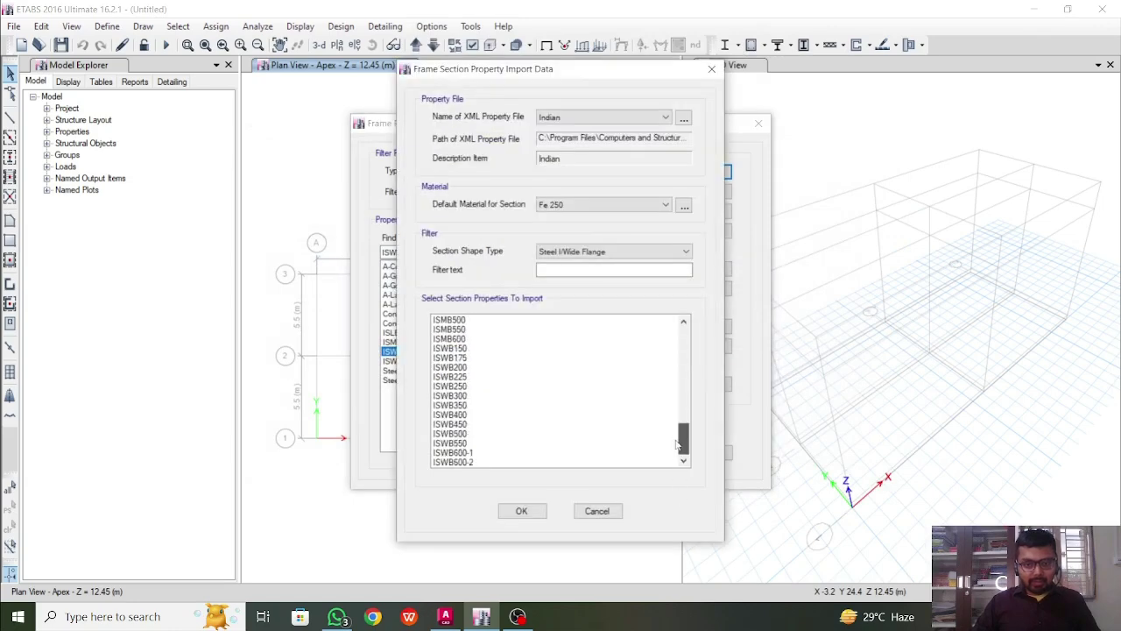
left_click(463, 443)
left_click(522, 511)
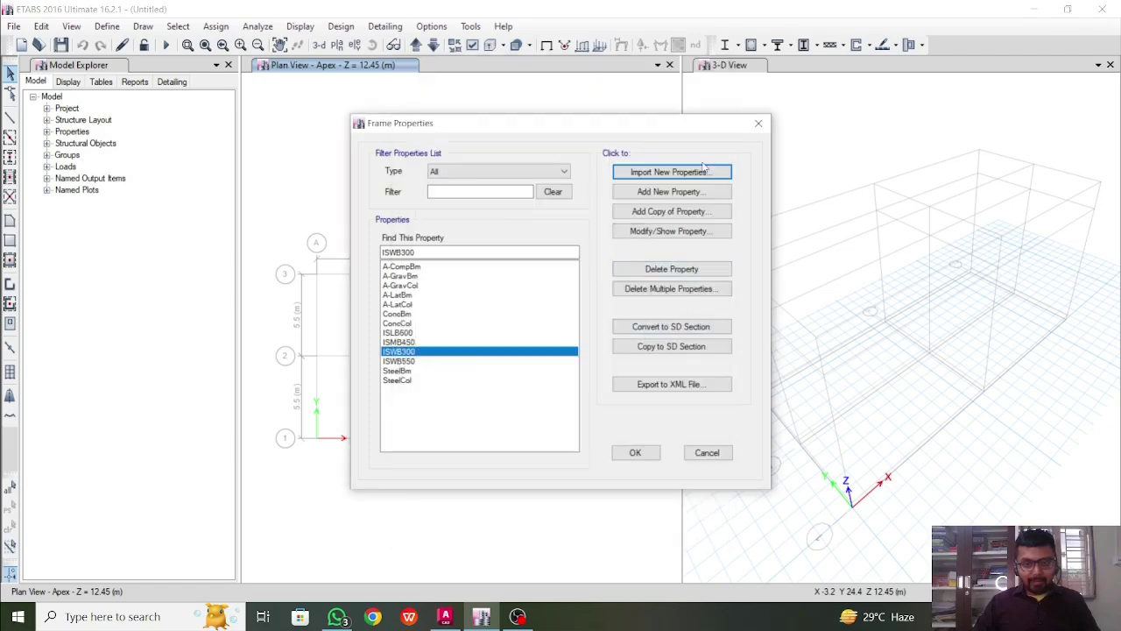
Step: Import the ISMB600 steel I/wide flange section from the Indian property file with Fe 250 as material
left_click(685, 193)
left_click(605, 297)
left_click_drag(683, 349, 680, 463)
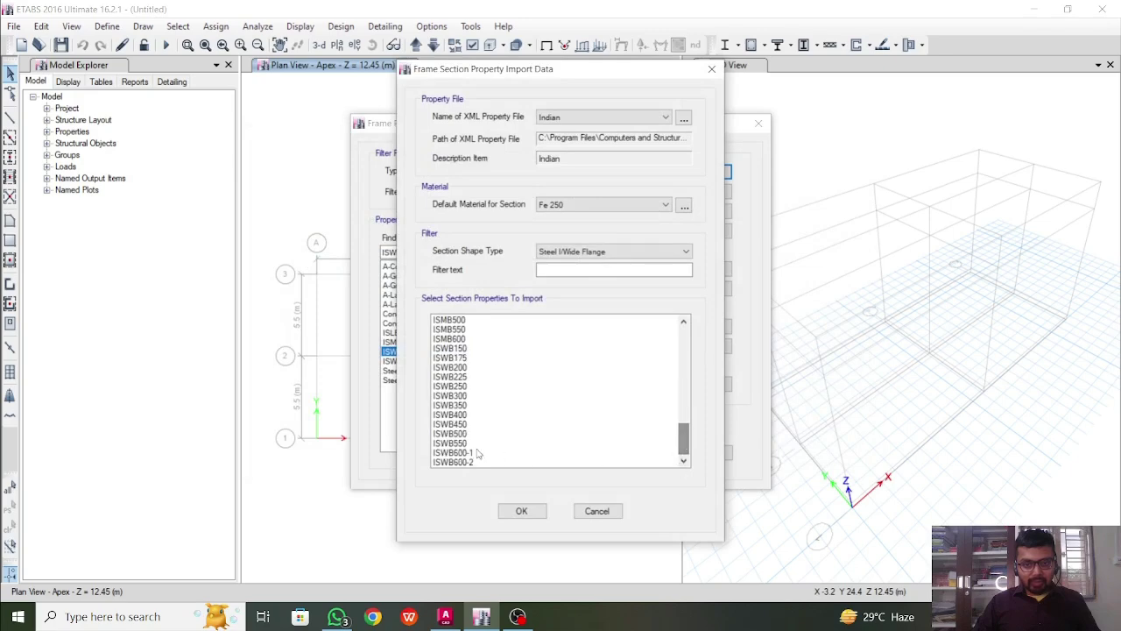
left_click_drag(620, 78, 723, 76)
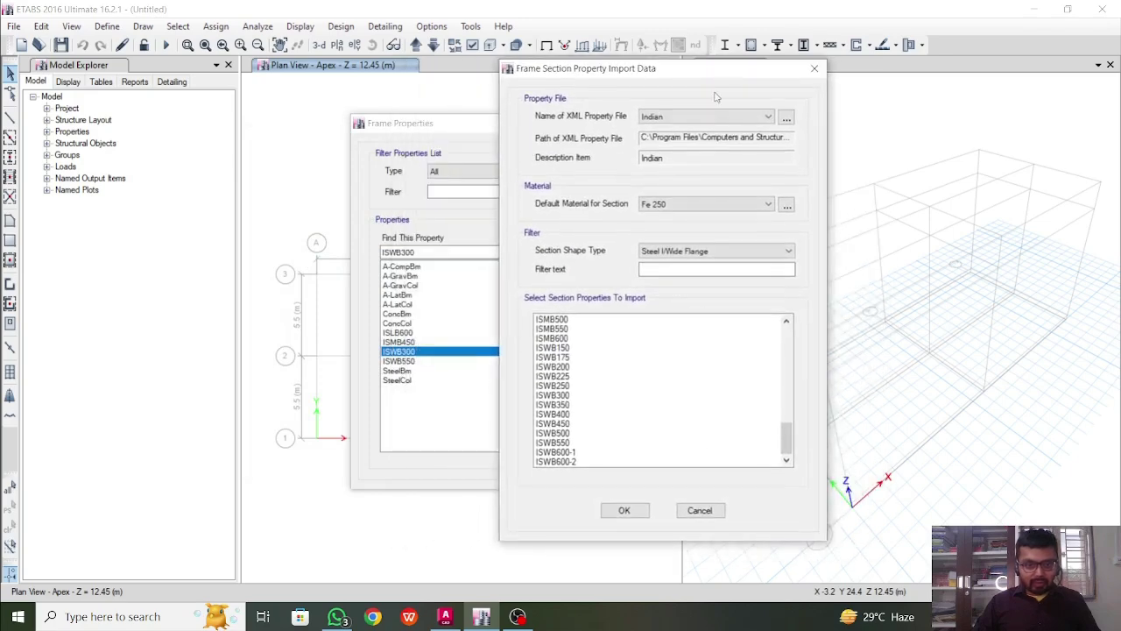
left_click(568, 452)
left_click(562, 445)
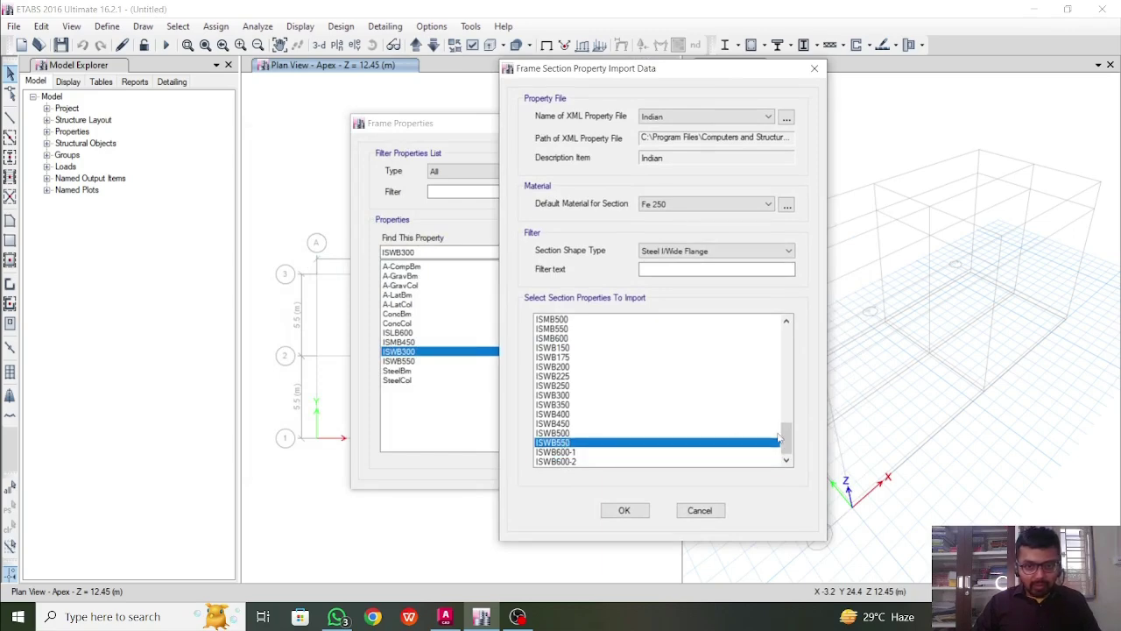
left_click_drag(788, 440, 788, 429)
left_click(564, 414)
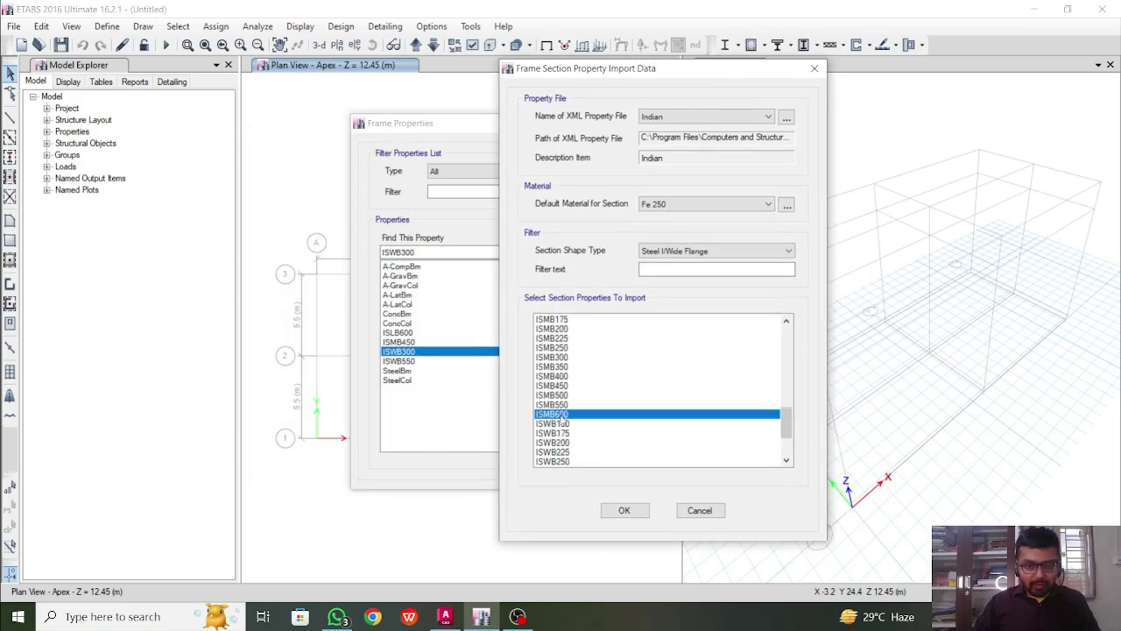
left_click(627, 515)
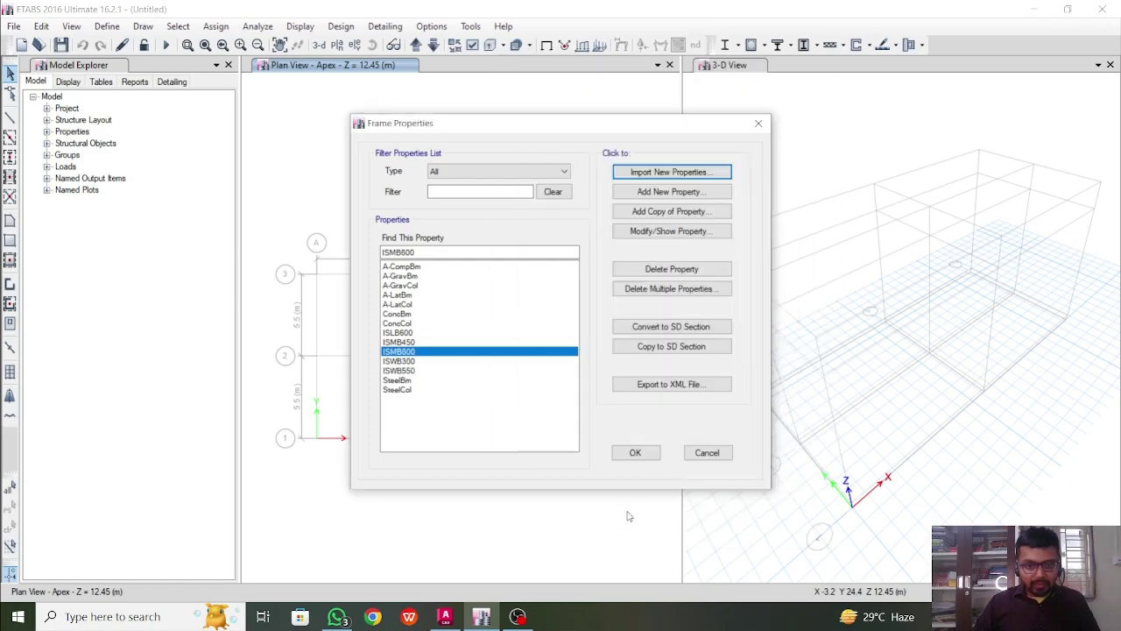
Step: Import the ISMB350 steel I/wide flange section from the Indian property file with Fe 250 as material
left_click(692, 173)
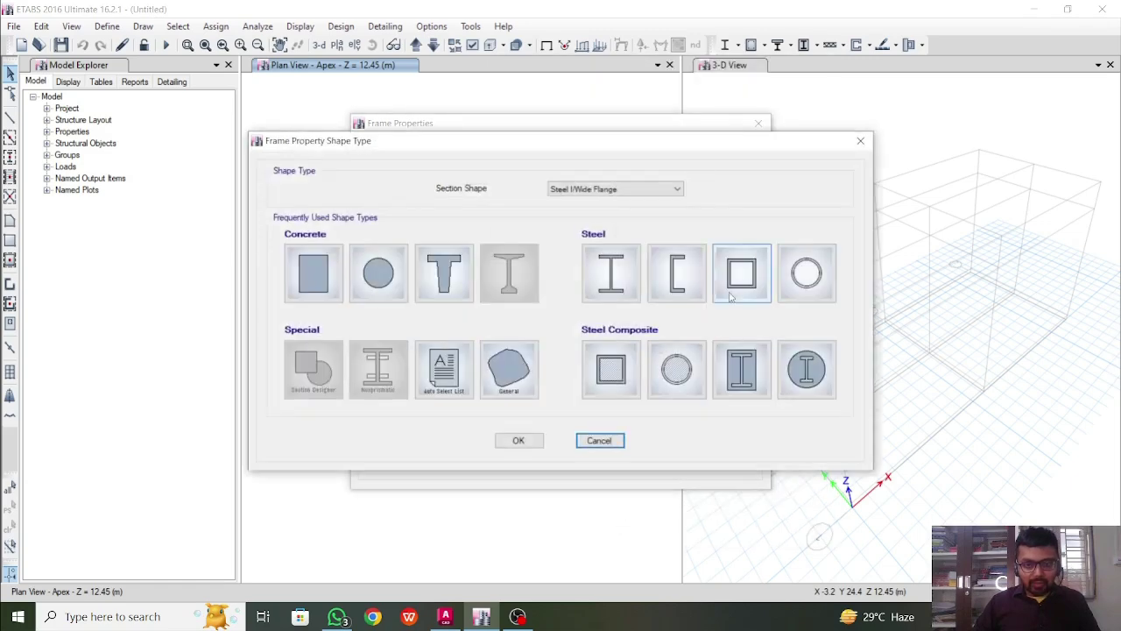
left_click(612, 274)
left_click_drag(685, 344, 689, 431)
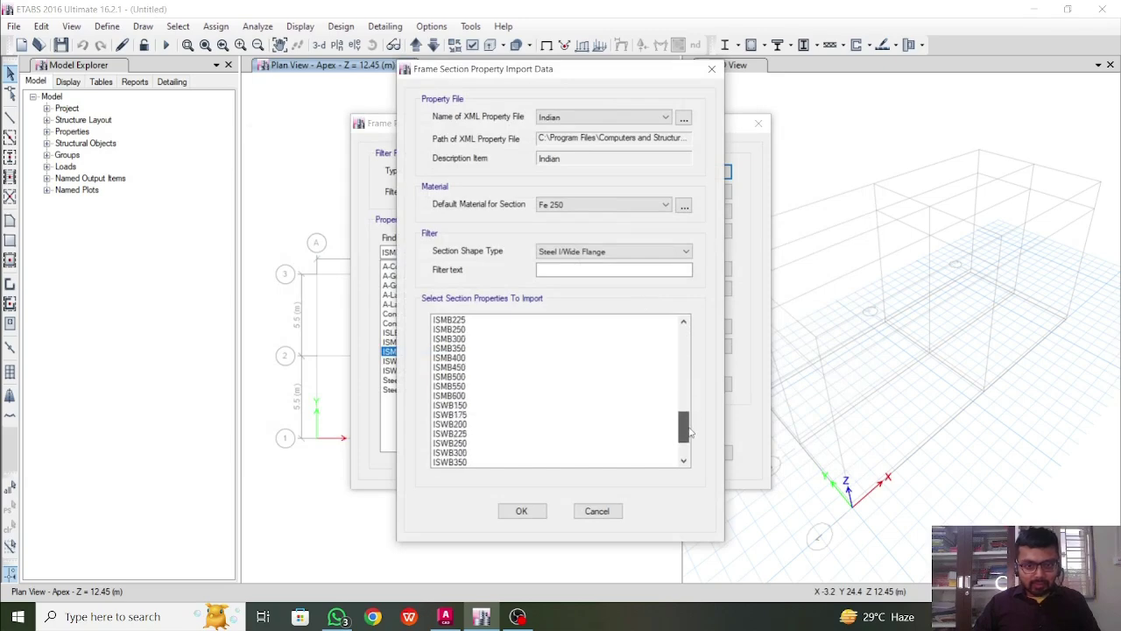
left_click(467, 349)
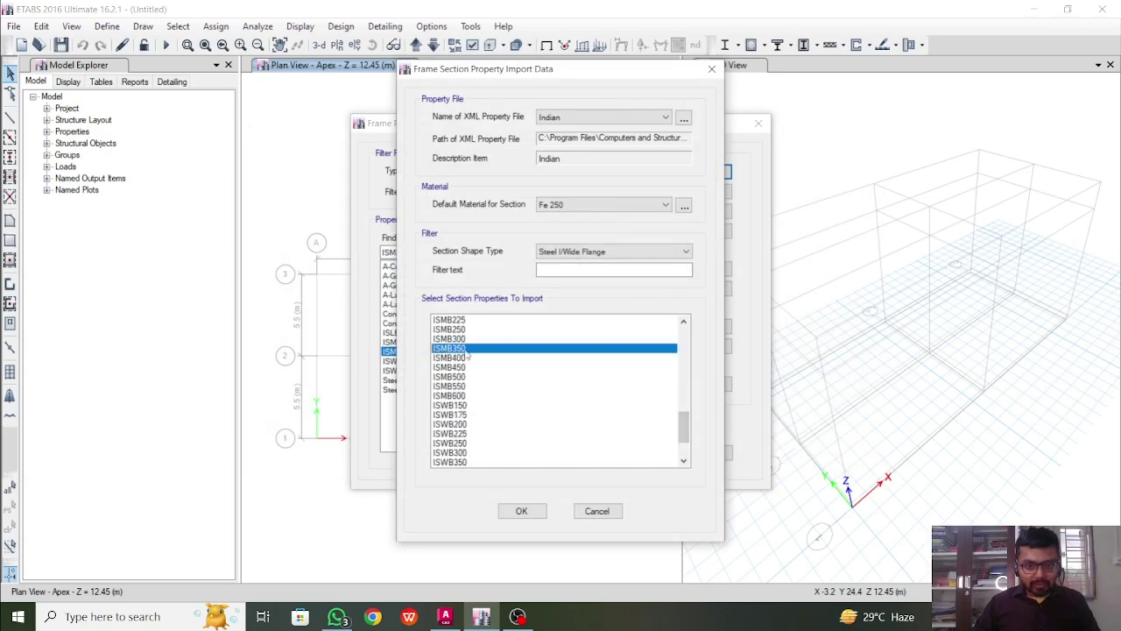
left_click(521, 512)
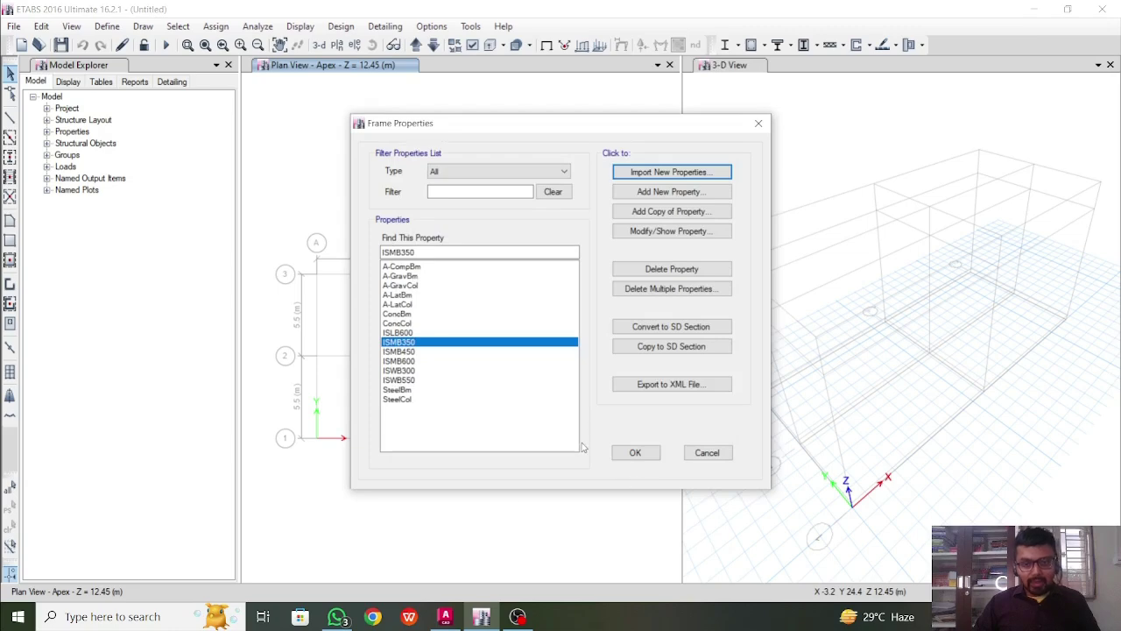
Step: Import the steel tube section ISB72X72X4.8 from the Indian property file with Fe 250 as material, and accept the frame properties
left_click(655, 193)
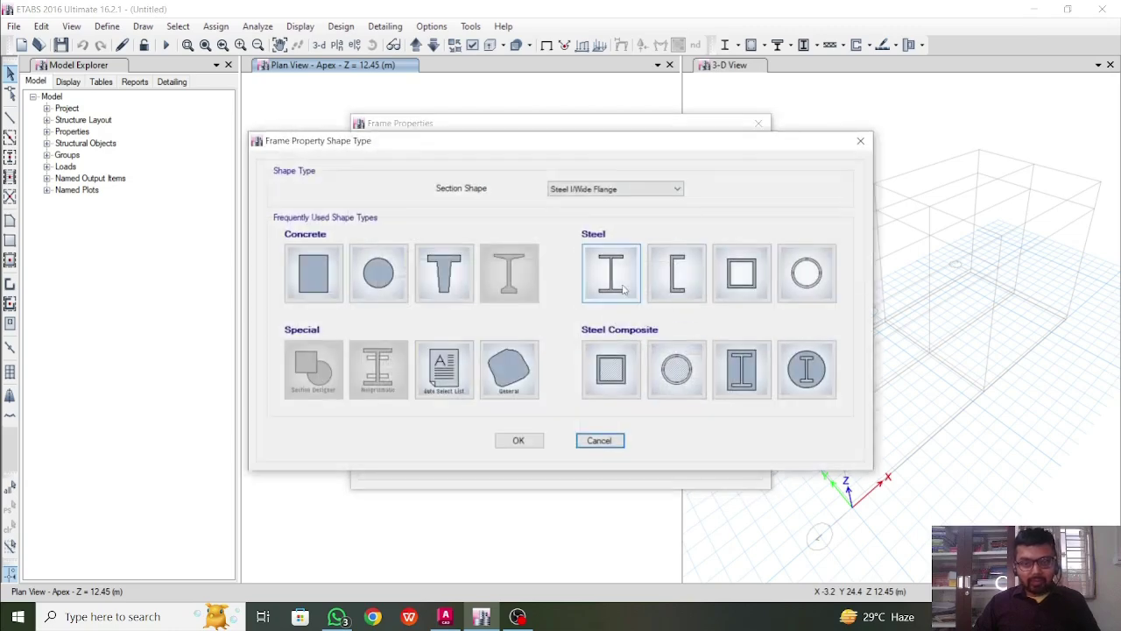
left_click(734, 273)
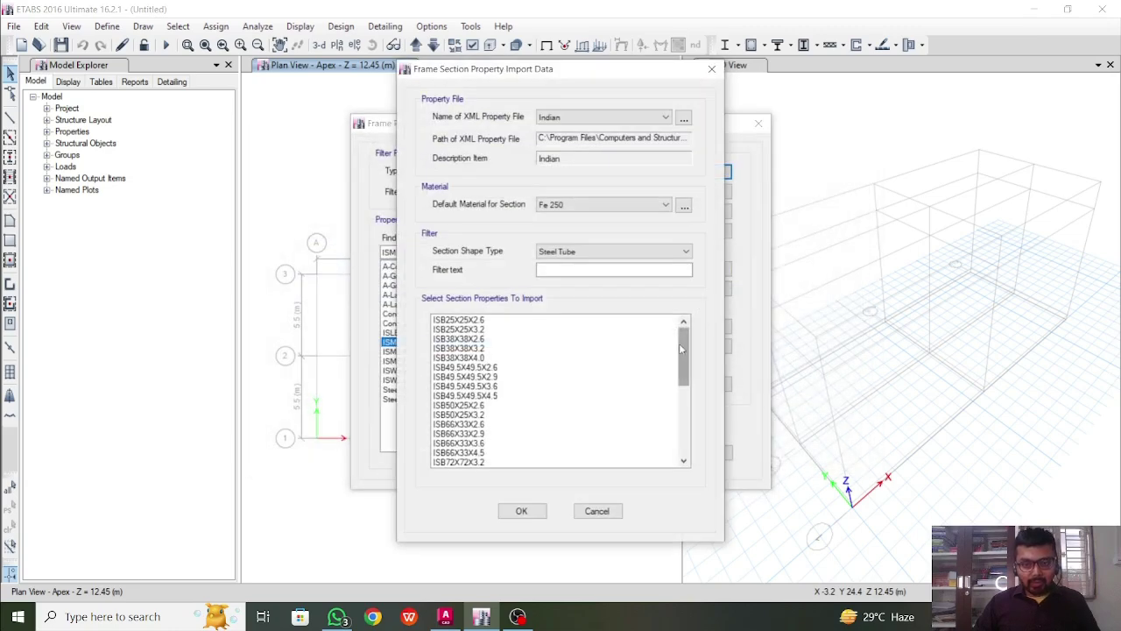
left_click_drag(683, 361, 681, 375)
left_click(477, 415)
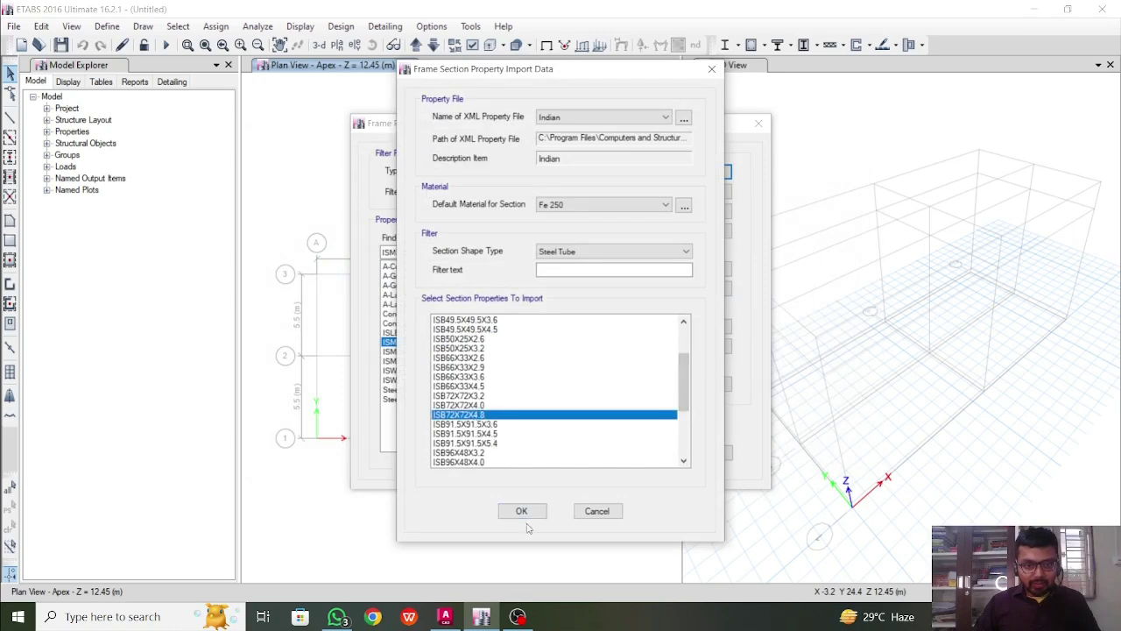
left_click(521, 511)
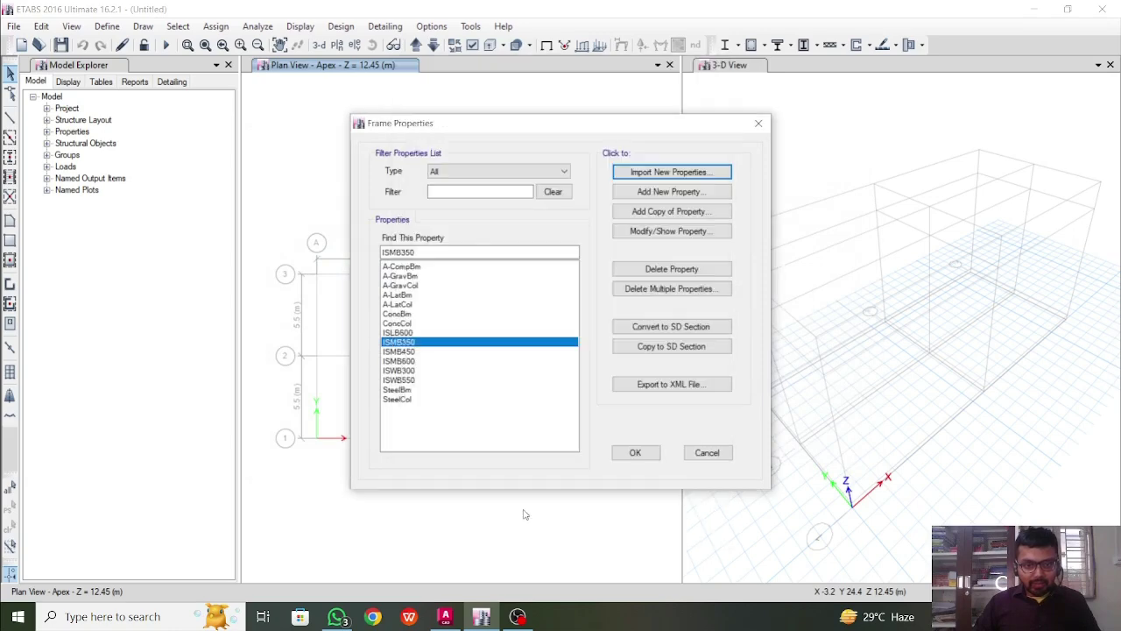
left_click(646, 455)
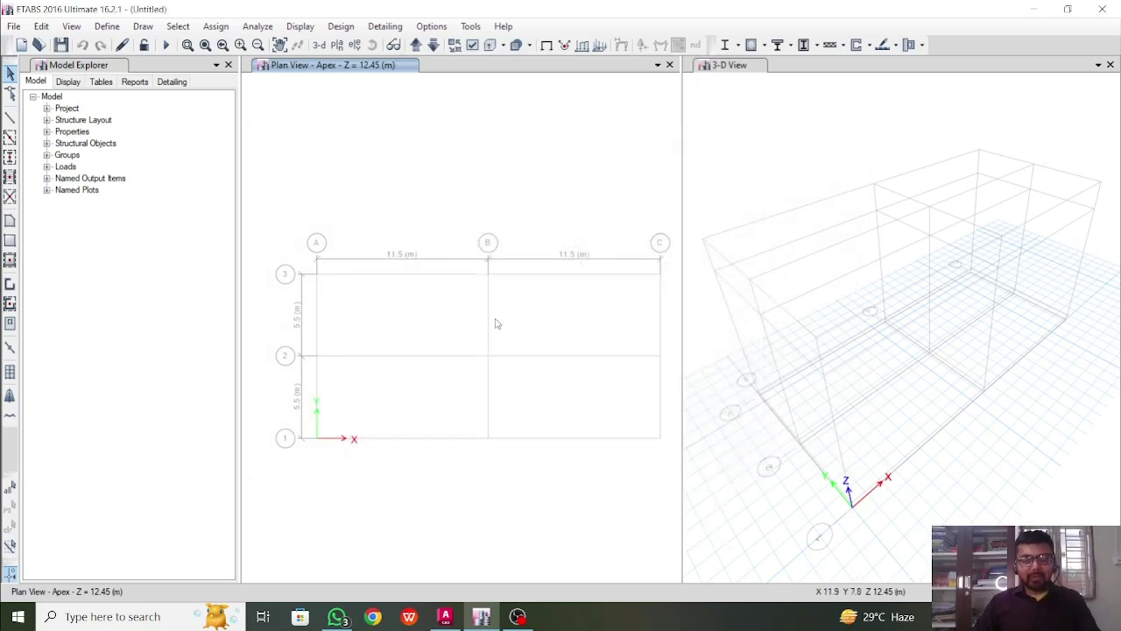
Step: Base mass source MsSrc1 on specified load patterns only, without element self mass or additional mass, and add Dead with multiplier 1
left_click(107, 26)
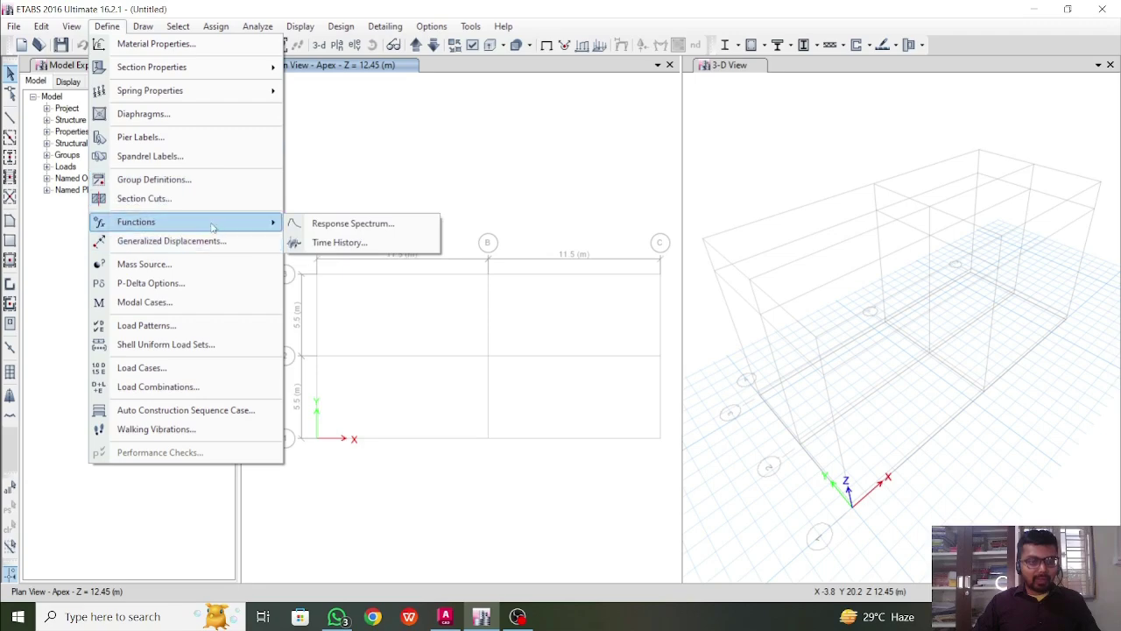
left_click(217, 270)
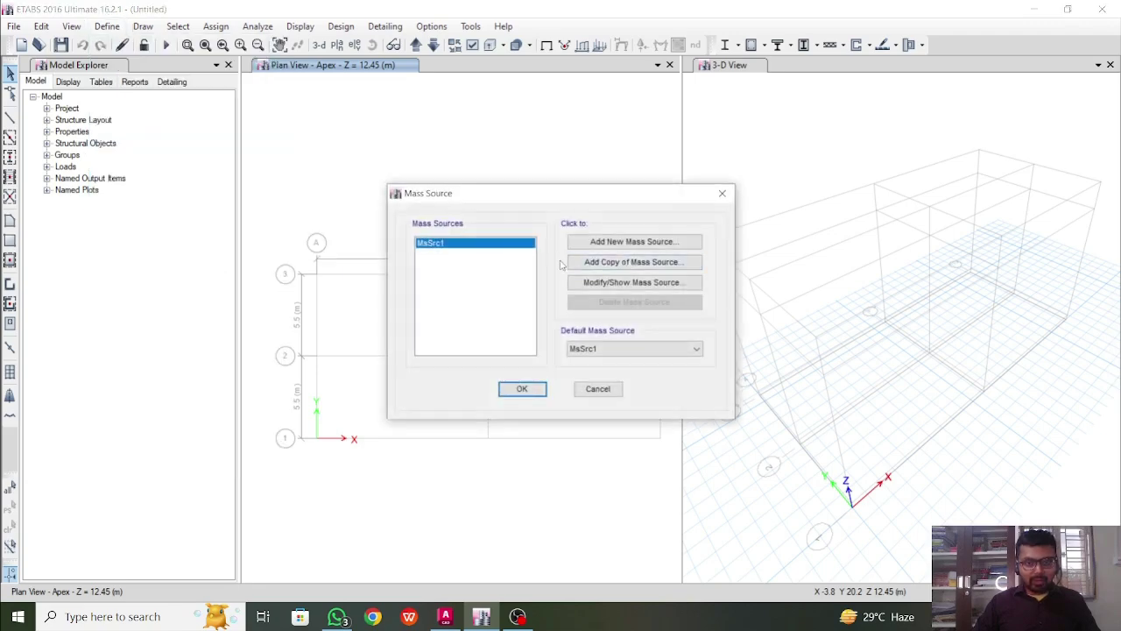
left_click(614, 288)
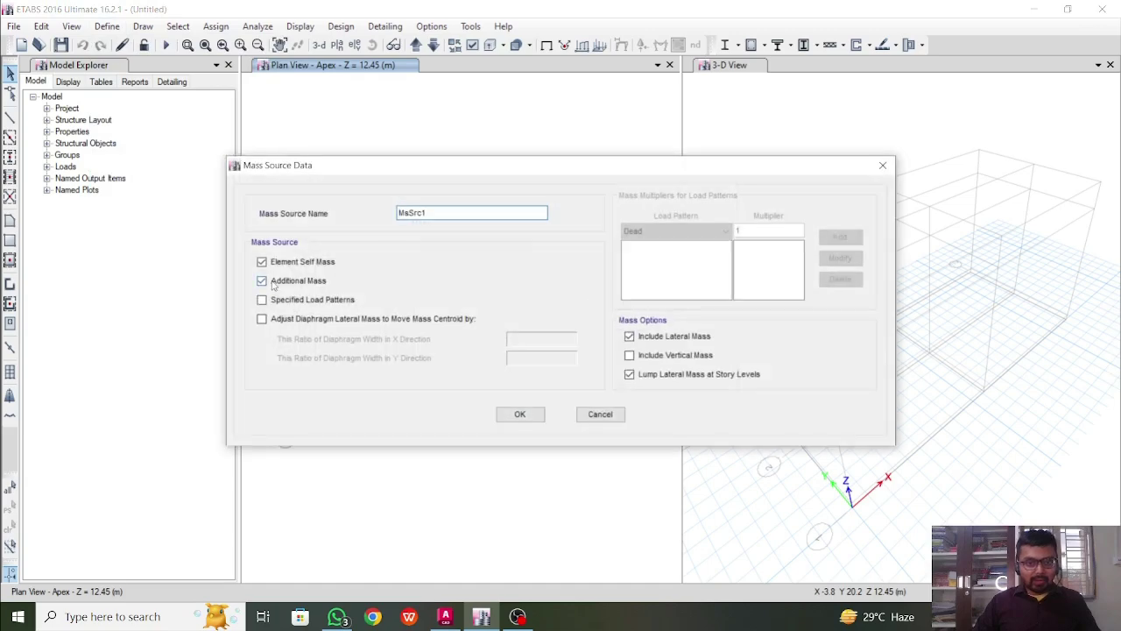
left_click(273, 282)
left_click(342, 302)
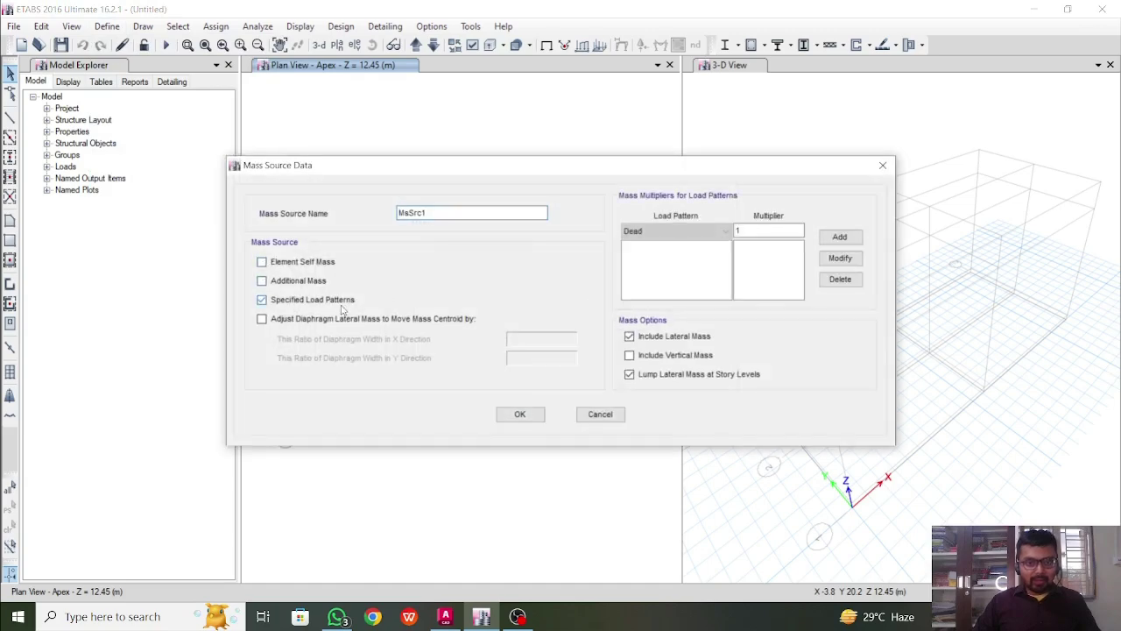
left_click(839, 236)
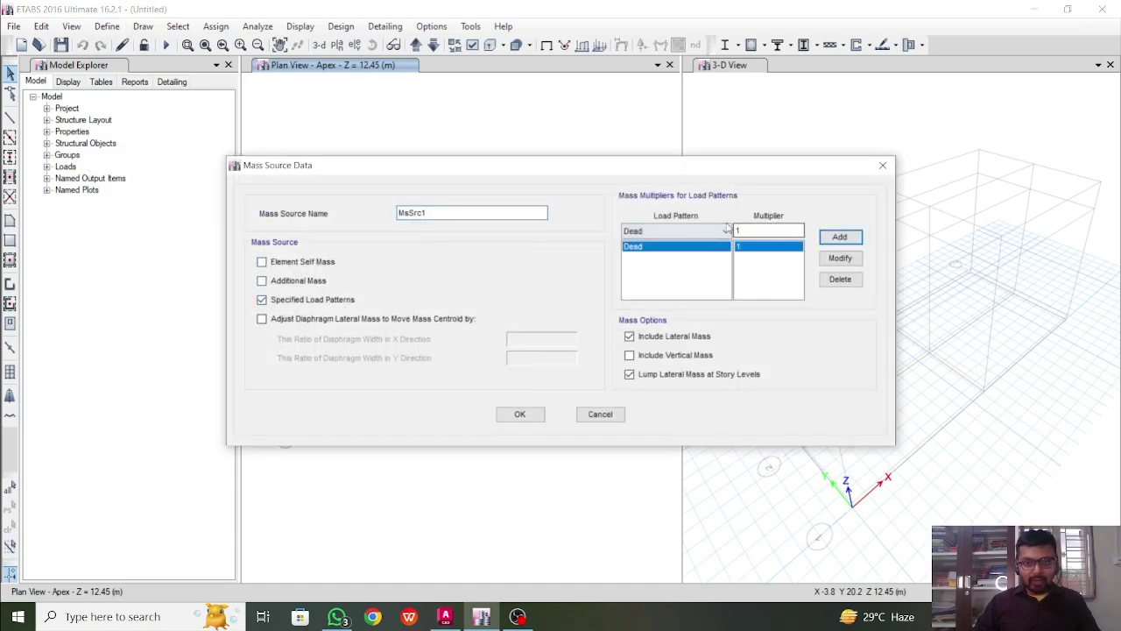
Step: Add the Live load pattern to the mass source with multiplier 0.5 and accept the mass source definitions
left_click(725, 230)
left_click(701, 256)
double_click(768, 231)
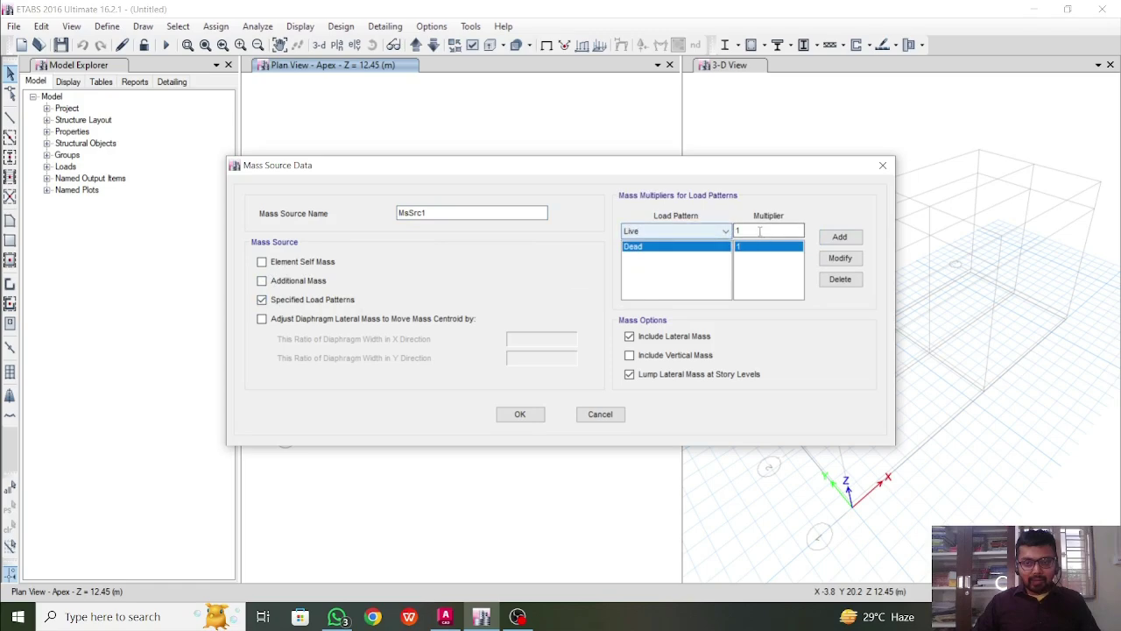
type("0.5")
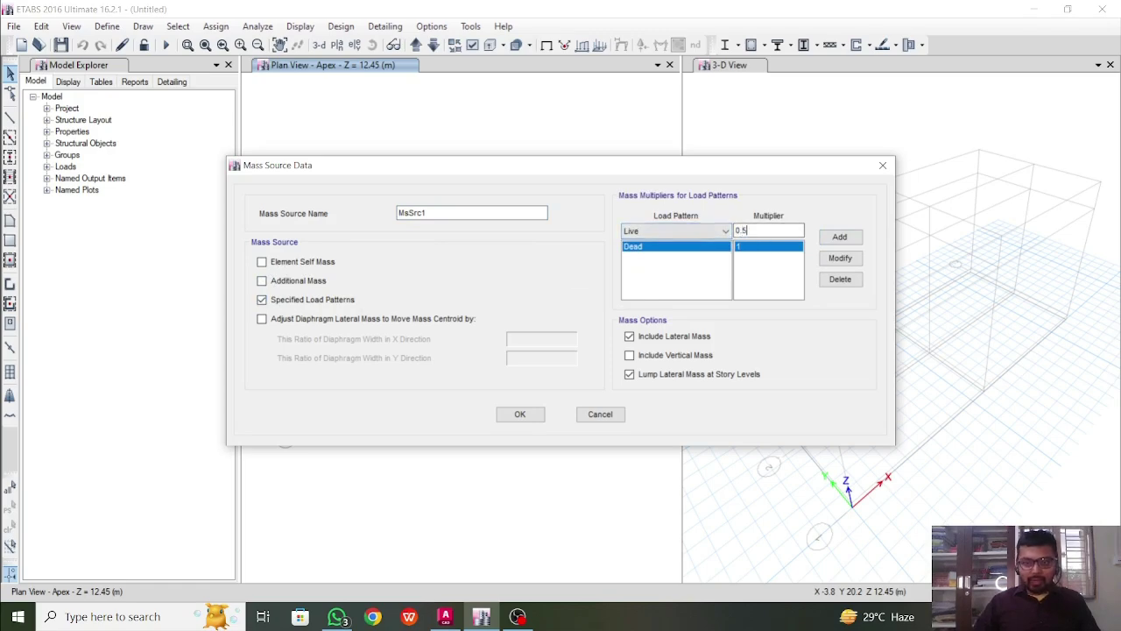
left_click(839, 236)
left_click(520, 414)
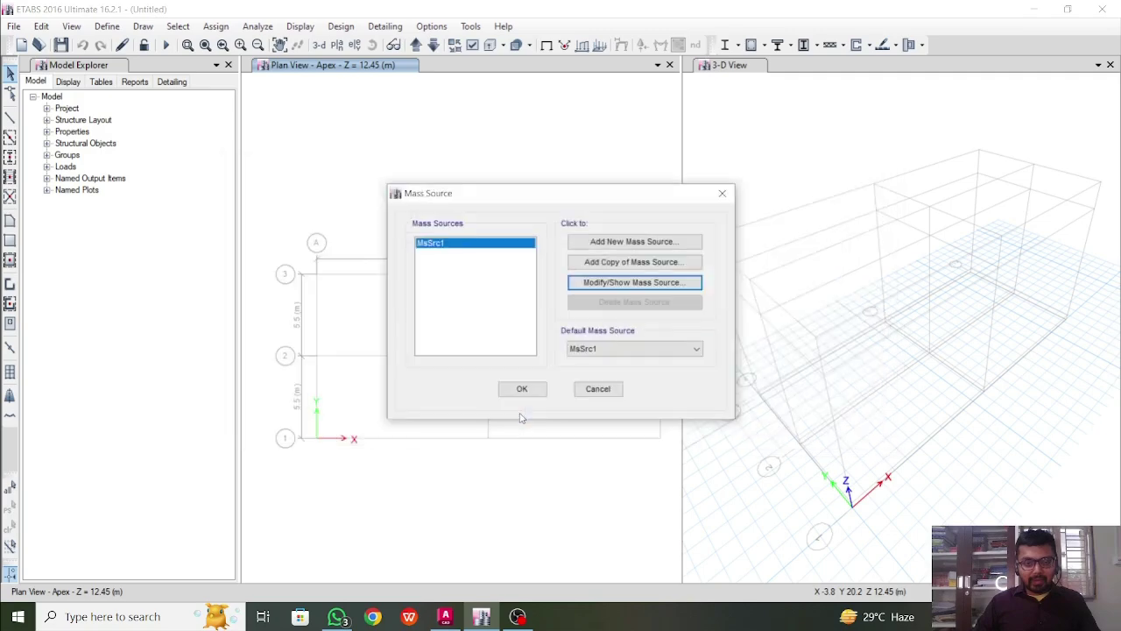
left_click(524, 395)
Step: Add a Seismic load pattern named SLX with self weight multiplier 0 and IS1893 2002 as its auto lateral load
left_click(107, 26)
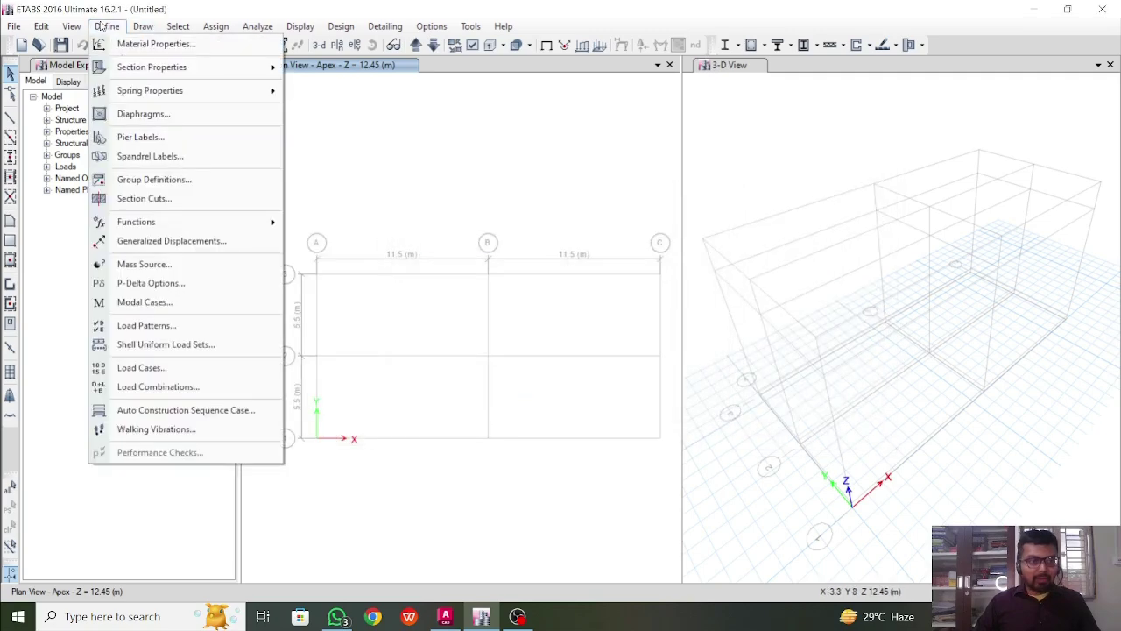
left_click(163, 327)
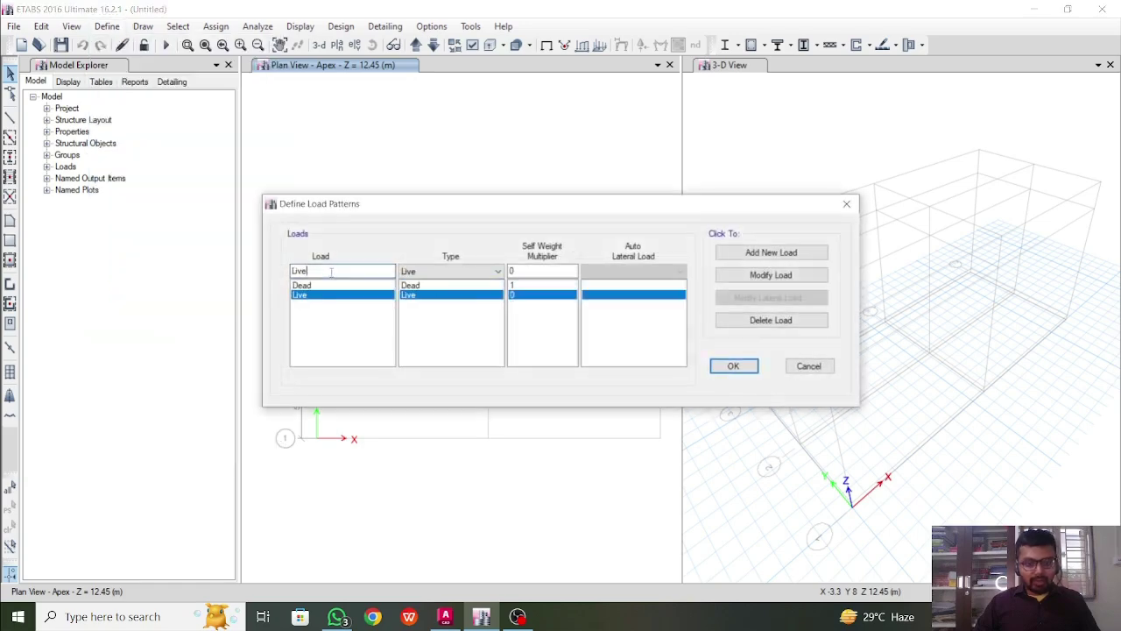
left_click_drag(331, 271, 206, 264)
type("SLX")
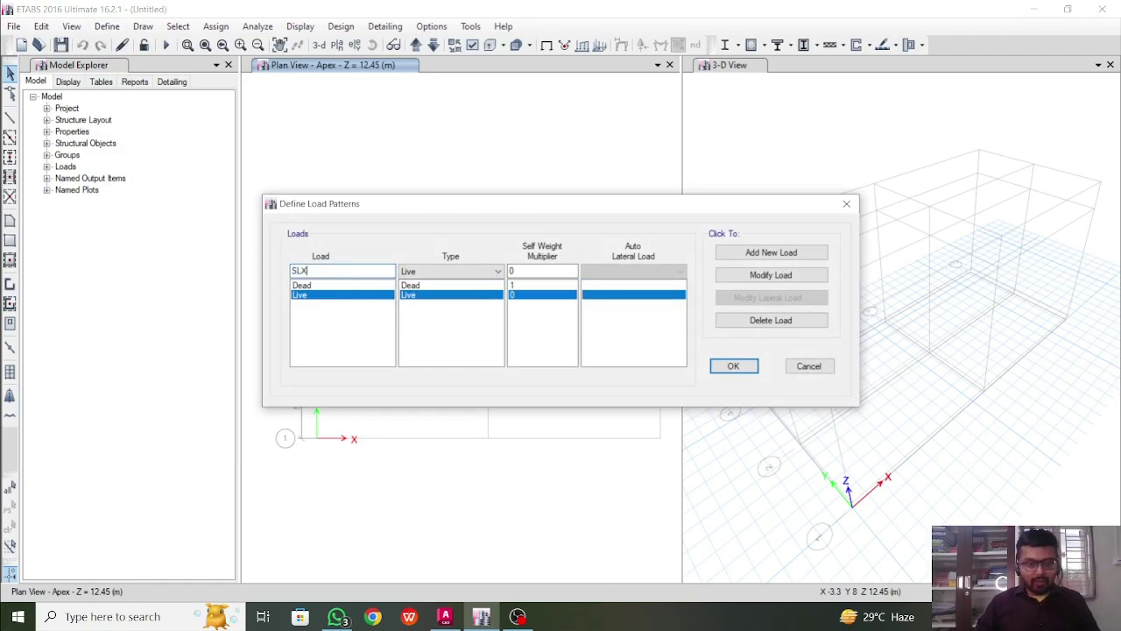
left_click(496, 272)
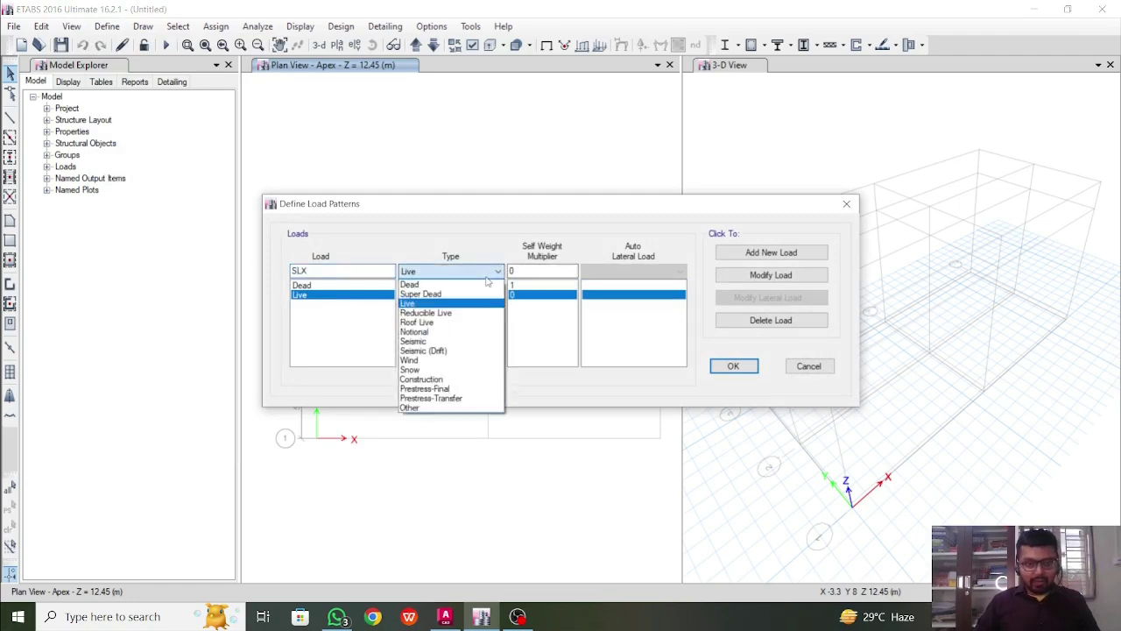
left_click(464, 341)
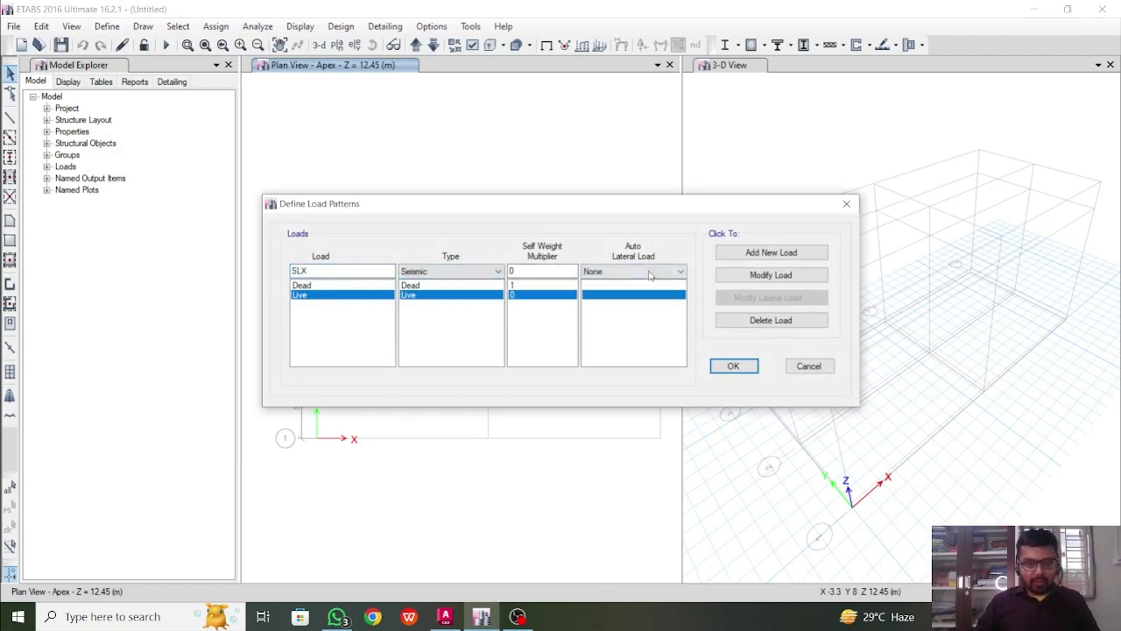
left_click(632, 277)
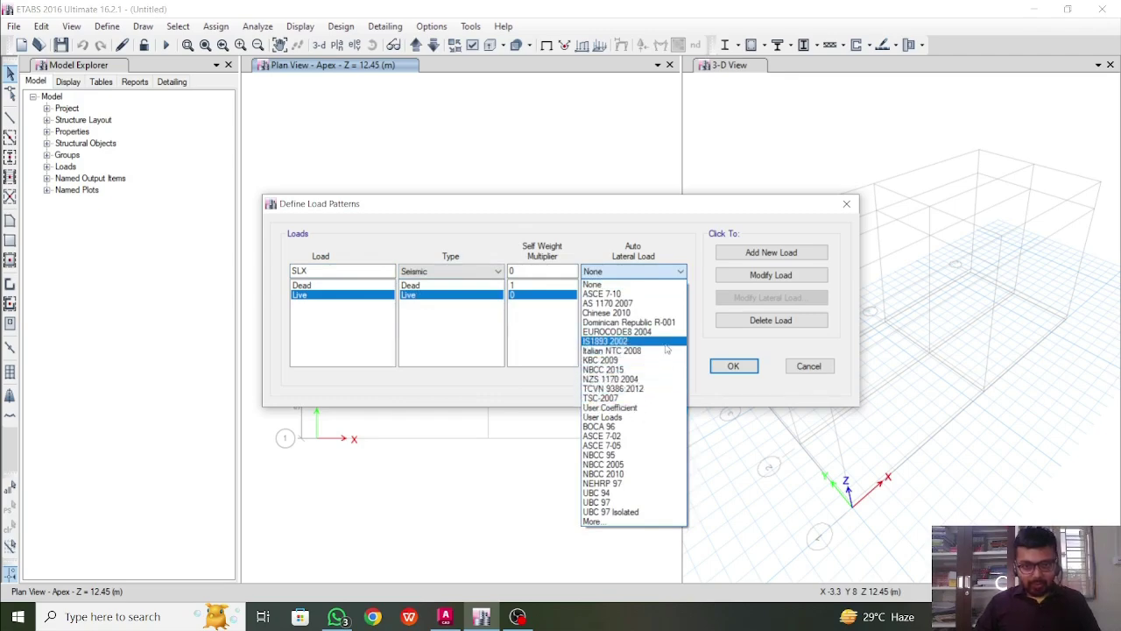
left_click(666, 341)
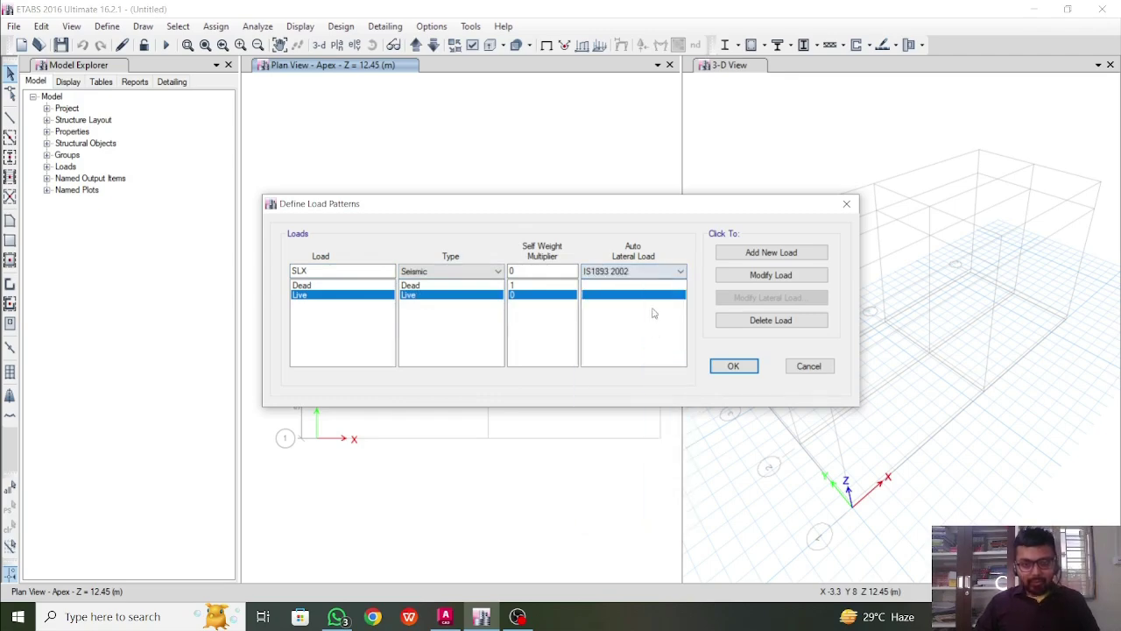
left_click(785, 254)
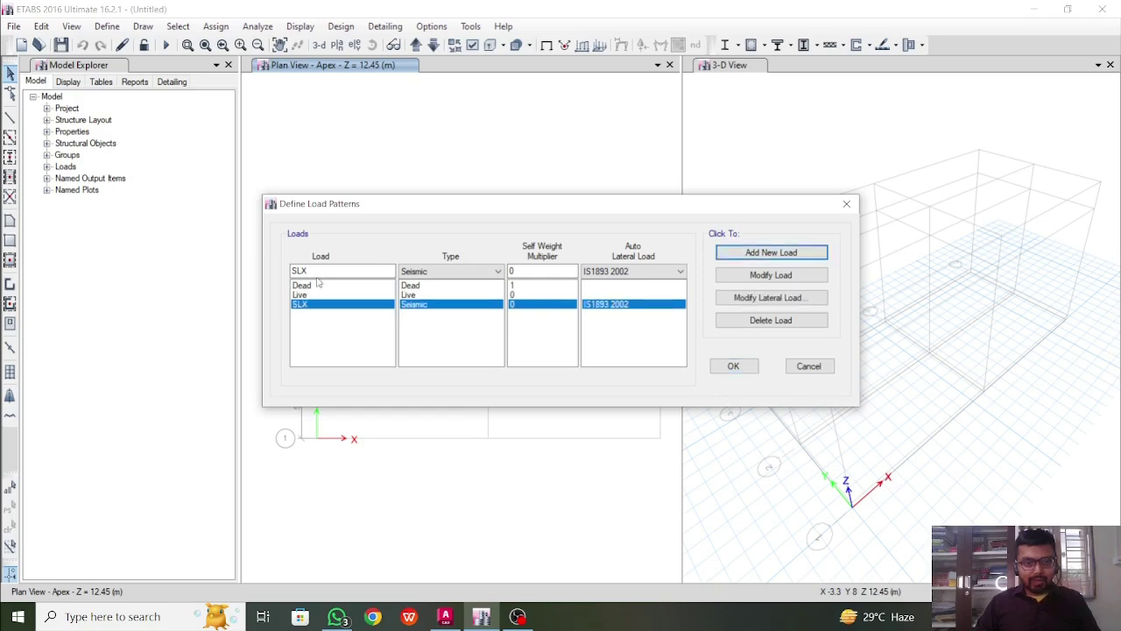
Step: Add a second Seismic load pattern named SLY, also using IS1893 2002 as its auto lateral load
left_click(321, 271)
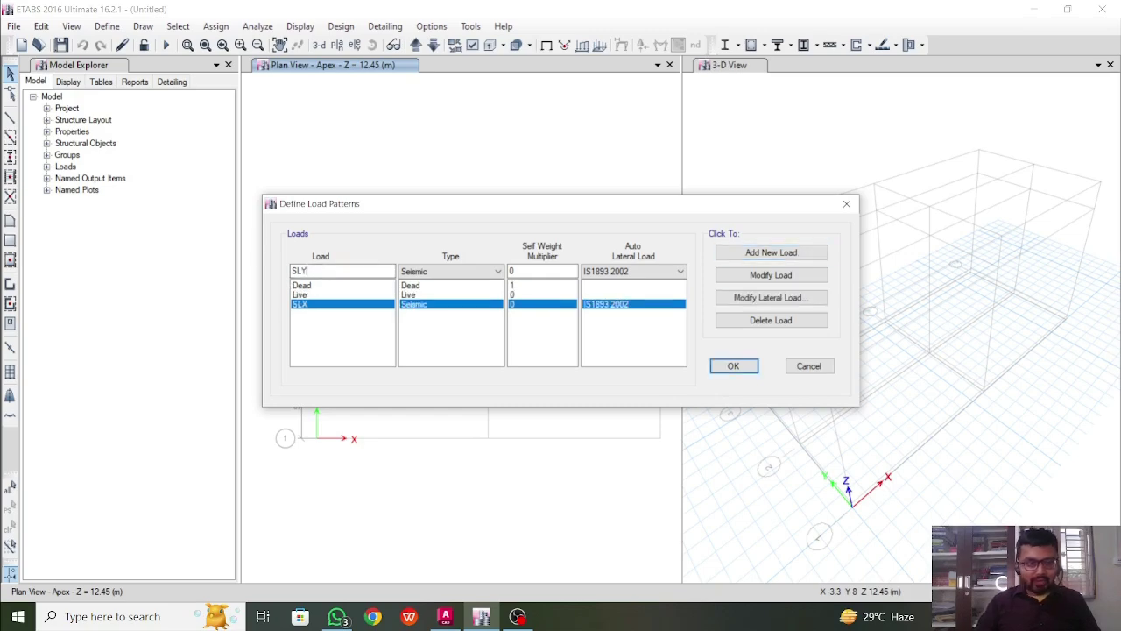
type("Y")
left_click(793, 253)
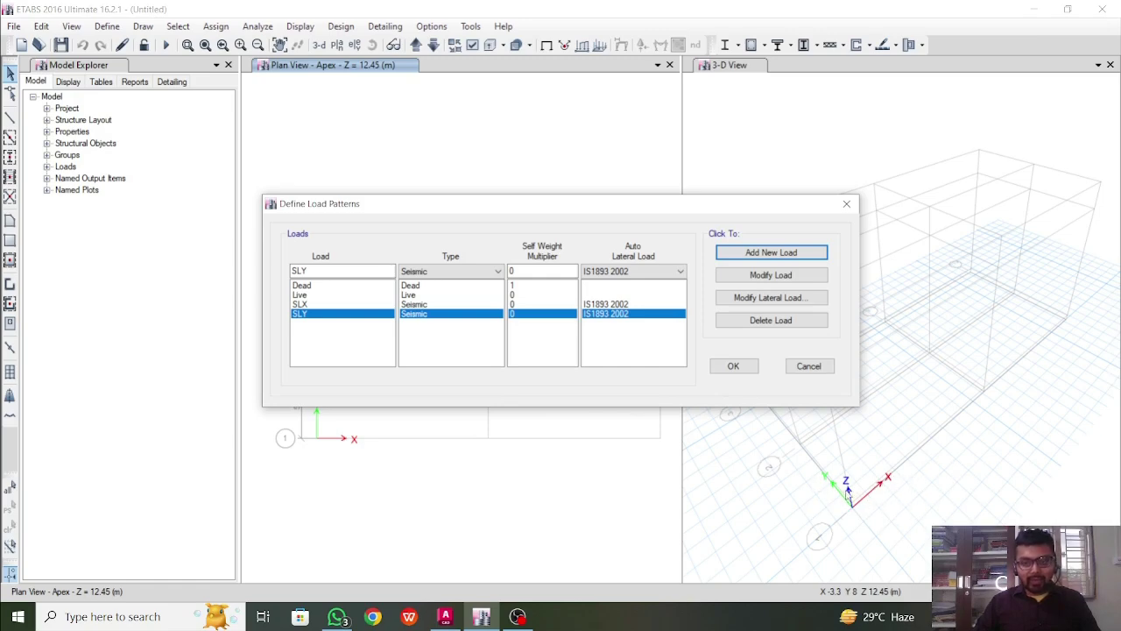
left_click(334, 305)
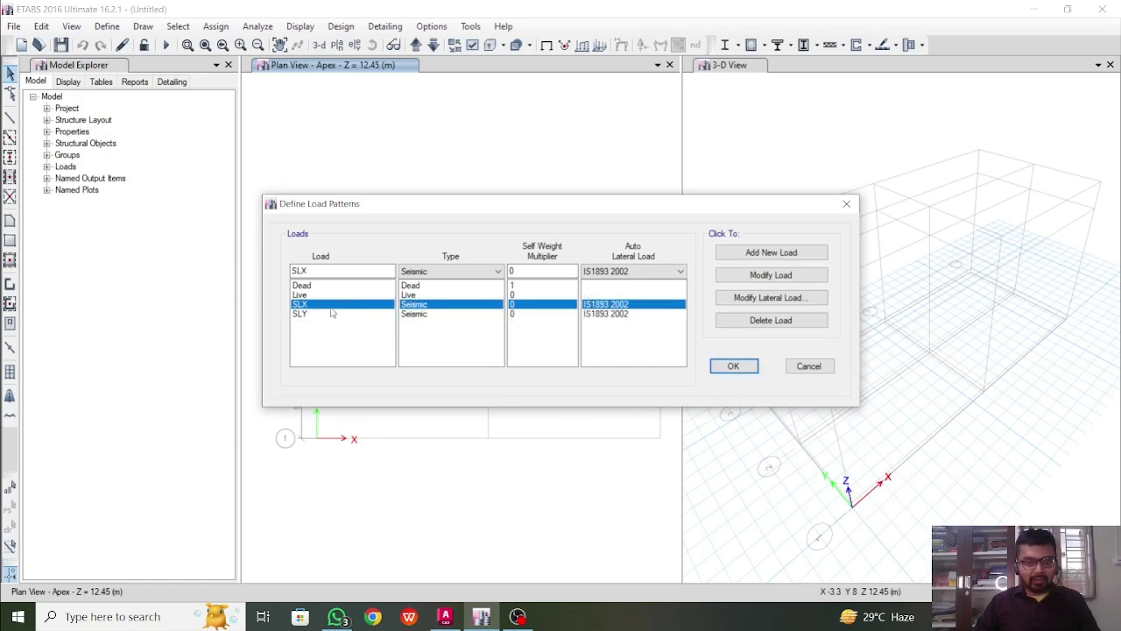
left_click(328, 315)
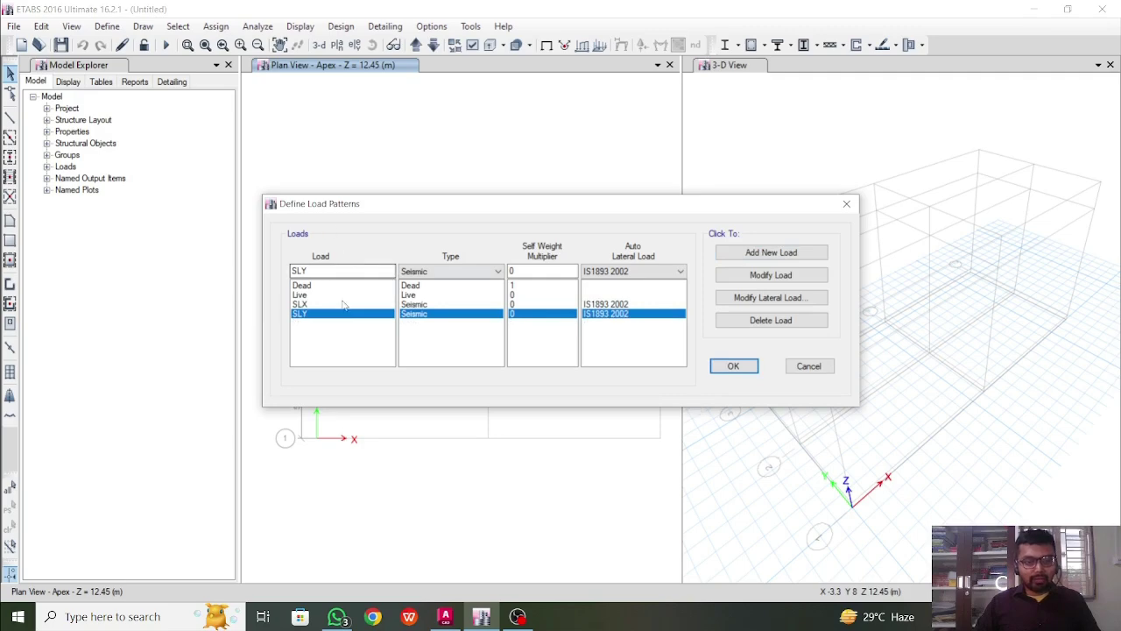
left_click(341, 303)
Step: Add a Wind load pattern named Windward WL with Indian IS 875:2015 as its auto lateral load
left_click(330, 315)
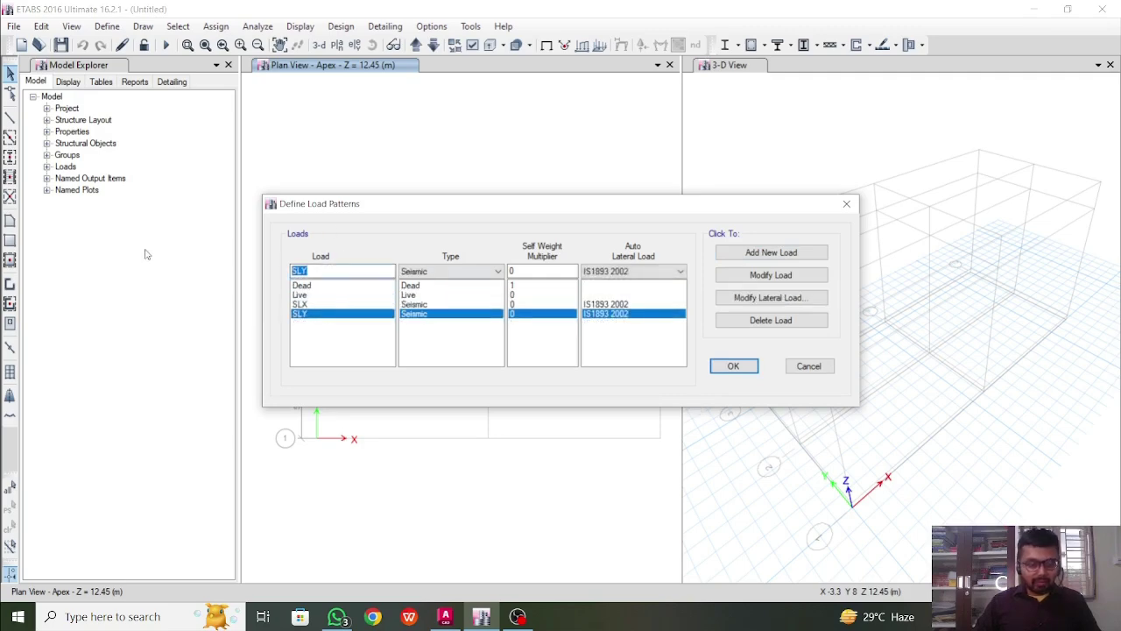
type("W")
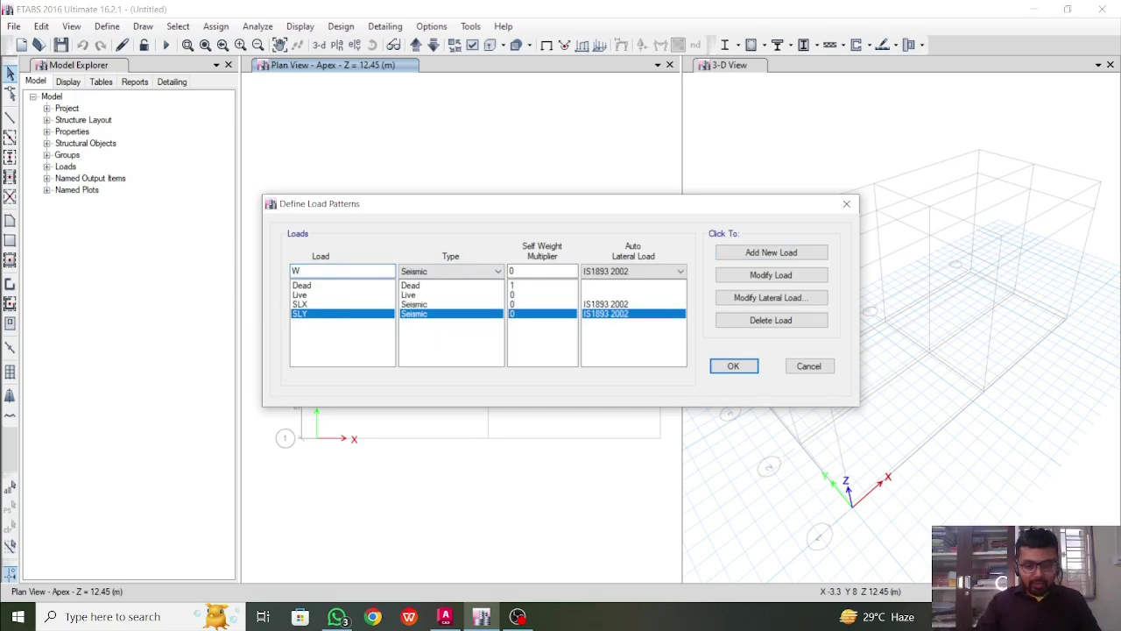
type("ind")
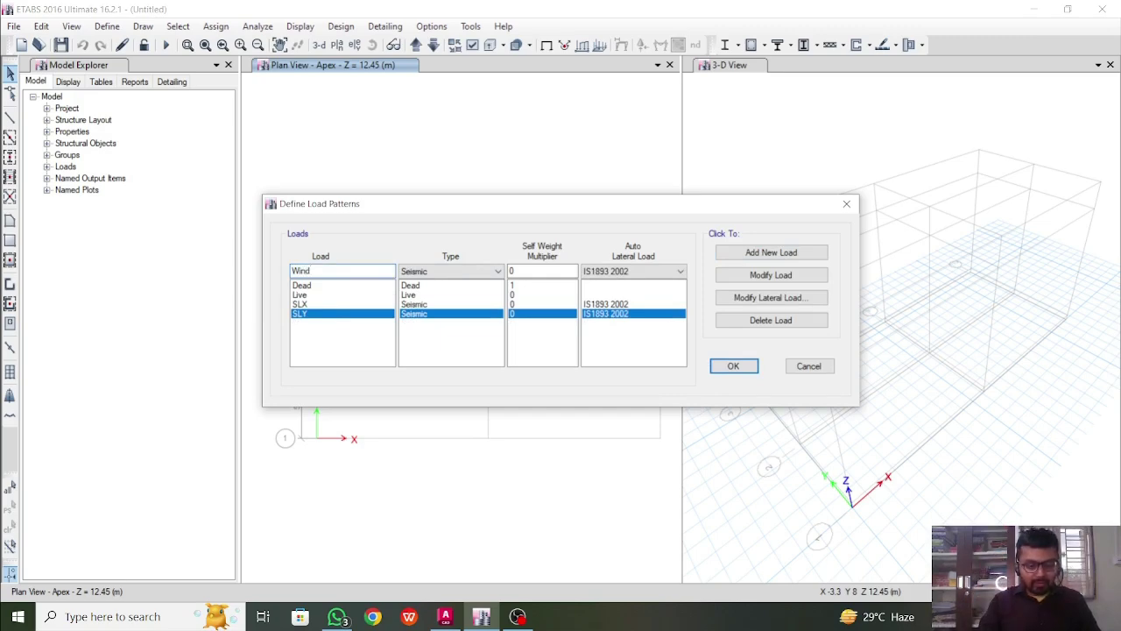
type("ward")
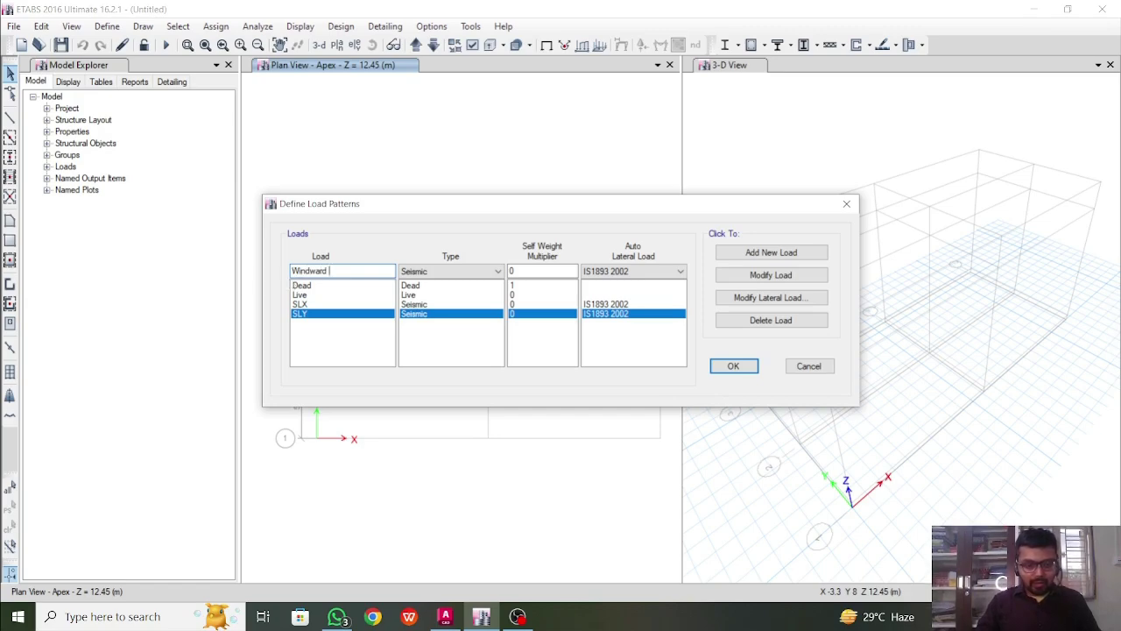
type(" WL")
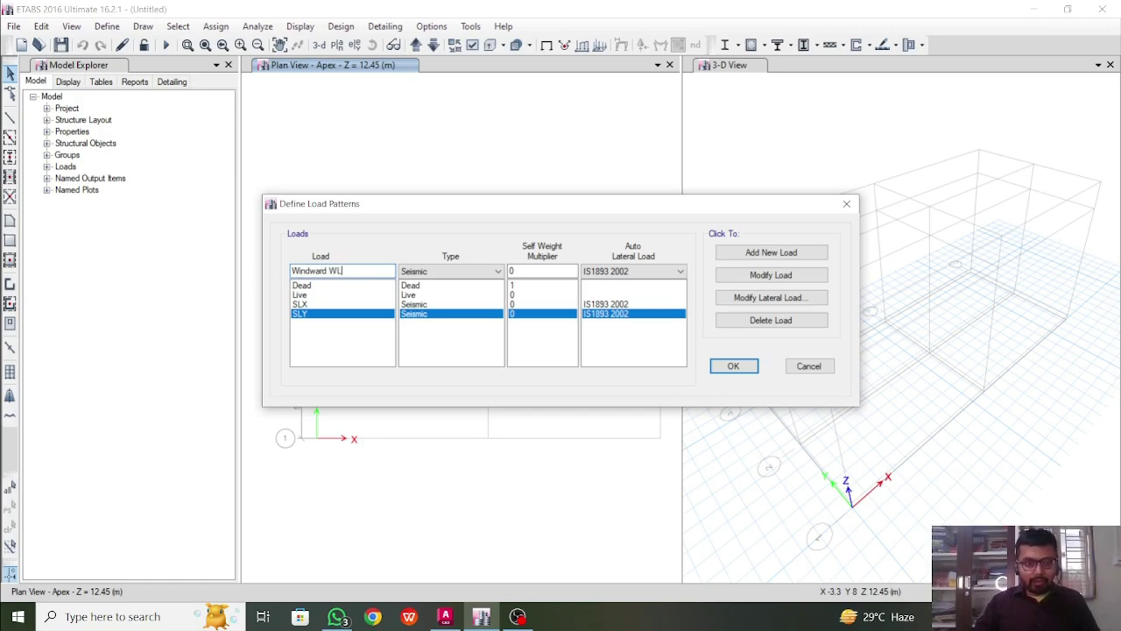
left_click(473, 271)
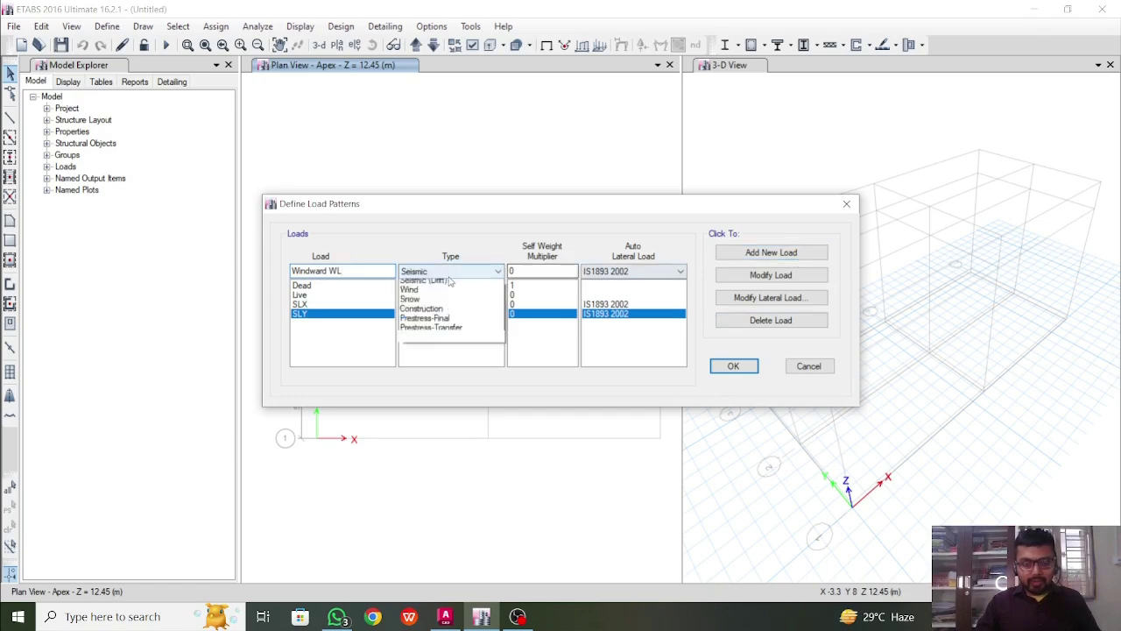
left_click(456, 352)
left_click(473, 271)
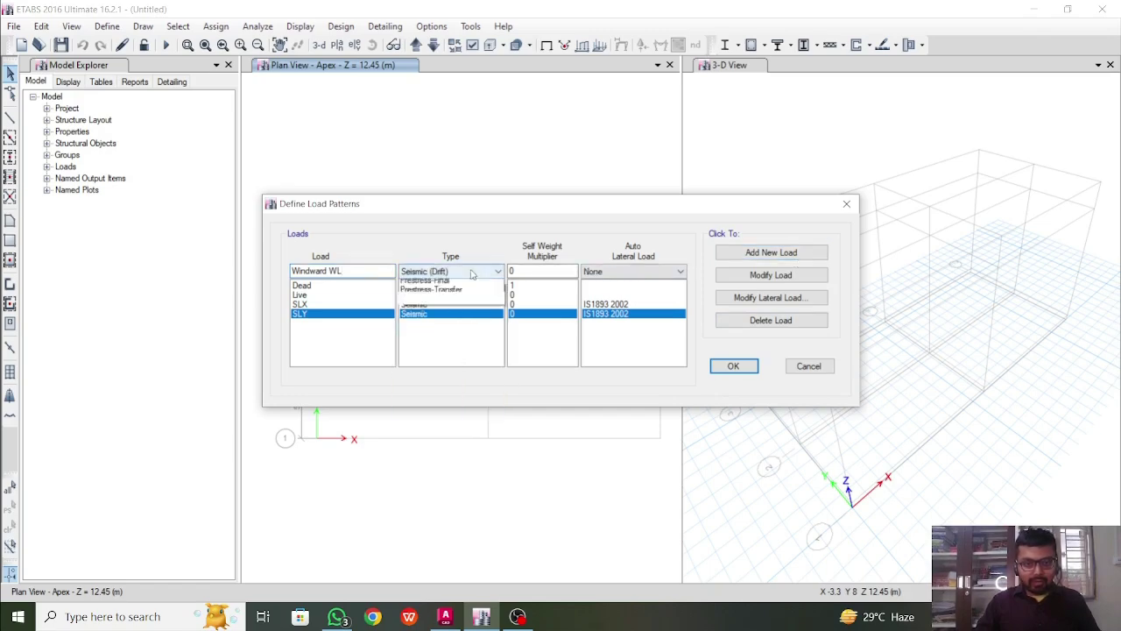
left_click(409, 360)
left_click(614, 271)
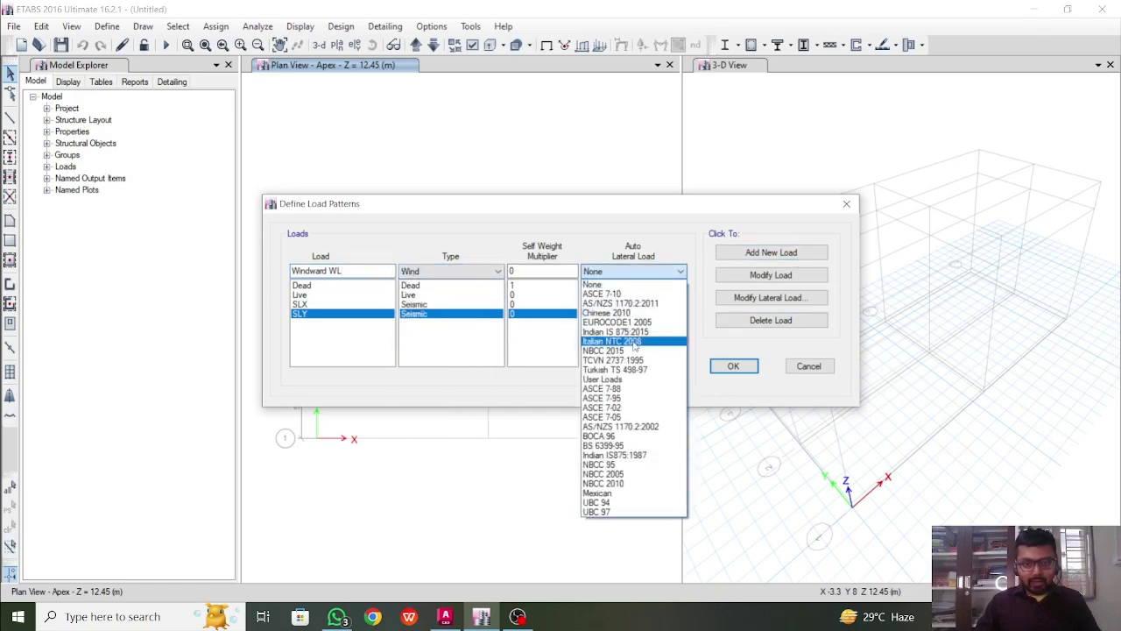
left_click(635, 332)
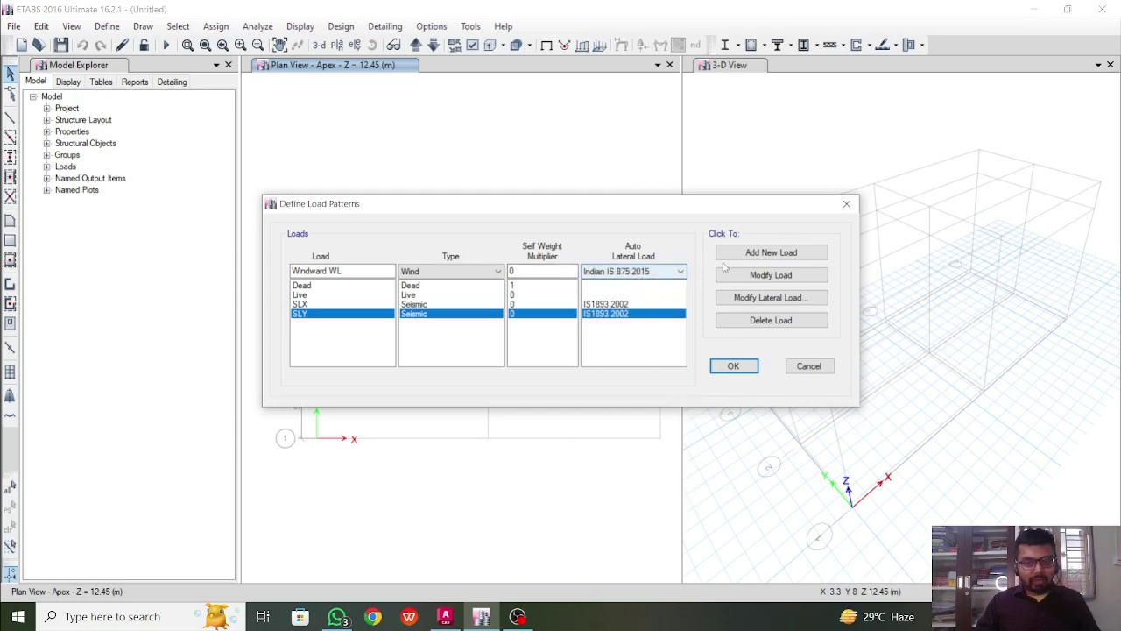
left_click(783, 254)
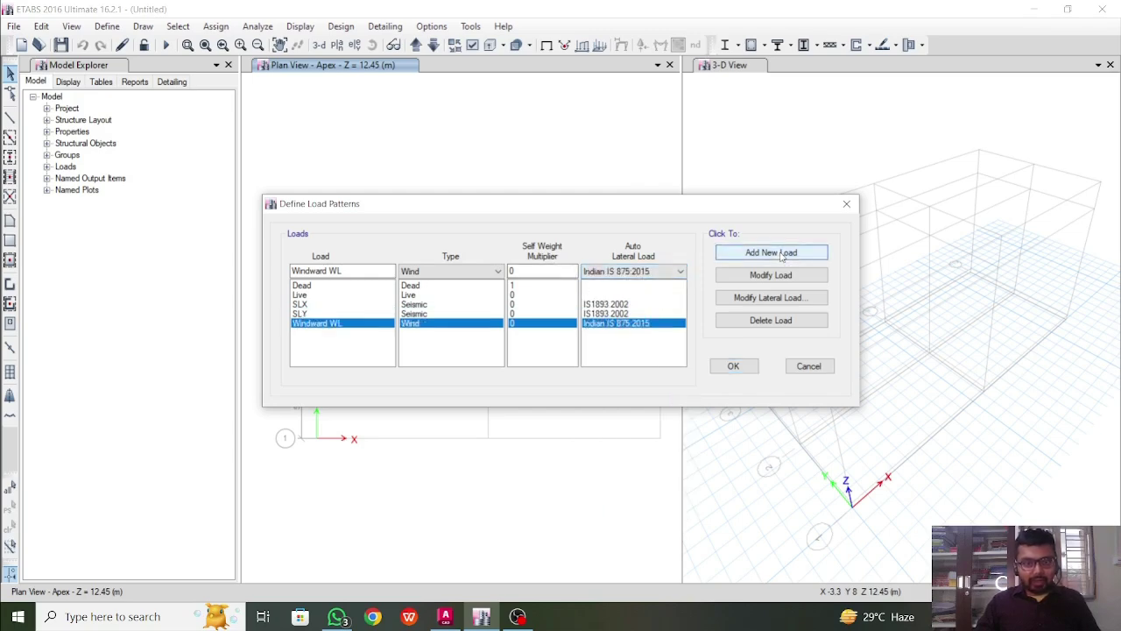
Step: Add another Wind load pattern named 90 WL with the same Indian IS 875:2015 auto lateral load
left_click(332, 271)
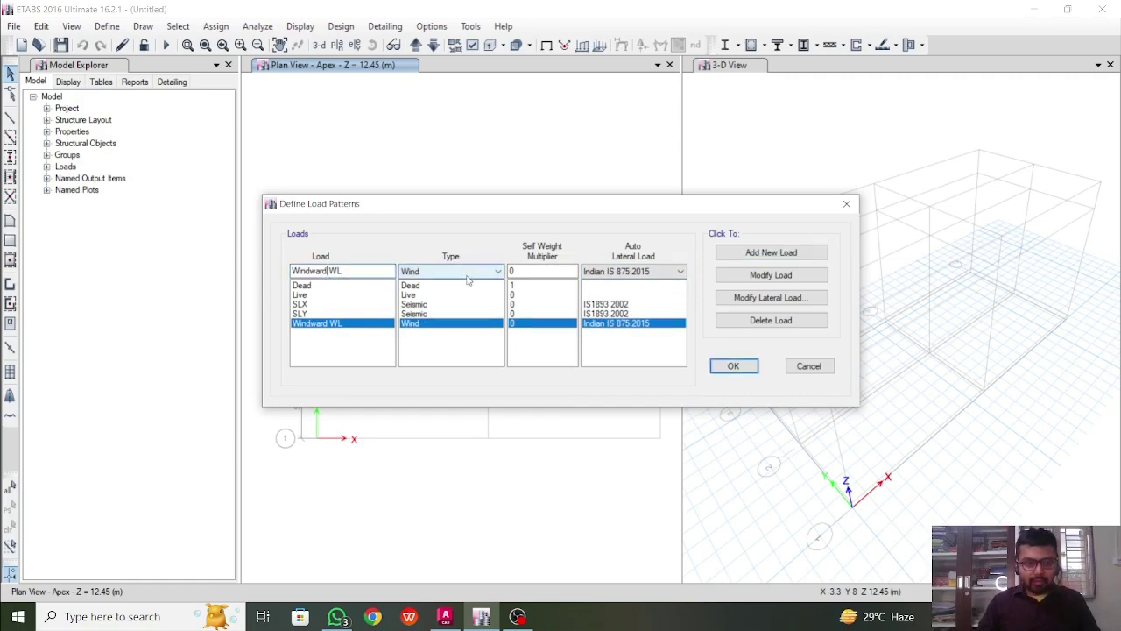
key("shift+Left")
key("shift+Left")
key("shift+Left")
key("shift+Left")
key("shift+Left")
key("shift+Left")
key("shift+Left")
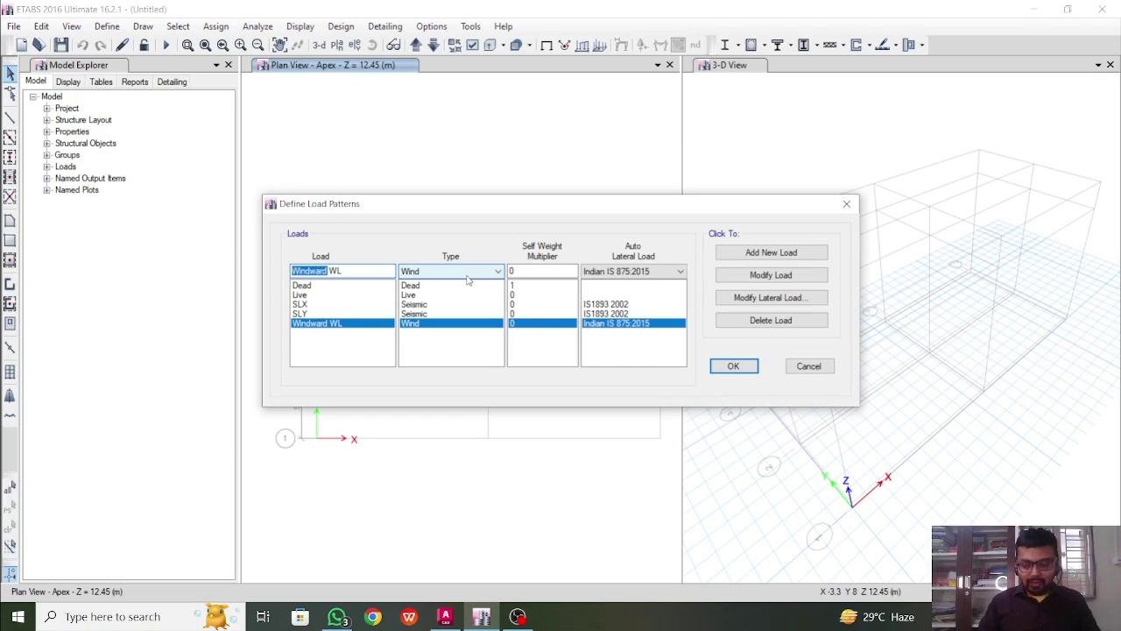
type("90")
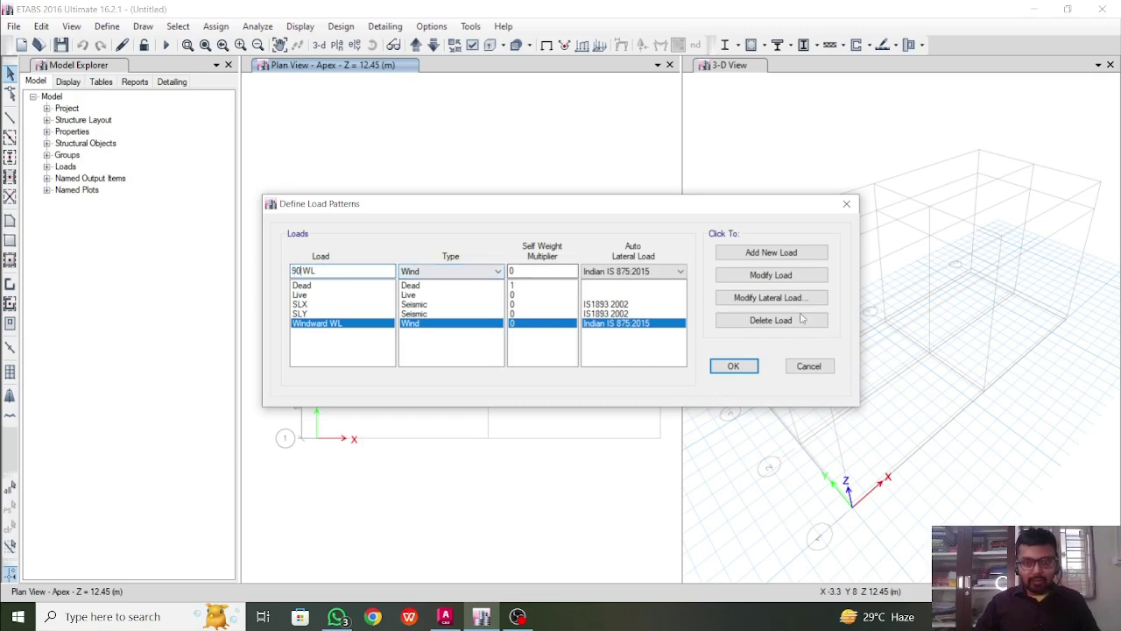
left_click(798, 253)
Step: Delete the Windward WL load pattern and add a Wind load pattern named 0 WL with Indian IS 875:2015
left_click(328, 323)
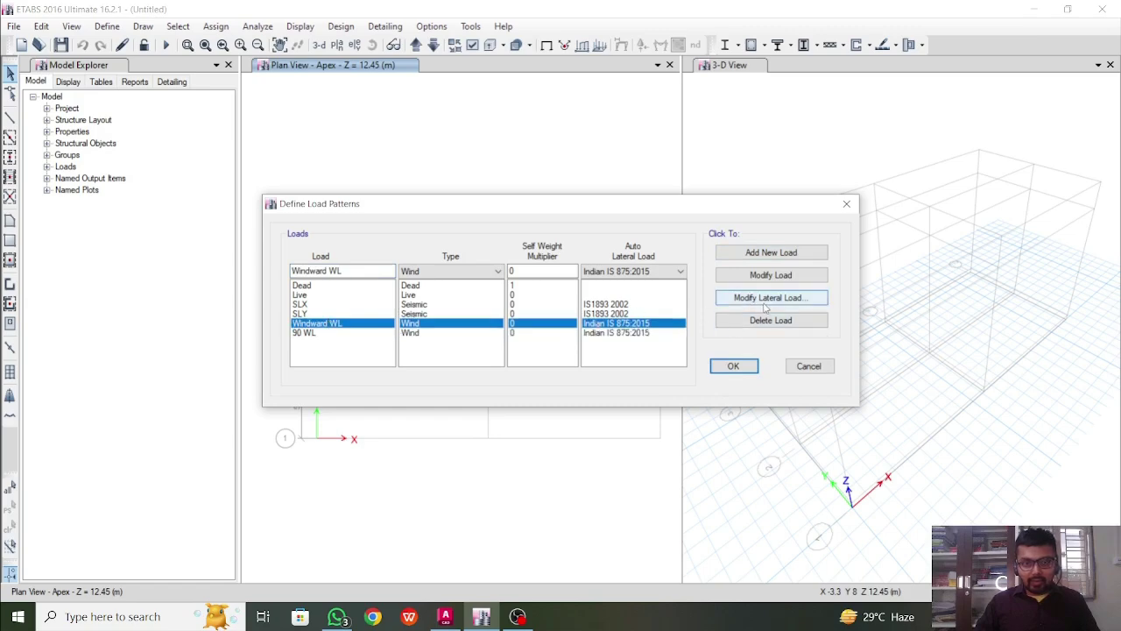
left_click(765, 321)
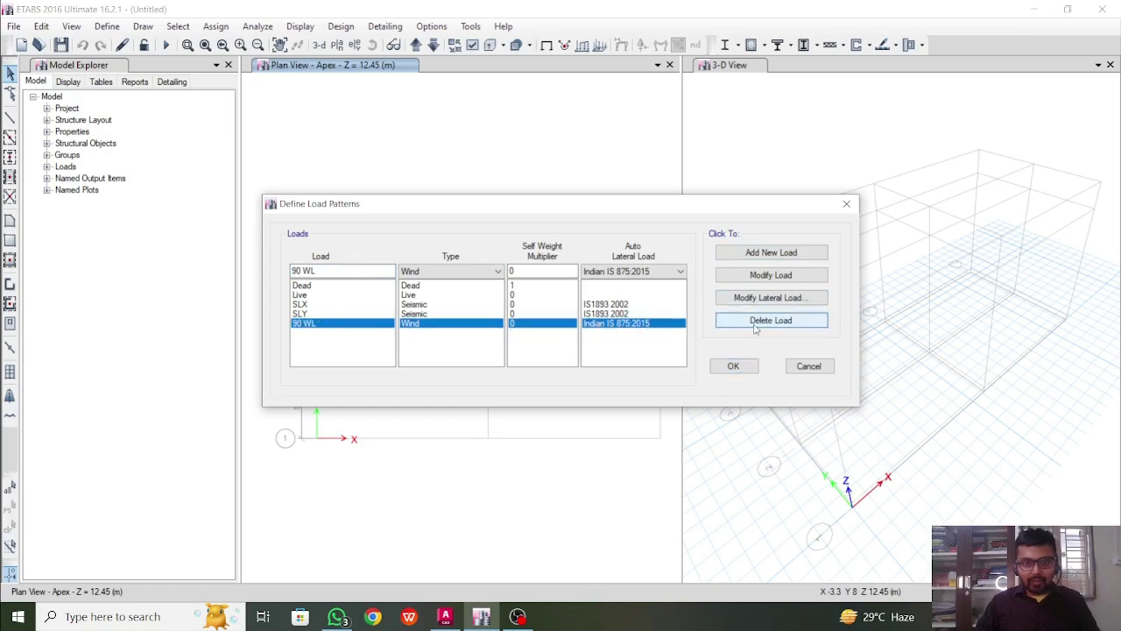
left_click(342, 273)
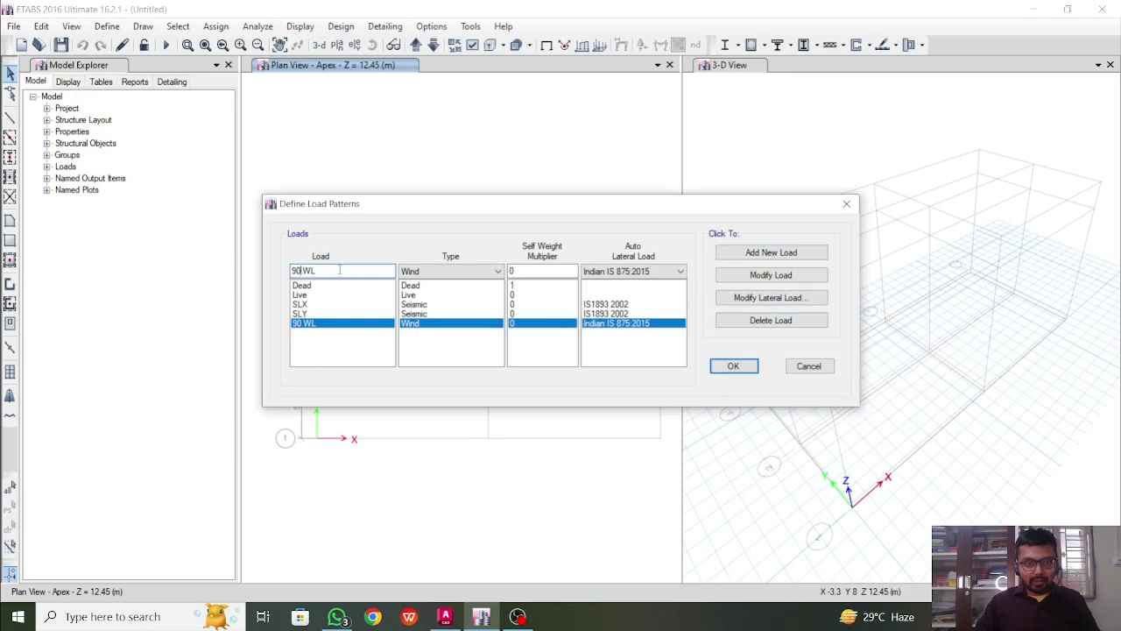
key("shift+Left")
key("shift+Left")
type("0")
left_click(773, 254)
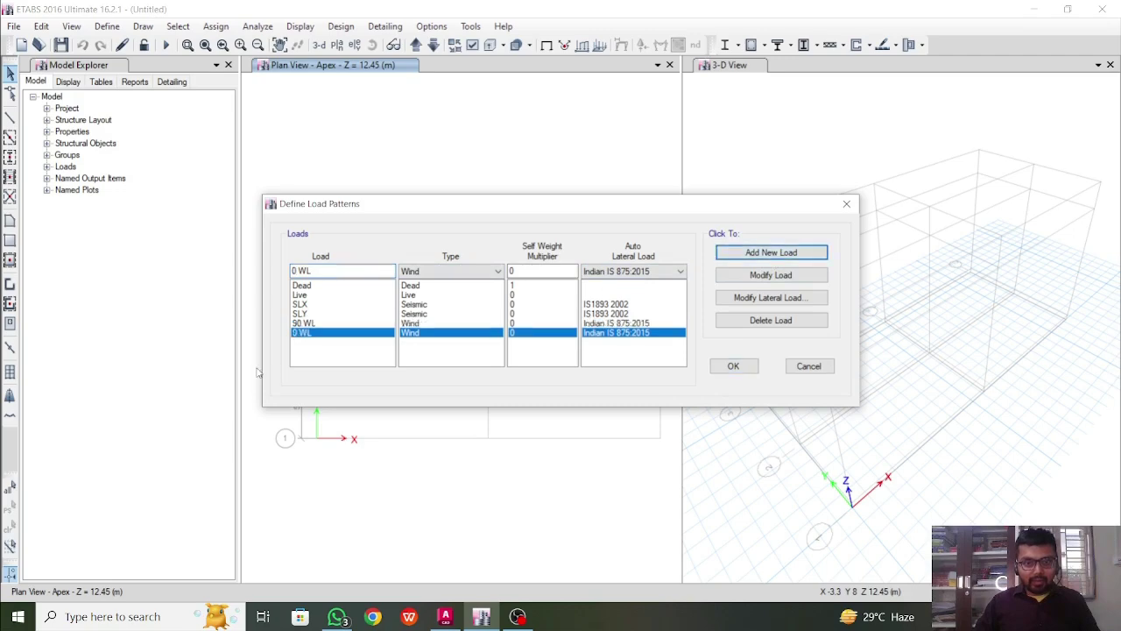
Step: Review the defined dead, live, seismic and wind load patterns by going through their entries
left_click(312, 334)
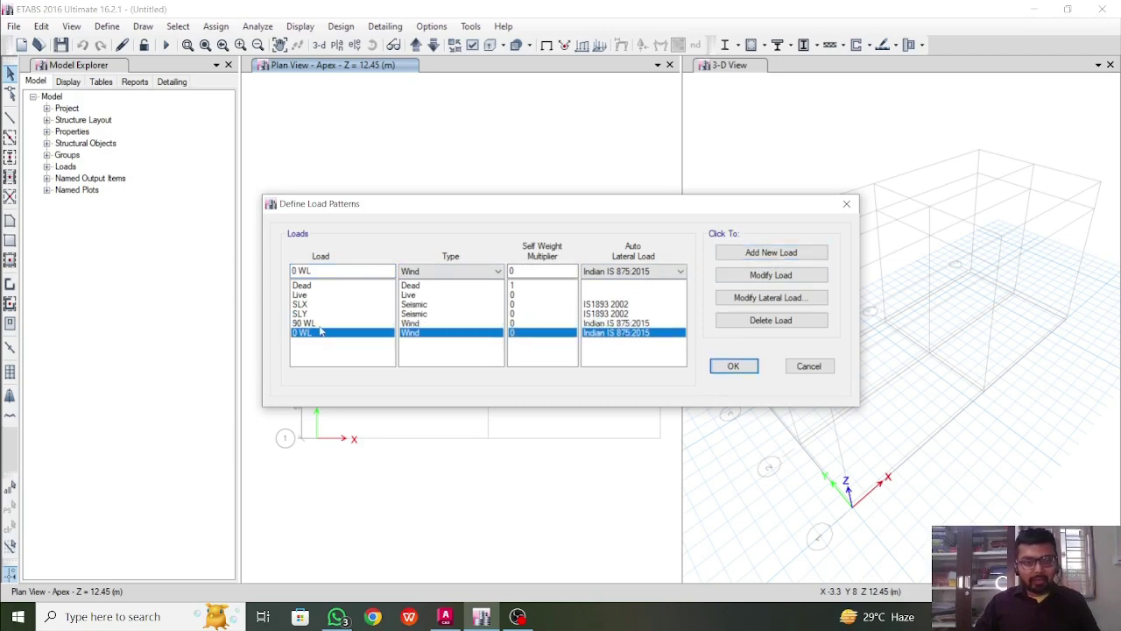
left_click(320, 325)
left_click(321, 334)
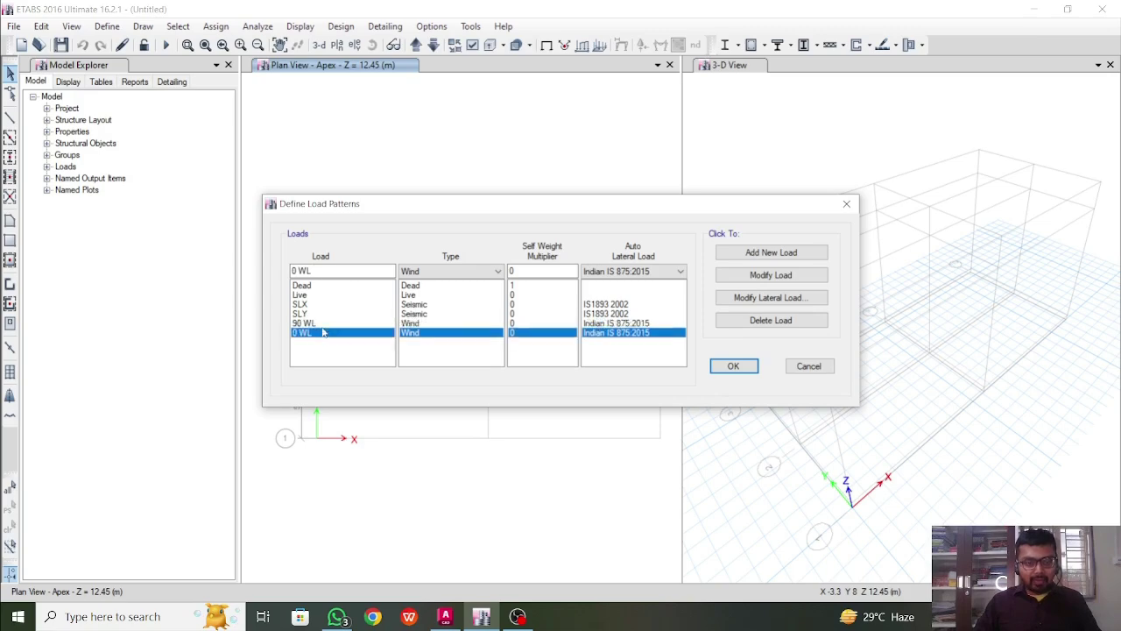
left_click(322, 325)
left_click(322, 333)
left_click(323, 325)
left_click(323, 335)
left_click(317, 314)
left_click(313, 295)
left_click(309, 286)
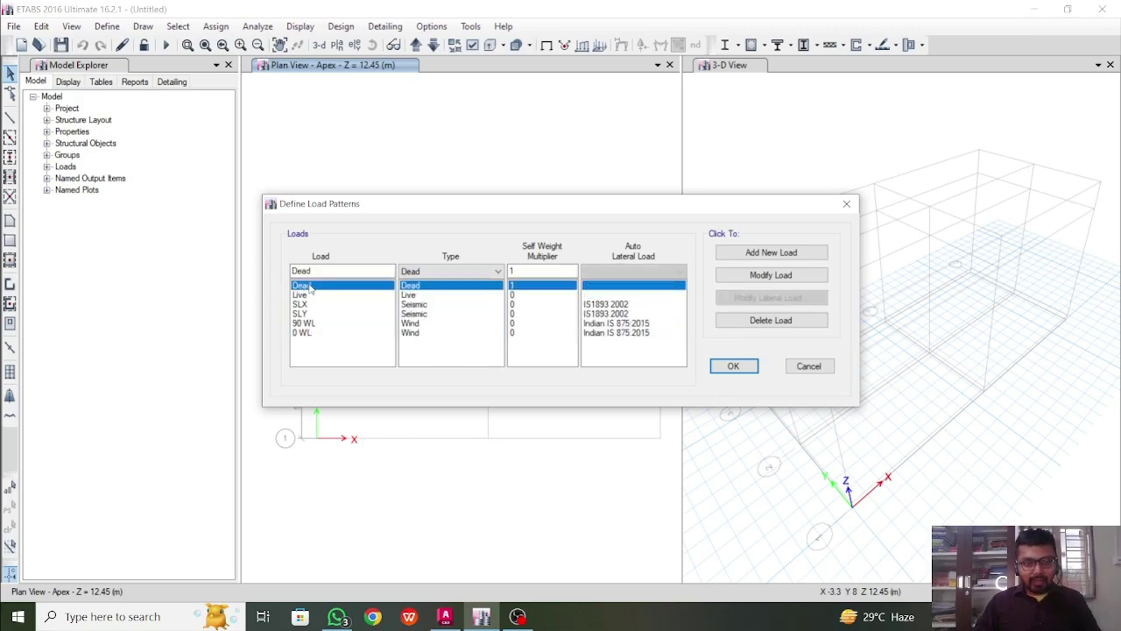
left_click(311, 295)
left_click(315, 314)
left_click(320, 334)
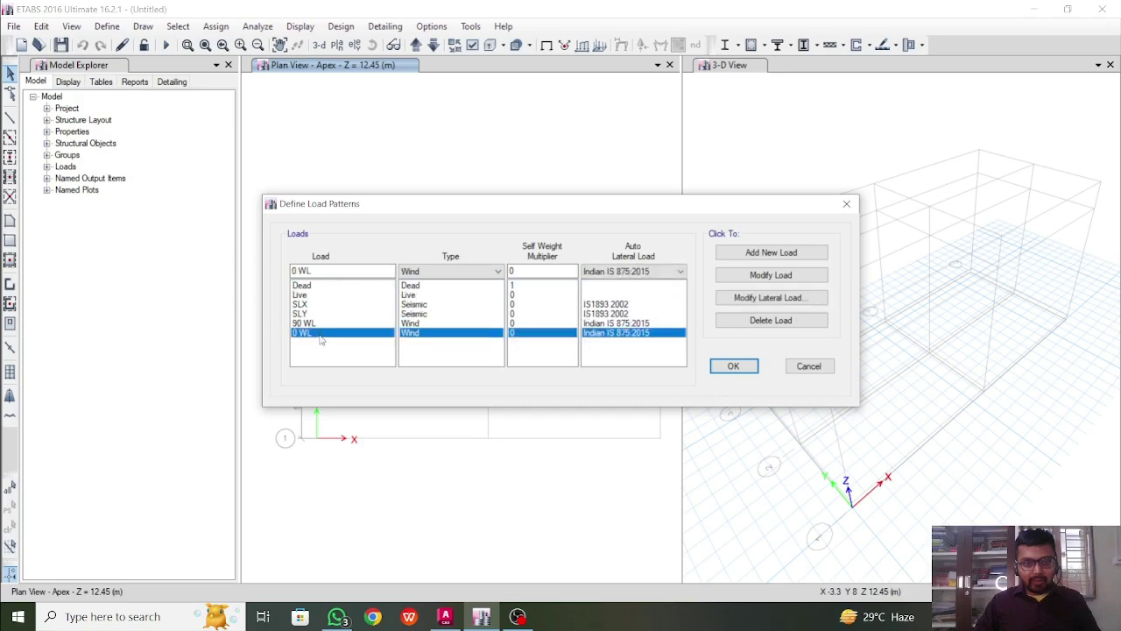
left_click(321, 314)
Step: Restrict the SLX seismic load to the X direction without eccentricities and choose a per-code seismic zone factor of 0.16
left_click(323, 304)
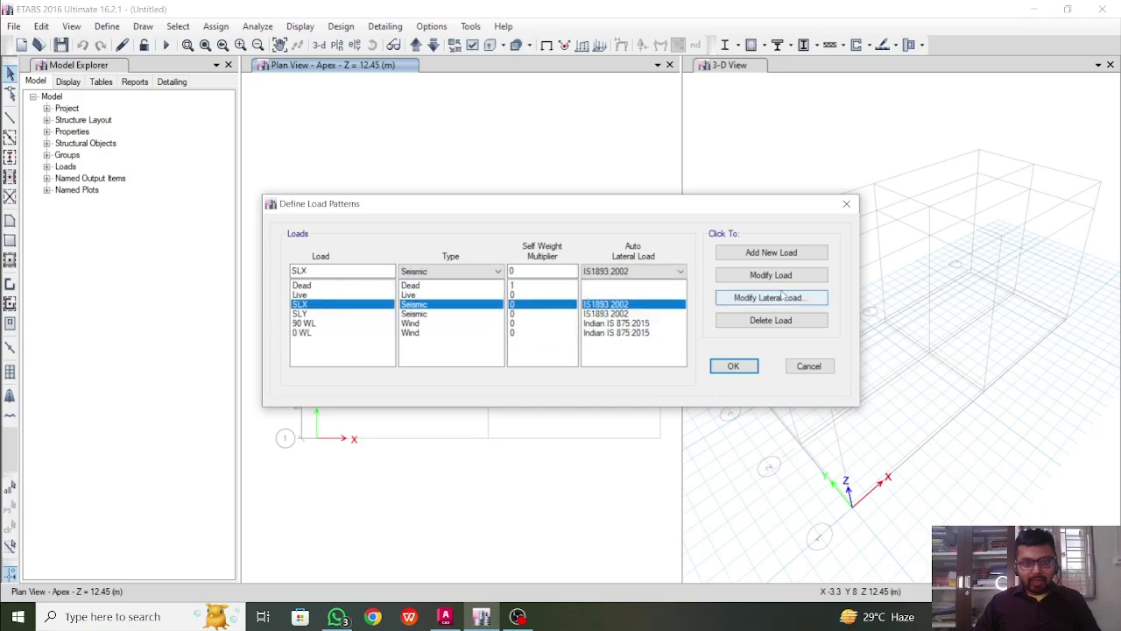
left_click(776, 298)
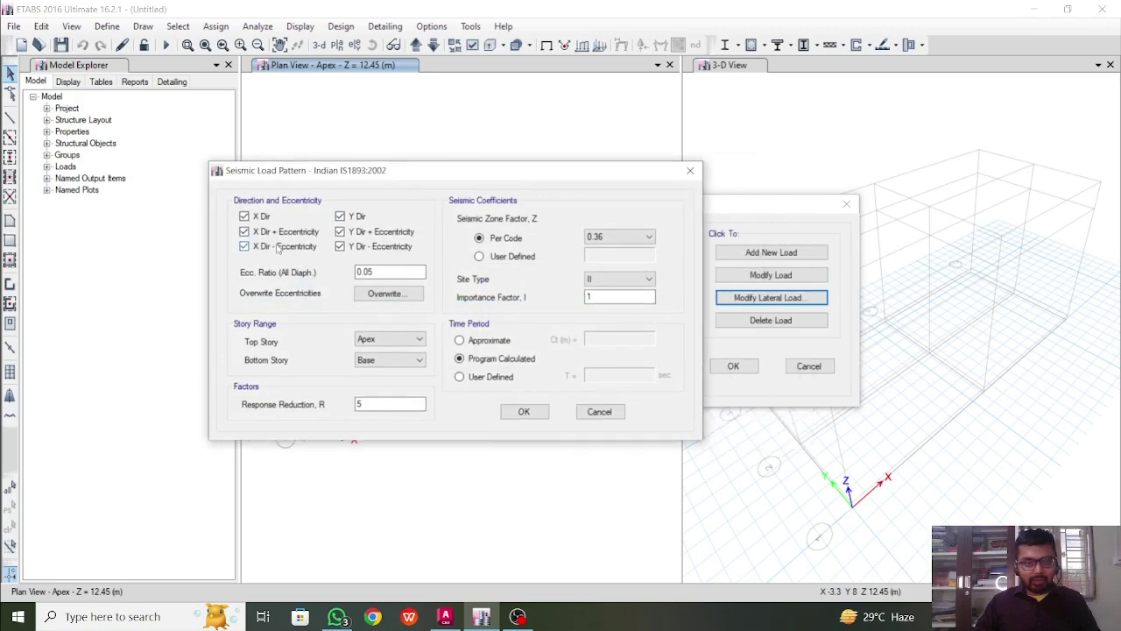
left_click(246, 232)
left_click(340, 217)
left_click(340, 231)
left_click(340, 246)
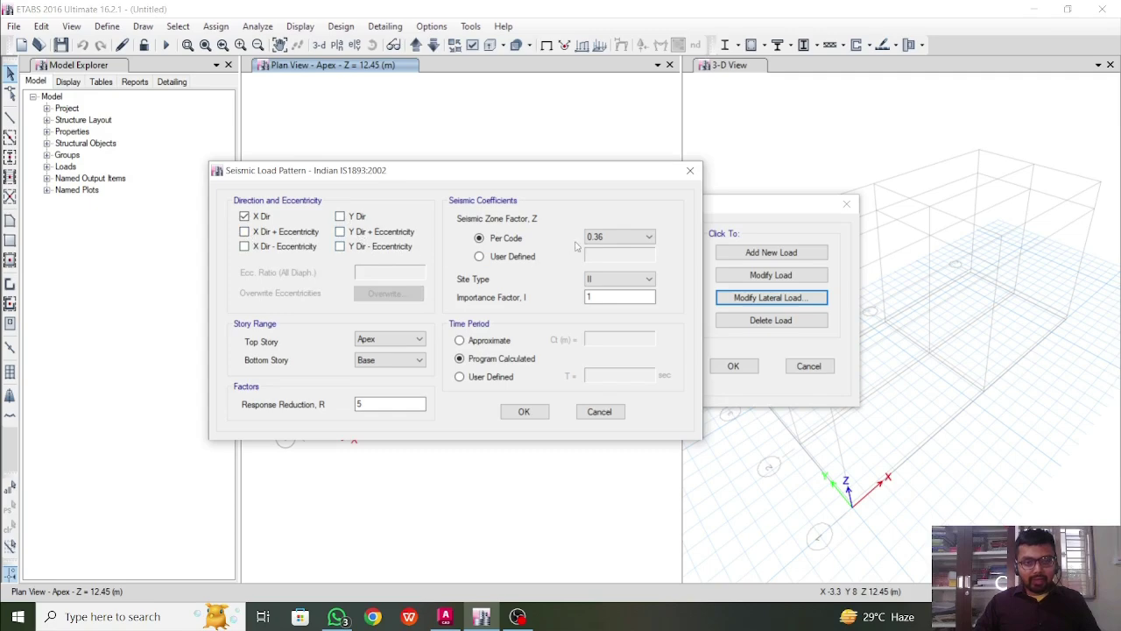
left_click(602, 238)
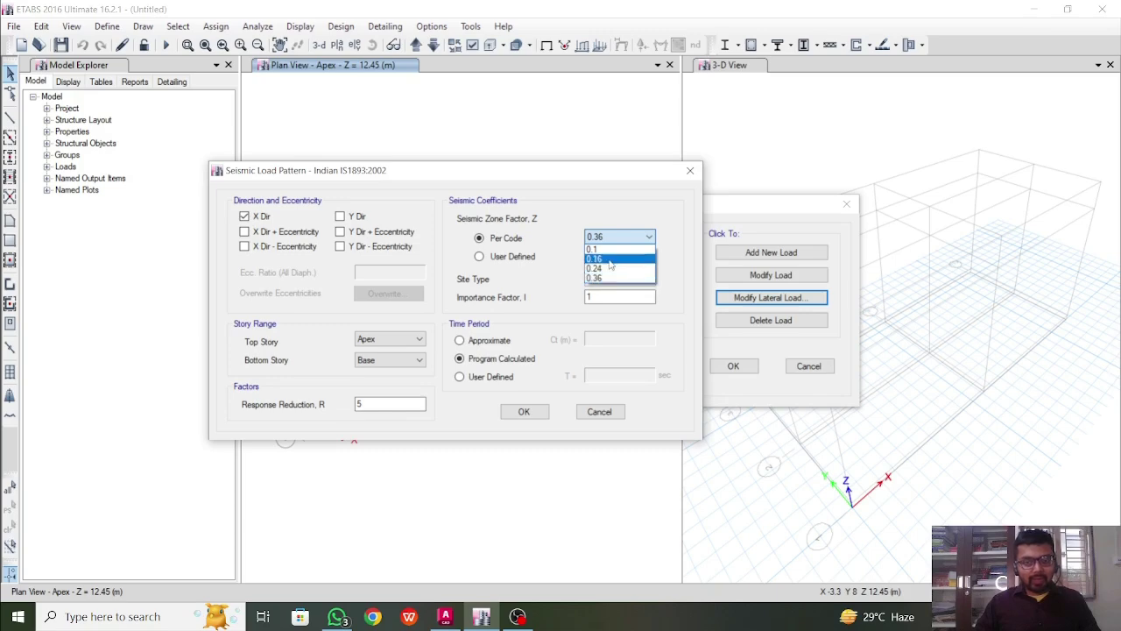
left_click(611, 260)
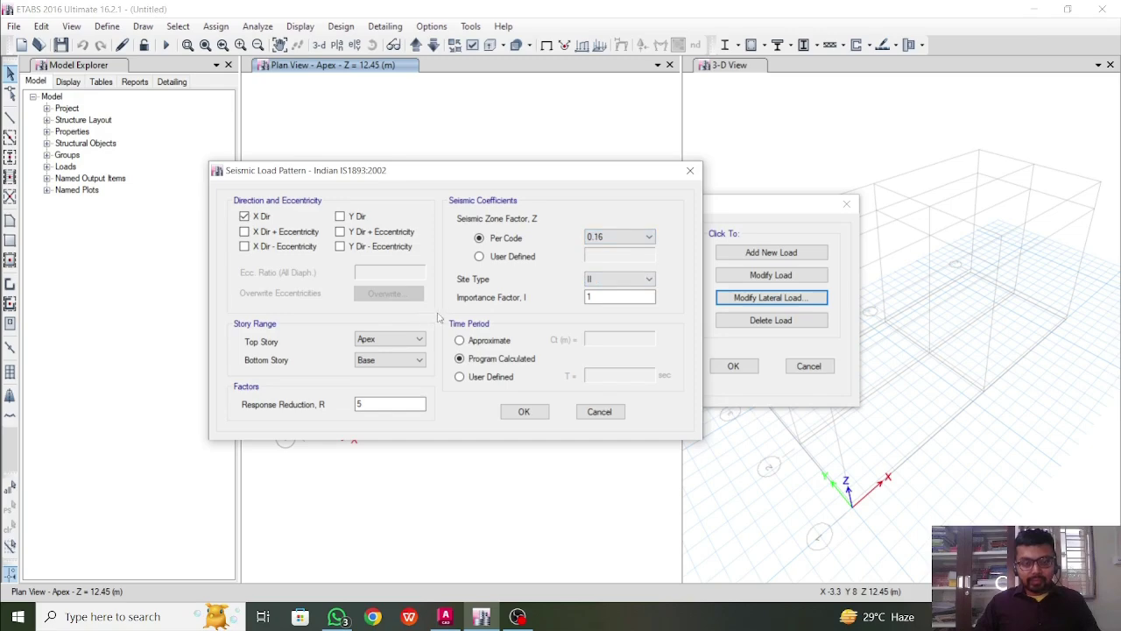
Step: Consult Table 9 in the WPS document for steel moment frames and set SLX's response reduction factor R to 3 in ETABS
left_click(612, 298)
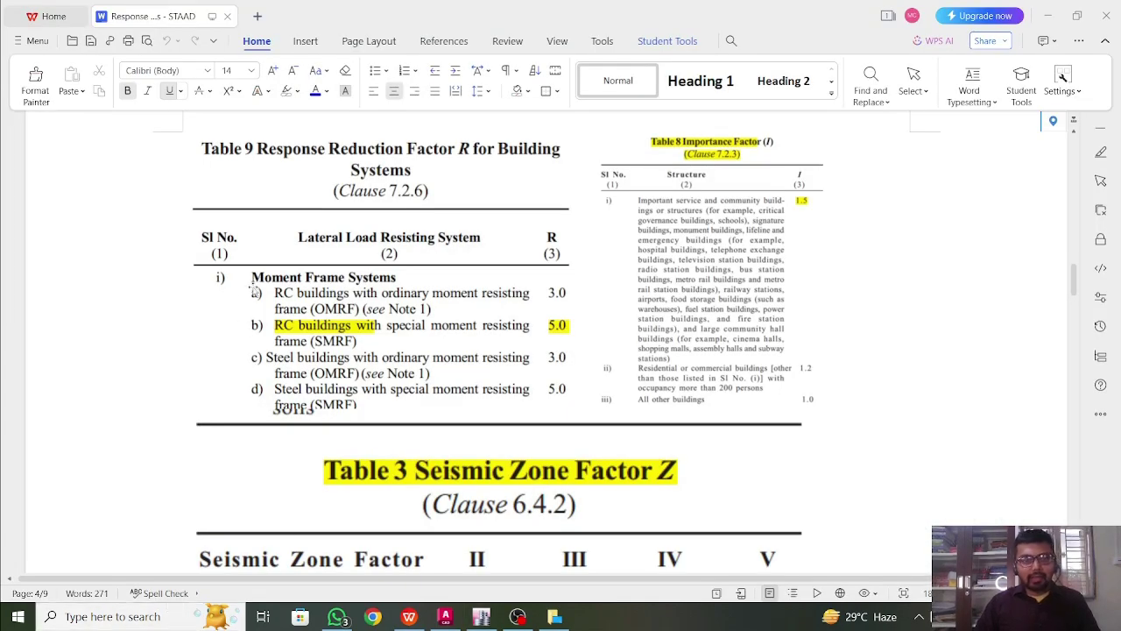
scroll(255, 291, "up", 1)
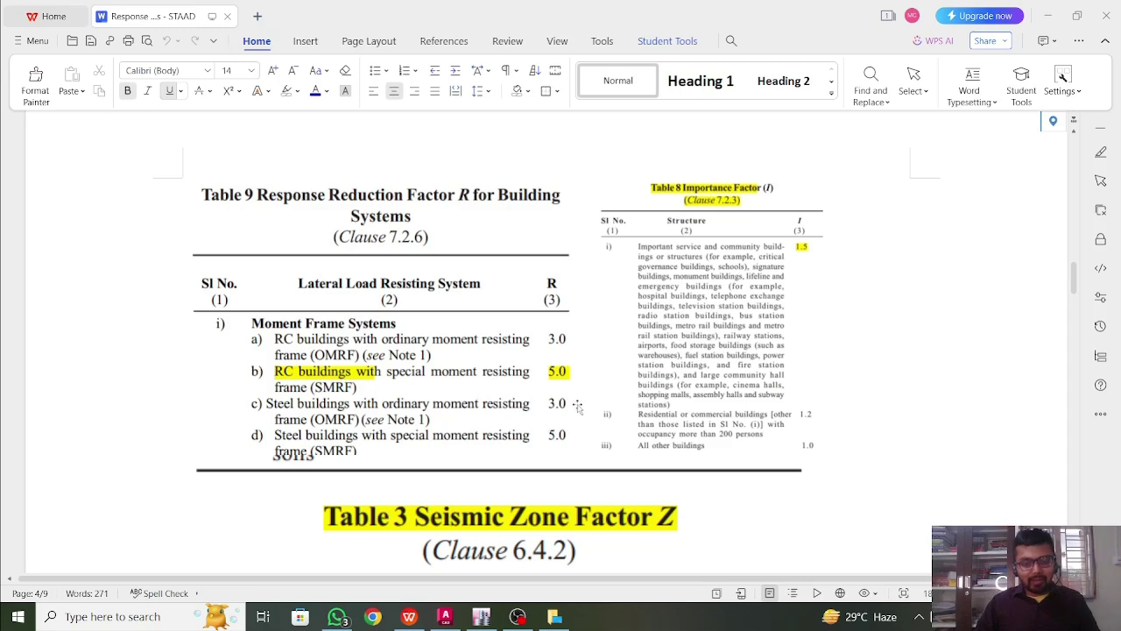
left_click(482, 616)
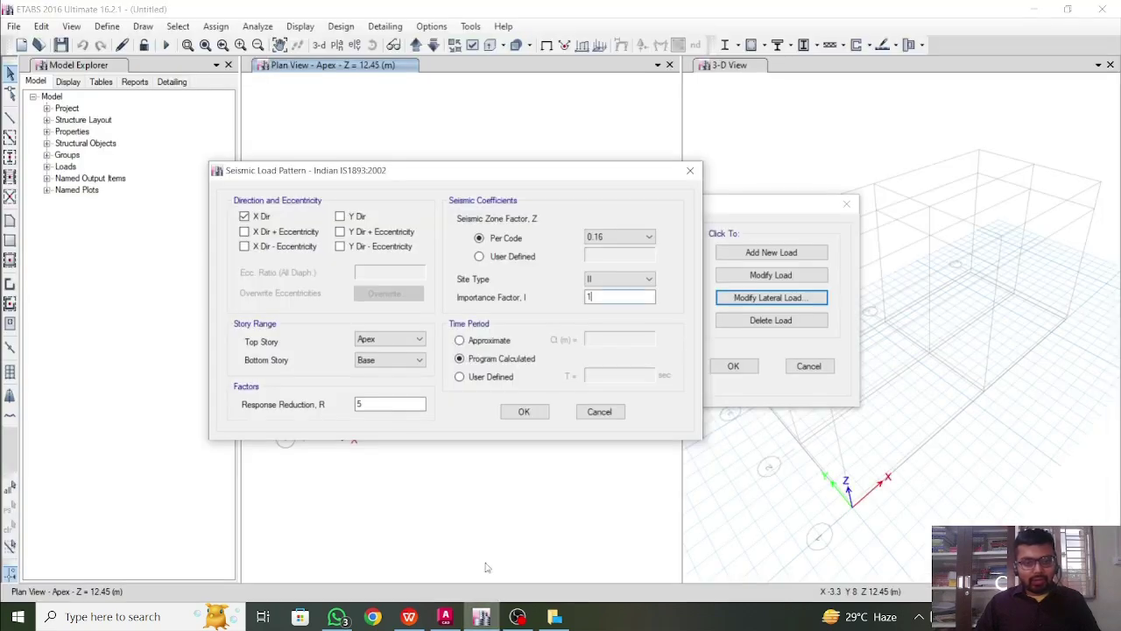
double_click(379, 403)
type("3")
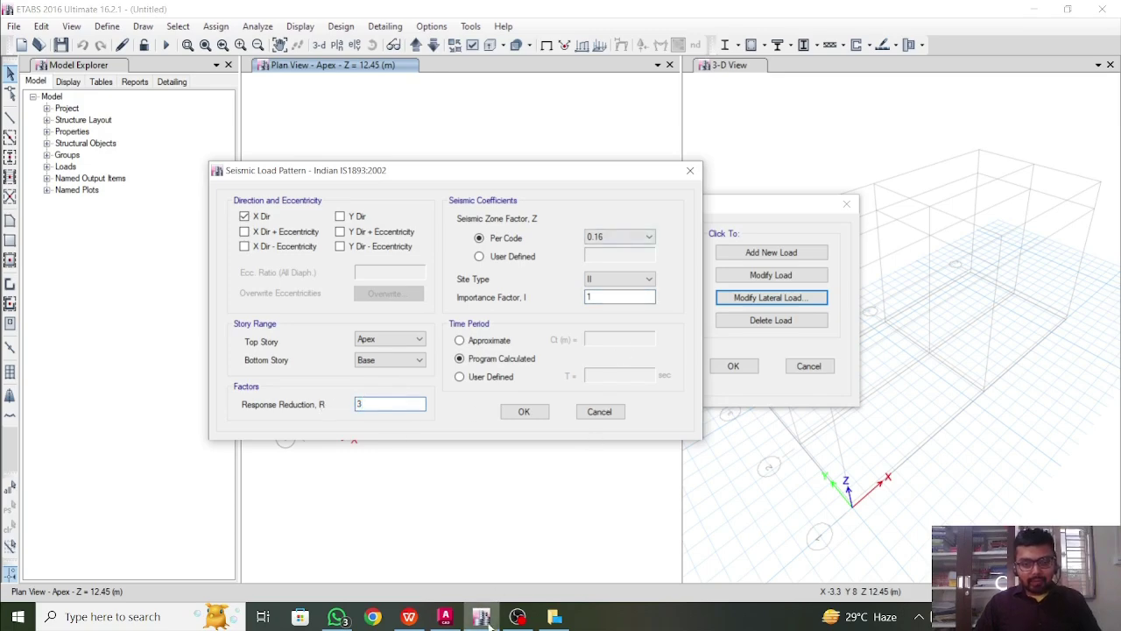
Step: Examine Table 8 Importance Factor in the WPS document for the building category that applies, and return to ETABS
mouse_move(487, 619)
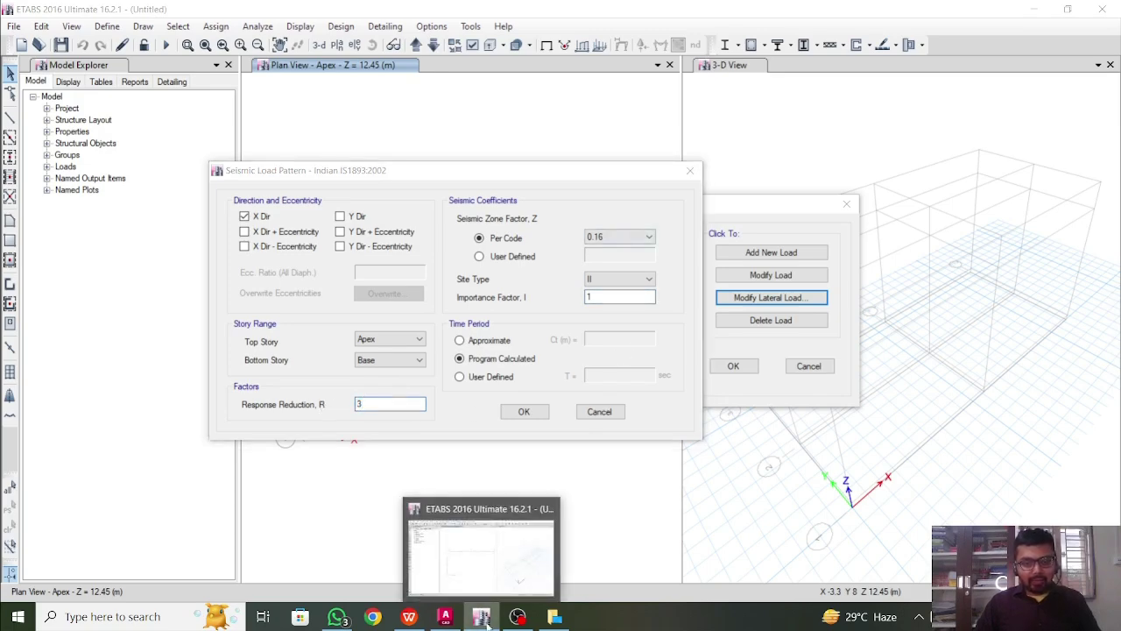
mouse_move(445, 619)
left_click(484, 499)
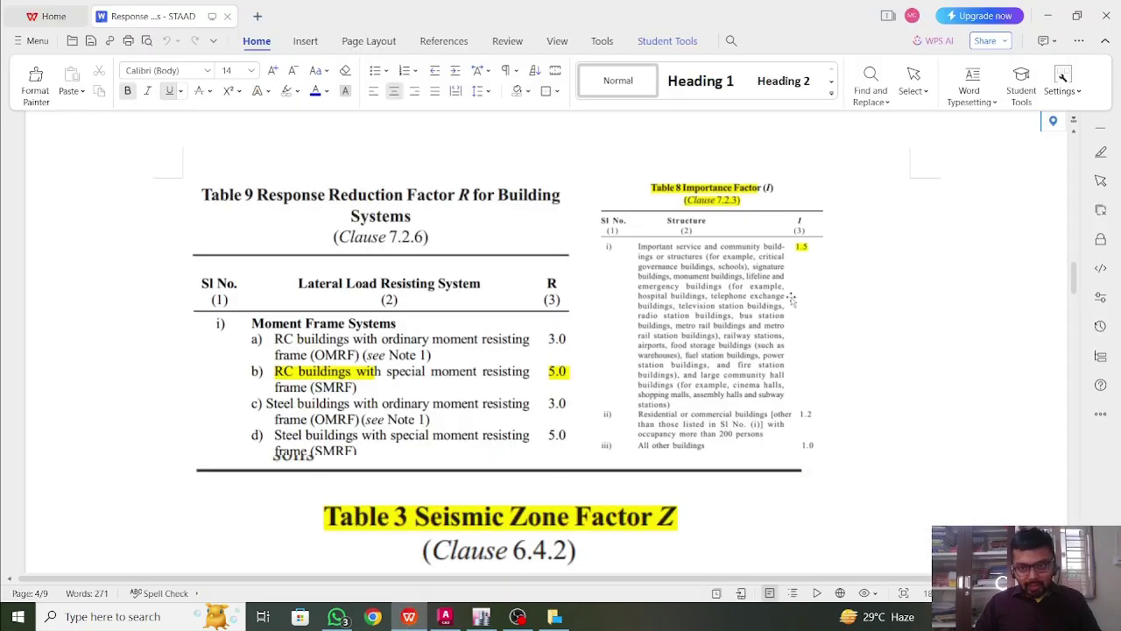
scroll(791, 298, "up", 4, "ctrl")
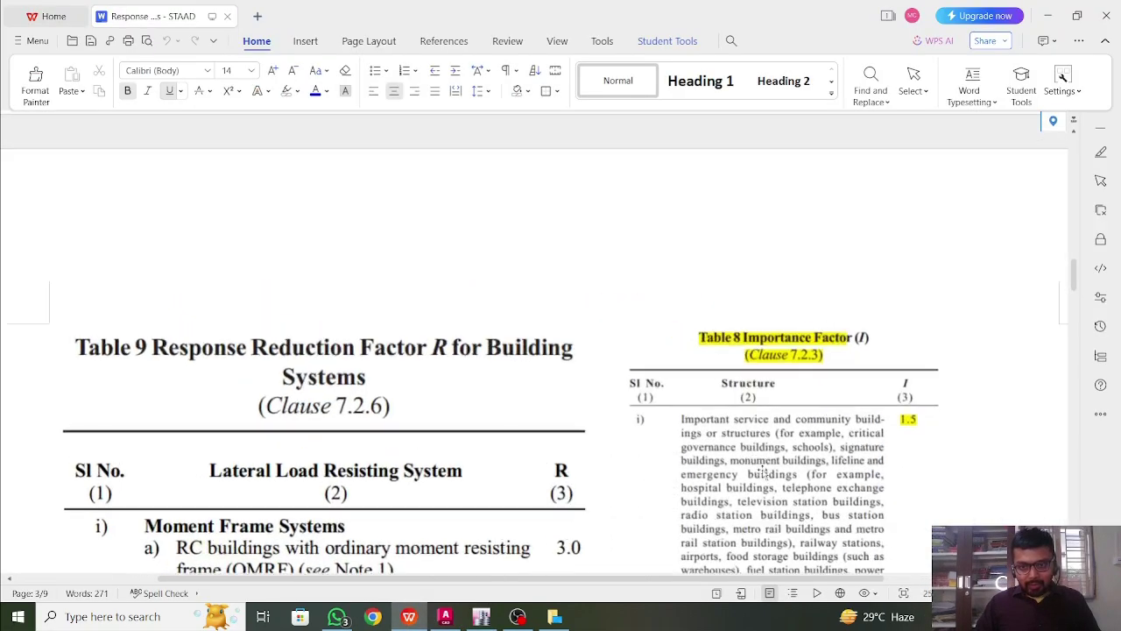
scroll(765, 473, "up", 1, "ctrl")
scroll(737, 500, "down", 1)
scroll(818, 408, "up", 1, "ctrl")
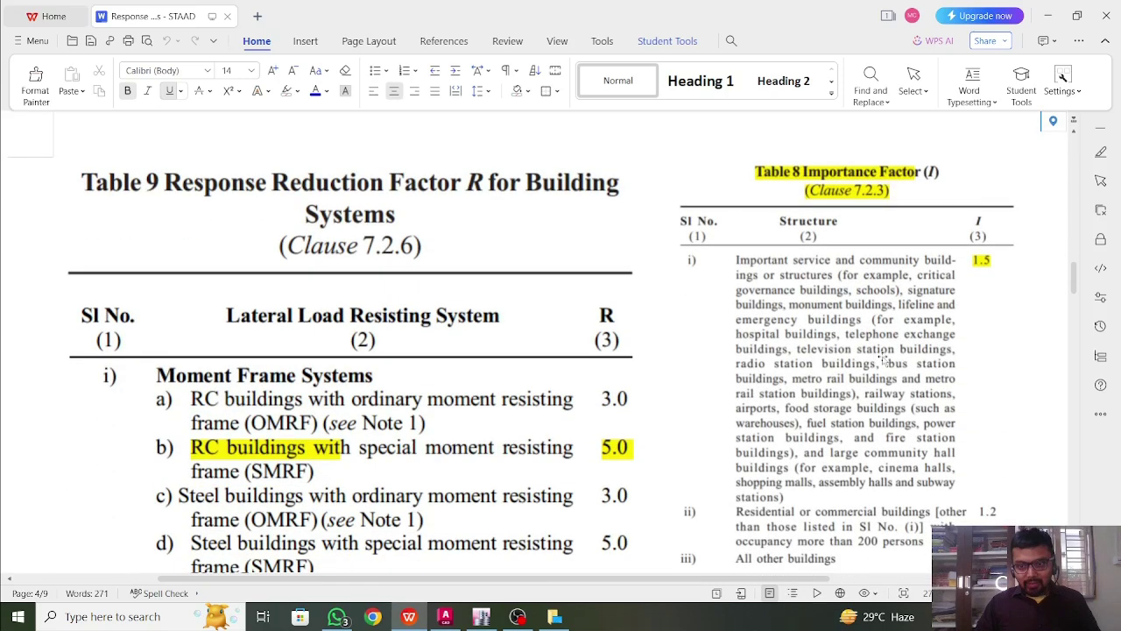
scroll(875, 369, "down", 1)
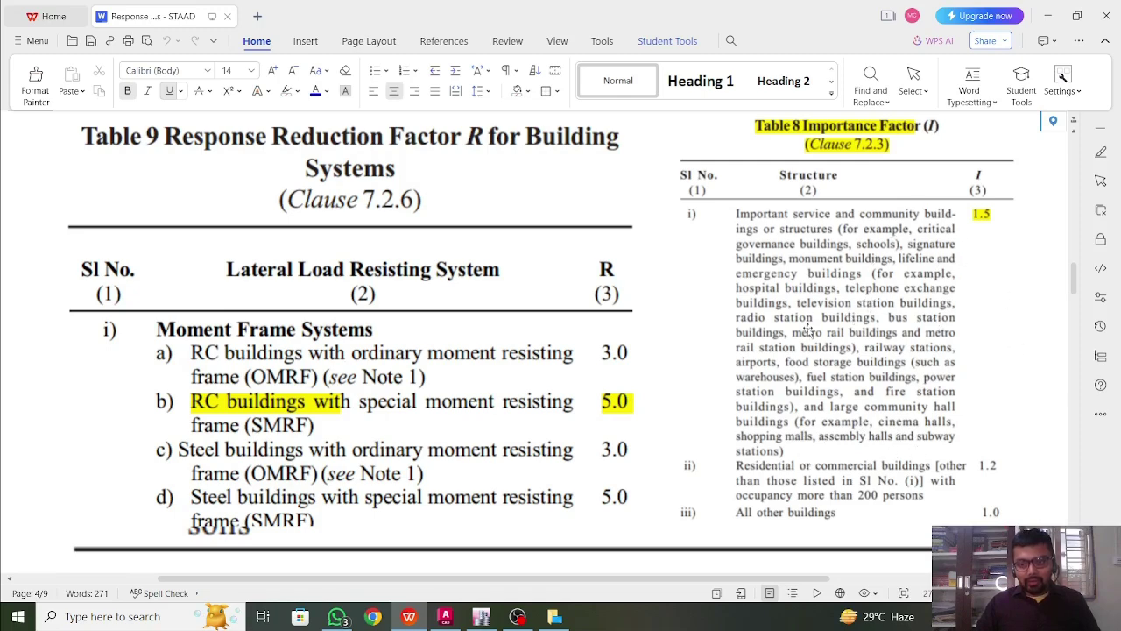
scroll(808, 330, "down", 2)
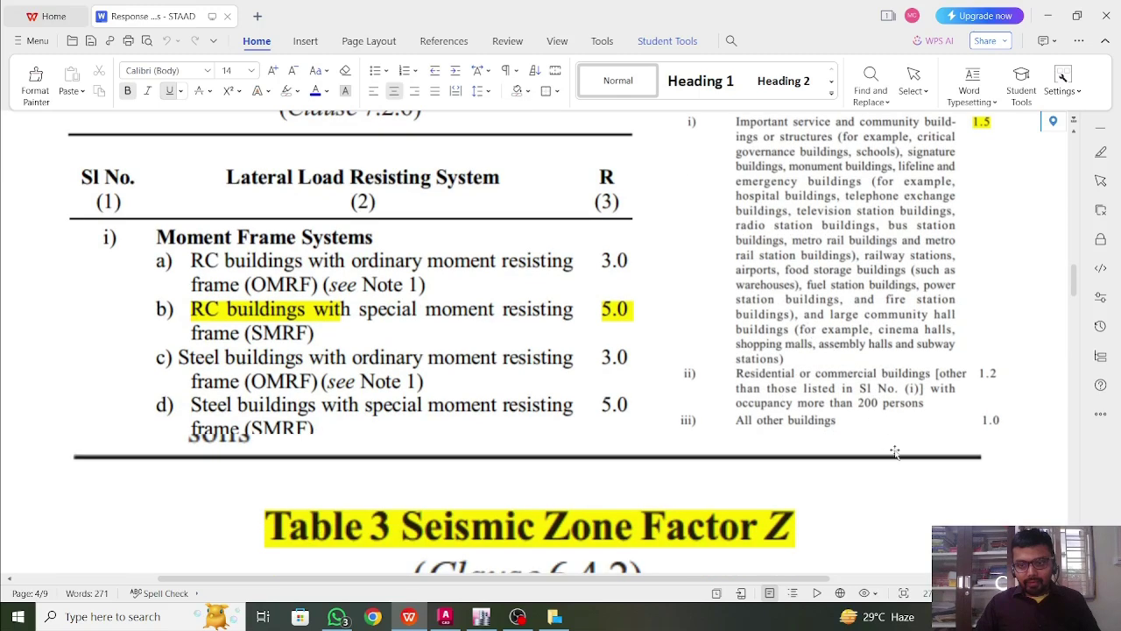
left_click(1048, 18)
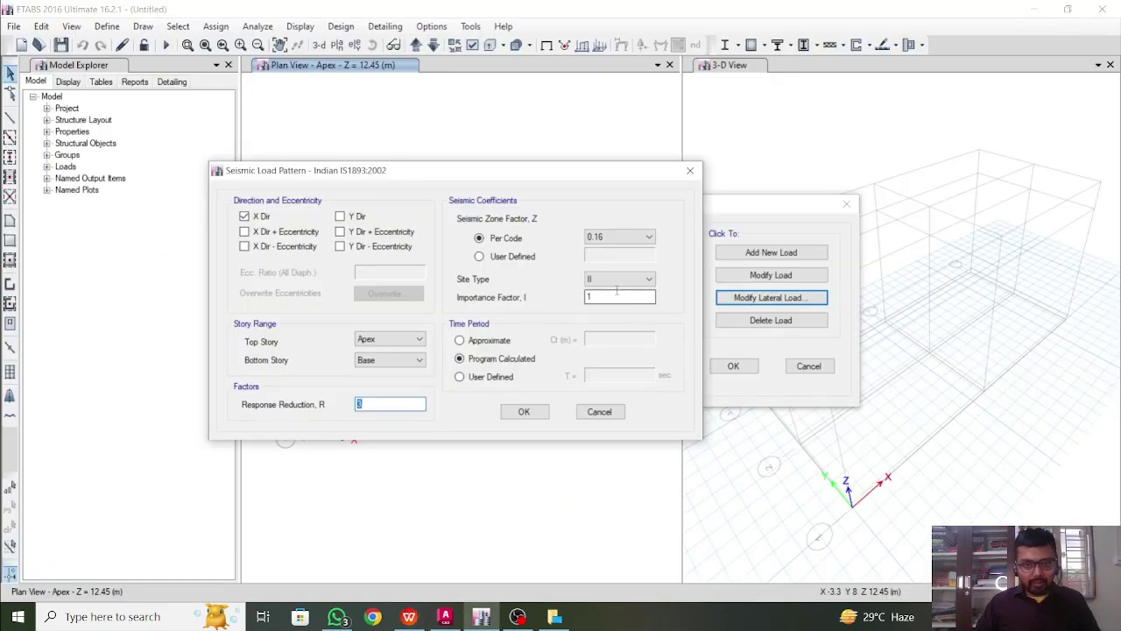
Step: Use importance factor 1 and bottom story PL: for the SLX seismic load and accept its settings
left_click_drag(619, 296, 586, 297)
left_click(394, 360)
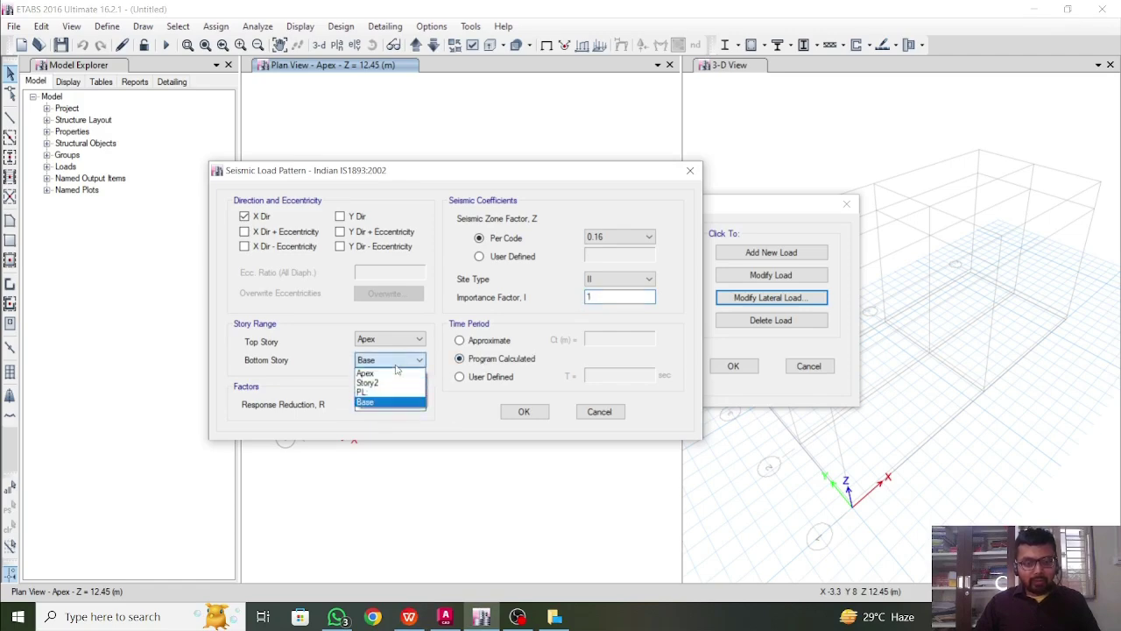
left_click(401, 400)
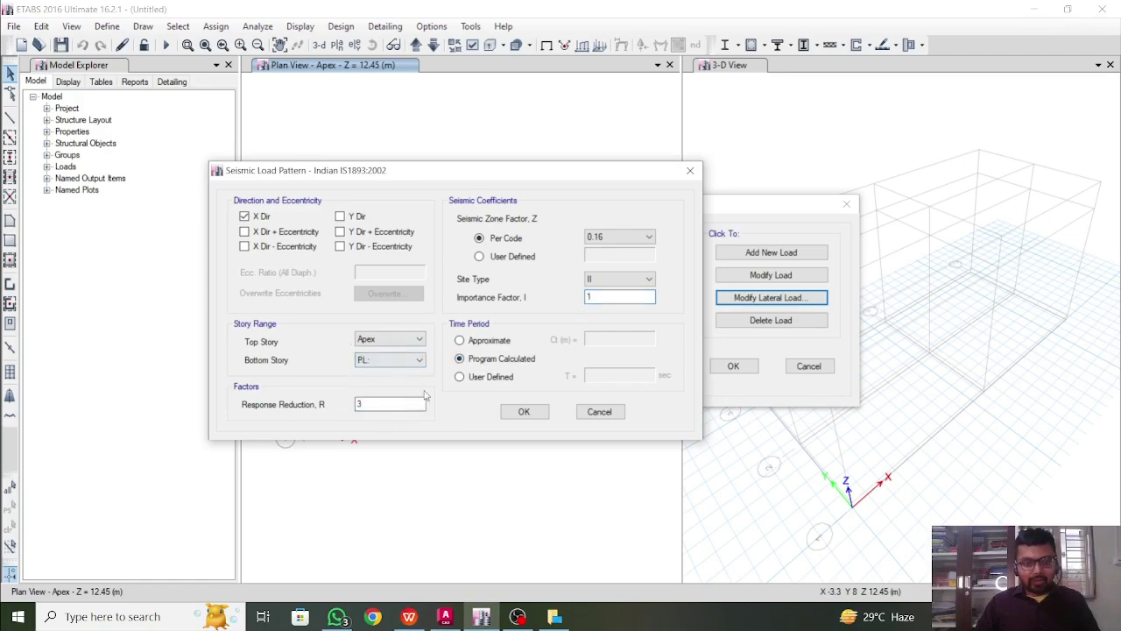
left_click(524, 411)
Step: Open the SLY lateral load settings and restrict the seismic load to the Y direction without eccentricities
left_click(302, 313)
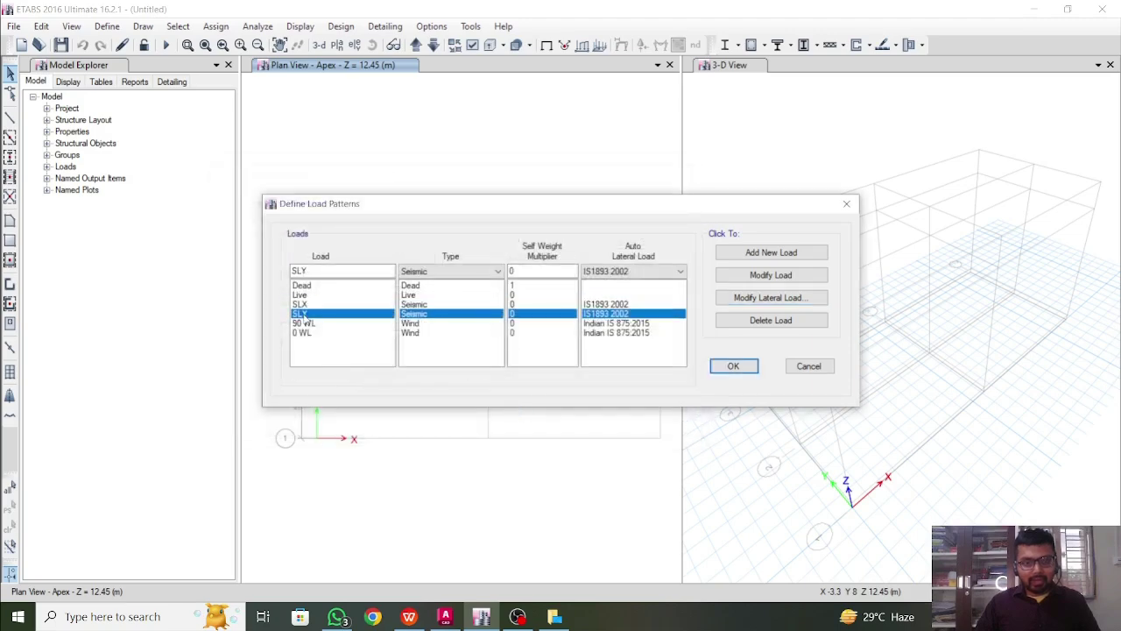
left_click(771, 298)
left_click(350, 216)
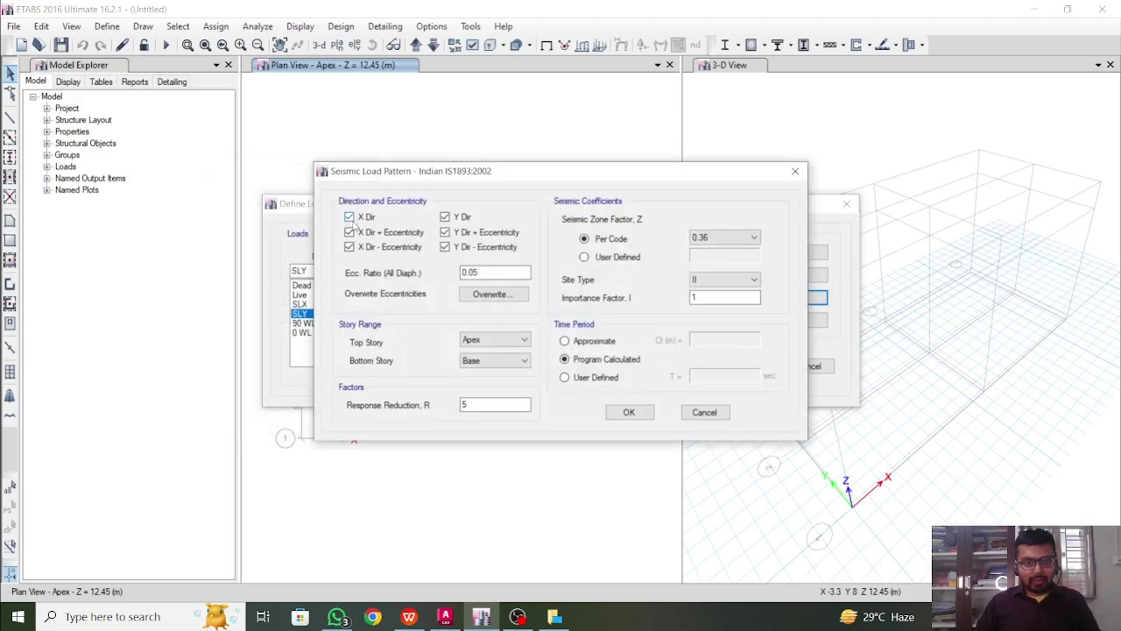
left_click(350, 232)
left_click(349, 247)
left_click(445, 233)
left_click(445, 248)
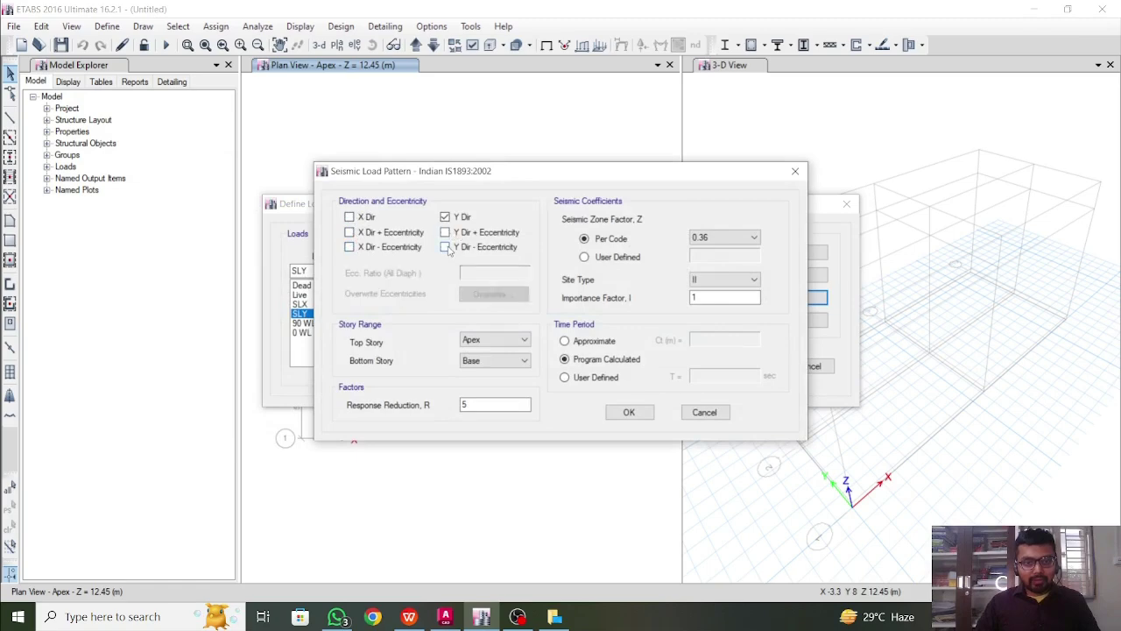
Step: Set SLY's bottom story to PL:, response reduction to 3, zone factor to 0.16 and importance factor to 1, and accept the settings
left_click(493, 360)
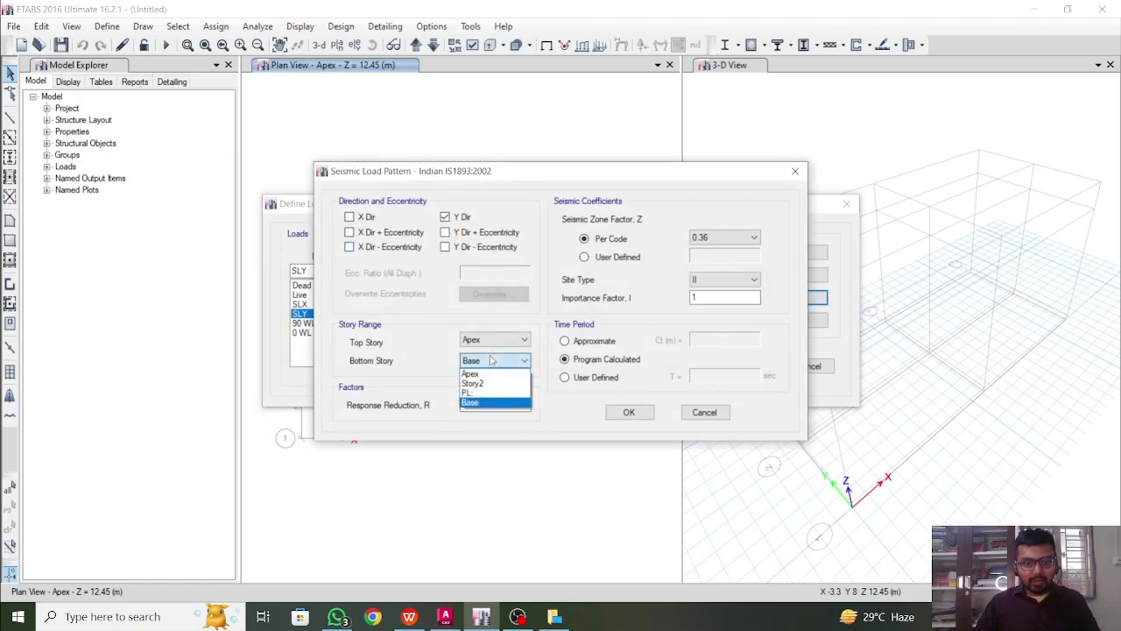
left_click(493, 394)
key("Tab")
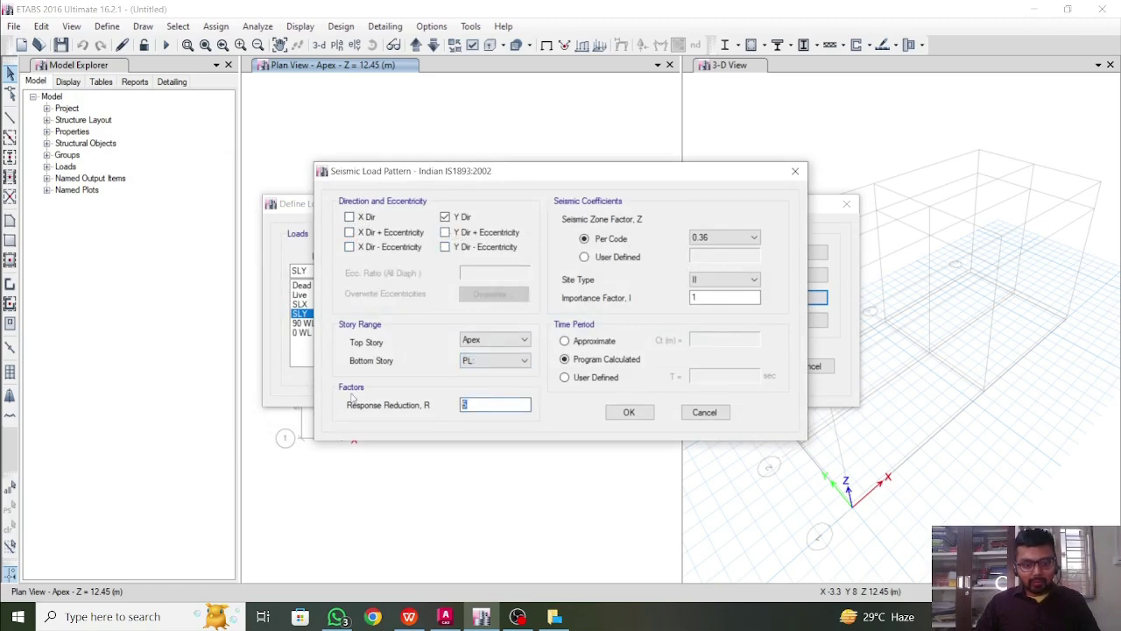
left_click(734, 238)
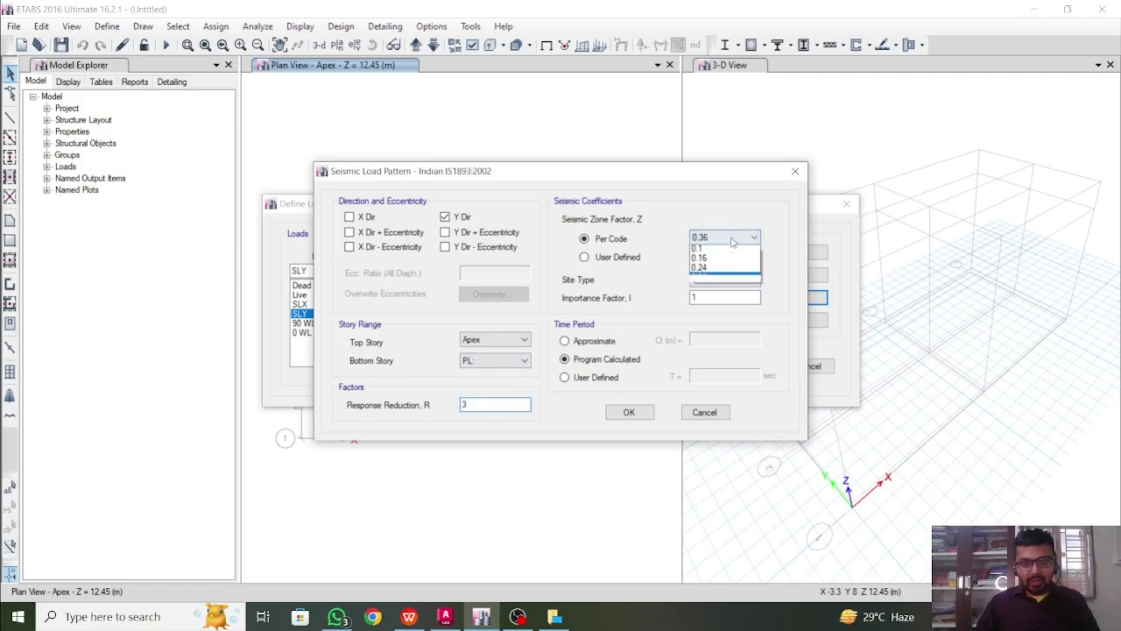
left_click(725, 269)
left_click(727, 238)
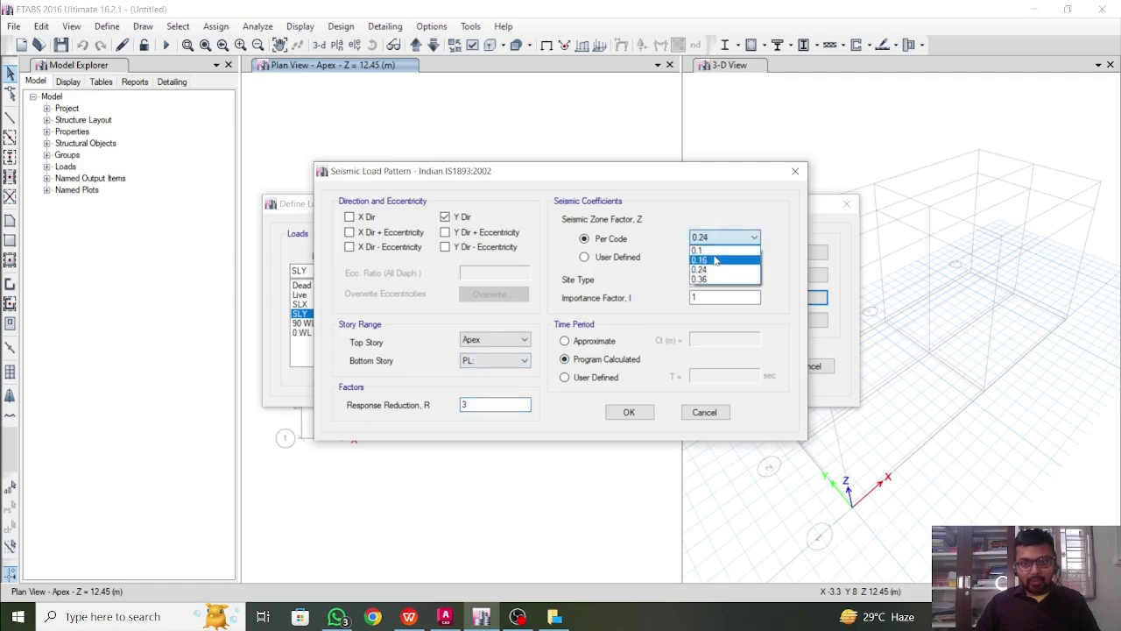
left_click(700, 260)
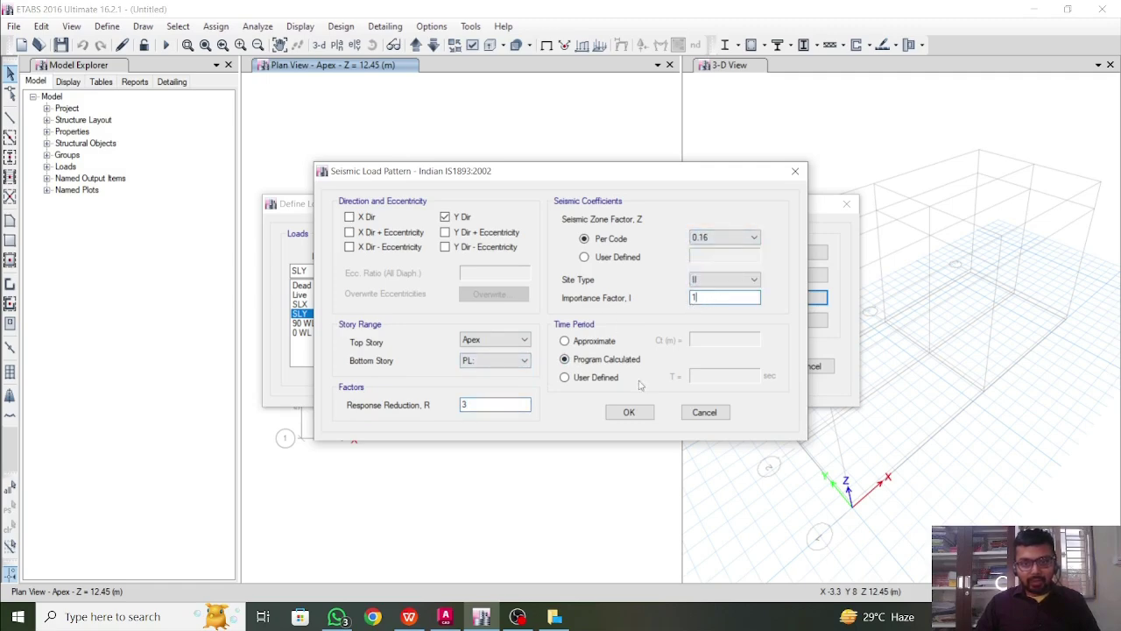
left_click(630, 413)
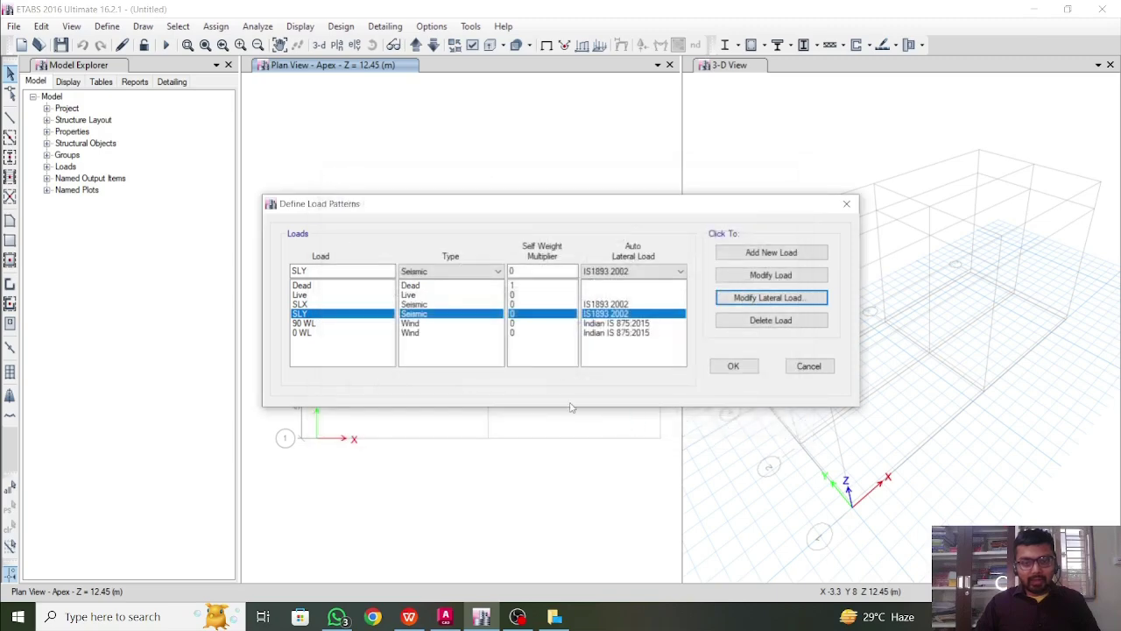
Step: Open the 90 WL lateral load settings and base the wind exposure on shell objects
left_click(313, 324)
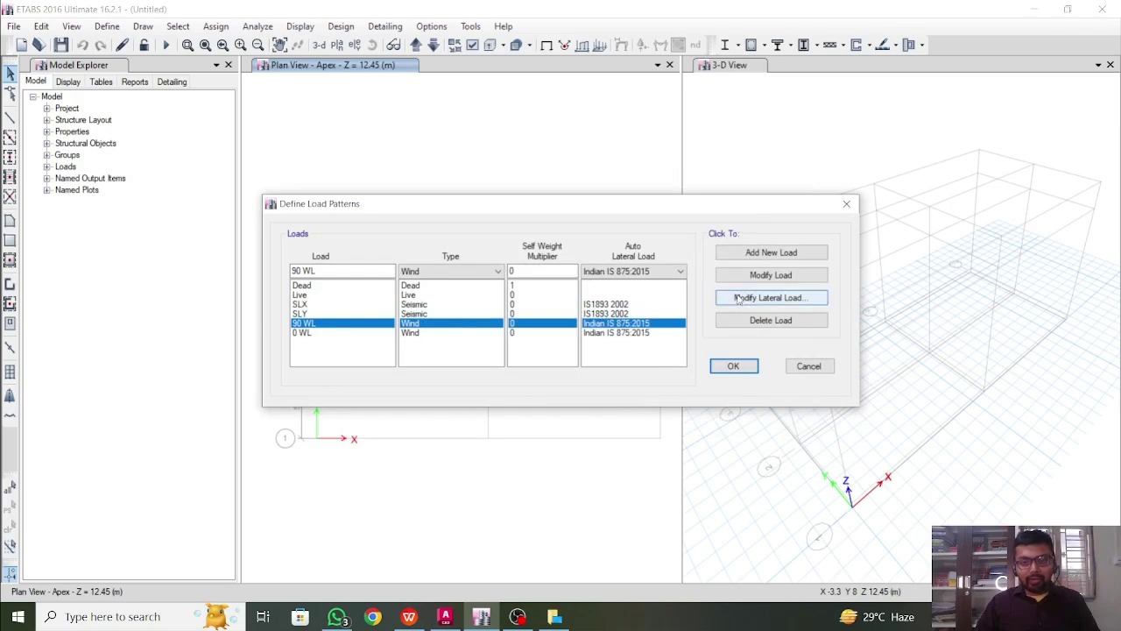
left_click(755, 297)
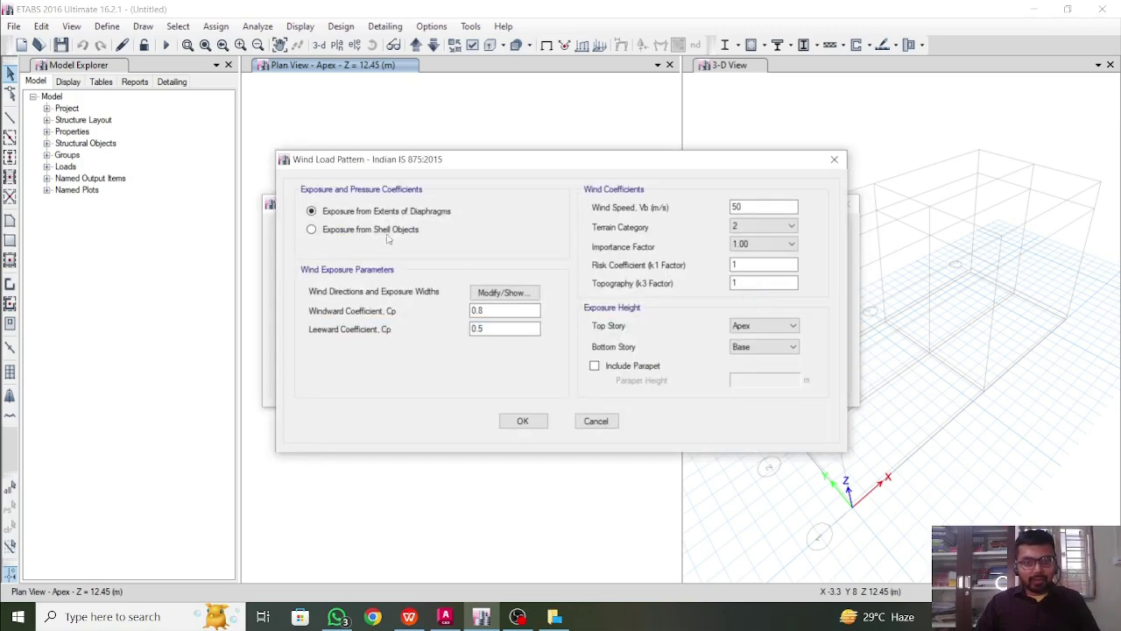
left_click(399, 231)
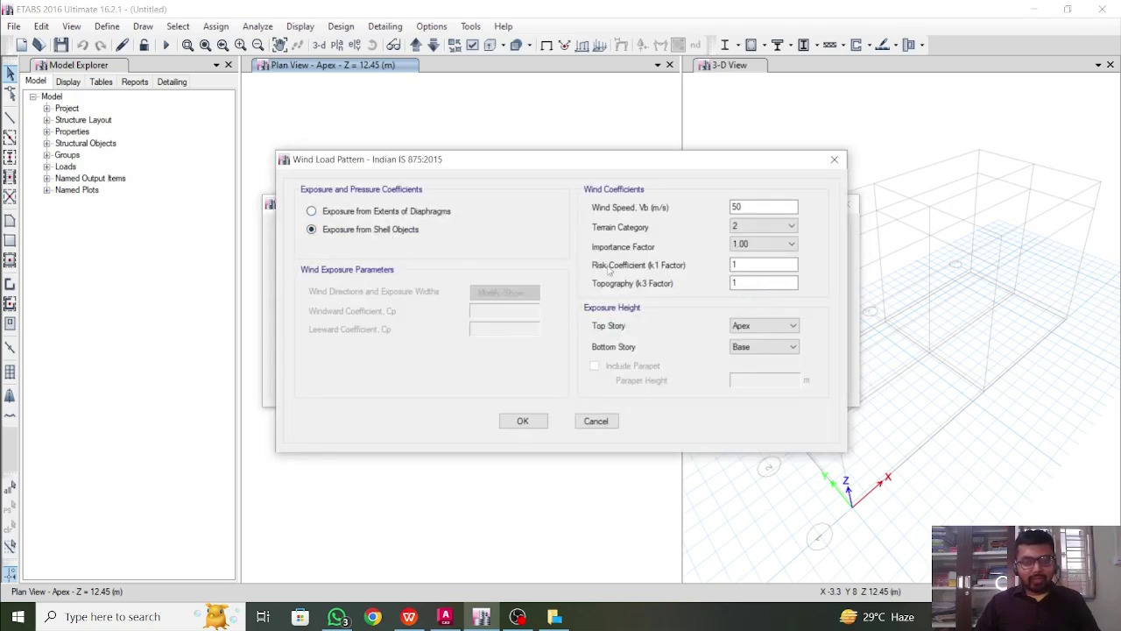
left_click_drag(733, 161, 696, 214)
left_click(734, 212)
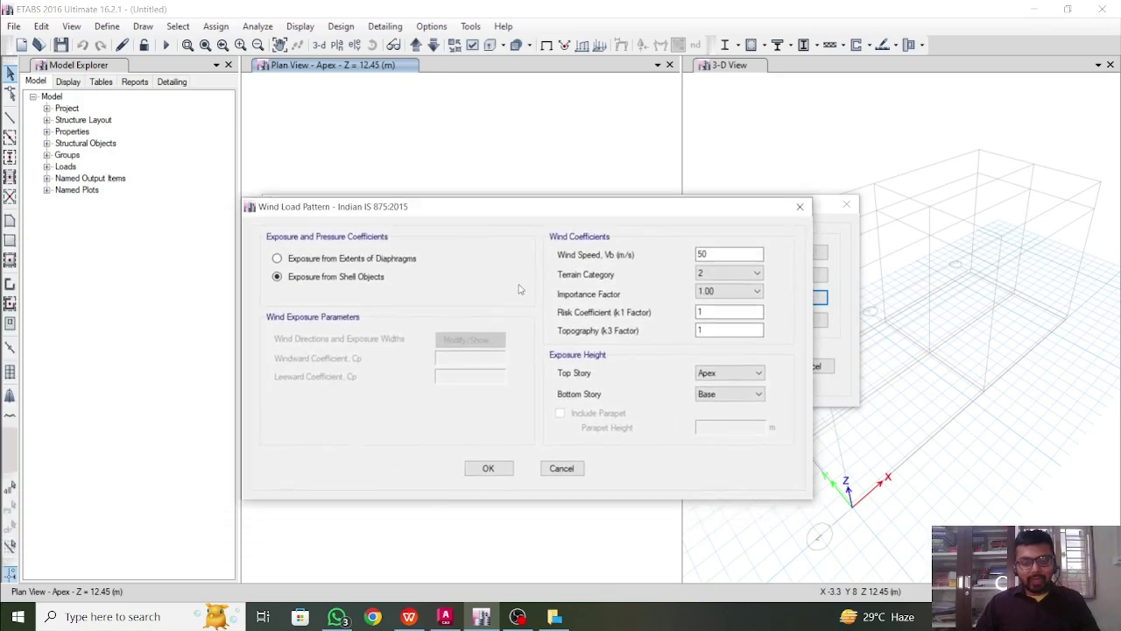
left_click_drag(671, 215, 677, 175)
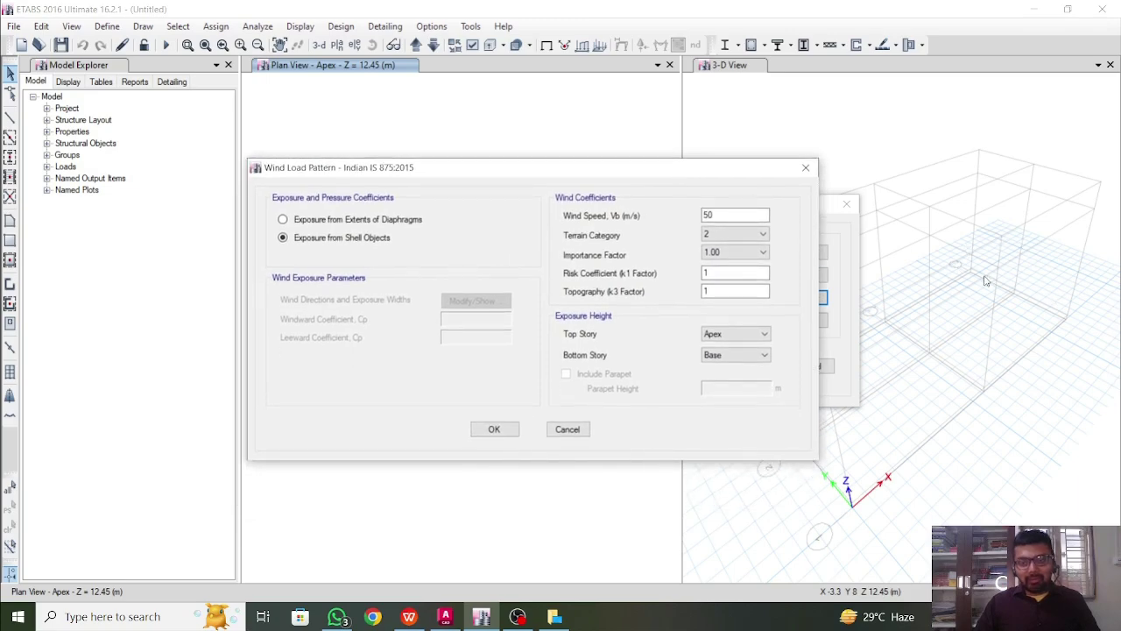
left_click_drag(591, 175, 586, 141)
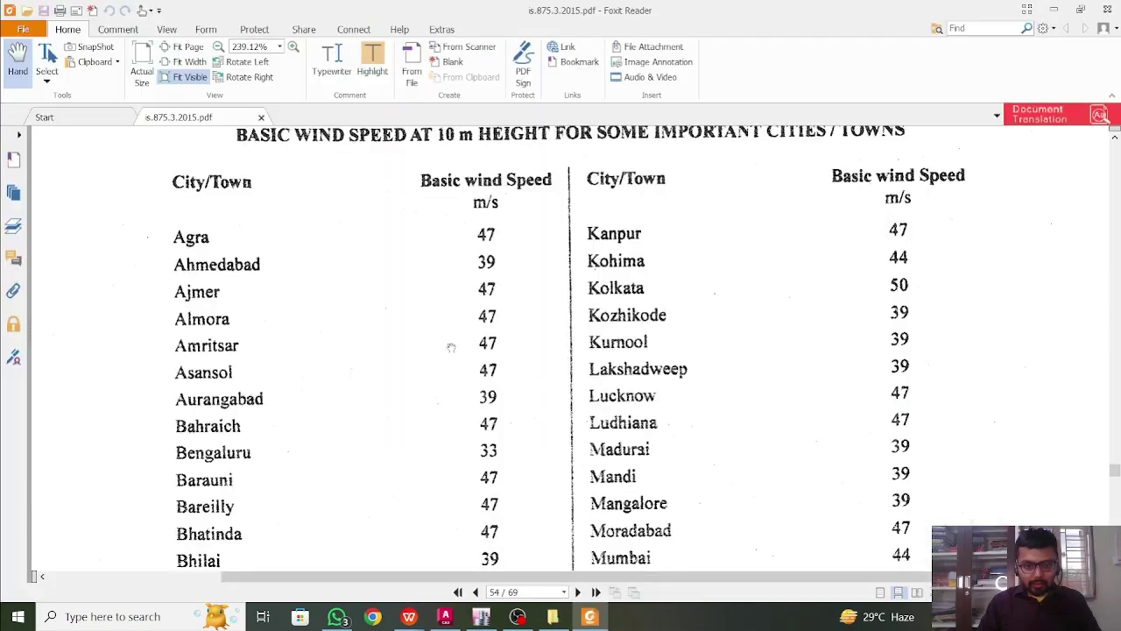
Step: Review the city wind speed table in IS 875 Annex A, switch to ETABS and set the wind speed Vb to 47 m/s
scroll(631, 359, "up", 3)
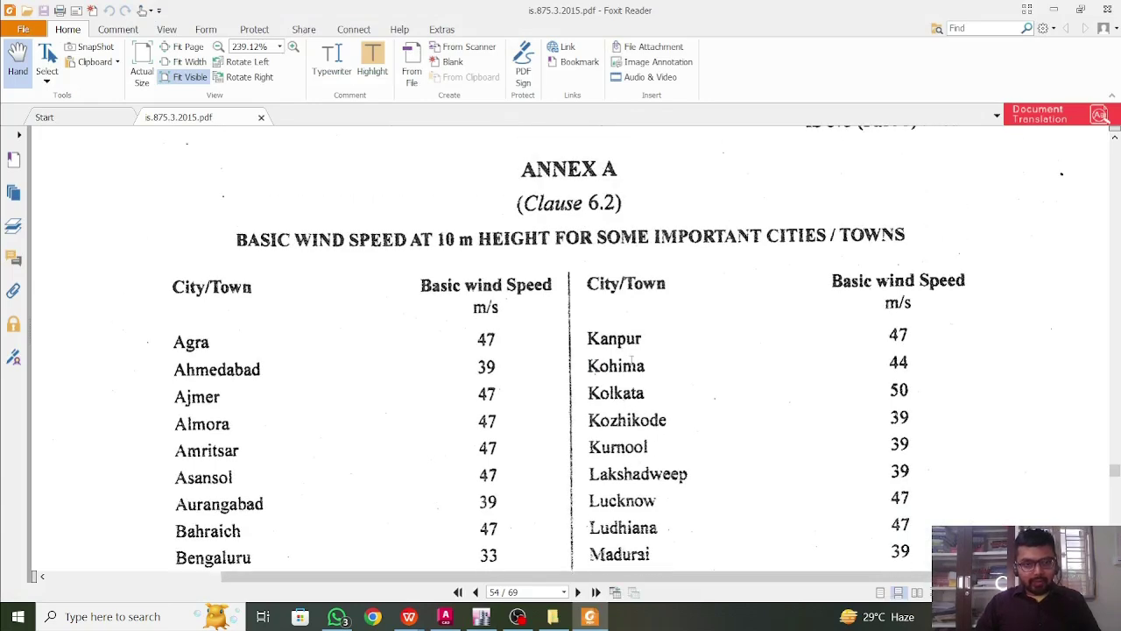
scroll(630, 359, "down", 3)
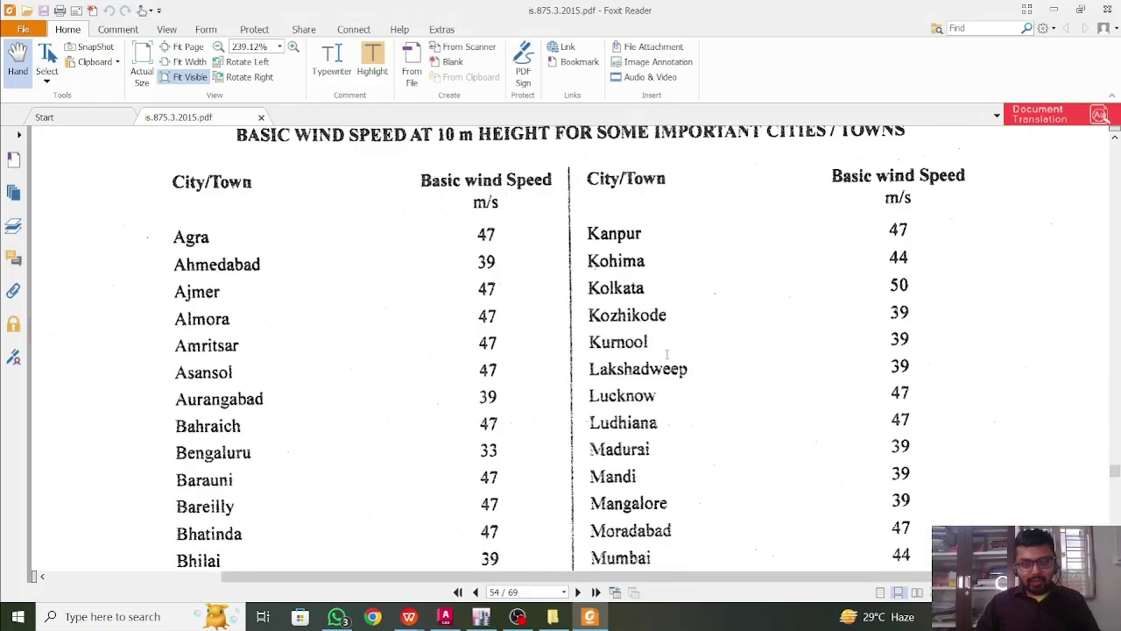
scroll(666, 354, "down", 2)
scroll(822, 332, "up", 2)
left_click(480, 617)
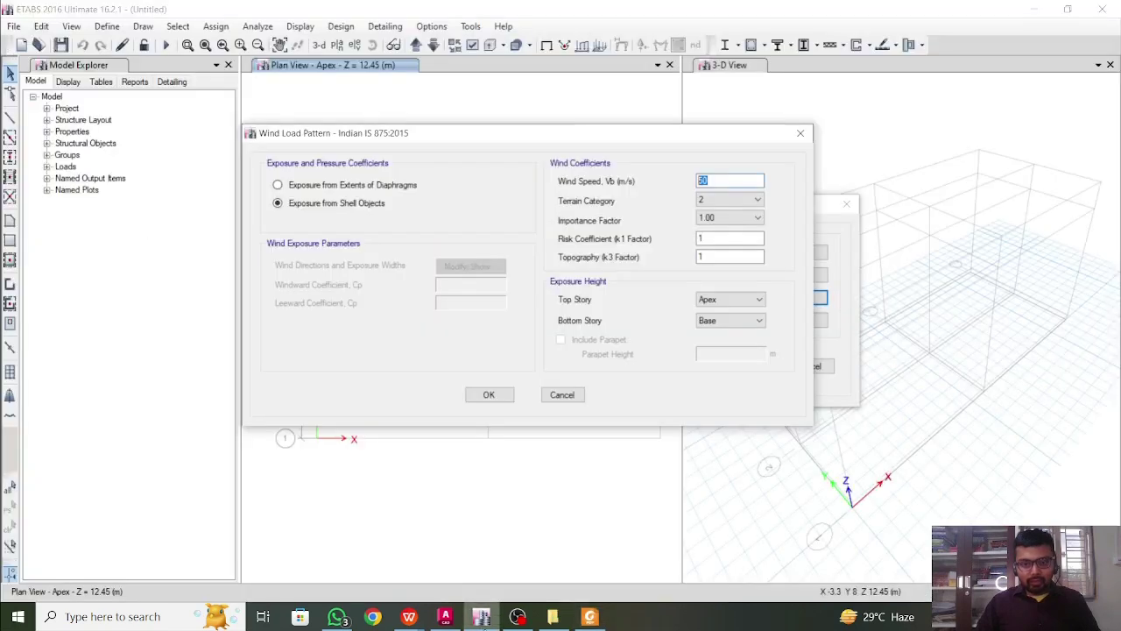
type("47")
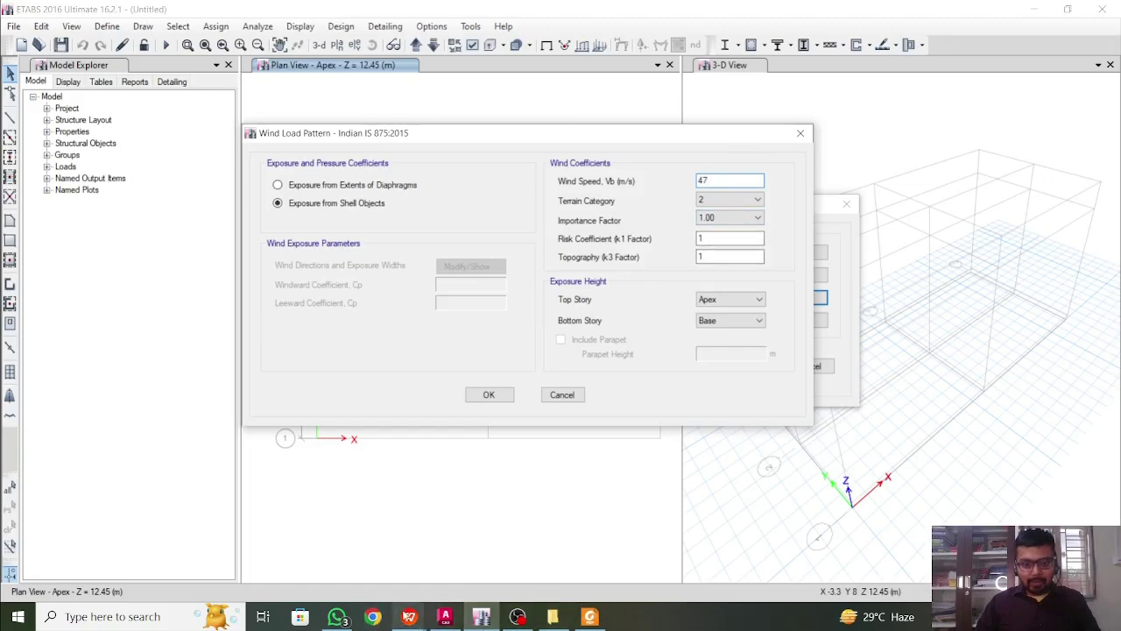
Step: Examine the wind factors and their code page references in the WPS wind load calculation sheet, and return to the ETABS wind load dialog
mouse_move(421, 621)
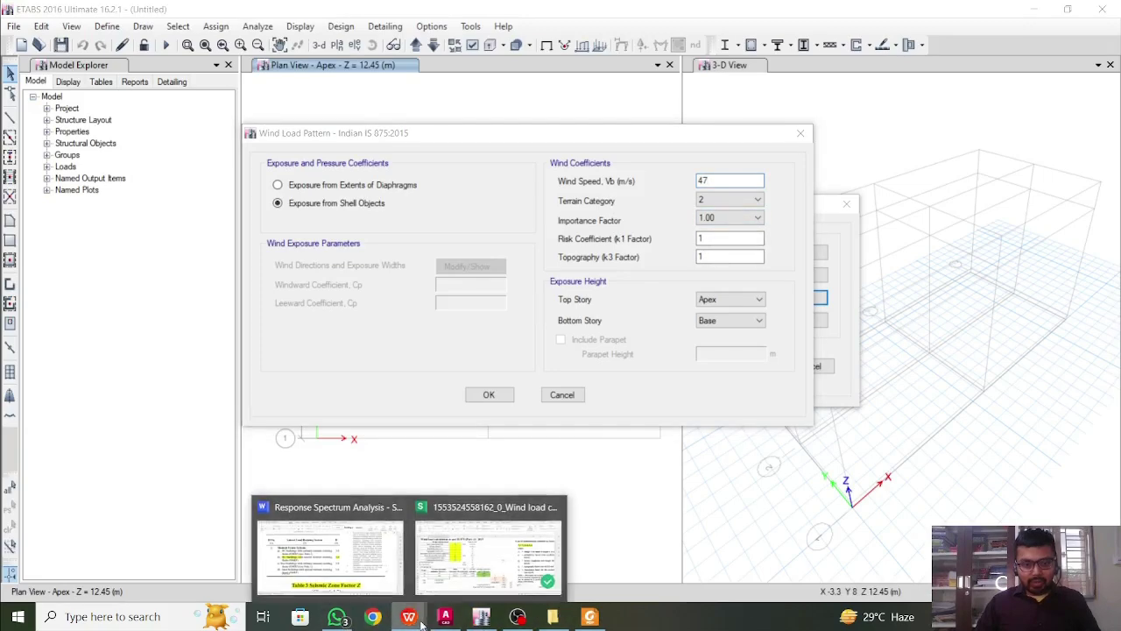
left_click(454, 572)
scroll(452, 410, "down", 2)
scroll(452, 410, "up", 2)
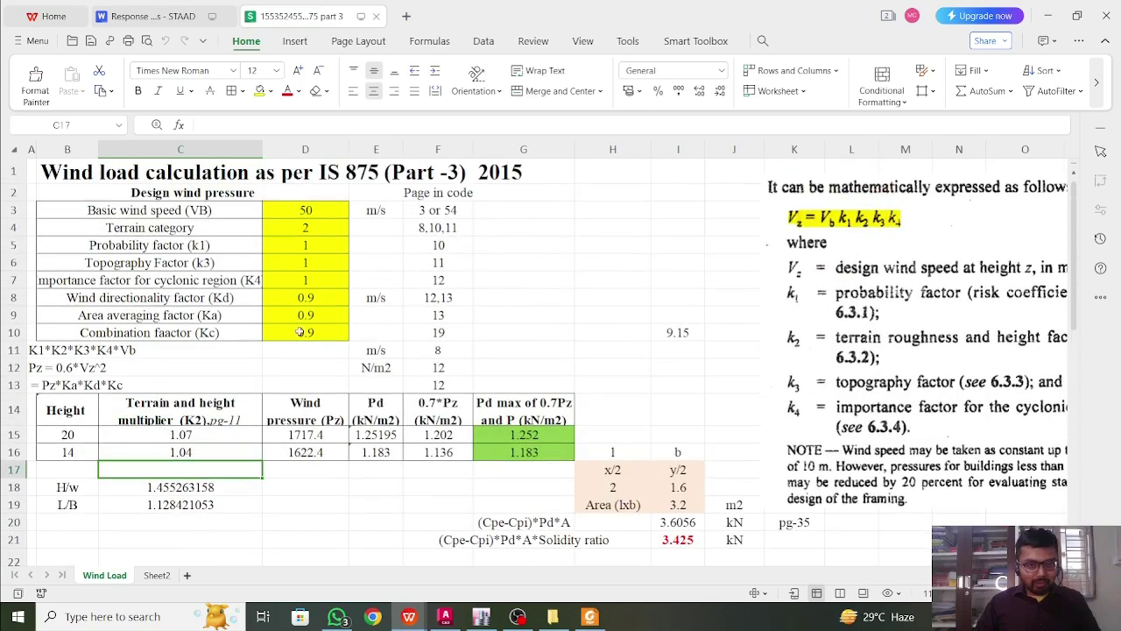
left_click(241, 259)
left_click(244, 249)
left_click(411, 249)
left_click(455, 267)
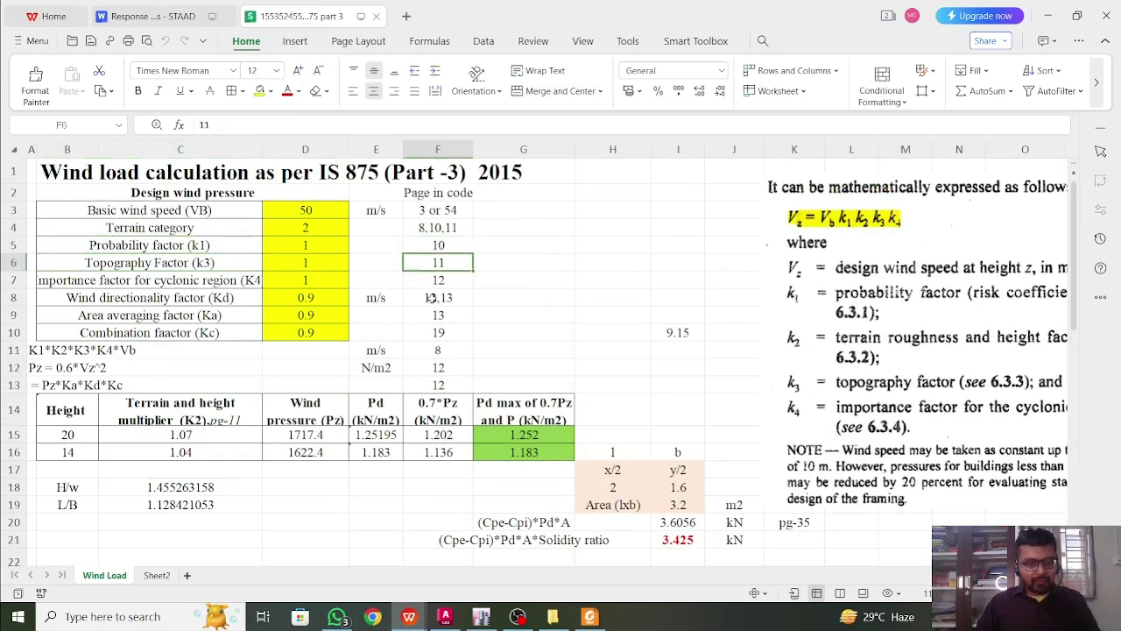
left_click(429, 297)
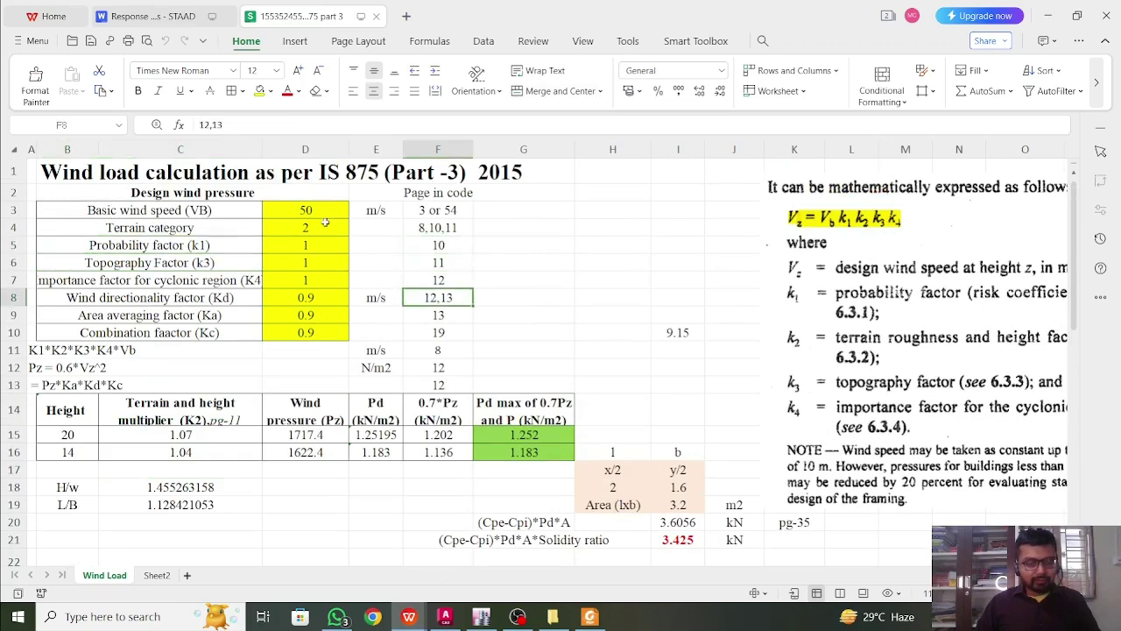
left_click(225, 246)
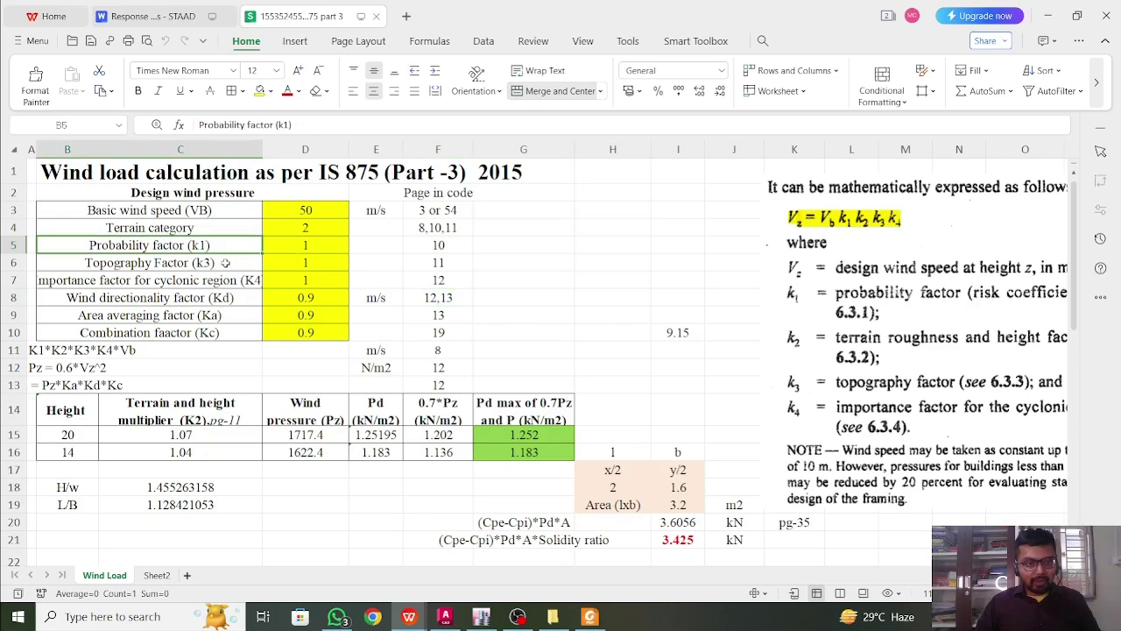
left_click(482, 618)
left_click(487, 621)
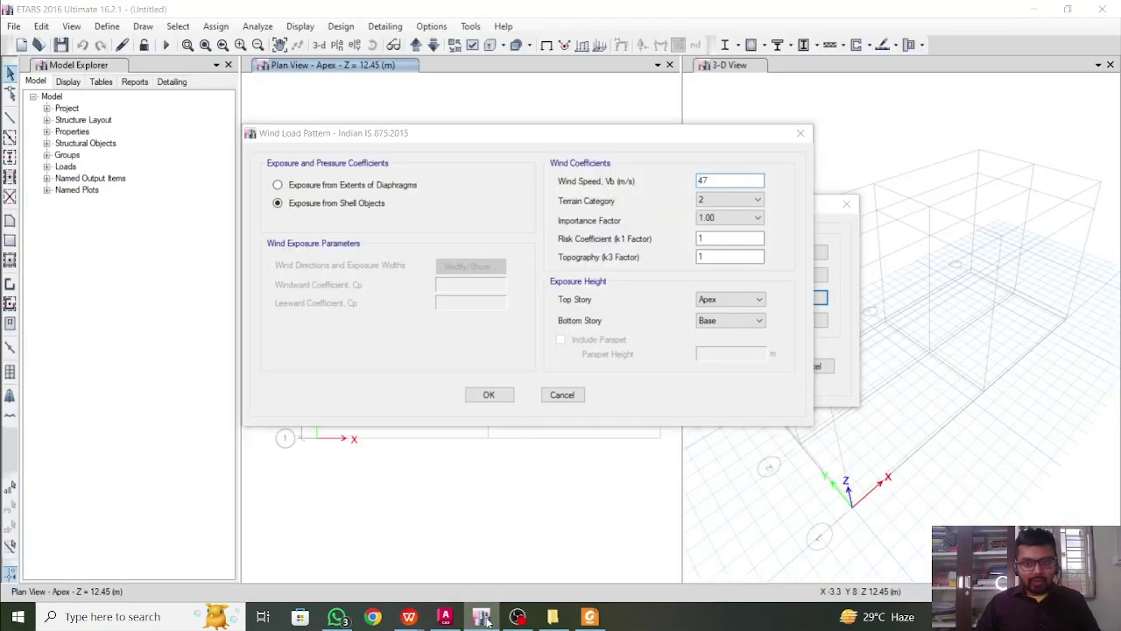
Step: Switch to WPS Office and close the Response Spectrum Analysis document, leaving the wind load spreadsheet open
mouse_move(409, 617)
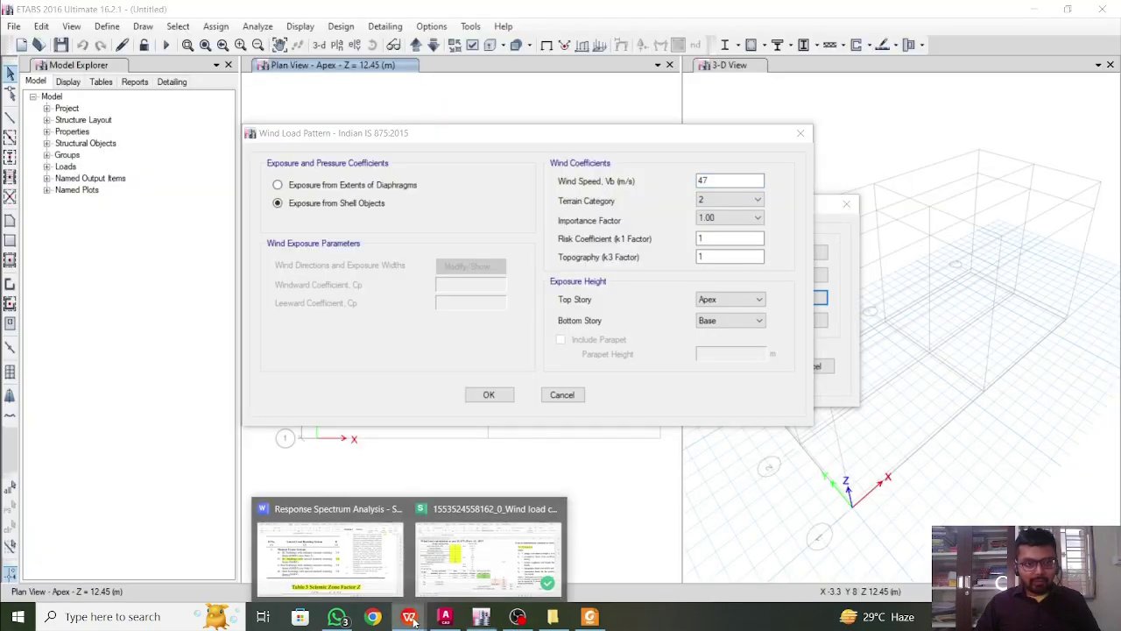
left_click(394, 574)
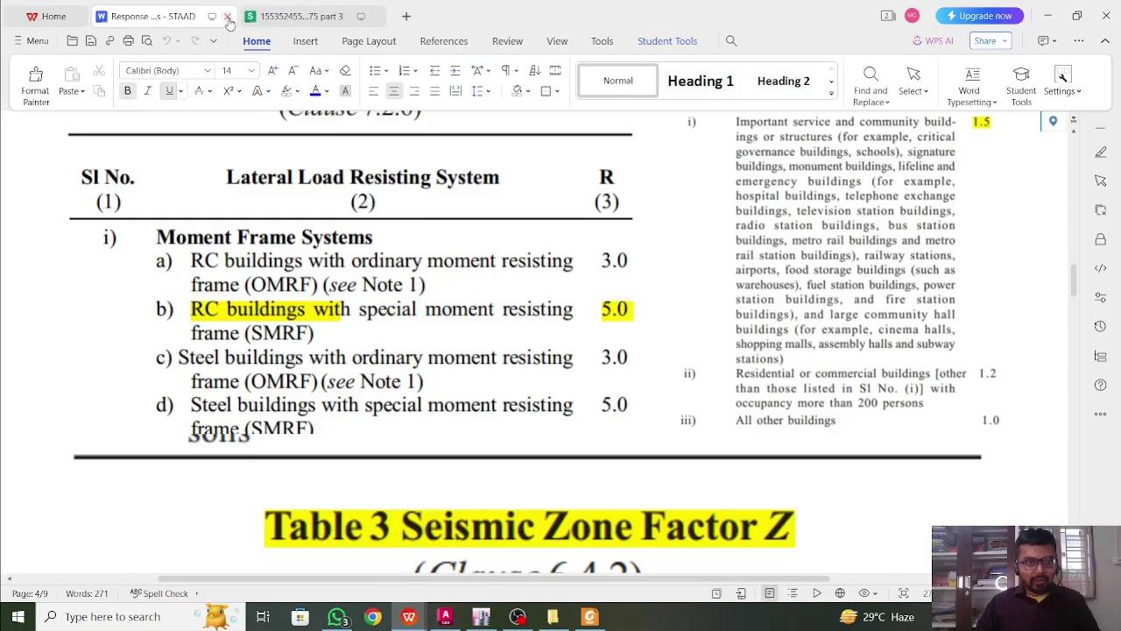
left_click(227, 17)
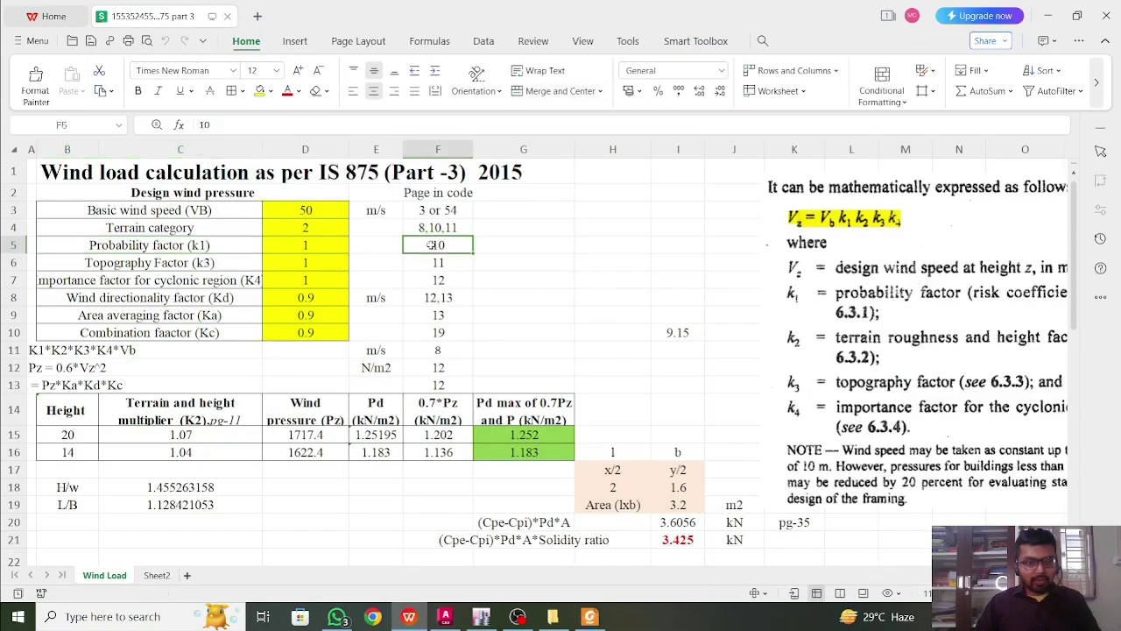
Step: Look up the k1 factor for general buildings at 47 m/s on page 10 of the IS 875 PDF and check ETABS's risk coefficient against it
left_click(590, 617)
left_click(504, 592)
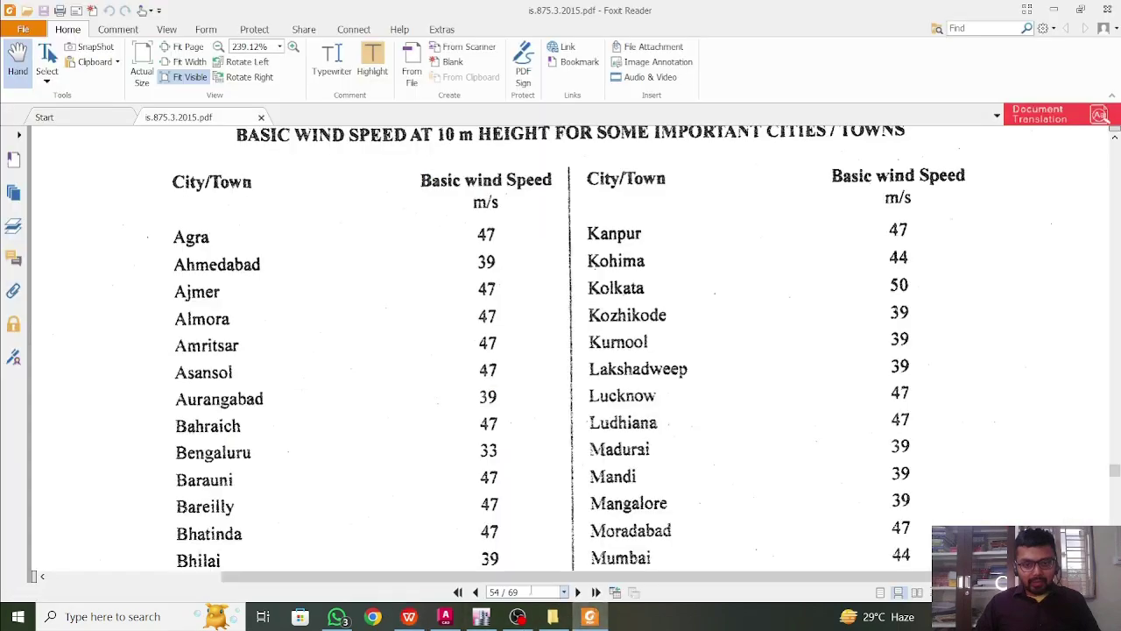
type("10")
key("Return")
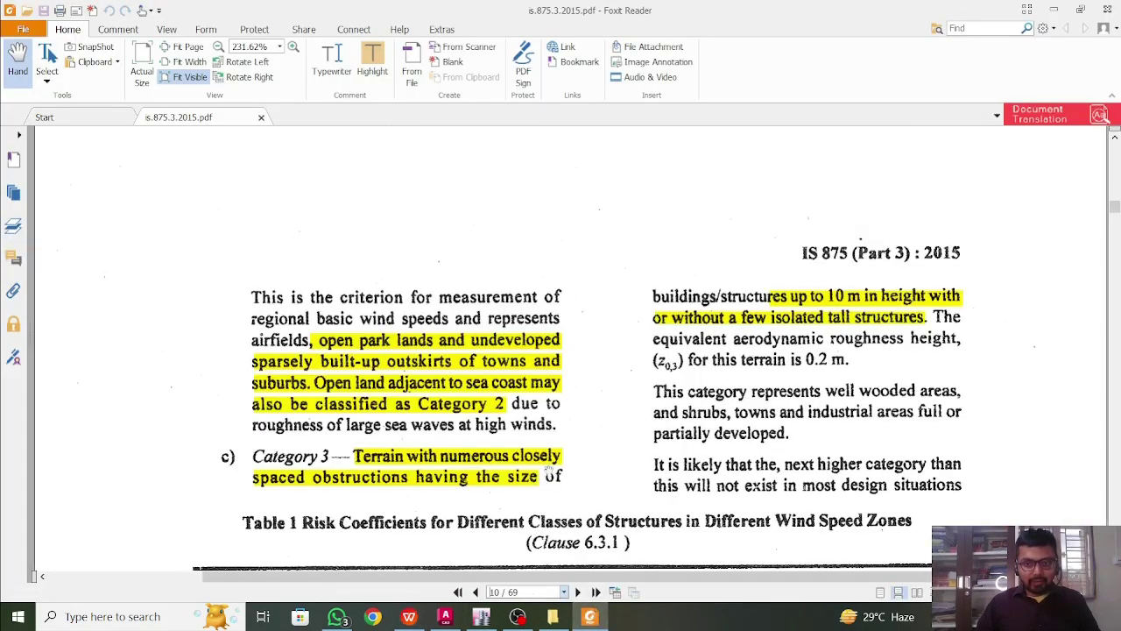
scroll(553, 454, "down", 3)
scroll(553, 455, "down", 10)
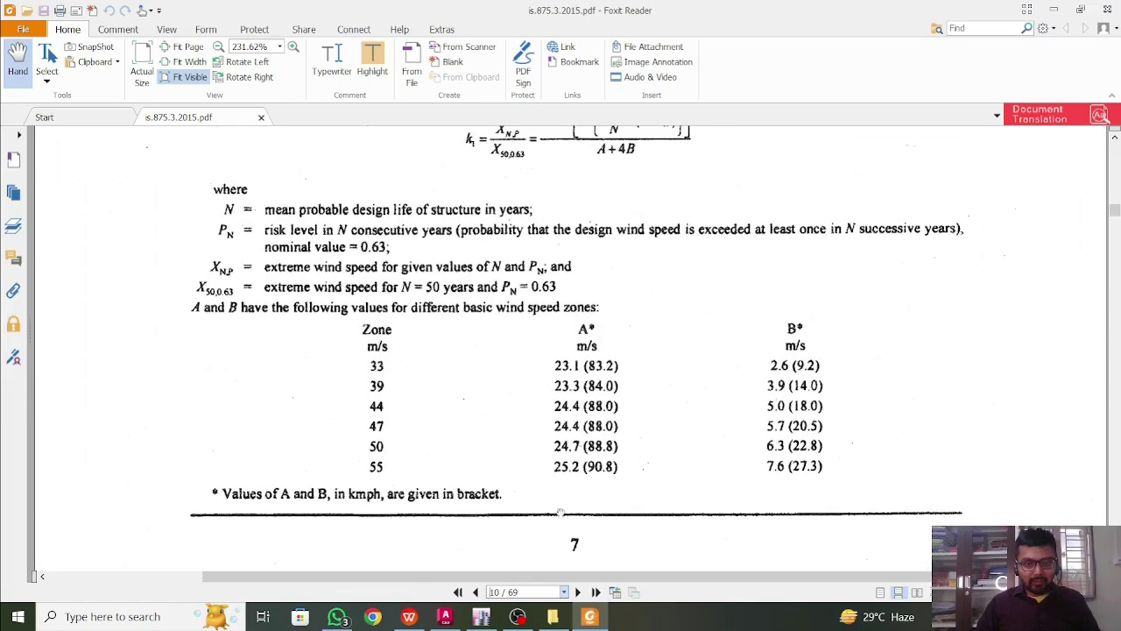
scroll(557, 526, "up", 10)
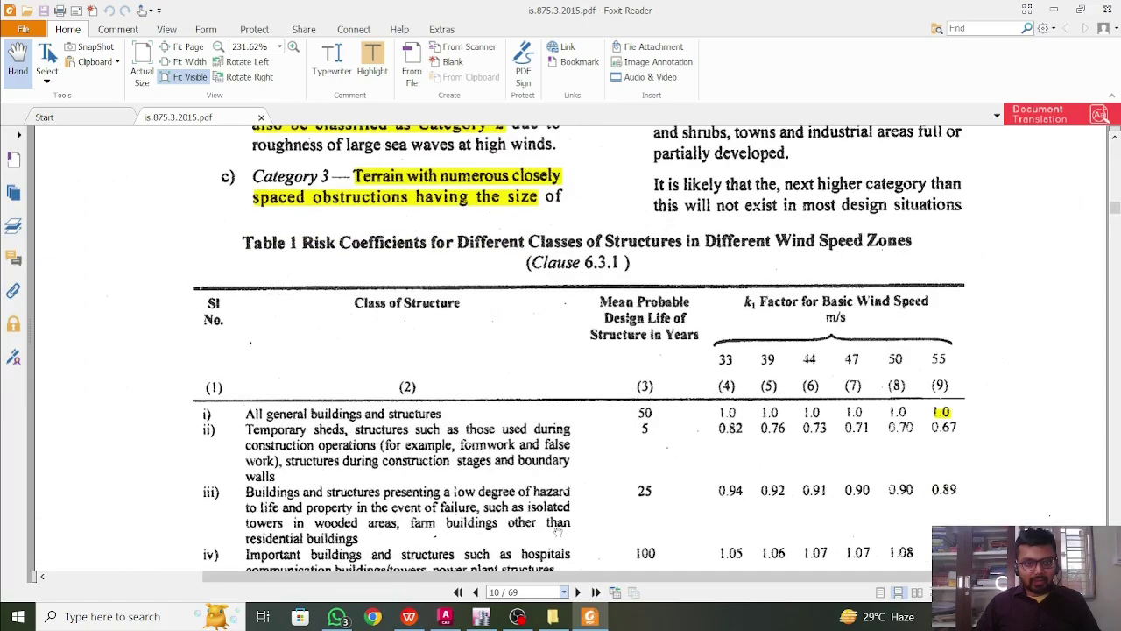
scroll(558, 530, "down", 1)
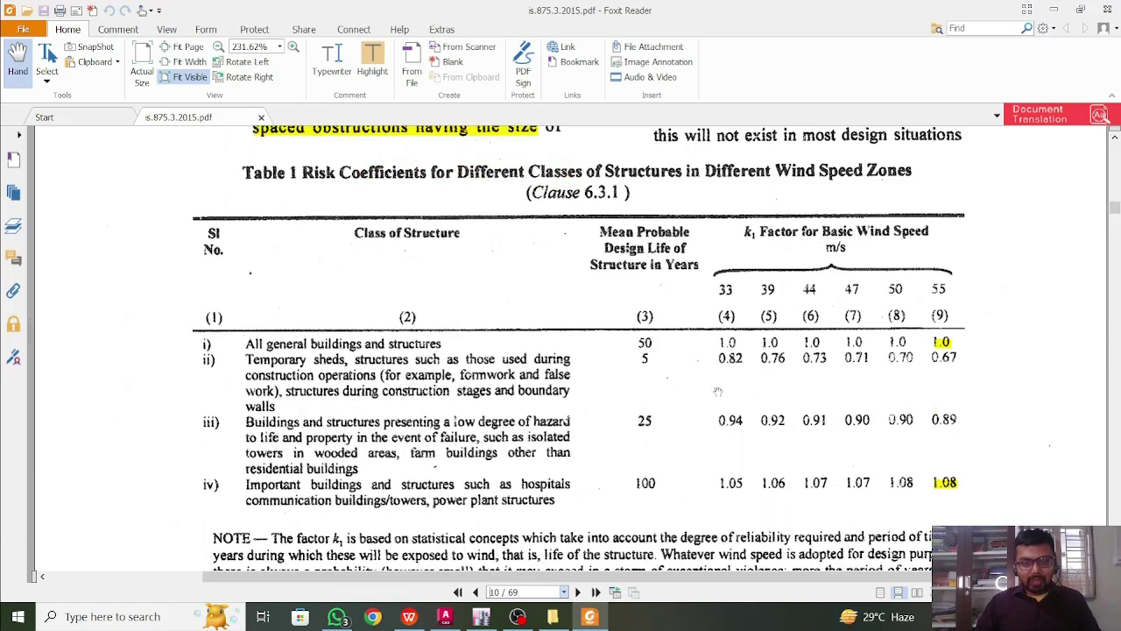
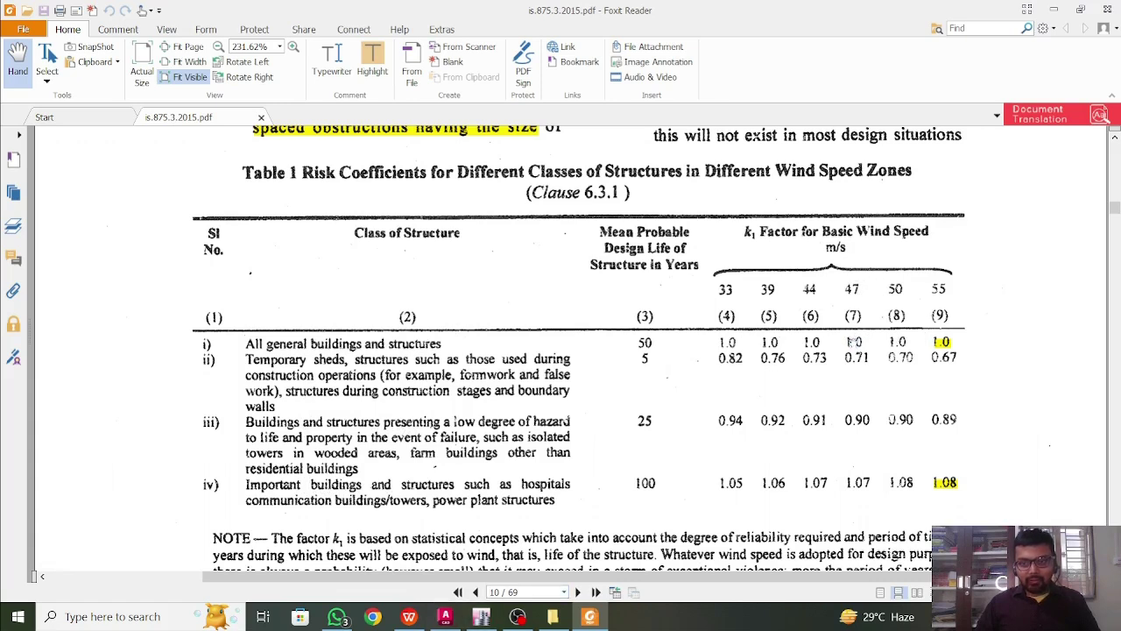
double_click(855, 342)
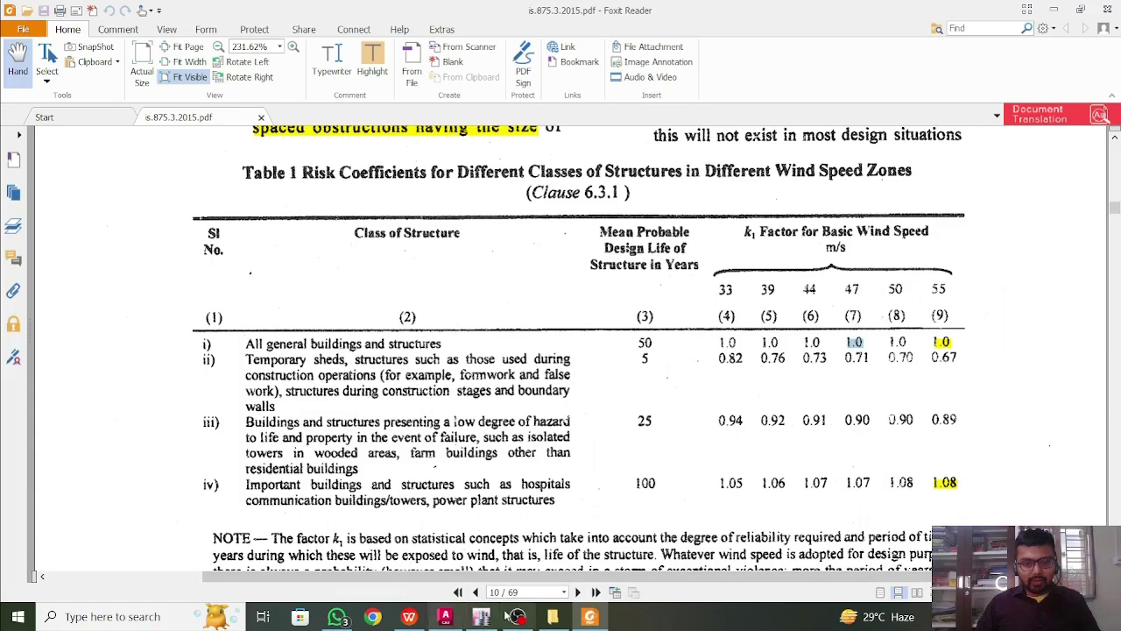
left_click(483, 618)
left_click(720, 237)
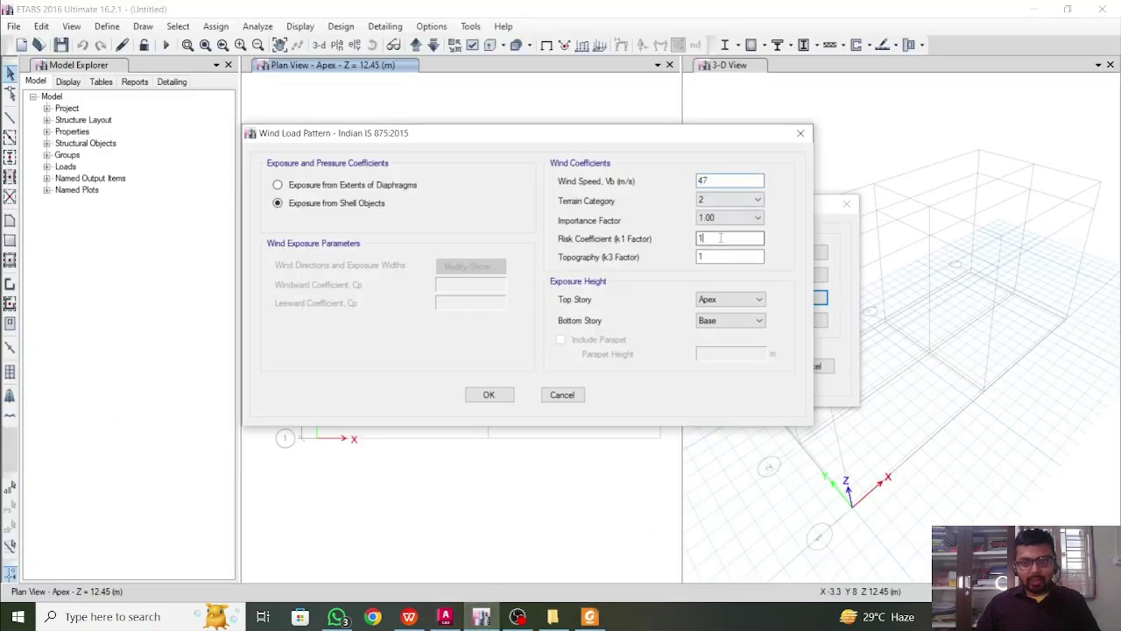
Step: Look up the topography k3 rule in clause 6.3.3.1 on page 11 of the IS 875 PDF and check ETABS's k3 factor against it
left_click(722, 257)
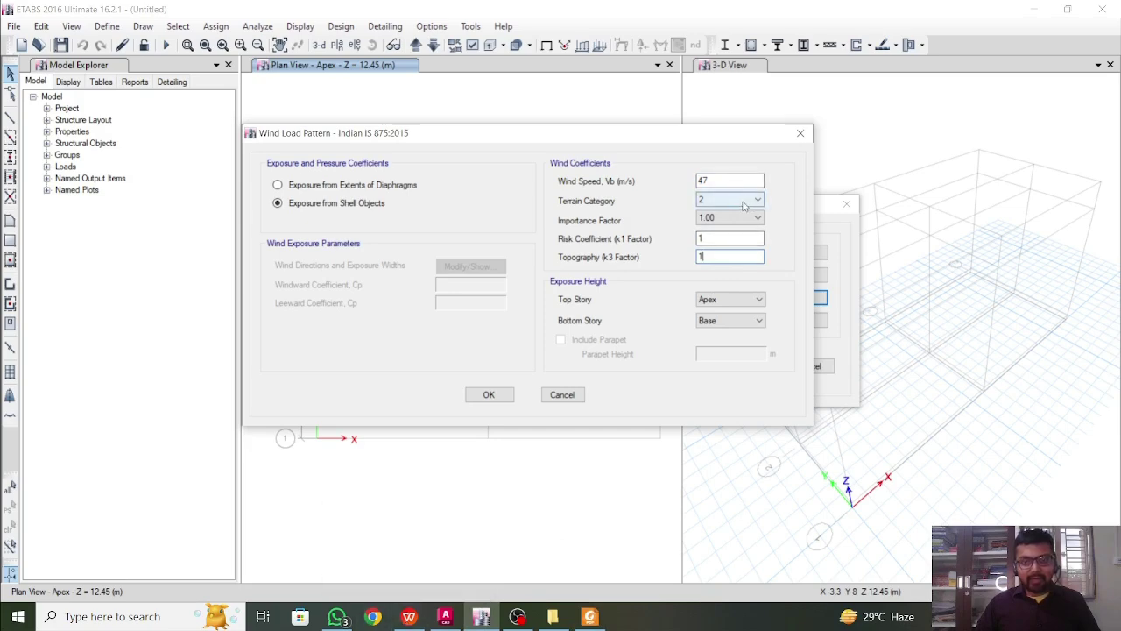
left_click(409, 617)
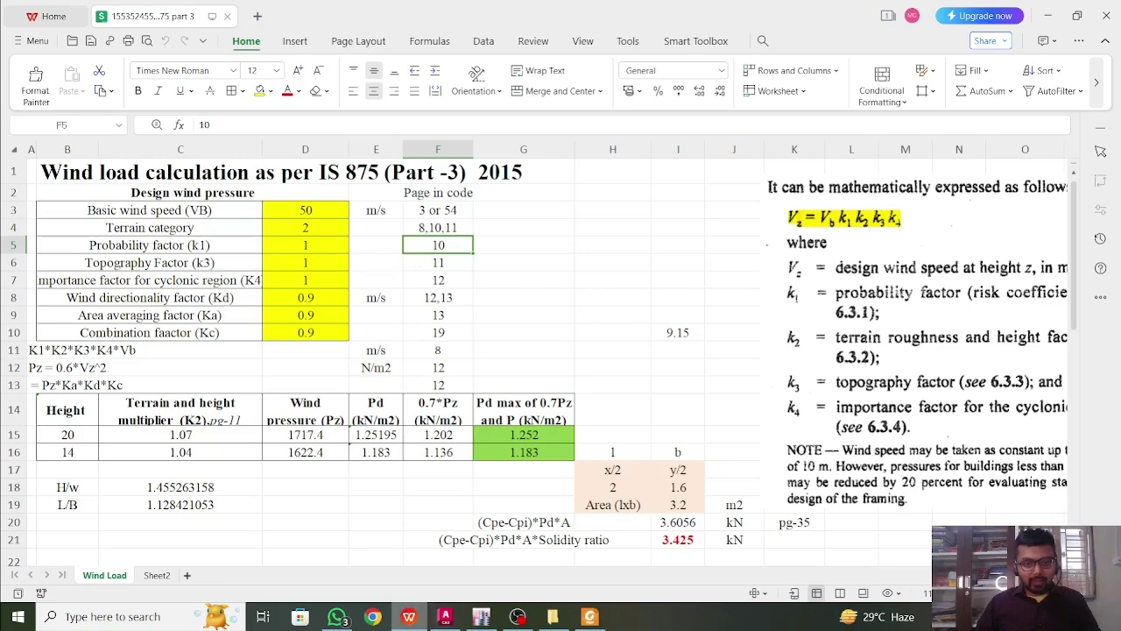
left_click(590, 616)
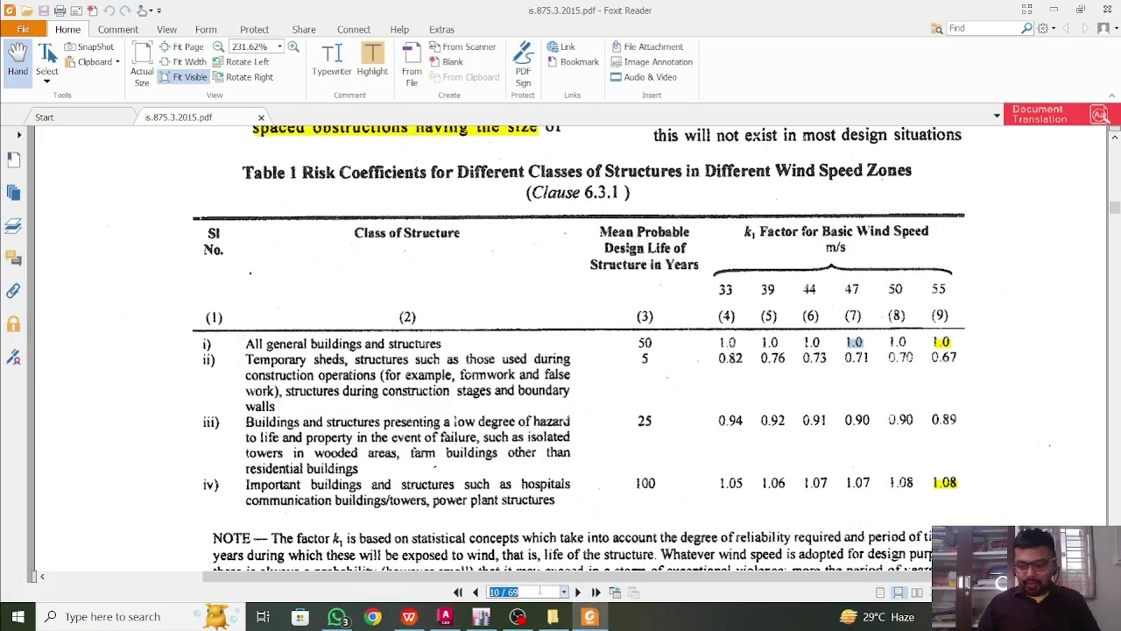
type("11")
key("Return")
scroll(560, 350, "down", 3)
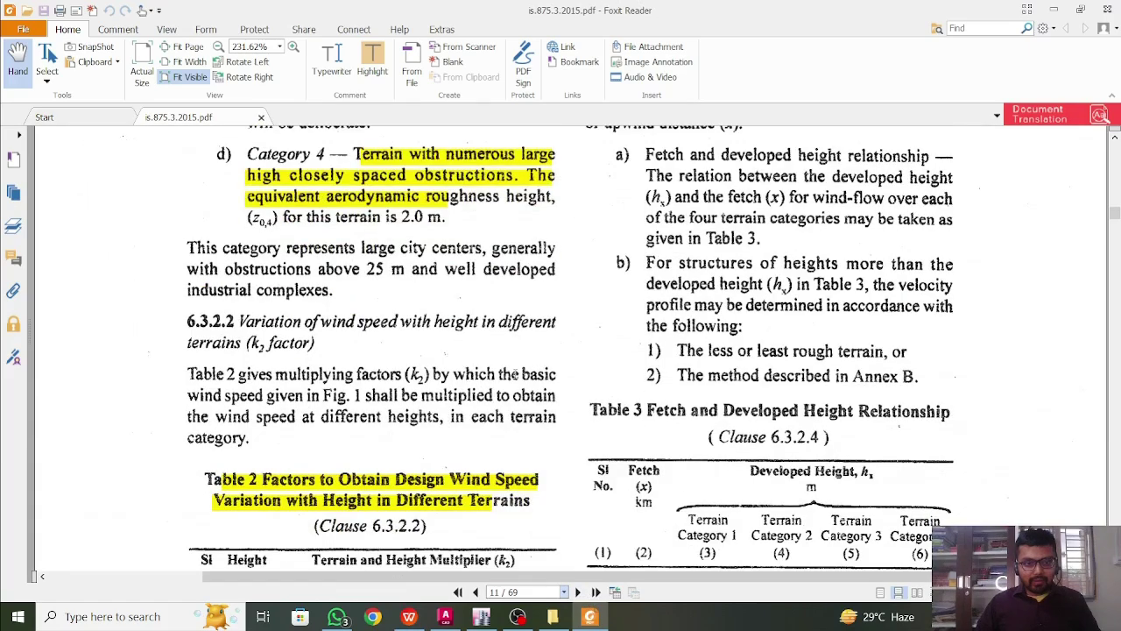
scroll(560, 350, "down", 3)
scroll(561, 351, "up", 3)
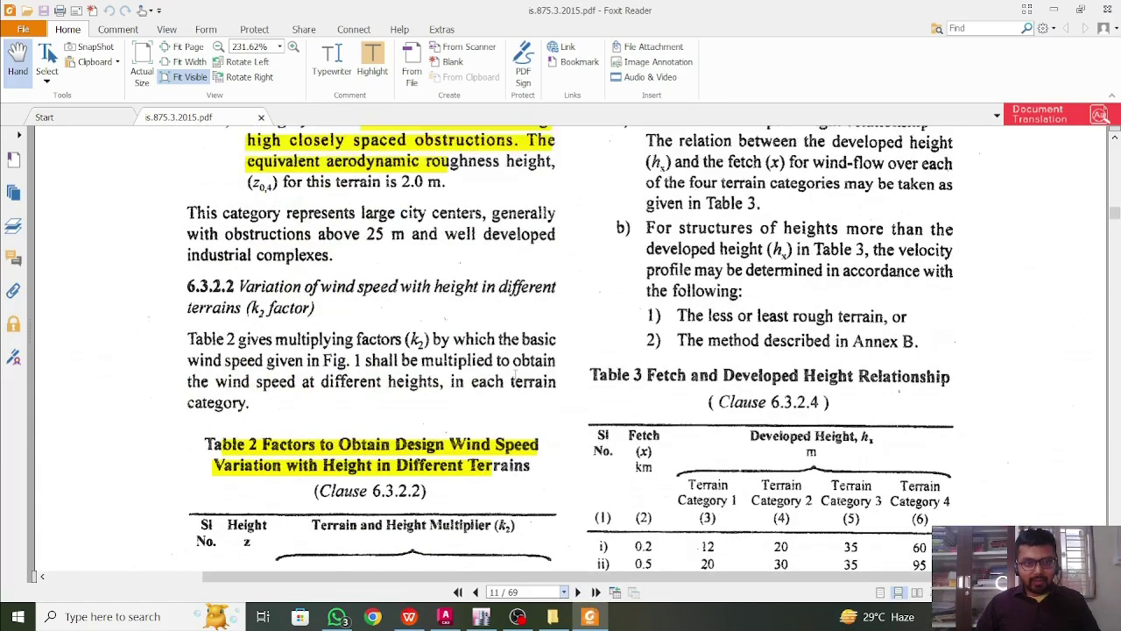
scroll(515, 377, "up", 2)
scroll(515, 377, "down", 5)
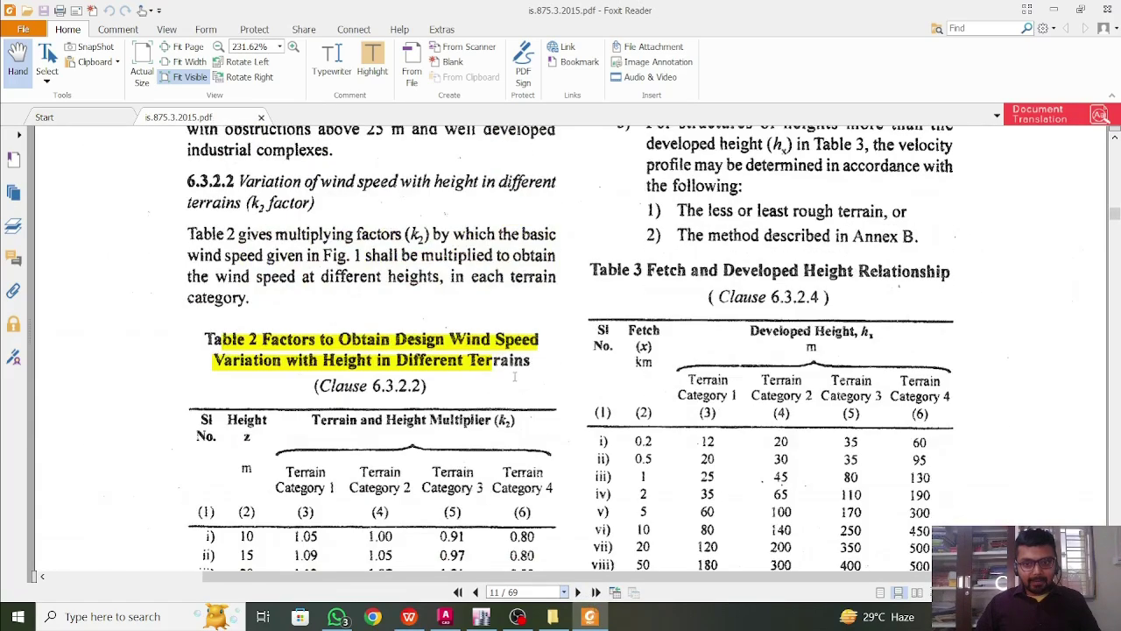
scroll(515, 376, "down", 1)
scroll(516, 377, "down", 10)
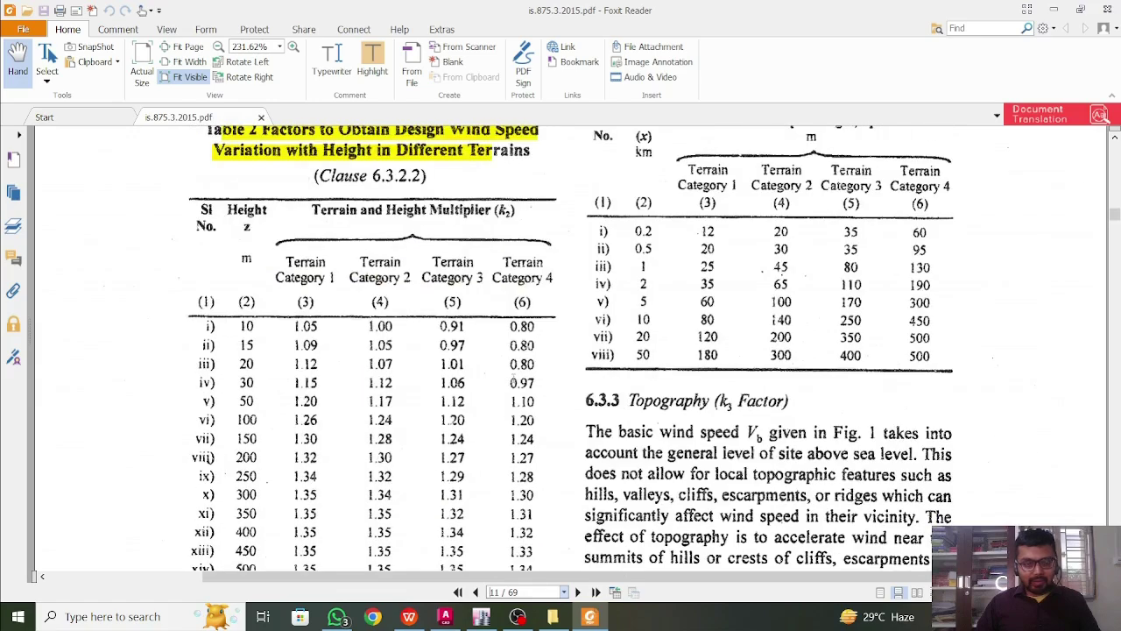
scroll(520, 381, "down", 3)
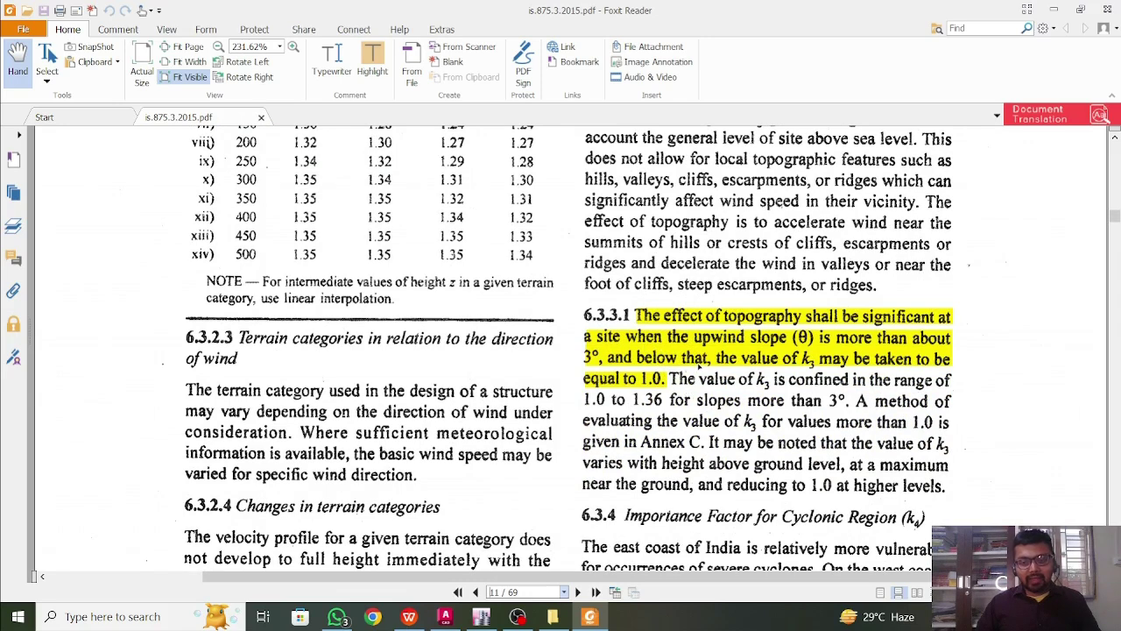
scroll(695, 366, "down", 2)
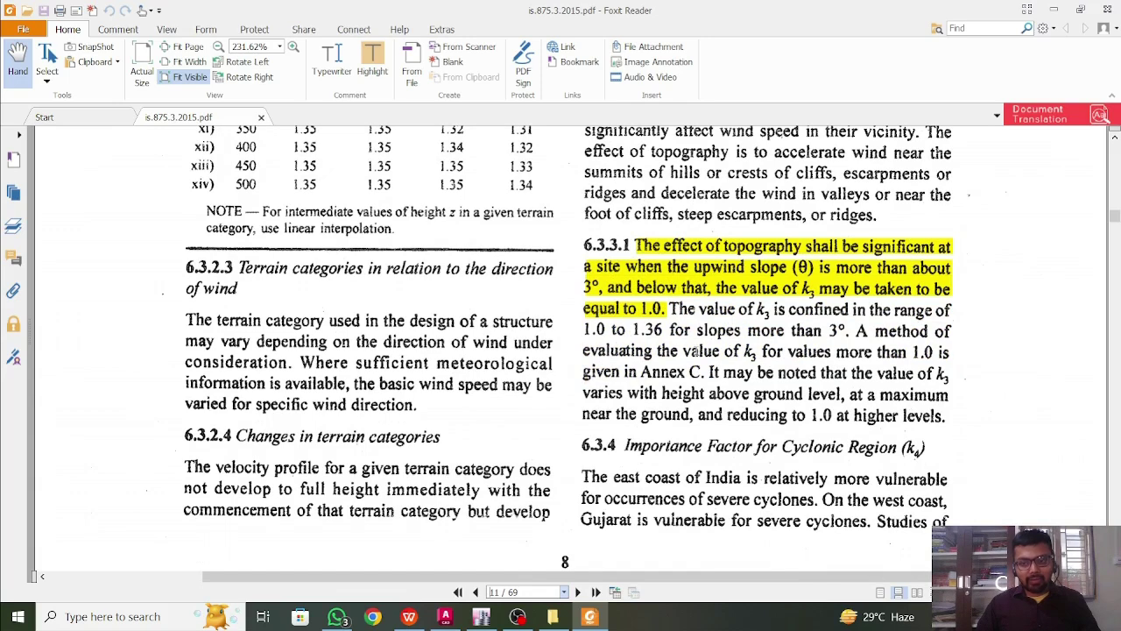
scroll(698, 351, "up", 2)
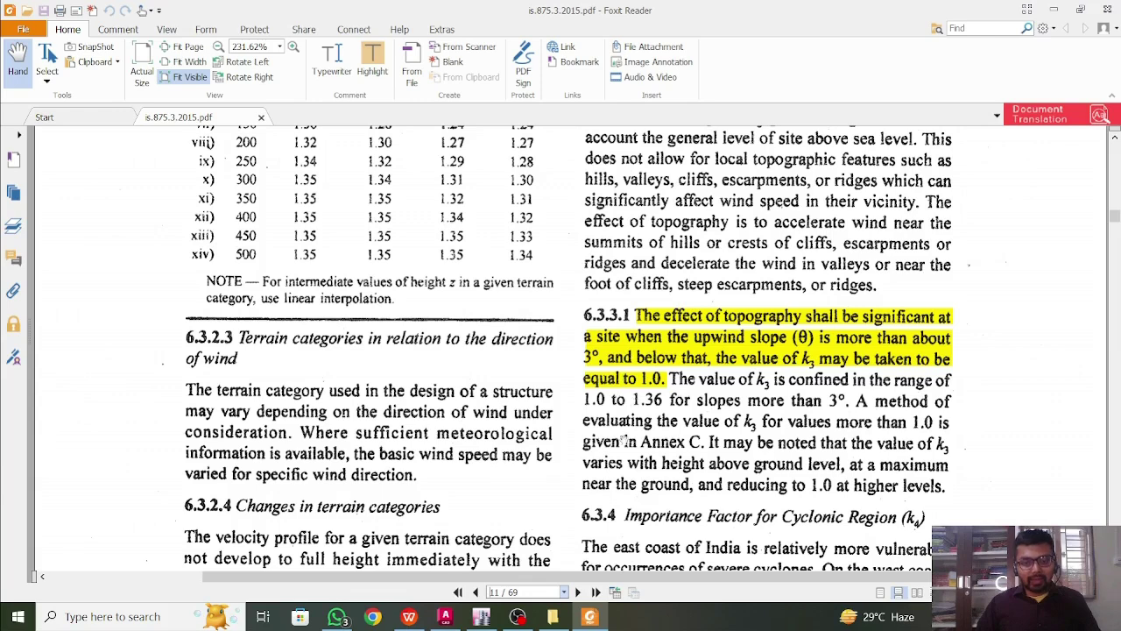
left_click(481, 617)
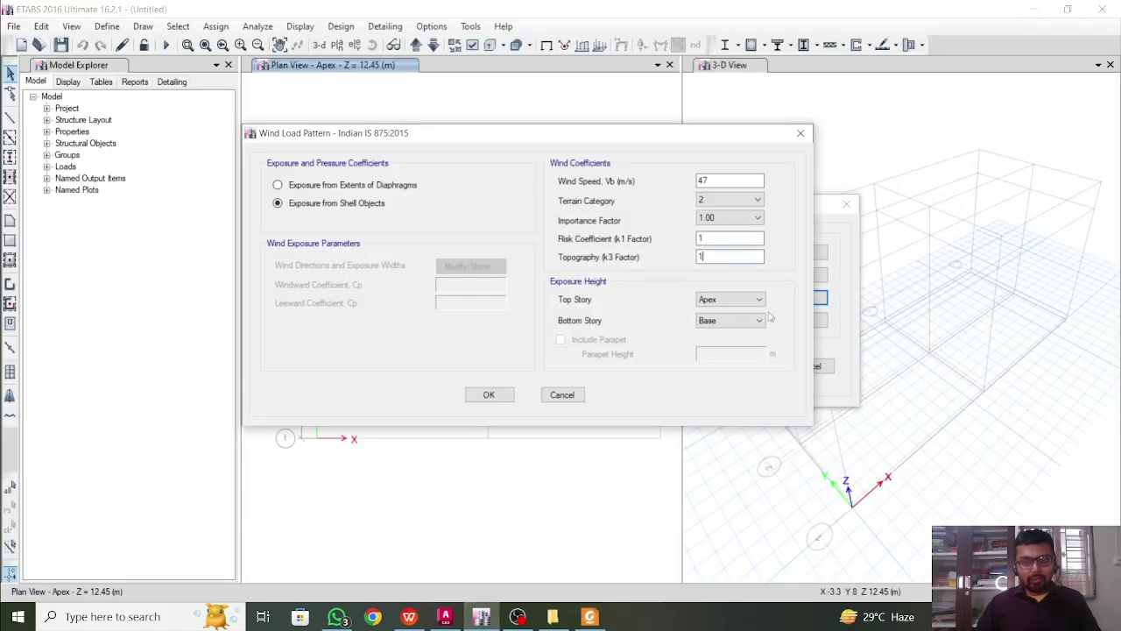
left_click(718, 257)
Step: Switch to the IS 875 PDF in Foxit Reader and examine the k2 terrain and height multipliers in Table 2 on page 11
left_click(590, 617)
scroll(511, 413, "up", 10)
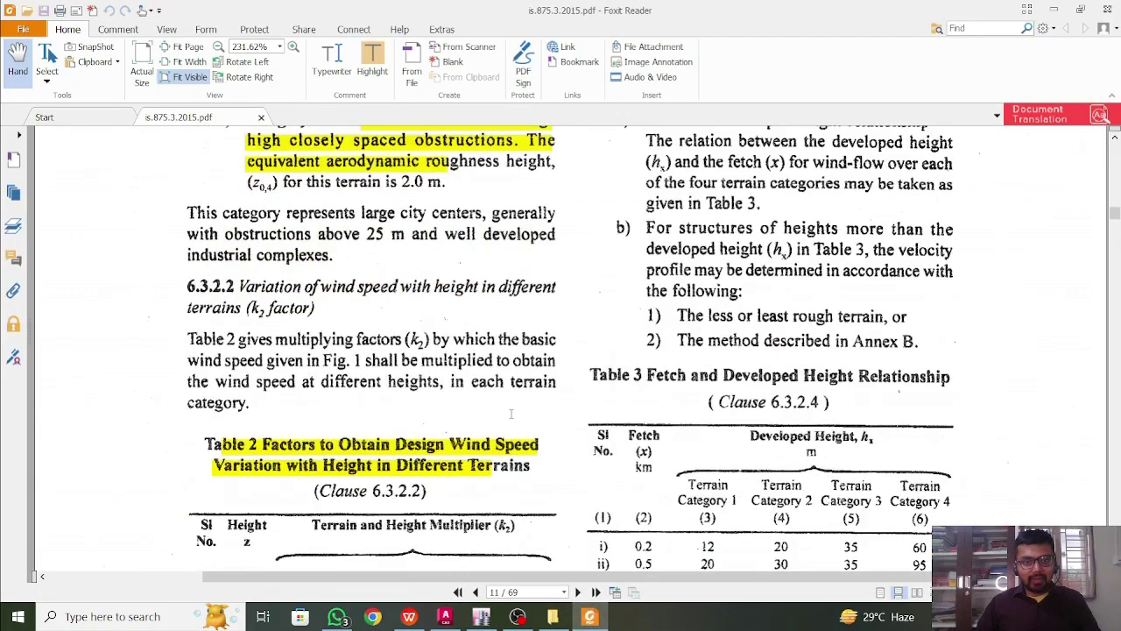
scroll(510, 414, "up", 1)
scroll(510, 414, "down", 10)
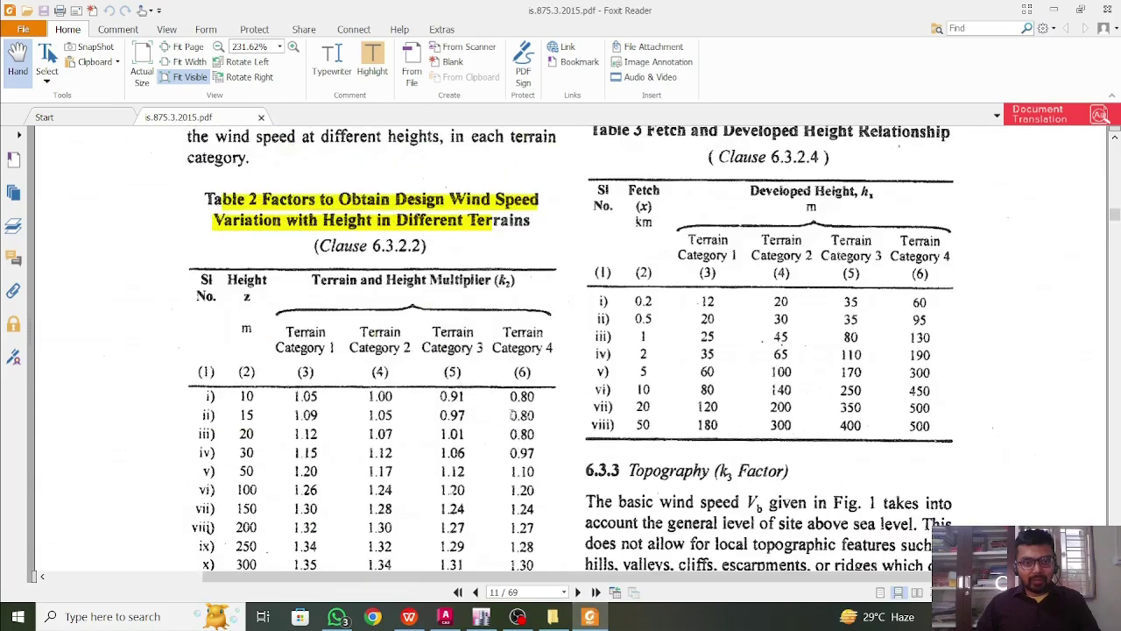
scroll(511, 413, "down", 3)
scroll(511, 414, "up", 10)
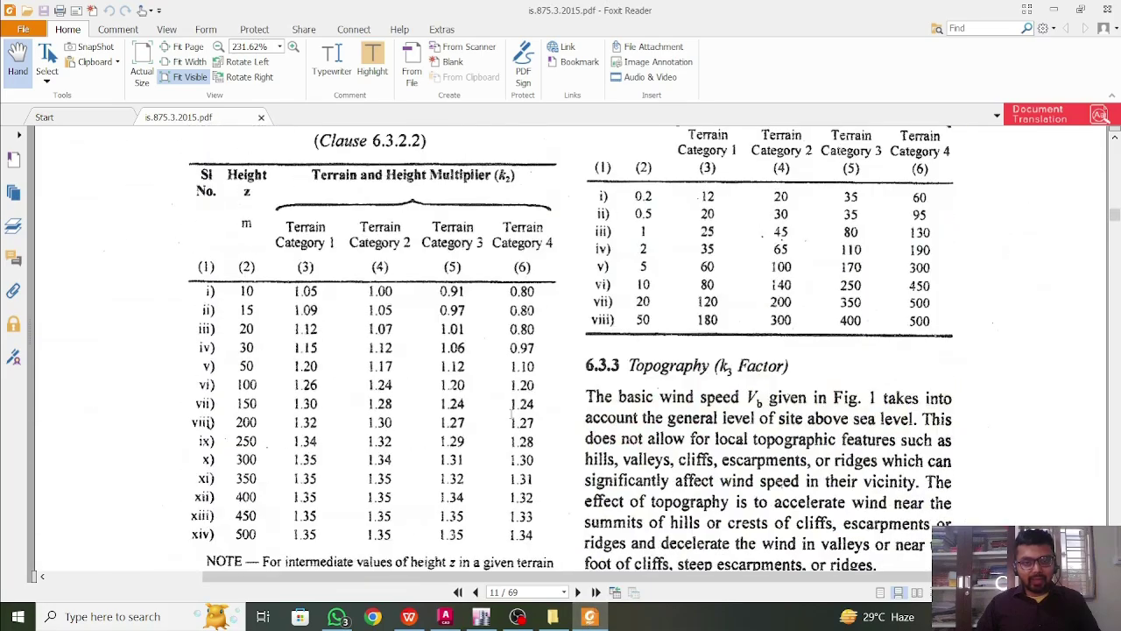
scroll(511, 413, "up", 5)
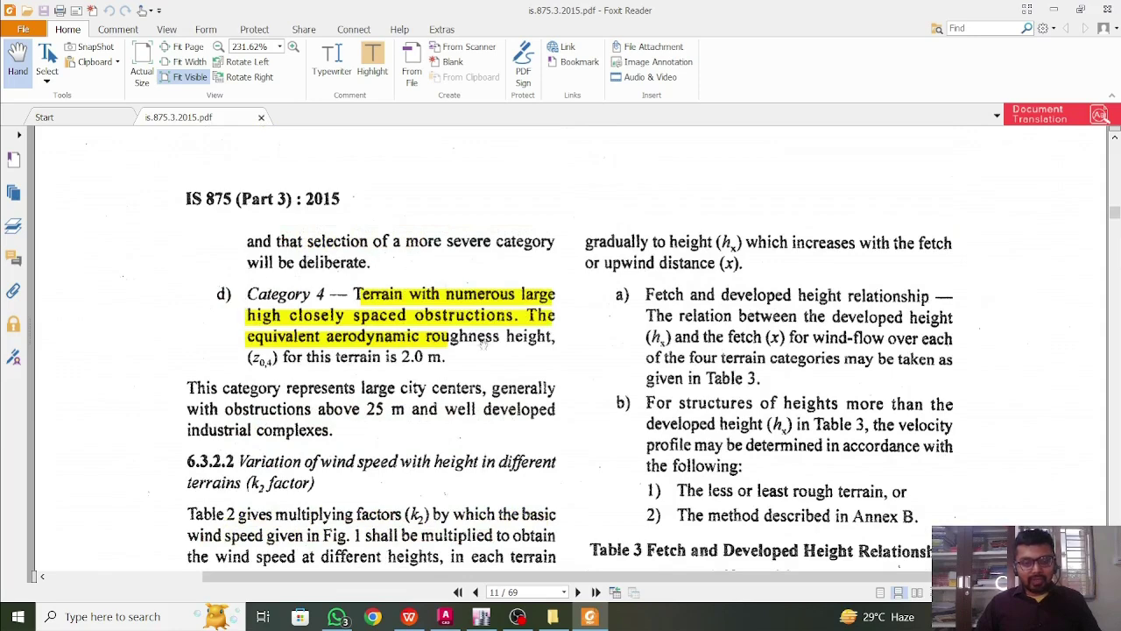
Step: Read the definitions of terrain categories 1 to 3 on pages 8 to 10 of the IS 875 PDF
scroll(393, 324, "up", 15)
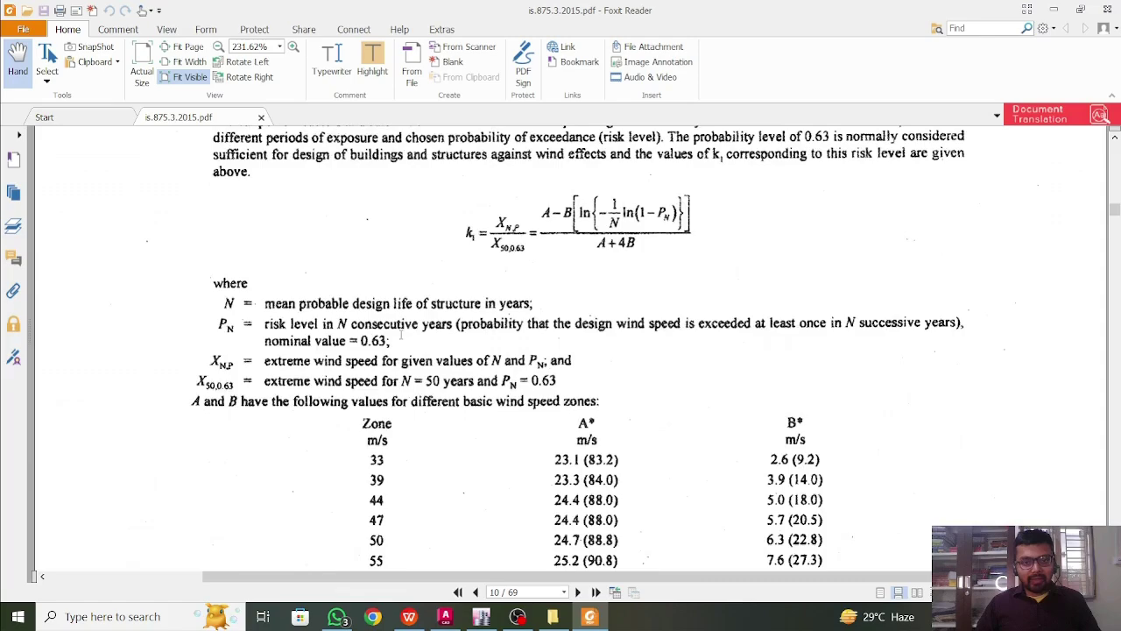
scroll(403, 337, "up", 6)
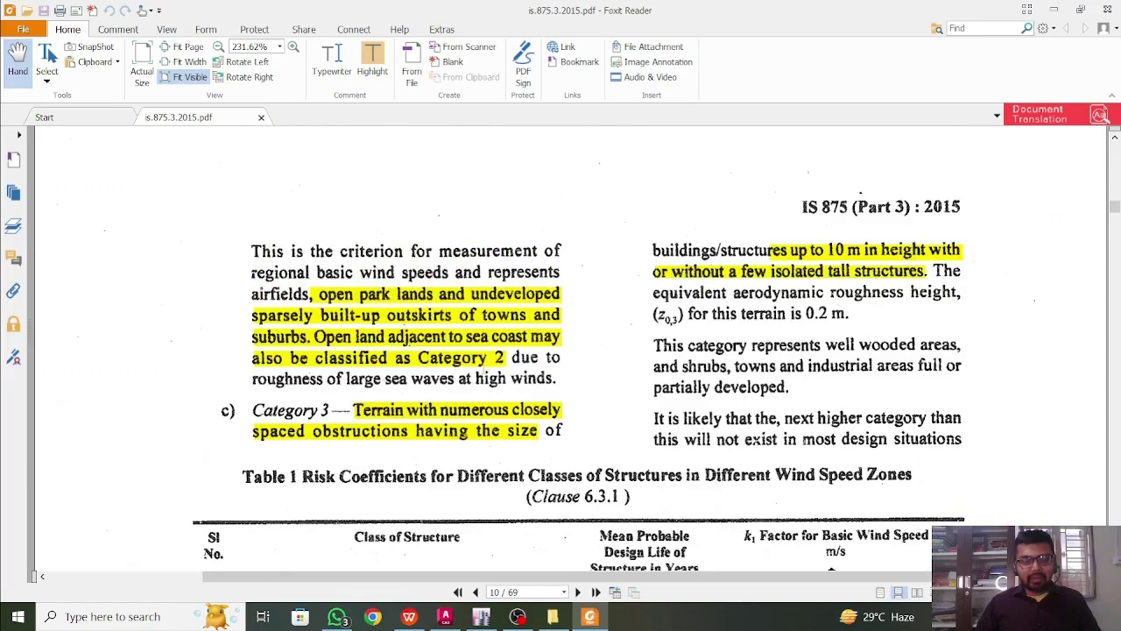
scroll(493, 375, "up", 15)
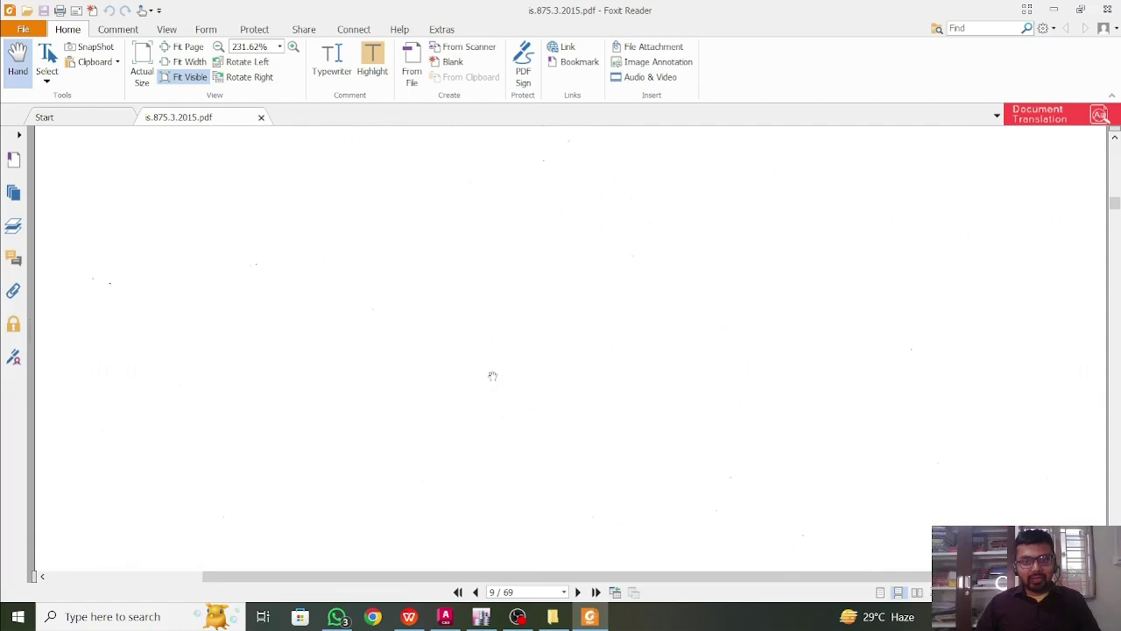
scroll(492, 375, "up", 10)
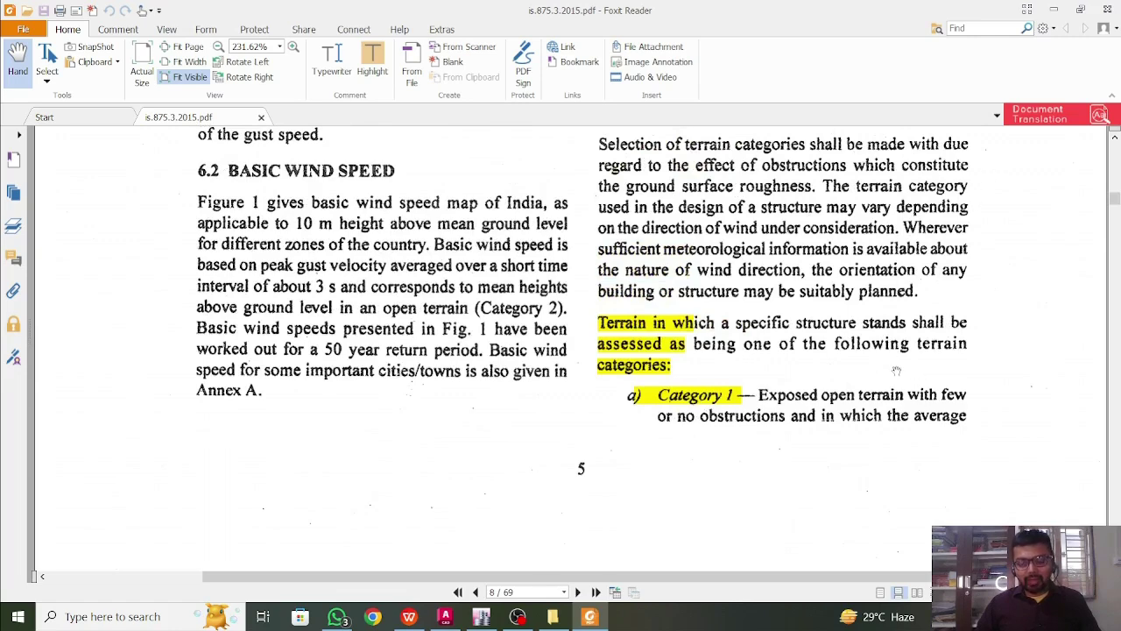
scroll(897, 371, "down", 3)
scroll(873, 281, "down", 6)
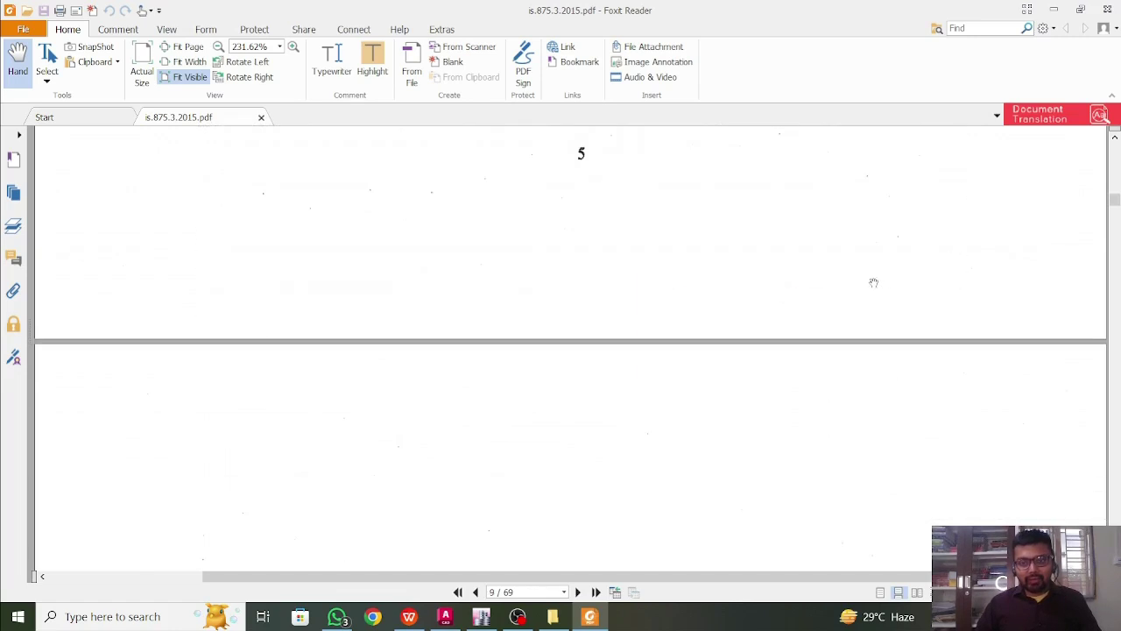
scroll(873, 282, "down", 6)
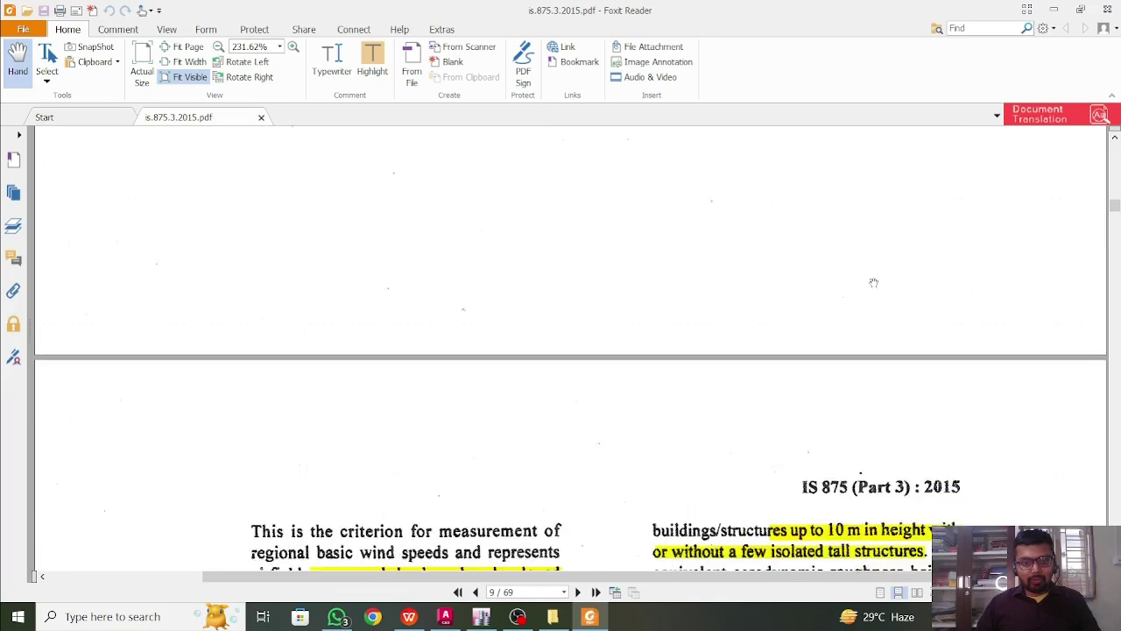
scroll(456, 345, "down", 1)
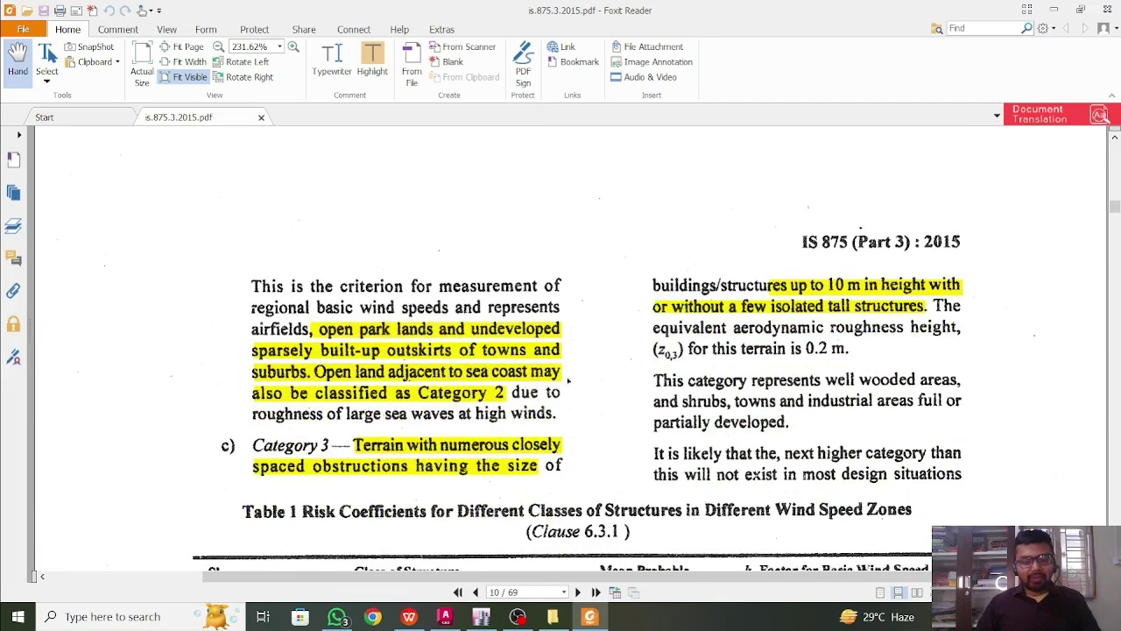
scroll(457, 345, "down", 1)
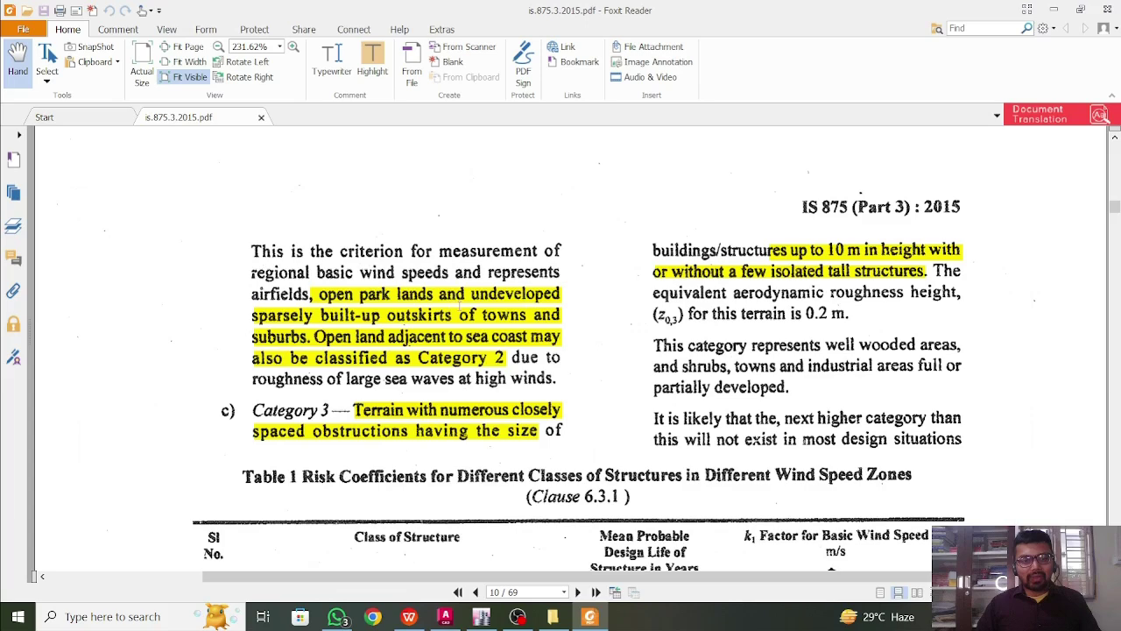
scroll(523, 304, "up", 10)
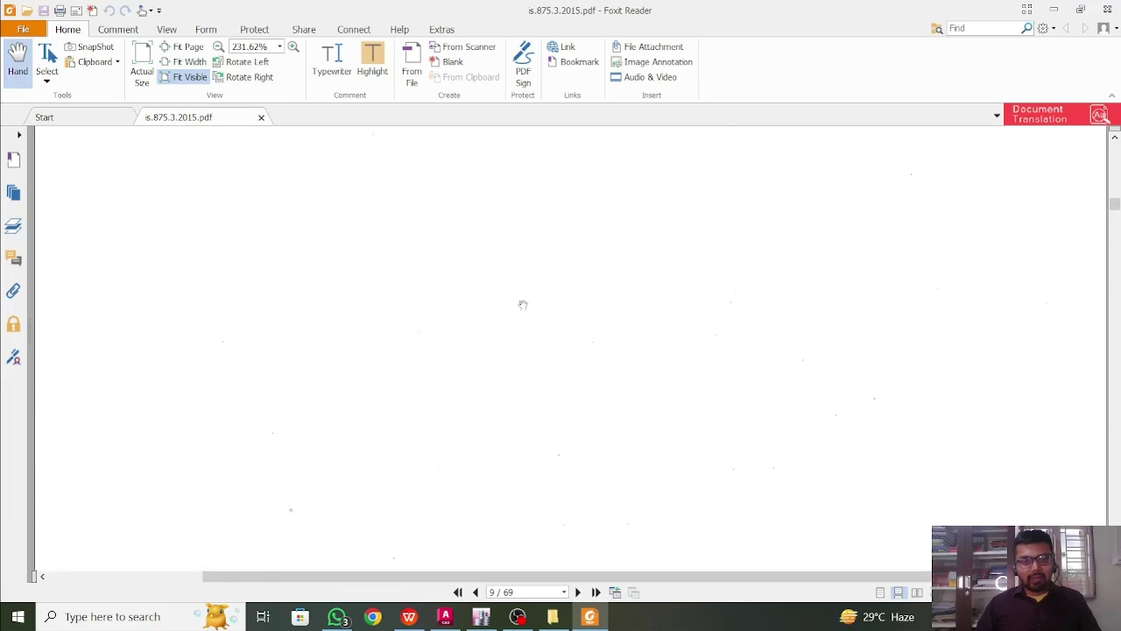
Step: Switch back to ETABS, set the terrain category of the 90 WL wind load to 1, and accept its settings
left_click(481, 616)
left_click(738, 201)
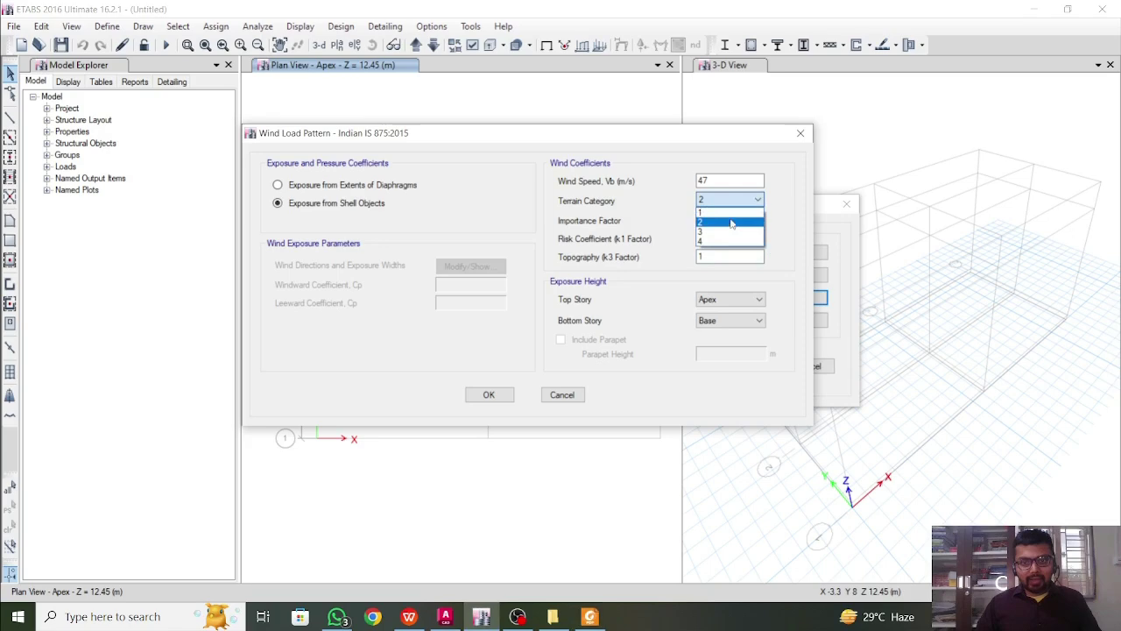
left_click(732, 213)
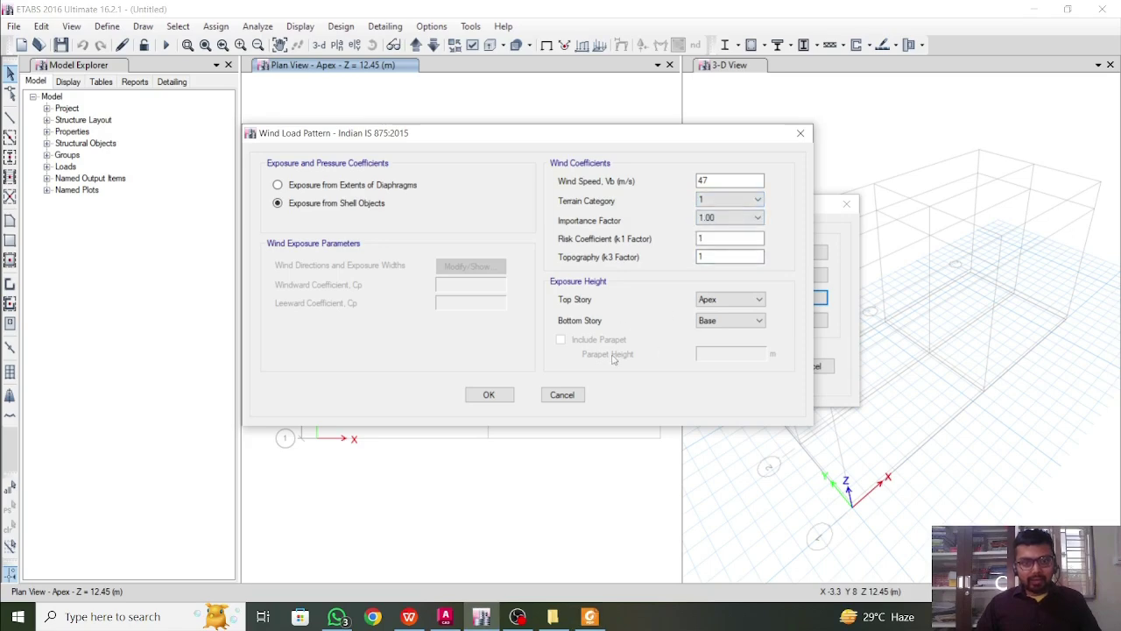
left_click(489, 395)
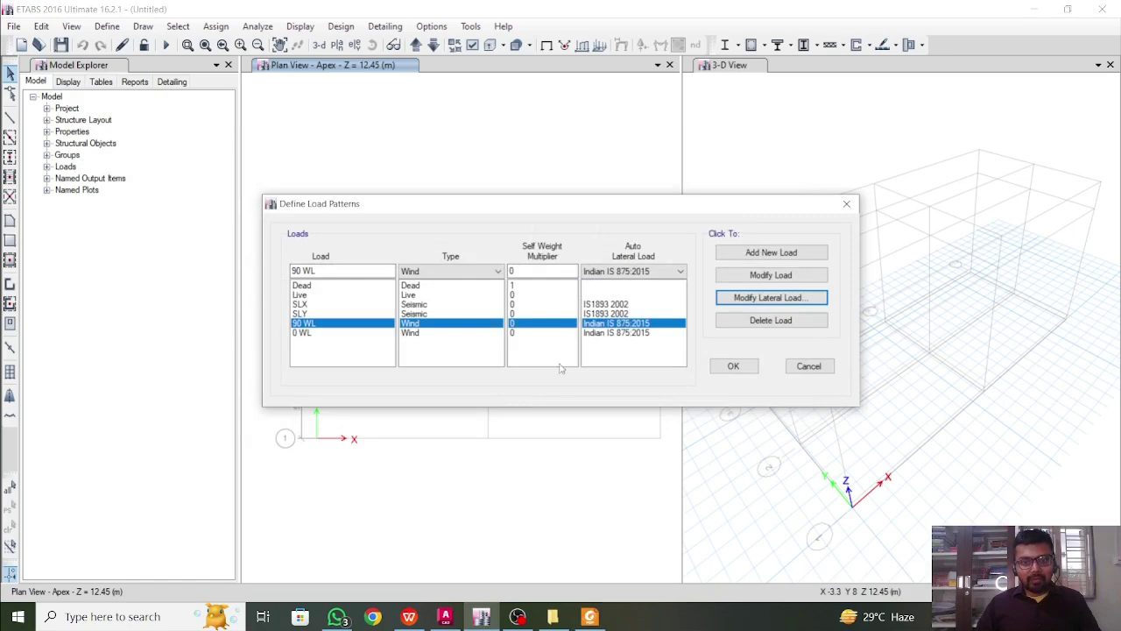
Step: For the 0 WL pattern's IS 875:2015 lateral load, set the wind speed to 47 m/s and the terrain category to 1
left_click(306, 333)
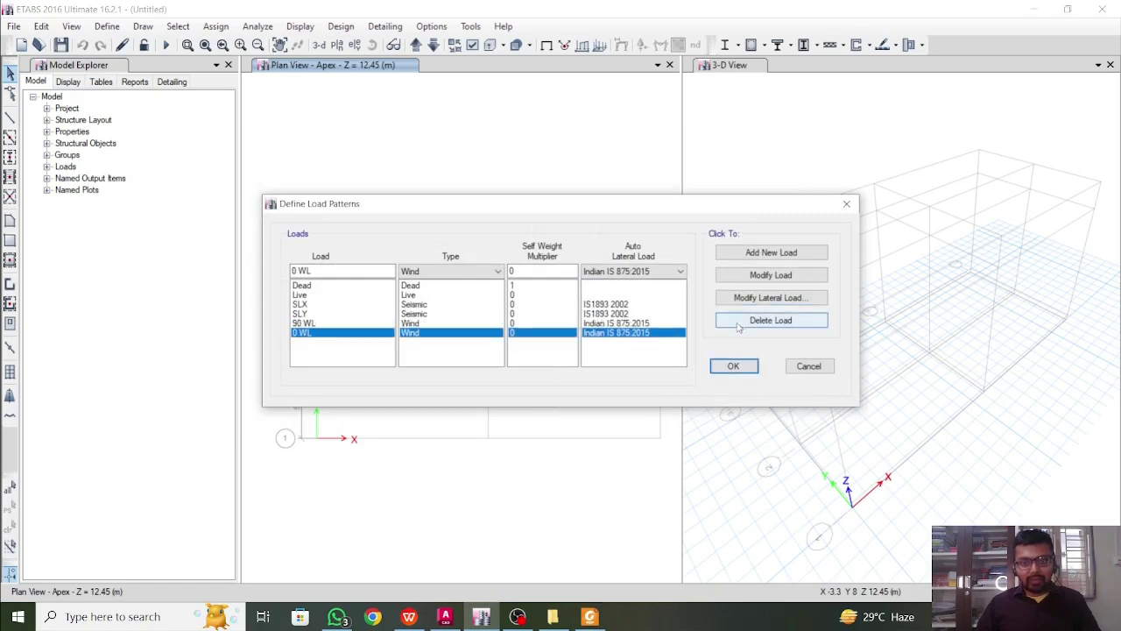
left_click(755, 300)
double_click(761, 206)
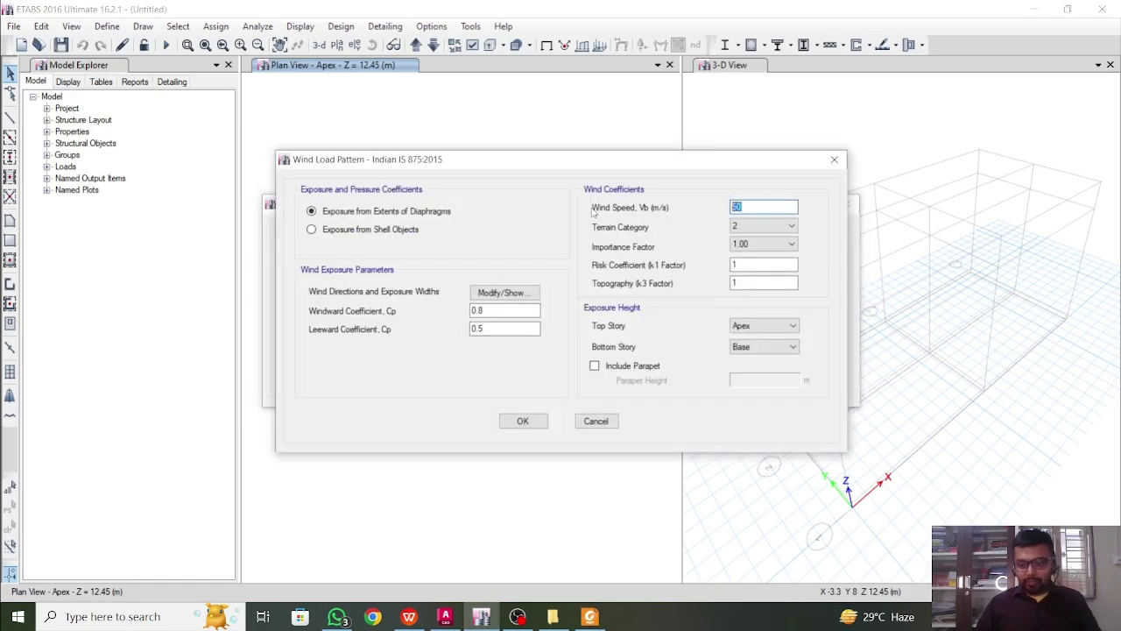
type("47")
left_click(784, 223)
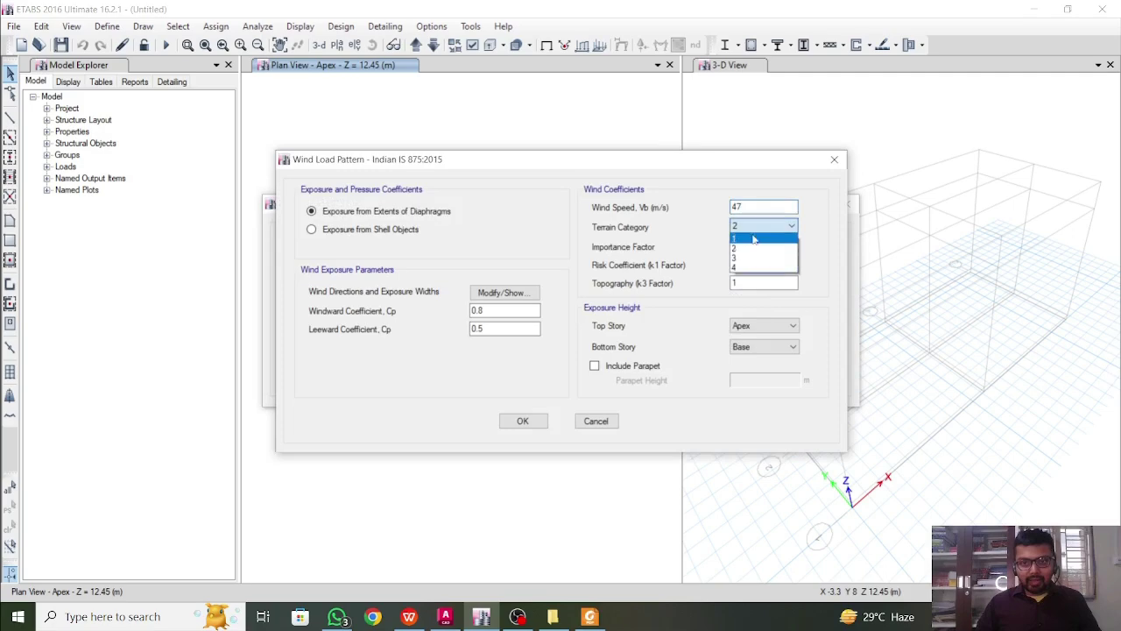
left_click(751, 243)
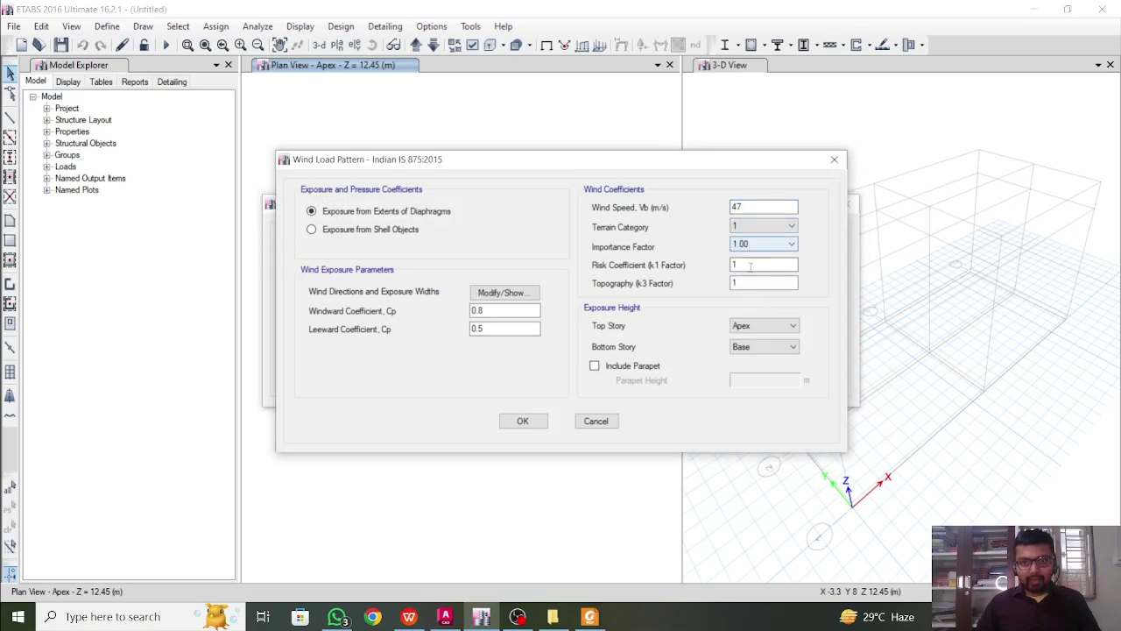
left_click(749, 280)
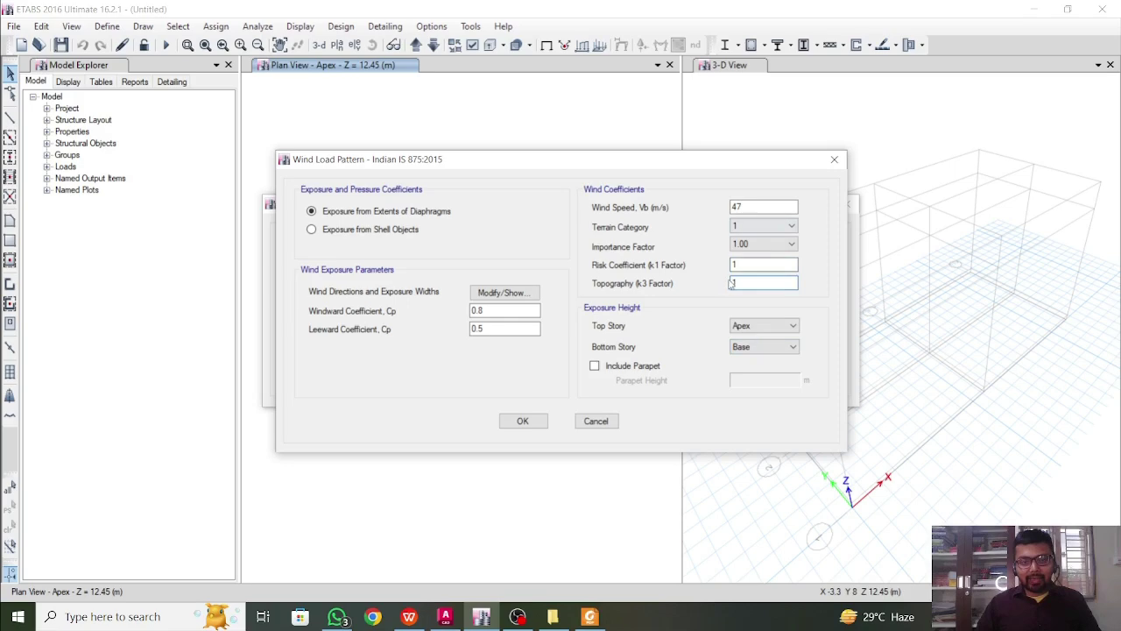
Step: Set the 0 WL wind load to exposure from shell objects and accept the load pattern definitions
left_click(764, 347)
left_click(753, 371)
left_click(371, 229)
left_click(523, 421)
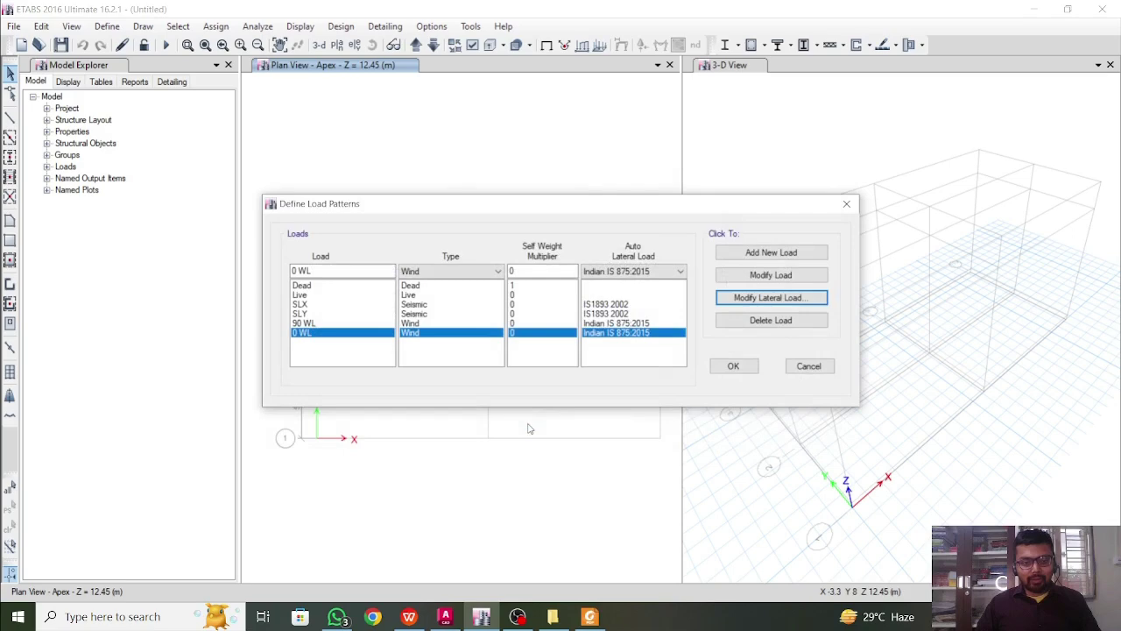
left_click(733, 367)
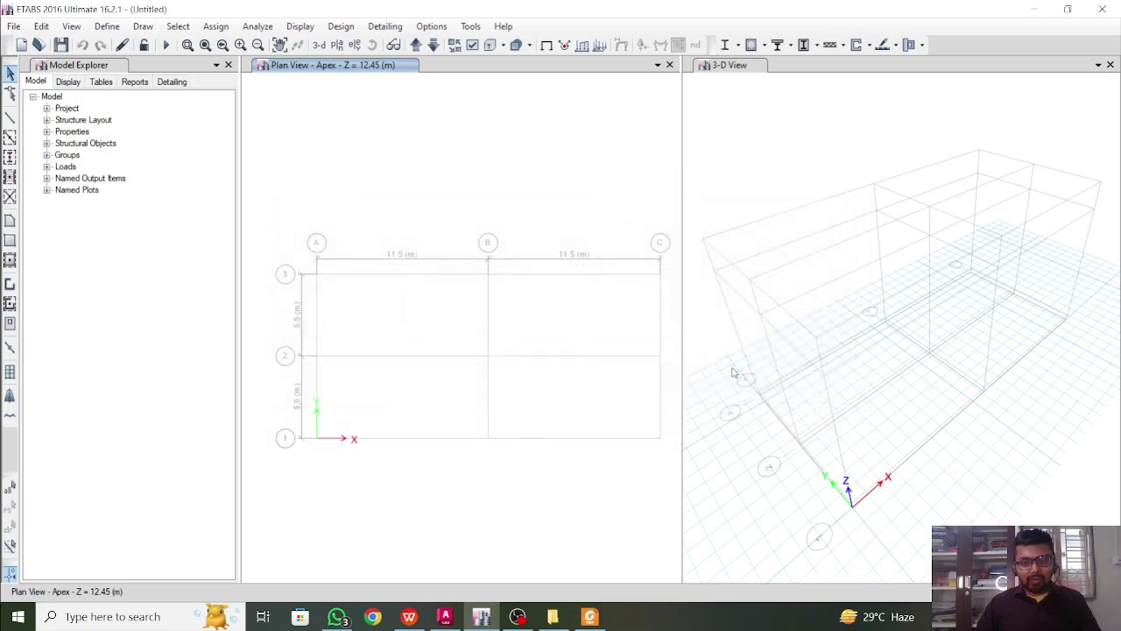
Step: Review the defined load patterns with their types and auto lateral load codes, and close the list
left_click(104, 28)
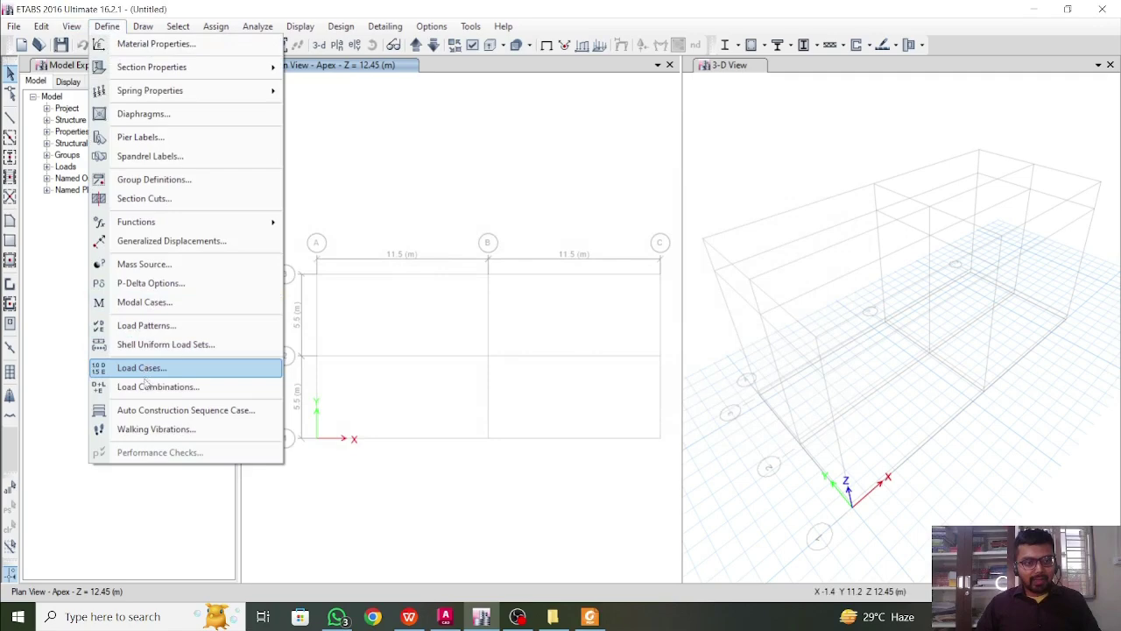
left_click(147, 325)
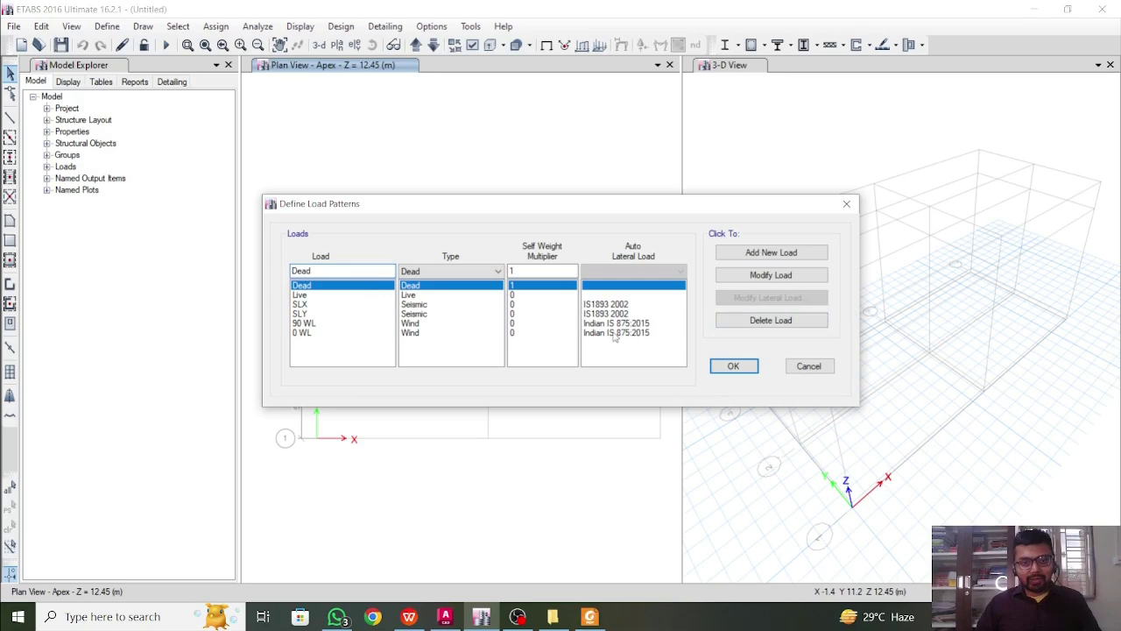
left_click(732, 368)
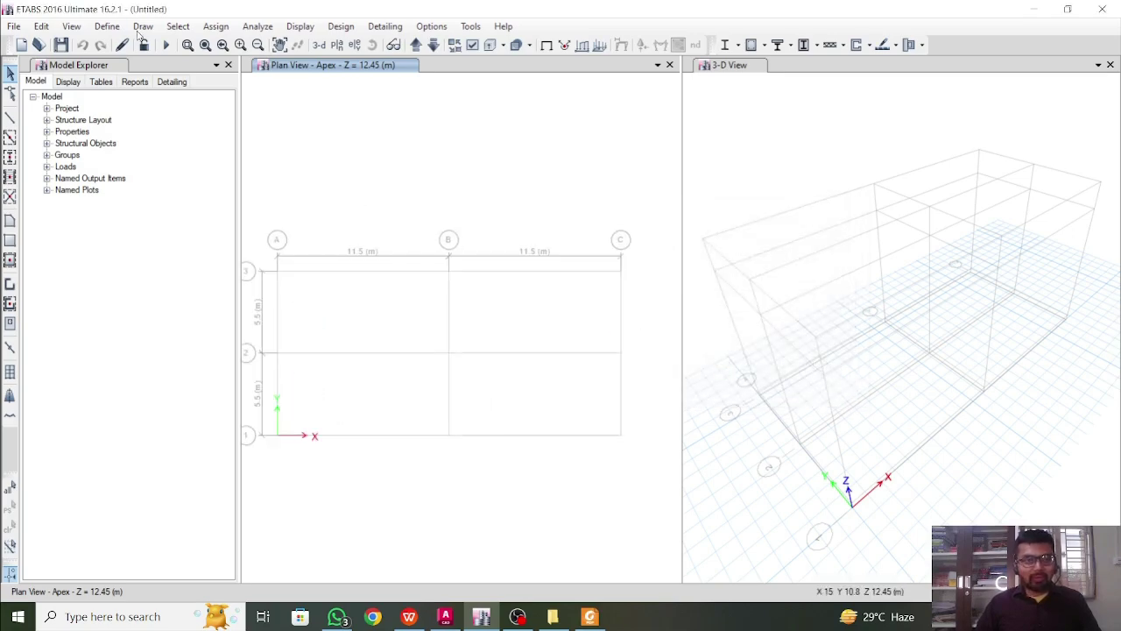
left_click(105, 28)
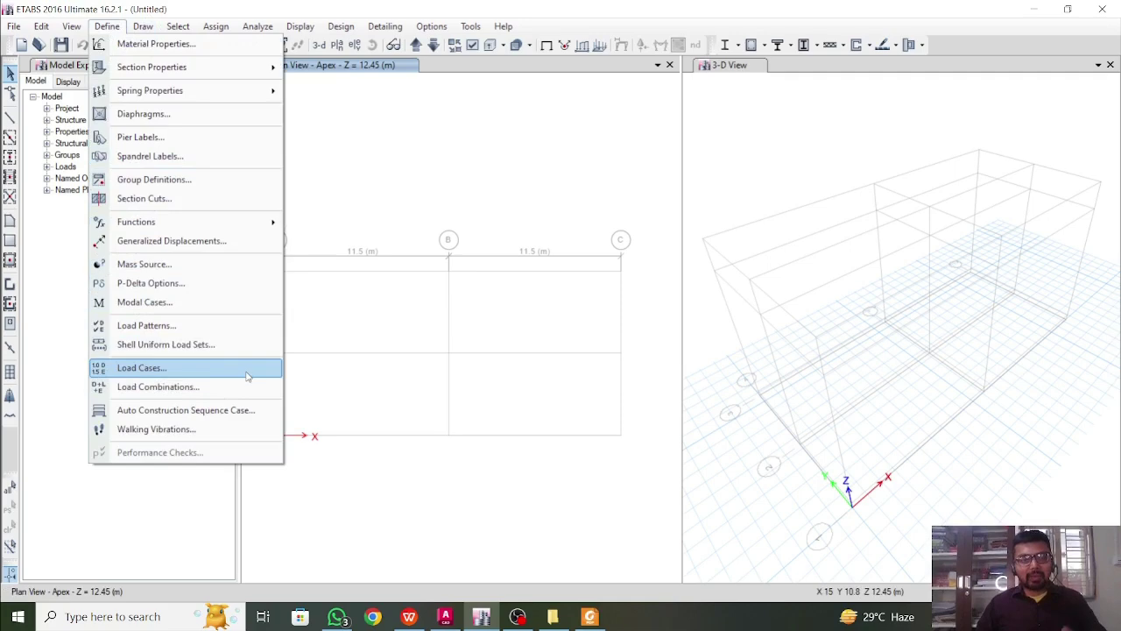
left_click(107, 26)
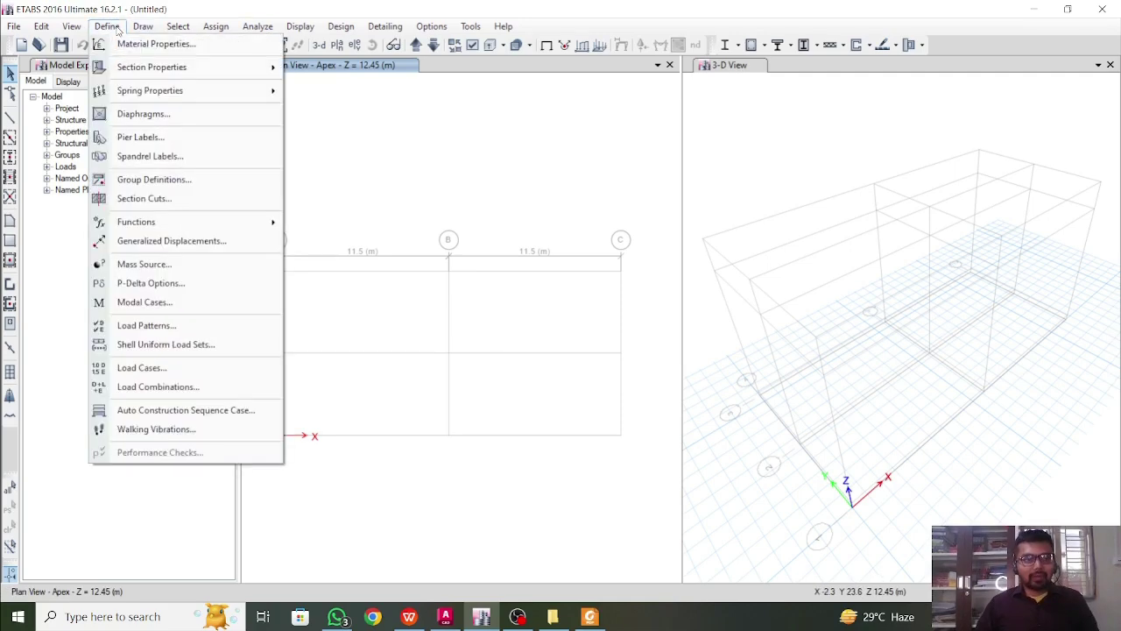
left_click(314, 179)
middle_click_drag(420, 302, 445, 290)
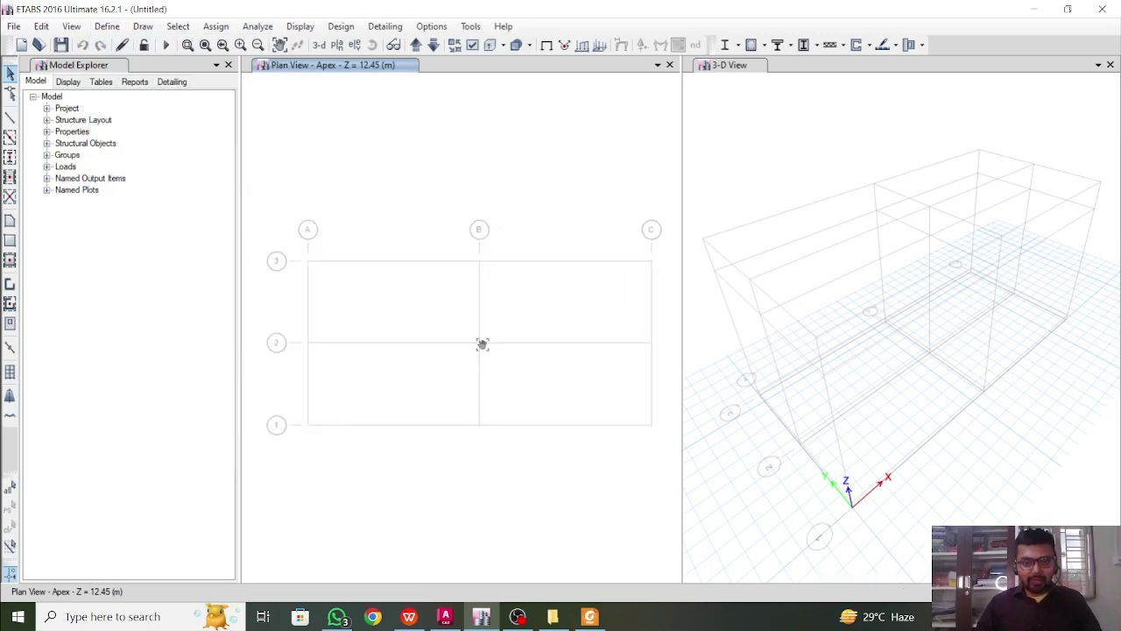
middle_click_drag(769, 371, 793, 397)
middle_click_drag(573, 398, 572, 371)
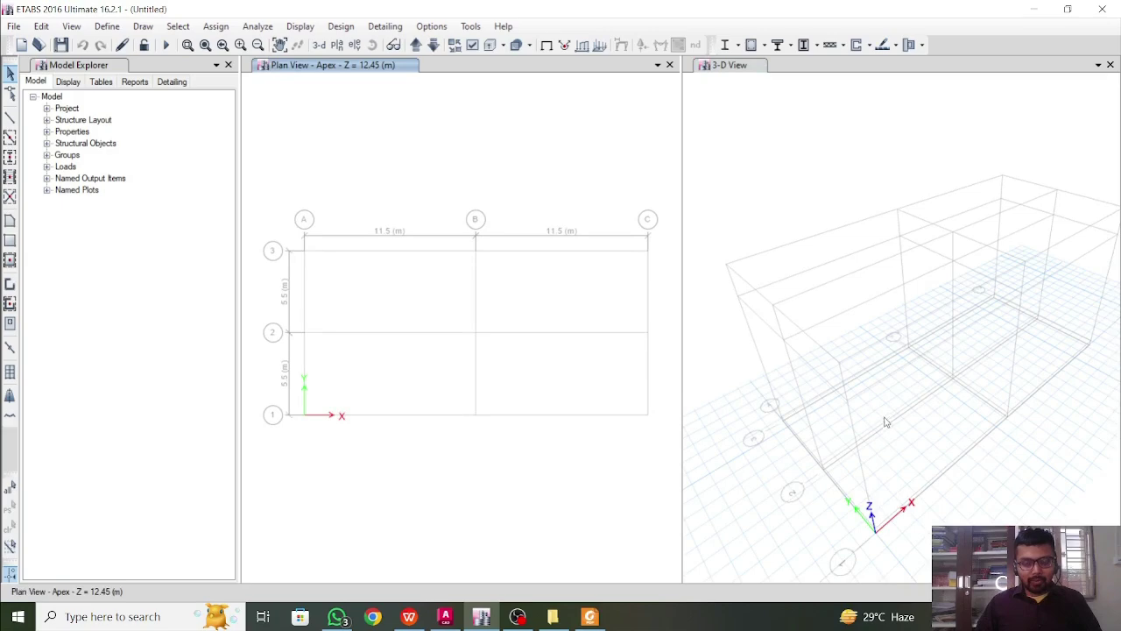
scroll(885, 422, "down", 5)
scroll(889, 427, "up", 5)
middle_click_drag(890, 430, 900, 441)
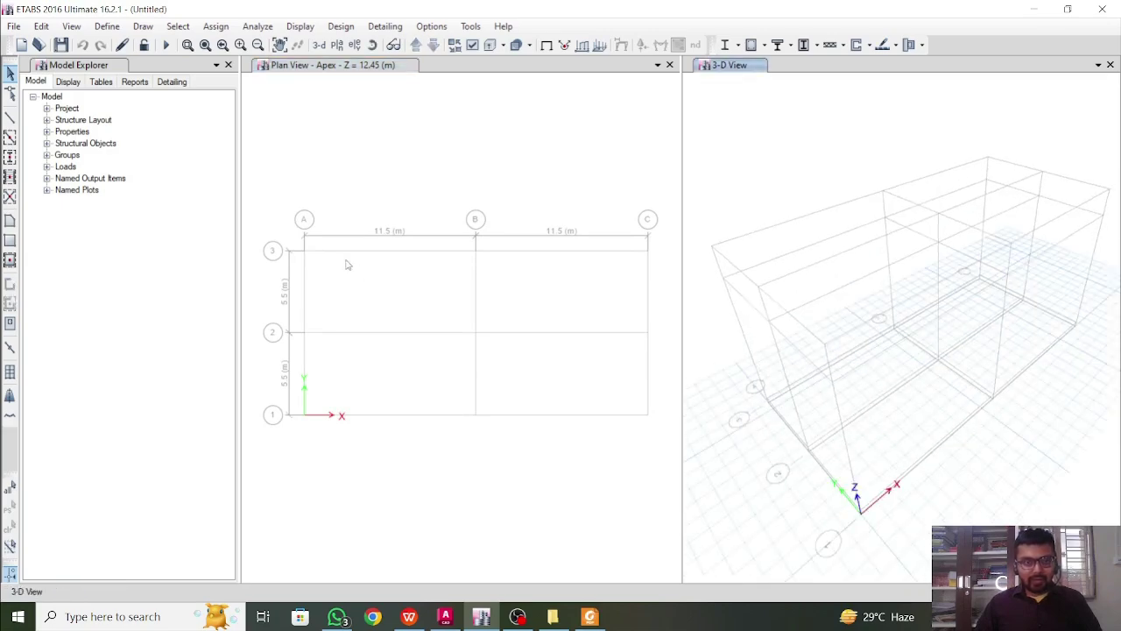
Step: On the PL plan at Z = 0.45 m, quick-draw ISMB450 columns at all intersections of grids A to C and 1 to 3
left_click(359, 64)
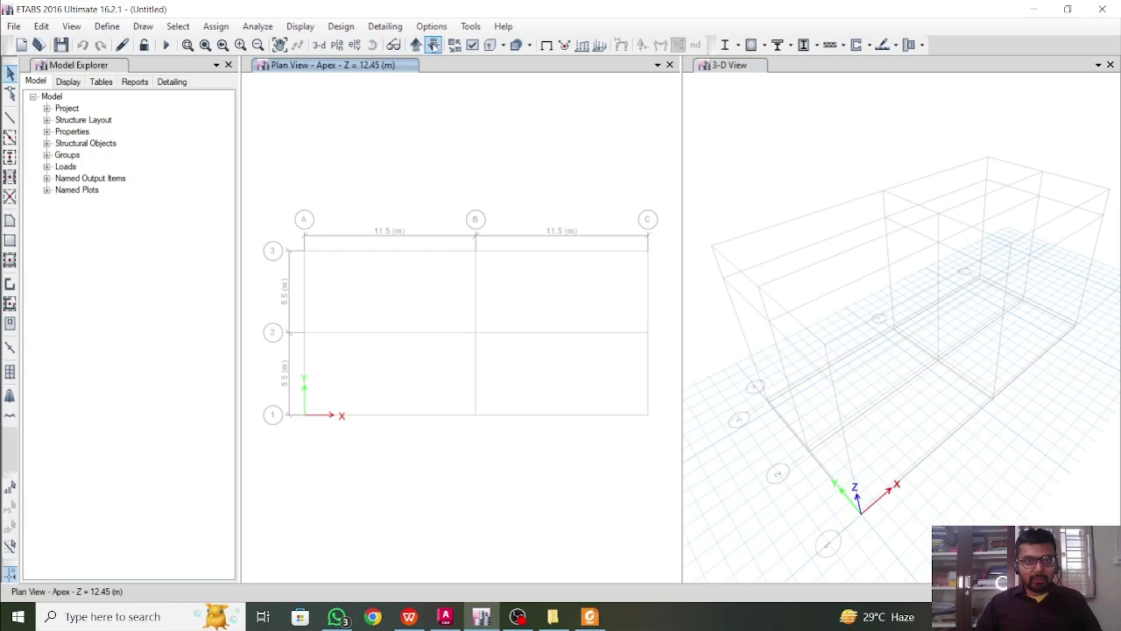
left_click(433, 44)
left_click(433, 44)
left_click(433, 45)
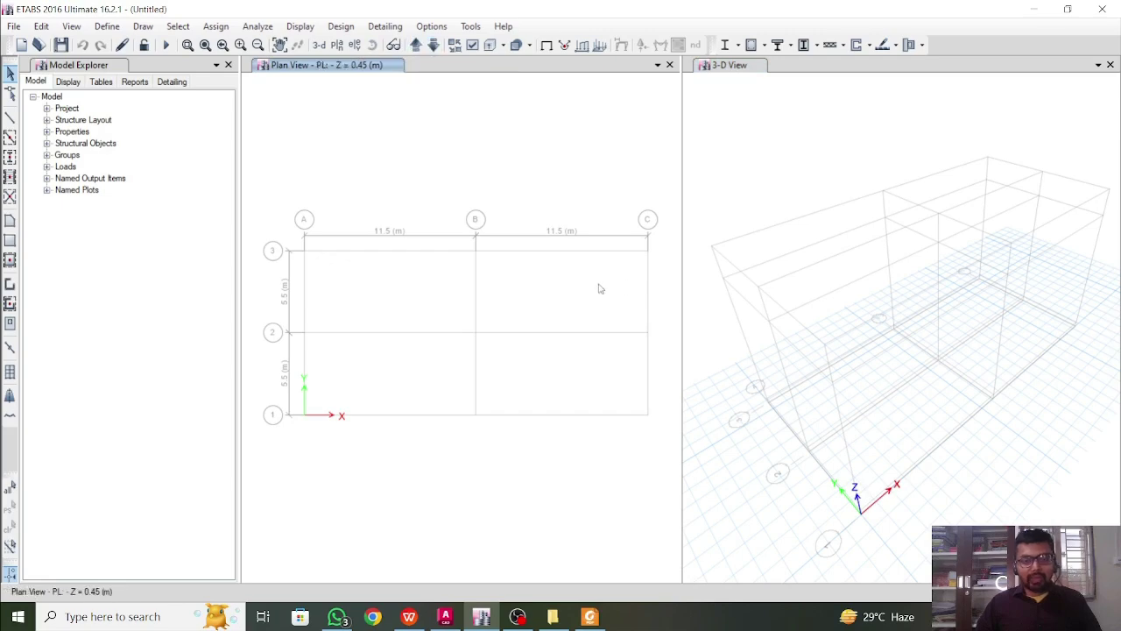
left_click_drag(278, 205, 657, 478)
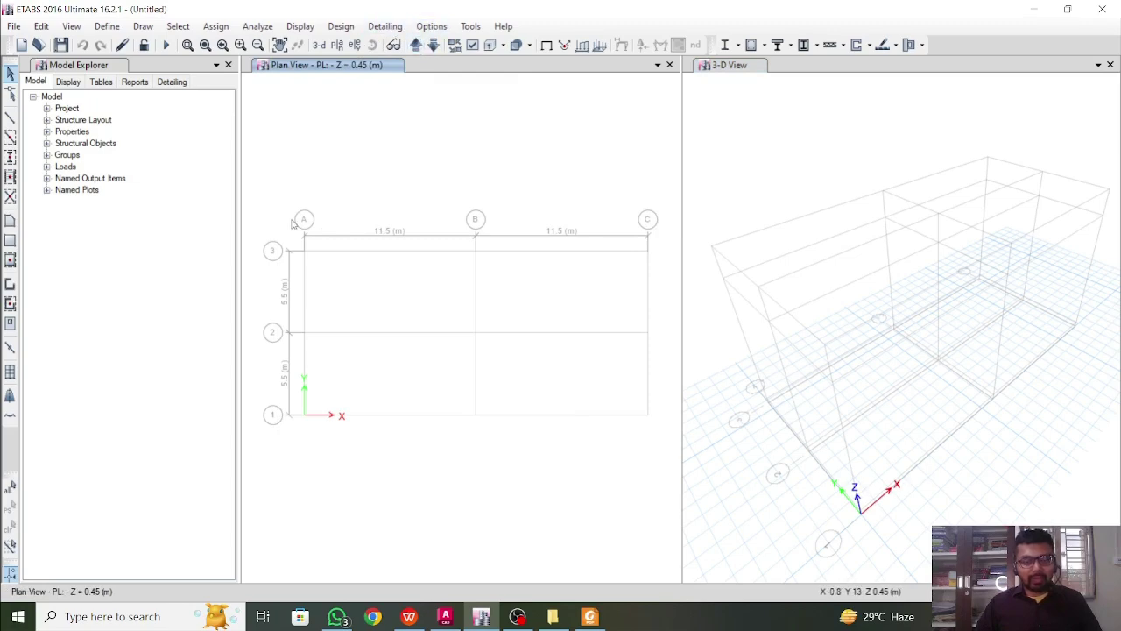
left_click(10, 157)
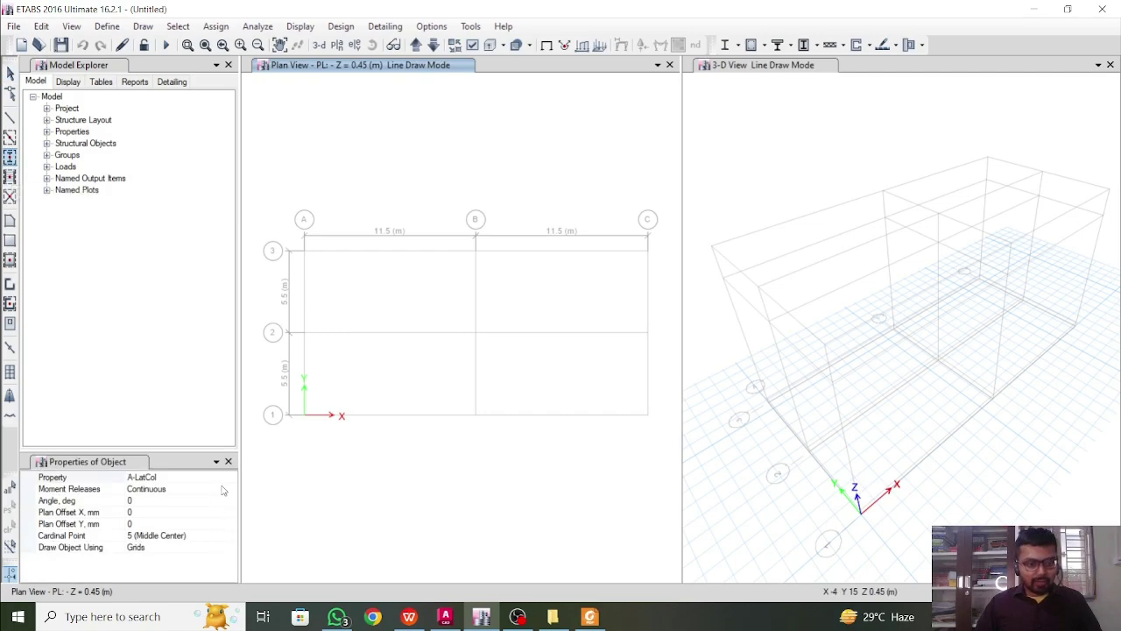
left_click(230, 478)
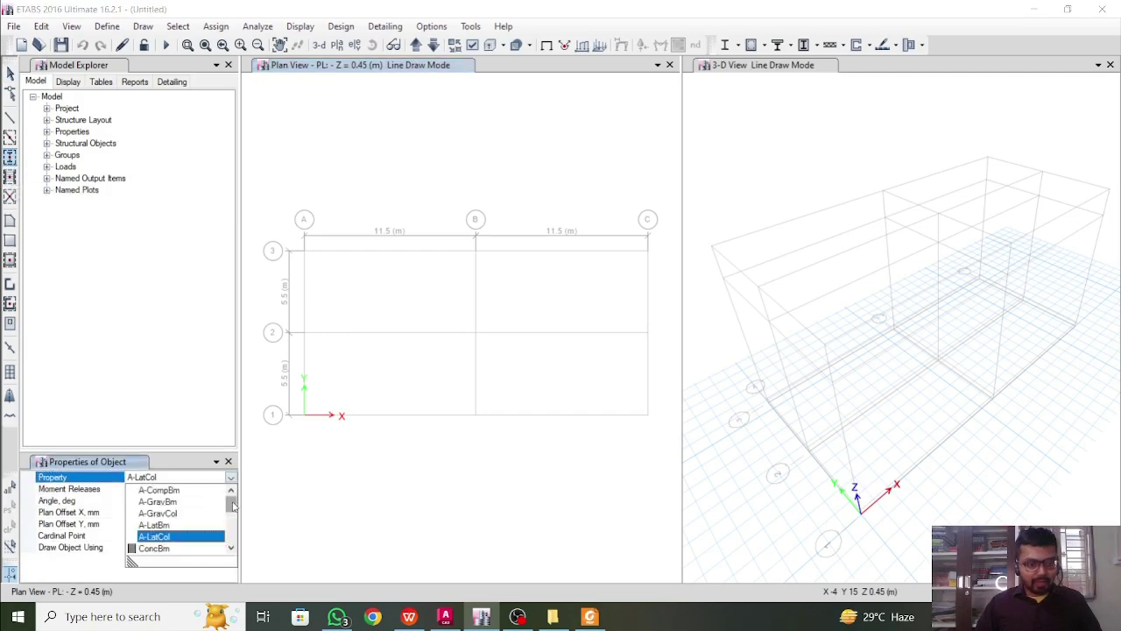
left_click_drag(233, 505, 233, 528)
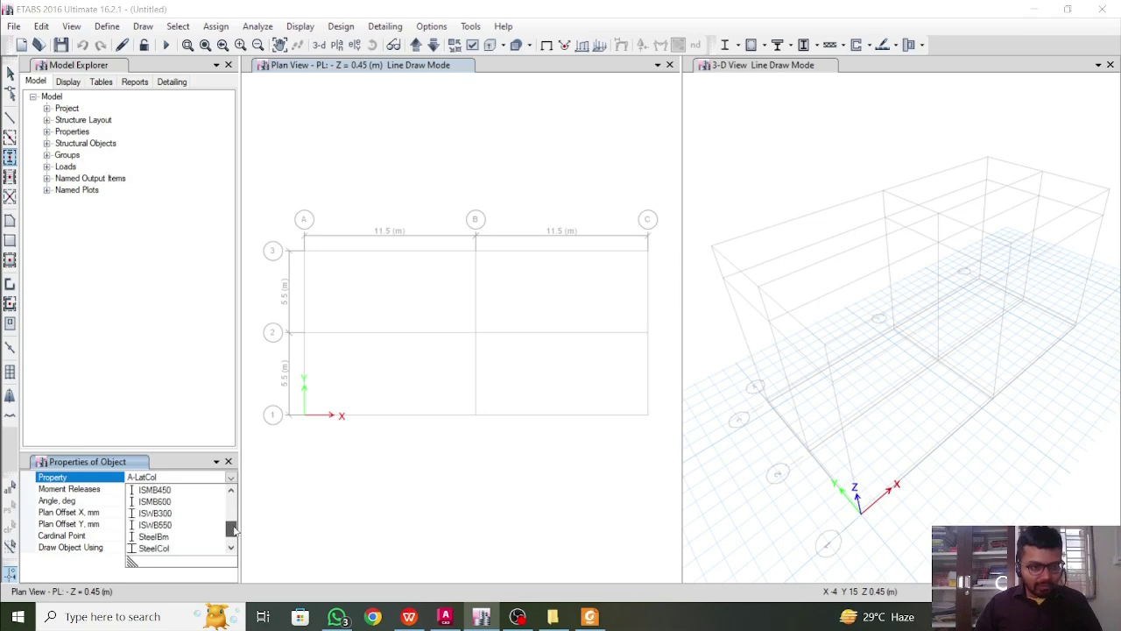
left_click(157, 490)
left_click_drag(290, 213, 659, 478)
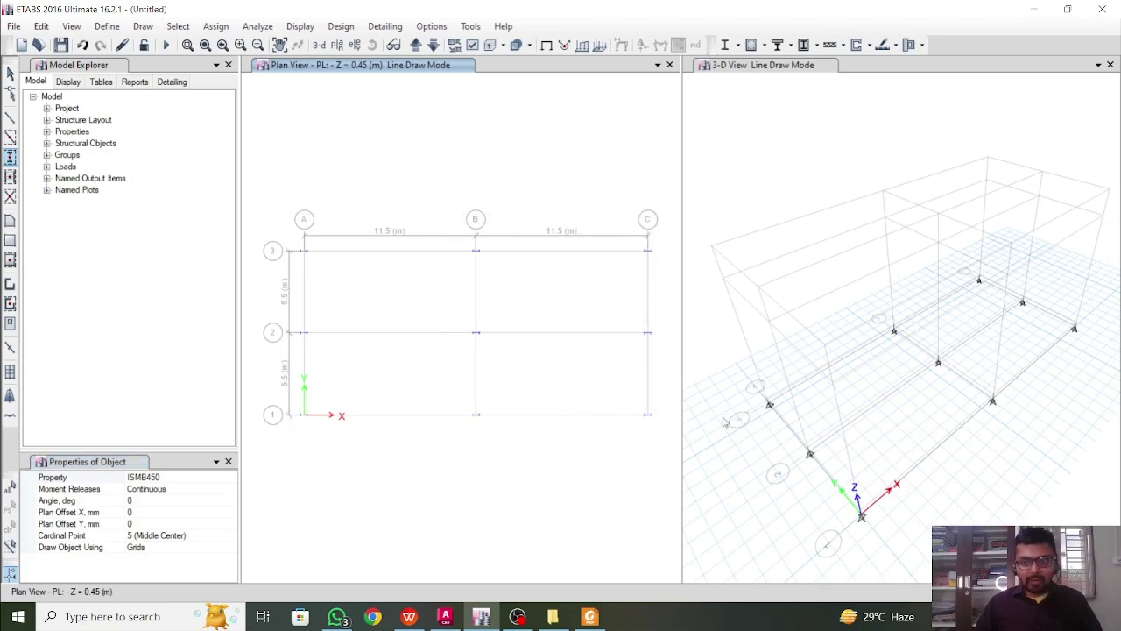
Step: On the Story2 plan at Z = 10.45 m, draw ISMB450 columns at all nine grid intersections
left_click(415, 46)
left_click(416, 45)
left_click_drag(287, 228, 658, 461)
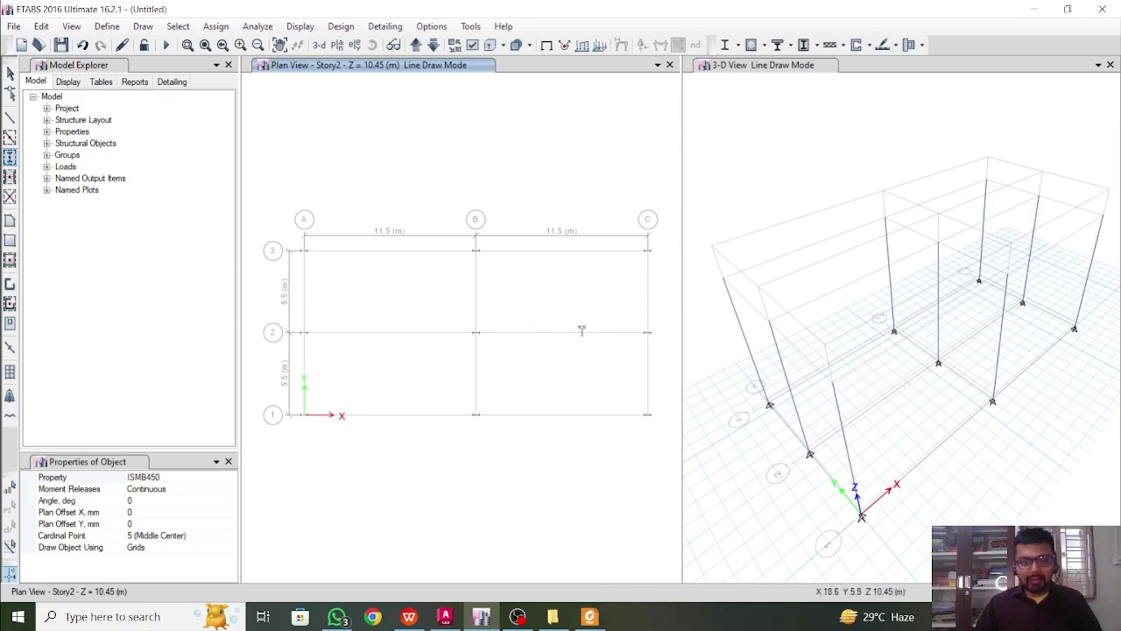
Step: Check the sections available for quick-drawing beams on the Story2 plan
left_click(223, 479)
left_click(229, 477)
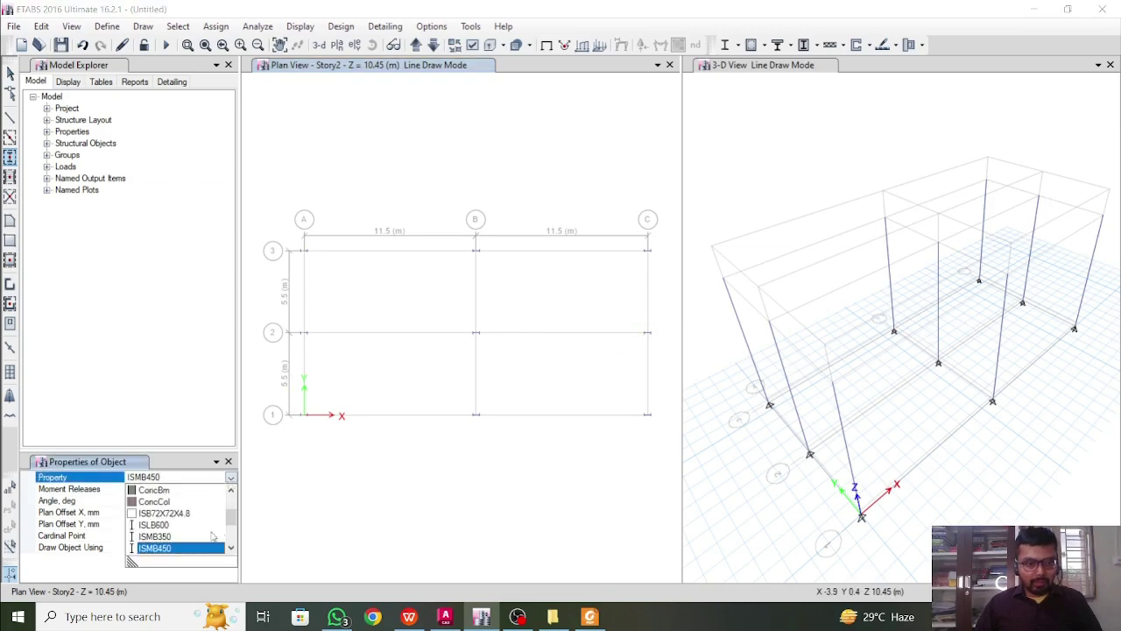
left_click(12, 139)
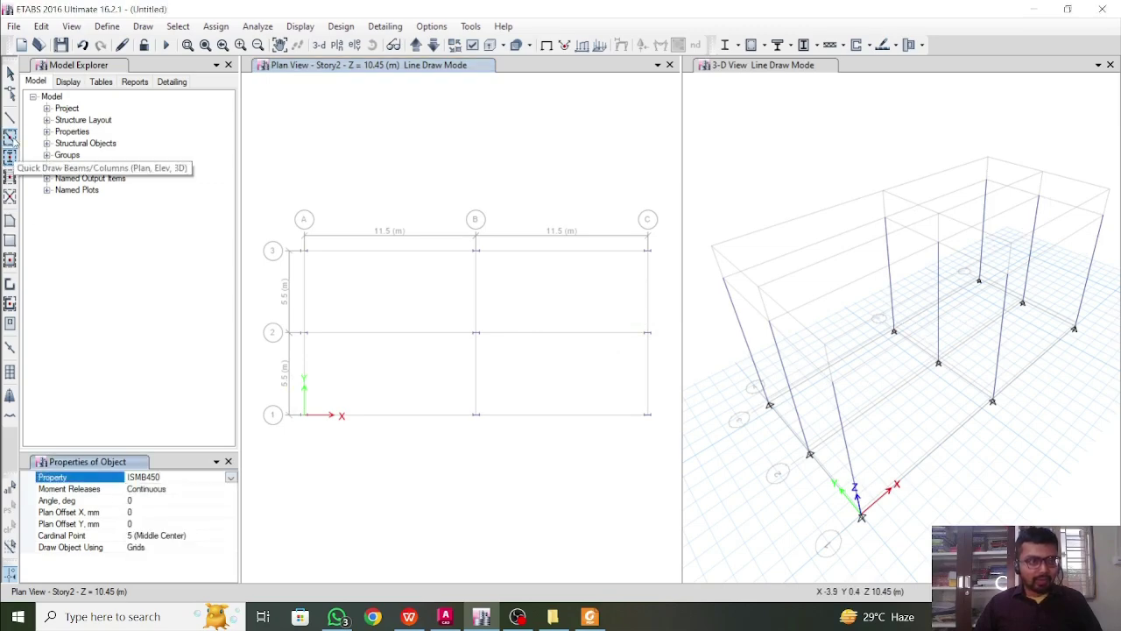
left_click(11, 138)
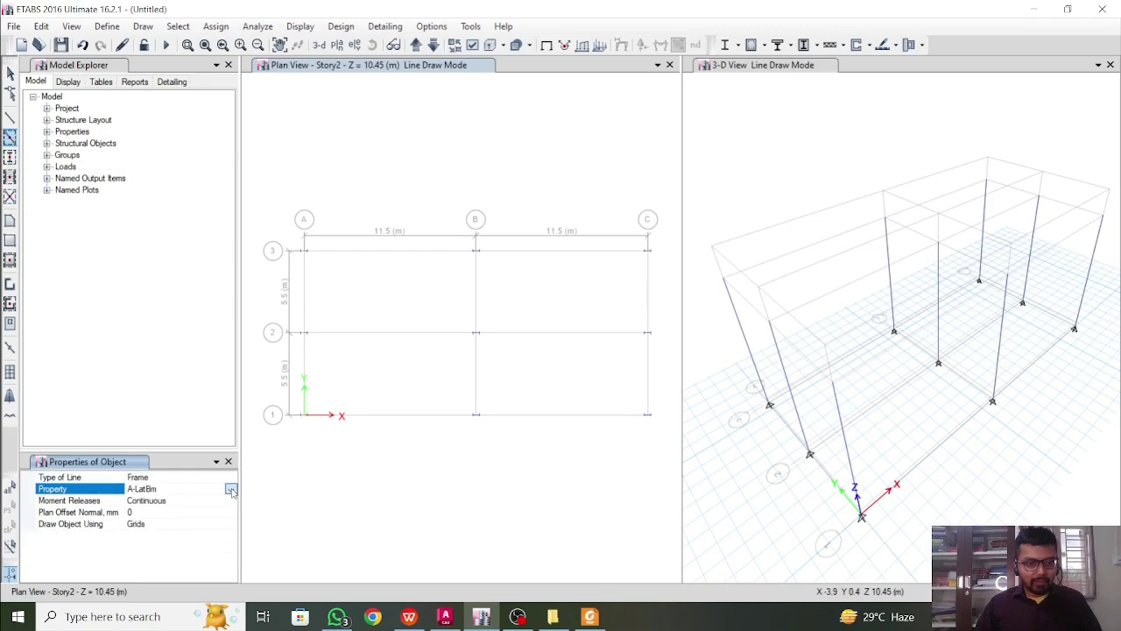
left_click(231, 491)
left_click_drag(231, 510, 234, 538)
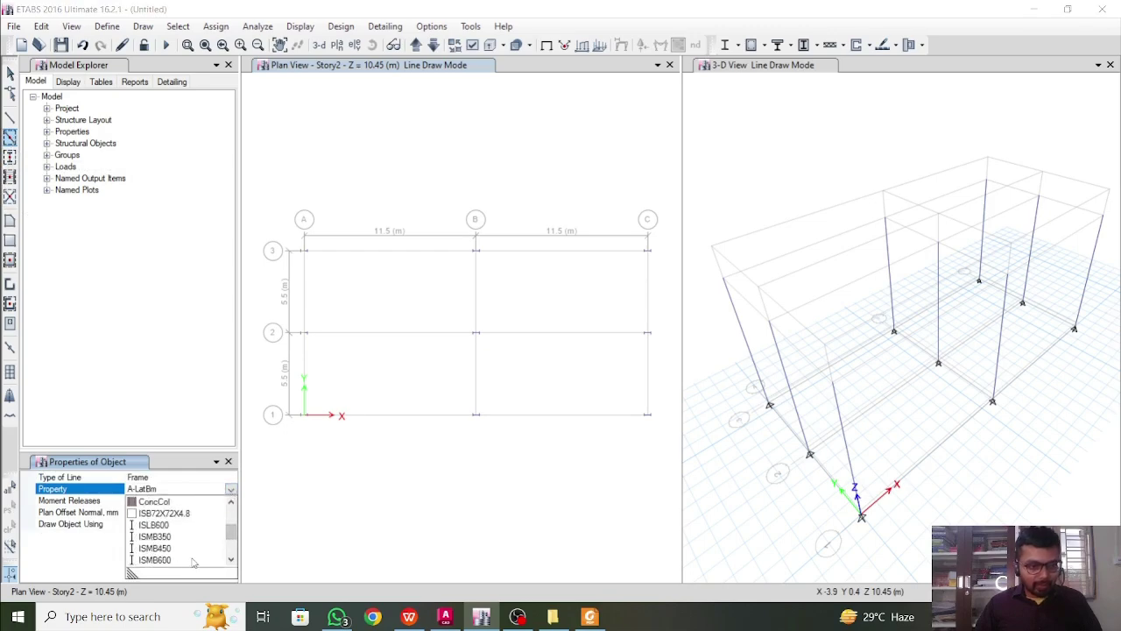
left_click_drag(231, 532, 232, 539)
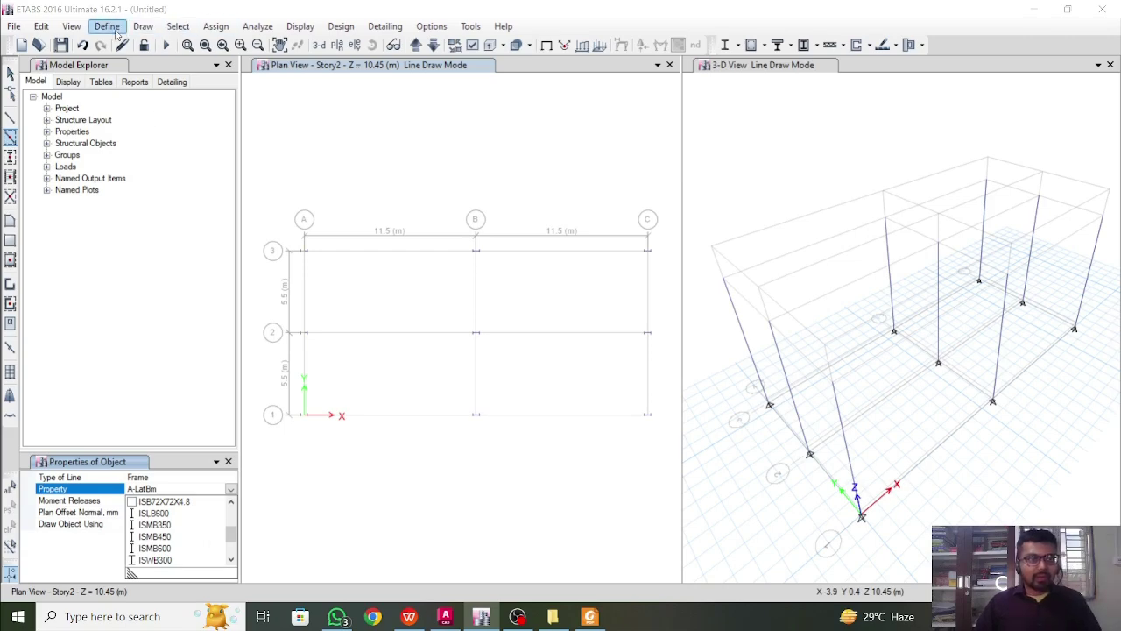
left_click(121, 44)
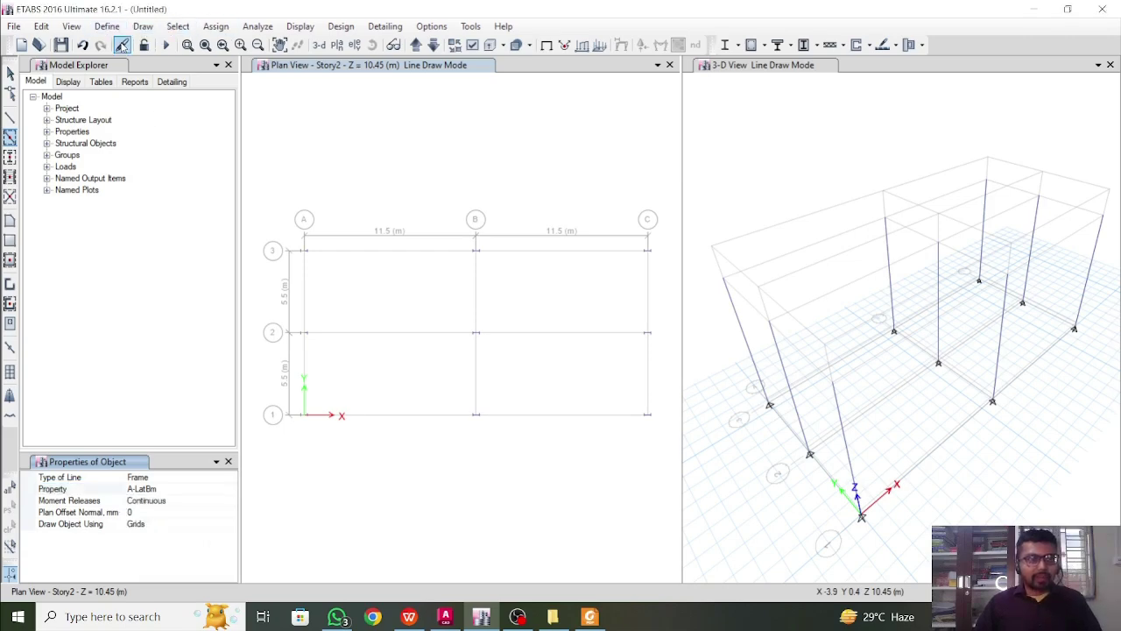
left_click(107, 25)
mouse_move(257, 67)
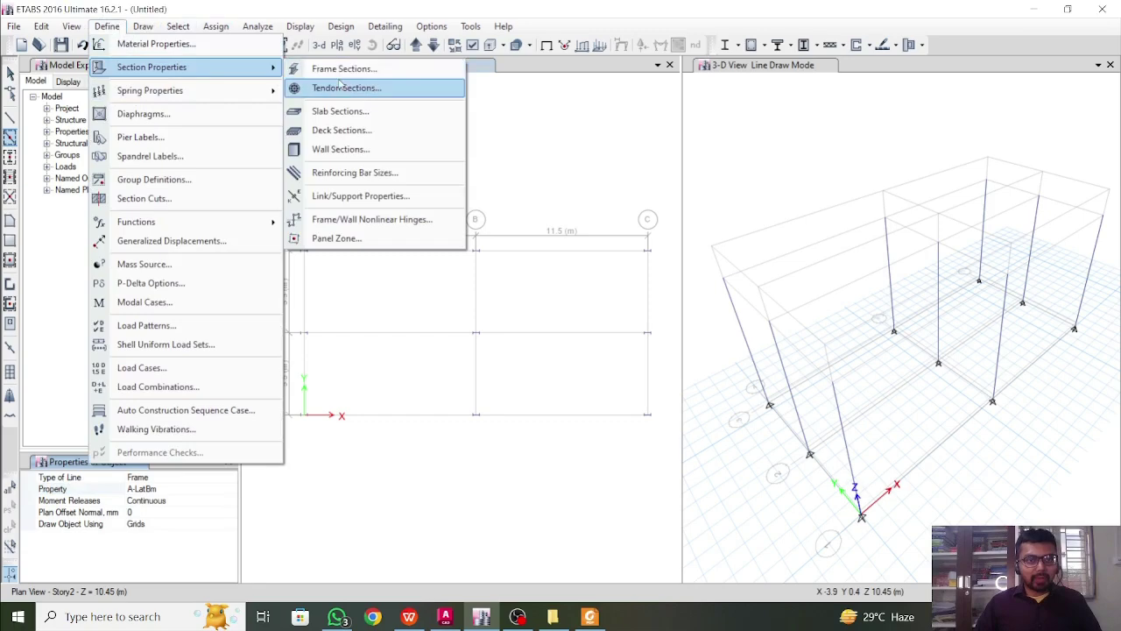
left_click(343, 87)
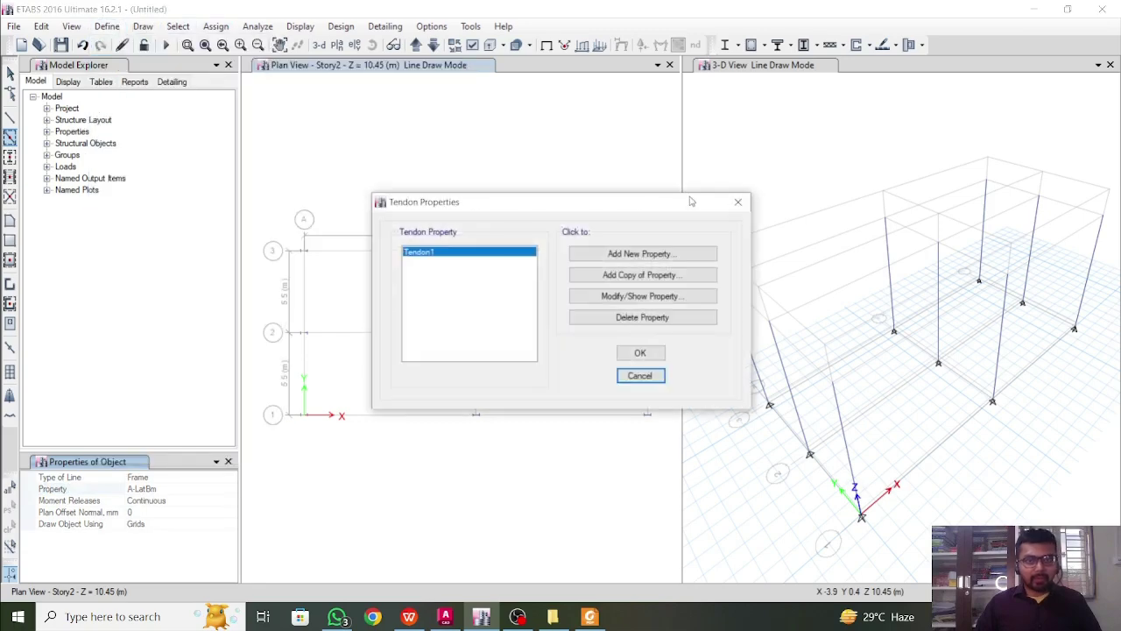
left_click(738, 201)
Step: Import the ISMB300 frame section from the Indian property file with Fe 250 material and accept the frame properties
left_click(107, 25)
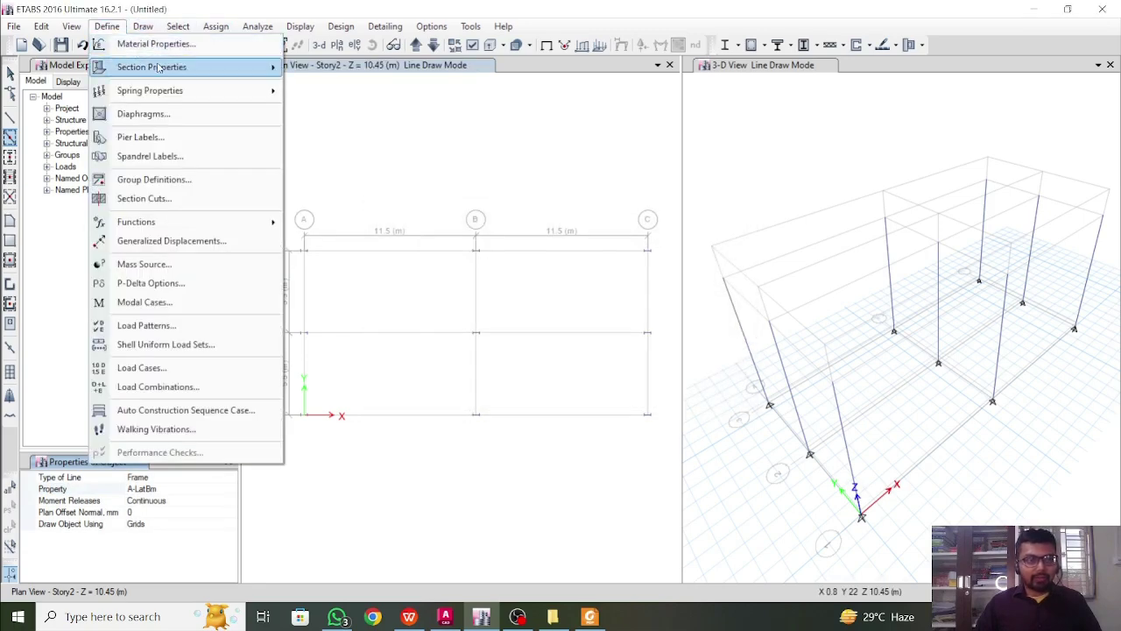
mouse_move(159, 66)
left_click(352, 69)
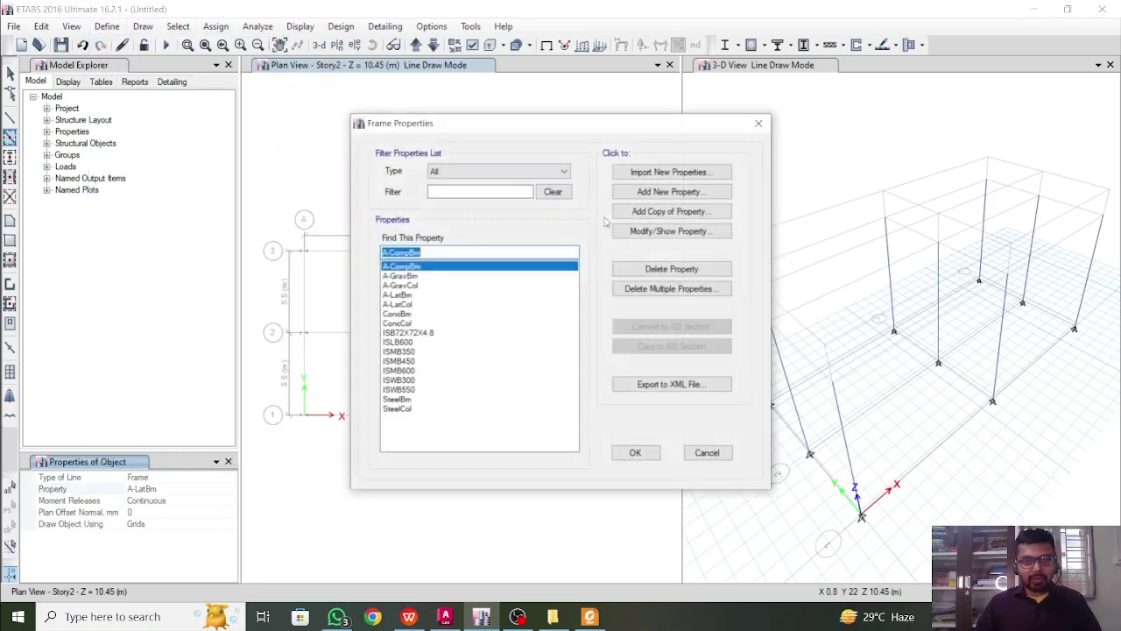
left_click(688, 171)
left_click(616, 274)
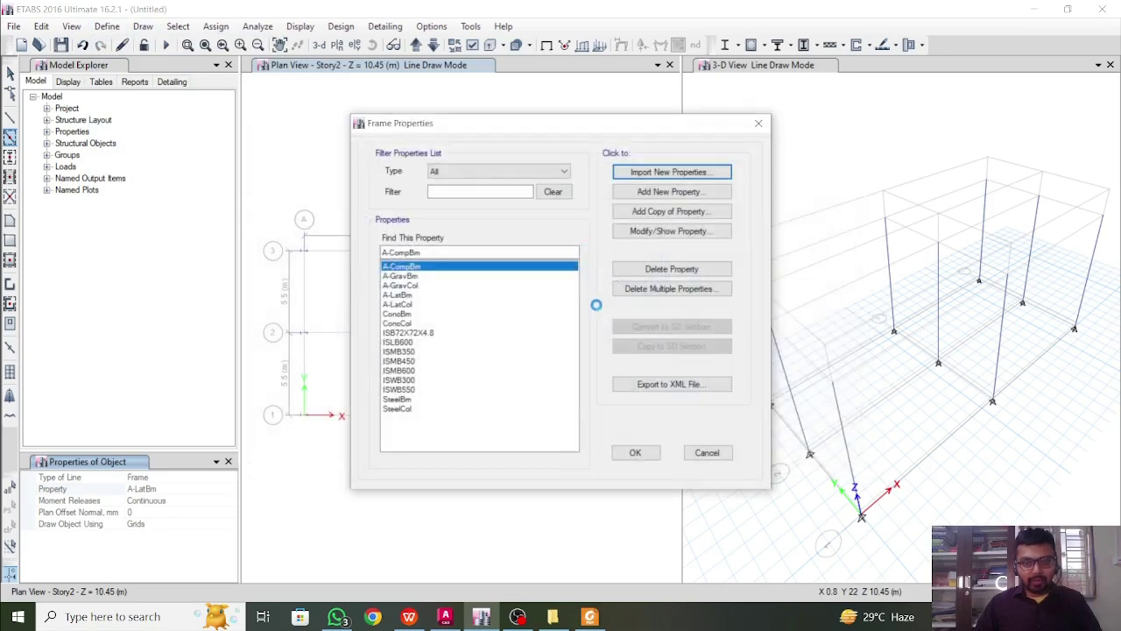
left_click_drag(685, 344, 682, 417)
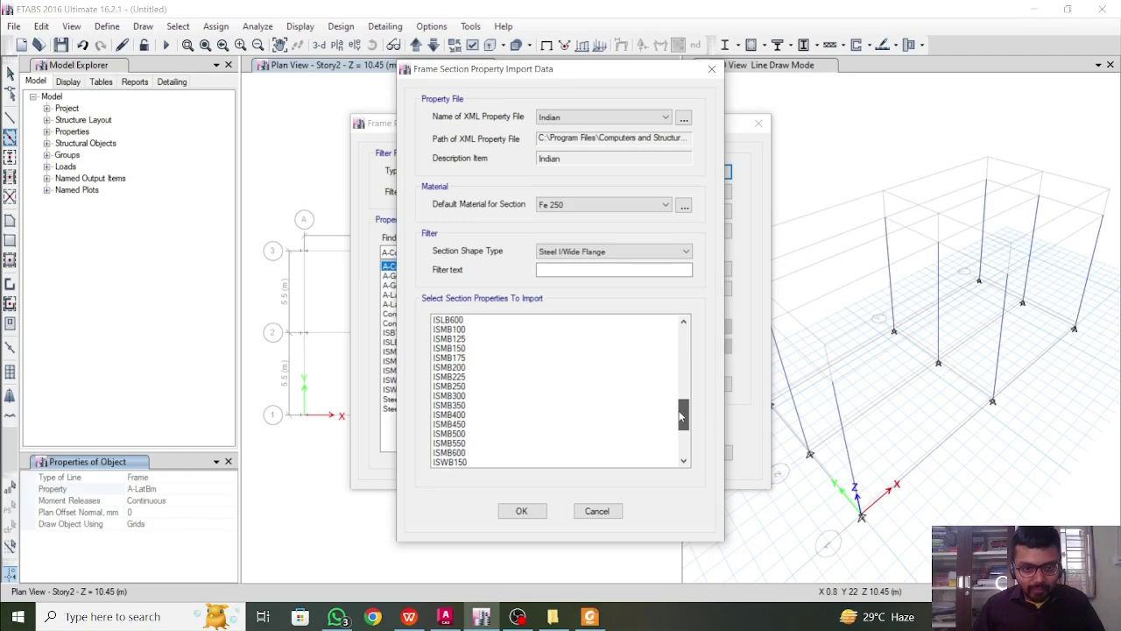
left_click(496, 395)
left_click(521, 510)
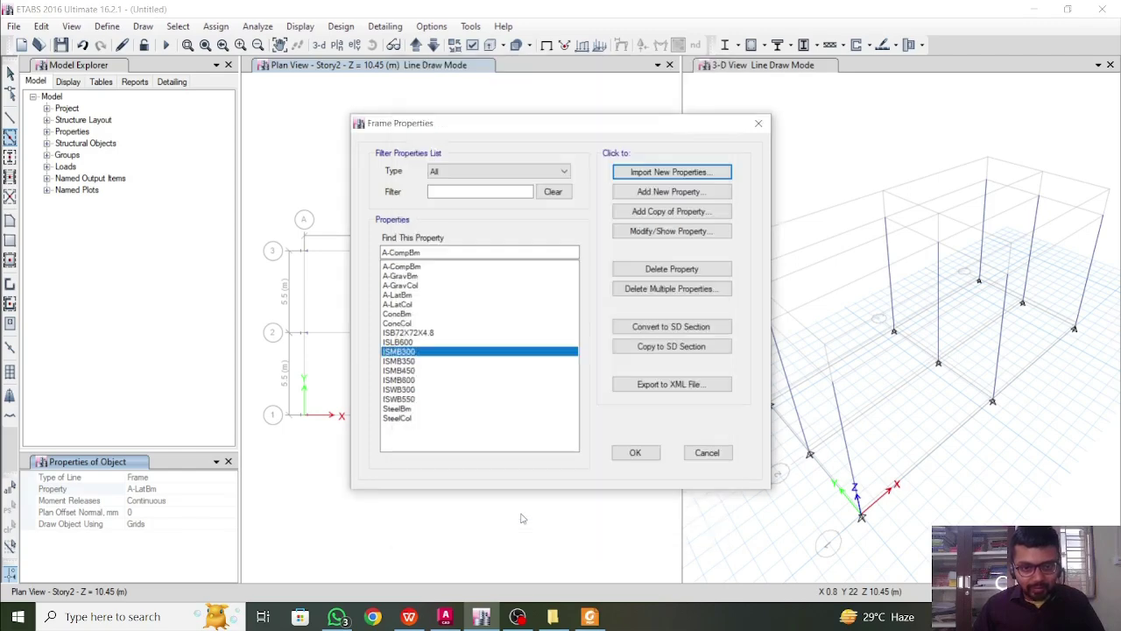
left_click(636, 454)
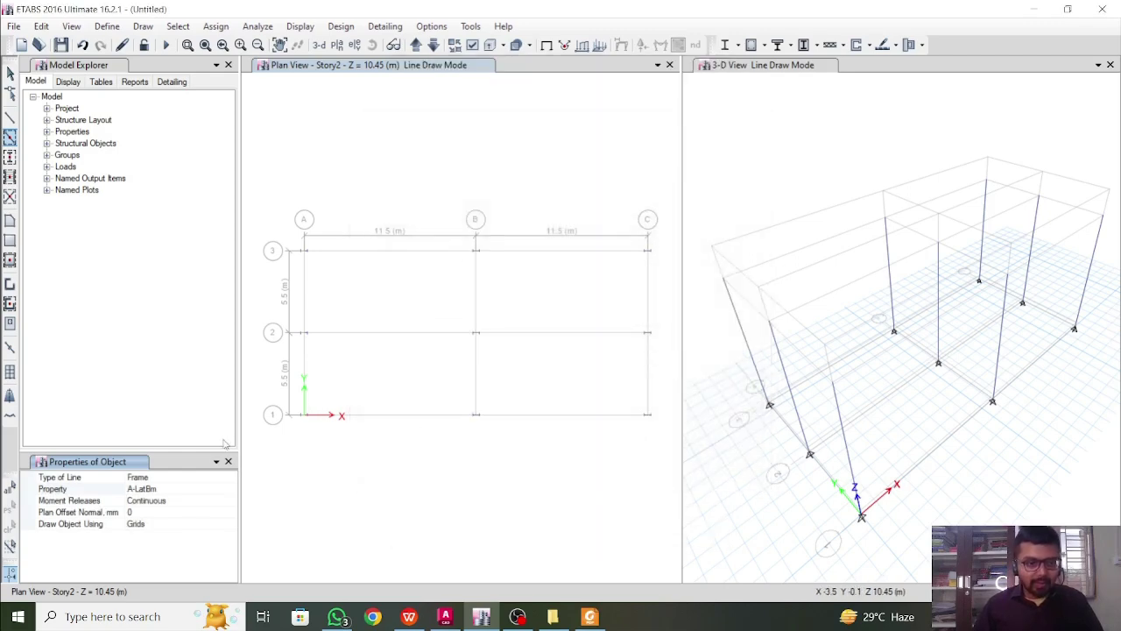
Step: Quick-draw ISMB300 beams with continuous moment releases along grid 3 from A to C on the Story2 plan
left_click(9, 124)
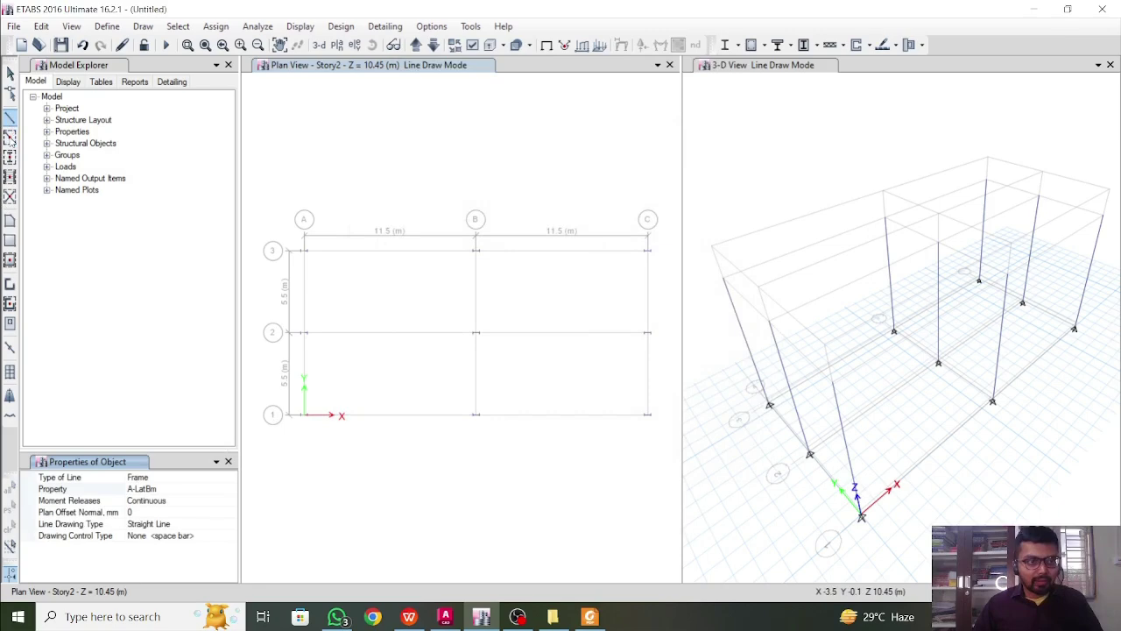
left_click(10, 137)
left_click(223, 490)
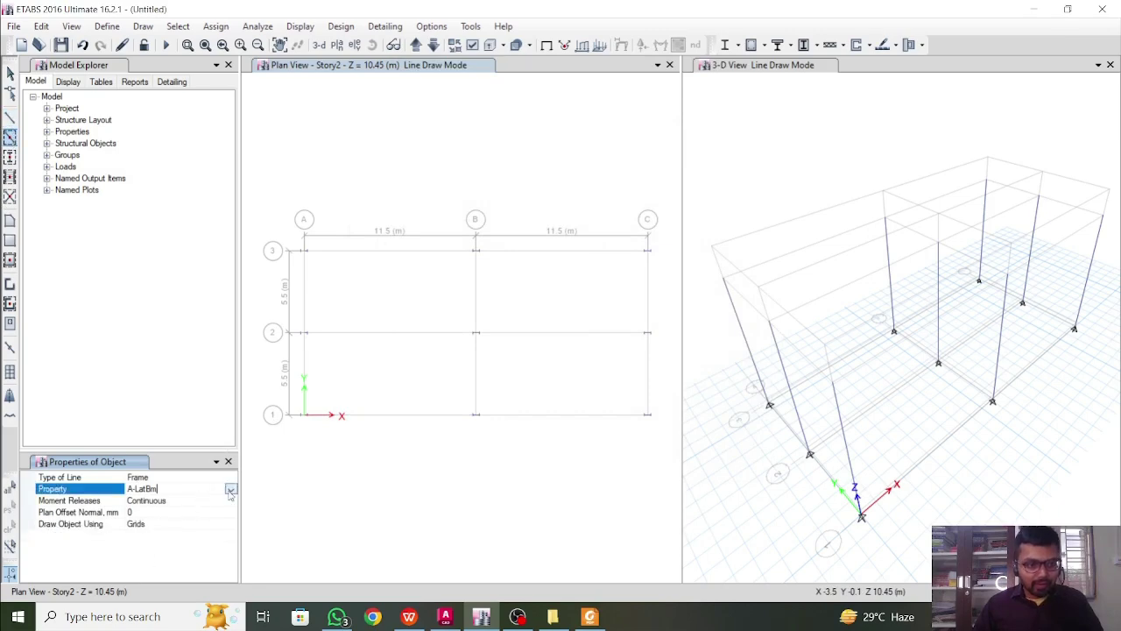
left_click(231, 491)
left_click_drag(231, 513, 234, 547)
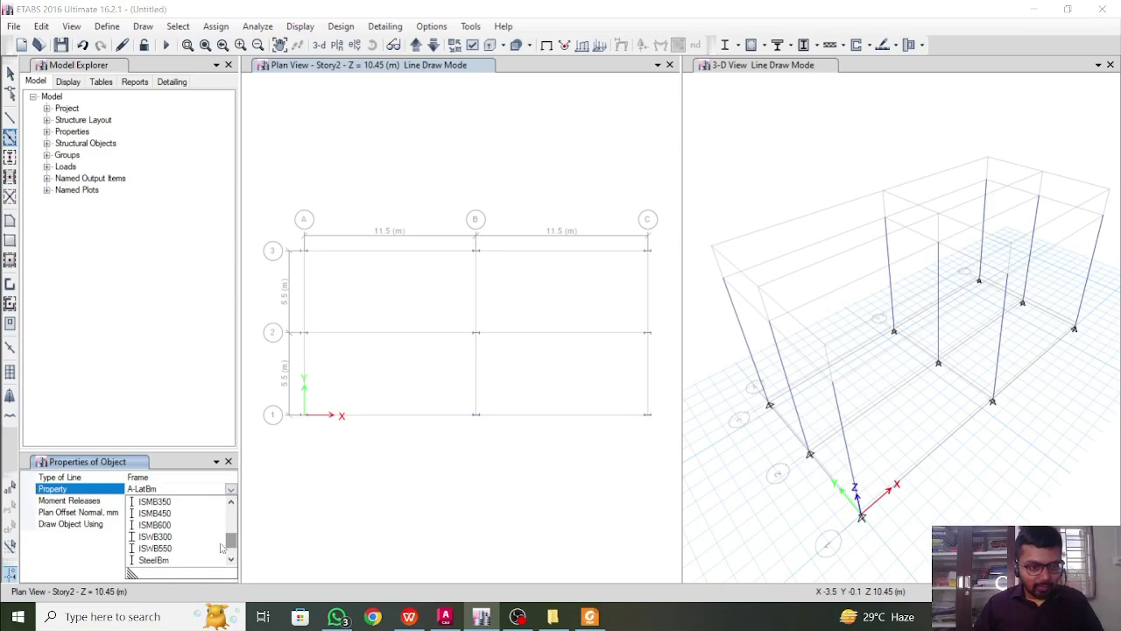
left_click(155, 524)
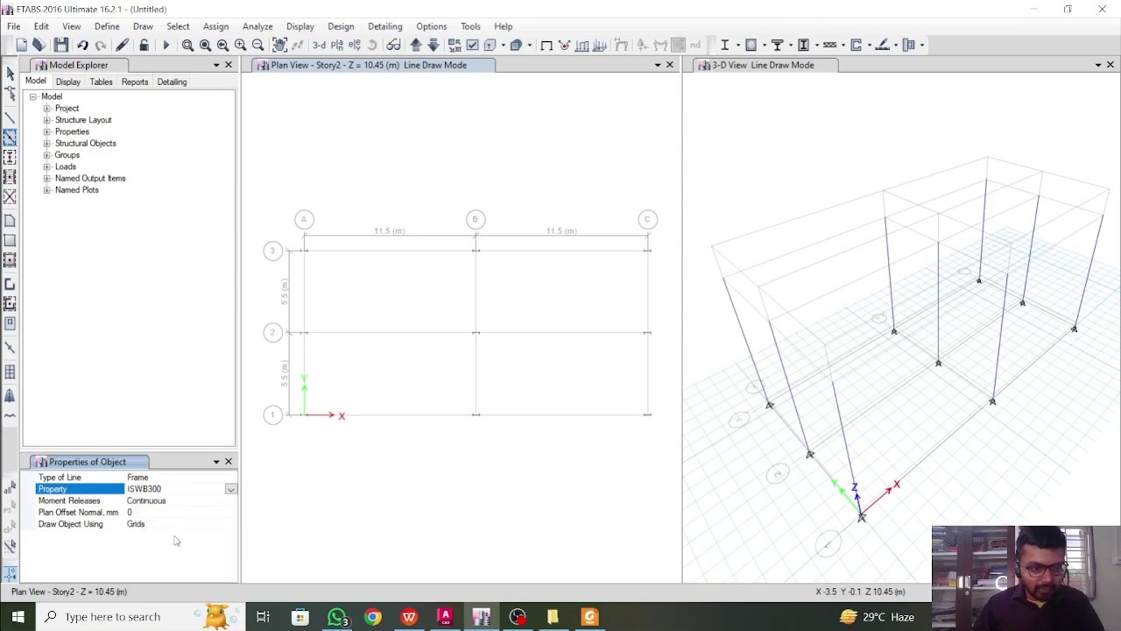
left_click(230, 491)
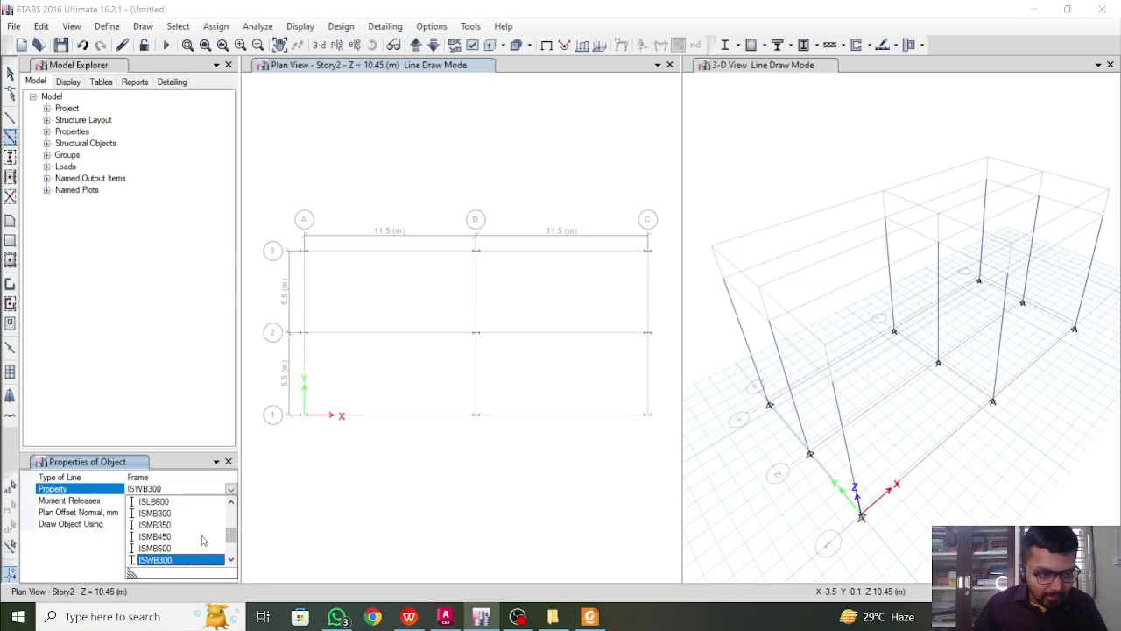
mouse_move(230, 539)
left_mouse_down()
mouse_move(231, 510)
mouse_move(231, 539)
left_mouse_up()
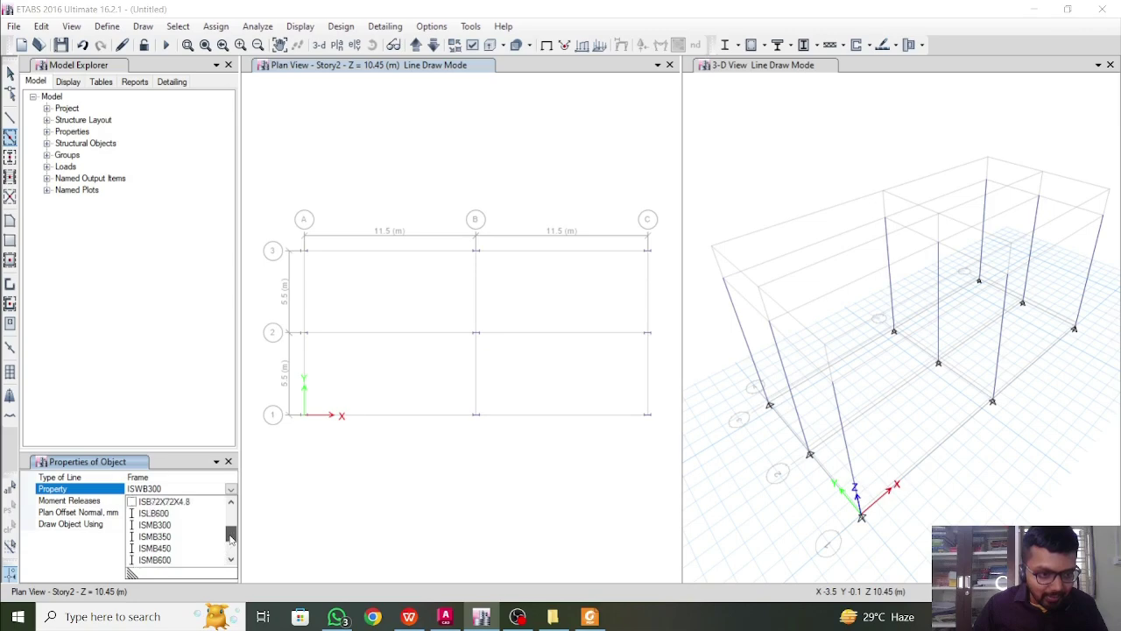
left_click(167, 525)
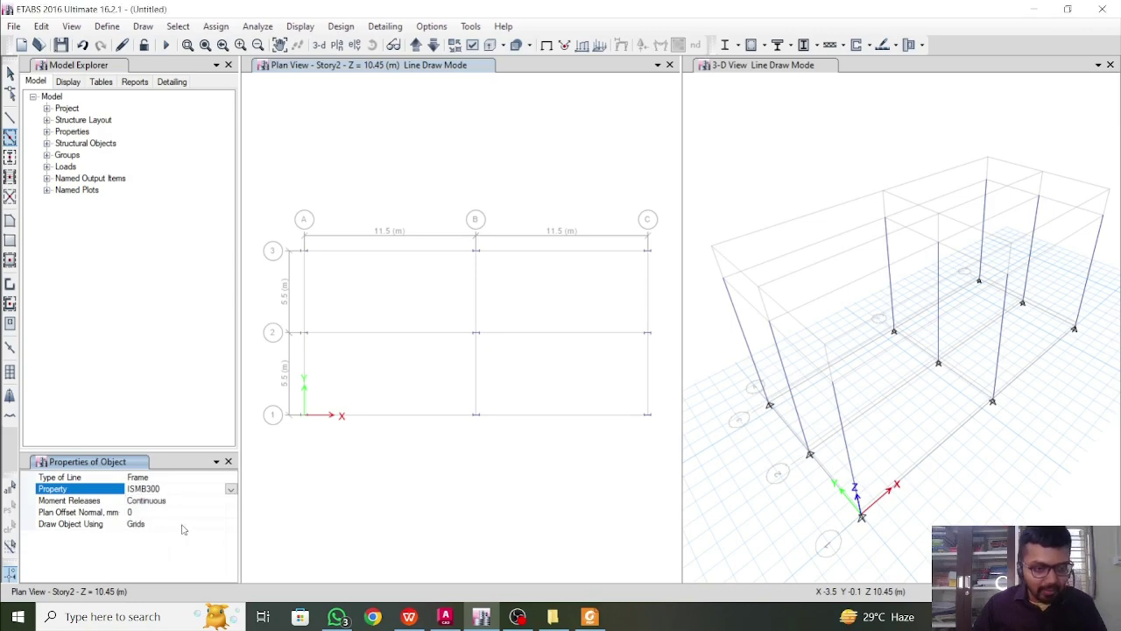
left_click(364, 254)
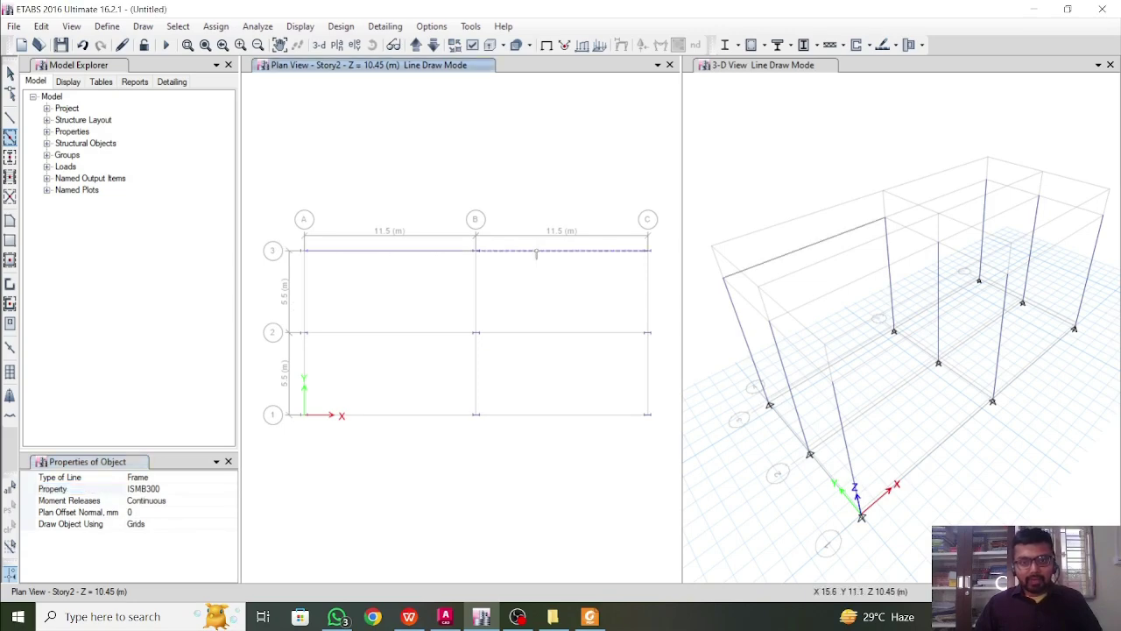
left_click(538, 255)
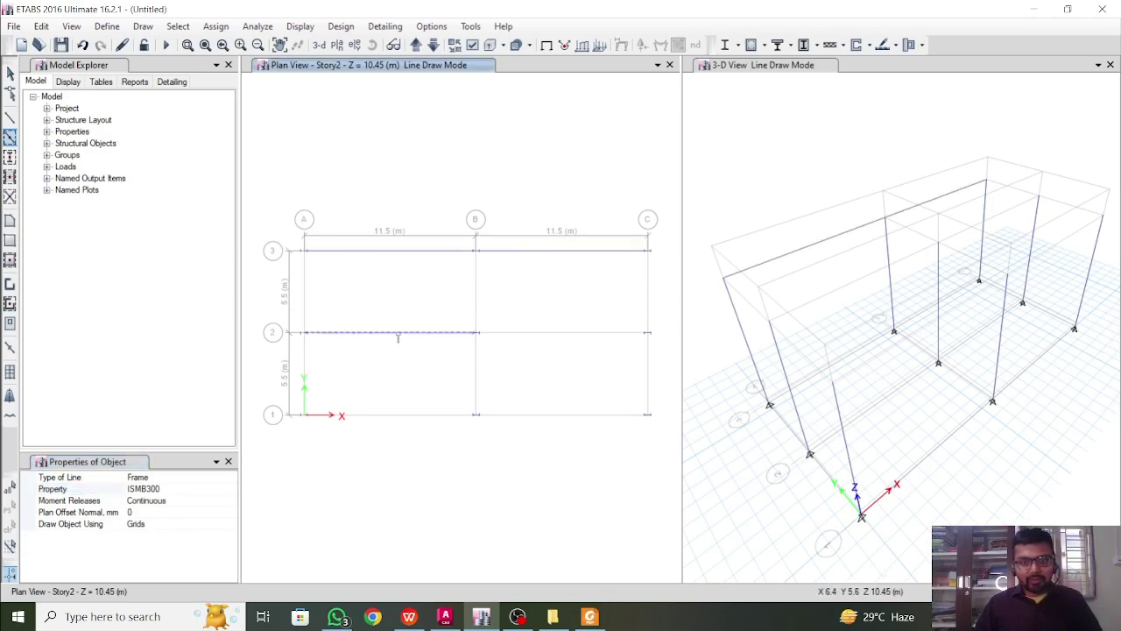
Step: Draw ISMB300 beams along grids 2 and 1 from A to C on the Story2 plan and end the drawing command
left_click(400, 334)
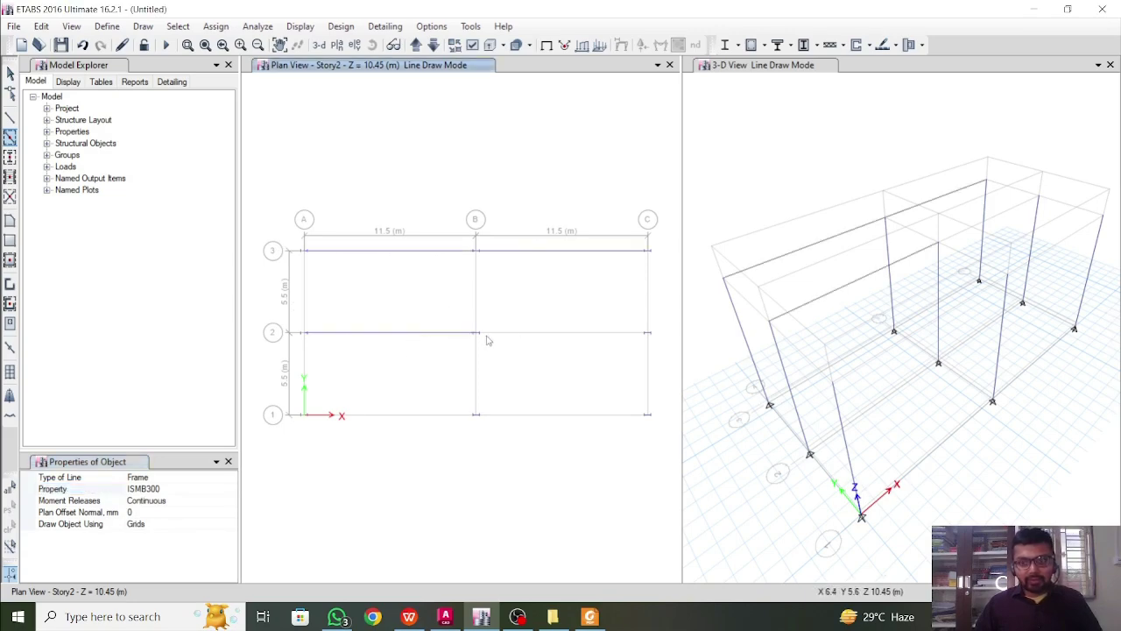
left_click(546, 338)
left_click(426, 414)
left_click(558, 416)
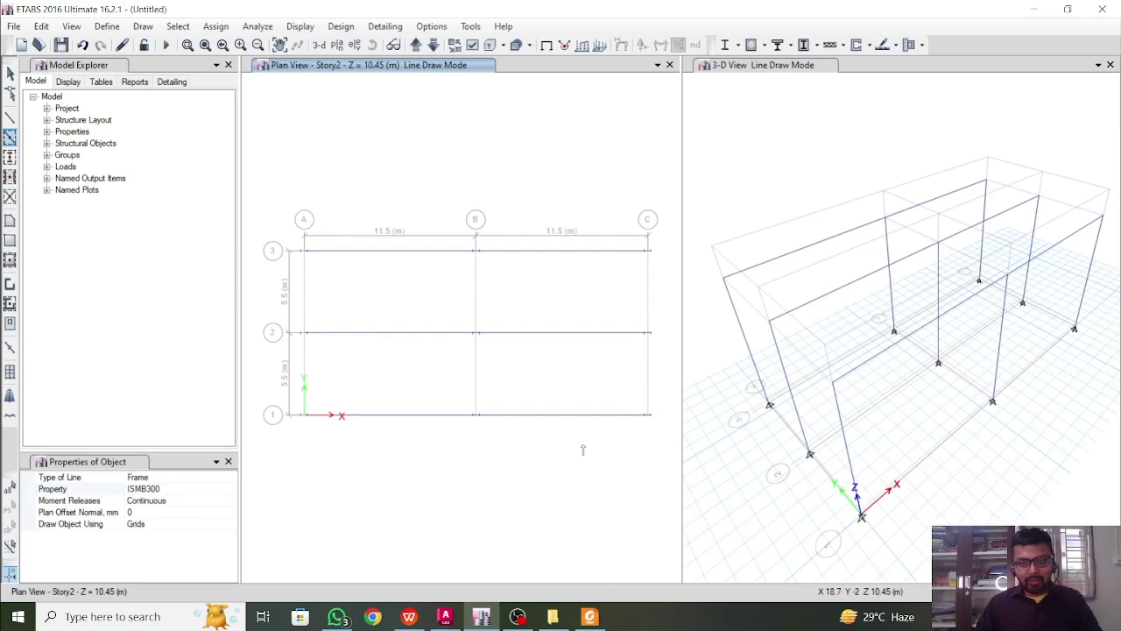
key("Escape")
middle_click_drag(863, 507, 909, 462)
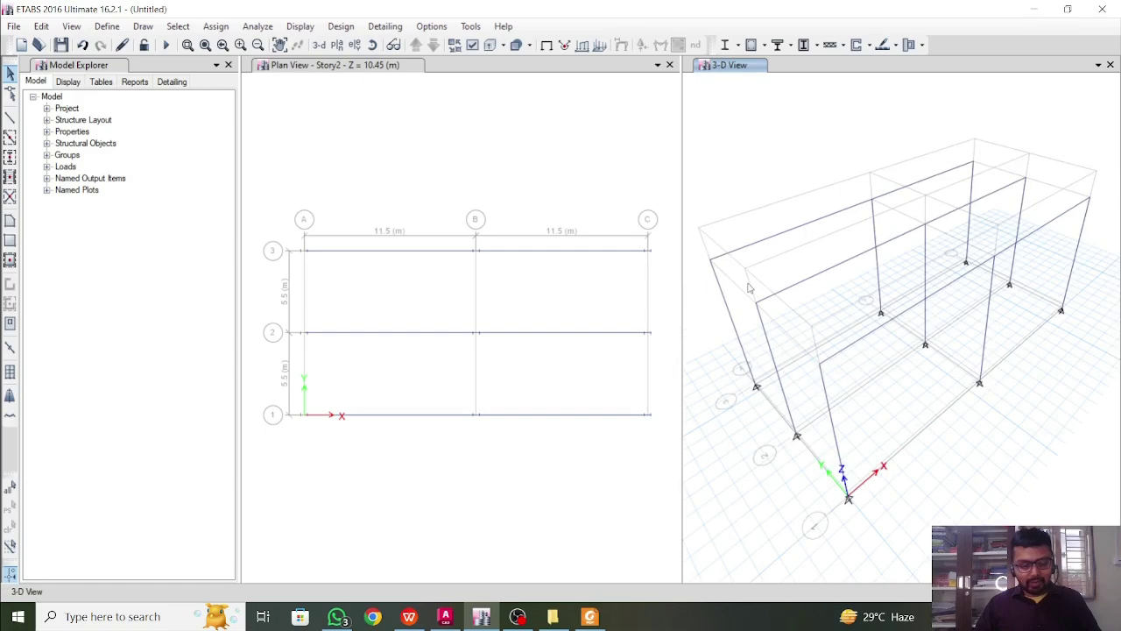
Step: Undo the beams drawn along grids 1 and 2 at Story2
key("ctrl+z")
key("ctrl+z")
key("ctrl+z")
key("ctrl+z")
key("ctrl+z")
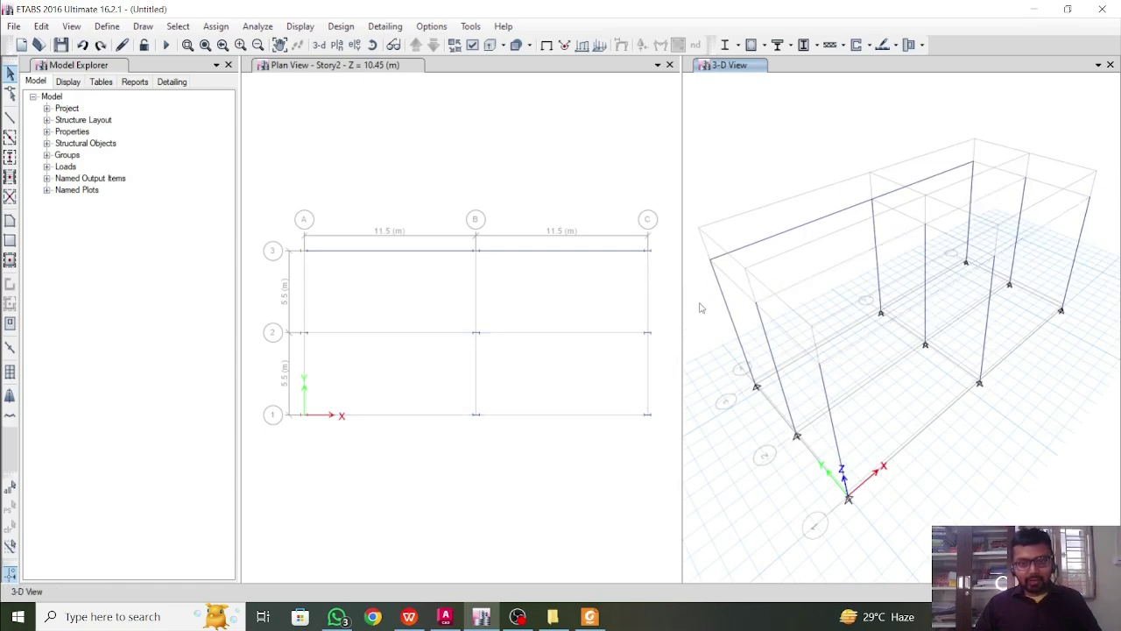
Step: Undo the beams drawn along grid 3 and quick-draw ISMB300 beams along grids A, B and C from 1 to 3 on the Story2 plan
key("ctrl+z")
left_click(10, 117)
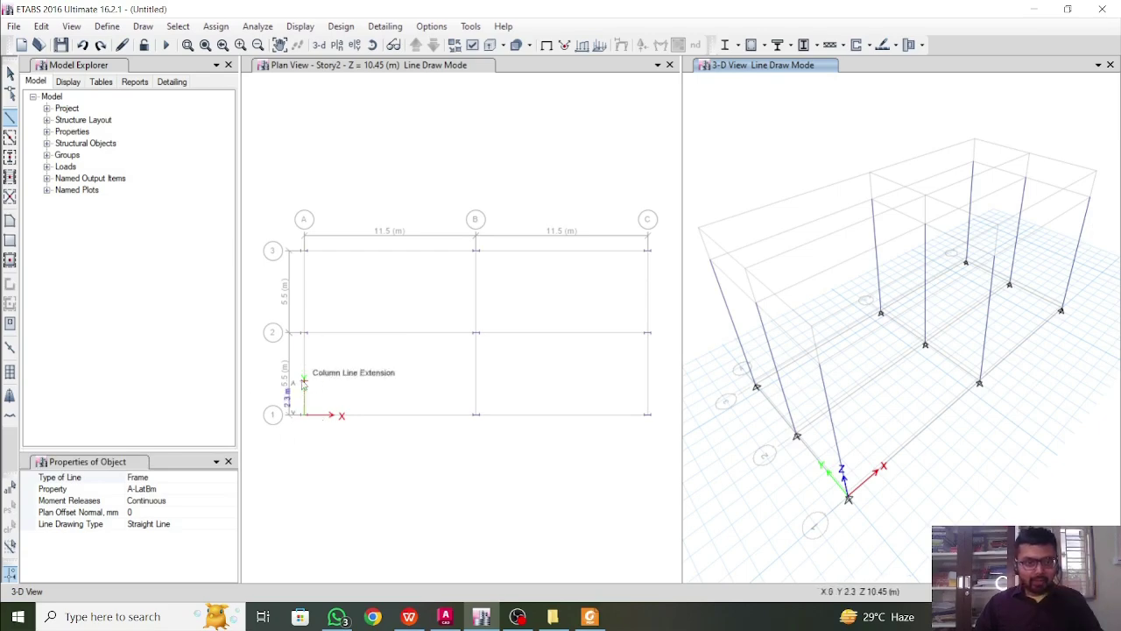
left_click(9, 137)
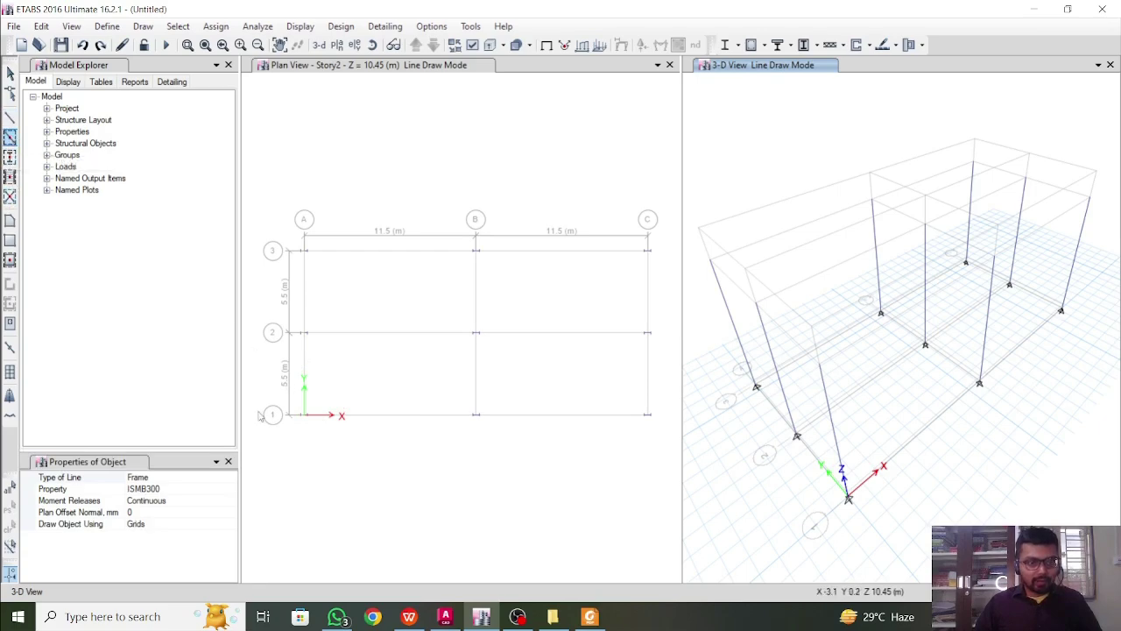
left_click(230, 492)
left_click(230, 490)
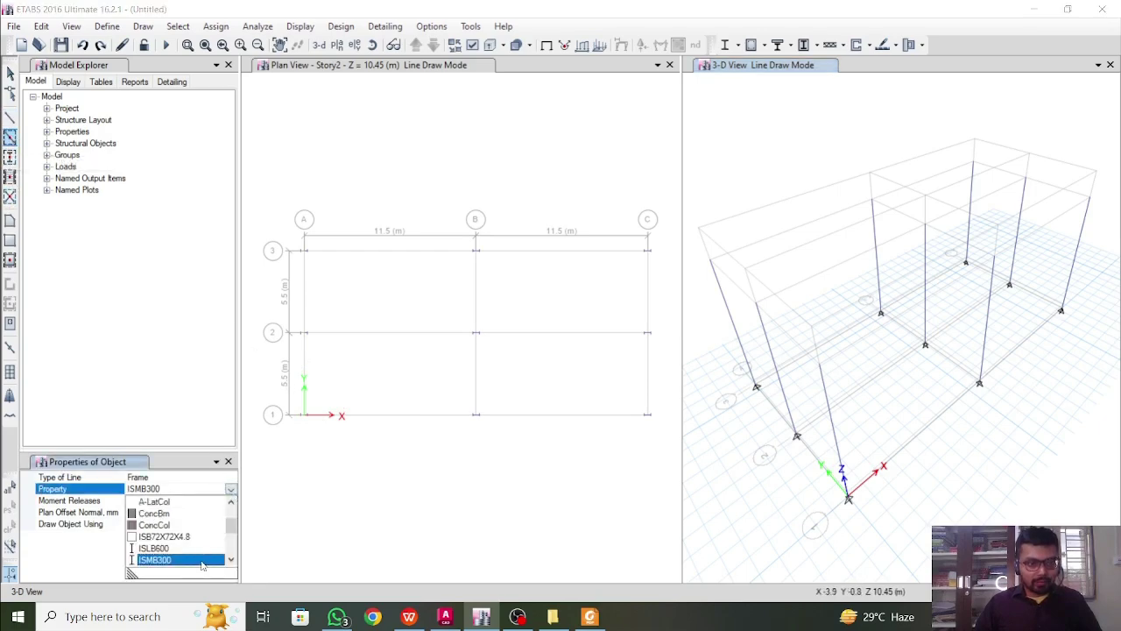
left_click(201, 562)
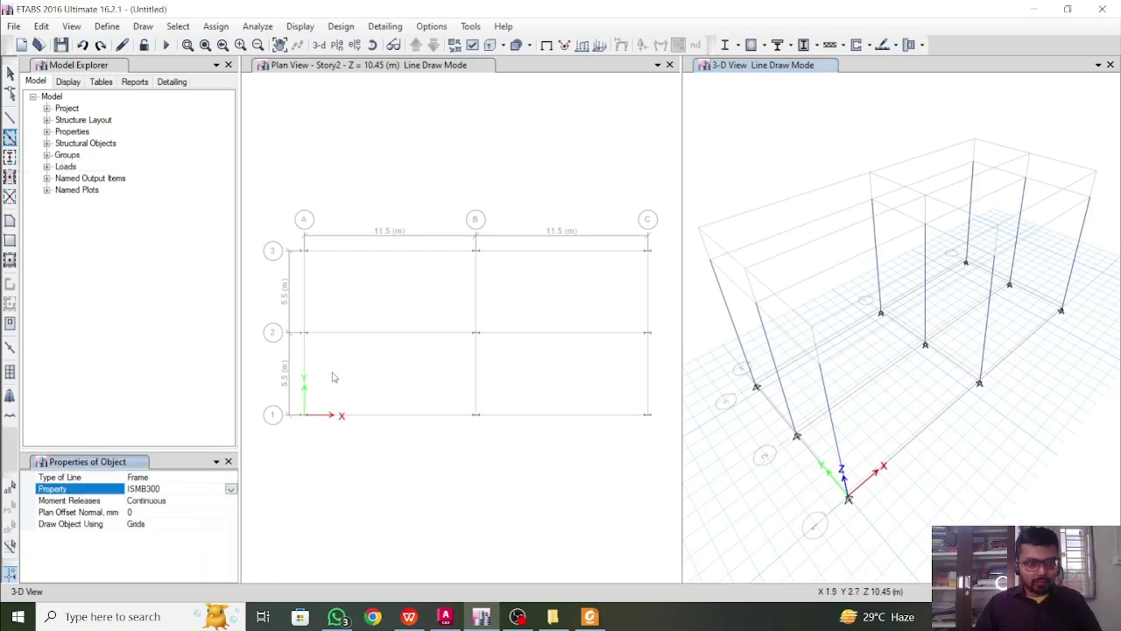
left_click(409, 69)
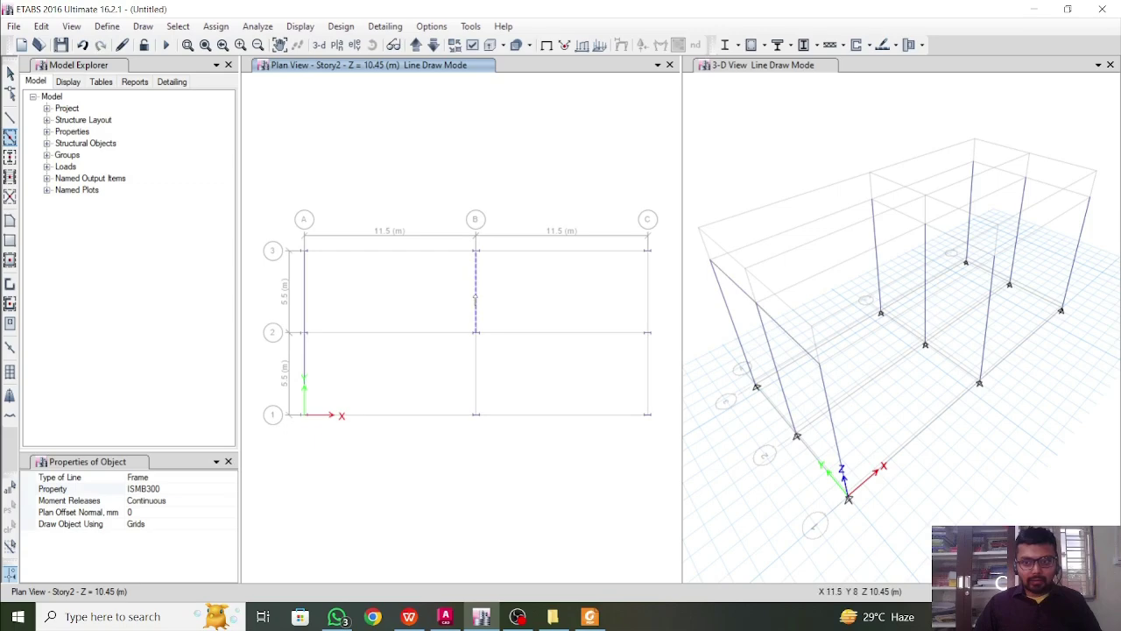
left_click(478, 301)
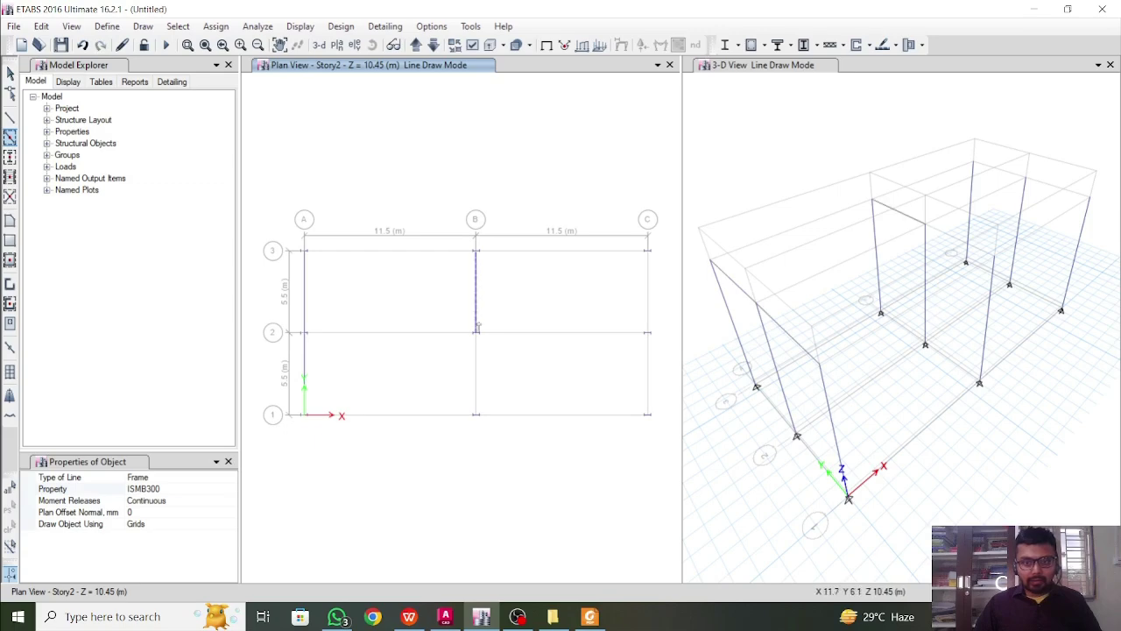
left_click(558, 334)
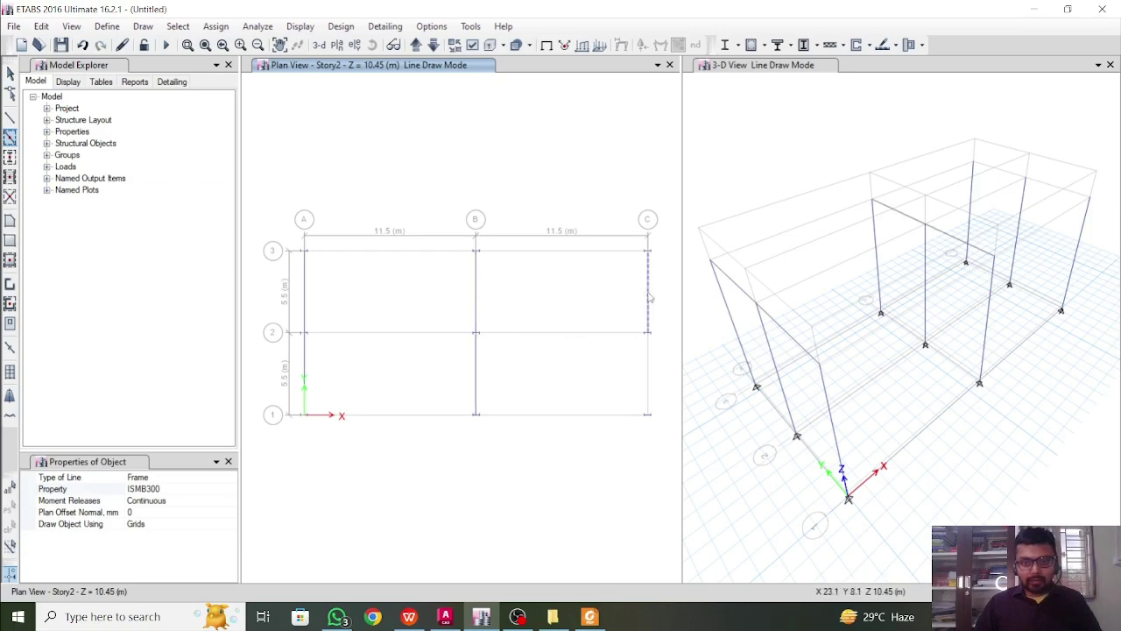
left_click(646, 301)
left_click(592, 379)
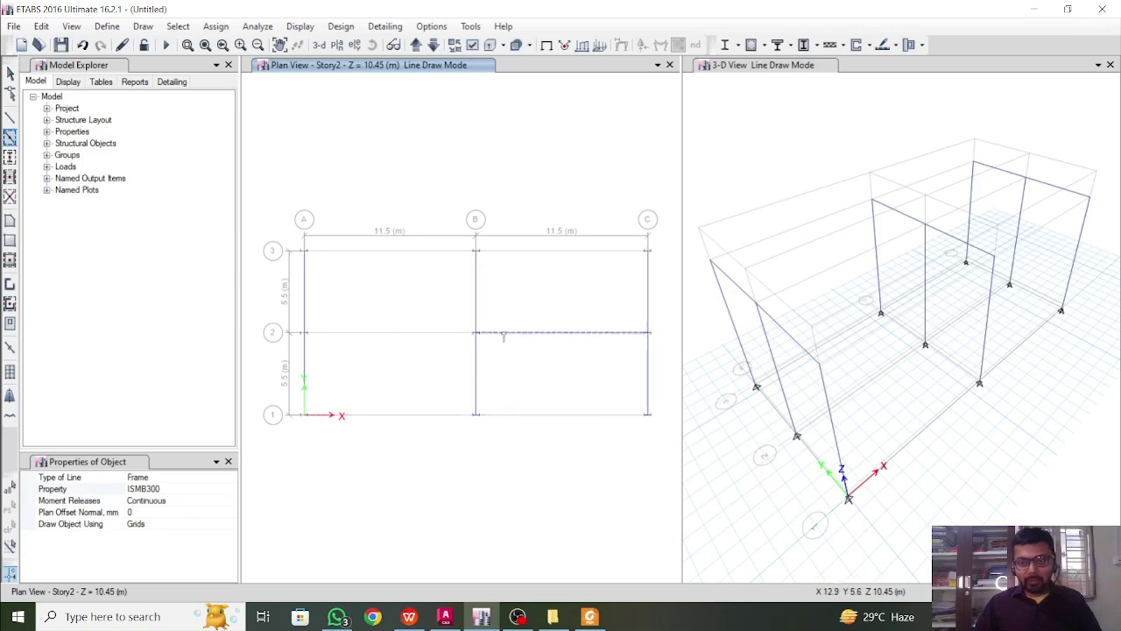
key("Escape")
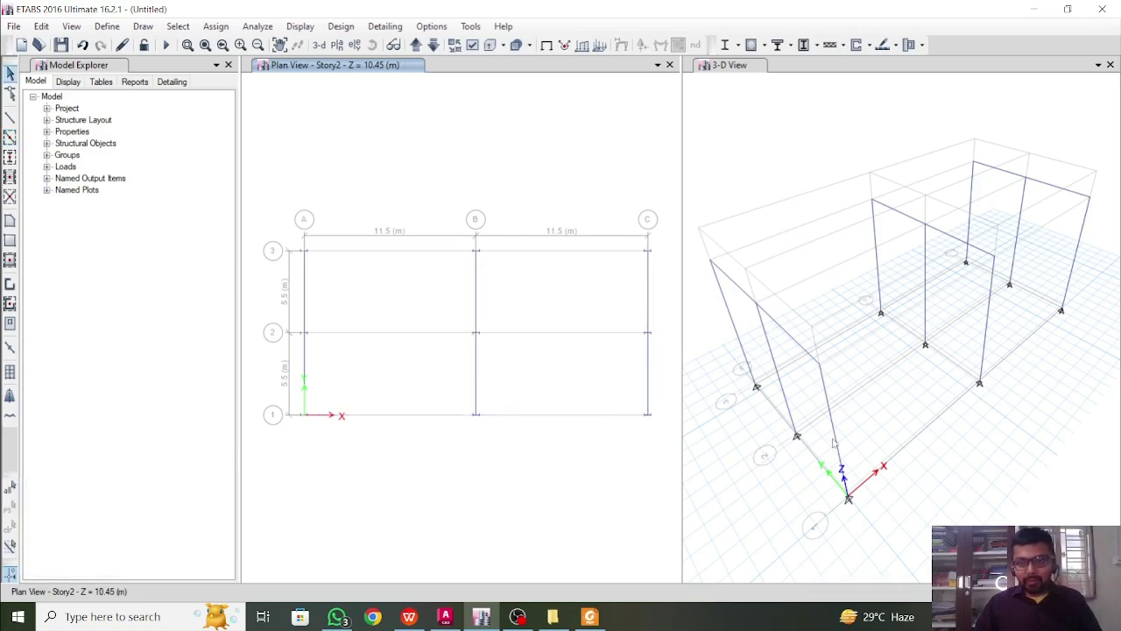
Step: Replace the Story2 plan view with the elevation view of grid line 1
middle_click_drag(840, 448, 832, 401)
scroll(799, 493, "up", 3)
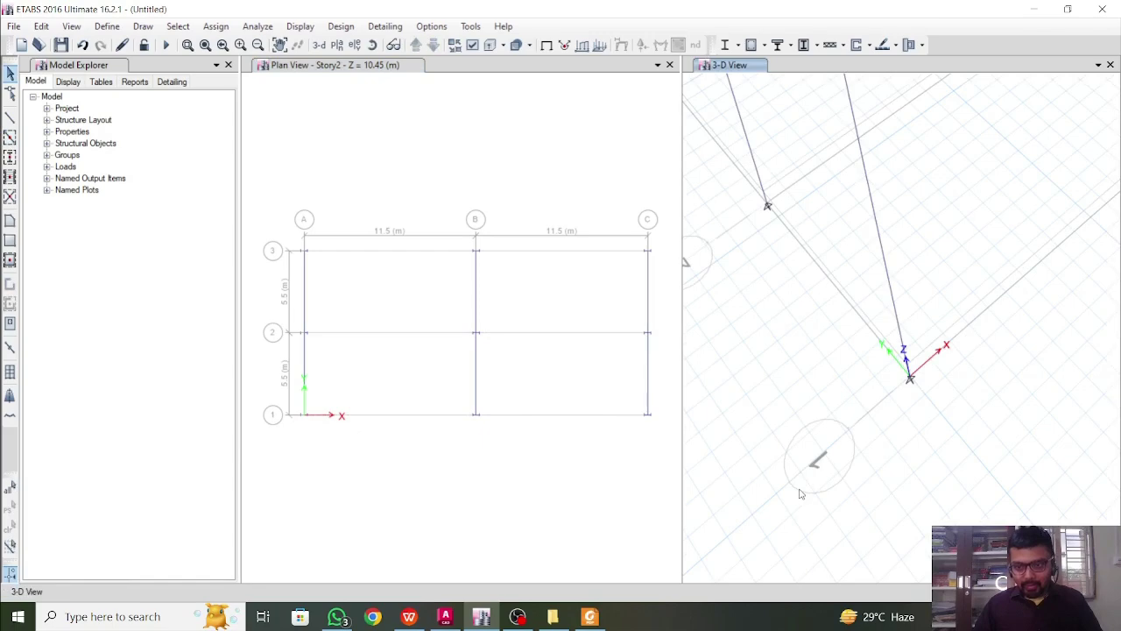
scroll(843, 441, "down", 3)
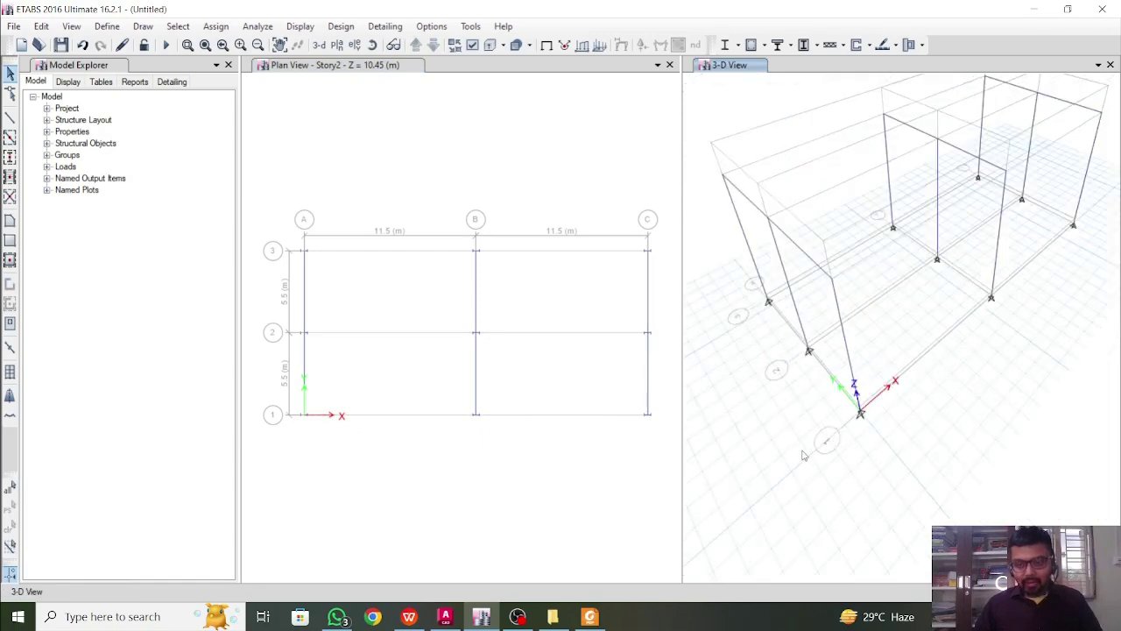
left_click(340, 66)
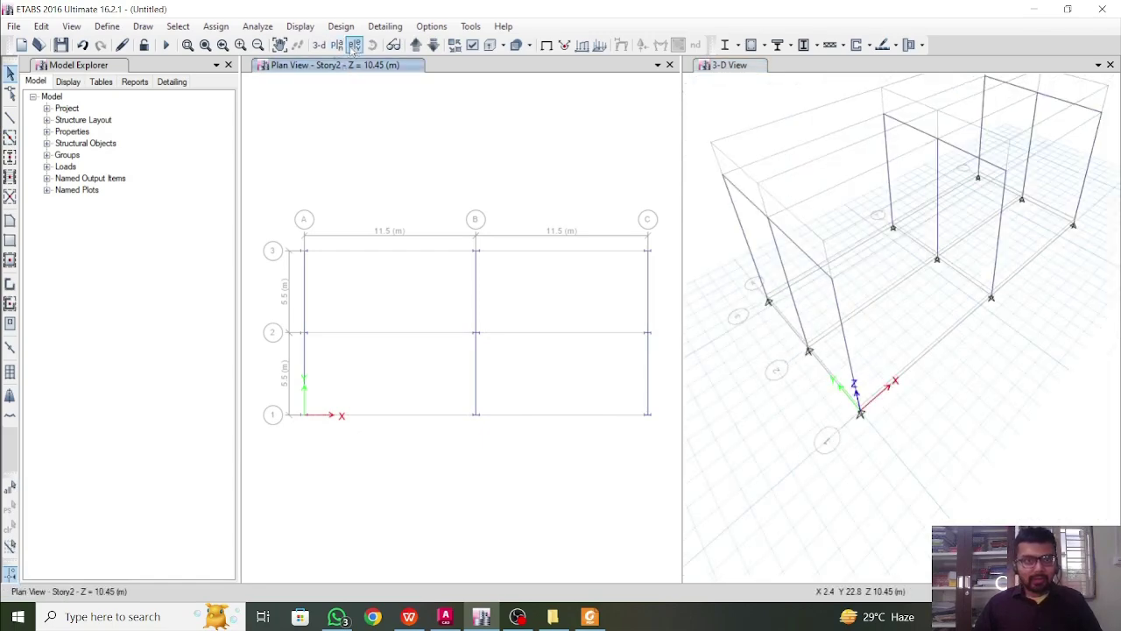
left_click(354, 46)
left_click(431, 259)
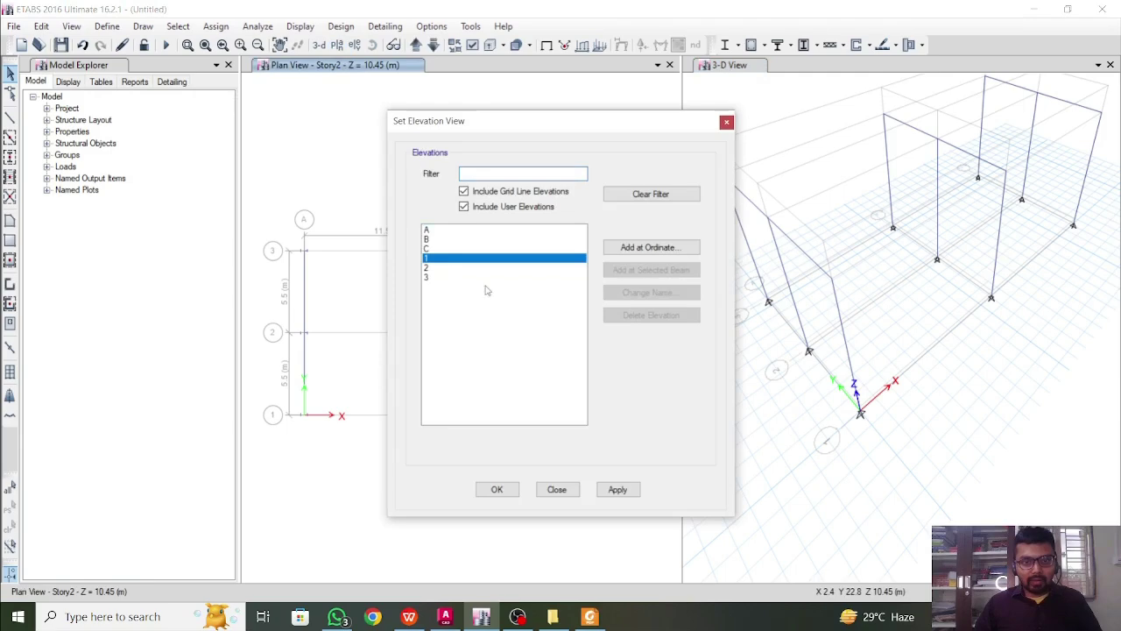
left_click(618, 489)
left_click(497, 489)
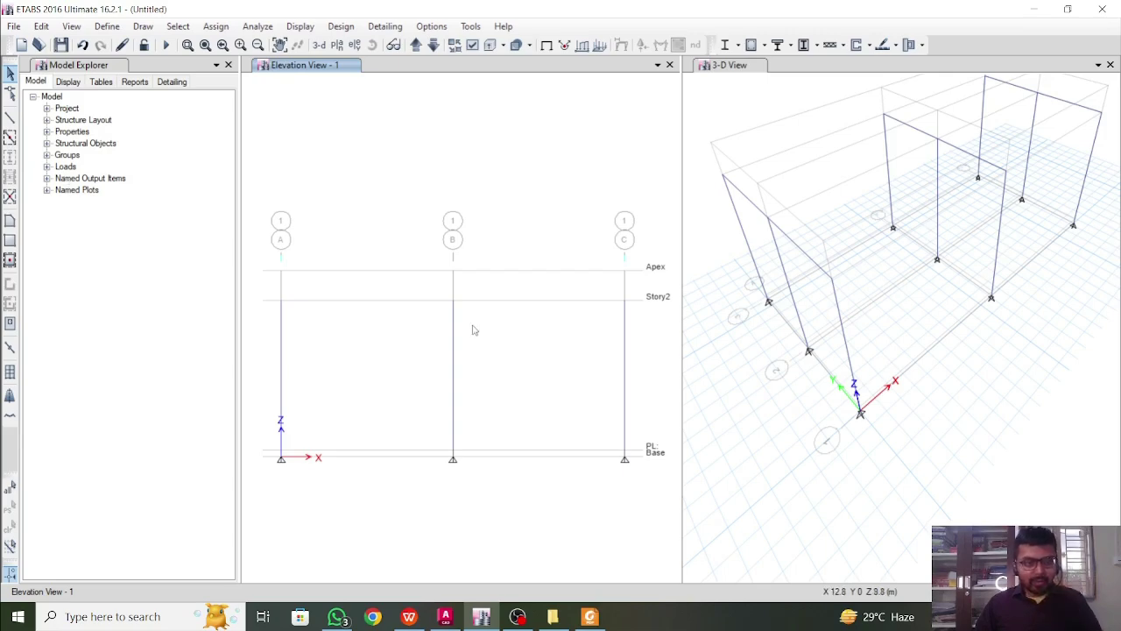
middle_click_drag(471, 327, 463, 336)
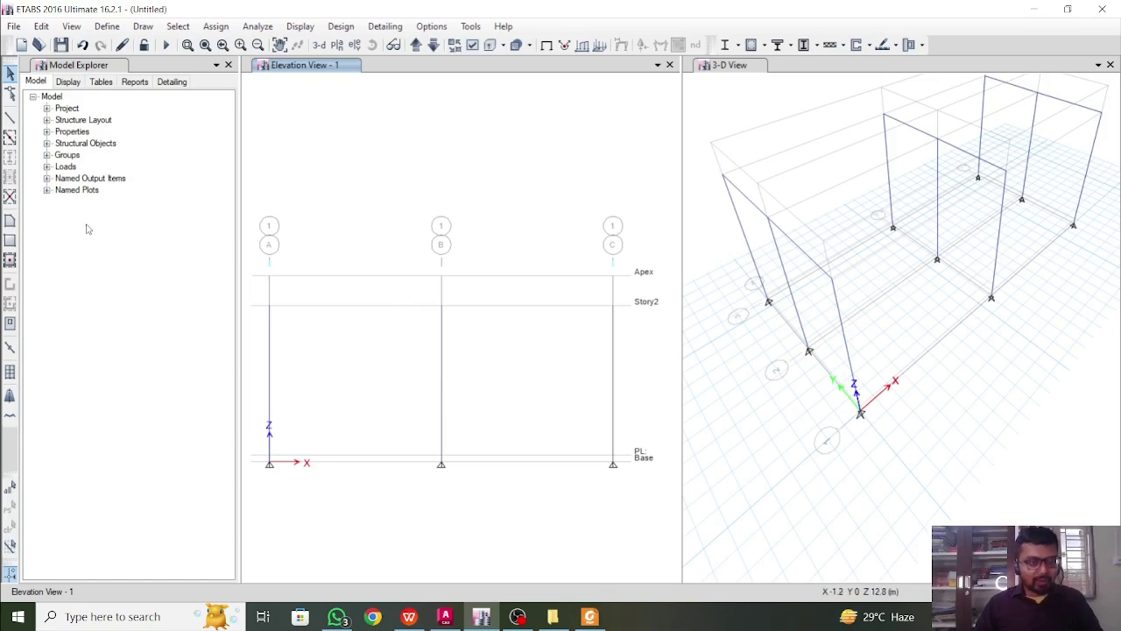
Step: Draw continuous ISMB300 beams at Story2 from grid A to B and from B to C in elevation 1
left_click(10, 116)
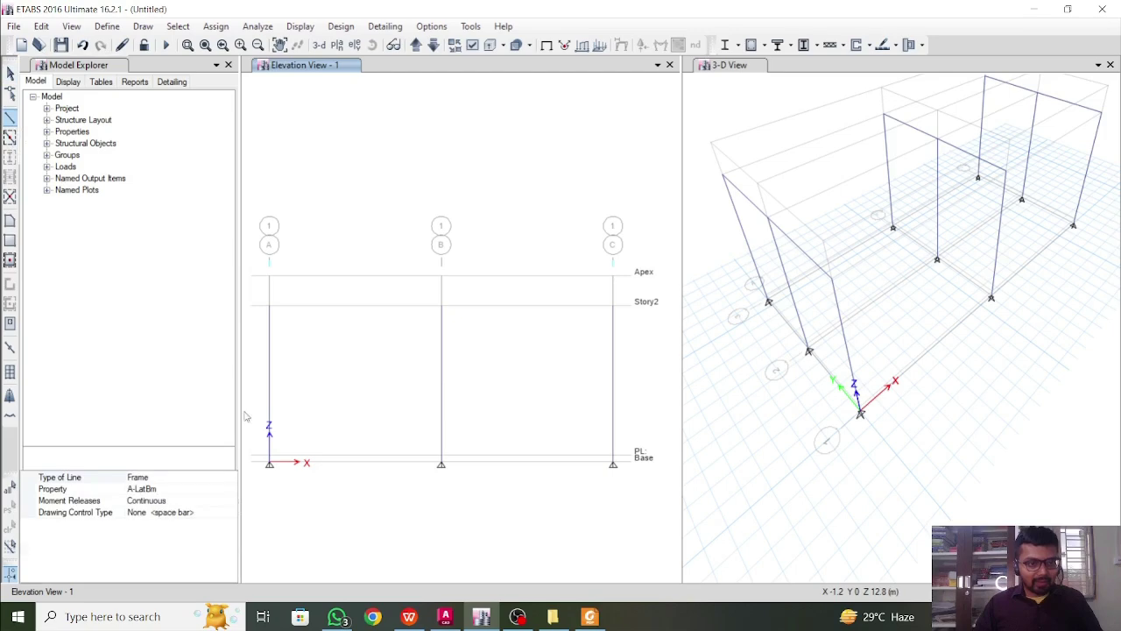
left_click(226, 488)
left_click(231, 489)
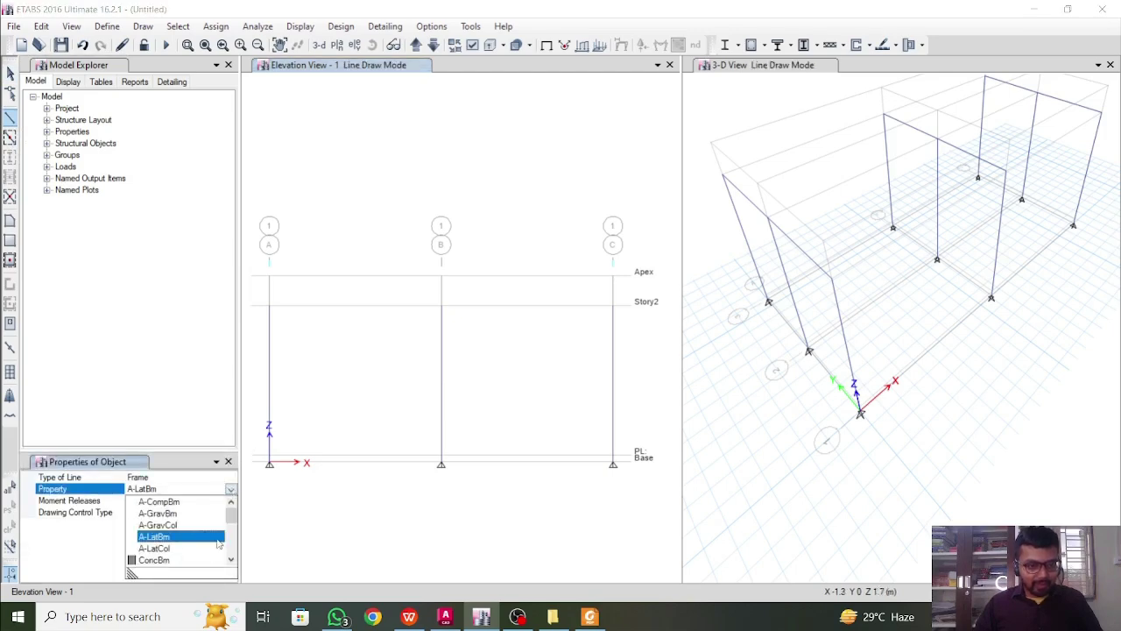
left_click_drag(233, 521, 233, 537)
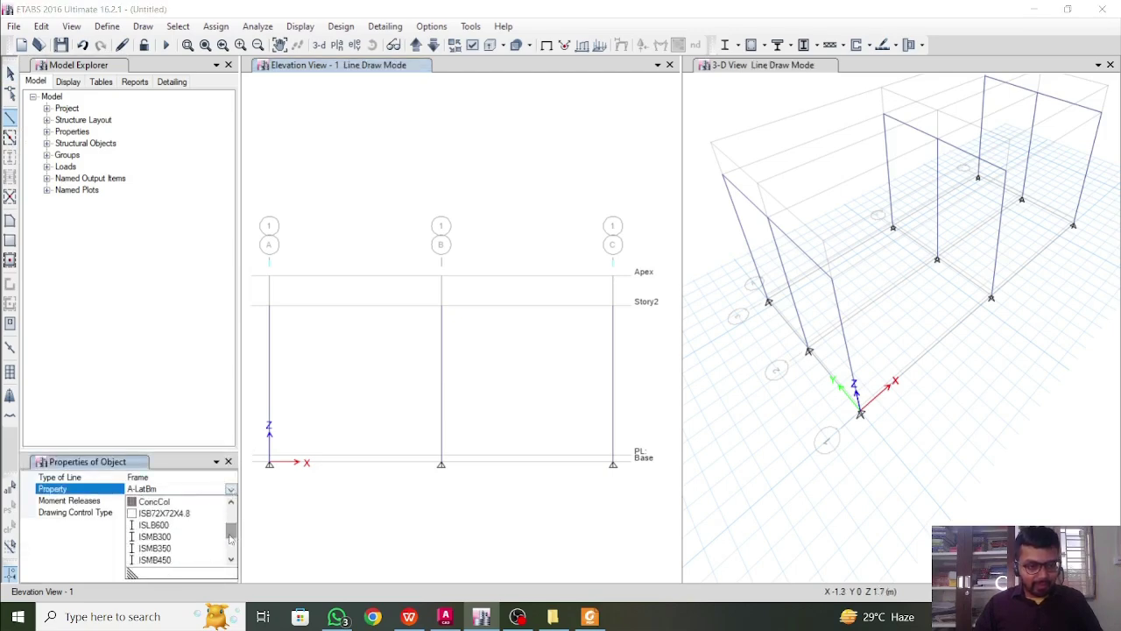
left_click(173, 538)
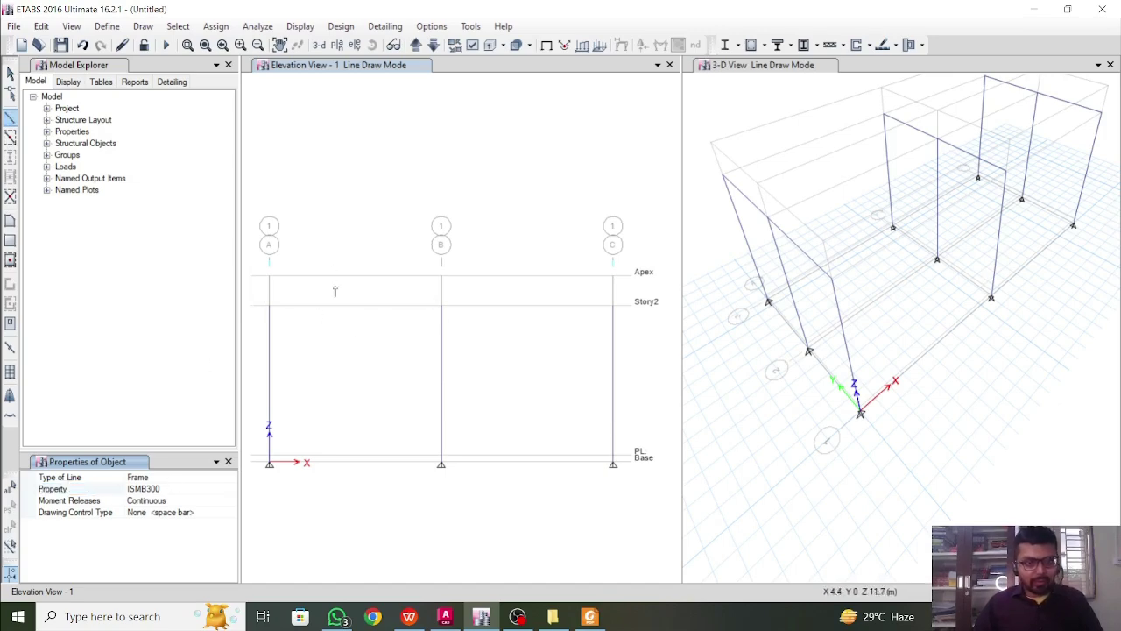
left_click(270, 306)
left_click(441, 306)
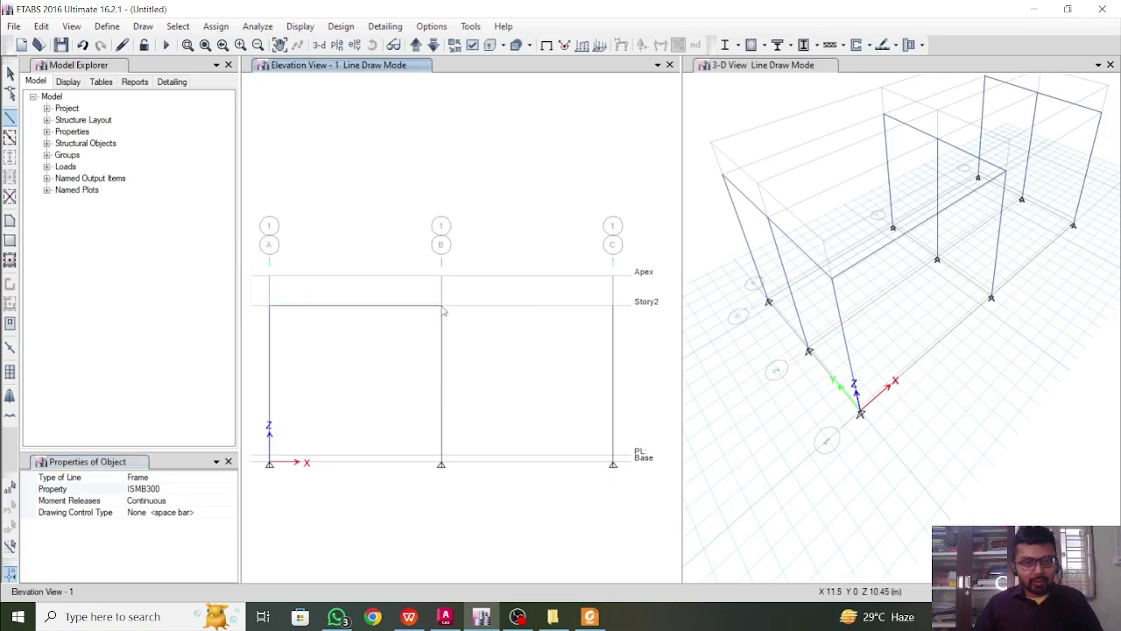
left_click(616, 308)
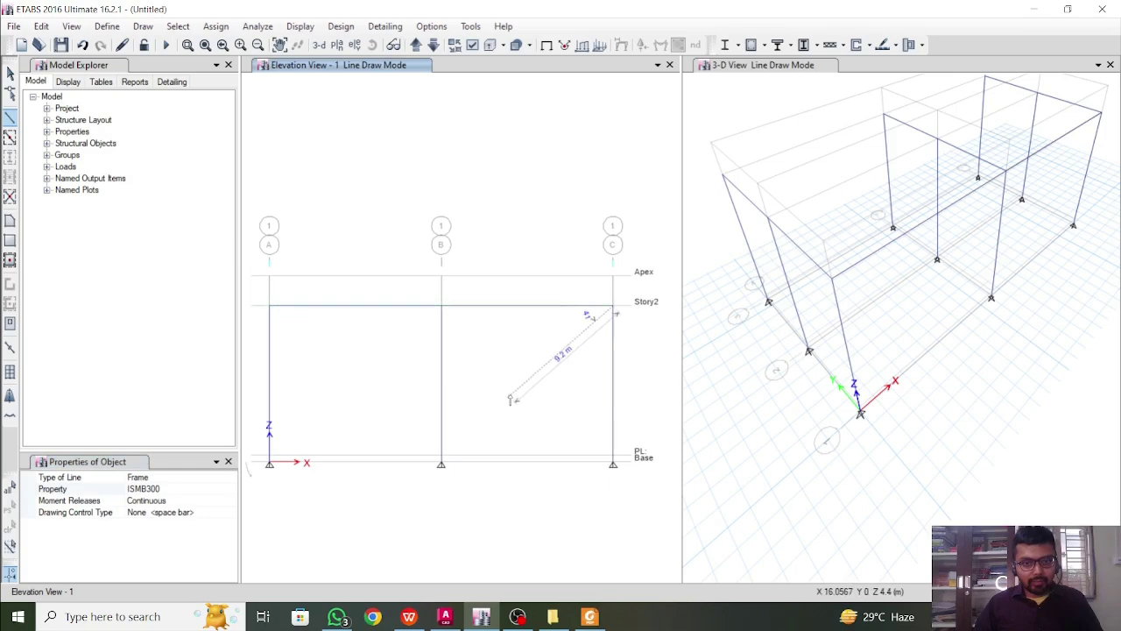
key("Escape")
Step: Draw a sloping ISMB300 member starting from grid A at Story2 in elevation 1
left_click(270, 305)
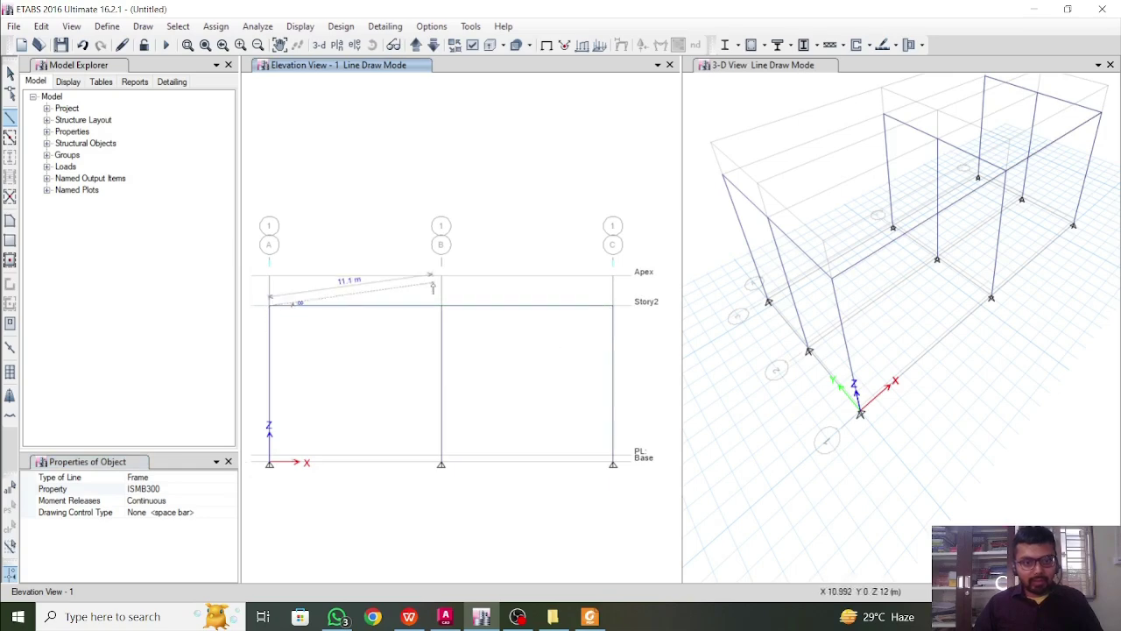
Step: Draw the two ISMB300 rafters on elevation 1, from the Story2 column top on grid A over the grid B apex to grid C
left_click(442, 277)
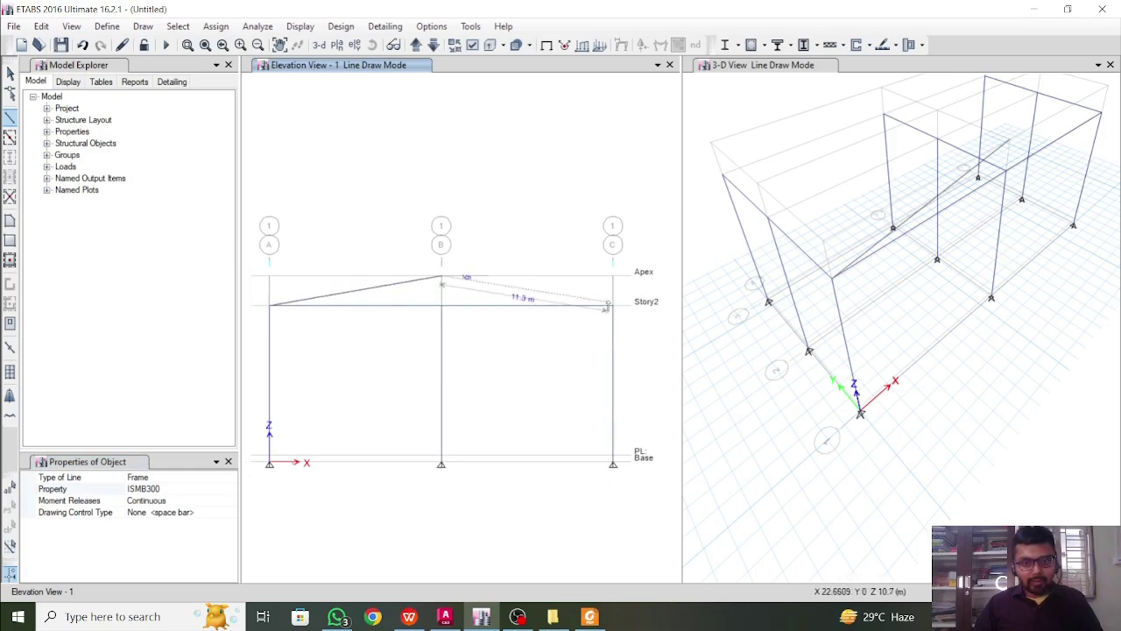
left_click(613, 305)
key("Escape")
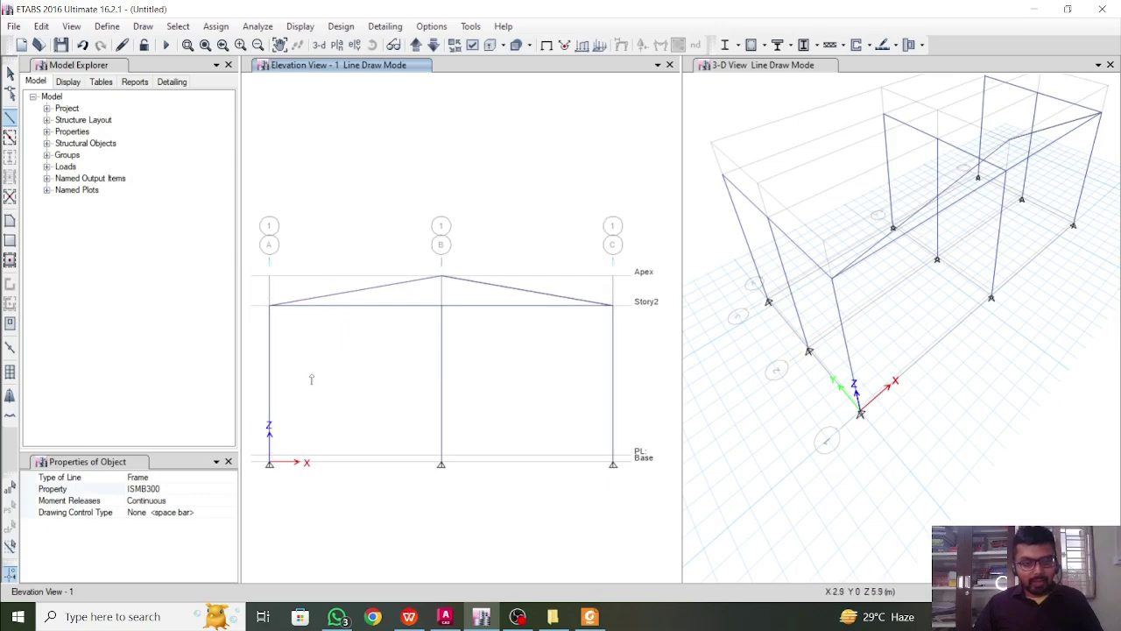
key("Escape")
left_click(404, 306)
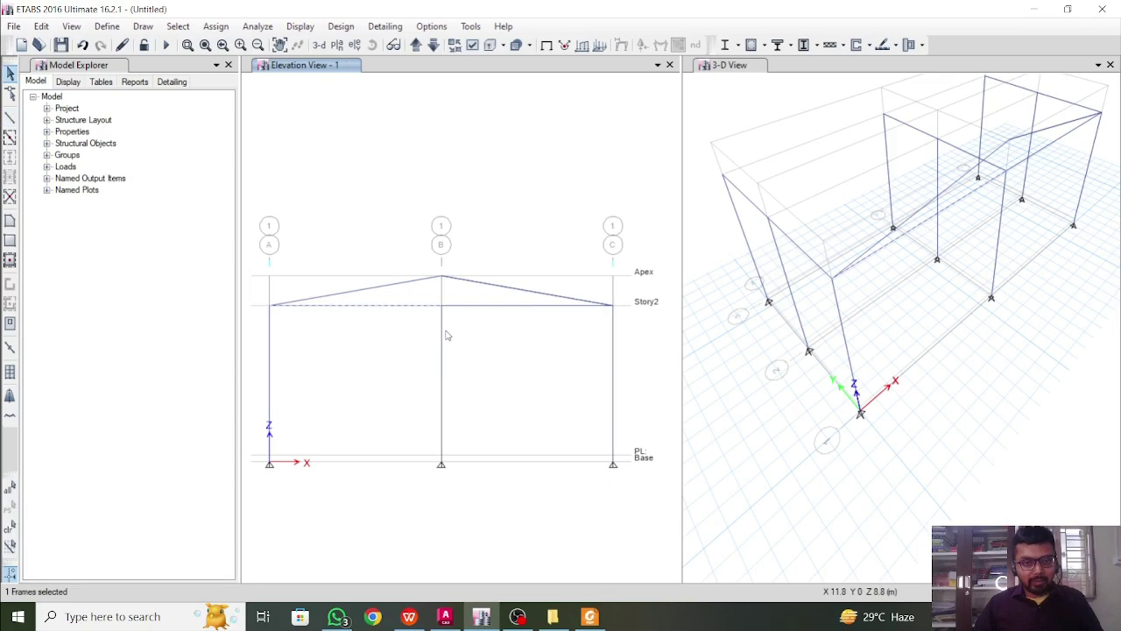
key("Escape")
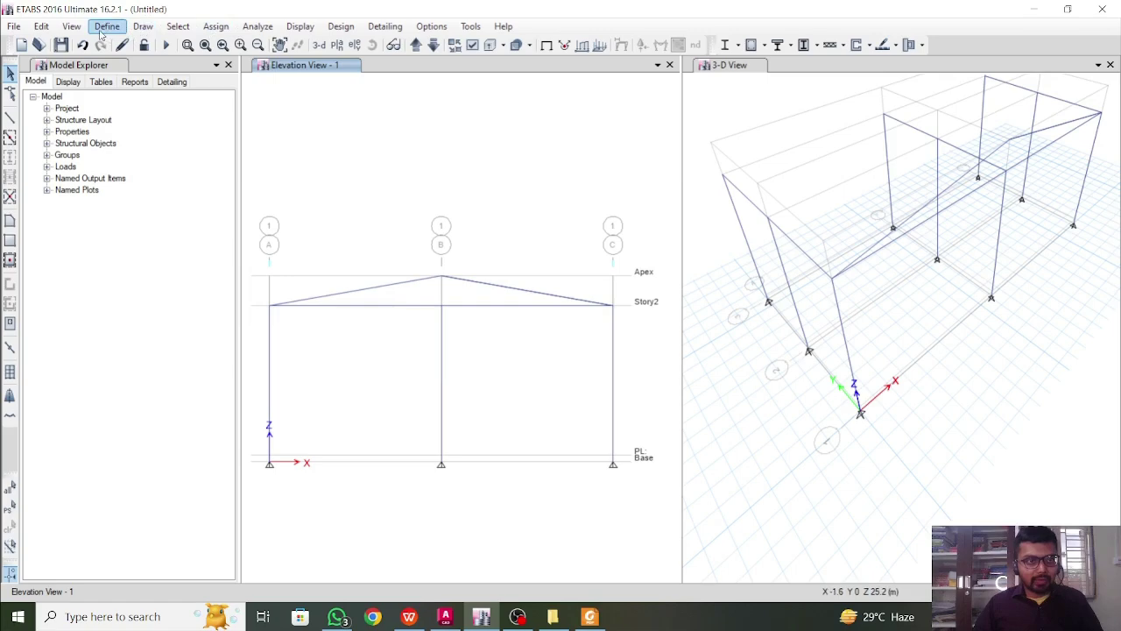
Step: Import the ISMB100 steel I-section from the Indian property file into the frame sections, with Fe 250 as material
left_click(107, 27)
mouse_move(153, 68)
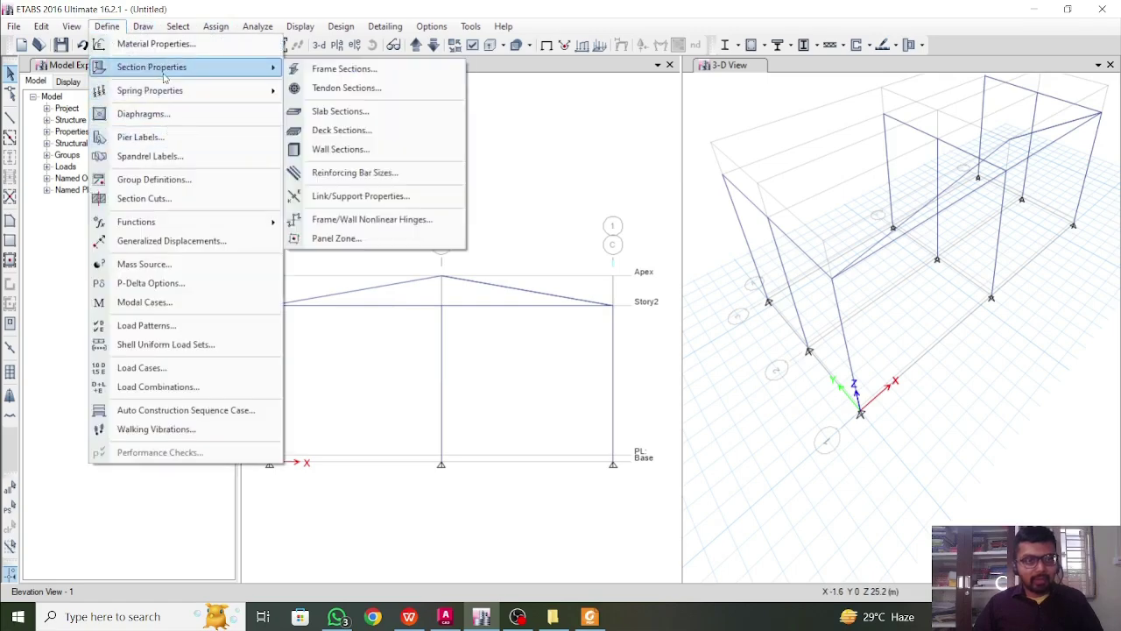
left_click(388, 72)
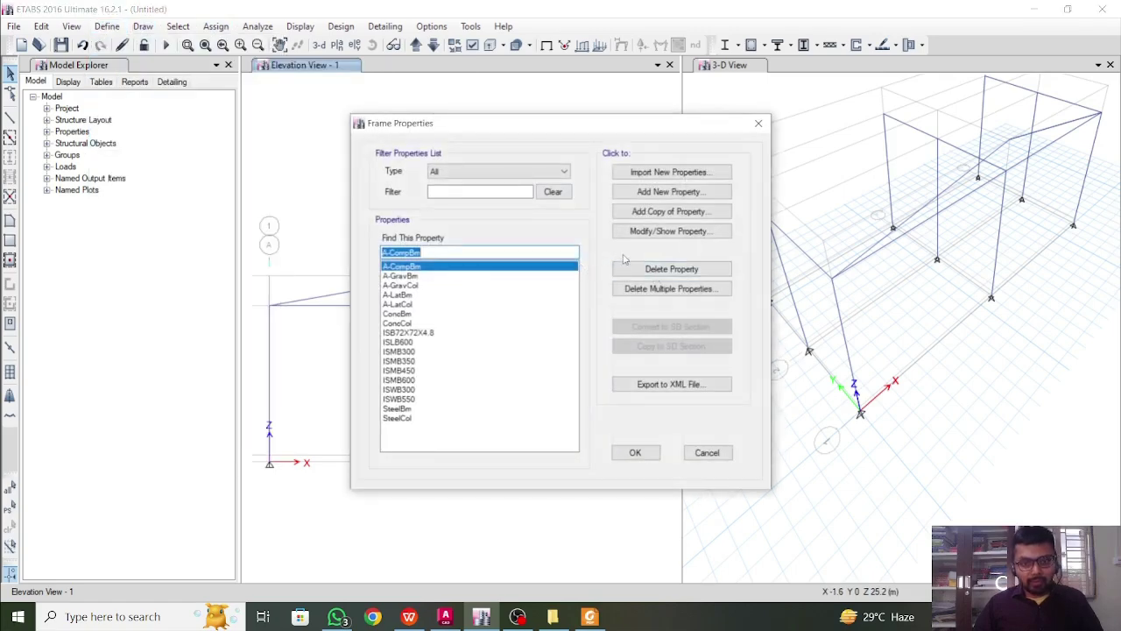
left_click(683, 173)
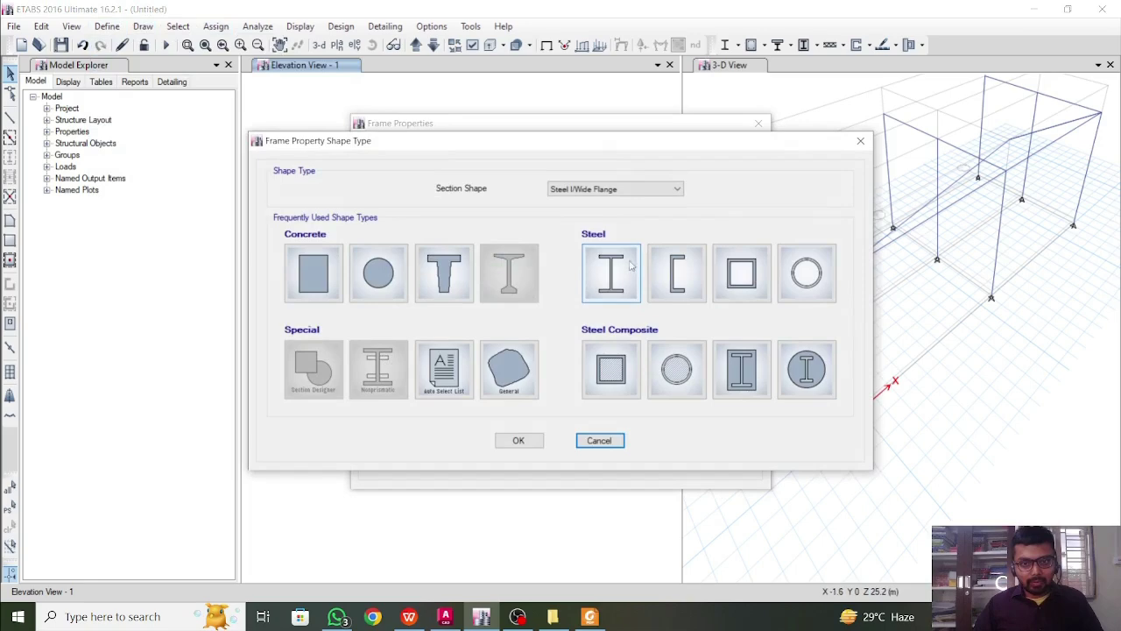
left_click(611, 271)
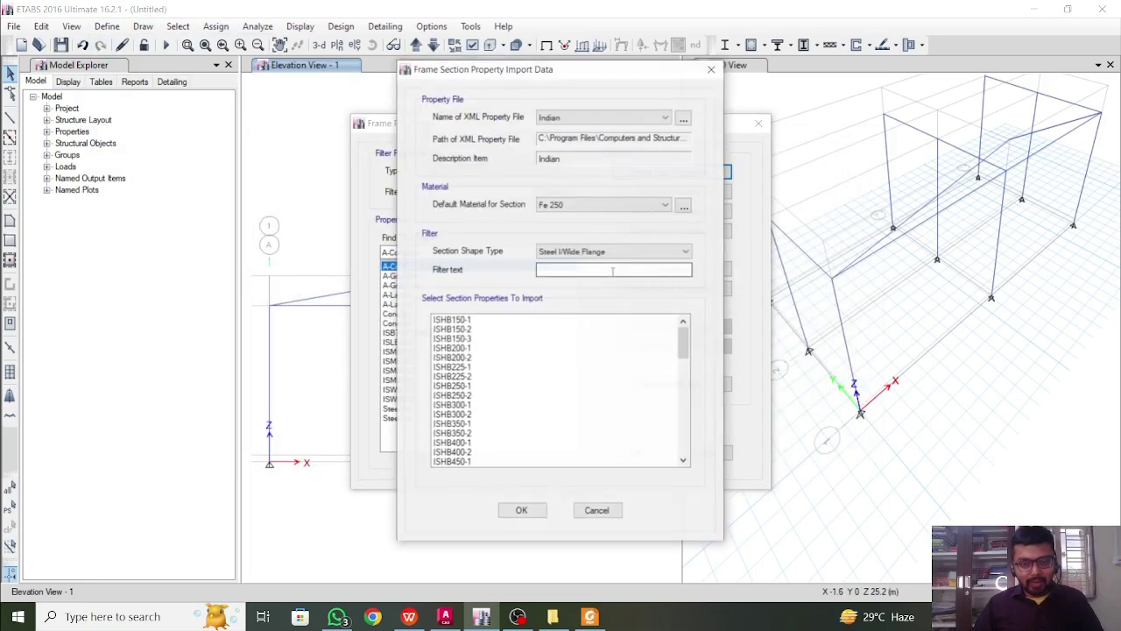
left_click_drag(686, 345, 685, 405)
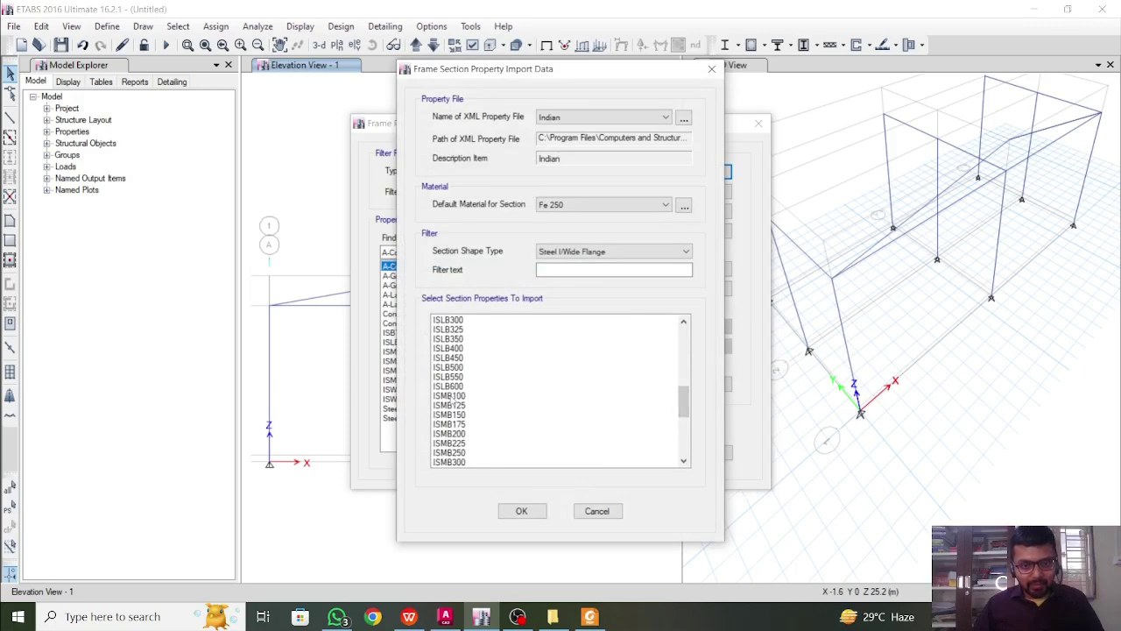
left_click(453, 396)
left_click(523, 513)
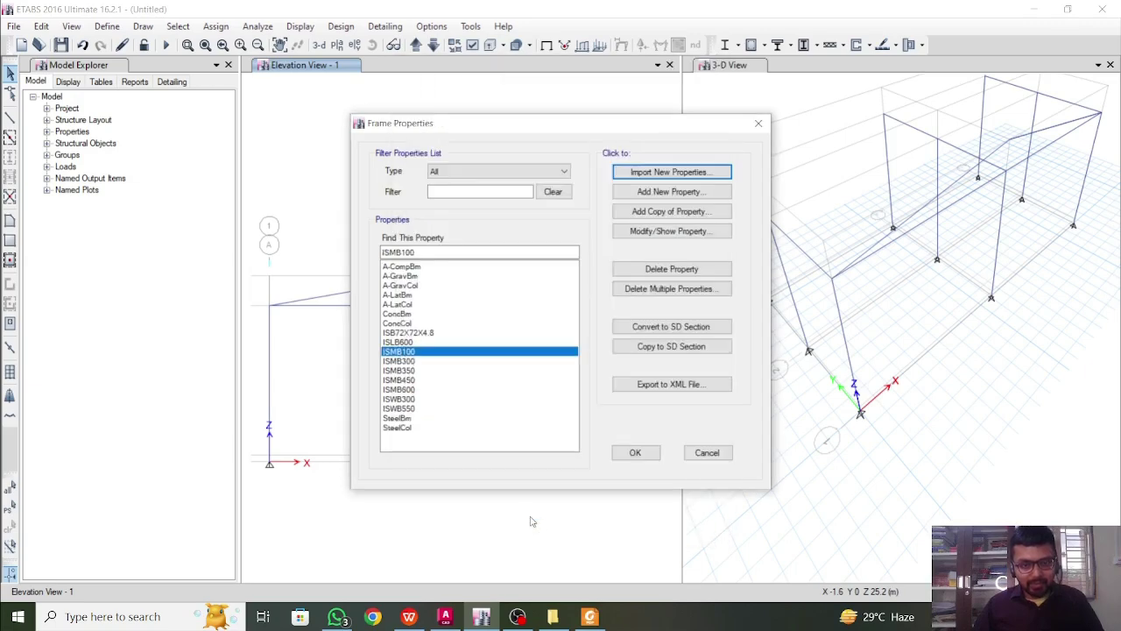
left_click(635, 453)
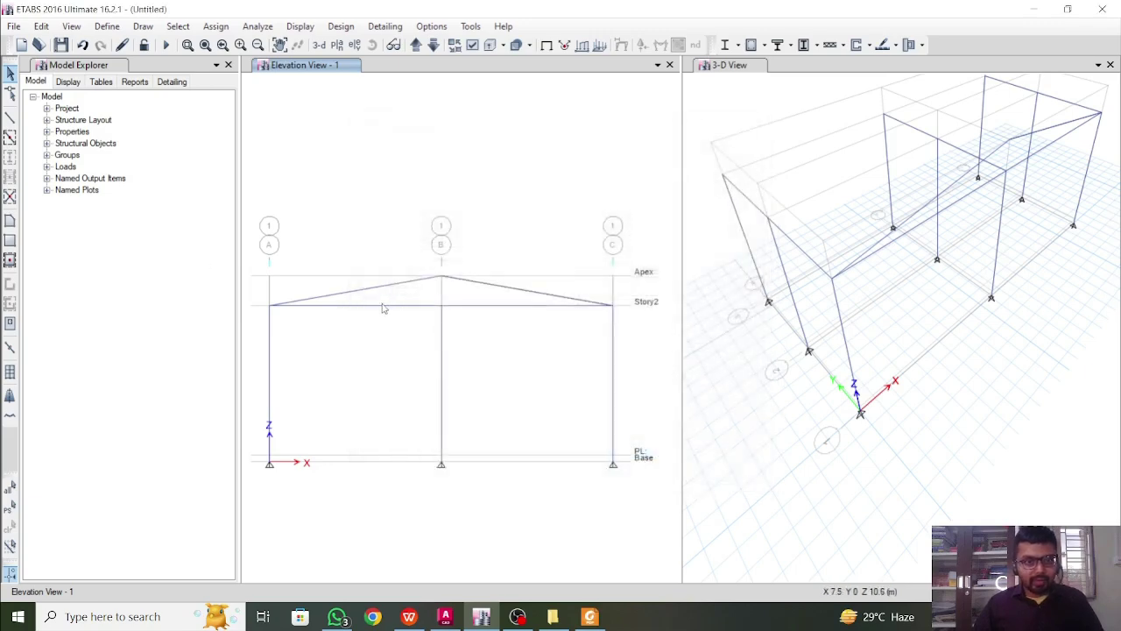
Step: Divide the Story2 beam between grids A and B into 5 frame objects
left_click(382, 308)
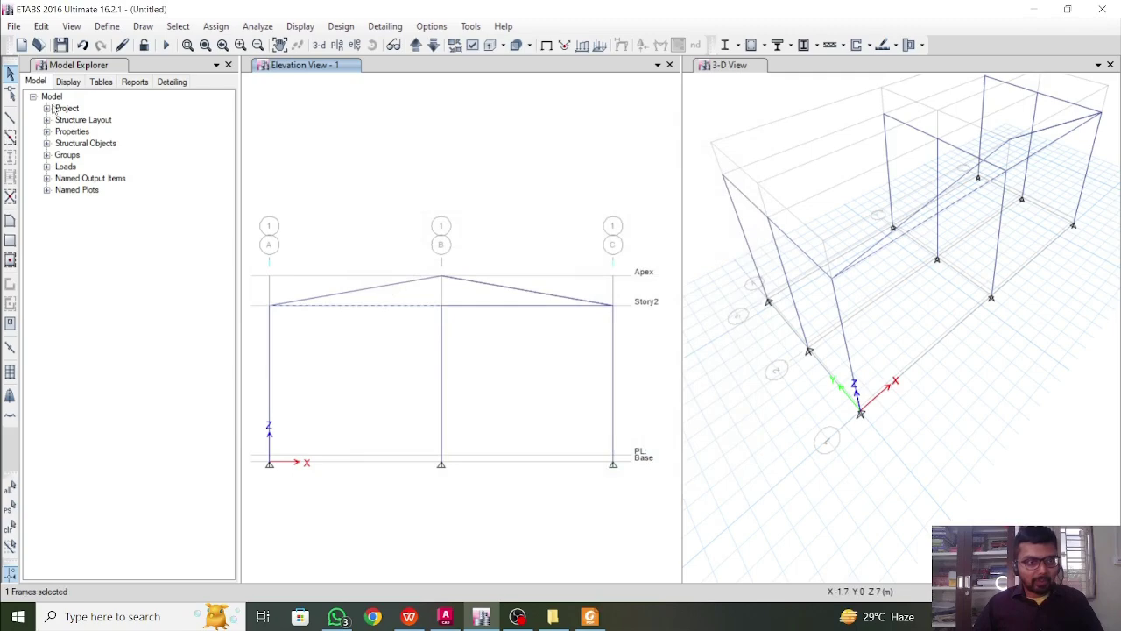
left_click(44, 27)
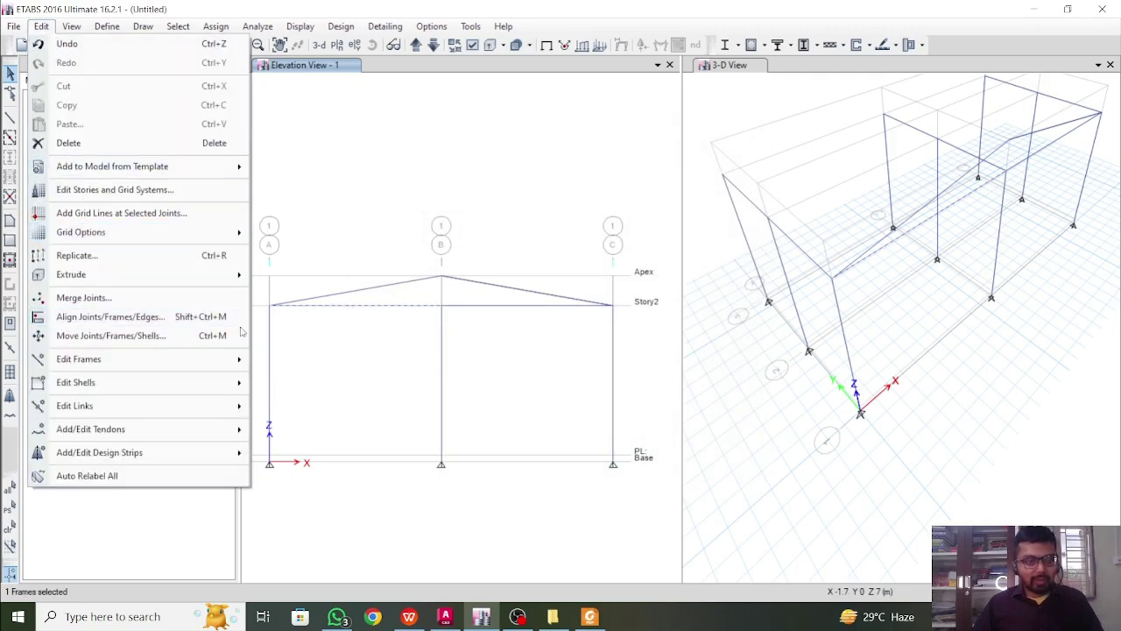
mouse_move(182, 370)
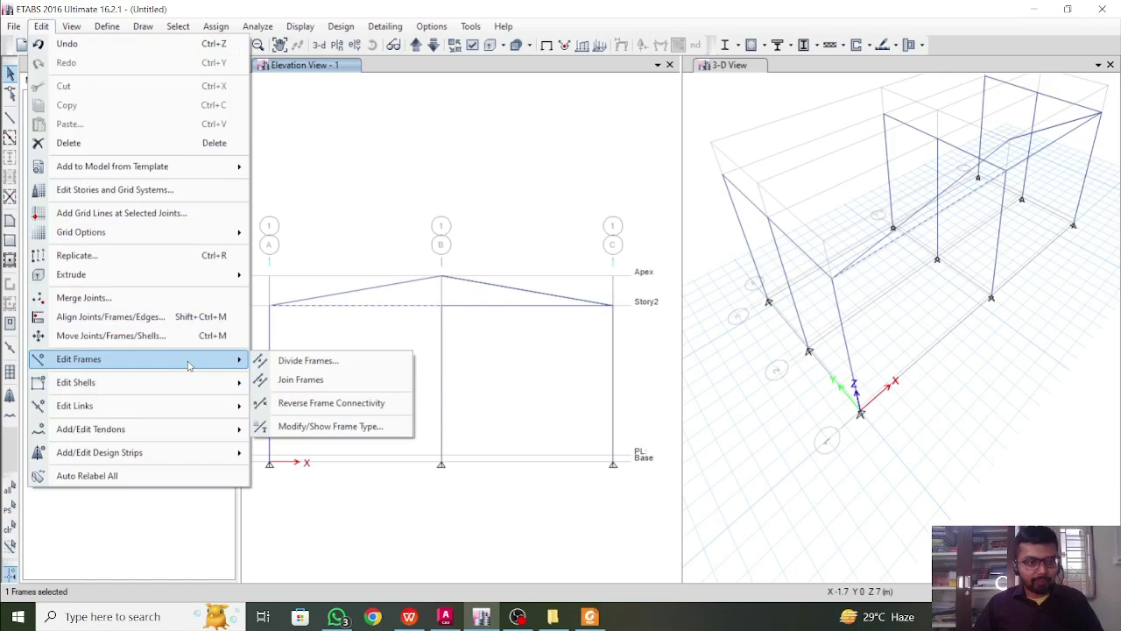
left_click(281, 368)
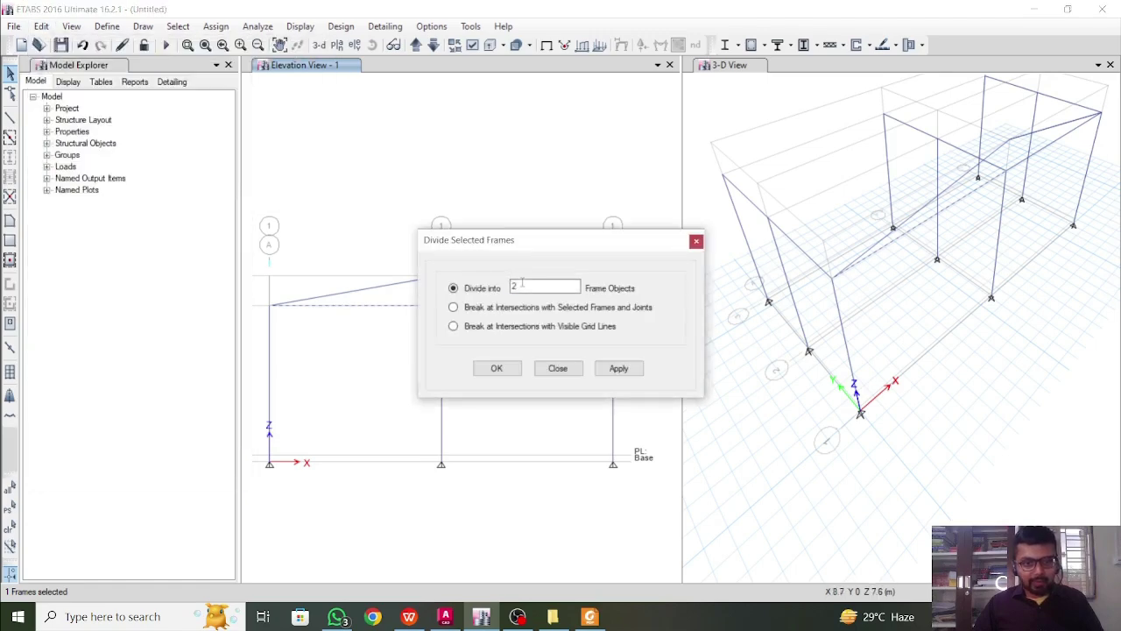
double_click(522, 282)
type("5")
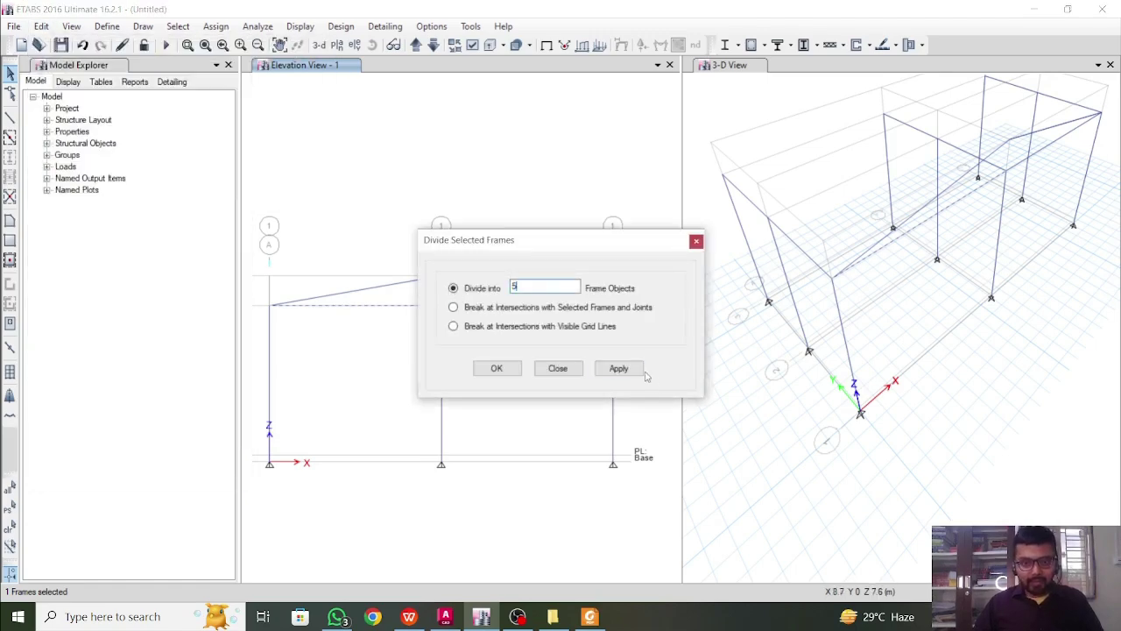
left_click(619, 368)
left_click(496, 368)
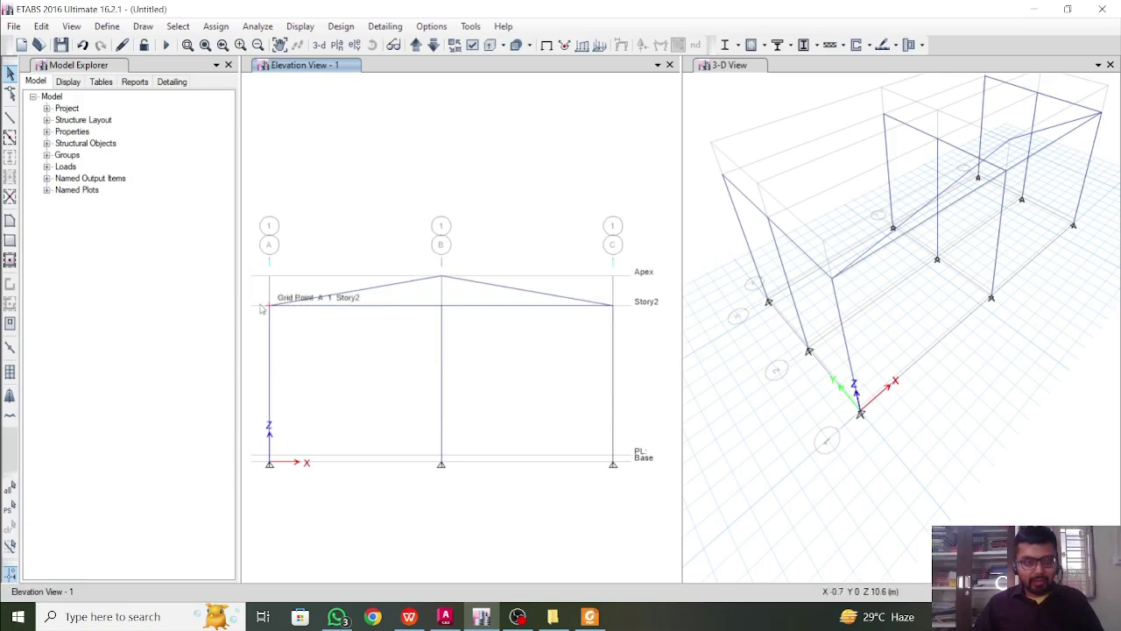
Step: Draw ISMB100 vertical members up past the rafter from the first two division joints after grid A, the second about 8.7 m long
left_click(10, 138)
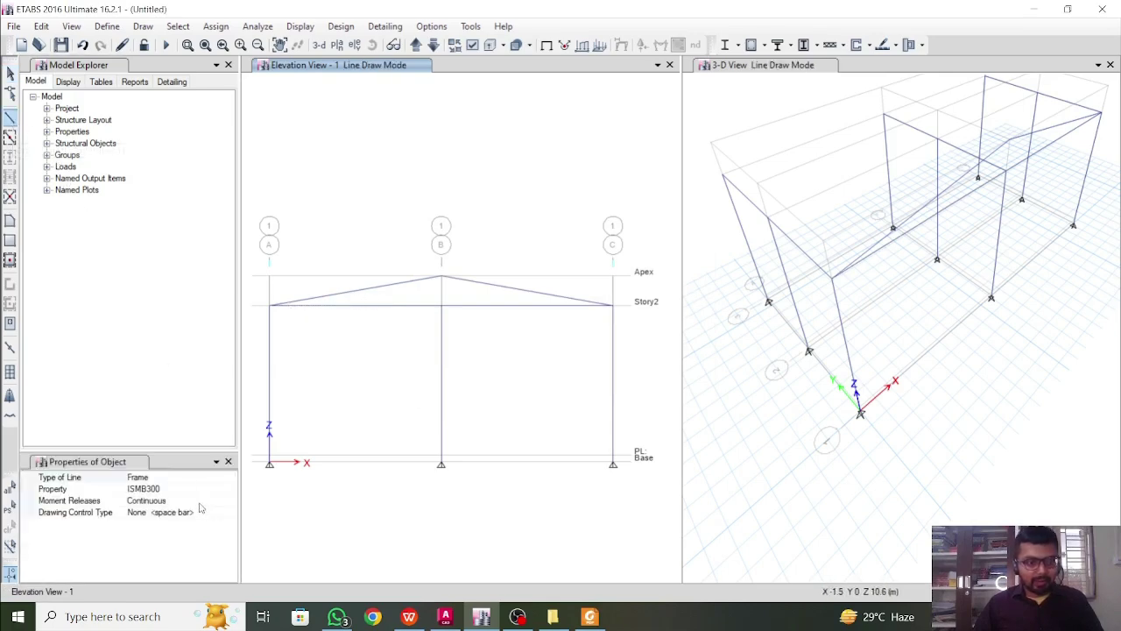
left_click(221, 491)
left_click(230, 489)
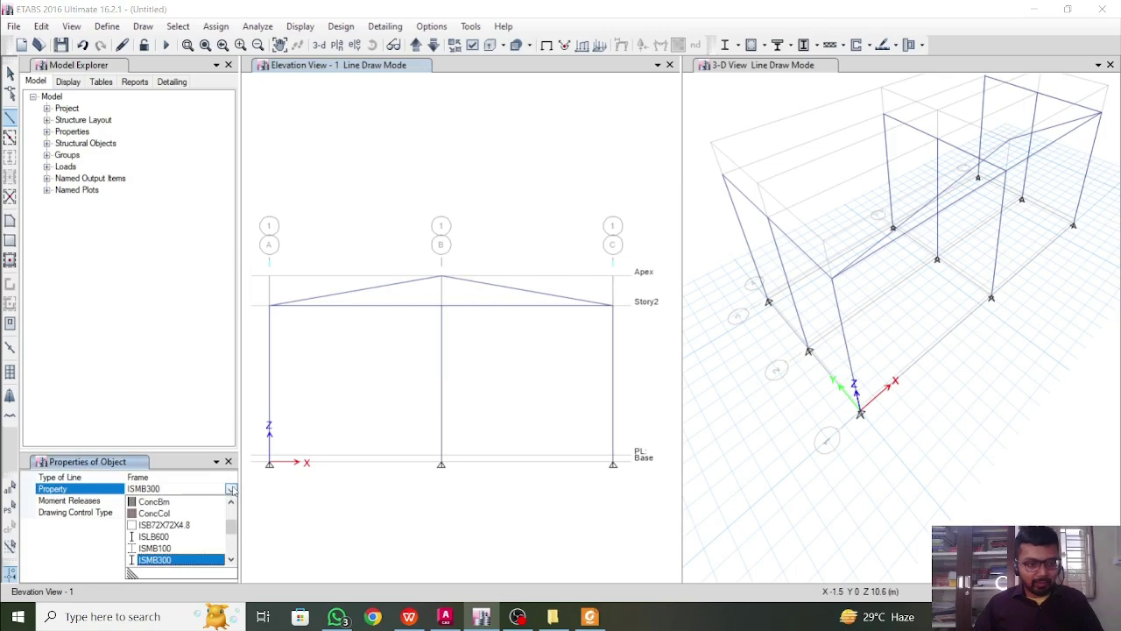
left_click(158, 548)
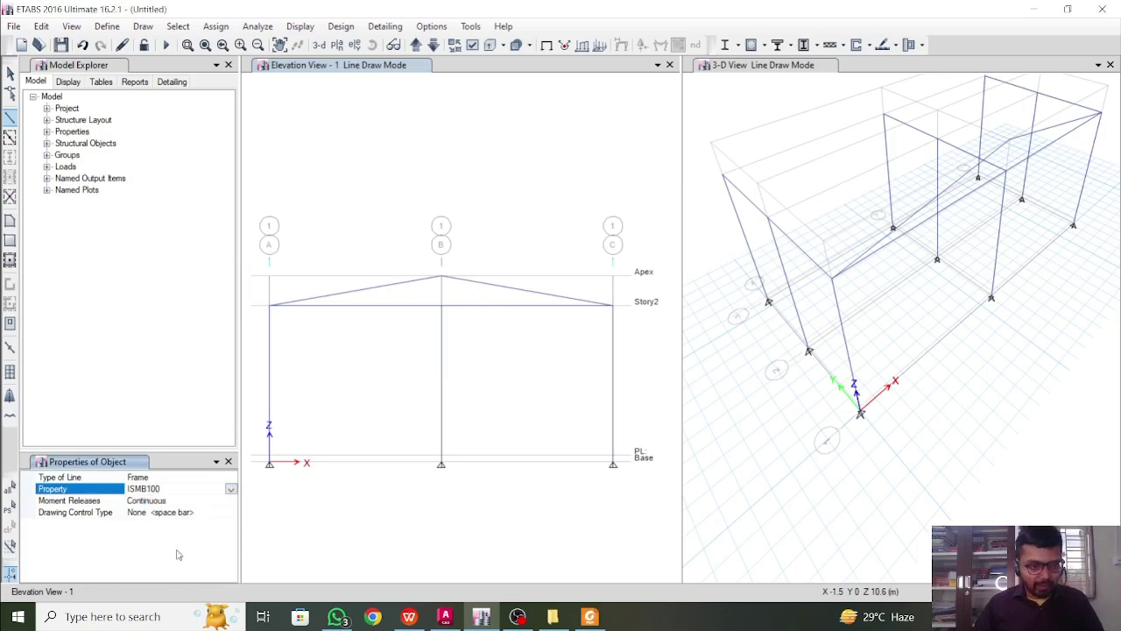
left_click(304, 305)
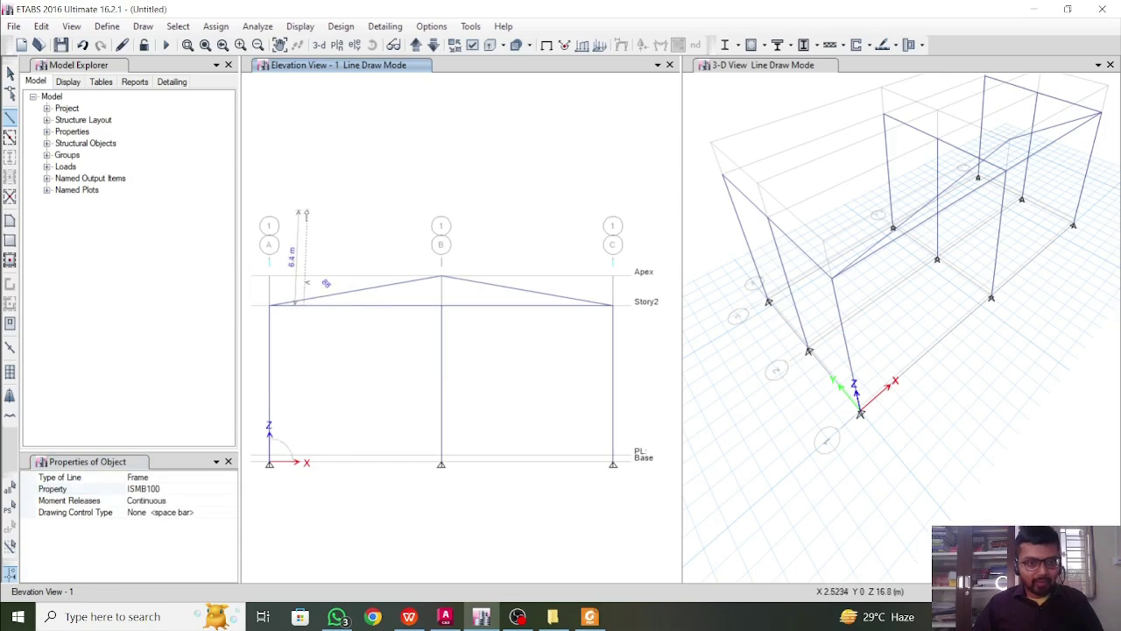
left_click(304, 205)
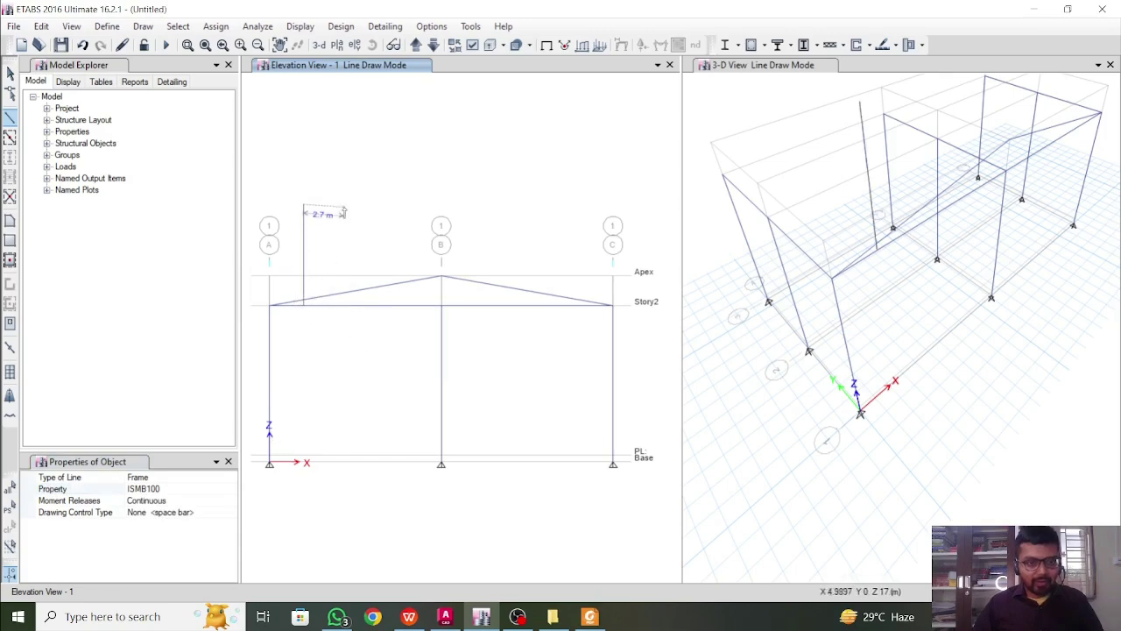
left_click(331, 304)
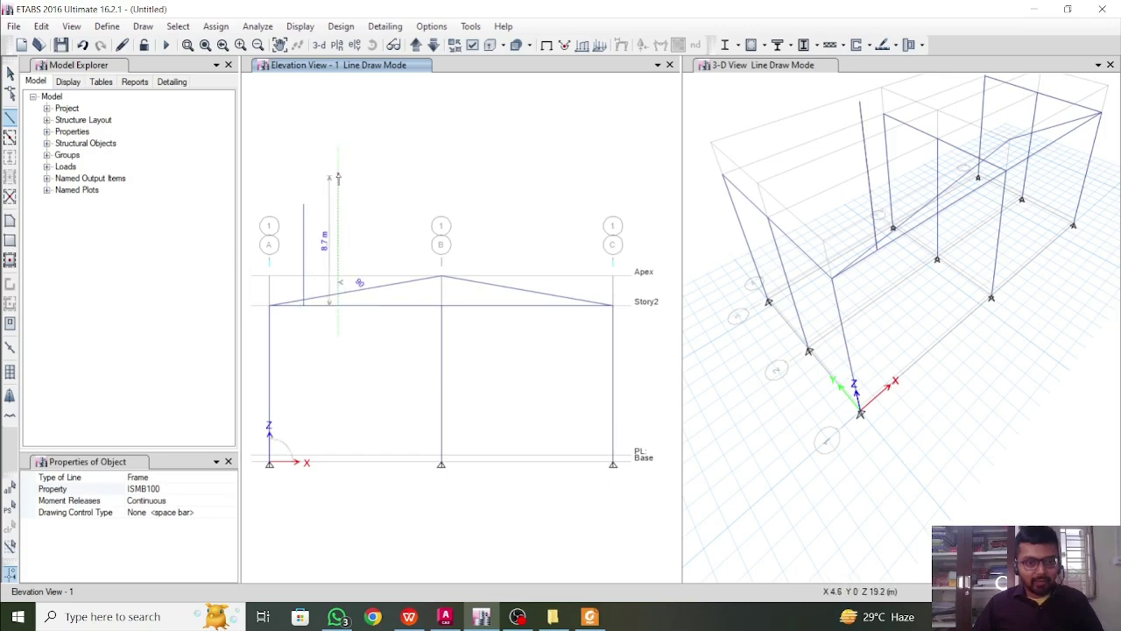
left_click(338, 177)
right_click(391, 213)
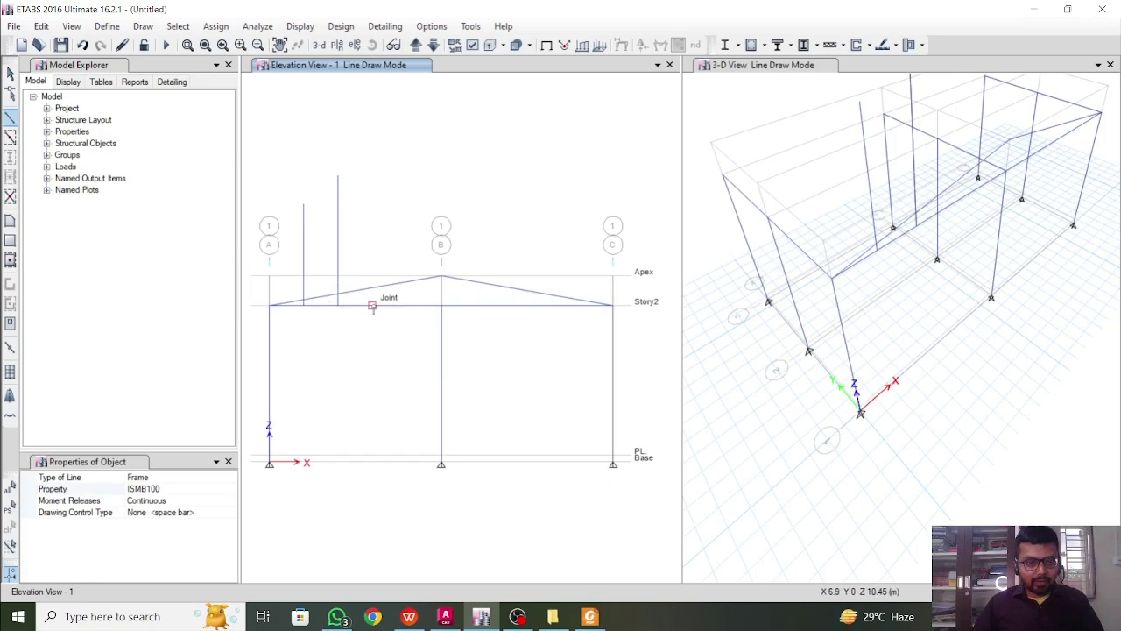
Step: Draw ISMB100 verticals about 9.4 m and 9.8 m long from the third and fourth division joints up past the rafter
left_click(372, 305)
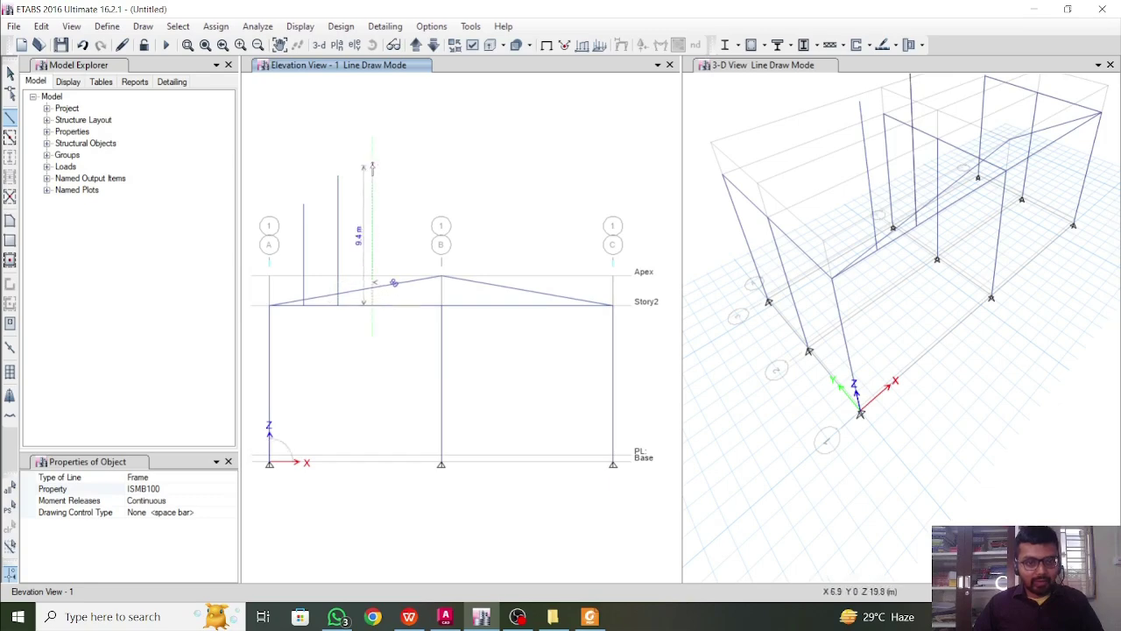
left_click(373, 167)
right_click(423, 236)
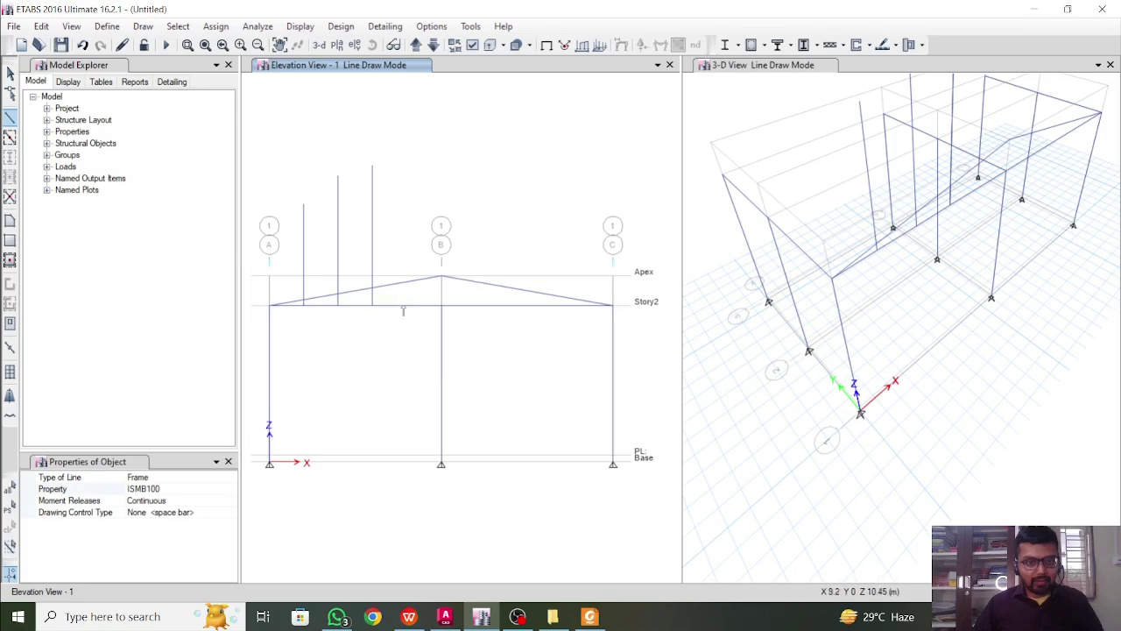
left_click(407, 306)
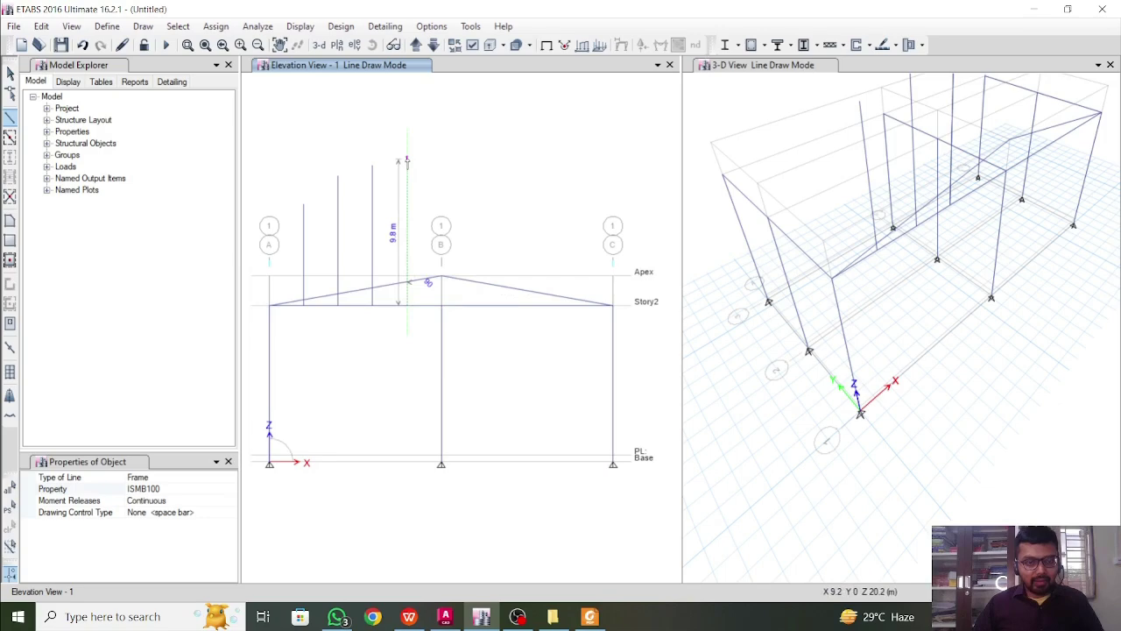
double_click(407, 160)
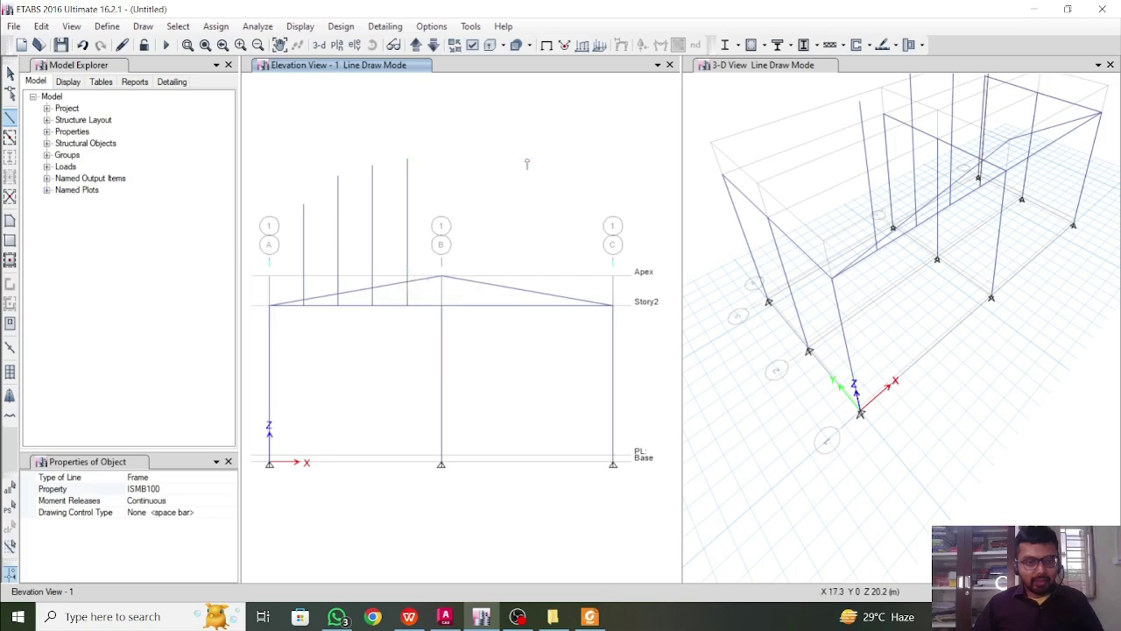
Step: Draw the ISMB100 vertical on grid B from the Story2 beam up to the apex
key("Escape")
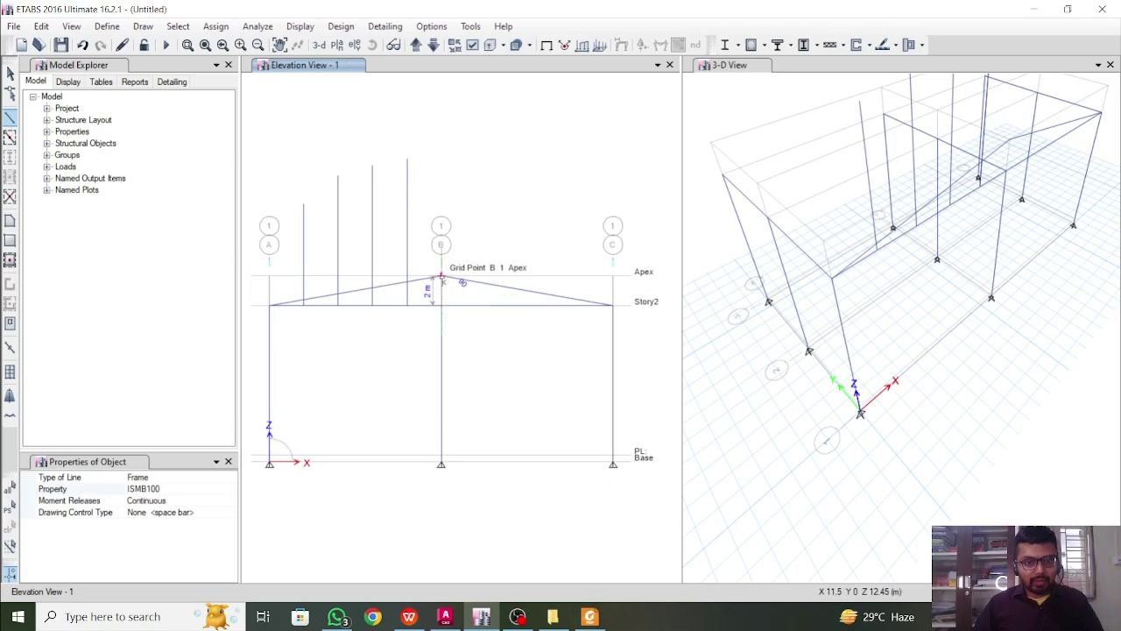
left_click(441, 277)
key("Escape")
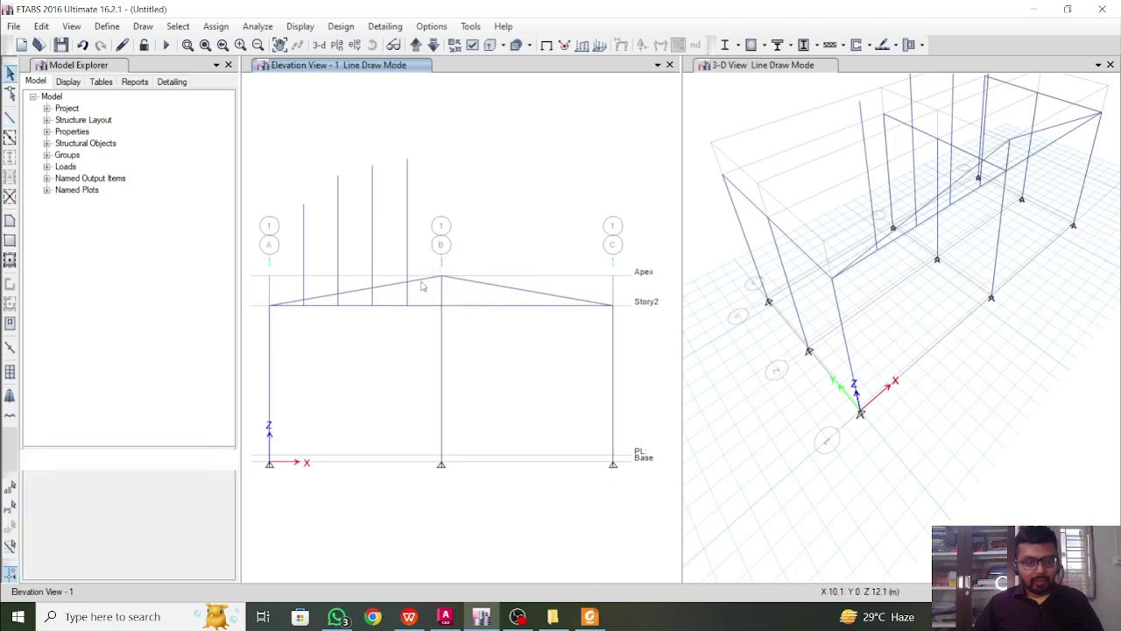
Step: Divide the grid A–B rafter and the four intermediate verticals at their intersections with visible grid lines
left_click(420, 287)
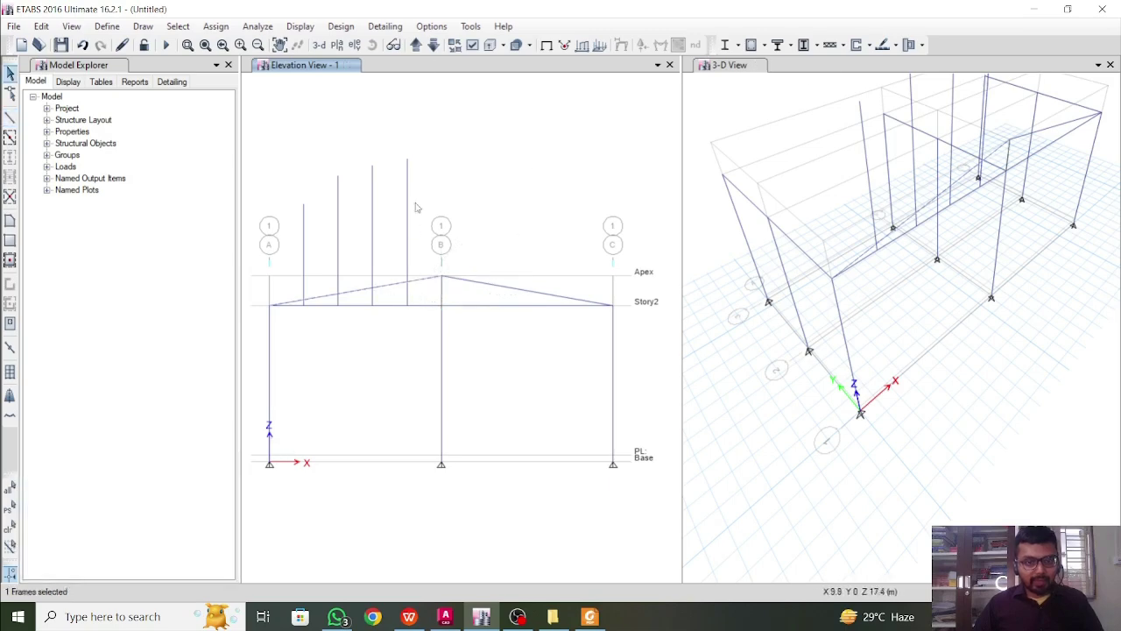
left_click_drag(418, 189, 244, 157)
left_click_drag(330, 250, 272, 189)
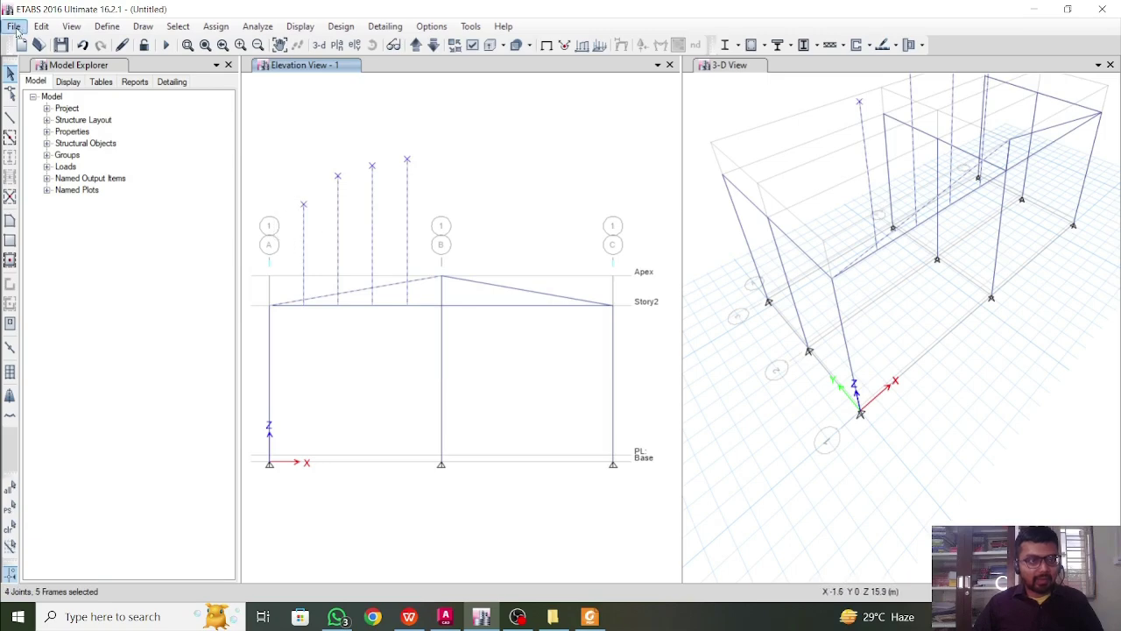
left_click(42, 26)
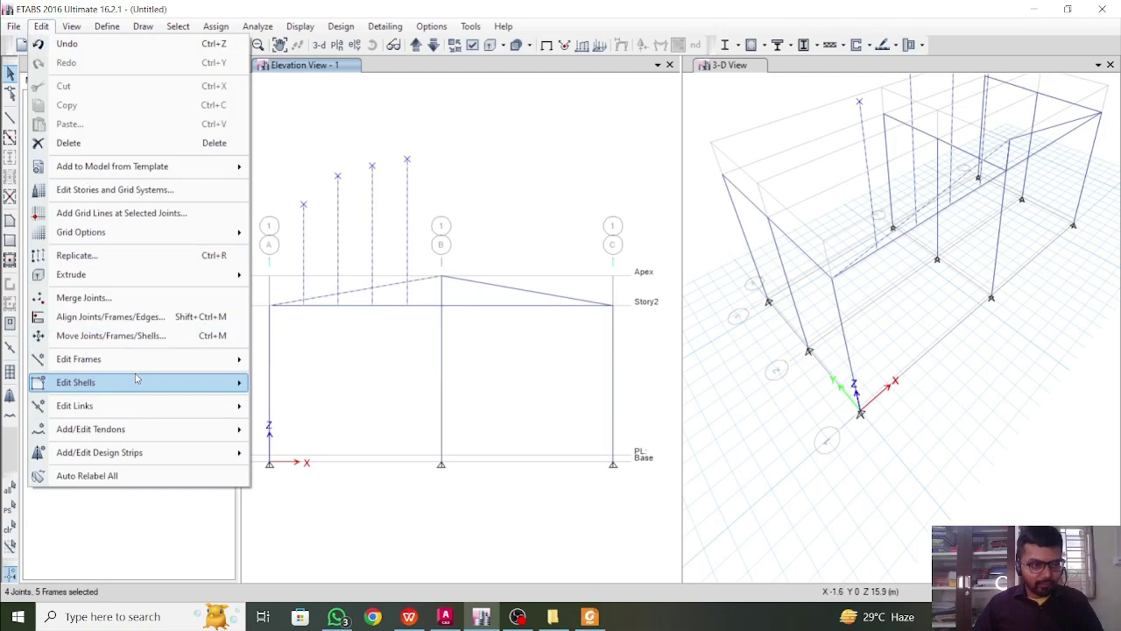
mouse_move(136, 378)
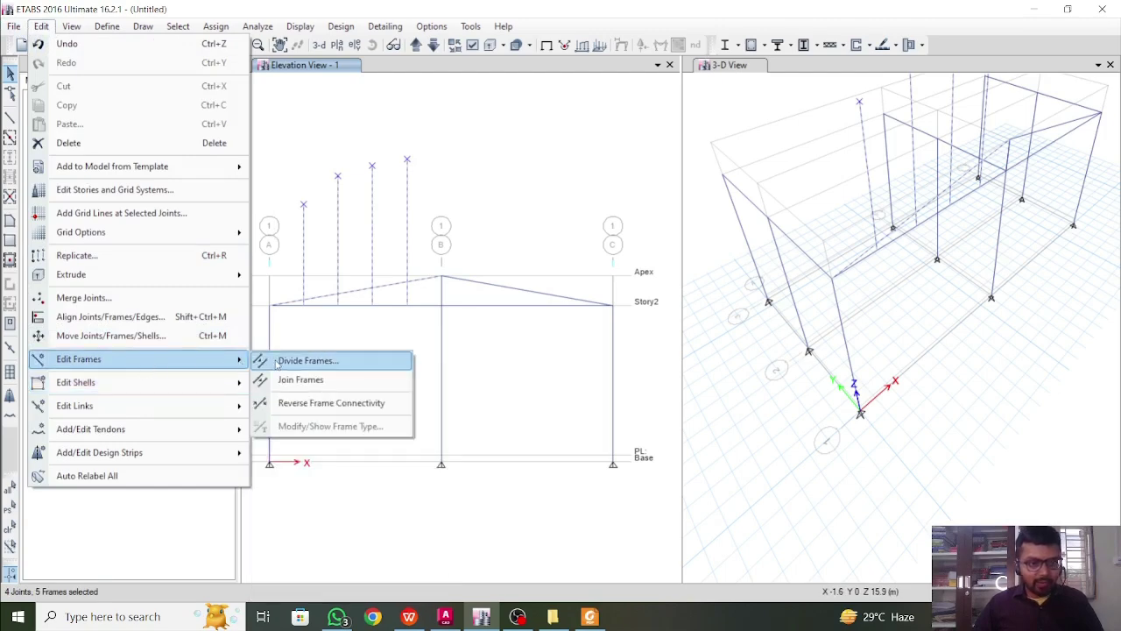
left_click(276, 362)
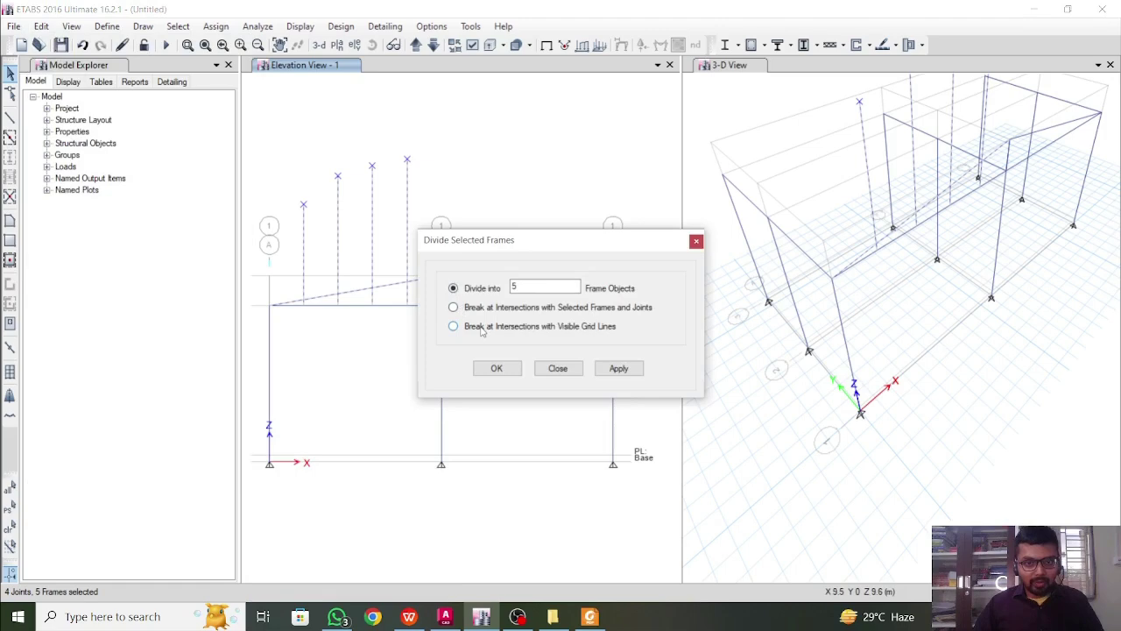
left_click(481, 330)
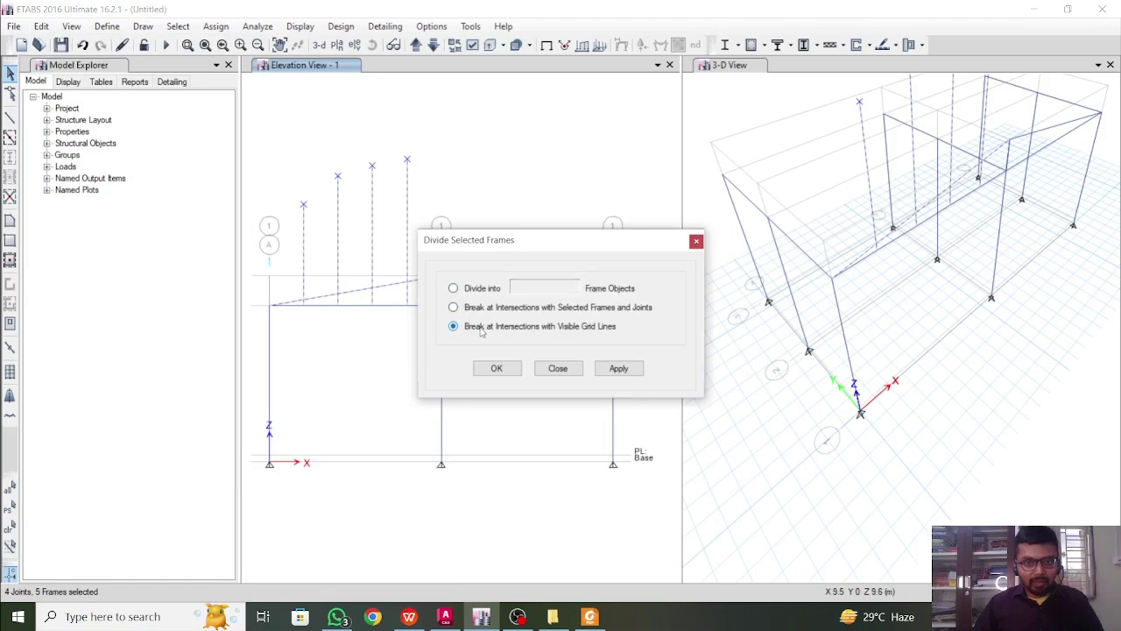
left_click(636, 374)
left_click(497, 368)
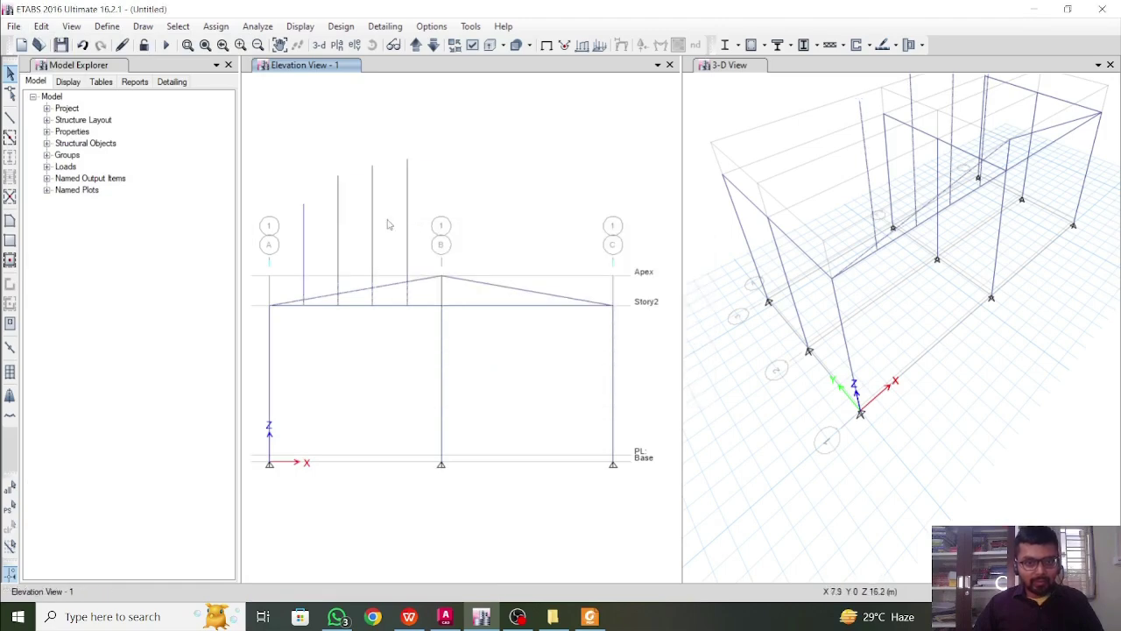
Step: Delete the four vertical segments extending above the Apex level between grids A and B
left_click_drag(388, 214, 252, 163)
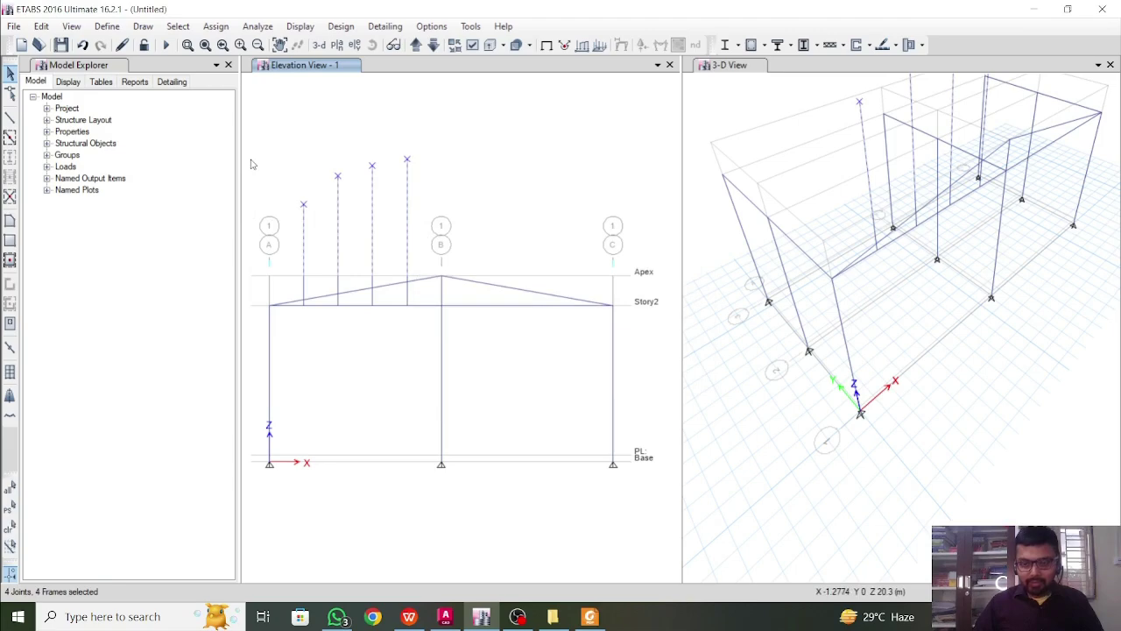
key("Delete")
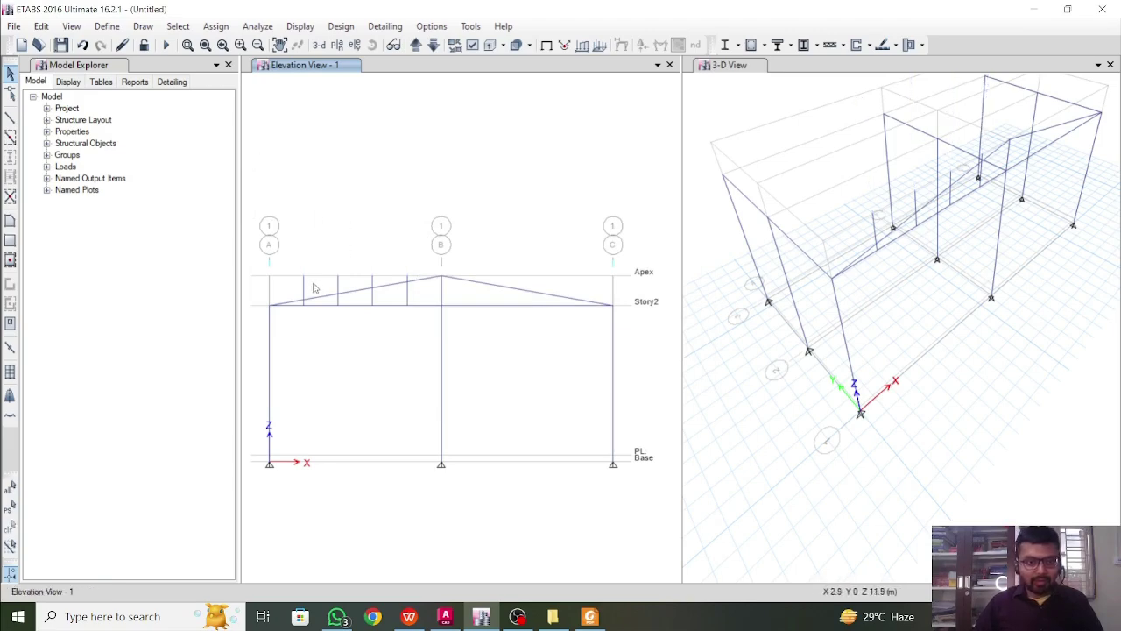
Step: Try to divide the four shortened verticals and the A–B rafter at intersections with visible grid lines
scroll(313, 298, "up", 3)
scroll(313, 298, "down", 3)
scroll(437, 268, "up", 2)
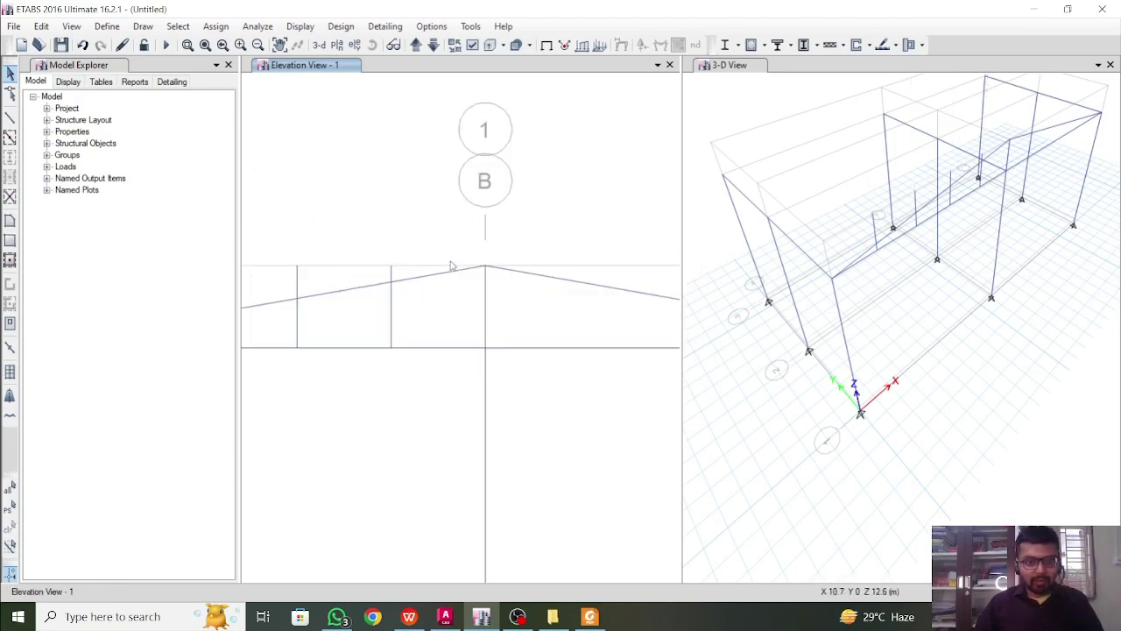
left_click(390, 273)
left_click(296, 269)
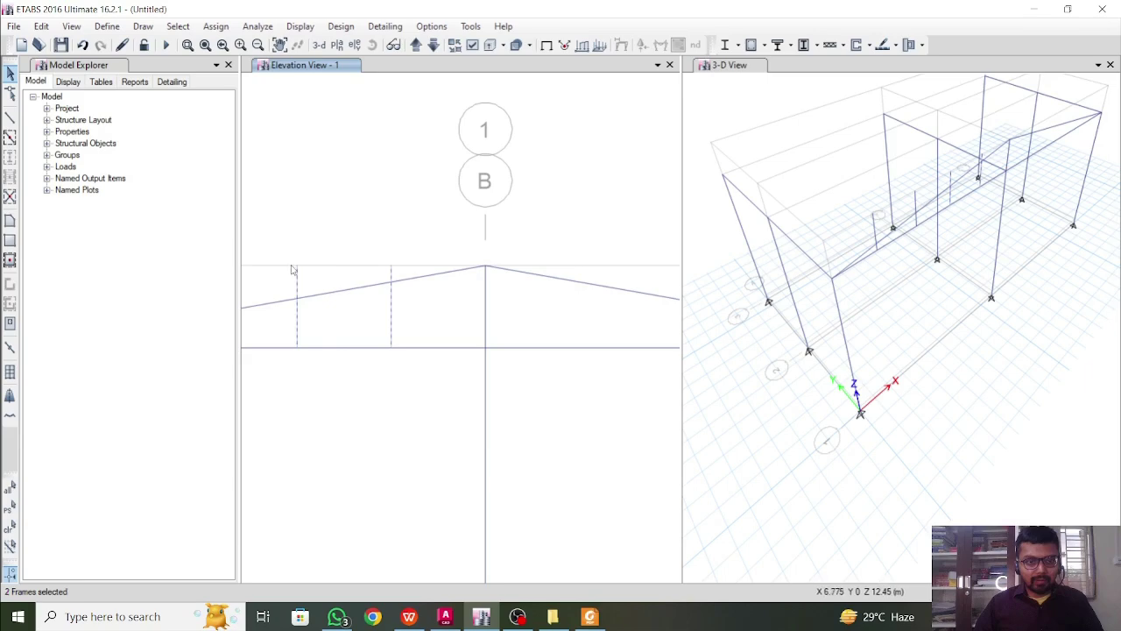
middle_click_drag(264, 281, 390, 298)
scroll(396, 298, "up", 1)
scroll(414, 298, "down", 3)
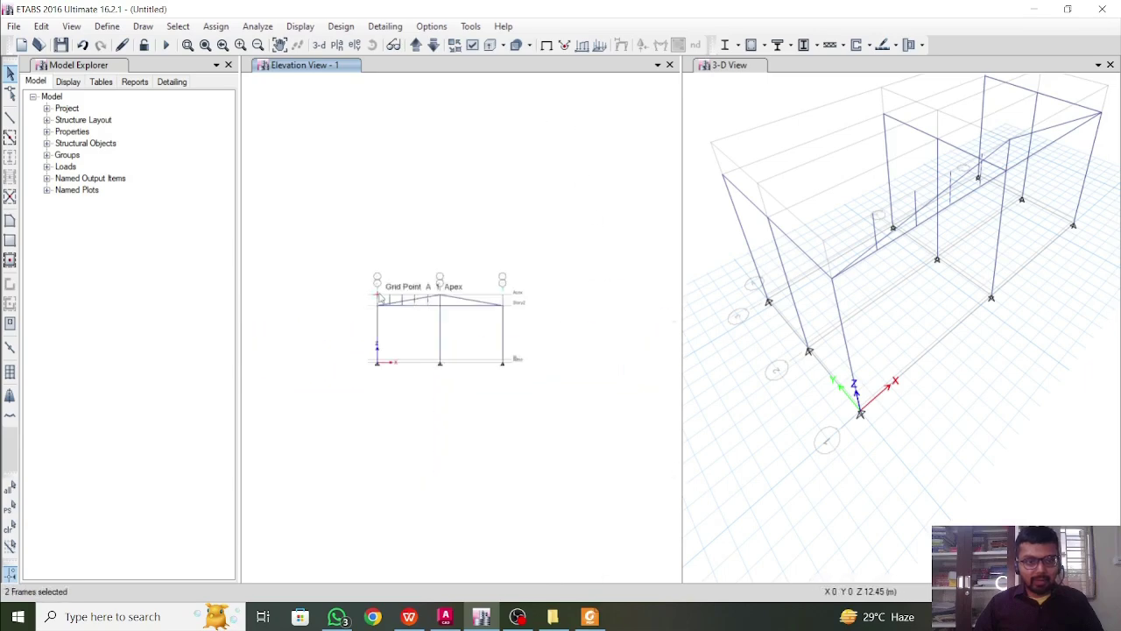
scroll(382, 297, "up", 2)
left_click_drag(493, 325, 435, 331)
left_click_drag(591, 329, 527, 317)
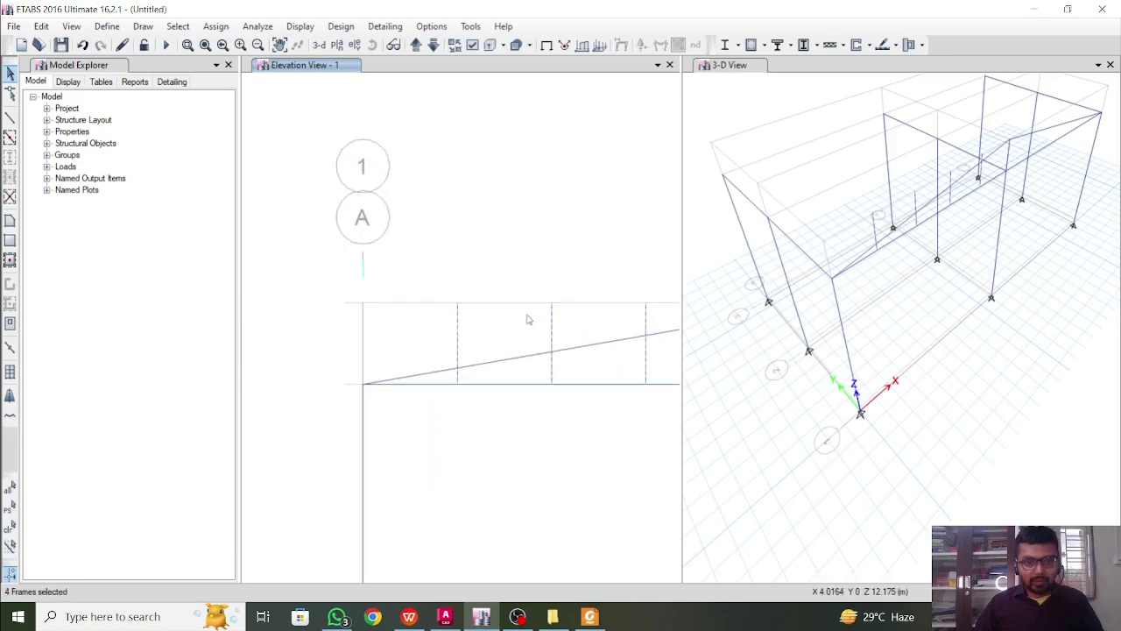
middle_click_drag(572, 332, 443, 376)
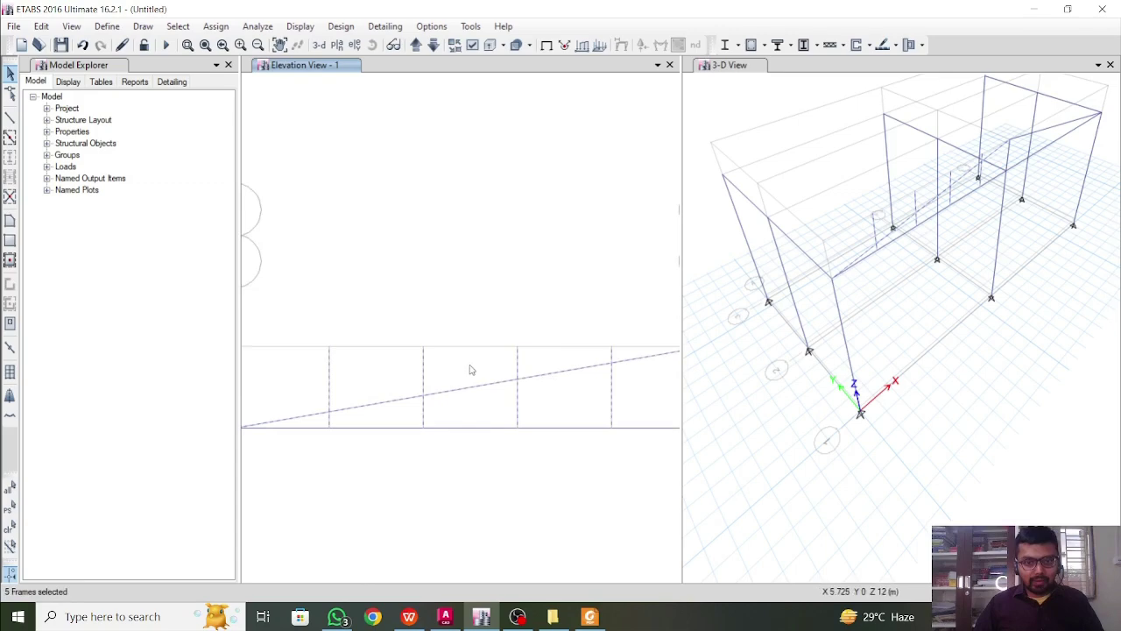
scroll(470, 370, "down", 2)
scroll(541, 374, "up", 2)
scroll(541, 375, "down", 2)
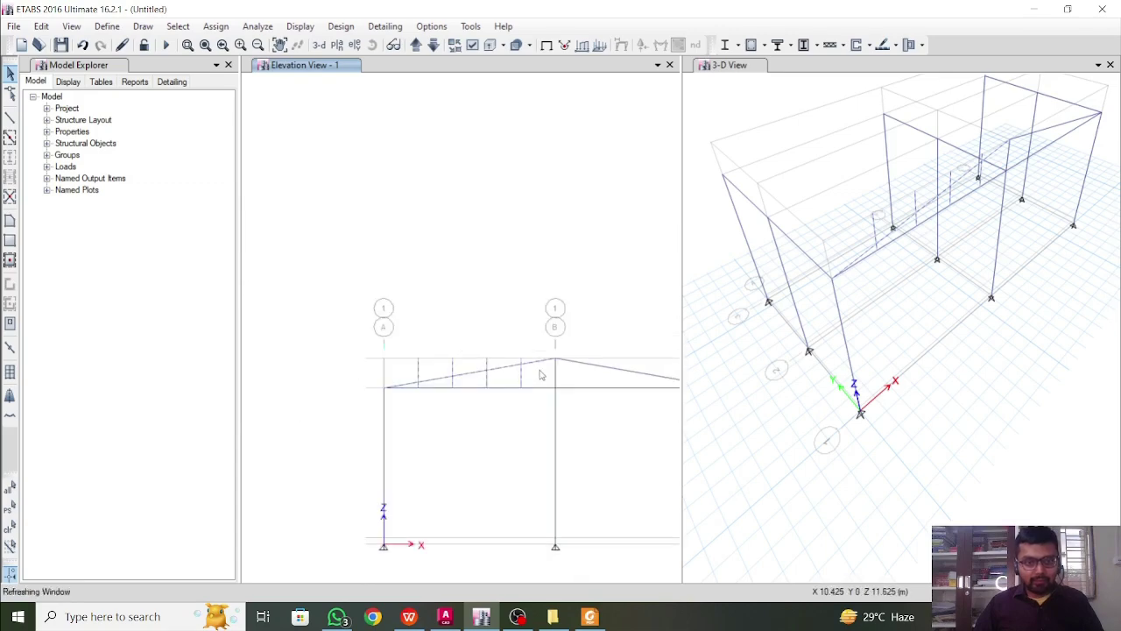
left_click(41, 27)
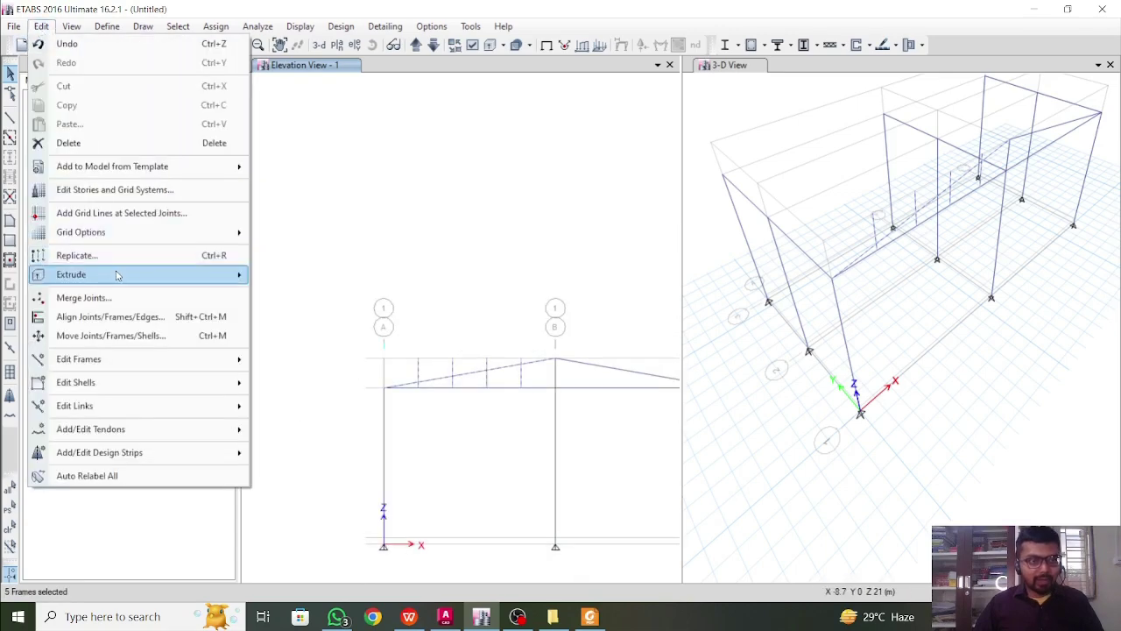
mouse_move(114, 359)
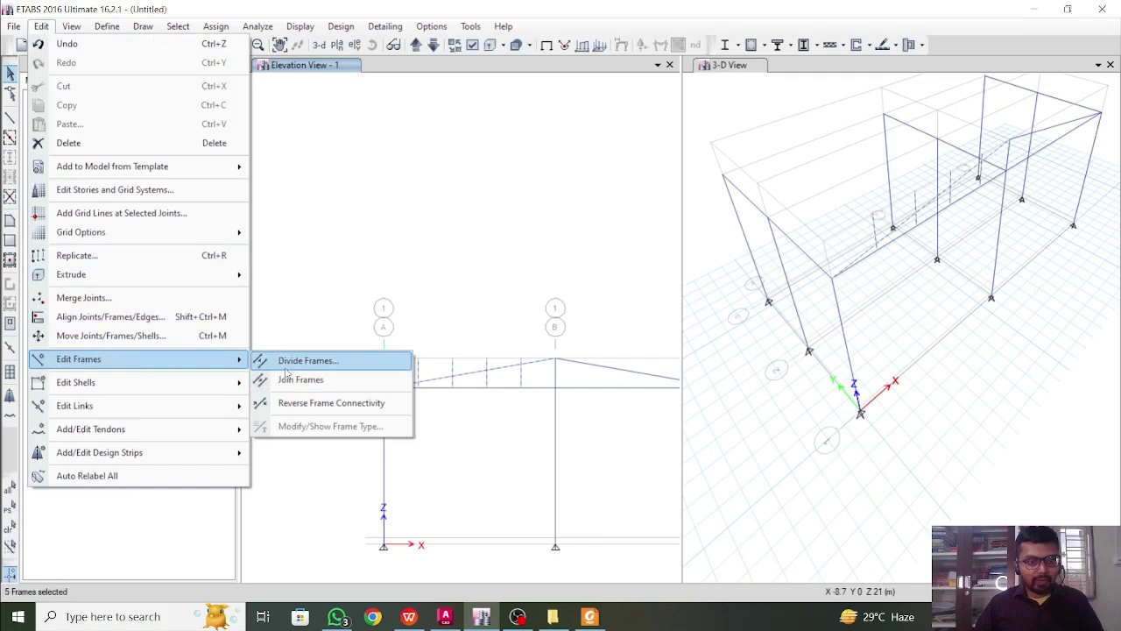
left_click(298, 361)
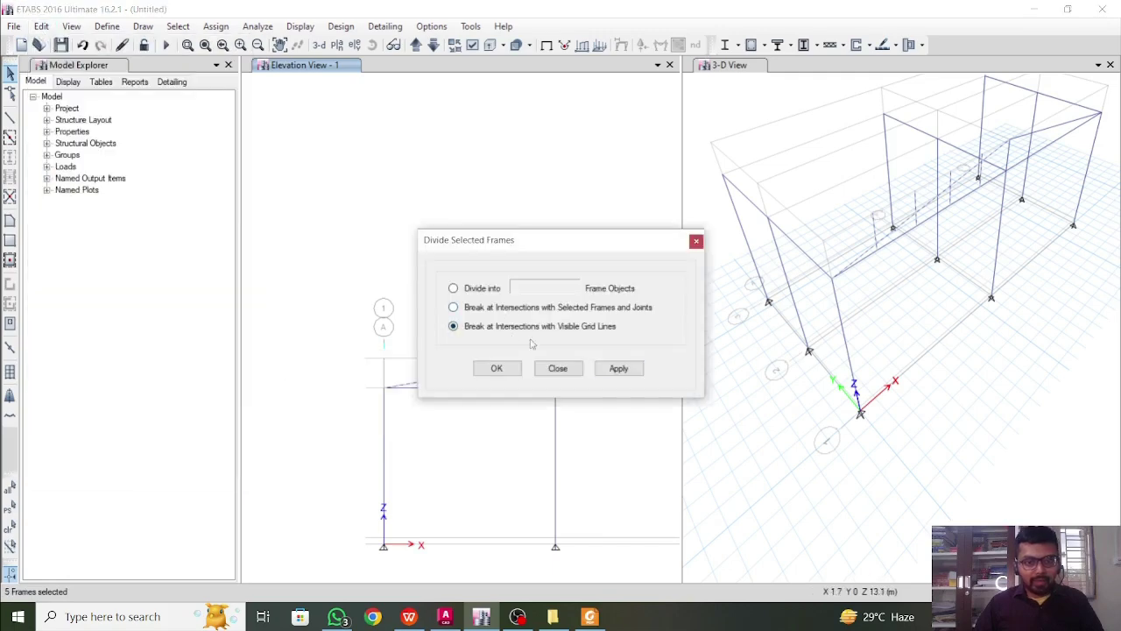
left_click(617, 368)
left_click(508, 369)
Step: Retry breaking the A–B rafter and its four verticals with the visible grid line intersection option
scroll(446, 359, "up", 2)
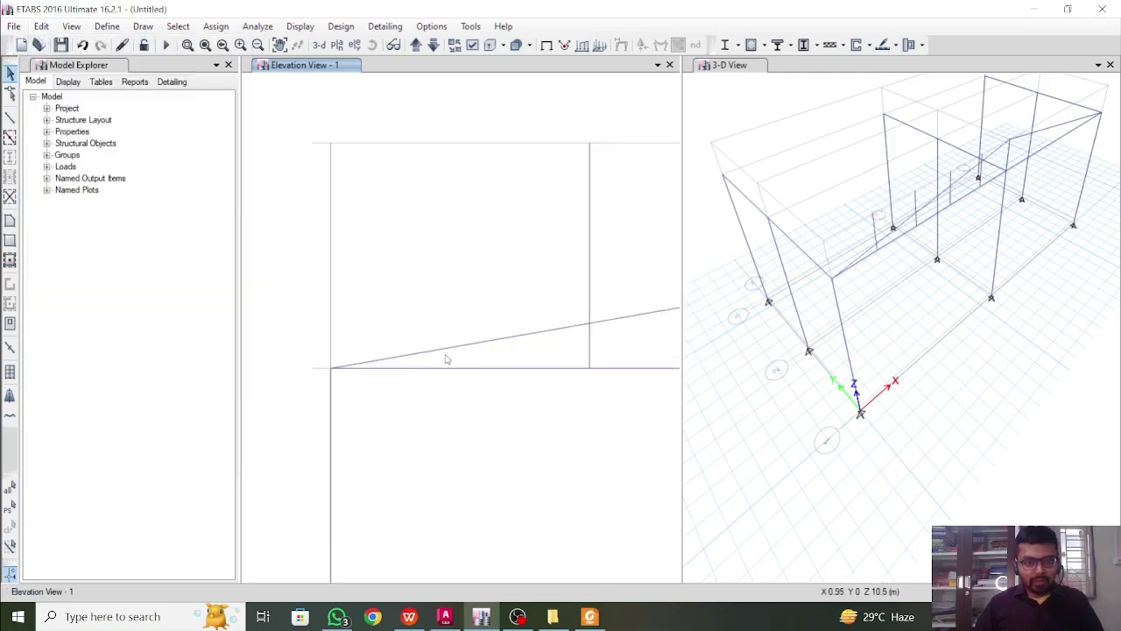
scroll(449, 334, "down", 1)
scroll(408, 290, "down", 3)
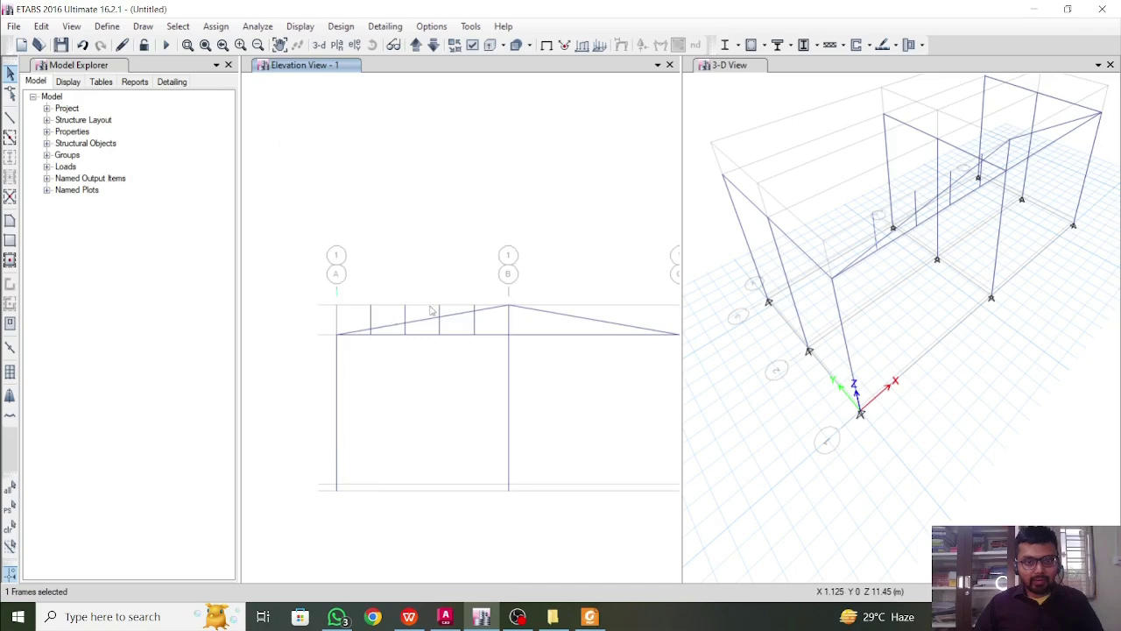
scroll(349, 360, "up", 5)
left_click_drag(316, 346, 274, 350)
left_click_drag(563, 323, 513, 332)
middle_click_drag(547, 337, 539, 341)
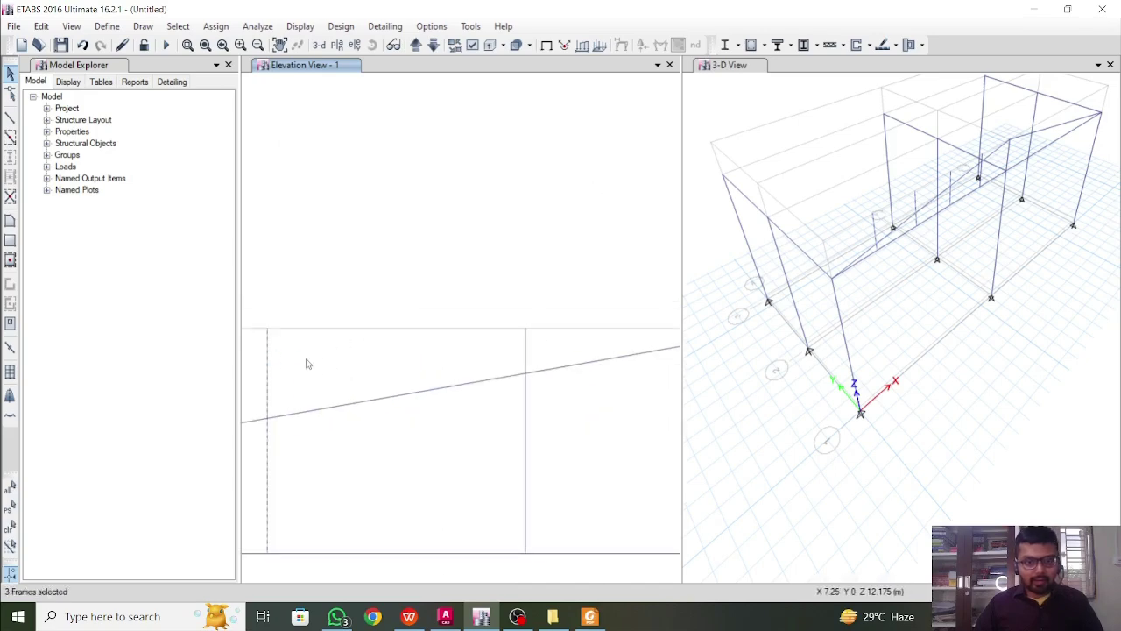
scroll(335, 359, "down", 2)
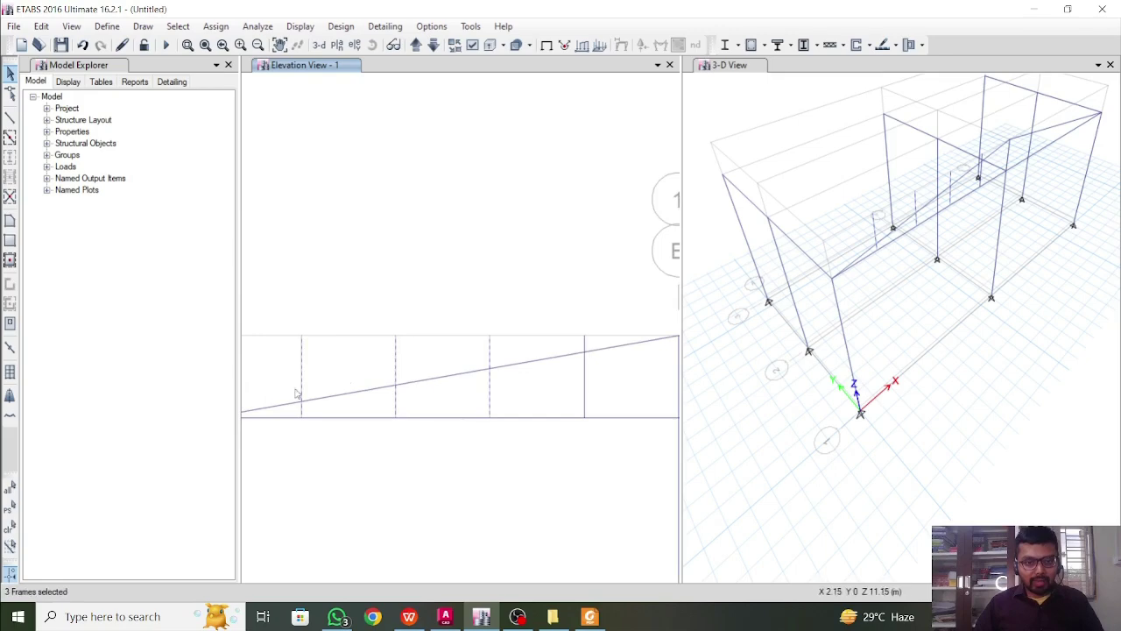
scroll(318, 428, "up", 3)
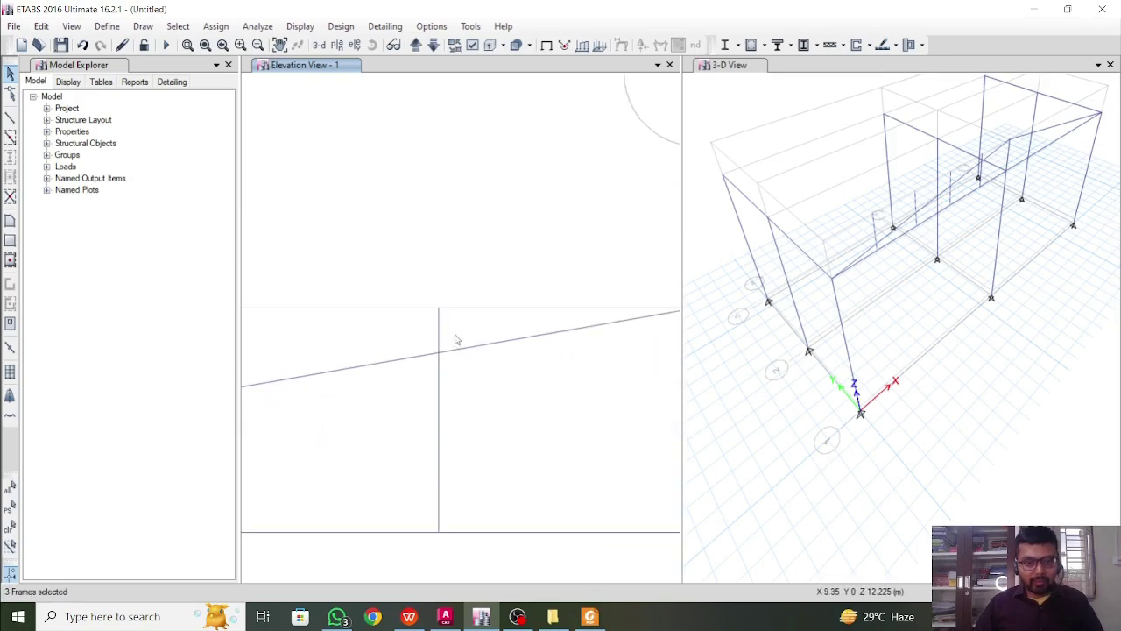
left_click_drag(395, 388, 360, 325)
scroll(435, 355, "down", 3)
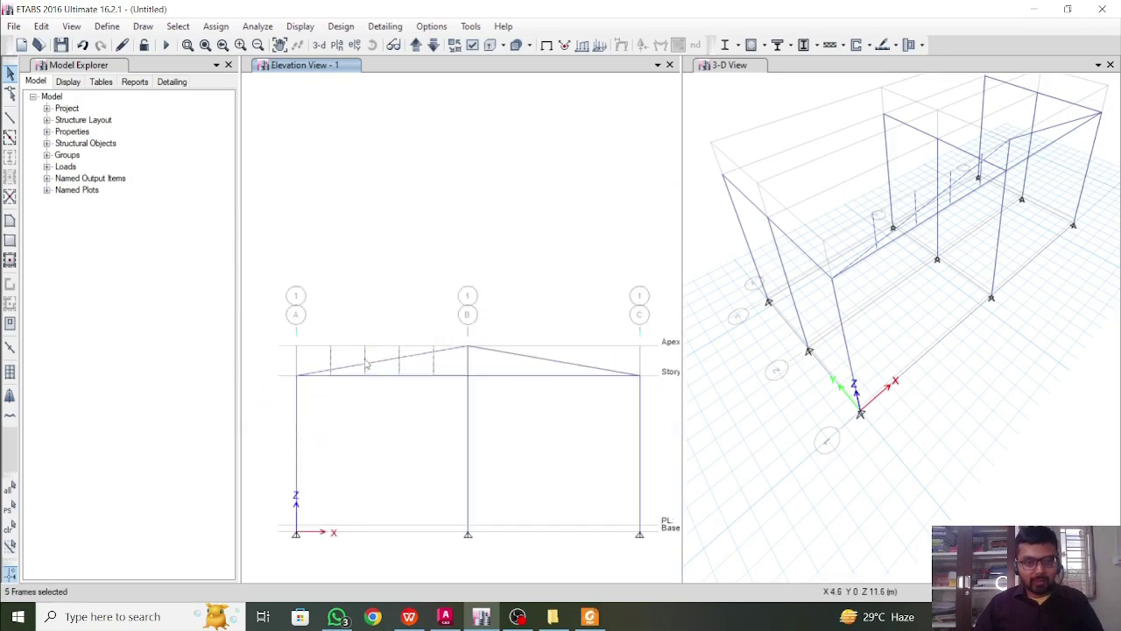
scroll(371, 363, "up", 3)
scroll(391, 368, "down", 2)
scroll(387, 364, "up", 3)
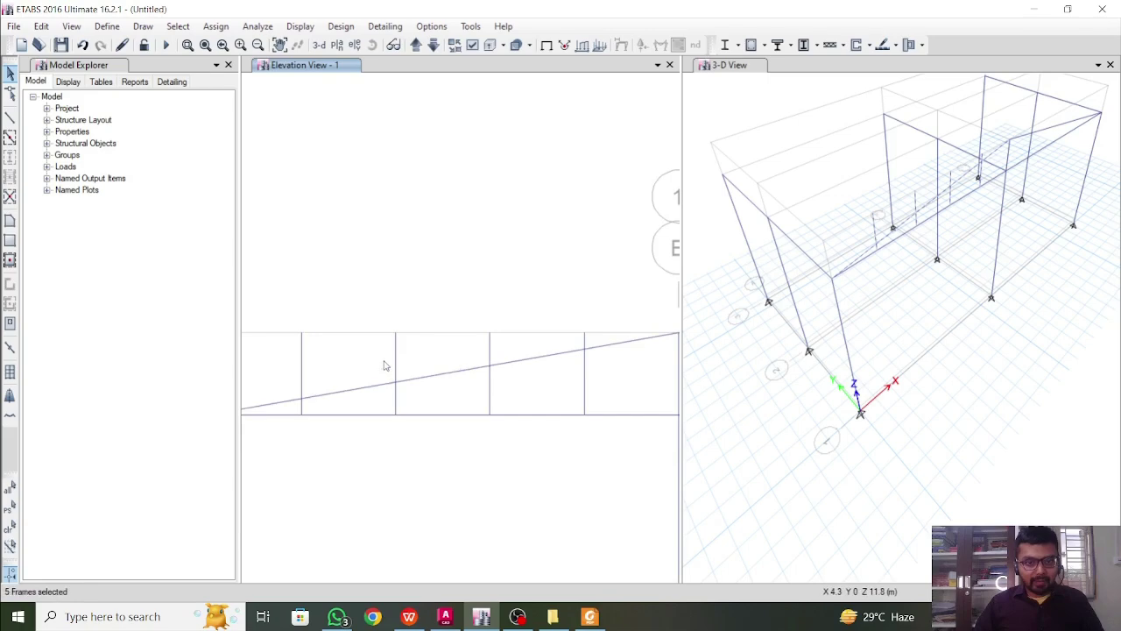
middle_click_drag(388, 366, 431, 346)
left_click(41, 25)
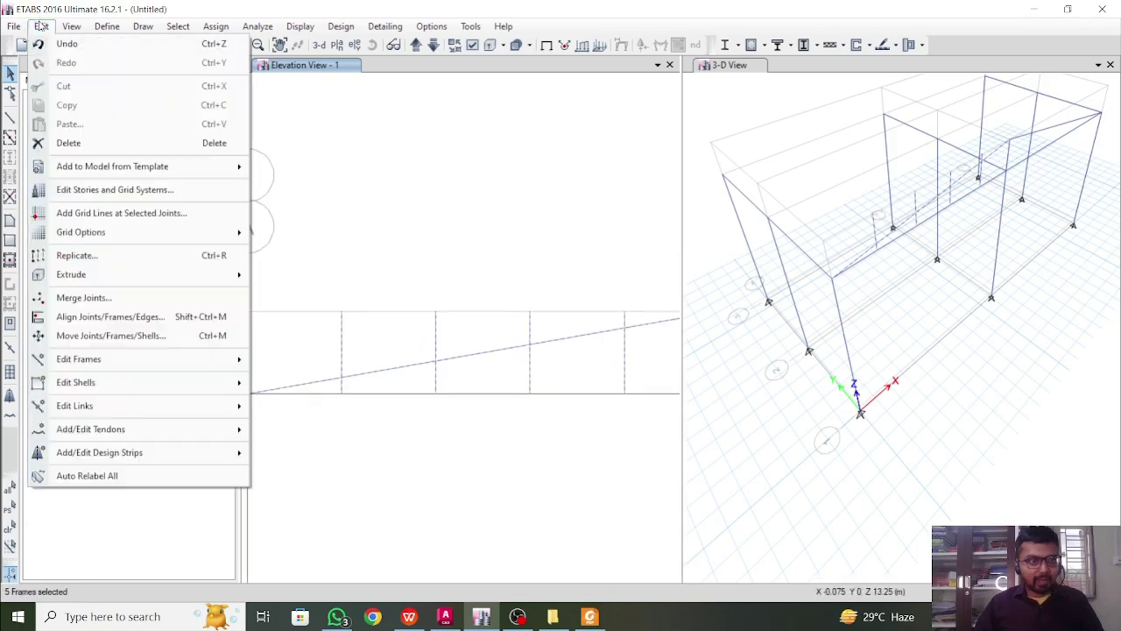
mouse_move(132, 359)
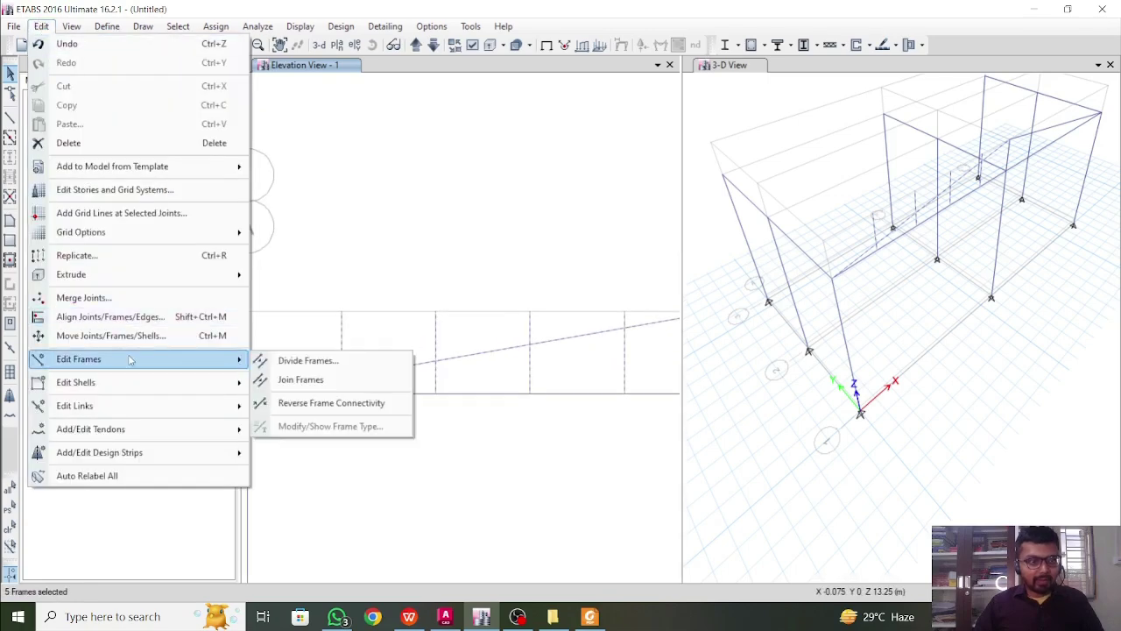
left_click(289, 361)
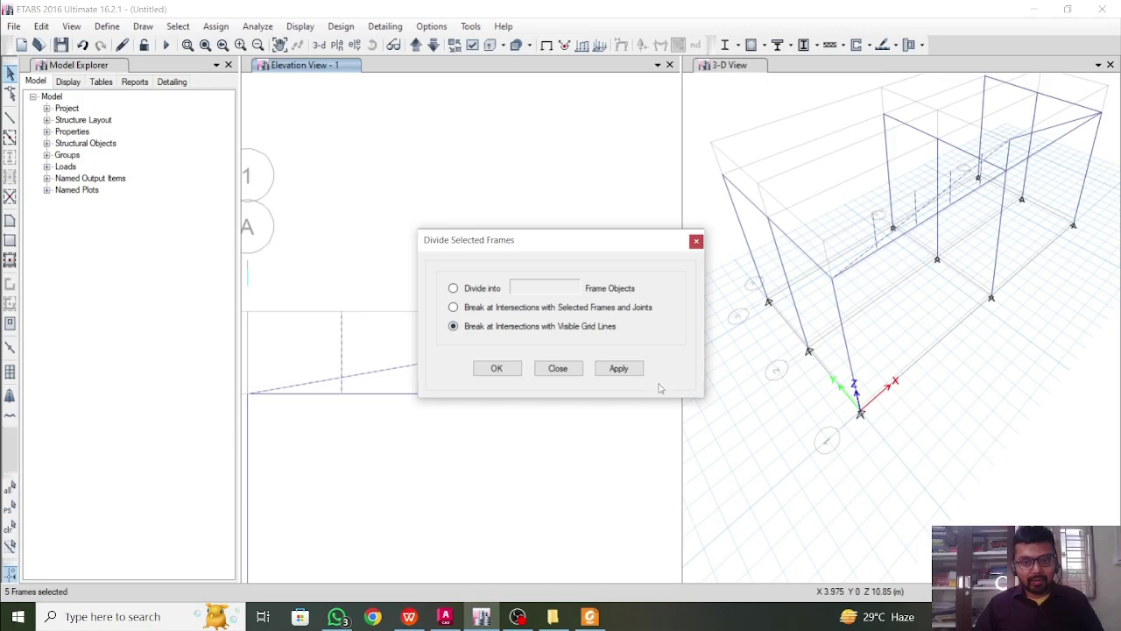
left_click(618, 368)
left_click(496, 368)
Step: Examine whether the verticals between grids A and B are split where they cross the rafter
left_click_drag(374, 344, 315, 329)
scroll(347, 400, "up", 5)
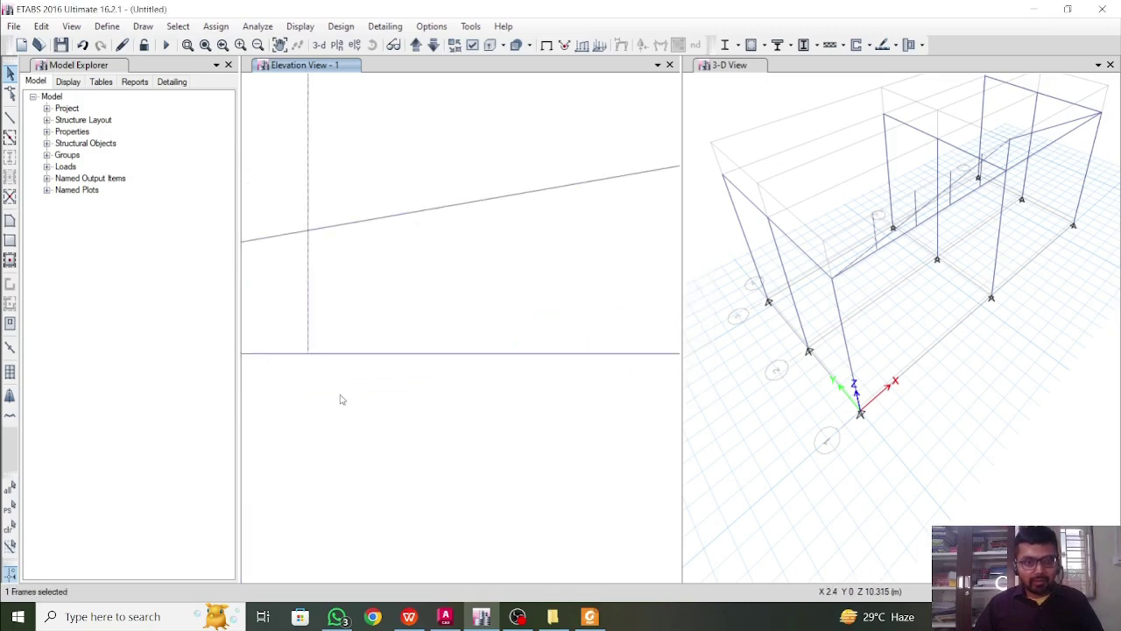
scroll(350, 395, "down", 5)
scroll(405, 395, "up", 5)
scroll(386, 391, "down", 4)
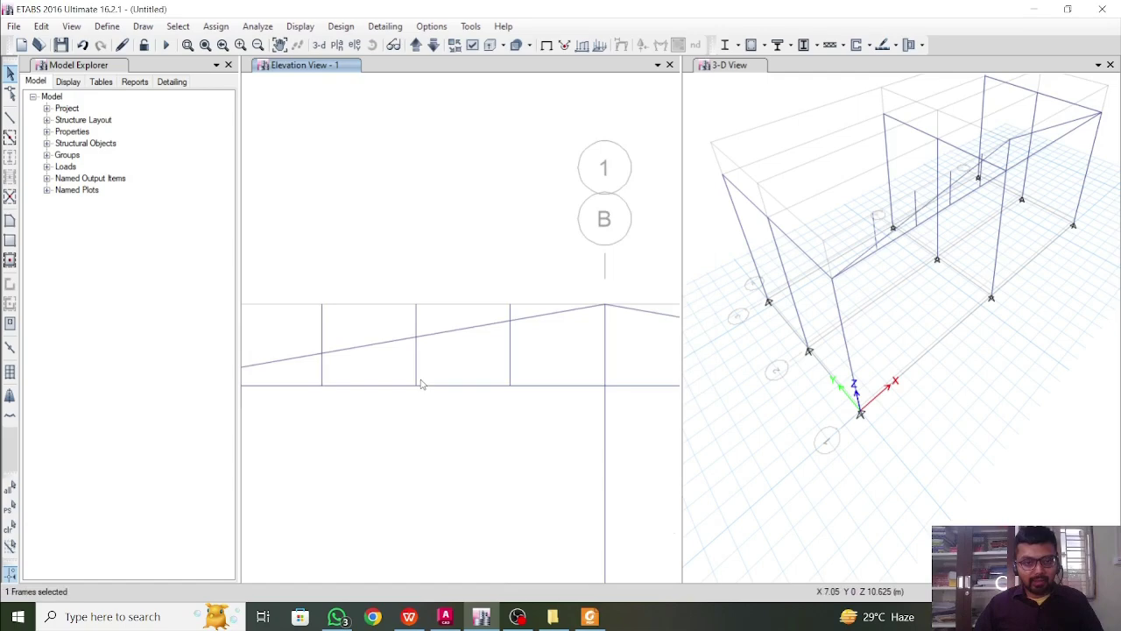
scroll(333, 377, "up", 5)
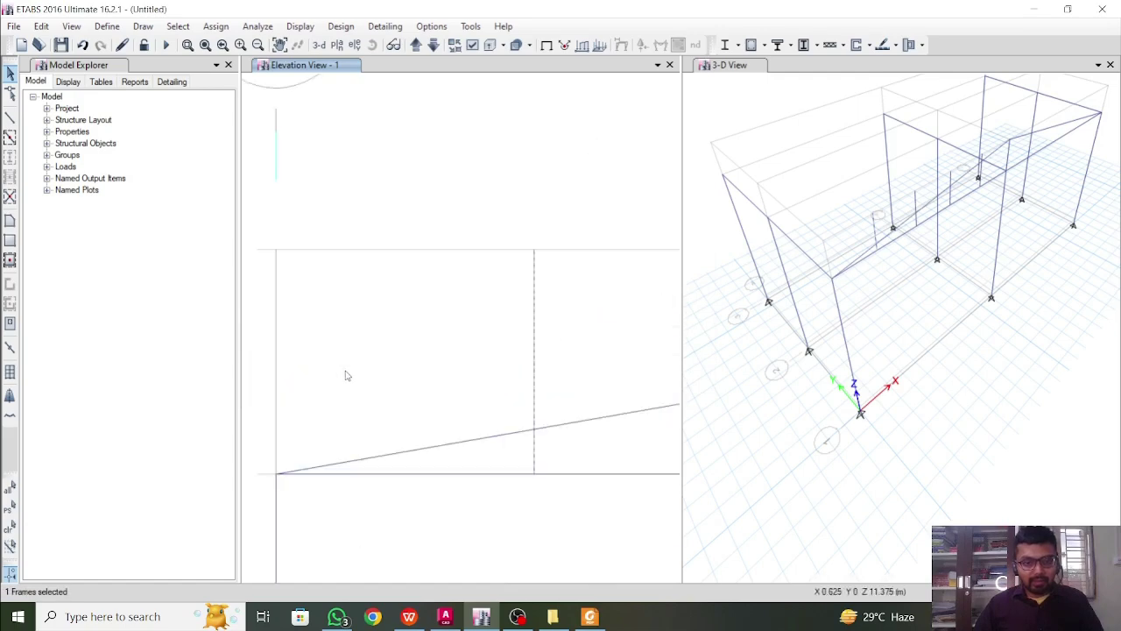
scroll(345, 375, "down", 3)
scroll(493, 395, "up", 1)
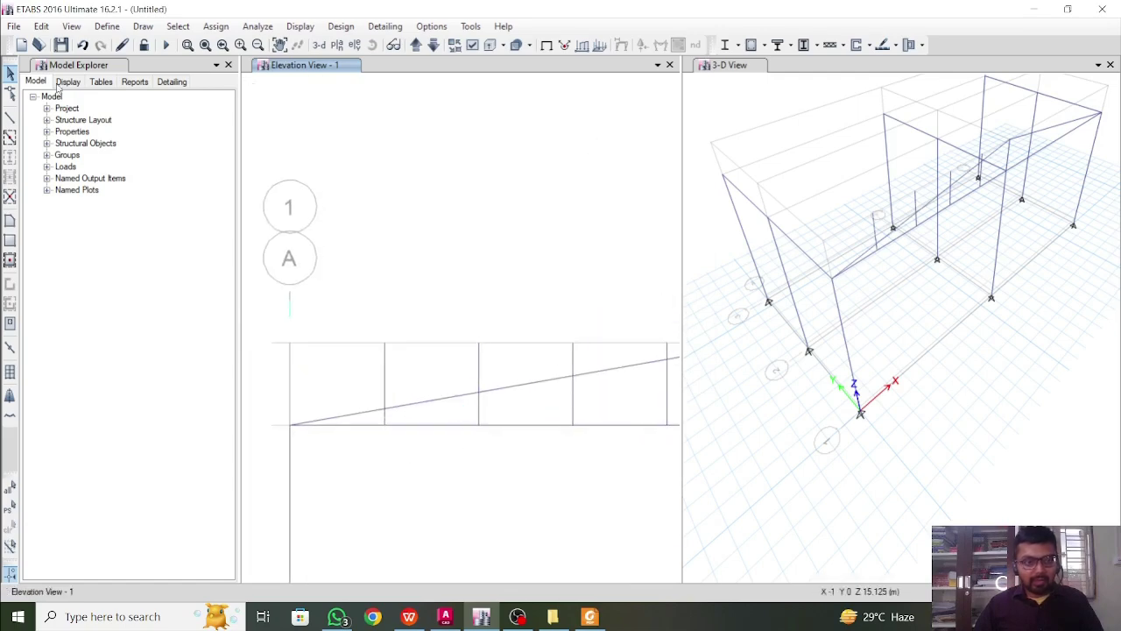
left_click(10, 117)
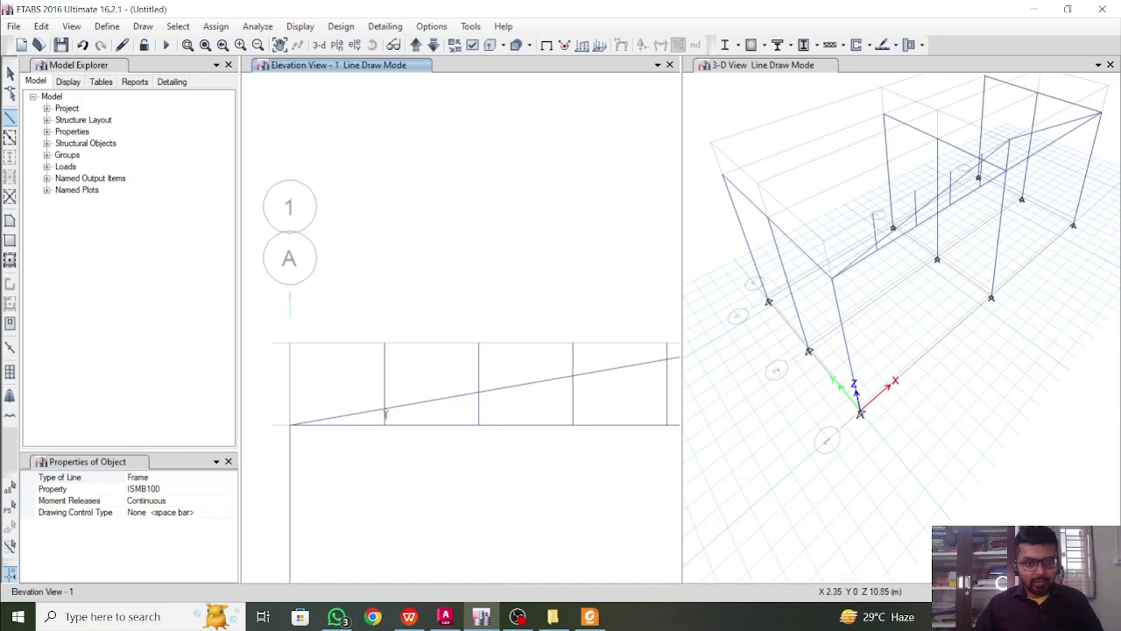
key("Escape")
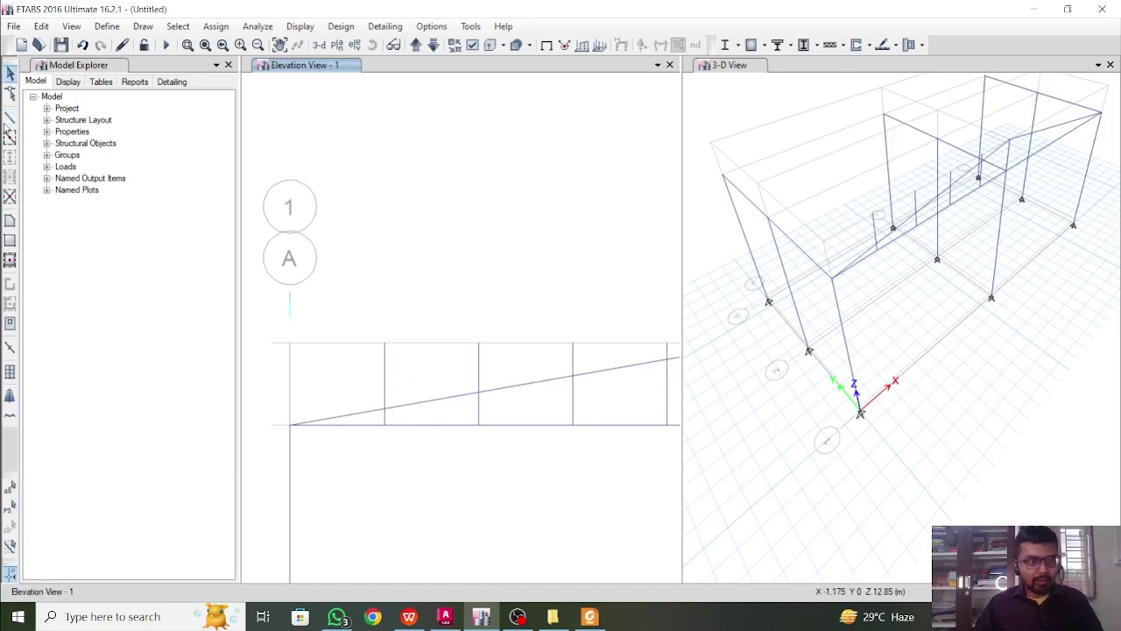
left_click(10, 117)
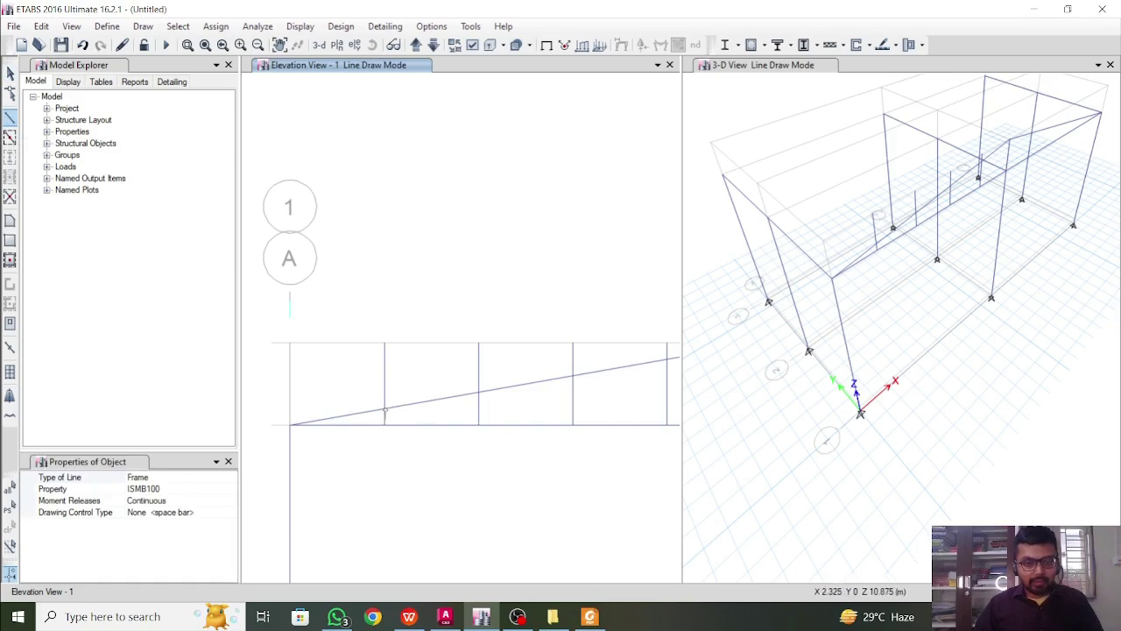
left_click(478, 426)
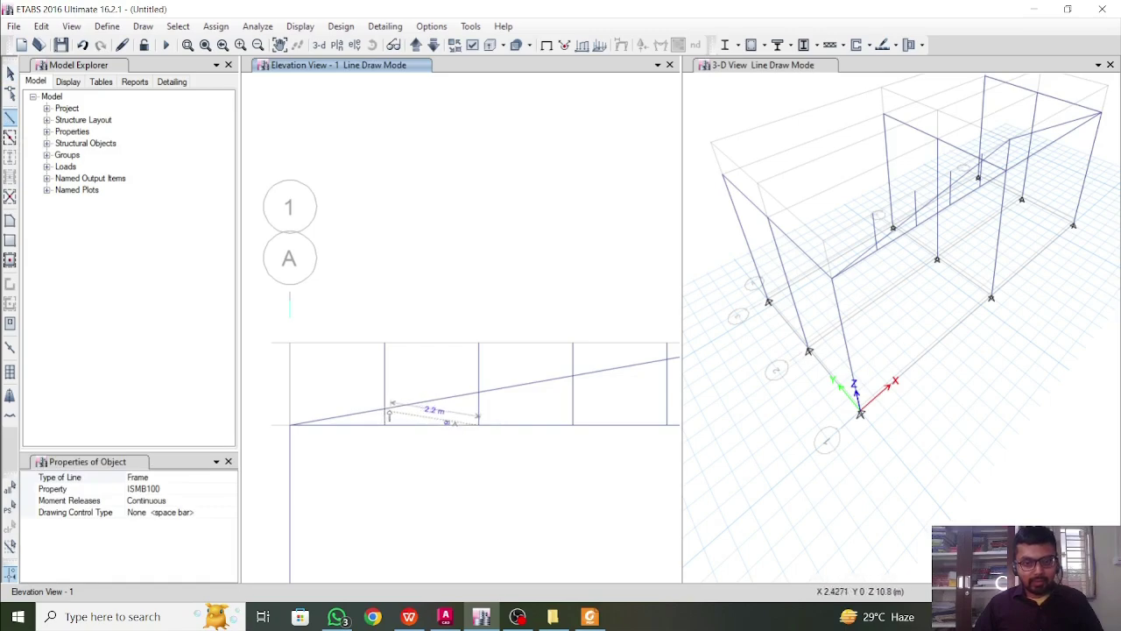
key("Escape")
Step: Break the A–B rafter and its four verticals at intersections with selected frames and joints
scroll(393, 375, "down", 3)
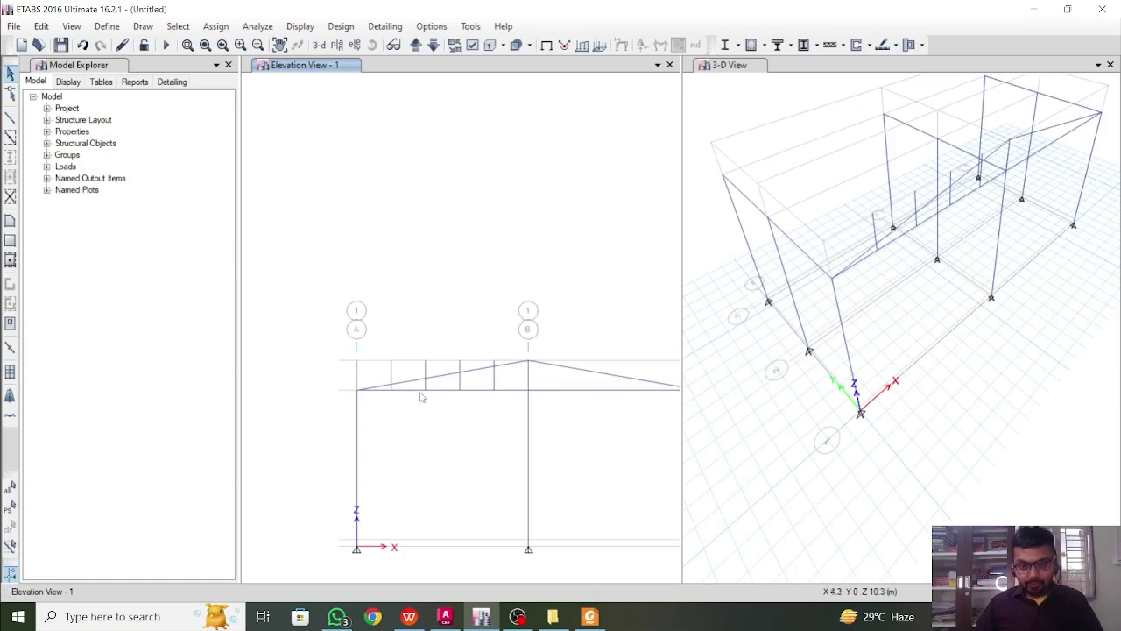
scroll(471, 414, "down", 1)
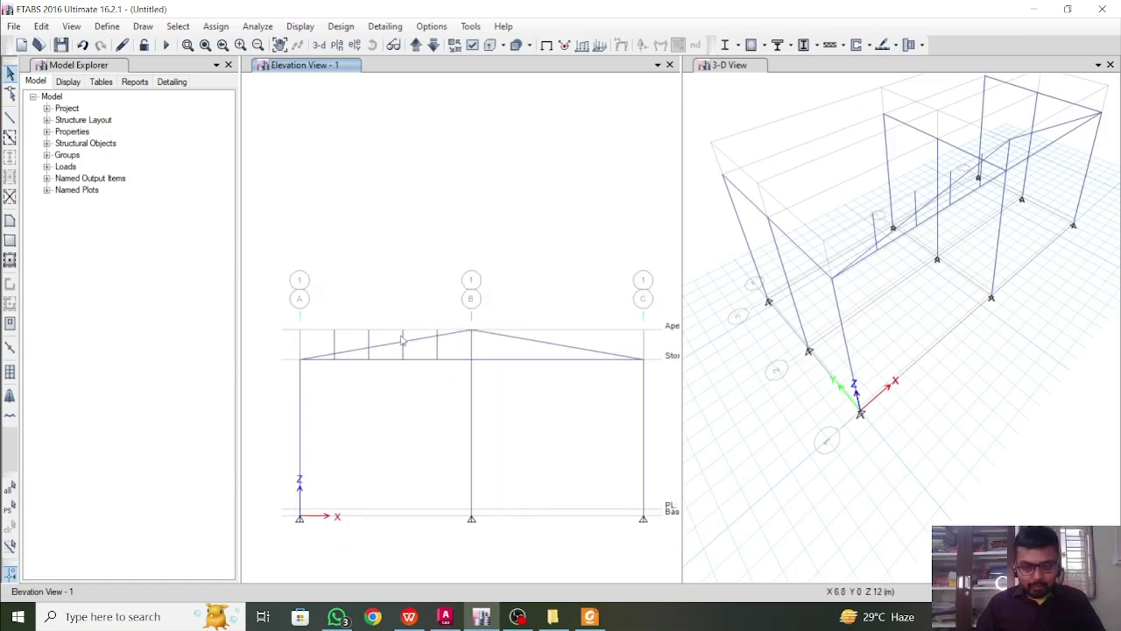
scroll(398, 355, "up", 3)
left_click_drag(394, 360, 353, 428)
middle_click_drag(371, 411, 417, 423)
key("Escape")
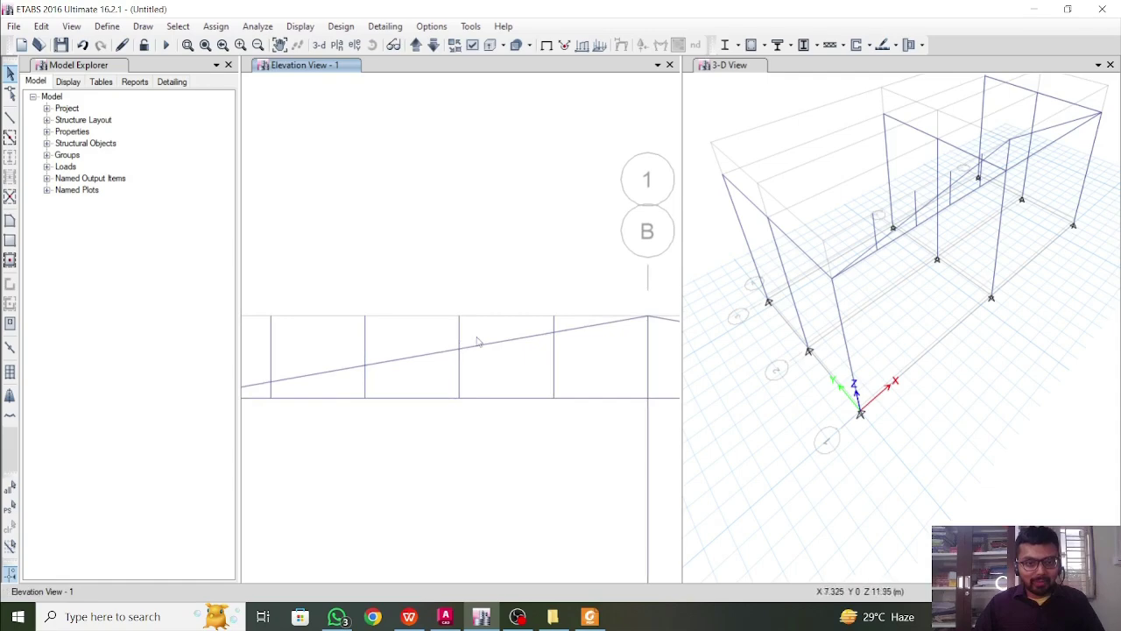
left_click_drag(562, 328, 538, 318)
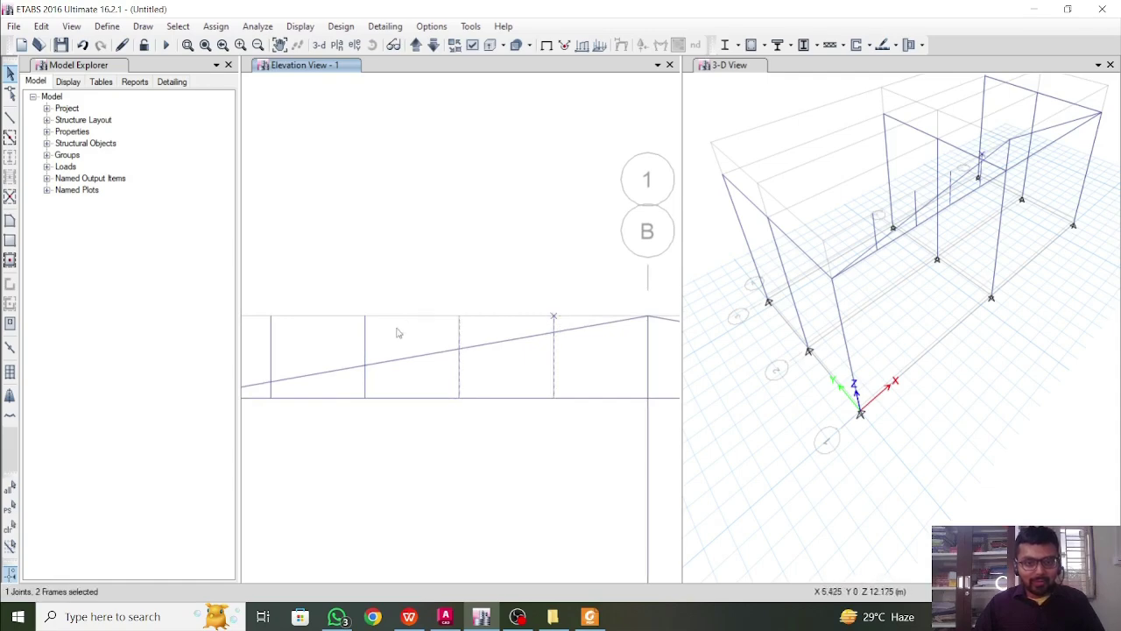
middle_click_drag(330, 331, 438, 342)
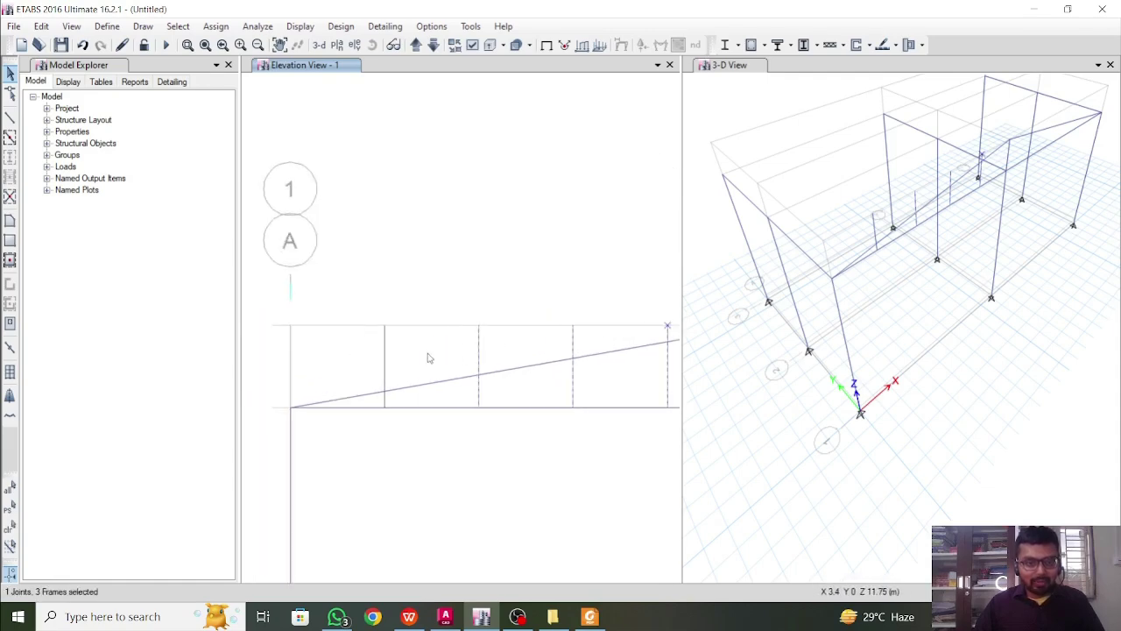
left_click_drag(428, 357, 349, 331)
scroll(376, 334, "up", 3)
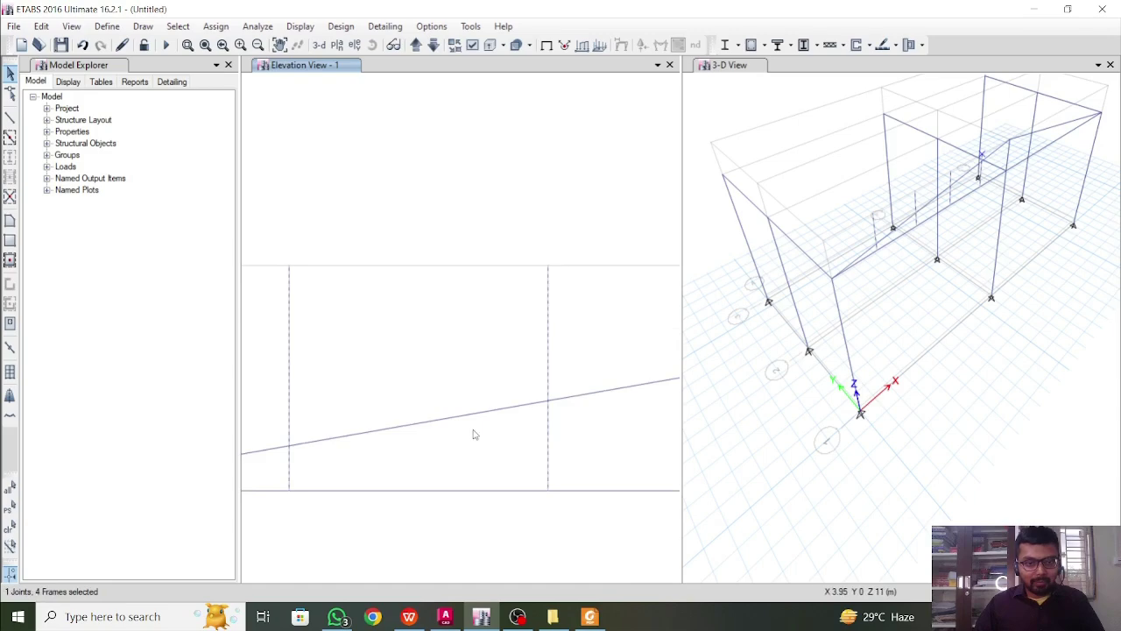
left_click_drag(474, 430, 431, 387)
scroll(368, 403, "down", 5)
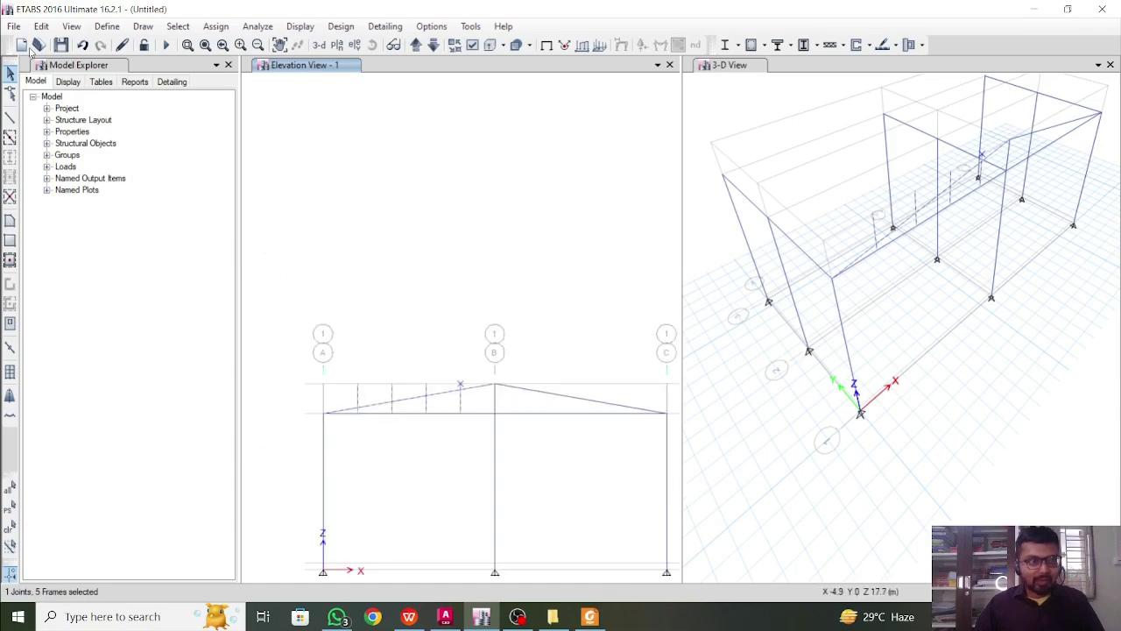
left_click(41, 26)
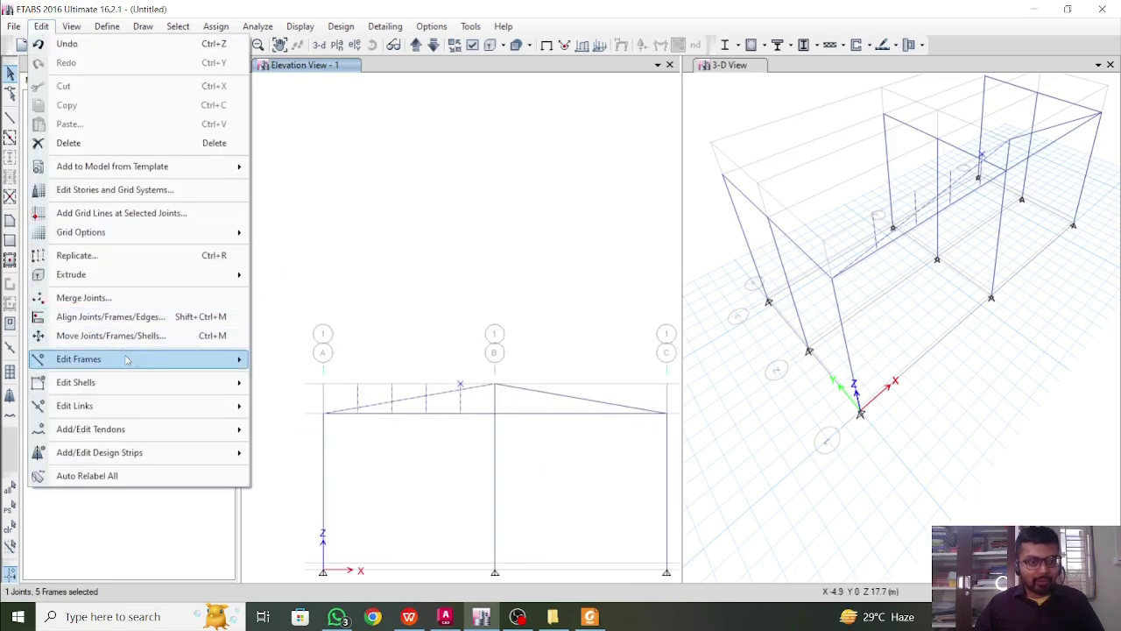
mouse_move(156, 365)
left_click(297, 360)
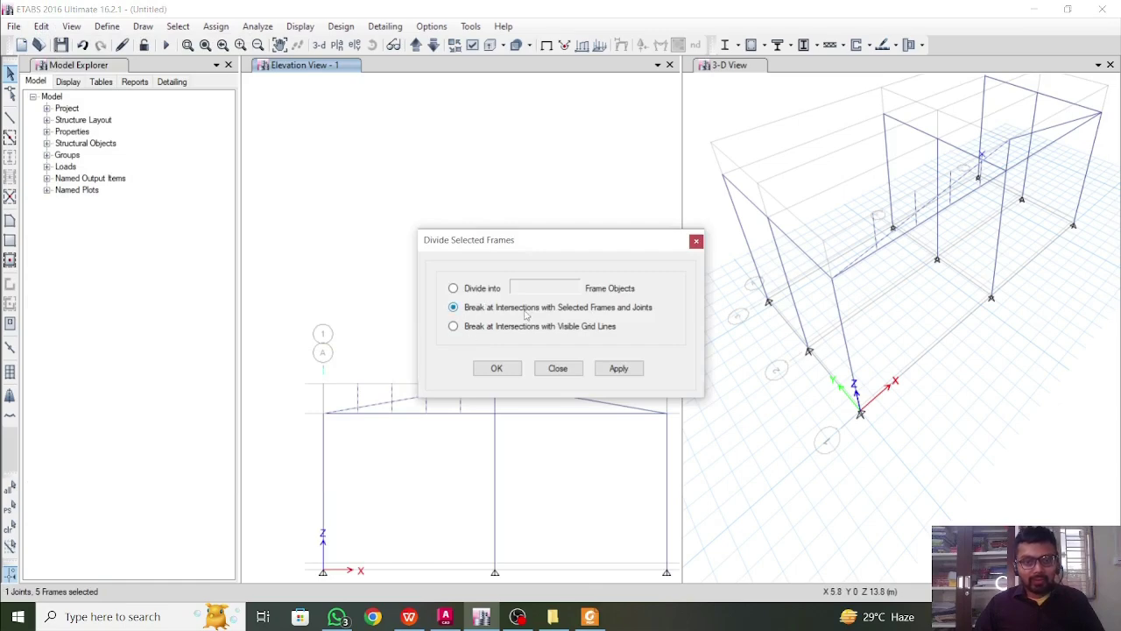
left_click(618, 368)
left_click(494, 369)
Step: Delete the four vertical segments projecting above the rafter between grids A and B
scroll(324, 418, "up", 3)
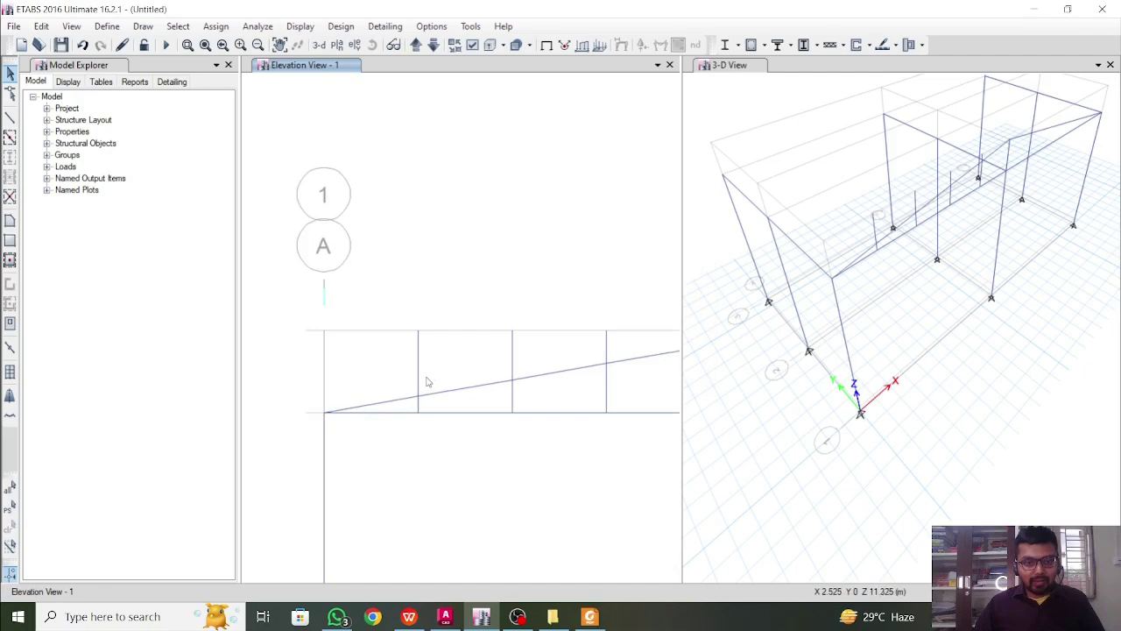
left_click(420, 380)
left_click(514, 346)
middle_click_drag(601, 347, 341, 383)
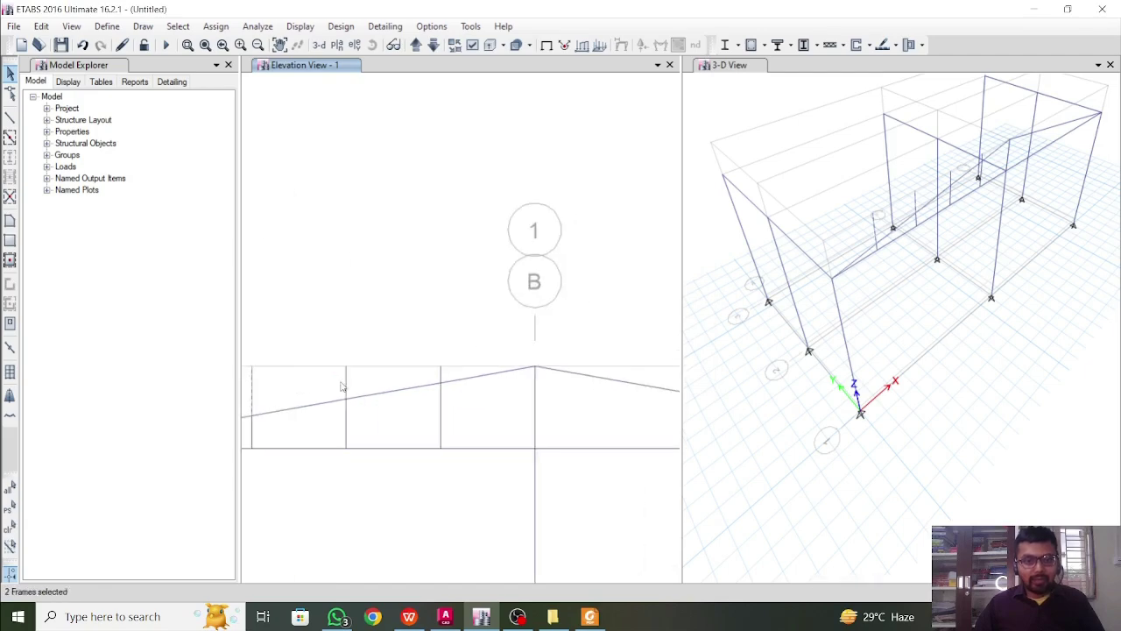
left_click_drag(353, 377, 310, 364)
left_click_drag(448, 370, 390, 356)
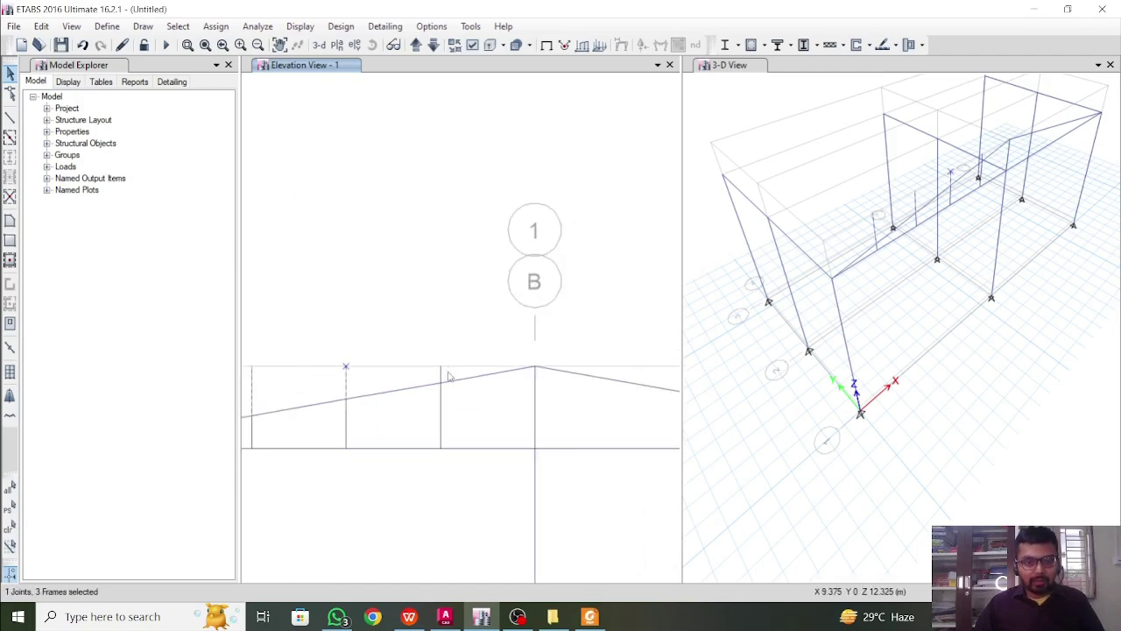
key("Delete")
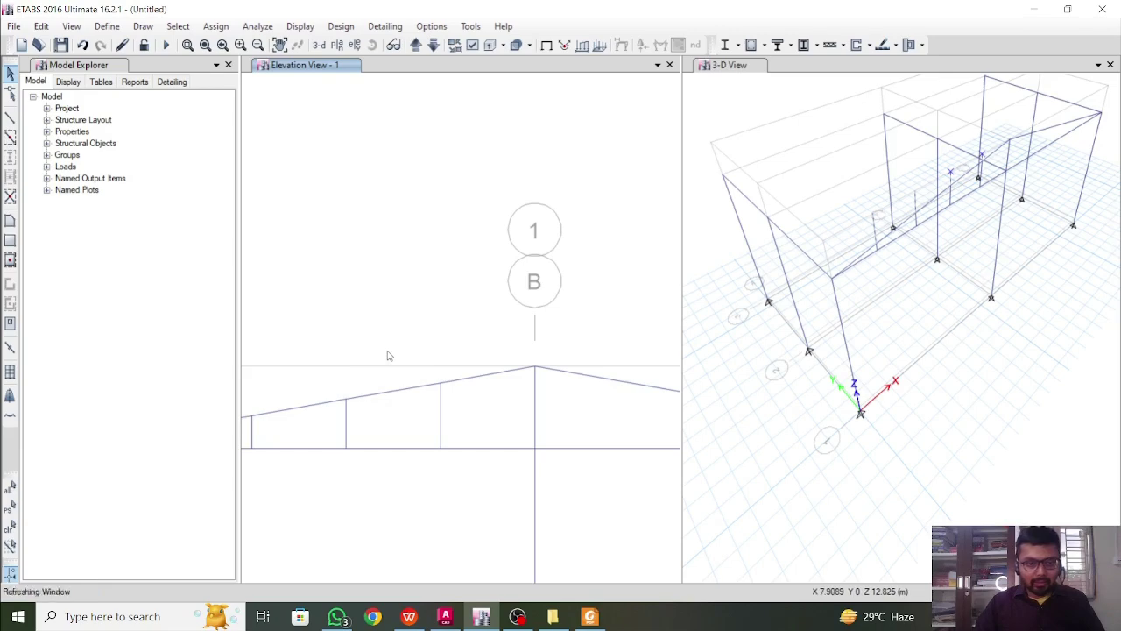
Step: Draw an ISMB100 diagonal from the top of the vertical nearest grid A to the foot of the second vertical
scroll(470, 326, "down", 3)
middle_click_drag(398, 347, 372, 410)
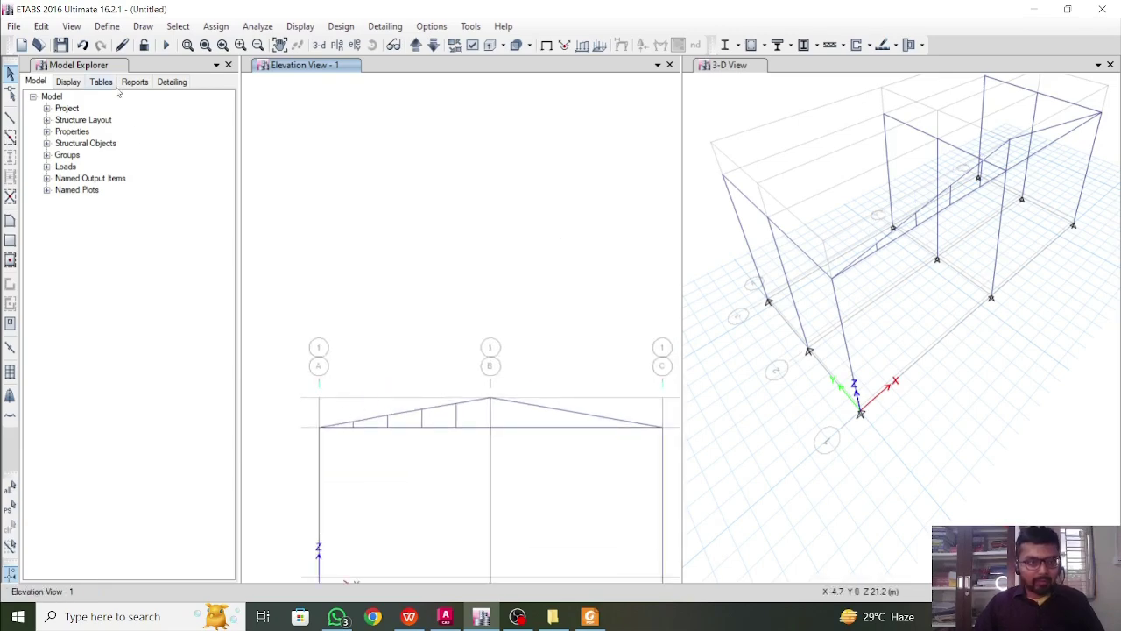
left_click(10, 117)
scroll(364, 435, "up", 5)
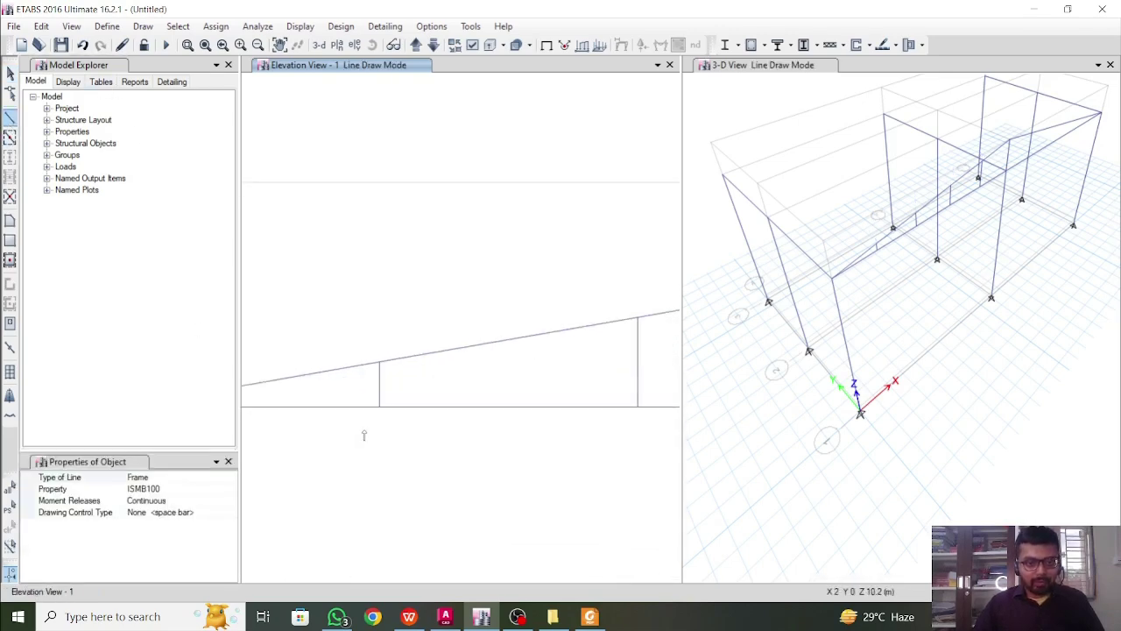
left_click(379, 362)
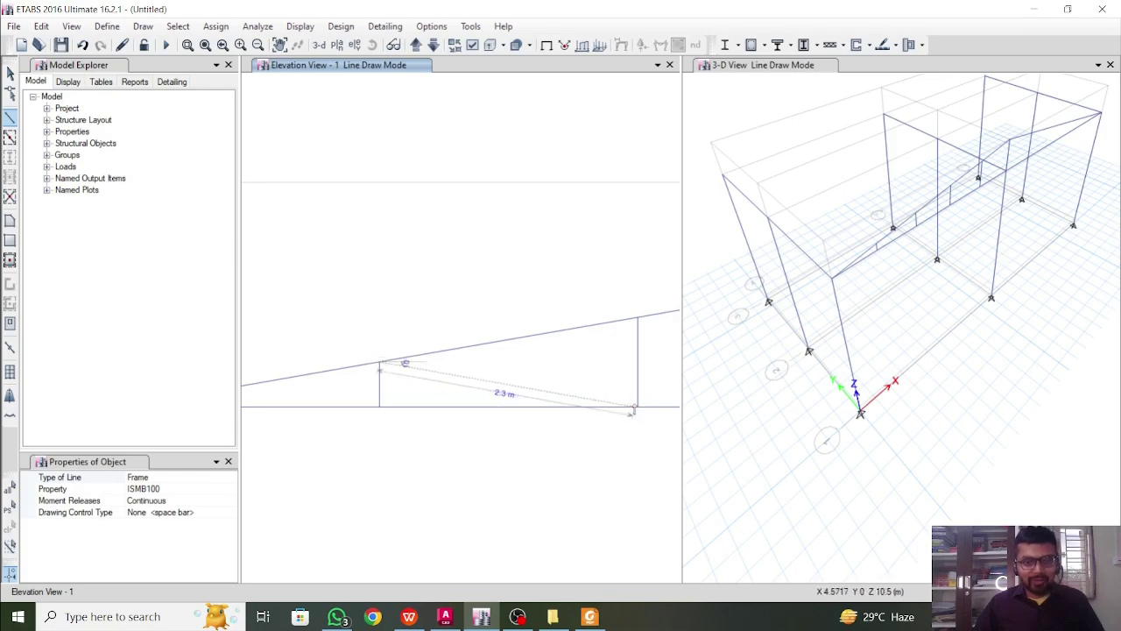
left_click(636, 407)
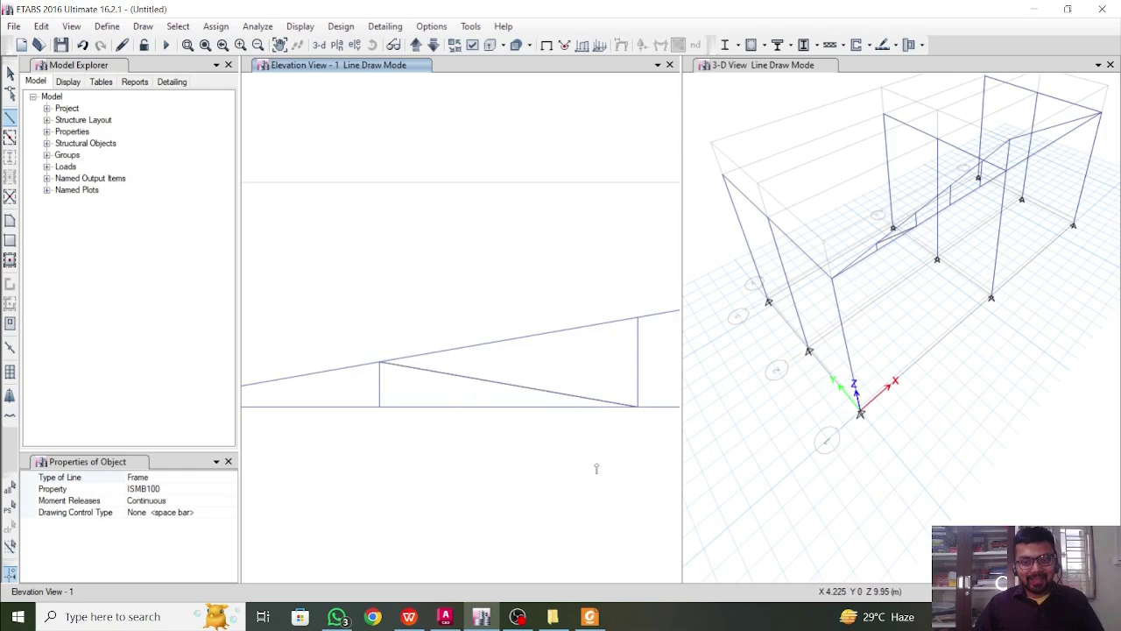
Step: Draw ISMB100 diagonals from the tops of the second and third verticals to the feet of the third and fourth verticals
scroll(452, 425, "down", 3)
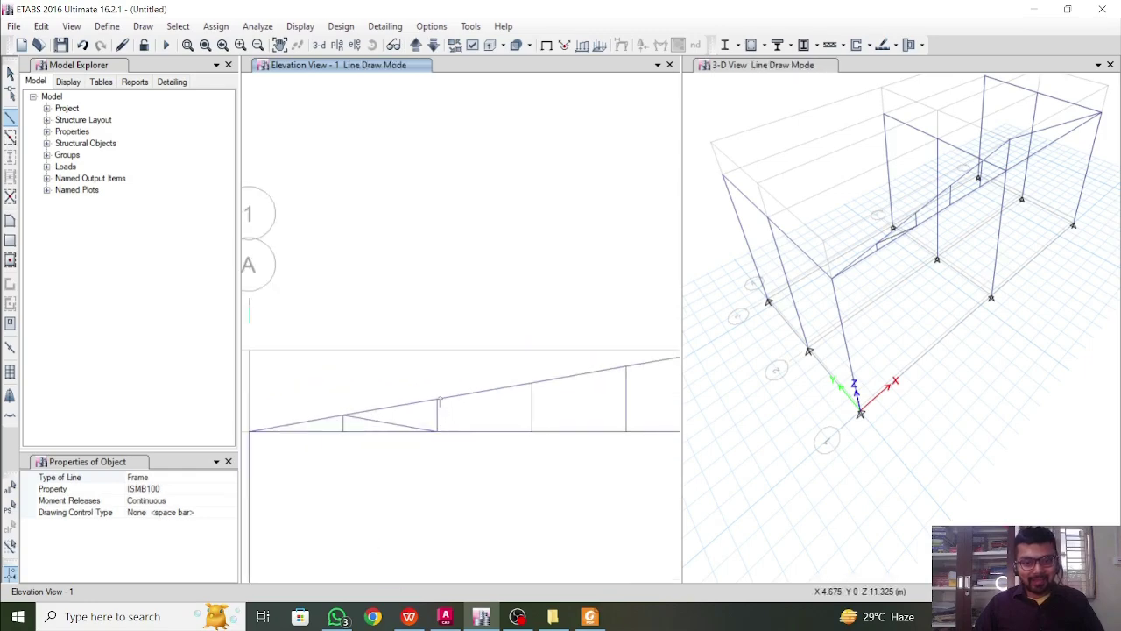
left_click(437, 399)
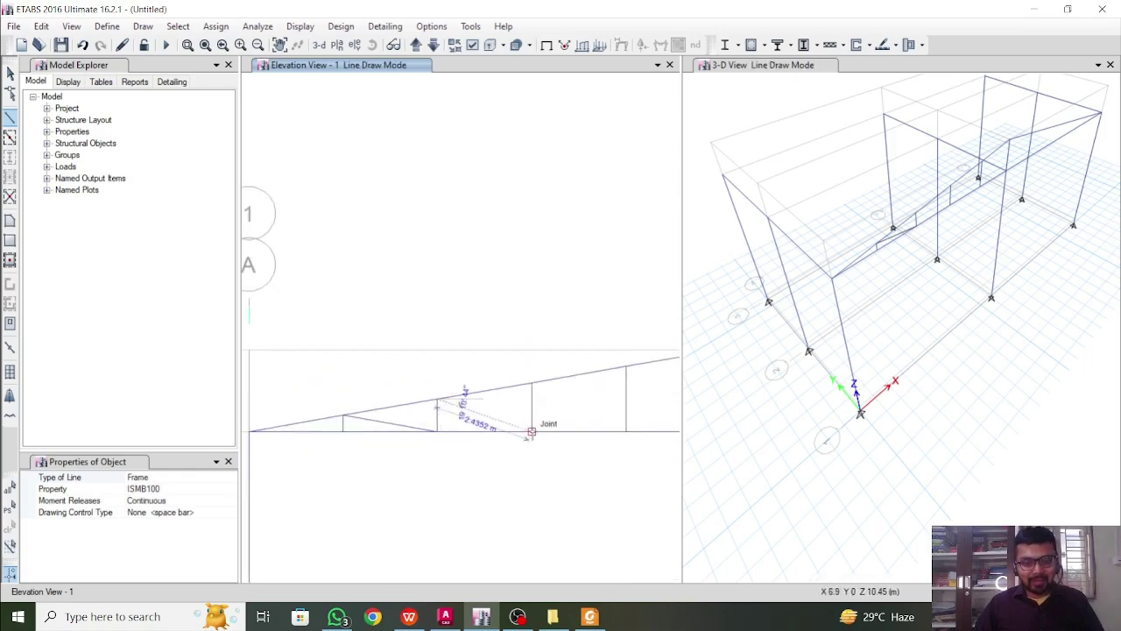
left_click(532, 431)
left_click(532, 383)
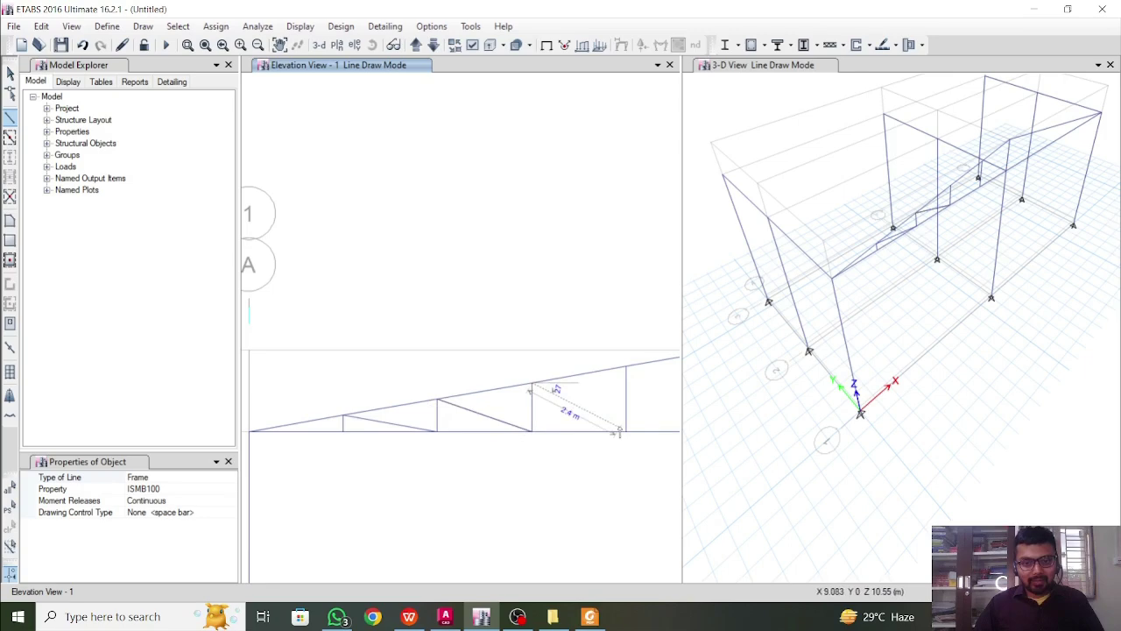
left_click(627, 431)
middle_click_drag(603, 470, 428, 508)
key("Escape")
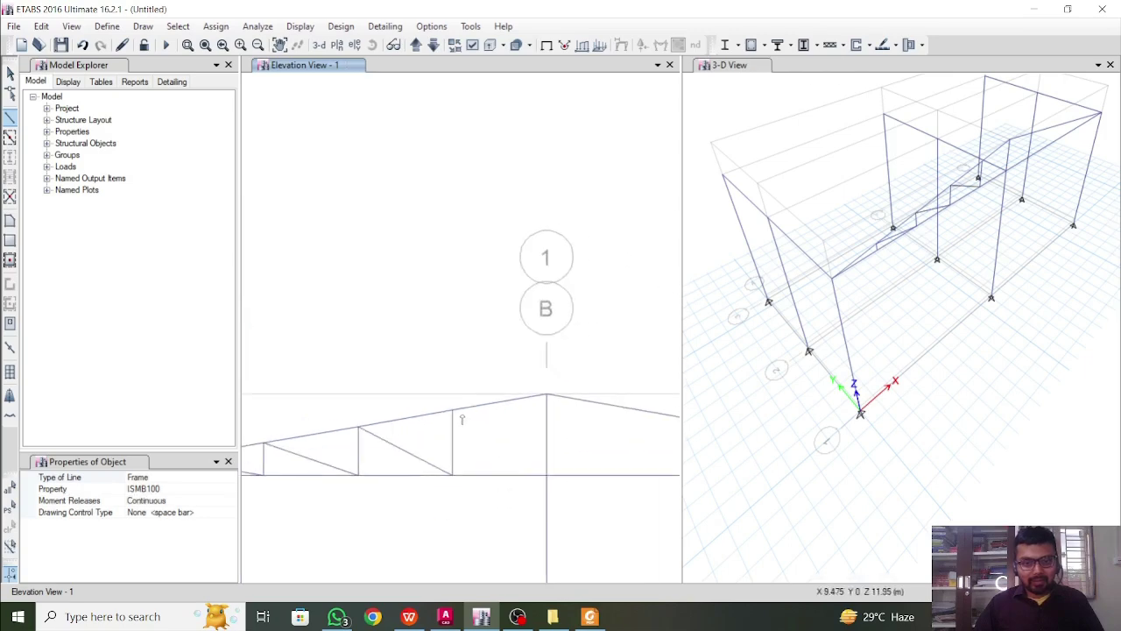
Step: Draw an ISMB100 diagonal from the top of the fourth vertical to the bottom chord joint at grid B
left_click(452, 410)
left_click(546, 474)
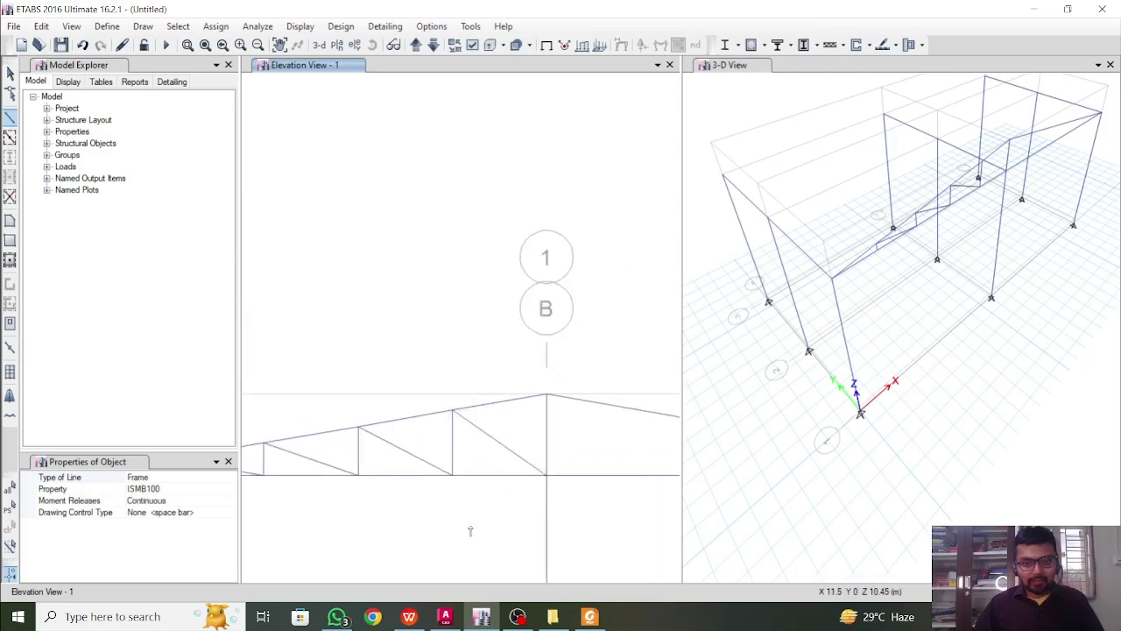
scroll(488, 444, "down", 4)
key("Escape")
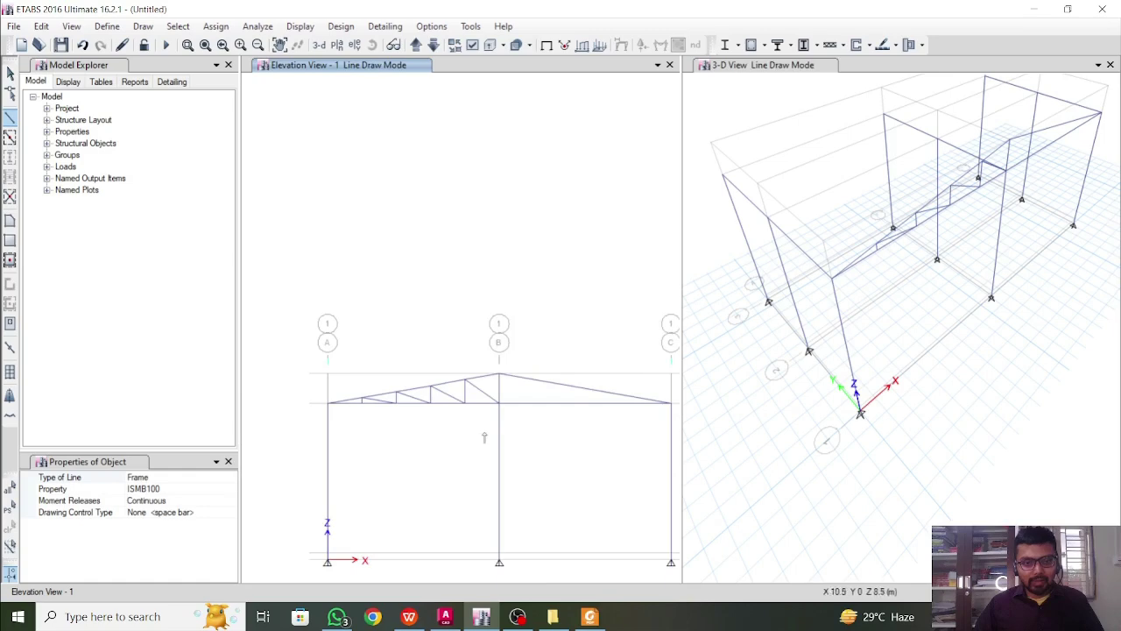
key("Escape")
Step: Join the five bottom chord segments between grids A and B into one frame
scroll(294, 434, "up", 3)
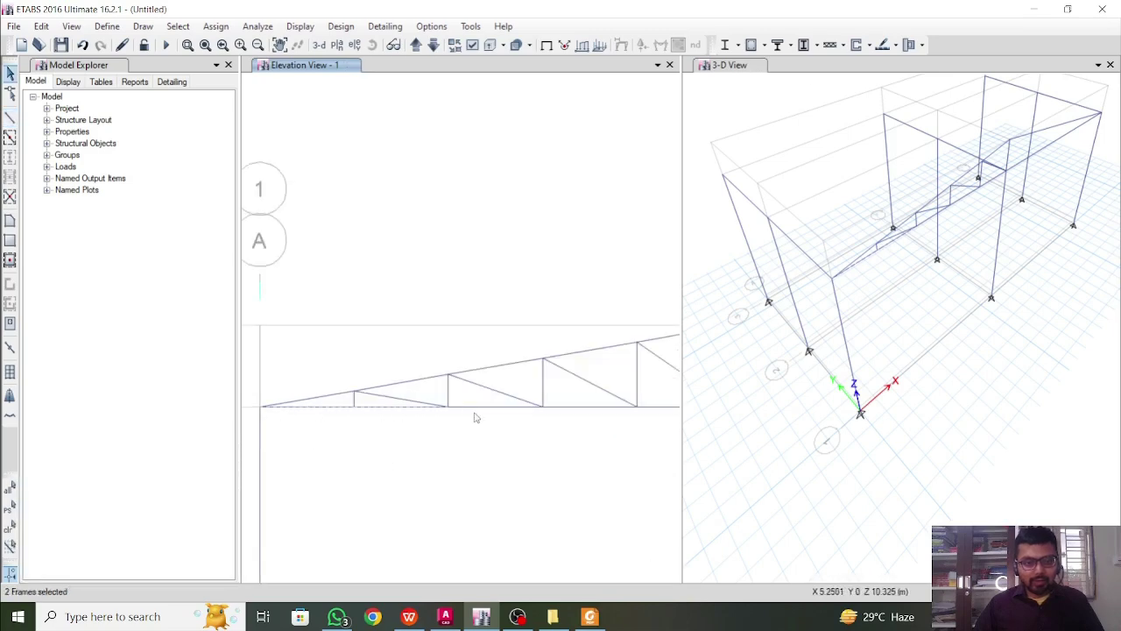
middle_click_drag(671, 420, 441, 454)
left_click(453, 440)
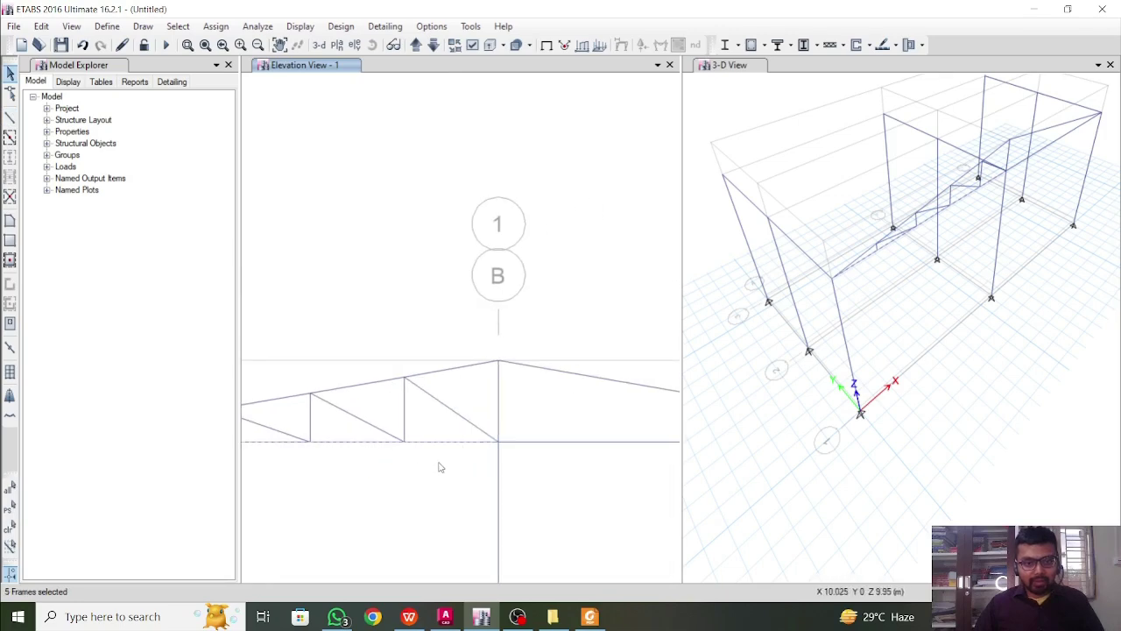
left_click(42, 26)
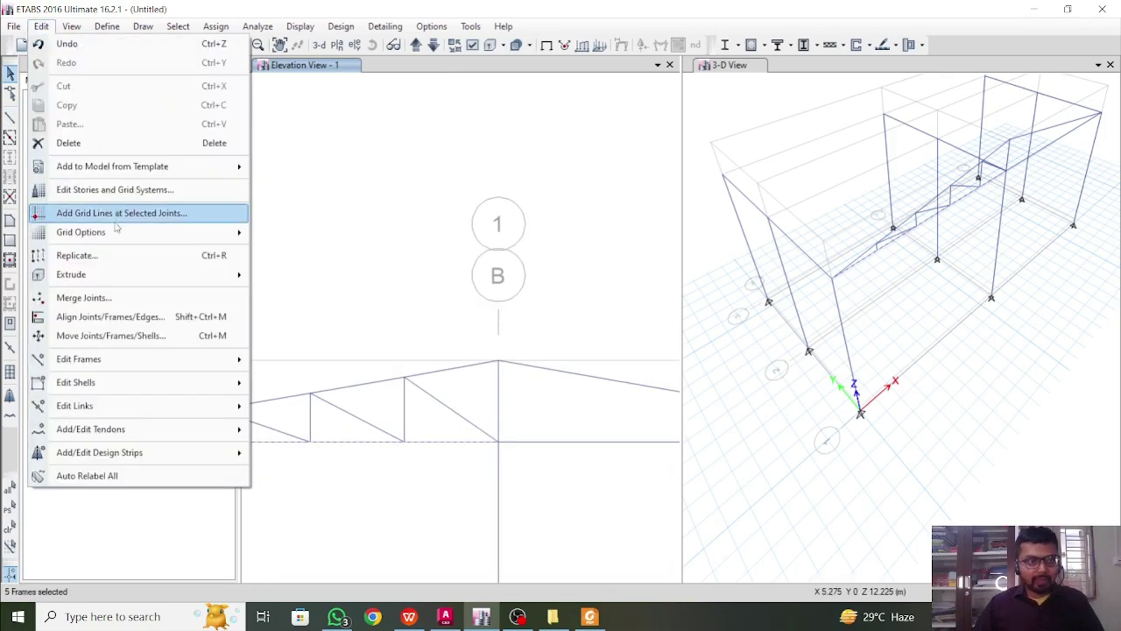
mouse_move(133, 366)
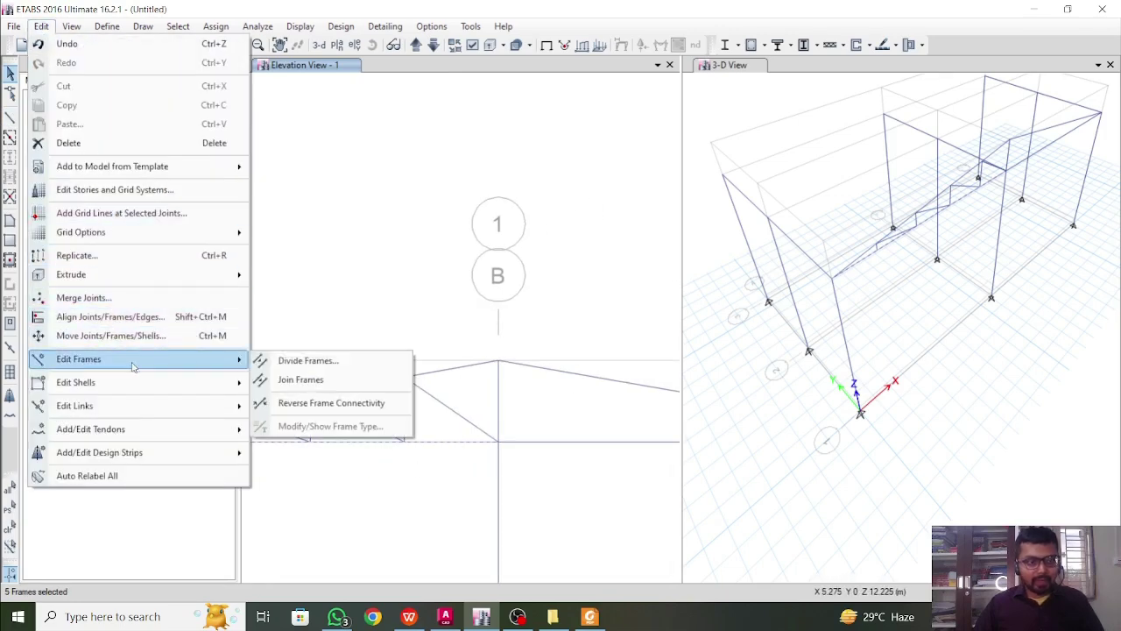
left_click(309, 380)
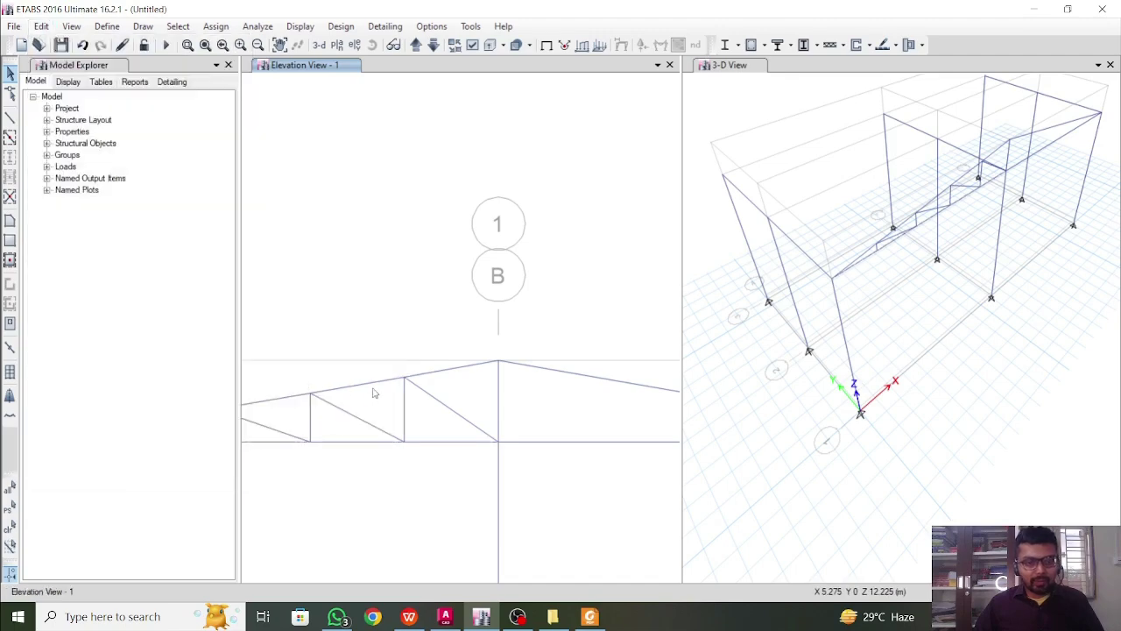
left_click(461, 444)
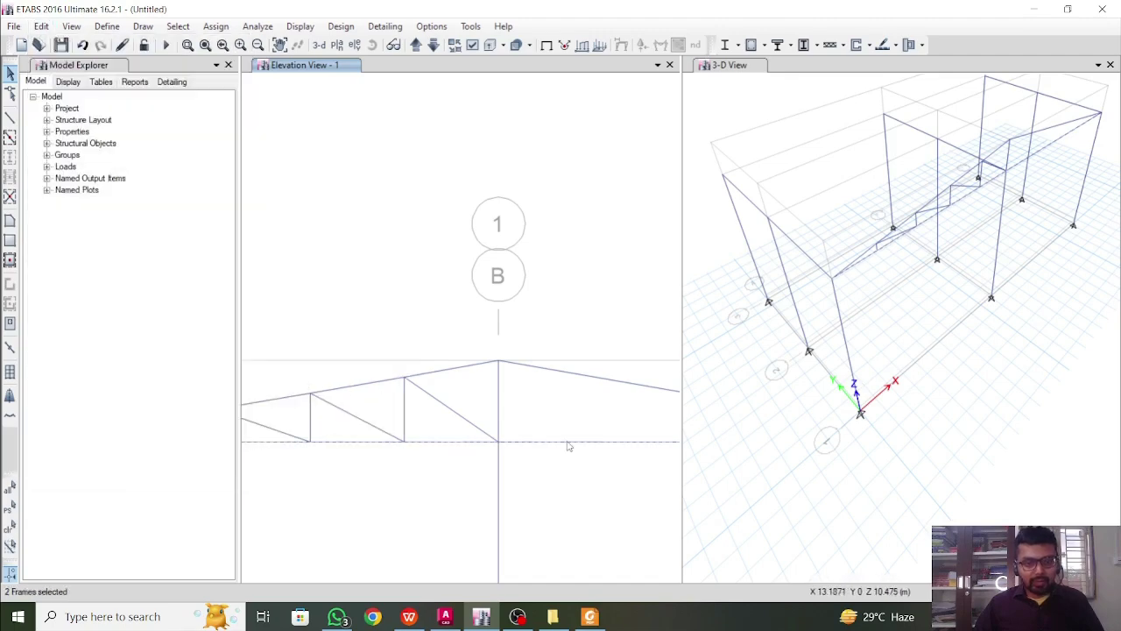
left_click(41, 25)
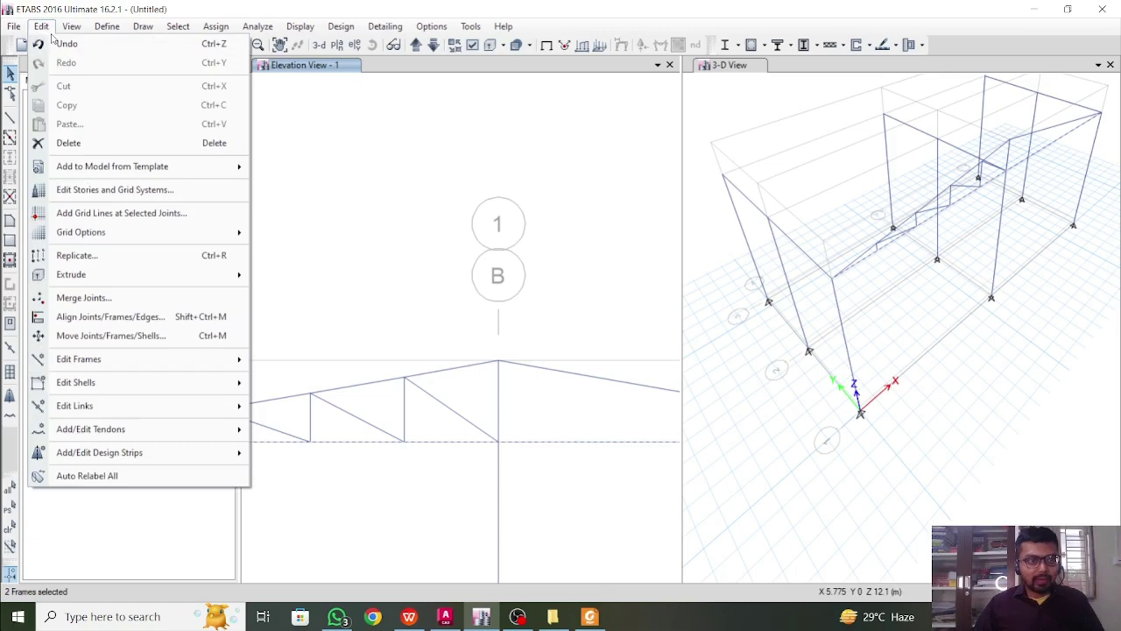
mouse_move(184, 277)
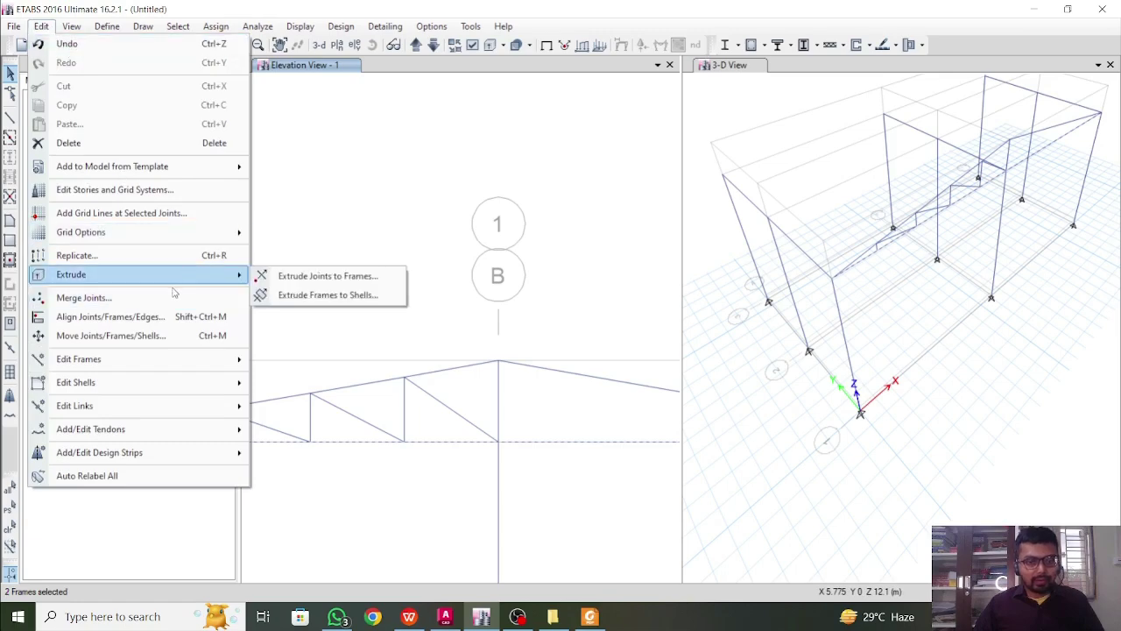
key("Escape")
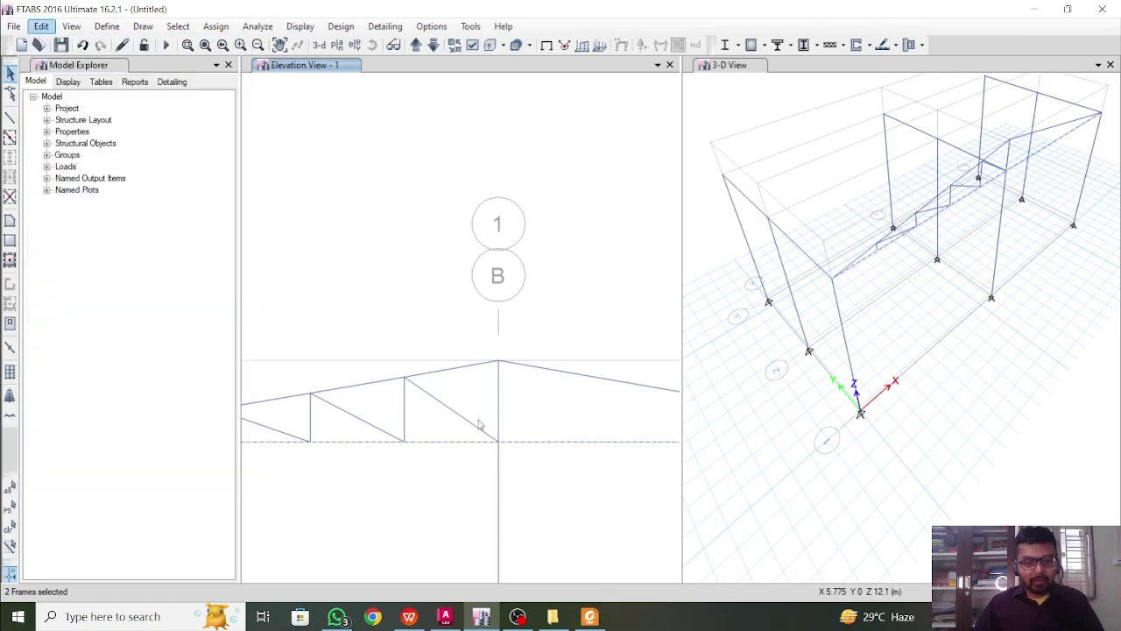
scroll(479, 425, "down", 3)
scroll(476, 422, "up", 5)
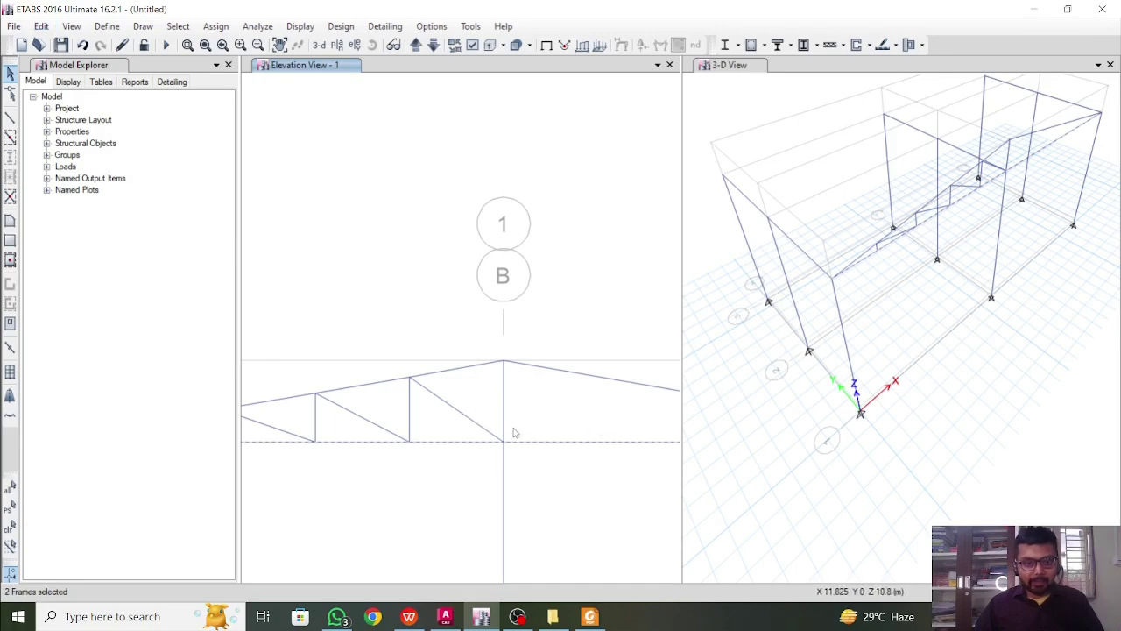
key("Escape")
Step: Mirror the four verticals and four diagonals between grids A and B about grid line B, from X 11.5, Y 0 to X 11.5, Y 11 m
left_click_drag(448, 408, 329, 423)
middle_click_drag(347, 431, 520, 434)
left_click_drag(507, 424, 309, 422)
scroll(298, 440, "up", 3)
scroll(307, 424, "down", 3)
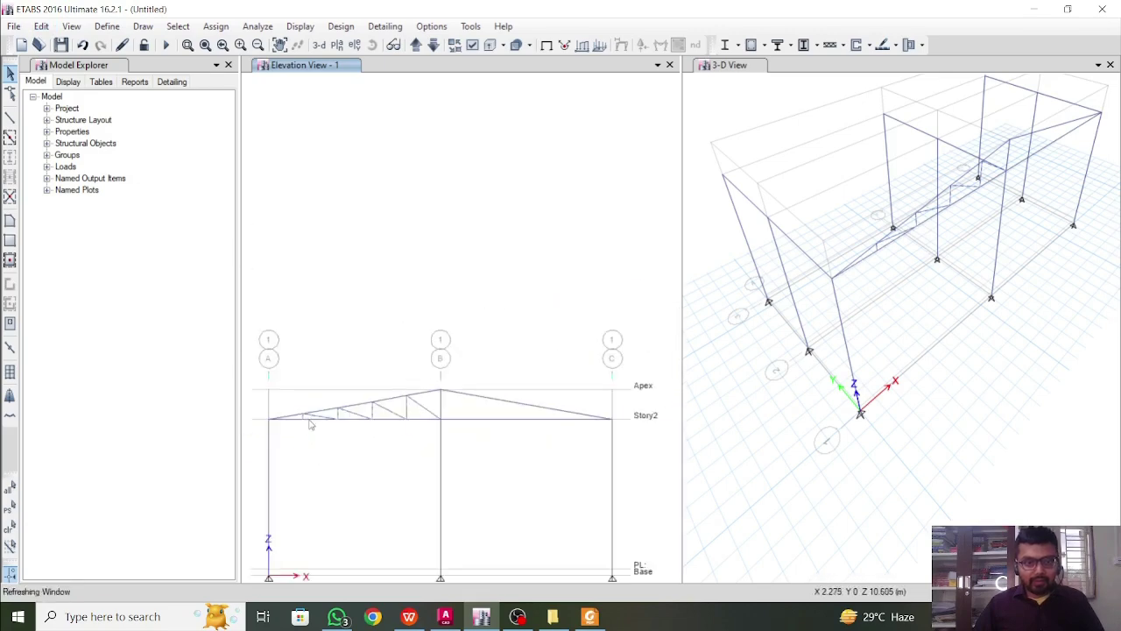
scroll(325, 407, "up", 3)
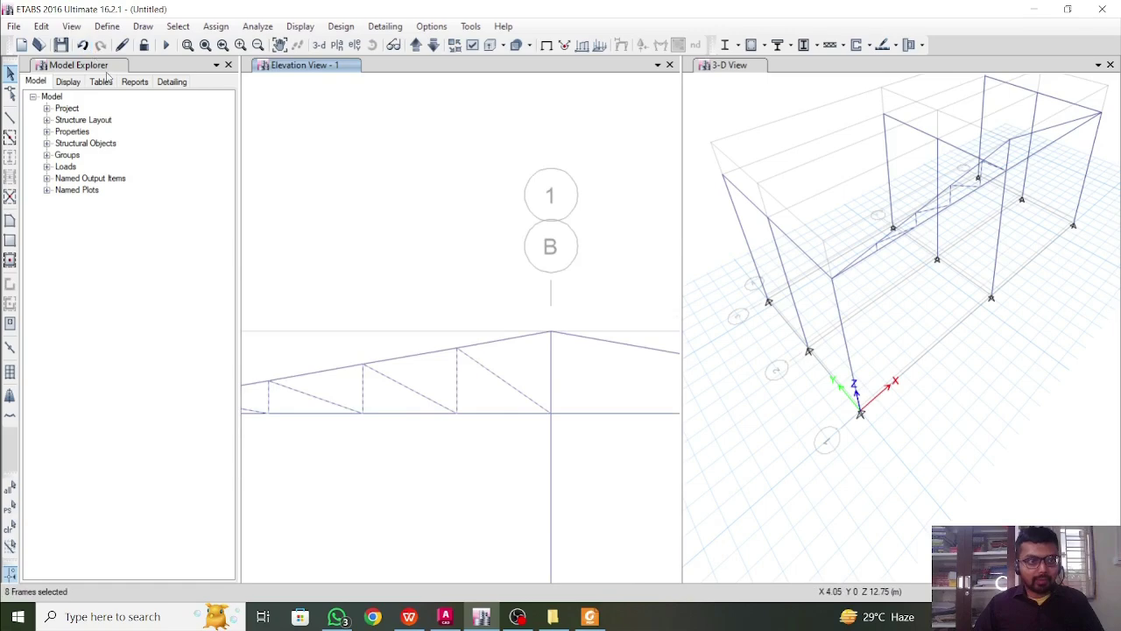
key("ctrl+r")
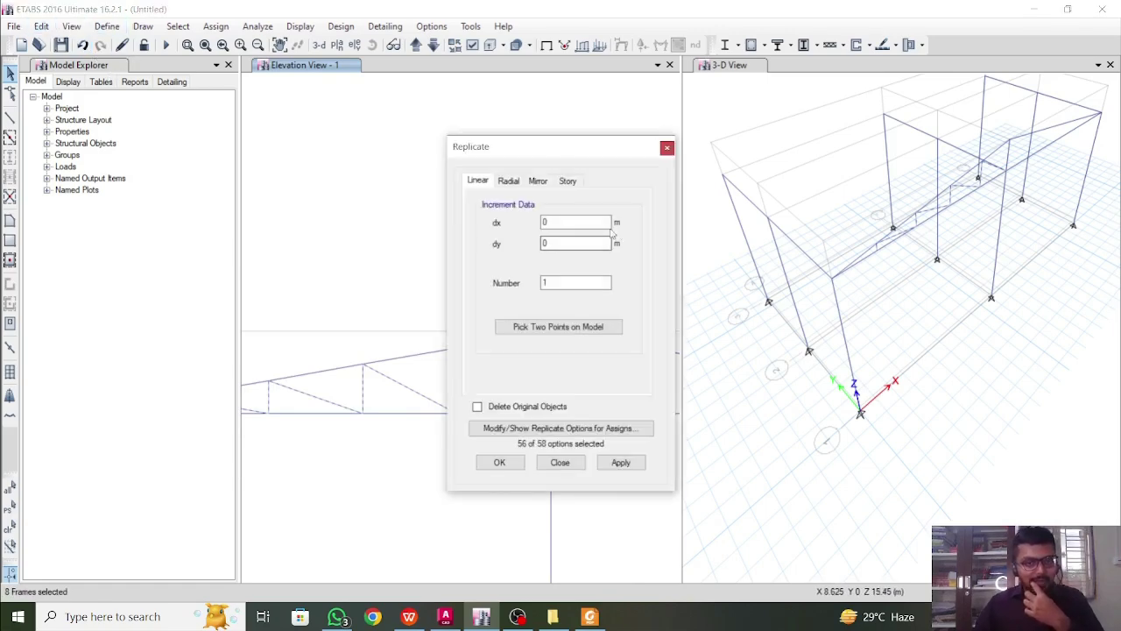
left_click(537, 180)
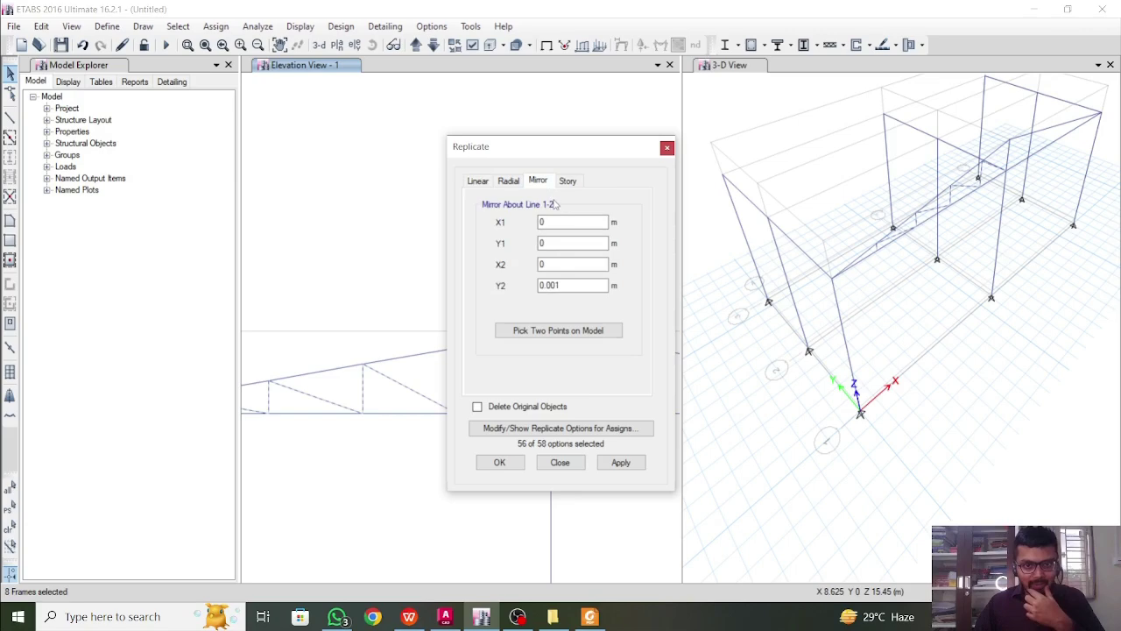
left_click(558, 331)
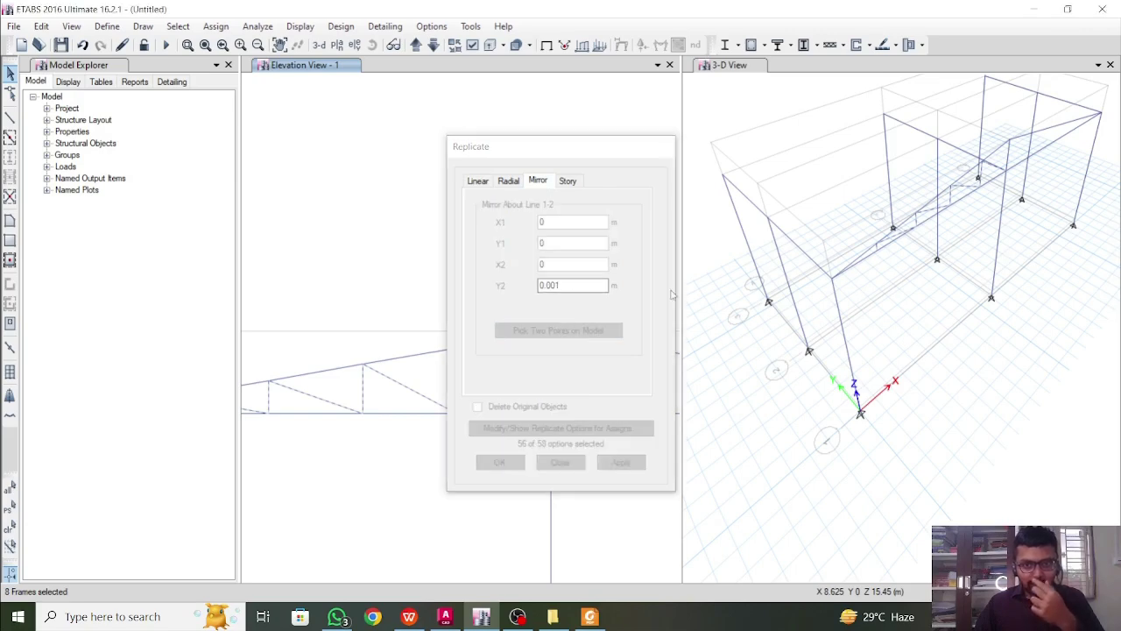
left_click(1007, 175)
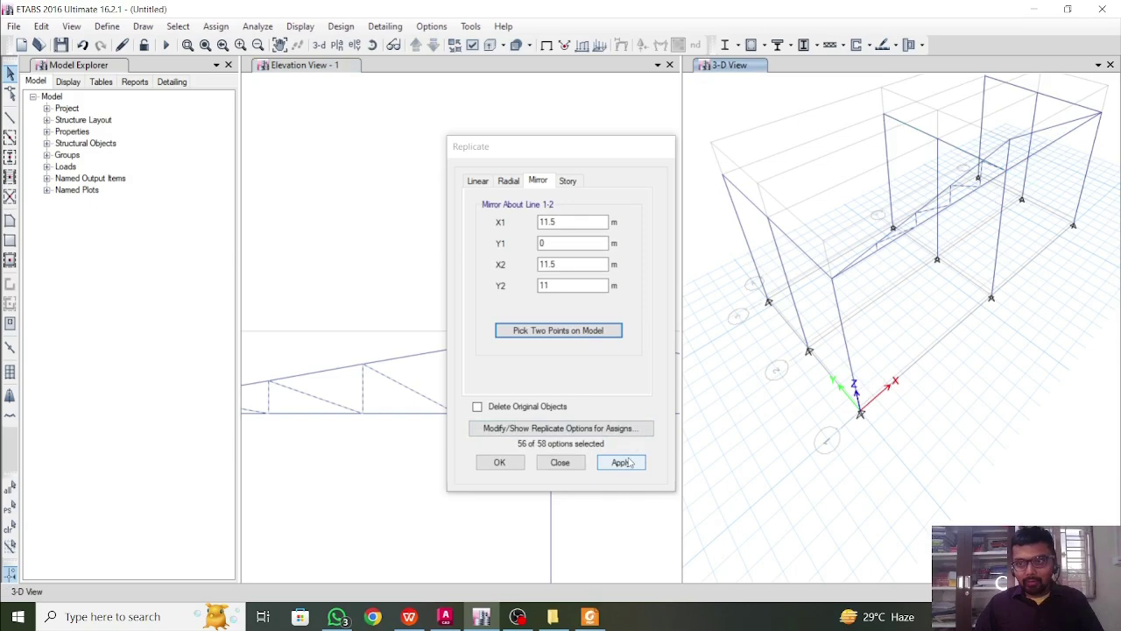
left_click(621, 463)
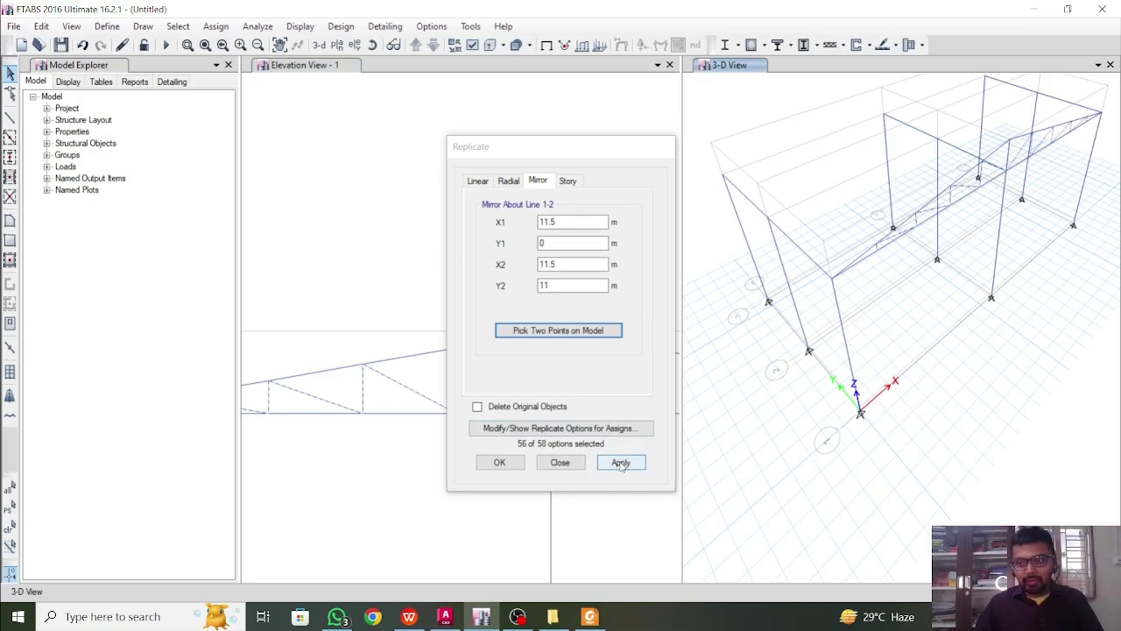
left_click(621, 465)
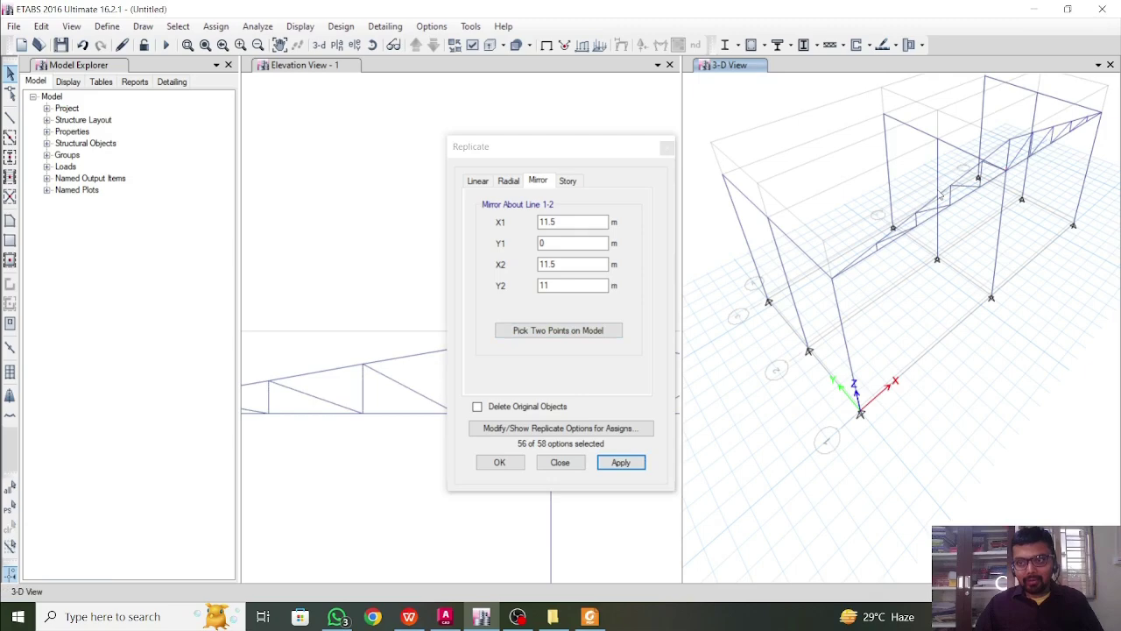
left_click(667, 148)
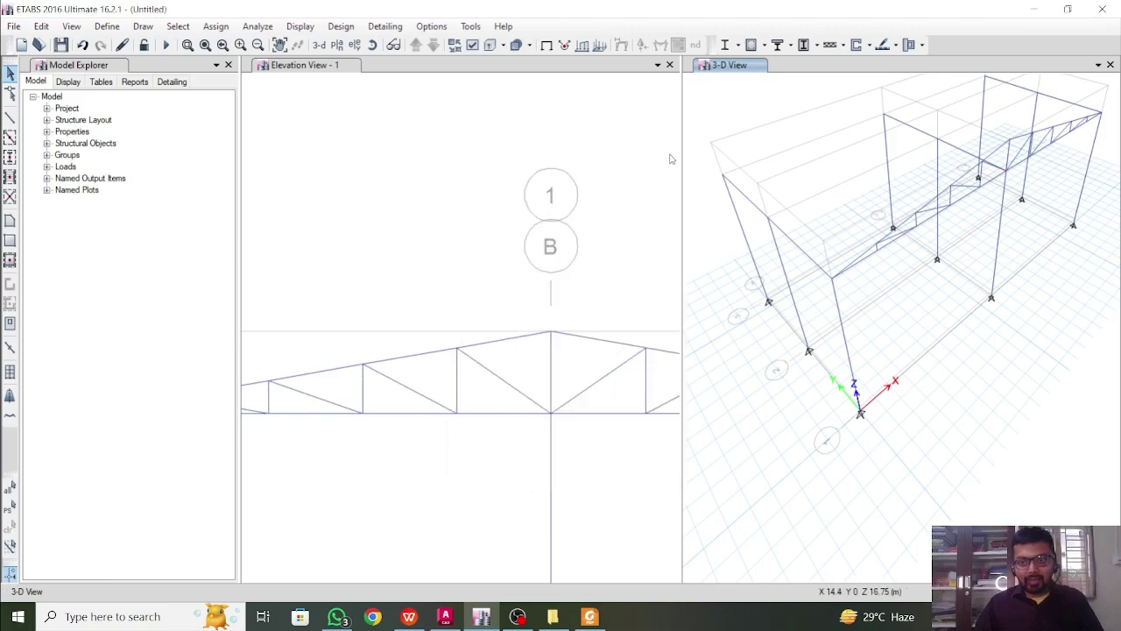
Step: Select the nine joints along the top chord, from the first vertical near grid A through the apex to the last vertical near grid C
scroll(560, 383, "down", 3)
scroll(537, 383, "up", 3)
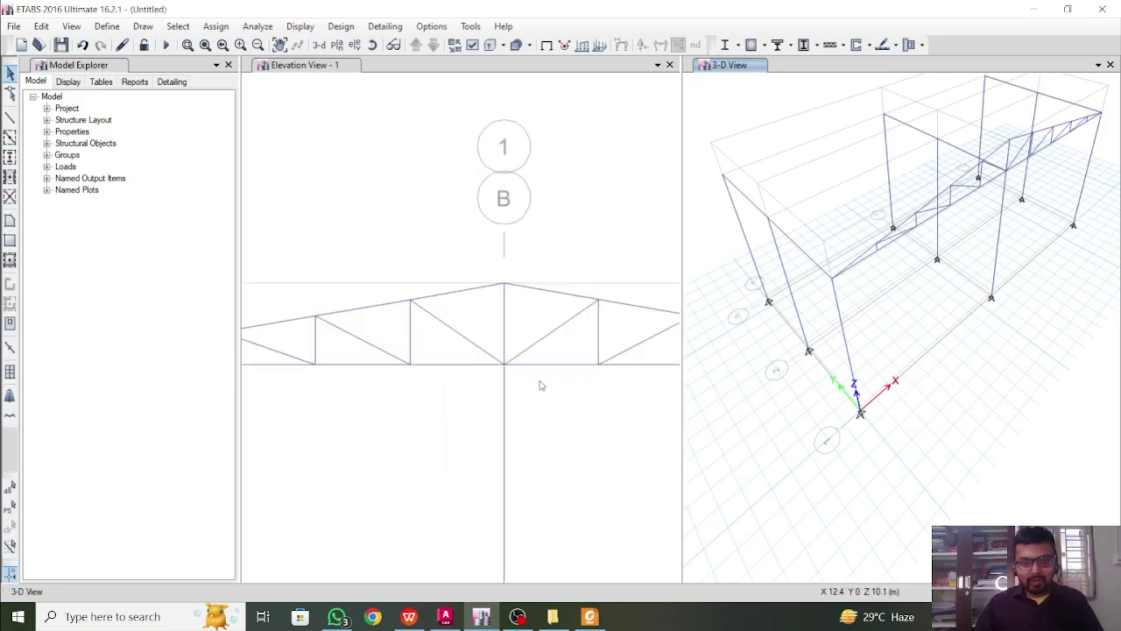
scroll(563, 380, "down", 3)
left_click(600, 389)
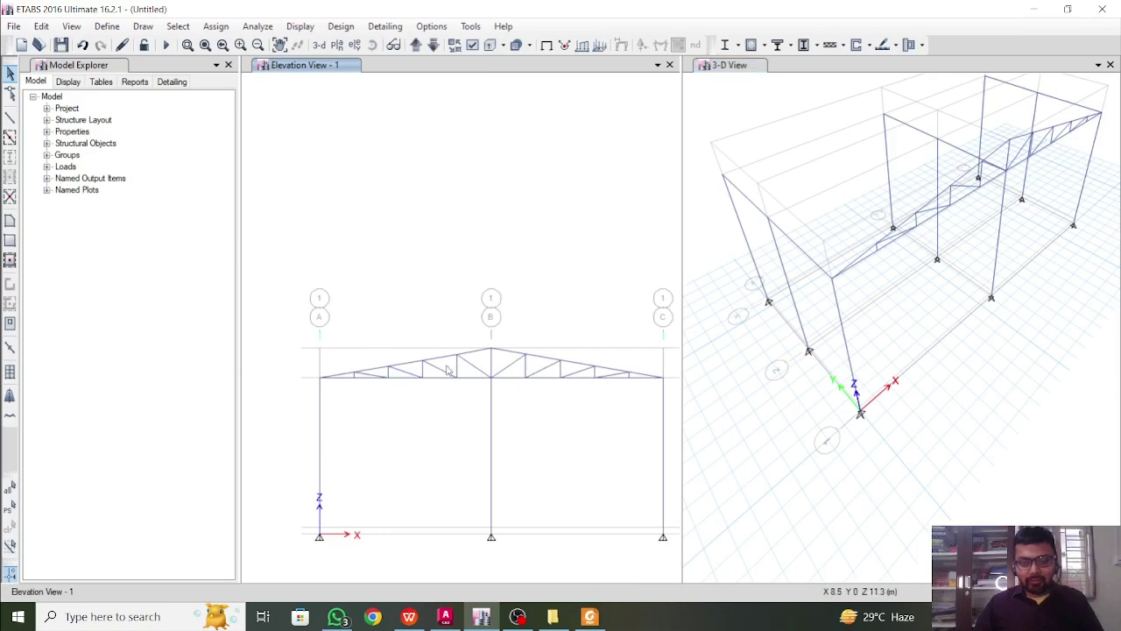
scroll(375, 377, "up", 2)
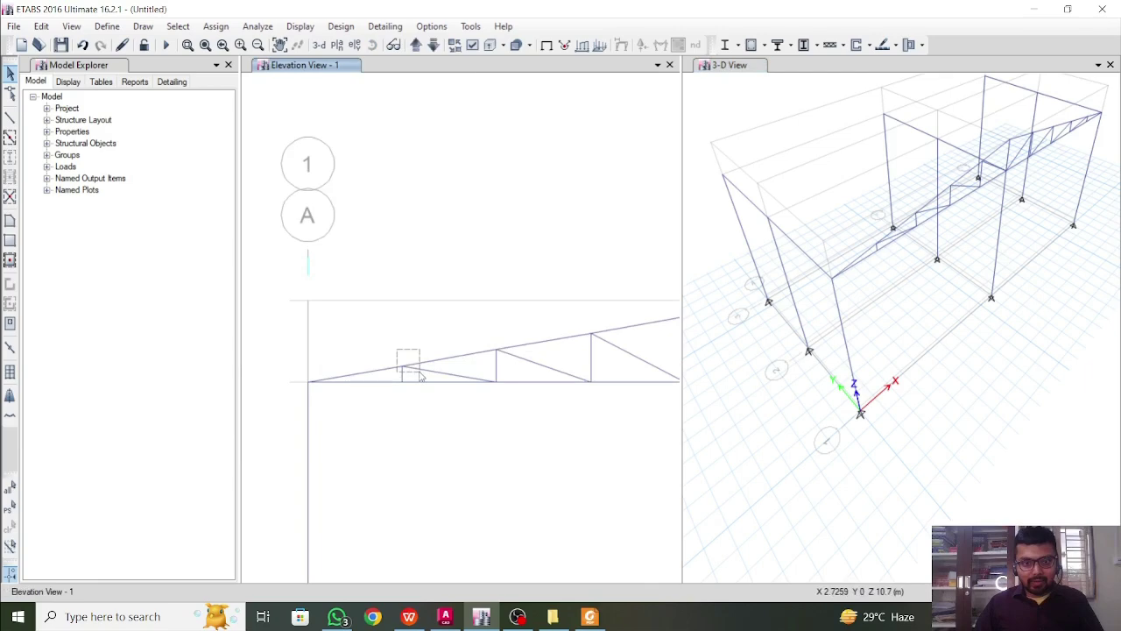
left_click_drag(421, 375, 422, 377)
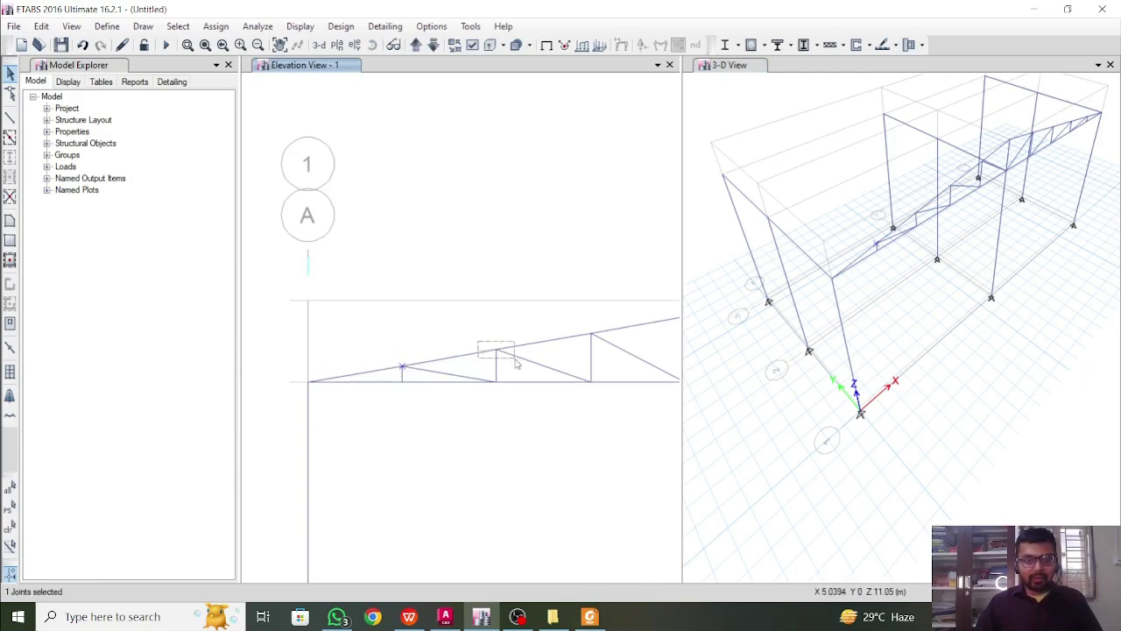
left_click_drag(516, 359, 516, 360)
middle_click_drag(545, 343, 459, 358)
left_click_drag(488, 337, 528, 364)
middle_click_drag(576, 340, 467, 368)
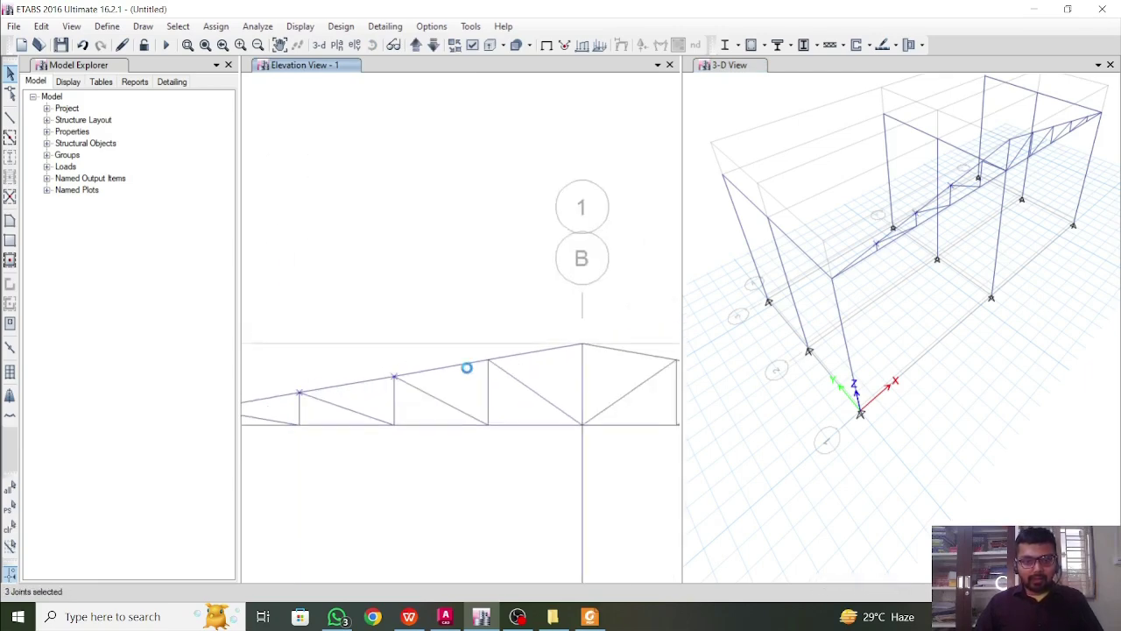
middle_click_drag(620, 360, 416, 358)
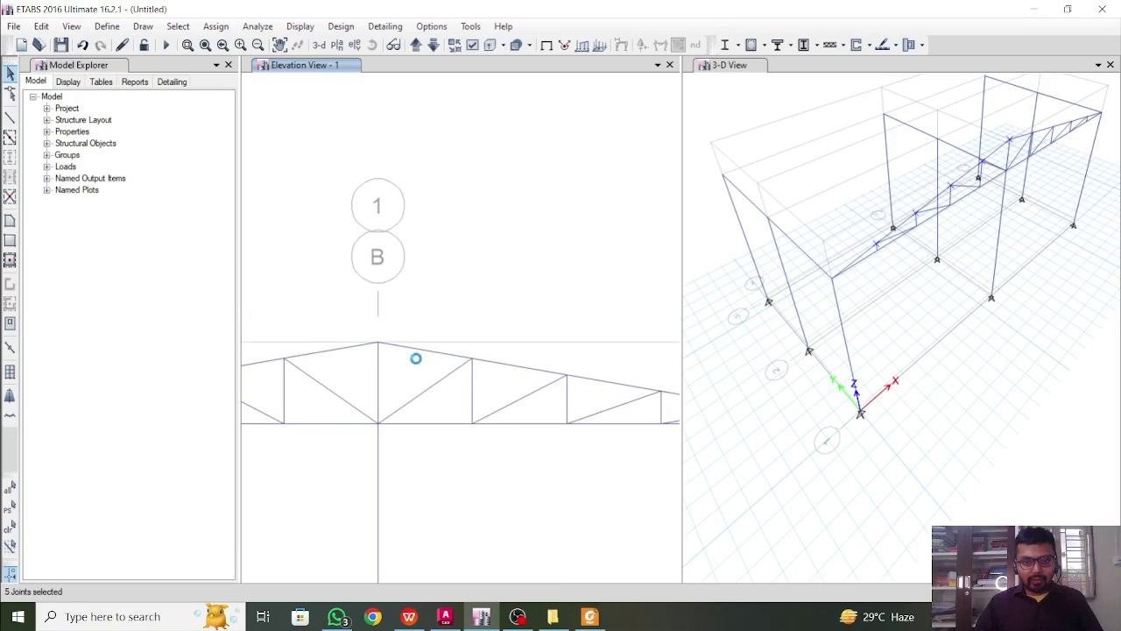
left_click_drag(548, 367, 590, 401)
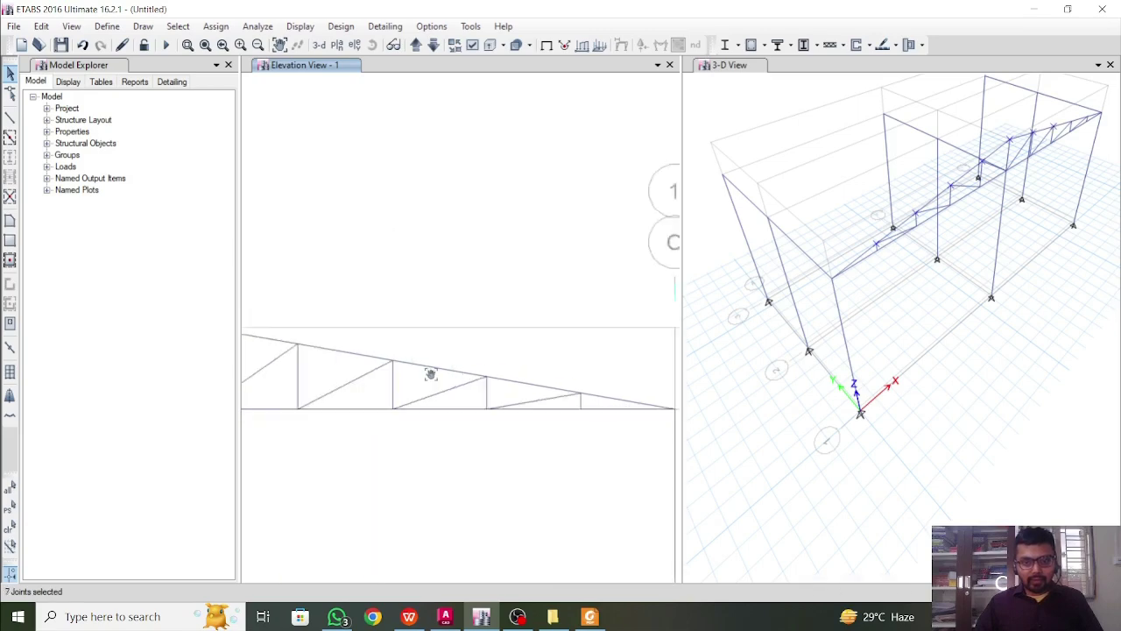
middle_click_drag(606, 391, 413, 374)
left_click_drag(457, 363, 493, 397)
left_click_drag(554, 374, 579, 412)
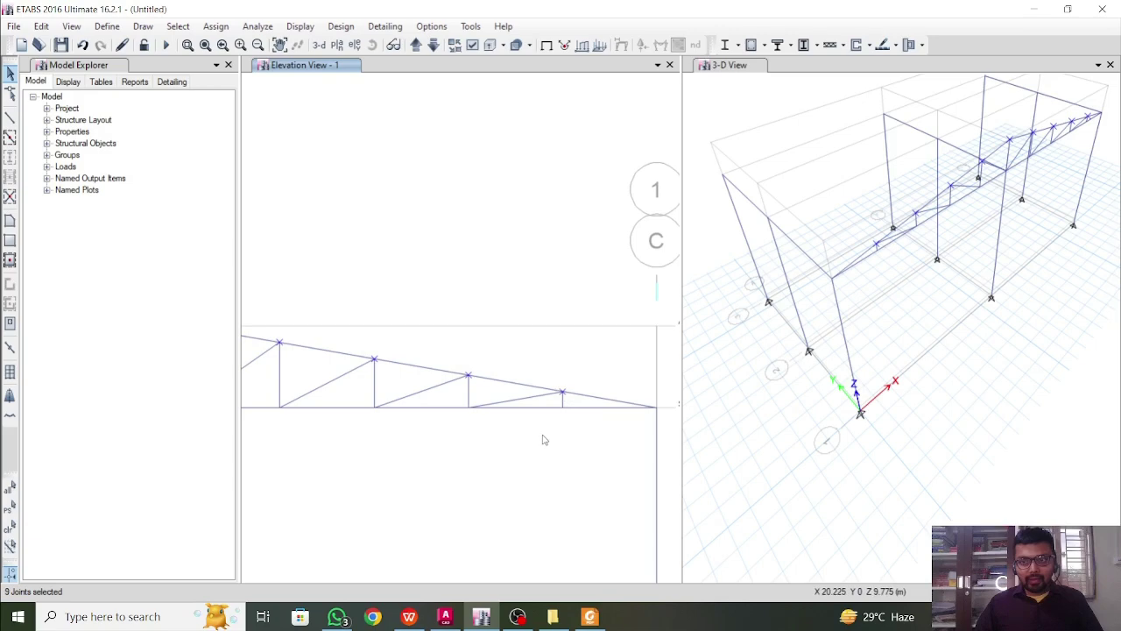
Step: Open the Extrude Joints to Frames settings for the selected top chord joints
scroll(368, 465, "down", 3)
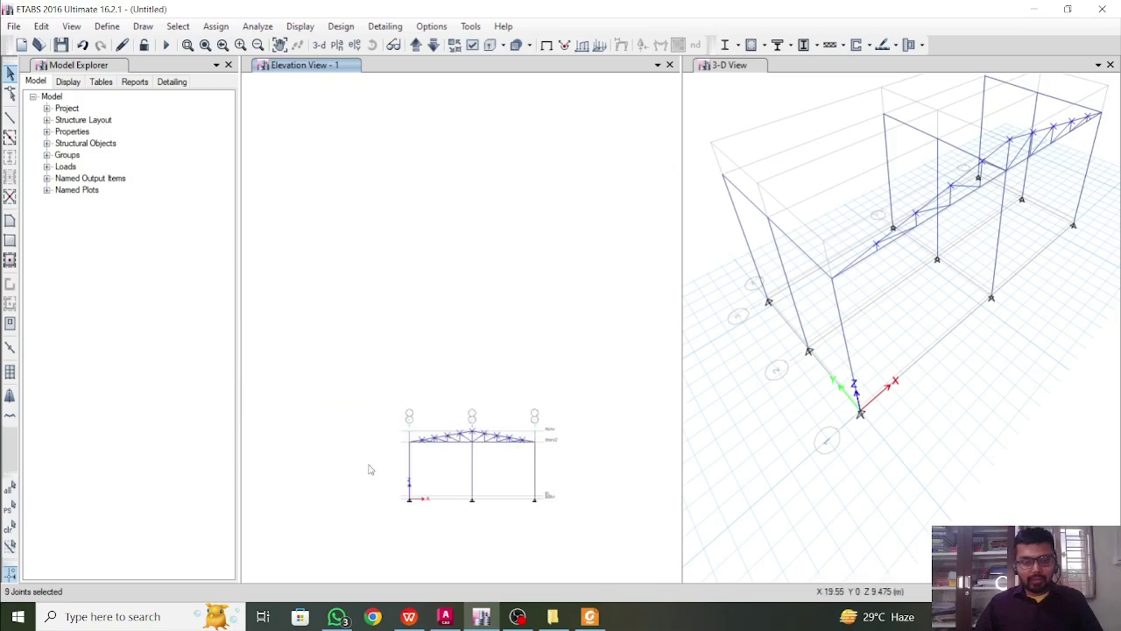
scroll(392, 469, "up", 5)
scroll(342, 455, "down", 6)
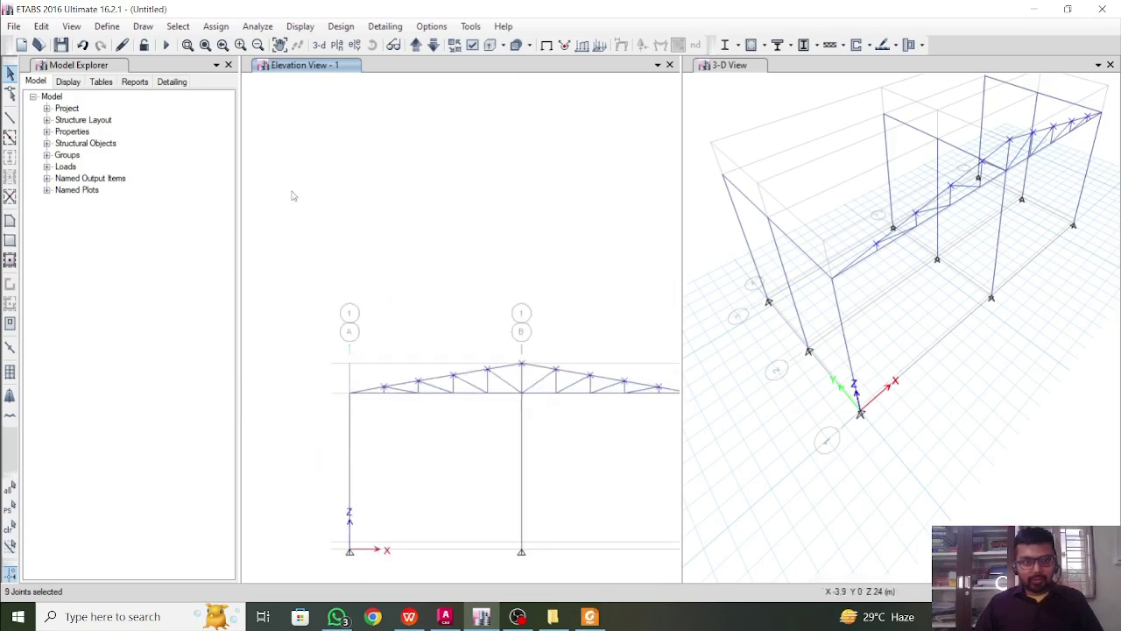
left_click(41, 25)
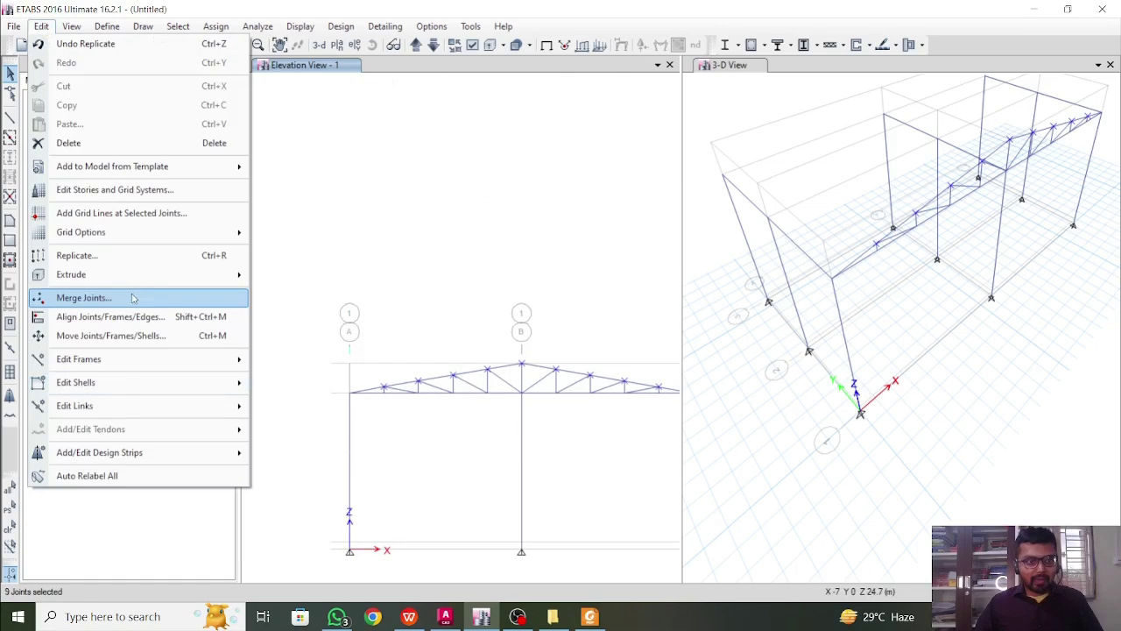
mouse_move(162, 274)
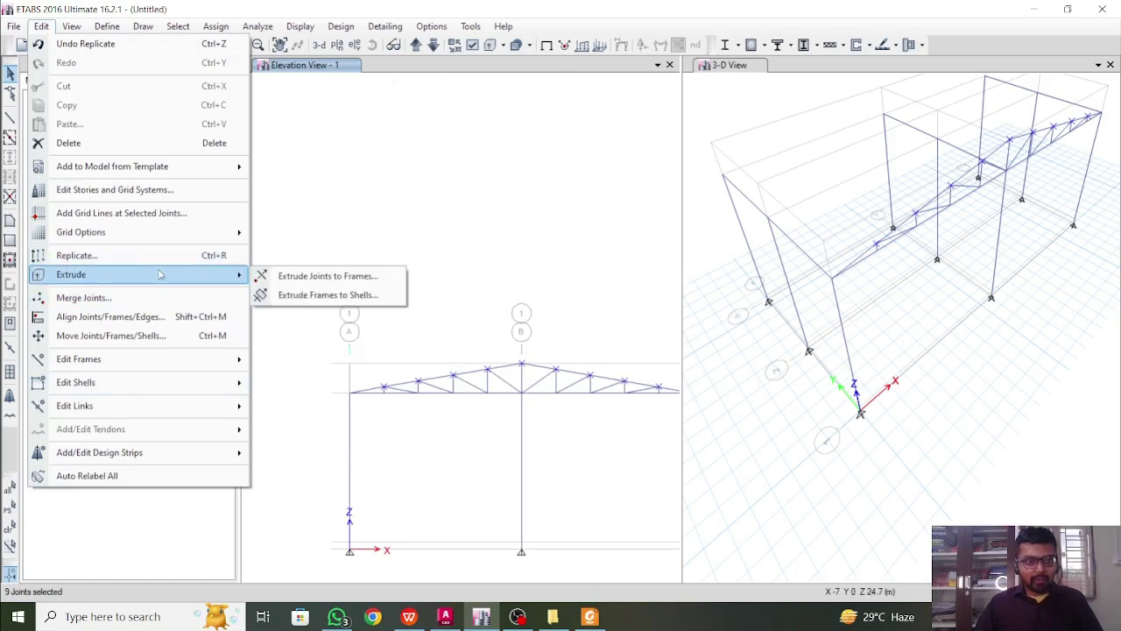
left_click(326, 279)
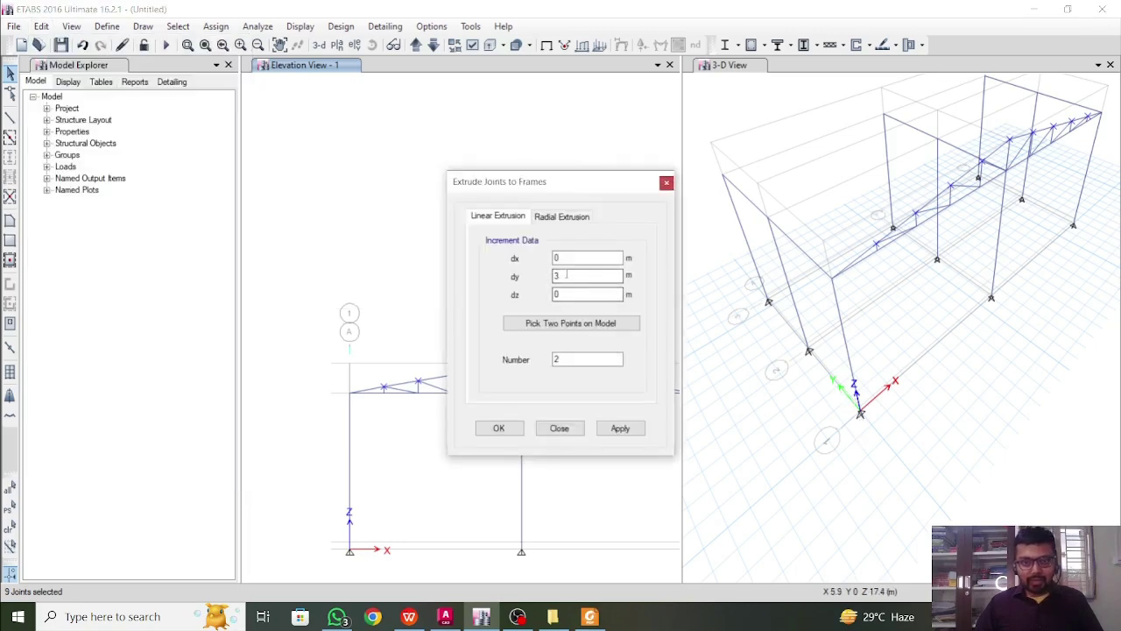
Step: Switch to the AutoCAD plan, check the dimensioned column spacing along the building, and return to ETABS
left_click(445, 616)
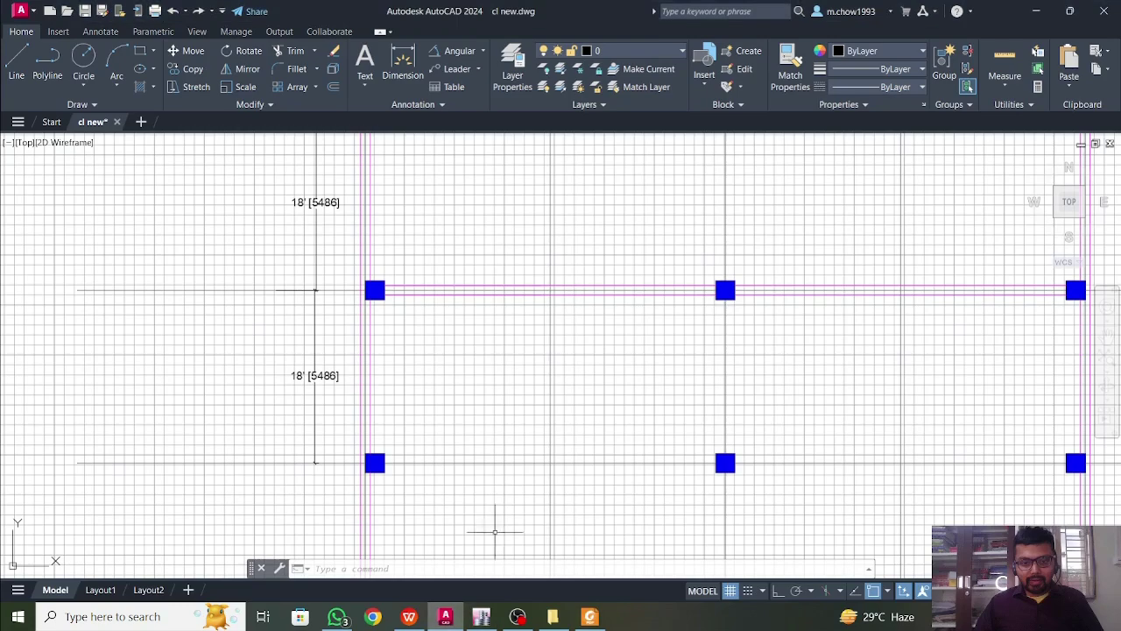
scroll(448, 350, "down", 5)
scroll(368, 372, "up", 8)
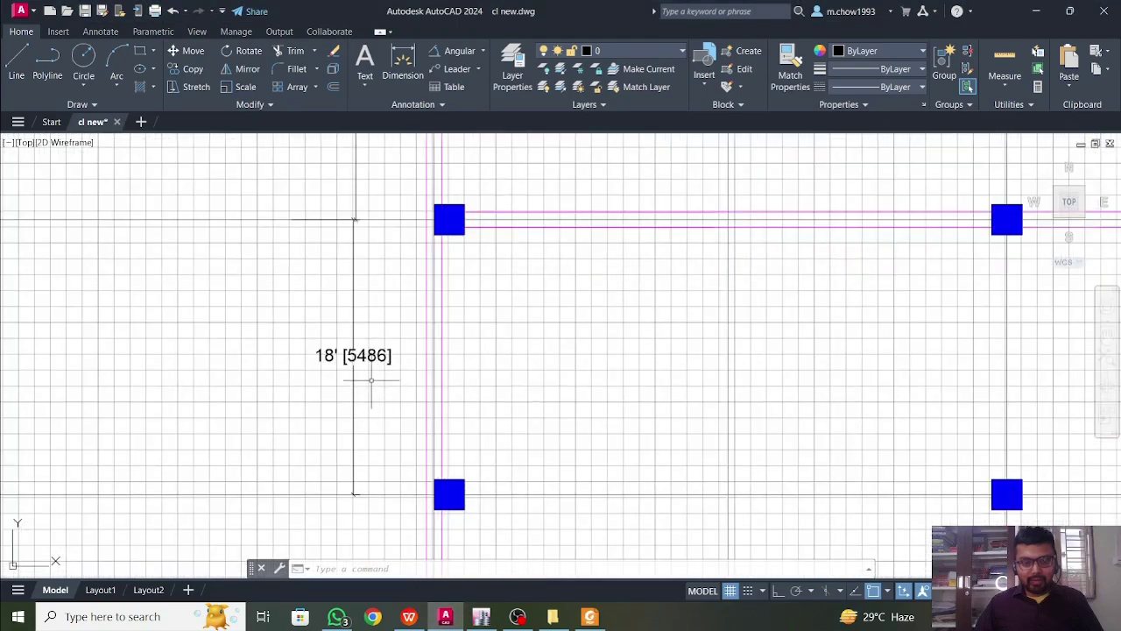
scroll(371, 381, "down", 3)
left_click(1034, 11)
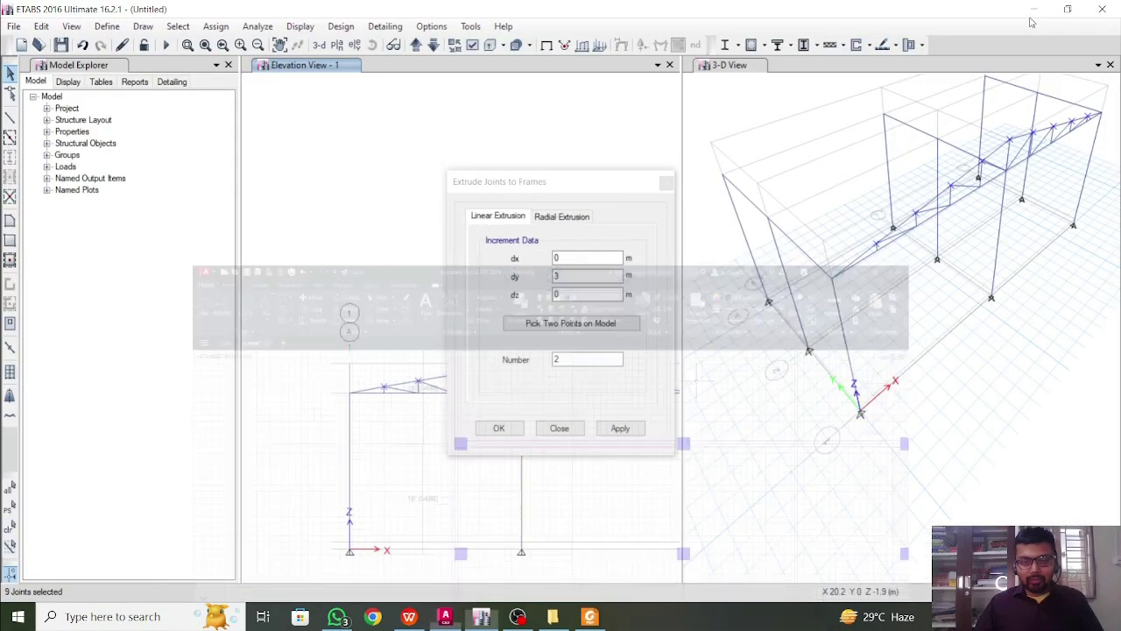
Step: Extrude the selected top chord joints linearly into frames with dy 5.5 m and number 2
left_click_drag(566, 277, 474, 279)
type("5.")
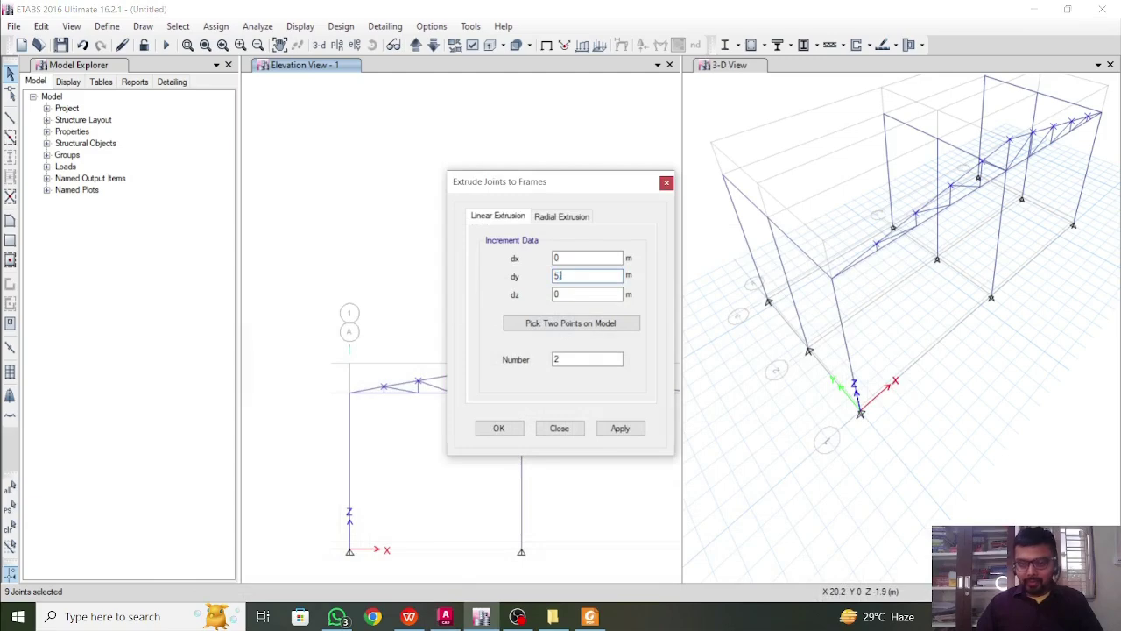
type("5")
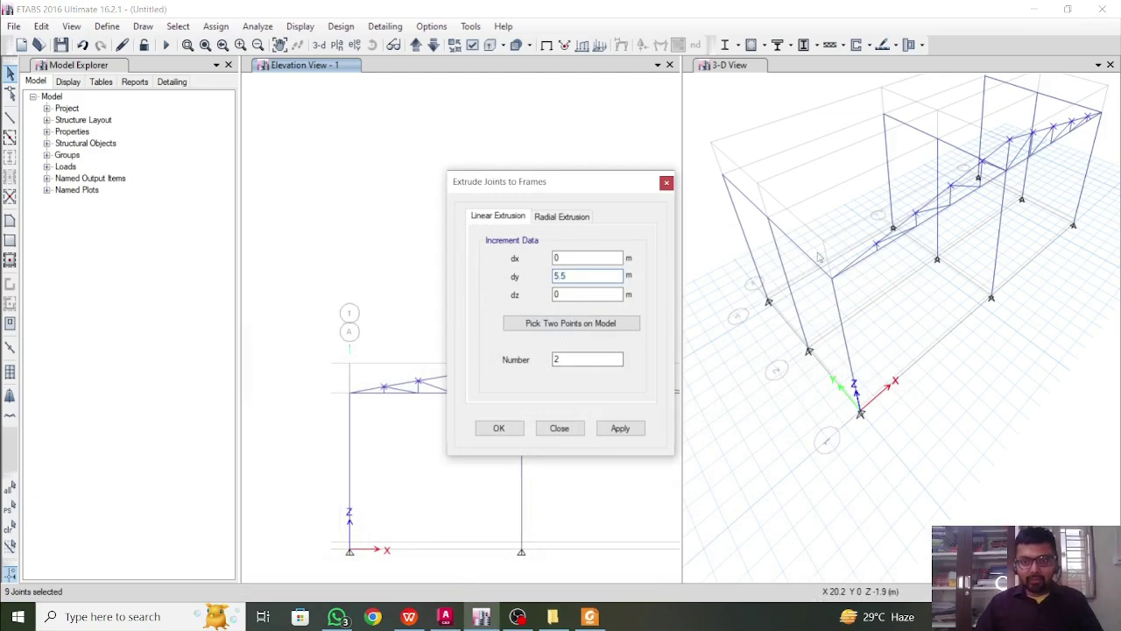
left_click(637, 430)
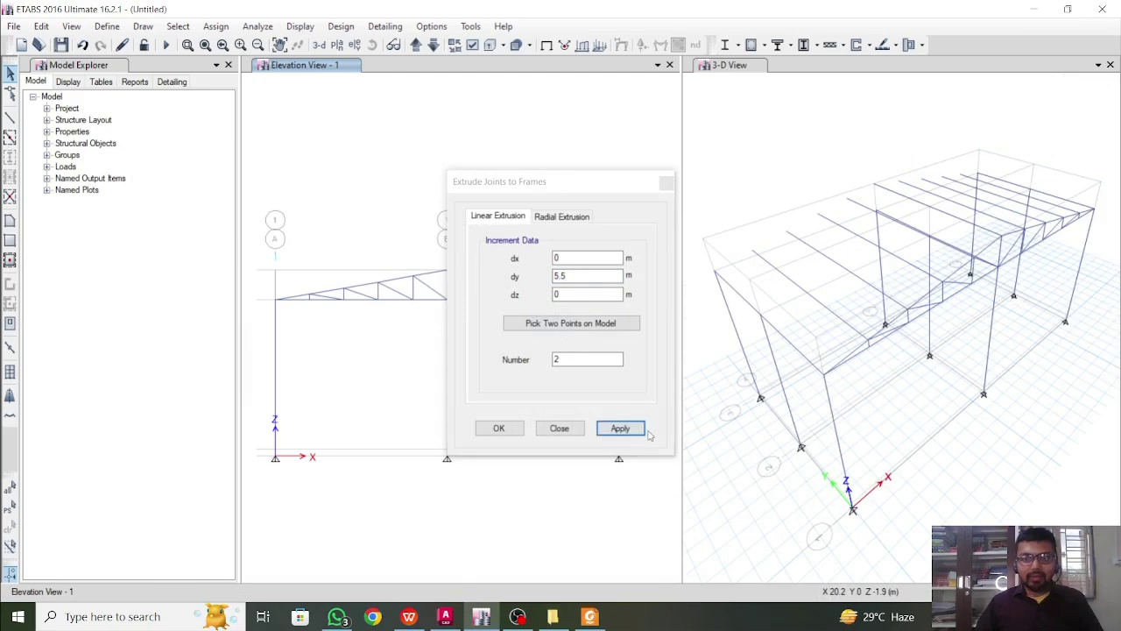
left_click(667, 184)
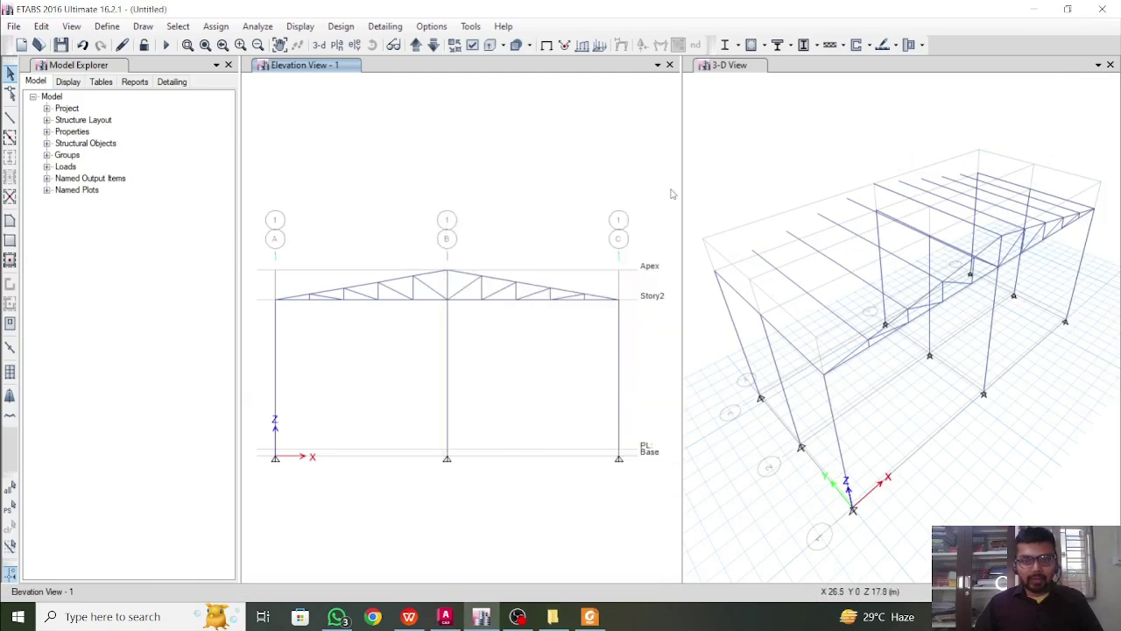
scroll(388, 288, "up", 3)
middle_click_drag(388, 288, 447, 308)
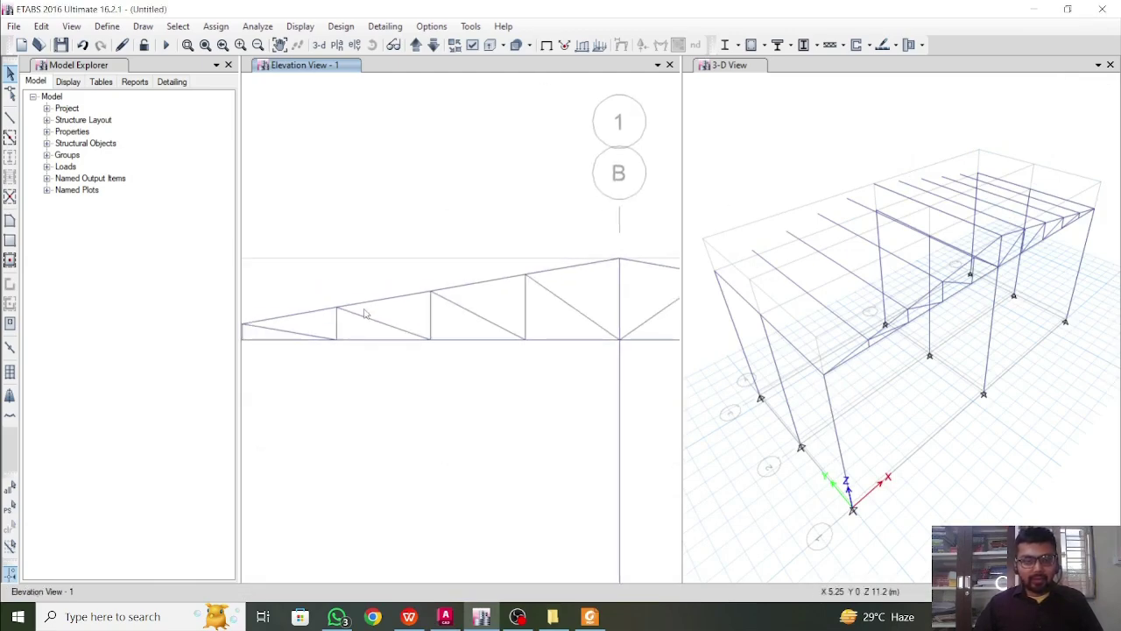
Step: Join the five top chord frames between grids A and B on elevation 1 into one frame
left_click(377, 300)
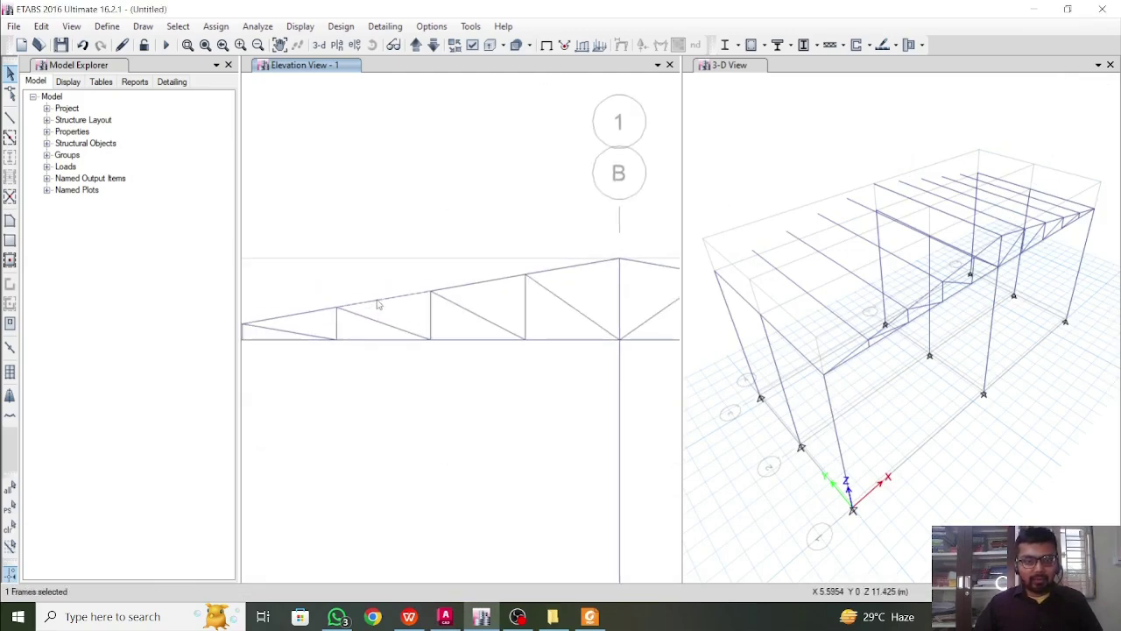
left_click(316, 312)
left_click(506, 279)
left_click(555, 273)
scroll(555, 273, "down", 3)
scroll(410, 295, "up", 5)
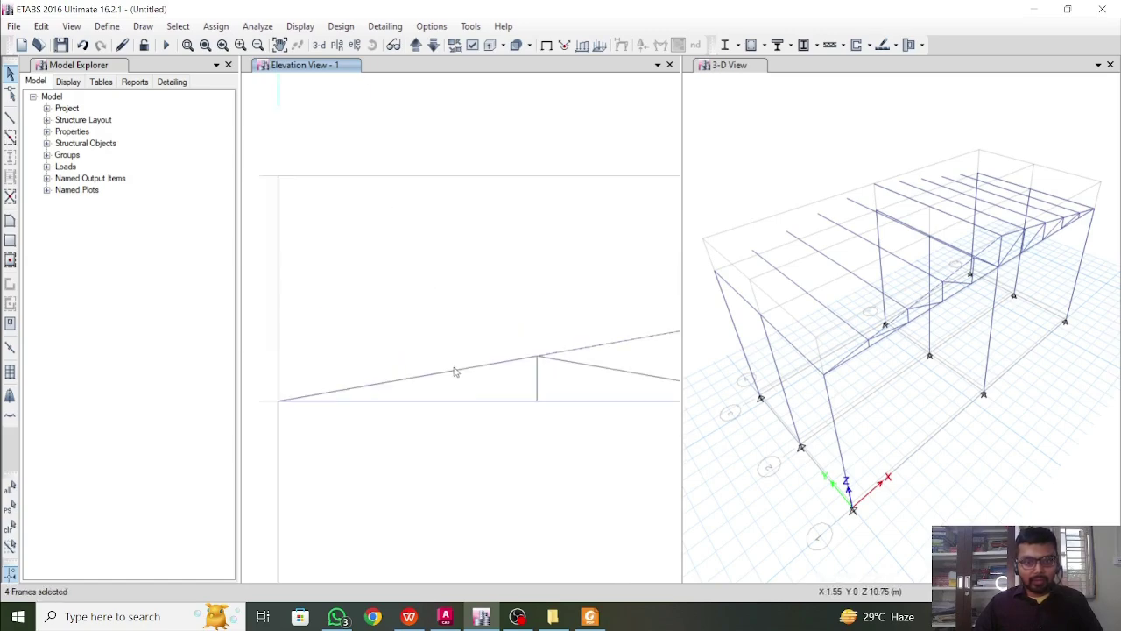
left_click(455, 371)
left_click(42, 27)
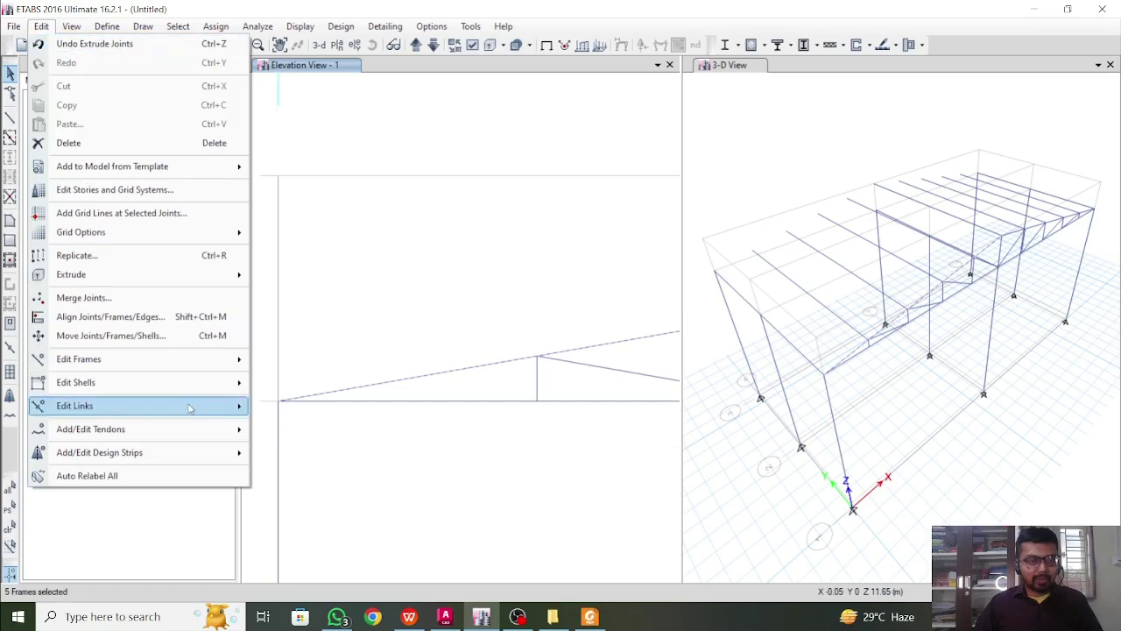
mouse_move(201, 361)
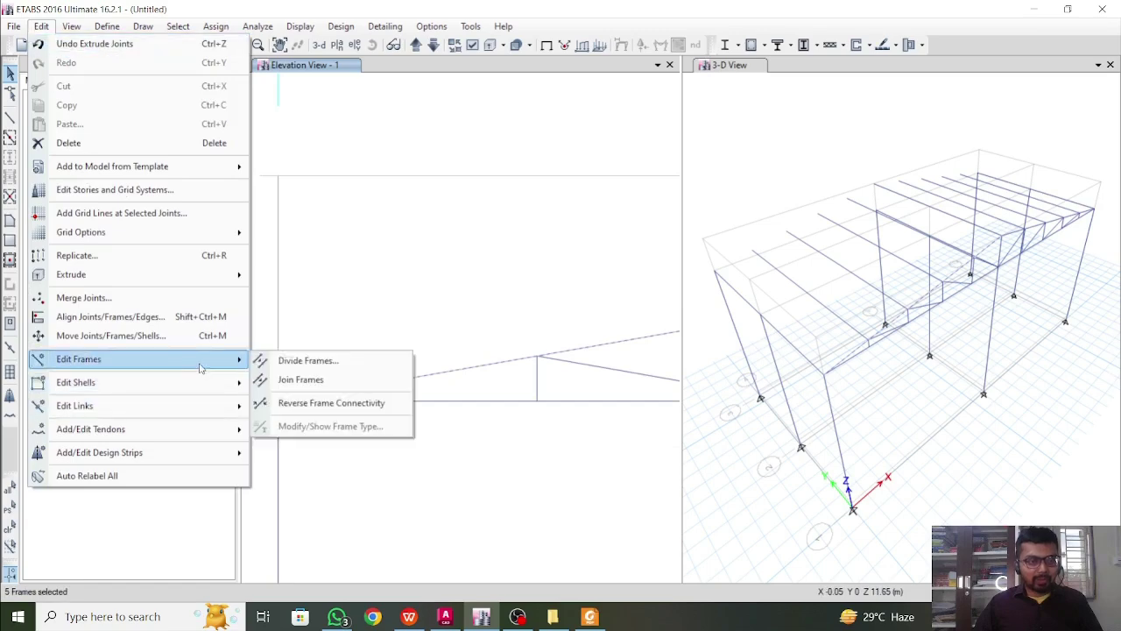
left_click(316, 379)
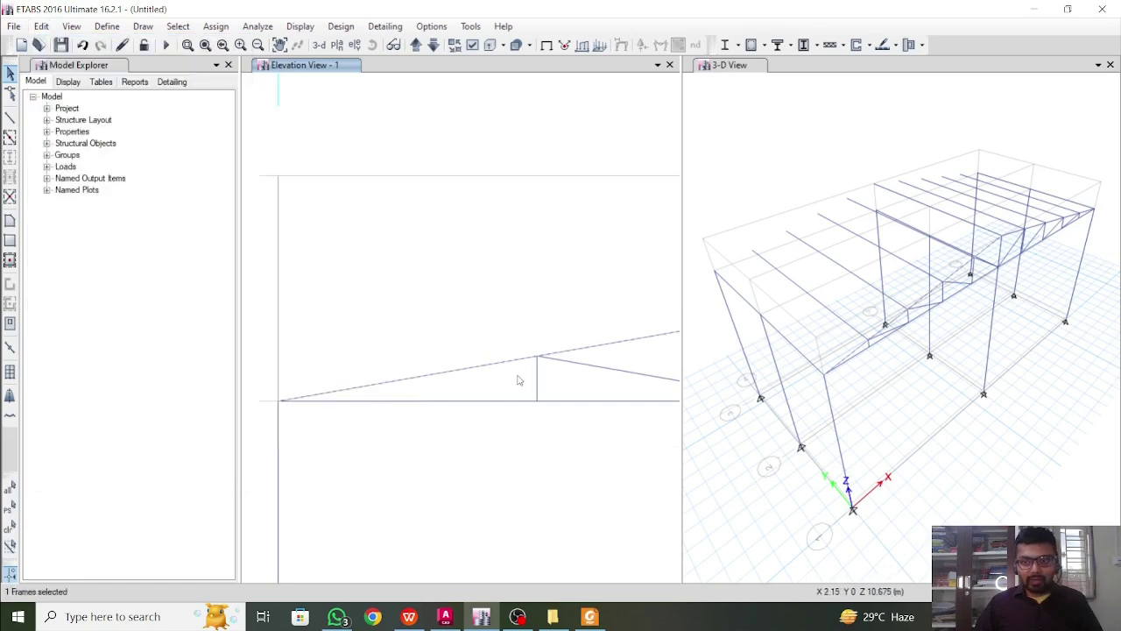
Step: Check whether the top chord between grids B and C is one continuous frame, and leave it unselected
scroll(456, 386, "down", 5)
scroll(563, 390, "up", 4)
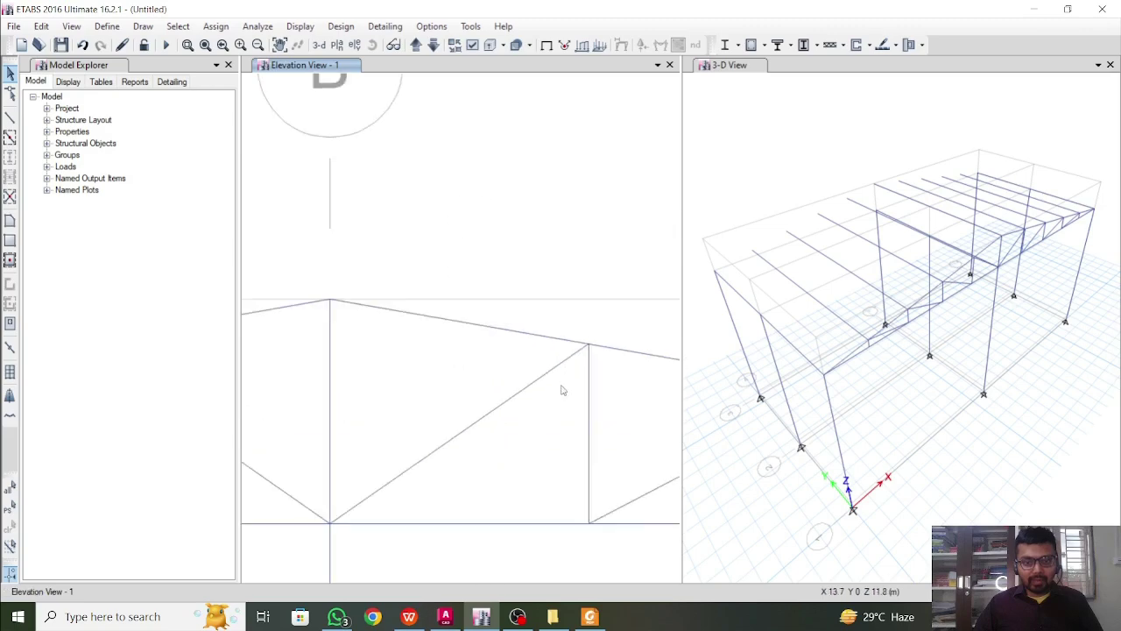
left_click(524, 335)
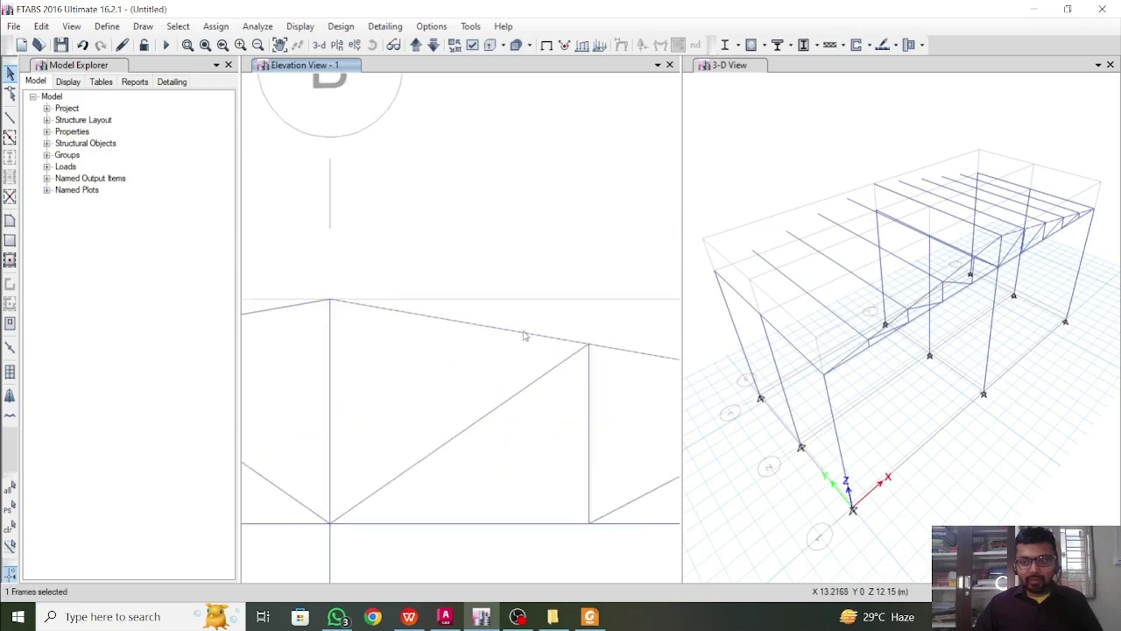
left_click(523, 335)
scroll(426, 358, "down", 6)
scroll(414, 380, "up", 2)
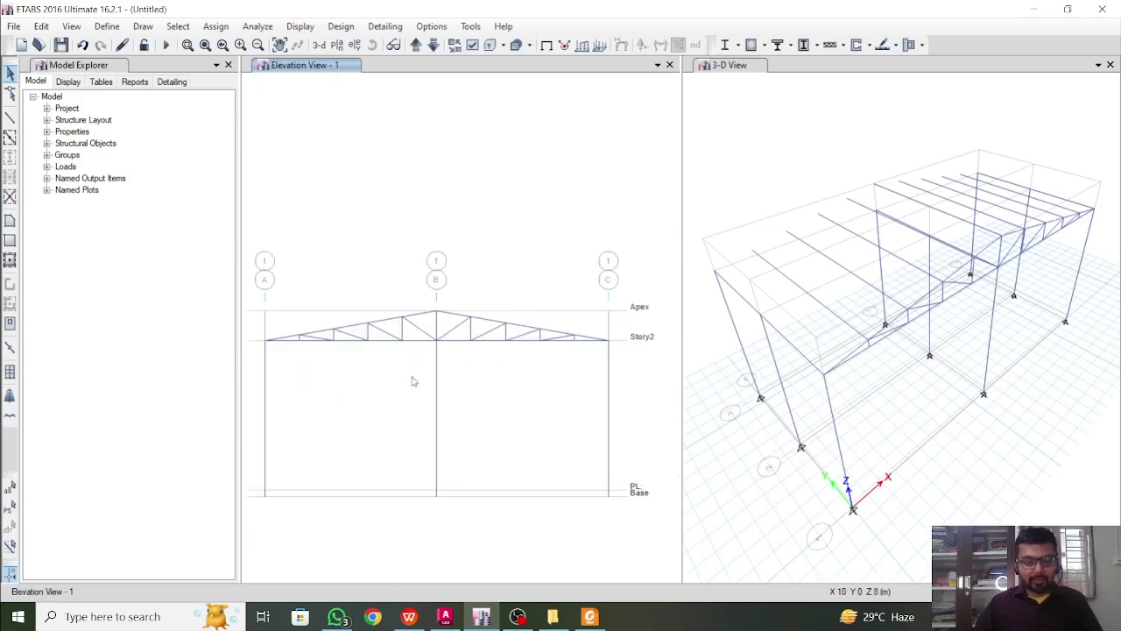
Step: Replicate the complete truss on grid line 1 linearly with dy 5.5 m and number 2, checking the column spacing in the AutoCAD plan
left_click_drag(238, 284, 559, 368)
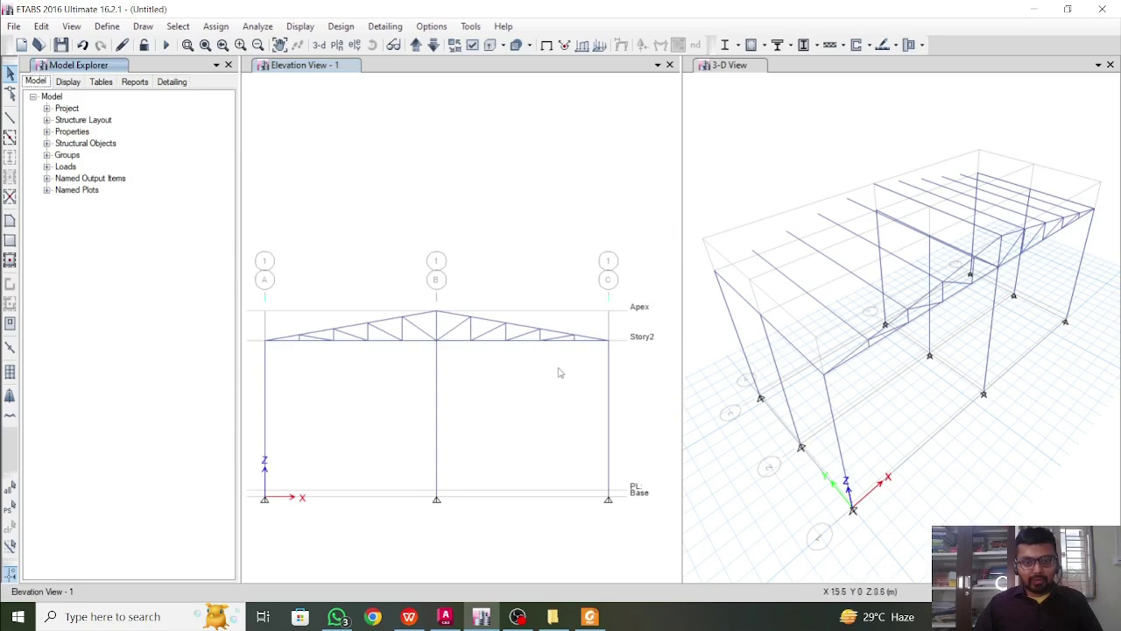
left_click_drag(250, 298, 619, 358)
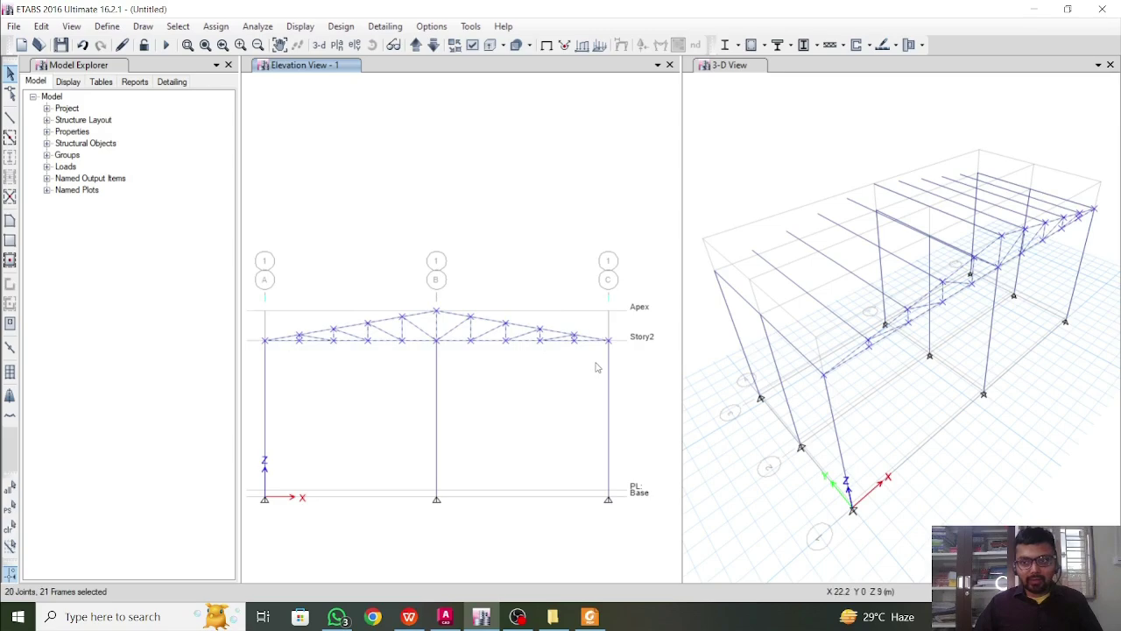
middle_click_drag(965, 305, 1011, 339)
middle_click_drag(797, 405, 826, 391)
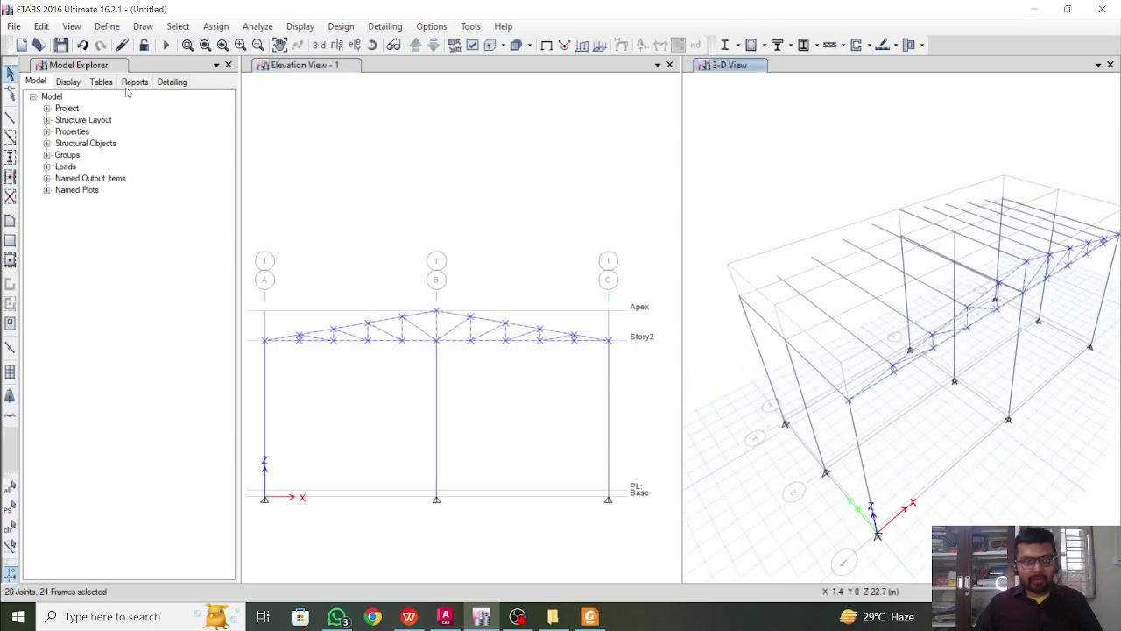
key("ctrl+r")
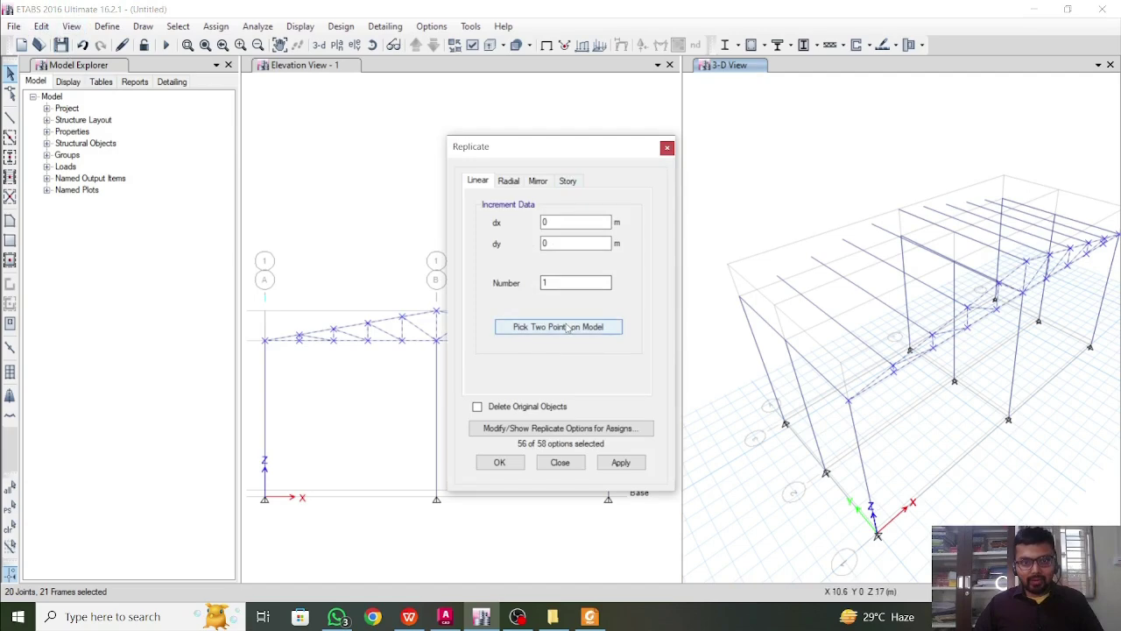
double_click(554, 282)
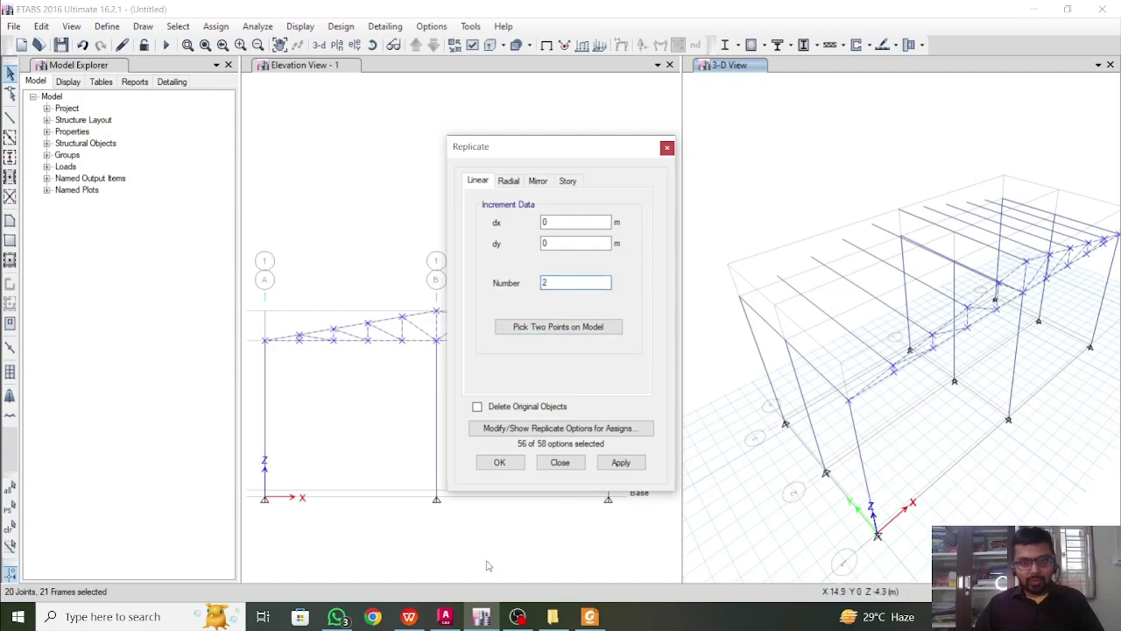
left_click(445, 616)
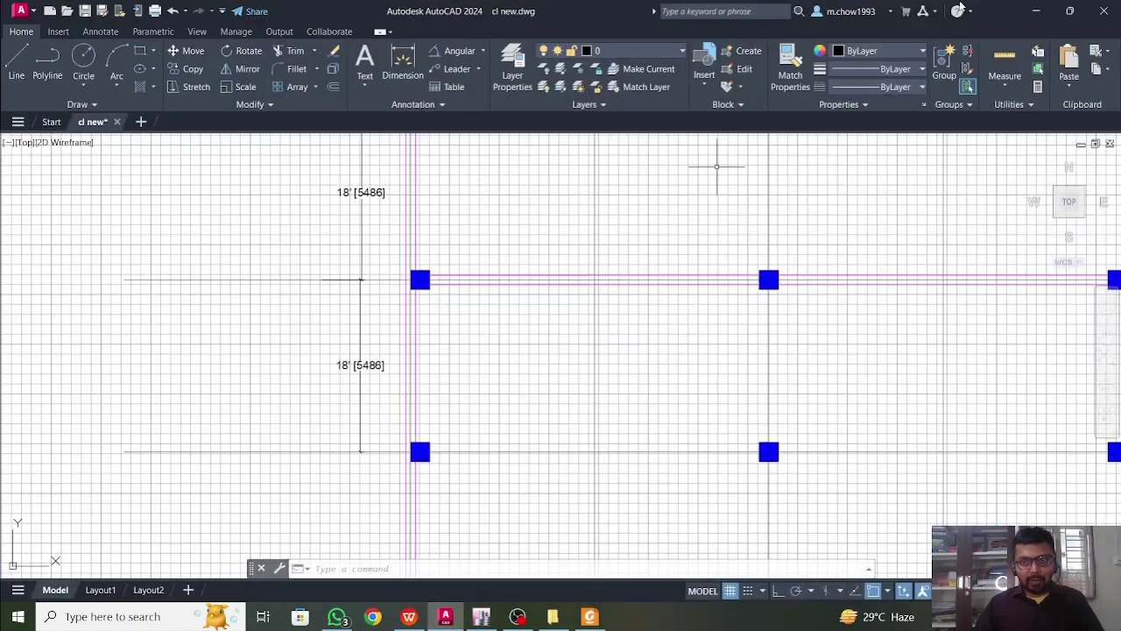
left_click(1036, 11)
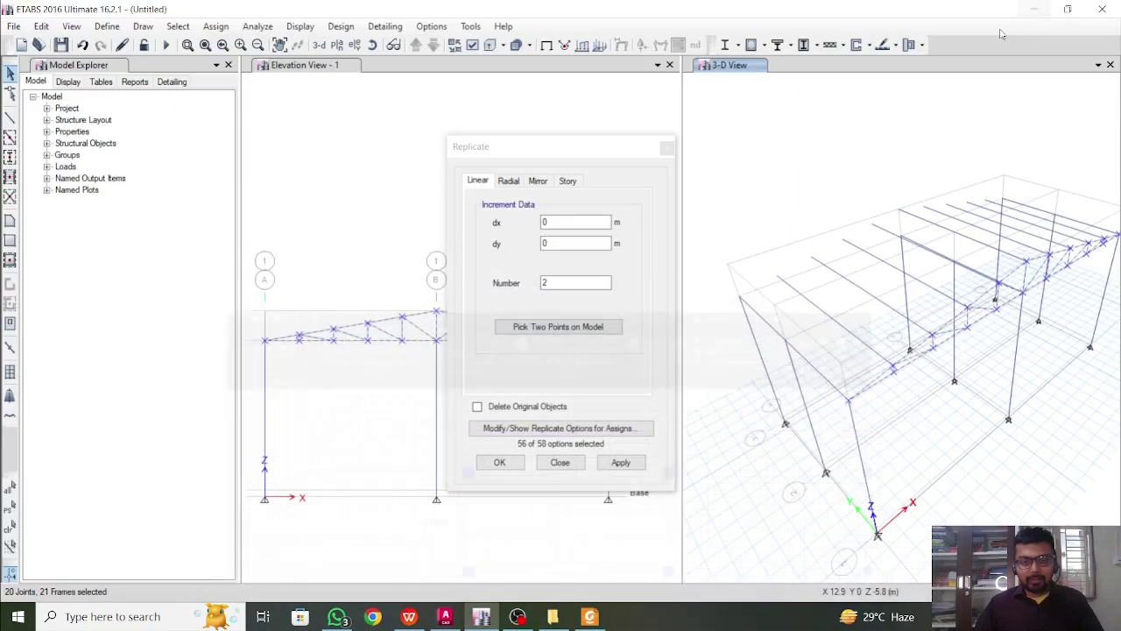
left_click(568, 241)
type("5.5")
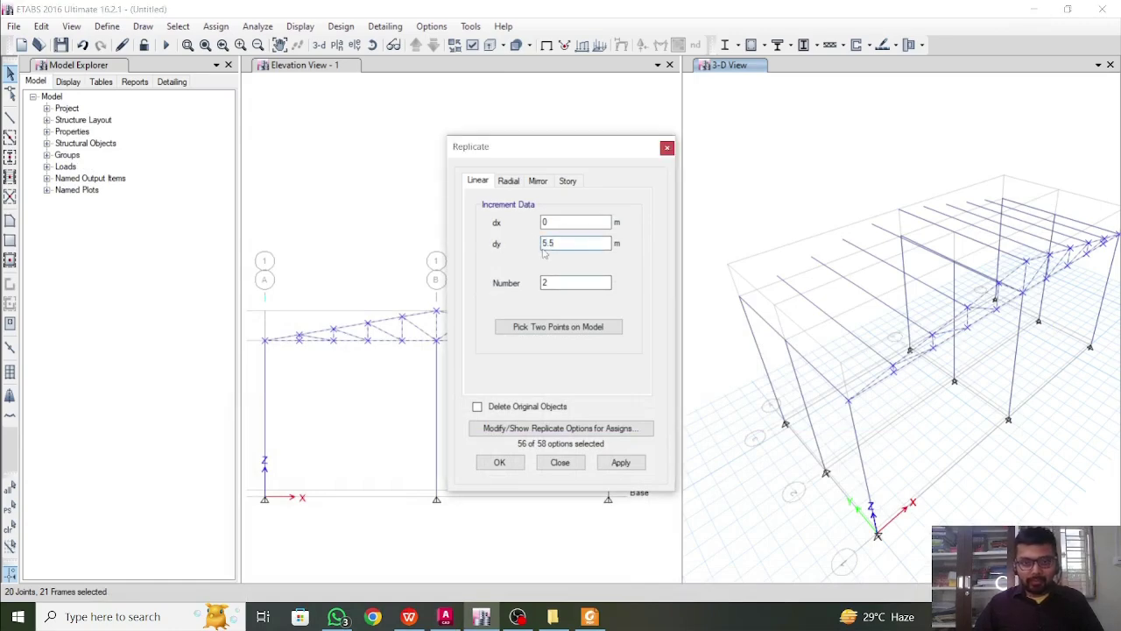
left_click(620, 467)
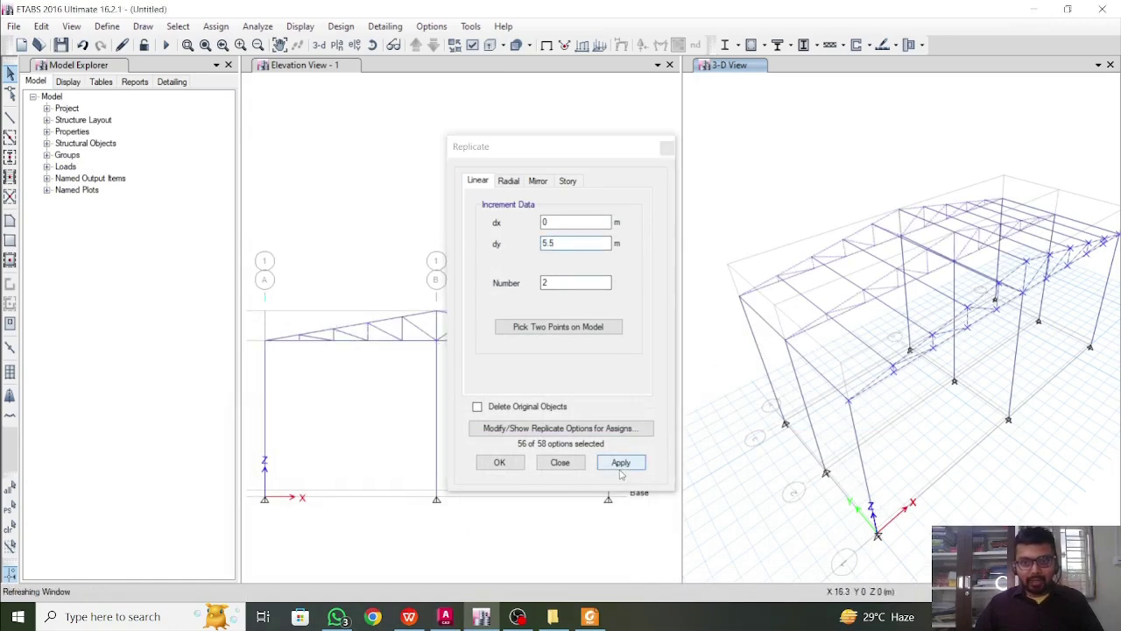
left_click(500, 463)
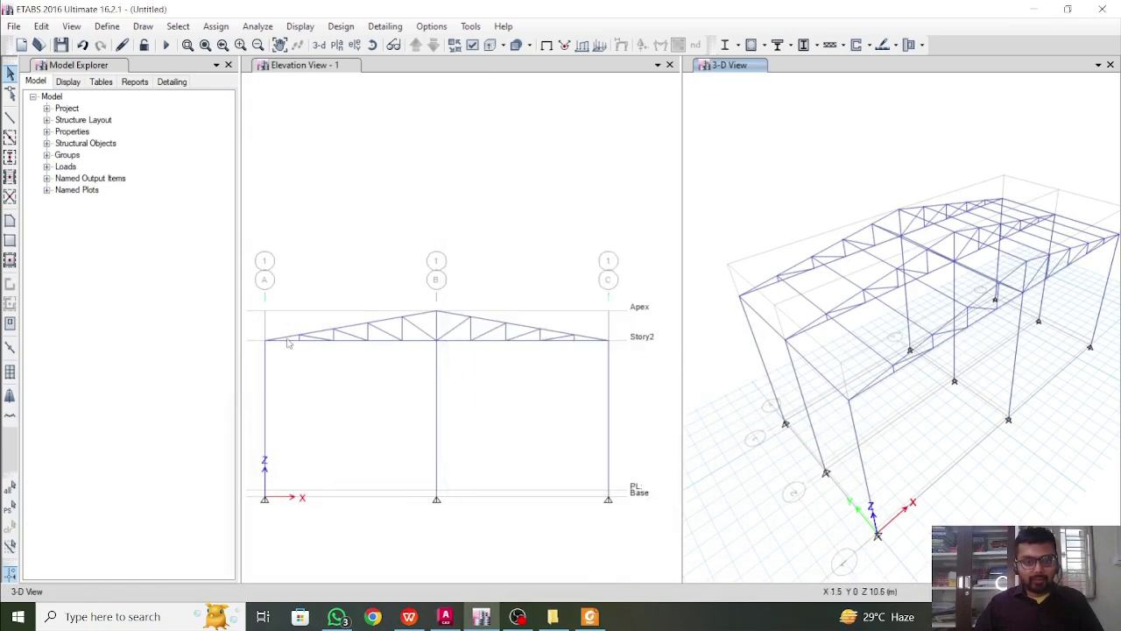
Step: Extrude the two sloping top chord frames on grid line 1 into shells with dy 5.5 m and number 2, checking the spacing in AutoCAD
left_click(316, 336)
left_click(315, 335)
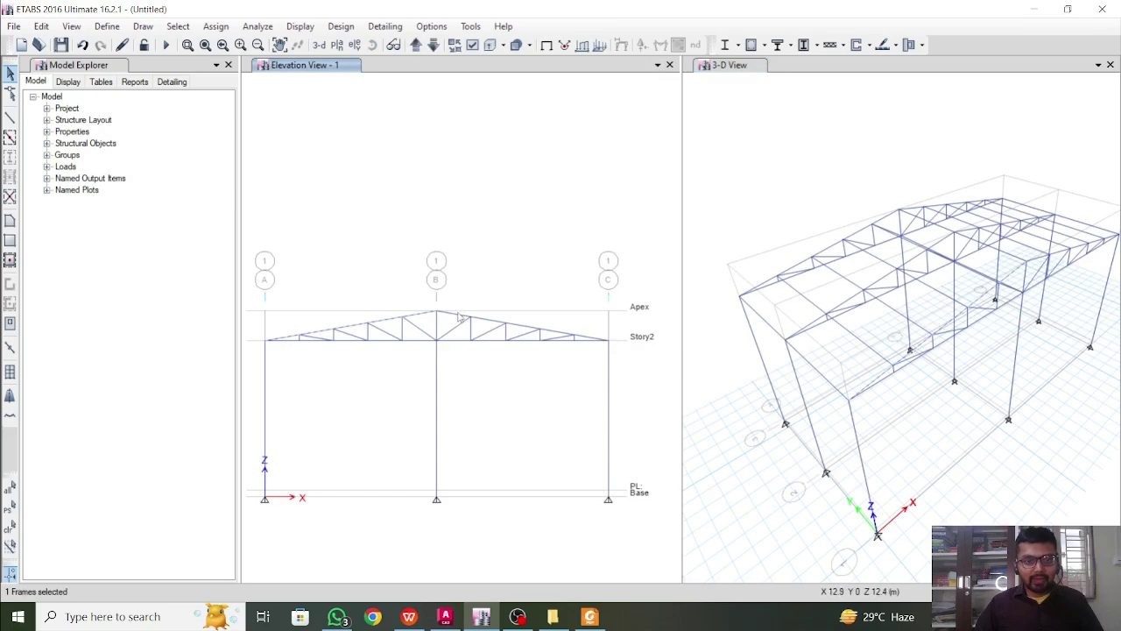
left_click(456, 319)
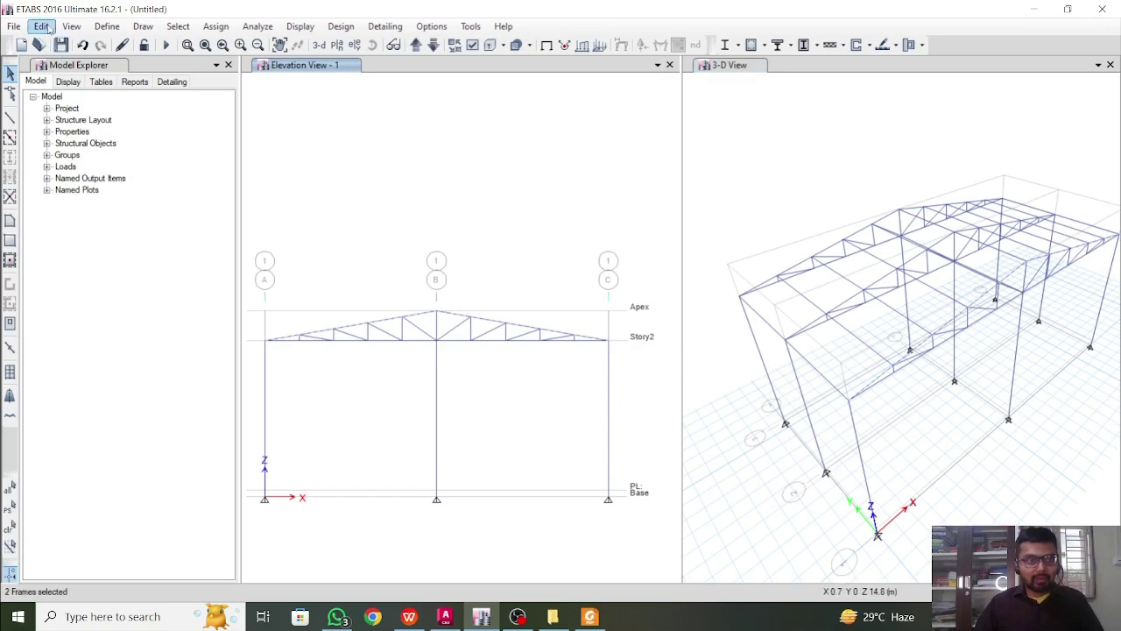
left_click(41, 26)
mouse_move(152, 366)
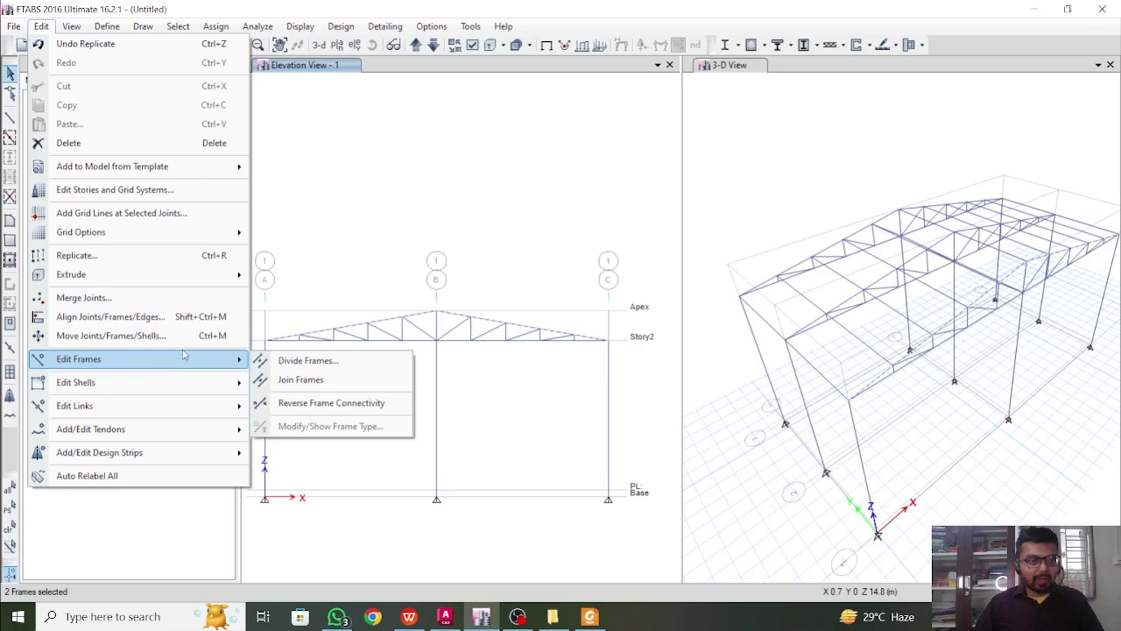
mouse_move(192, 274)
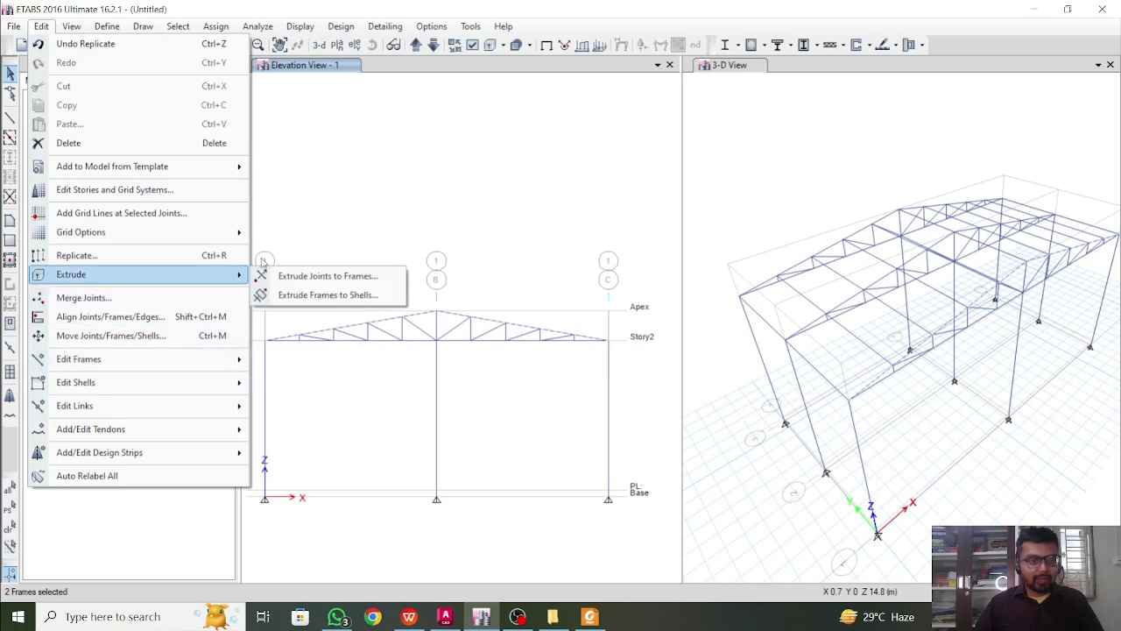
left_click(308, 296)
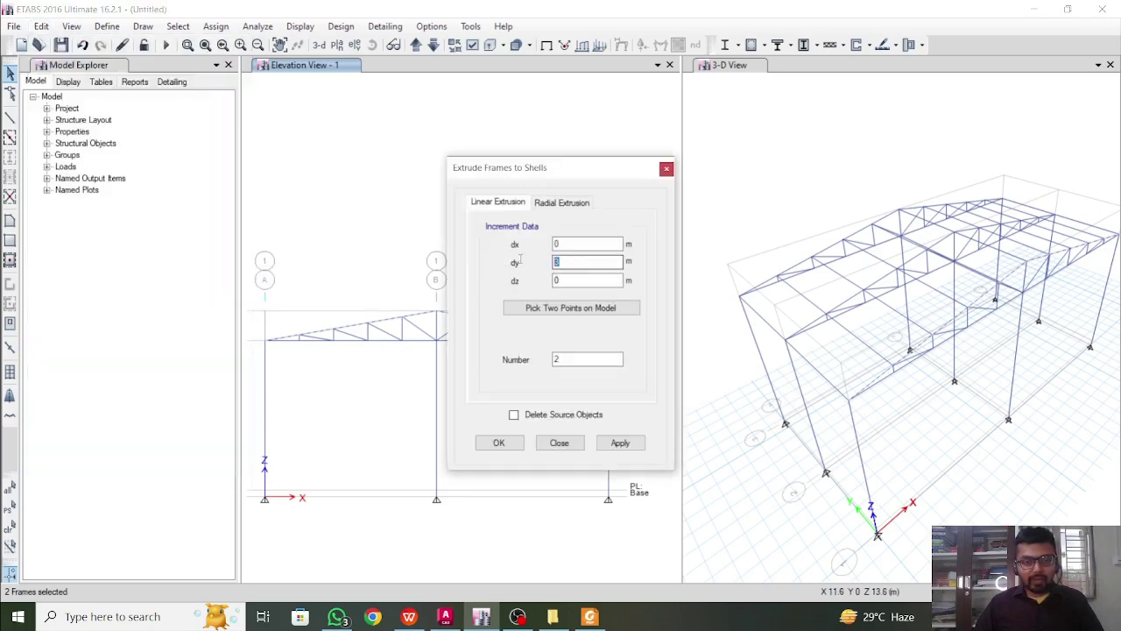
left_click(446, 616)
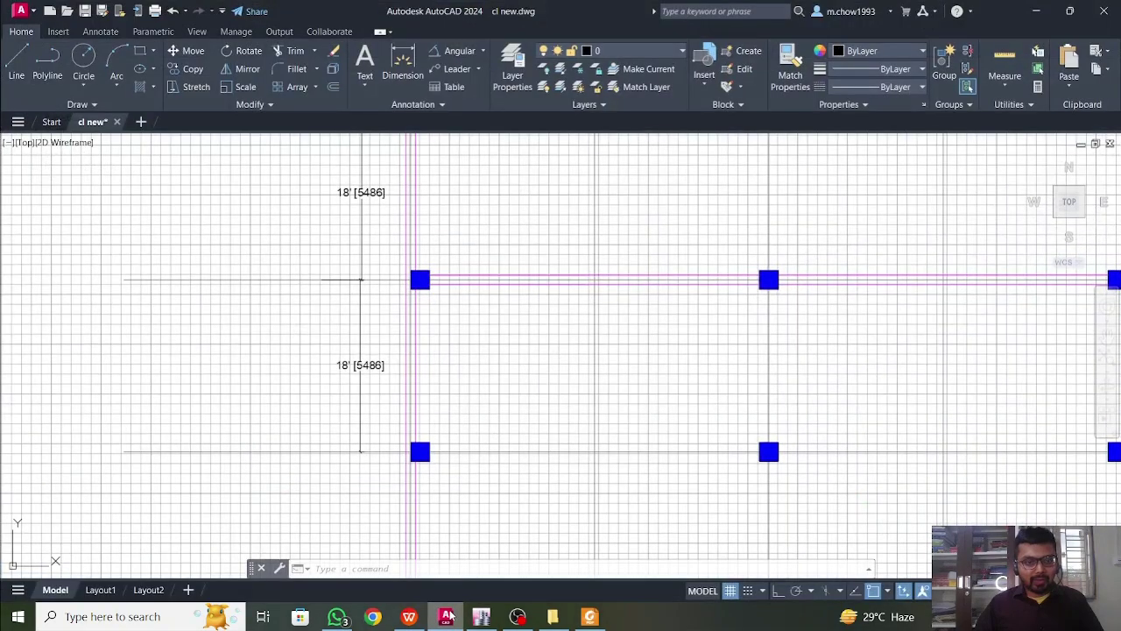
left_click(447, 616)
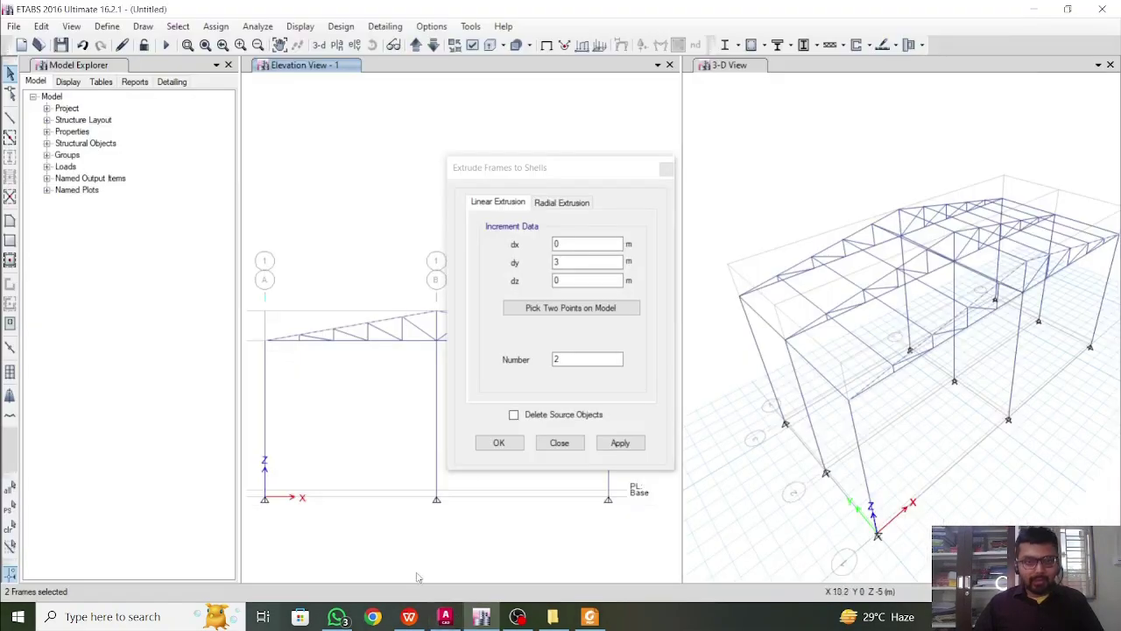
double_click(569, 261)
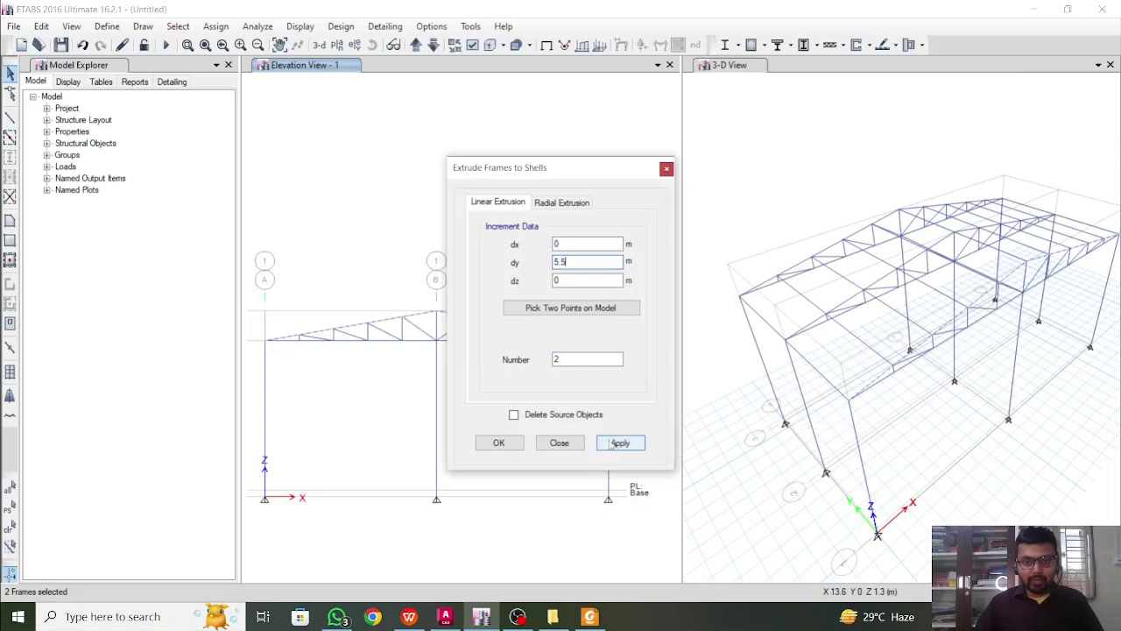
left_click(618, 445)
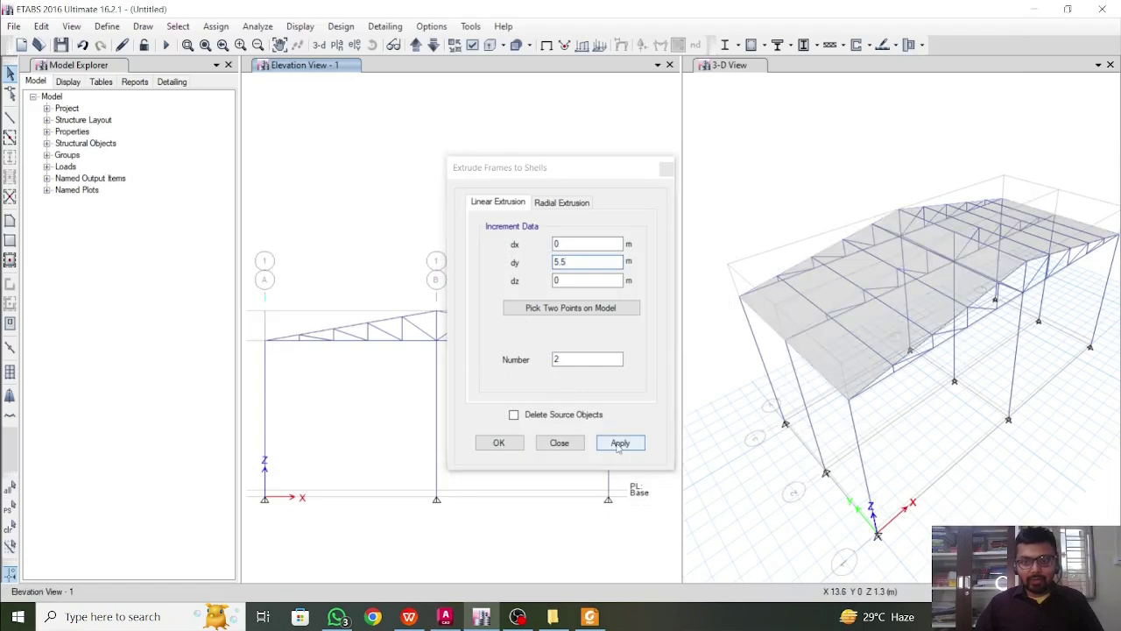
left_click(499, 442)
middle_click_drag(782, 410, 781, 434)
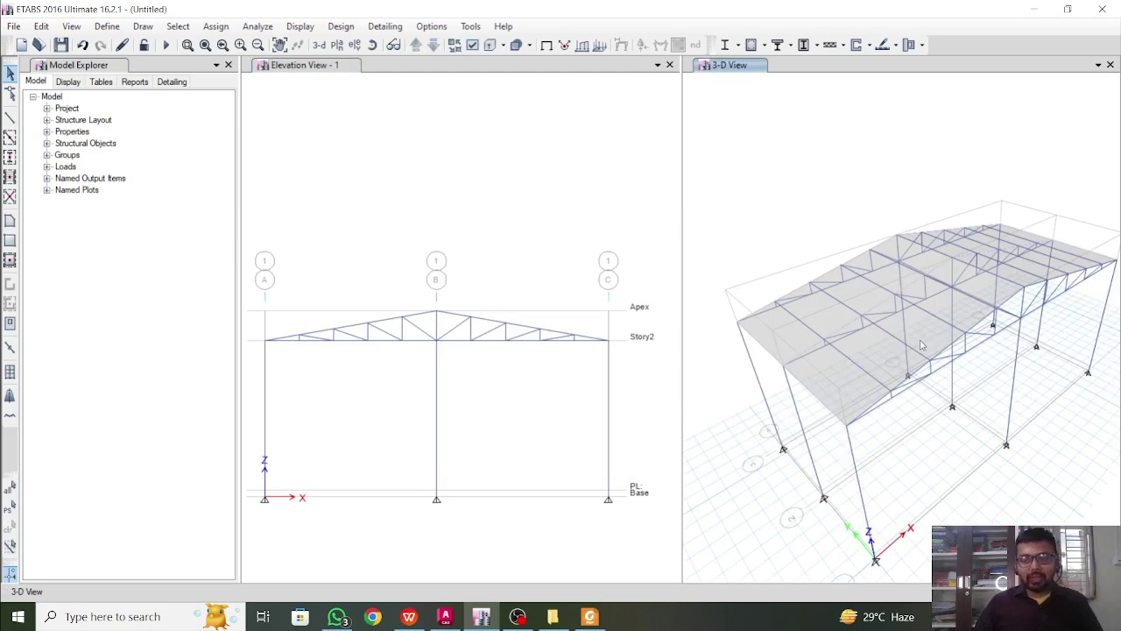
Step: Replace the grid 1 elevation with the plan view of the Base level
left_click(513, 369)
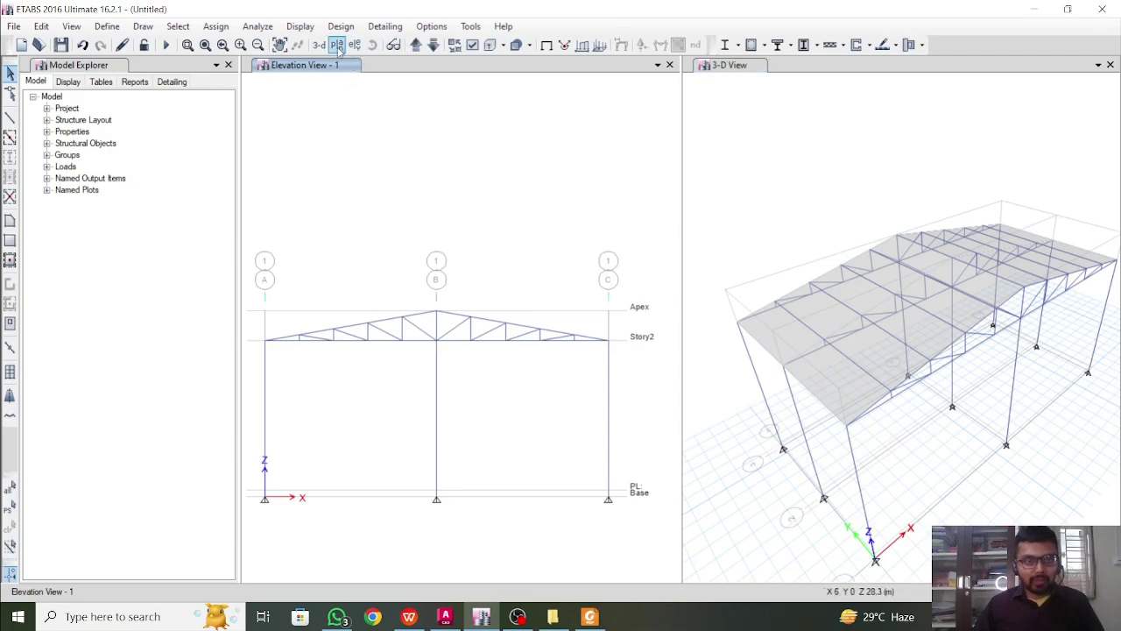
left_click(337, 45)
left_click(684, 127)
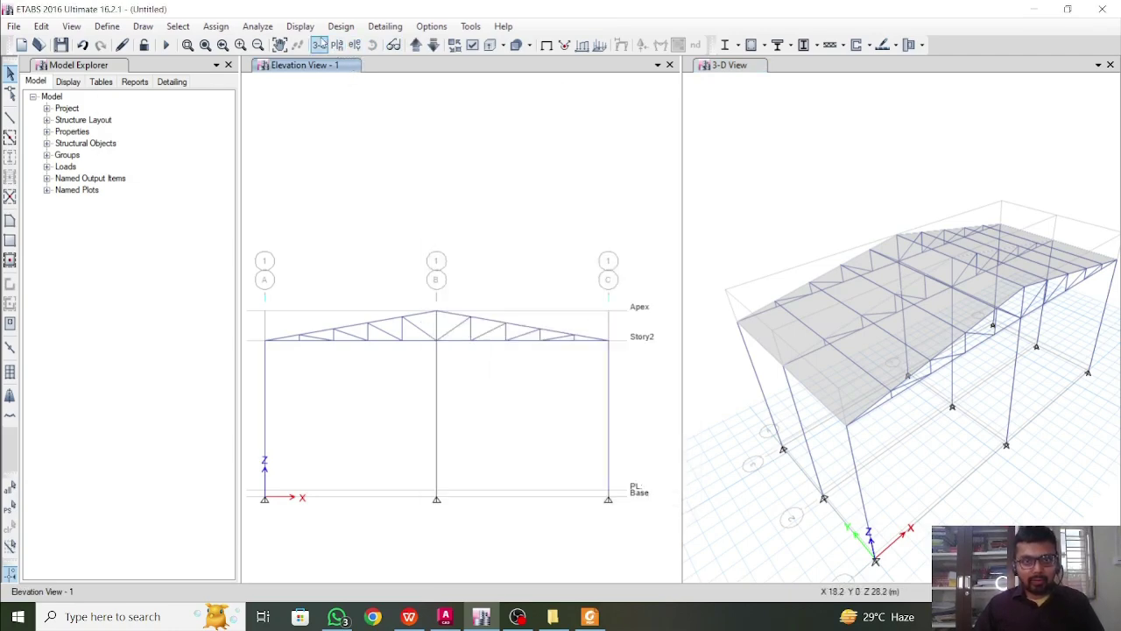
left_click(336, 44)
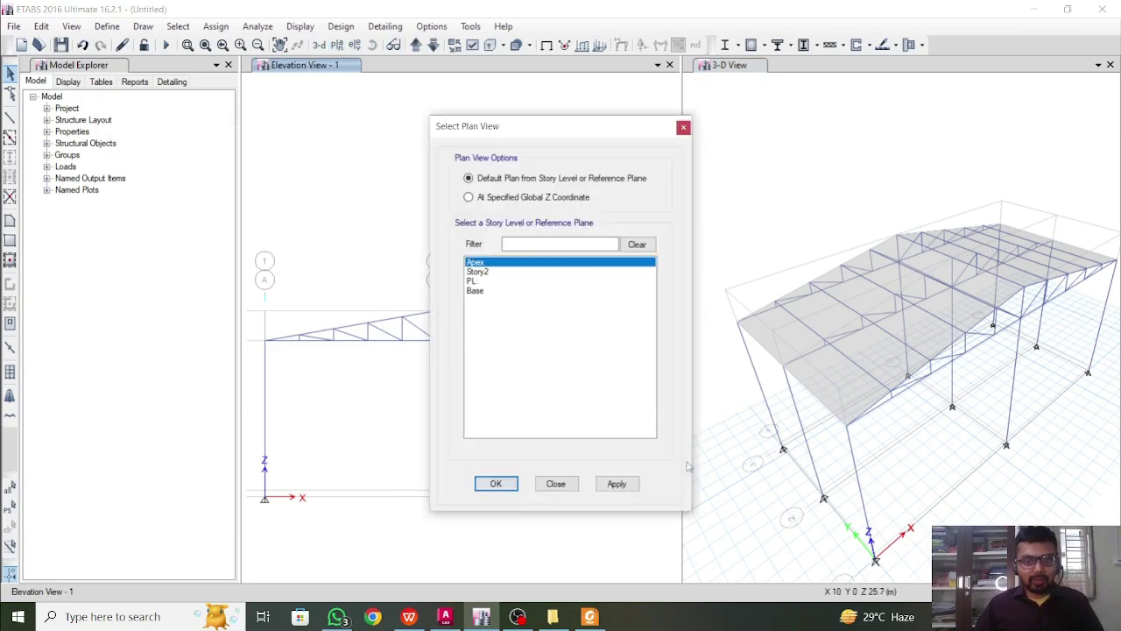
left_click(477, 292)
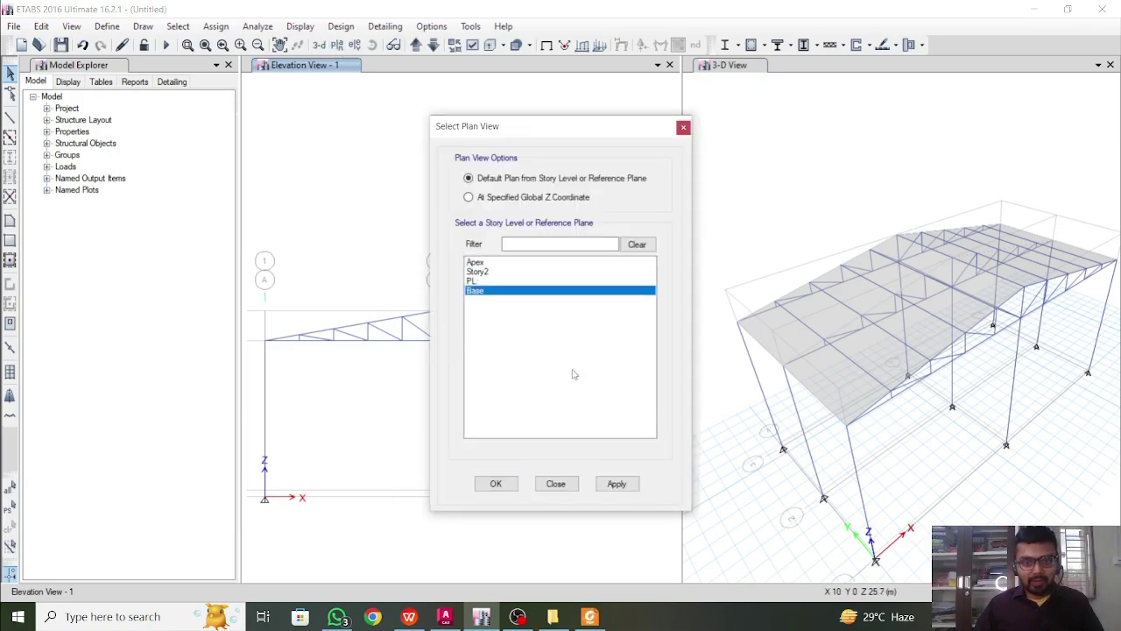
left_click(629, 487)
left_click(556, 484)
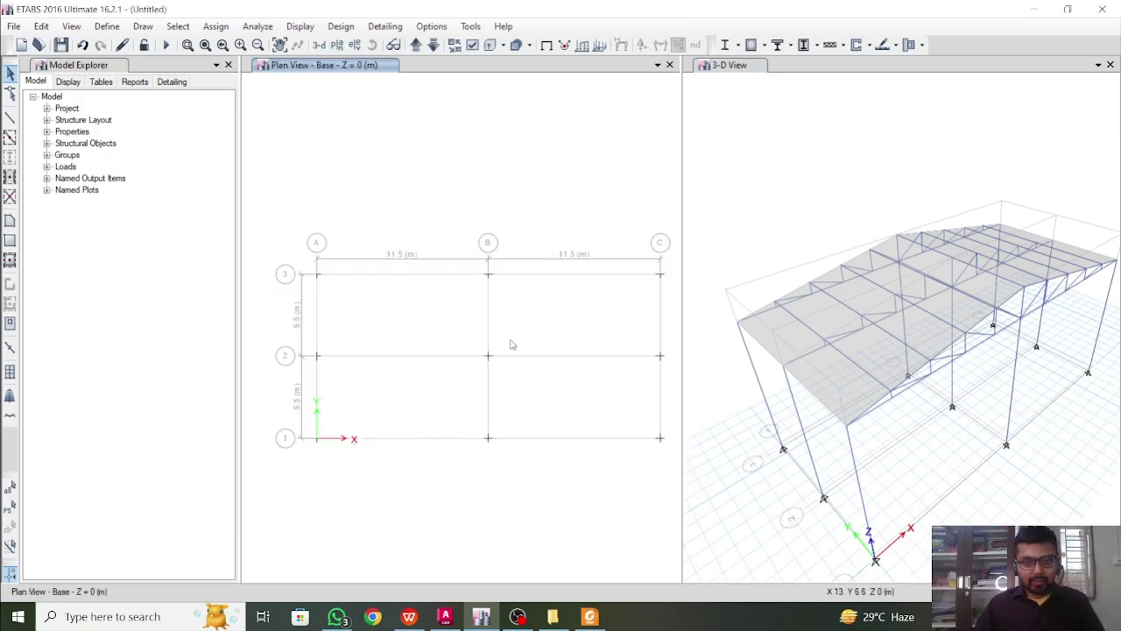
Step: Assign section ISB72X72X4.8 to the Y-direction frames along grids A, B and C on Story2 and to all purlins on the Apex level
left_click(416, 45)
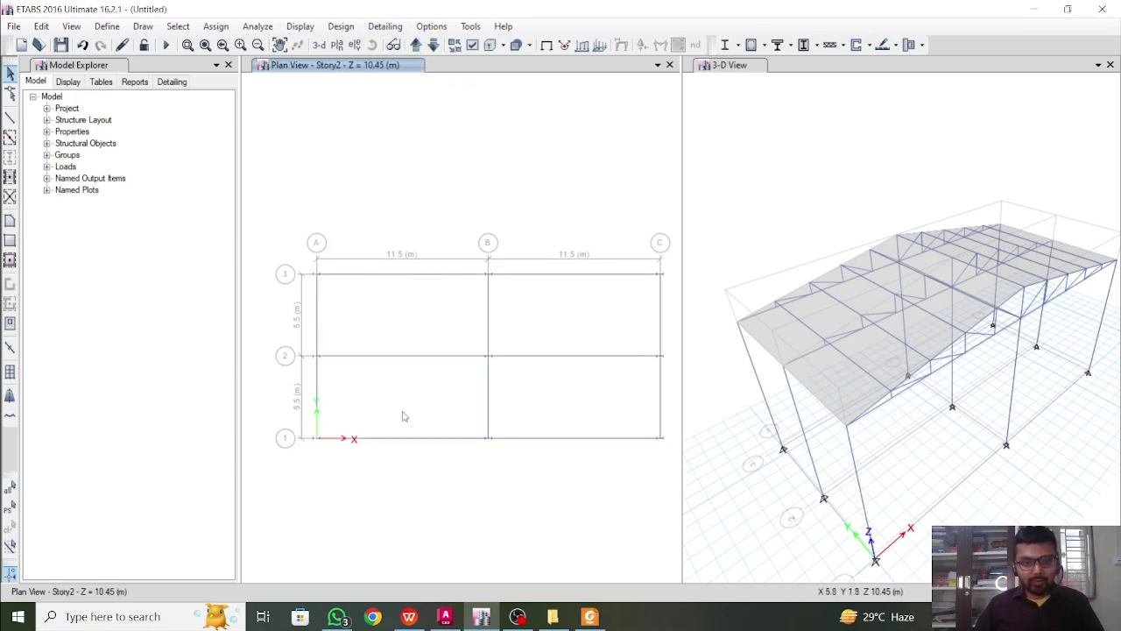
left_click(490, 394)
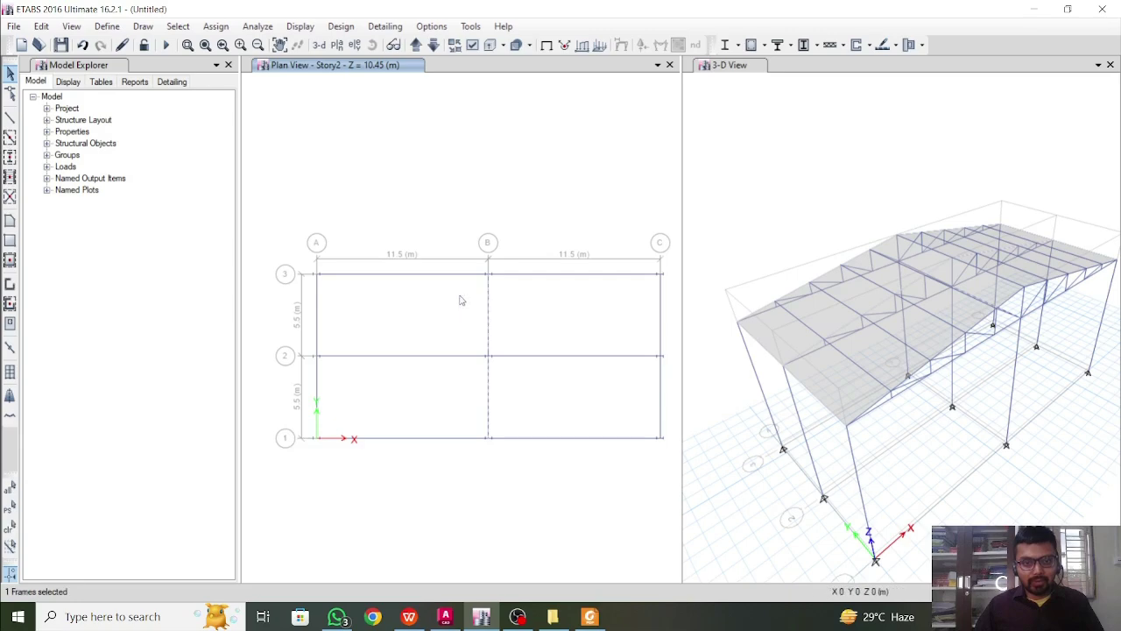
left_click(662, 315)
left_click(661, 399)
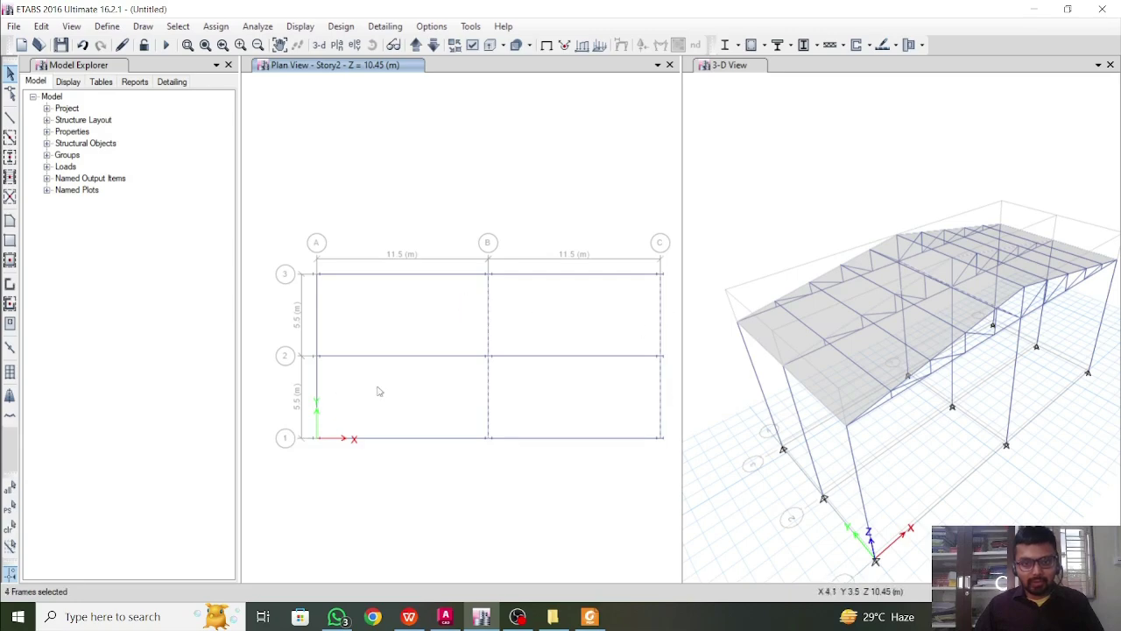
left_click(316, 394)
left_click(316, 317)
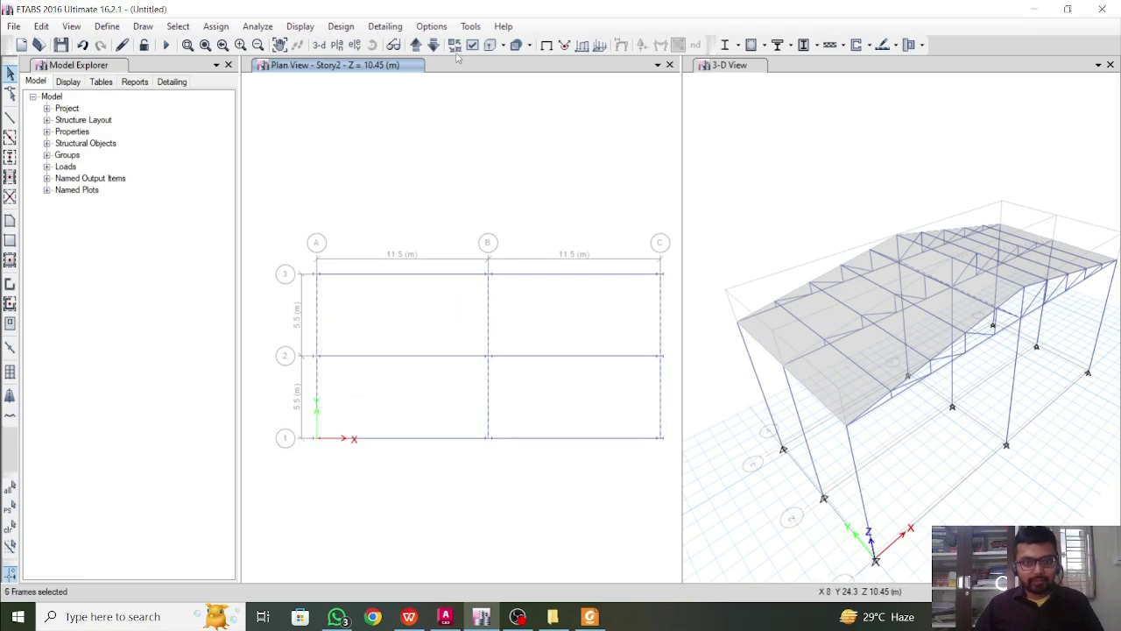
left_click(417, 45)
left_click_drag(640, 316, 369, 290)
left_click_drag(647, 409, 334, 380)
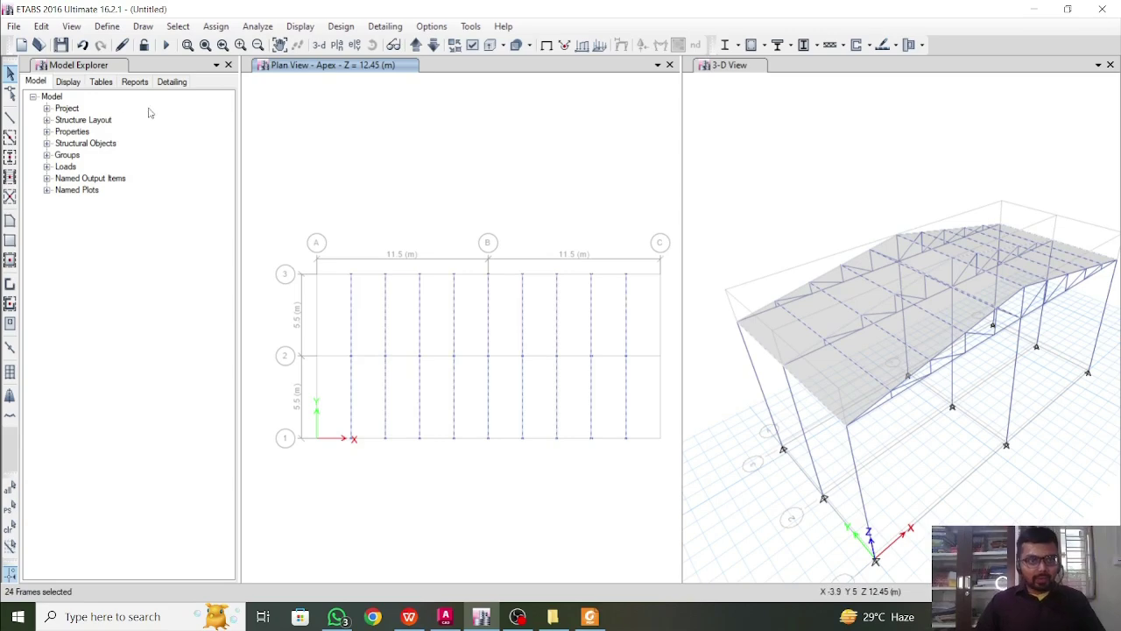
left_click(216, 27)
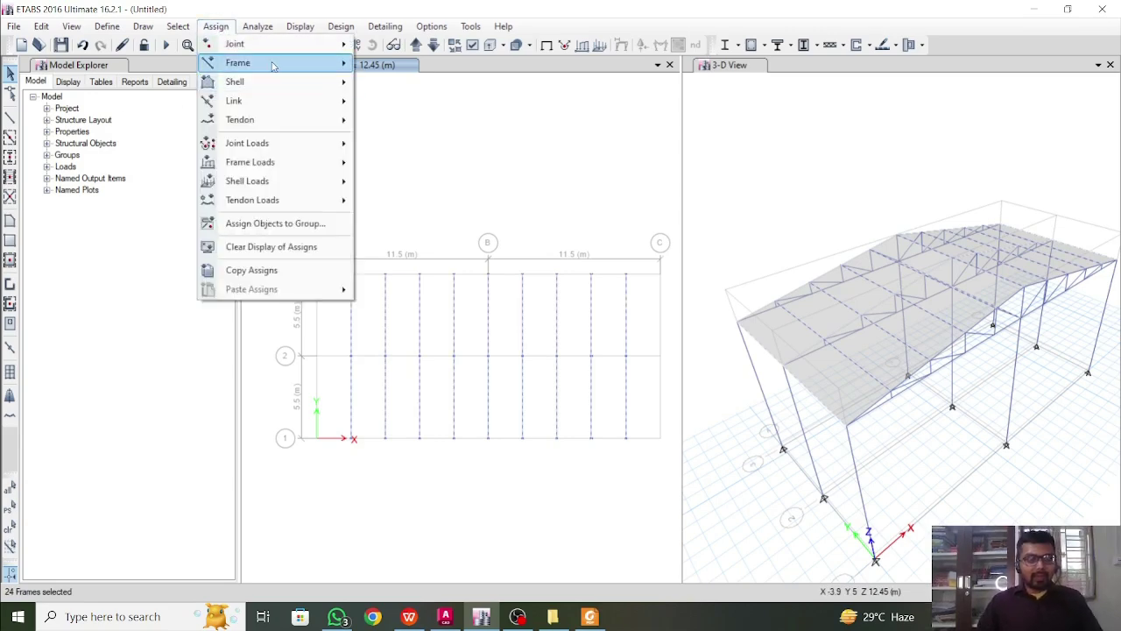
mouse_move(273, 67)
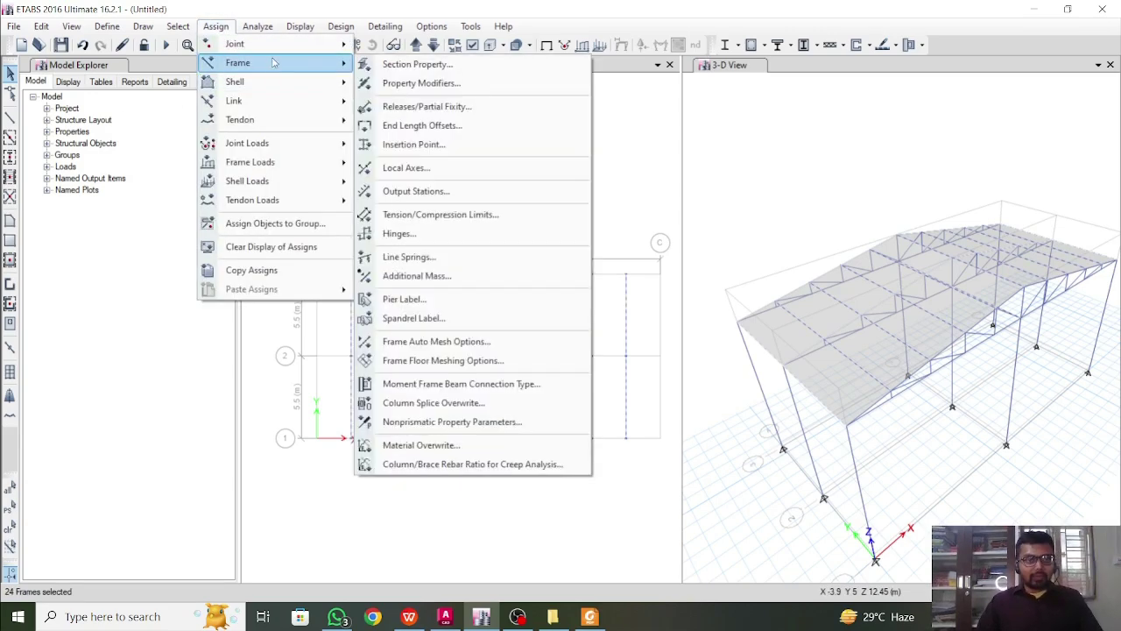
left_click(411, 65)
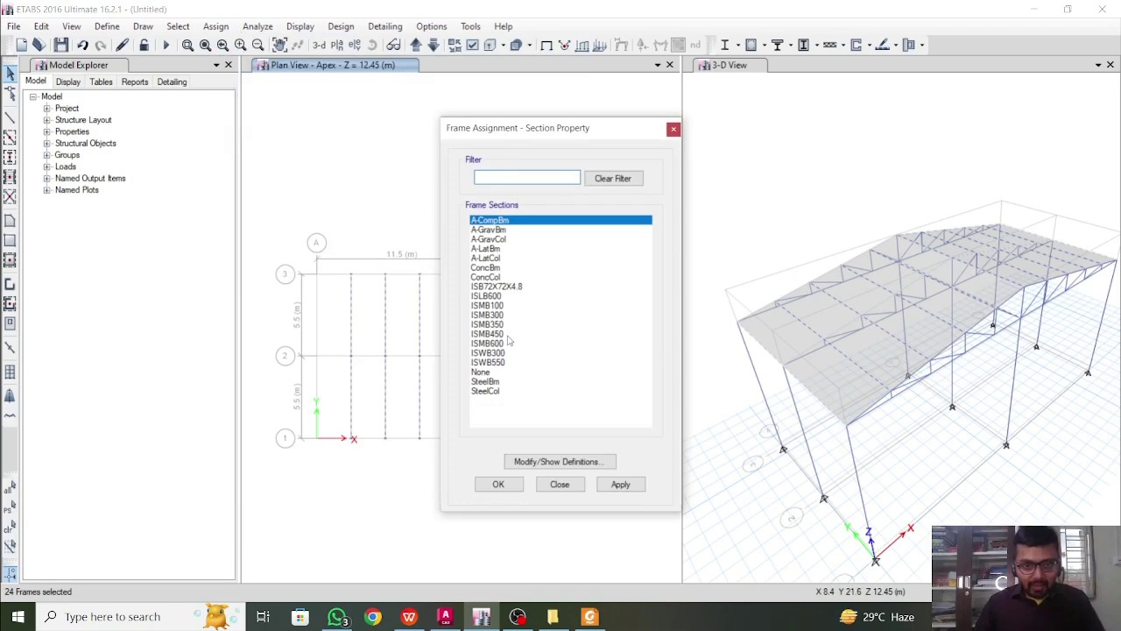
left_click(520, 288)
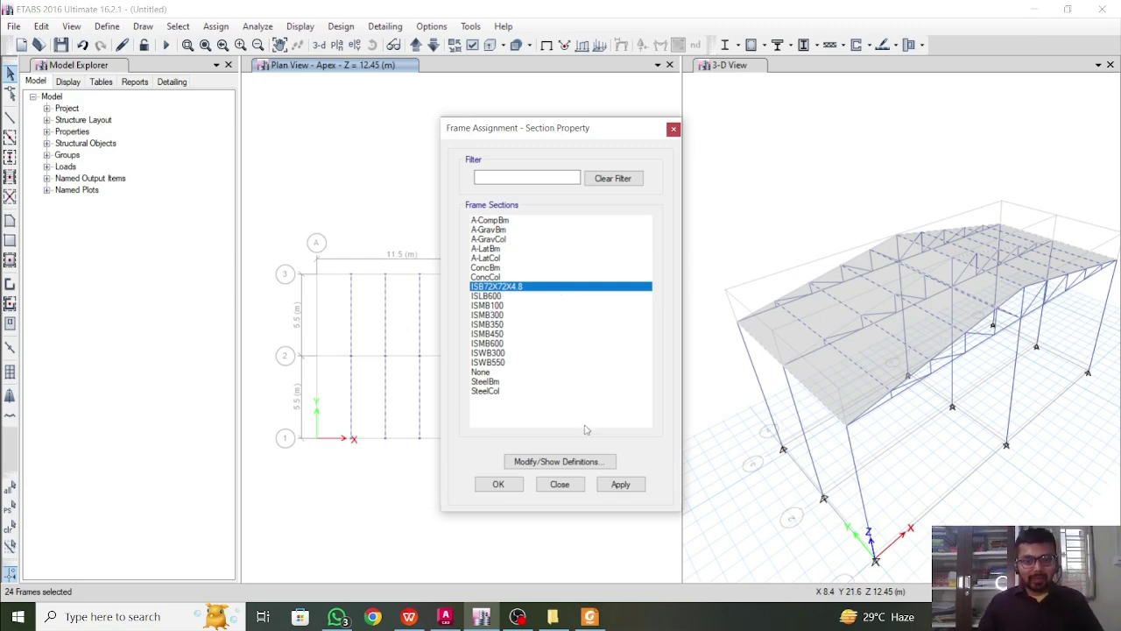
left_click(620, 484)
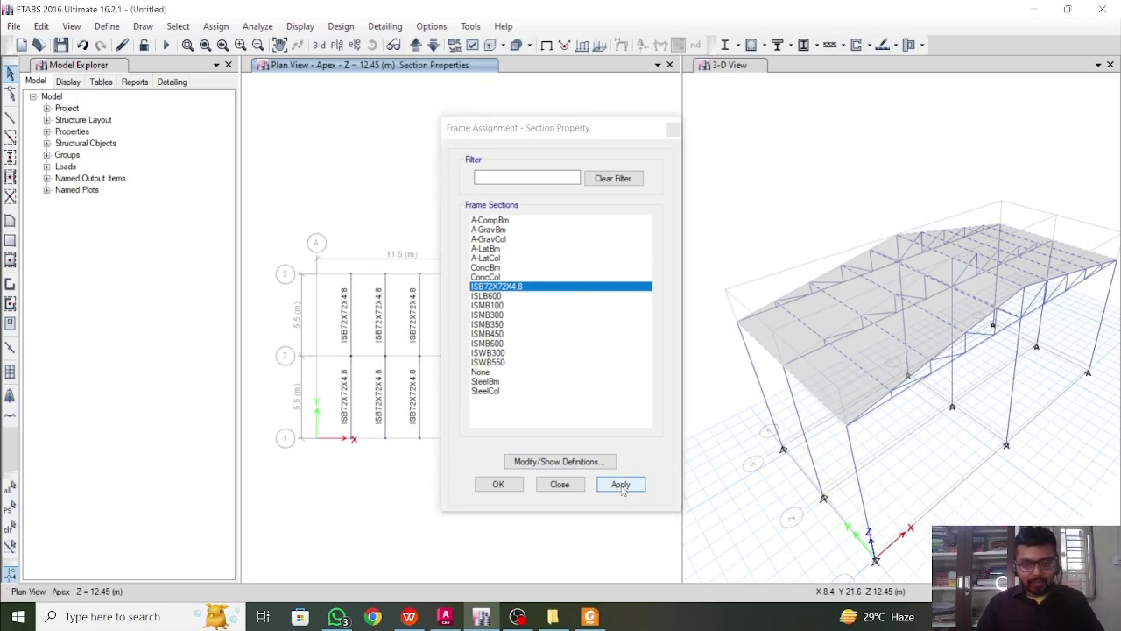
left_click(505, 485)
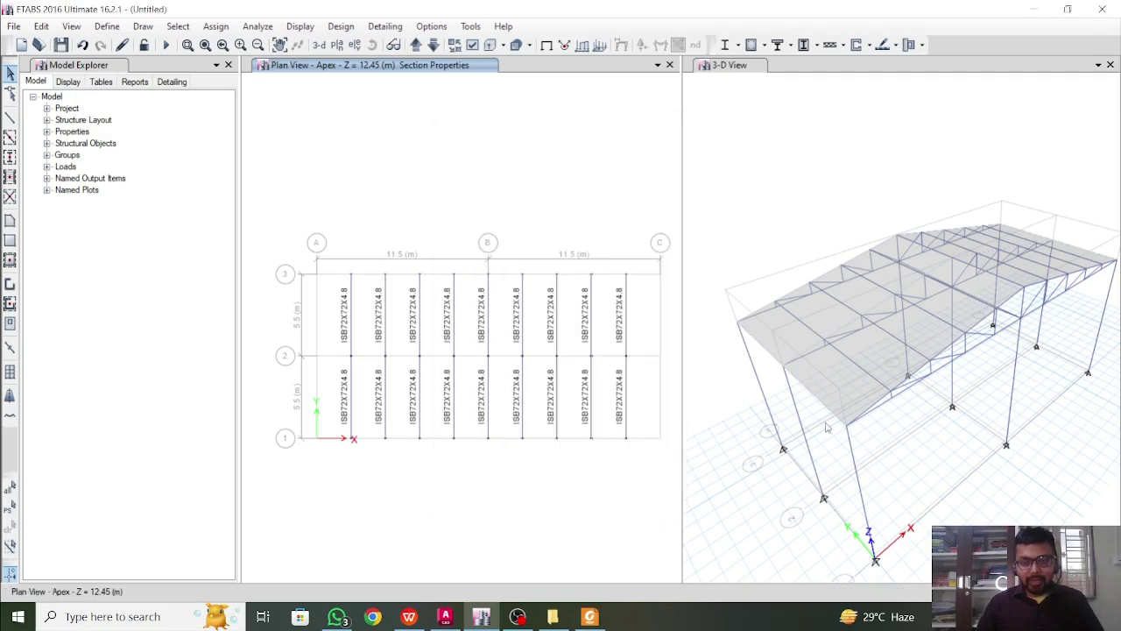
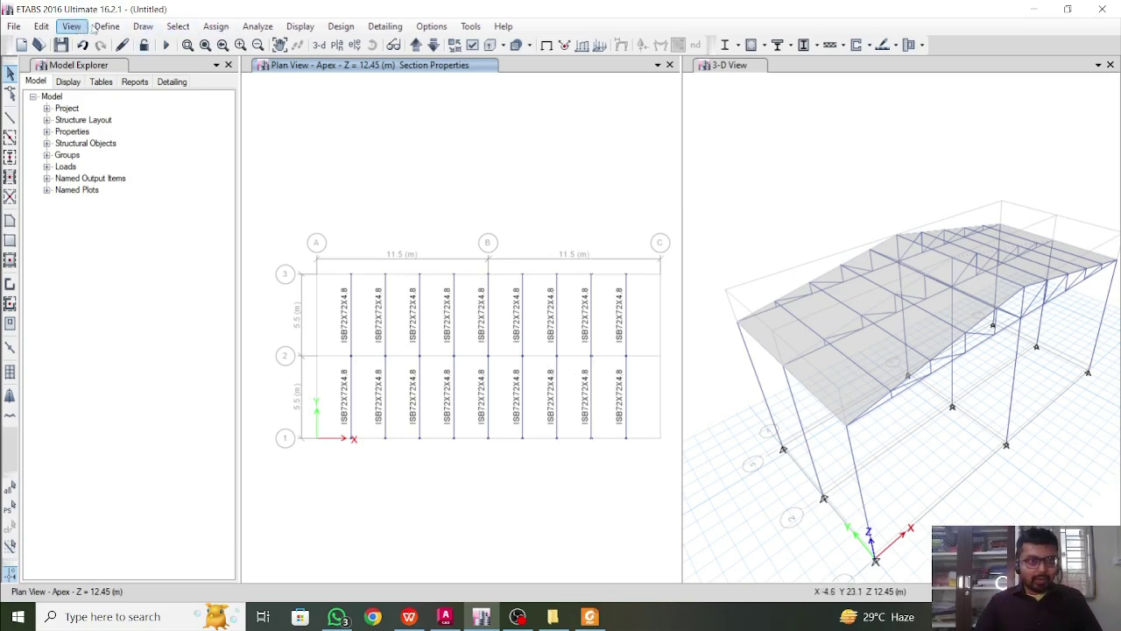
Step: Rename the Slab1 slab property as PPGL Sheet and keep 4000Psi as its slab material
left_click(103, 27)
mouse_move(140, 70)
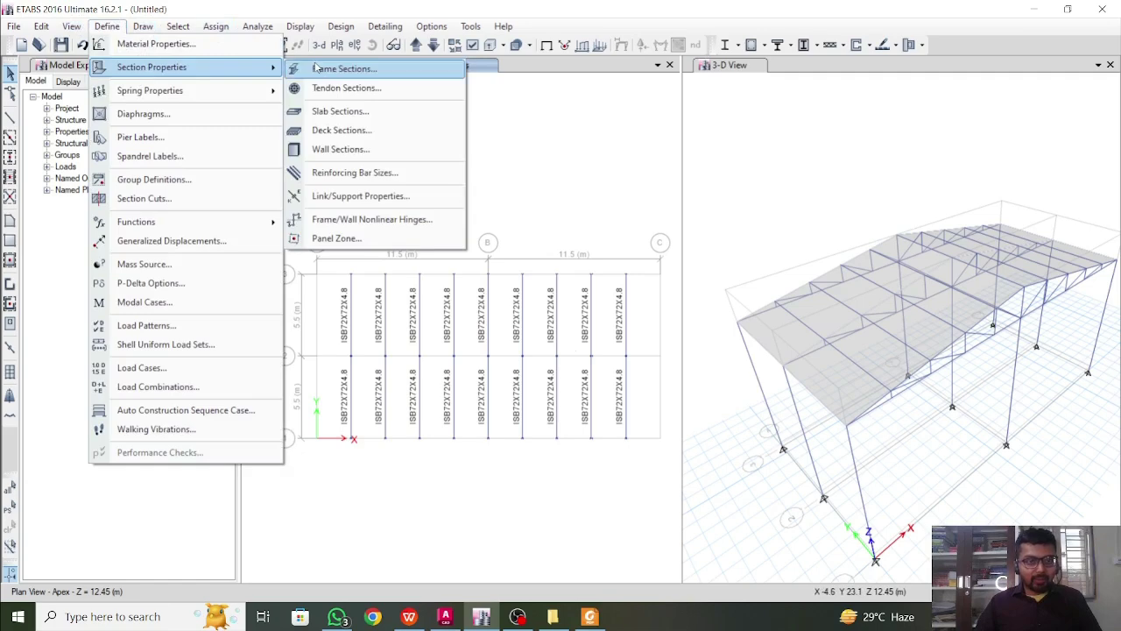
left_click(338, 111)
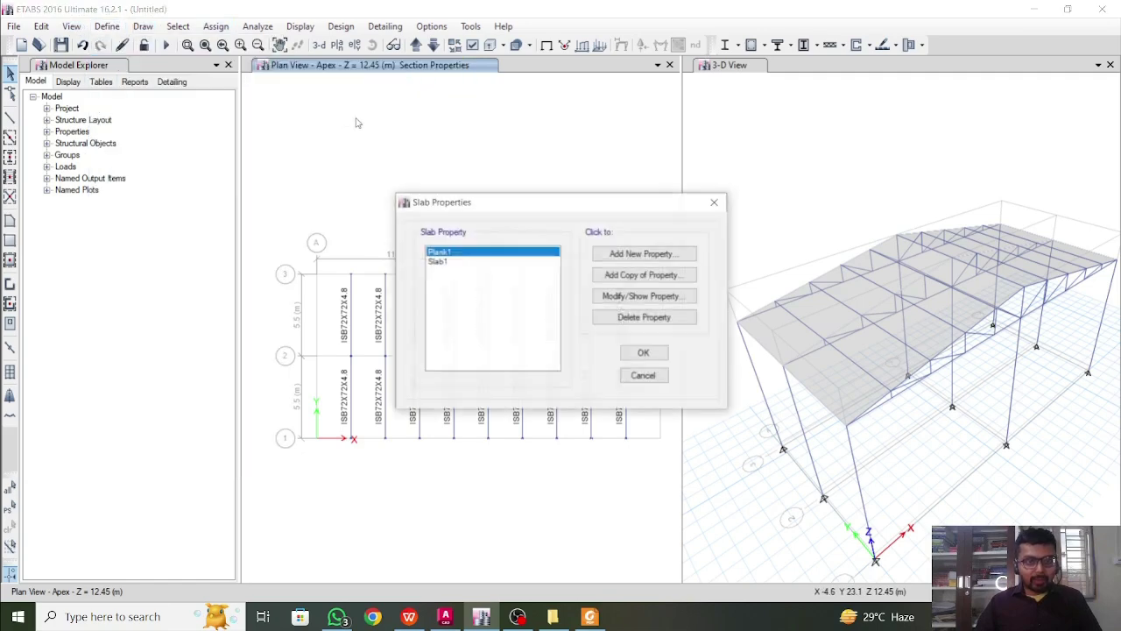
double_click(460, 263)
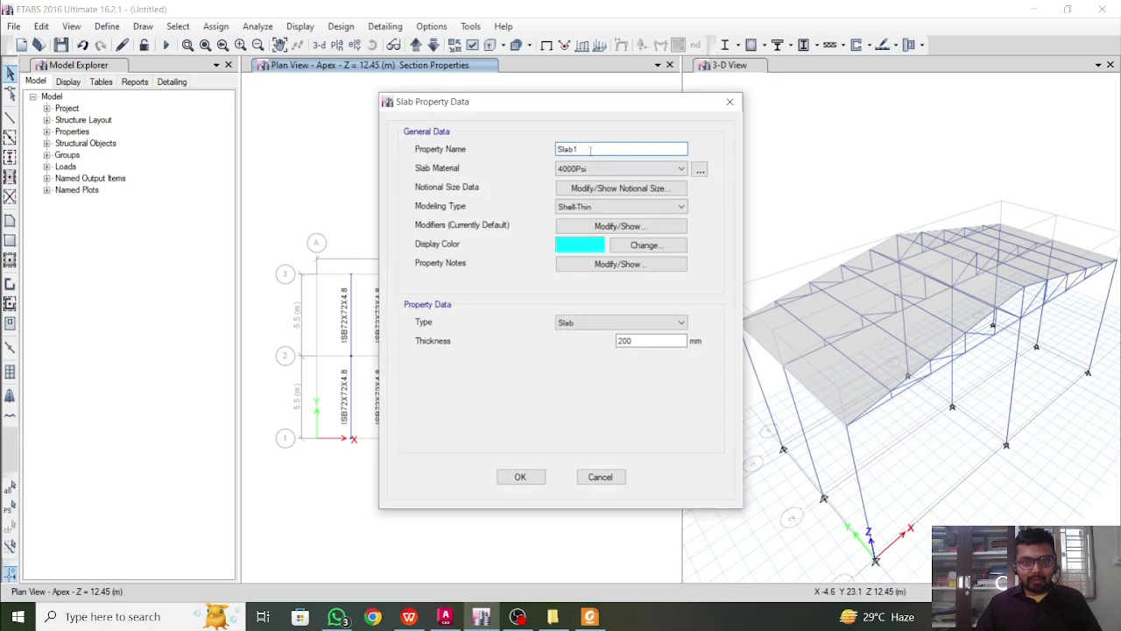
double_click(590, 150)
type("PP")
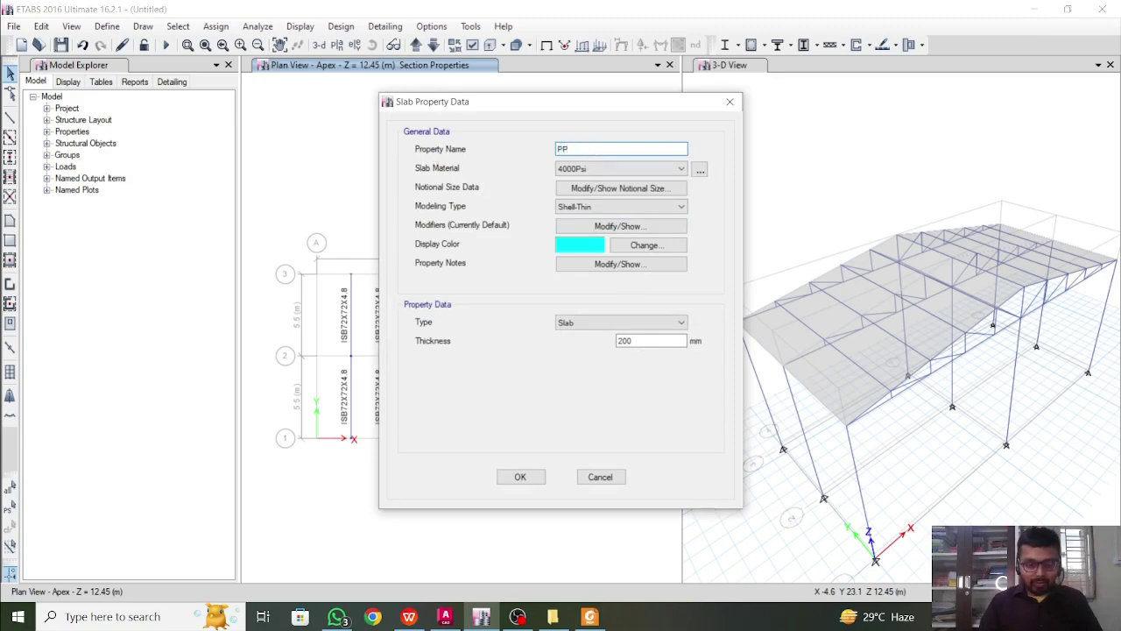
type("GL Sheet")
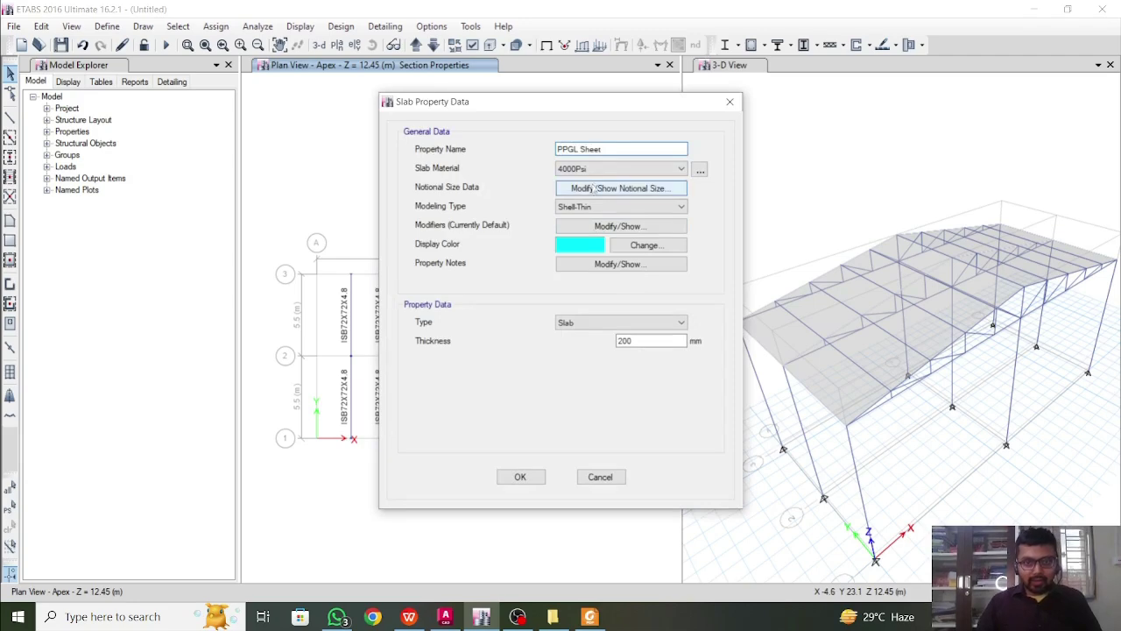
left_click(649, 169)
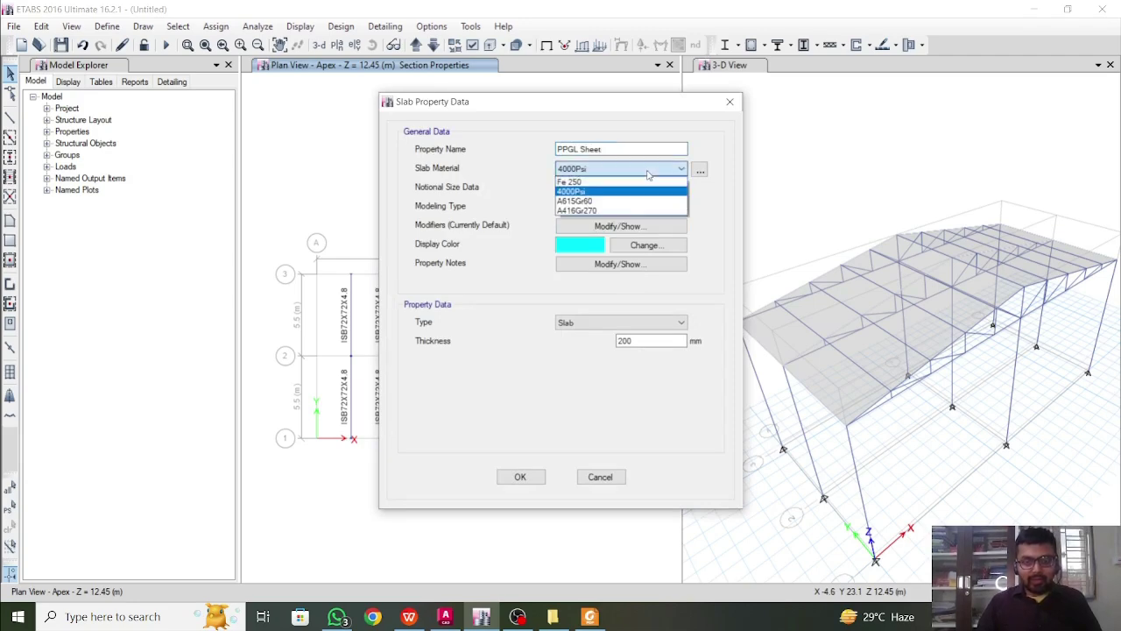
left_click(635, 191)
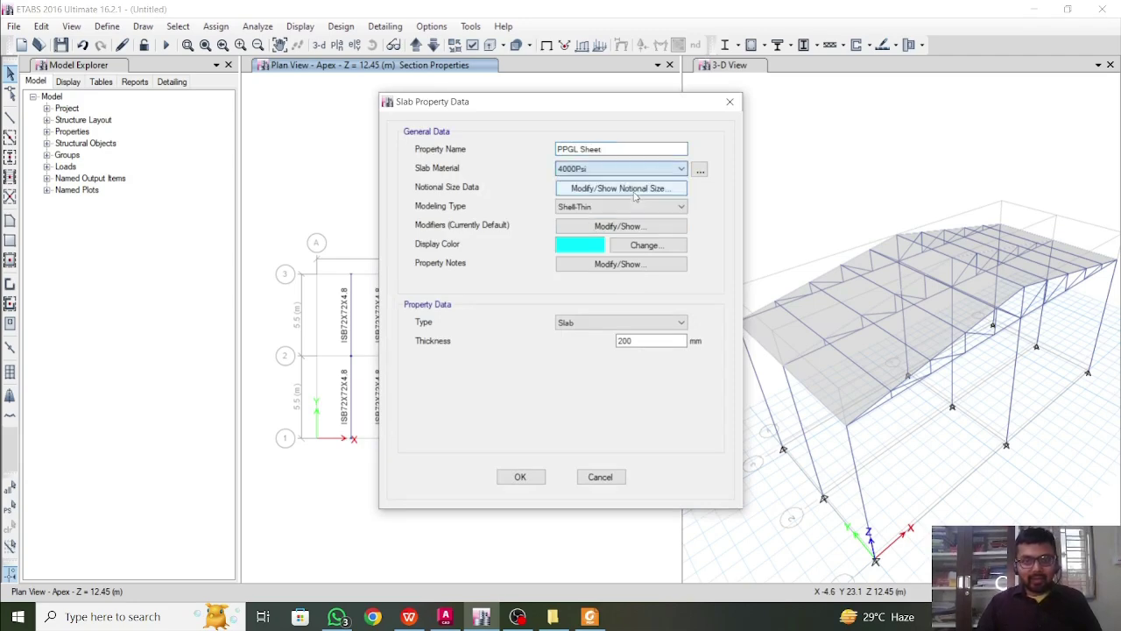
Step: Set the PPGL Sheet thickness to 0.01 mm and its modeling type to Membrane, and accept the slab properties
double_click(652, 341)
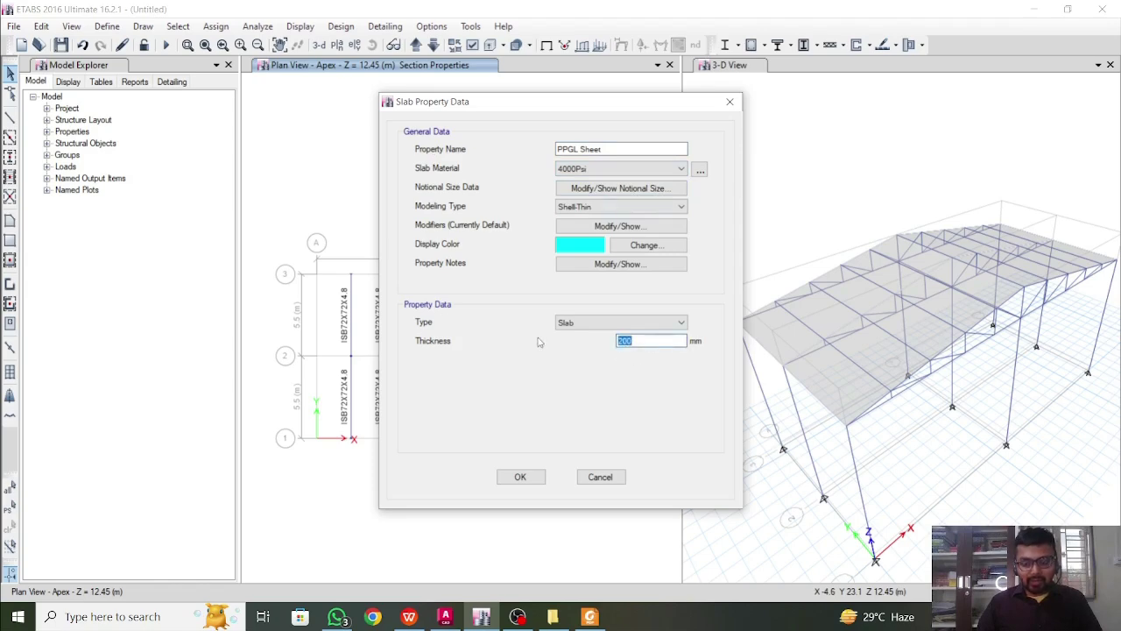
type("0.0")
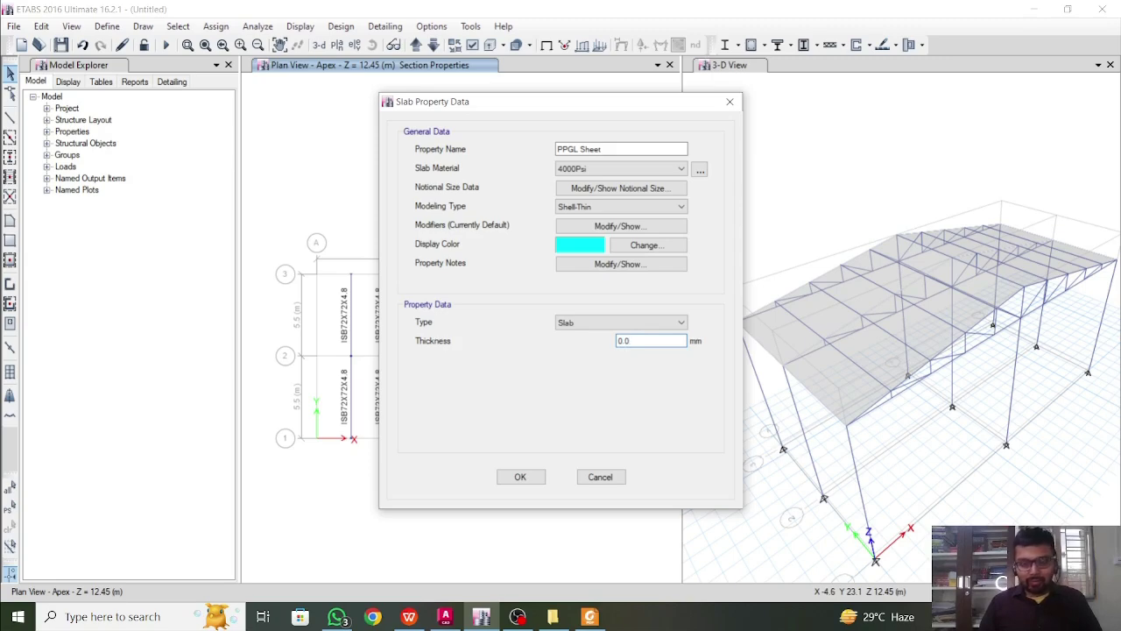
type("1")
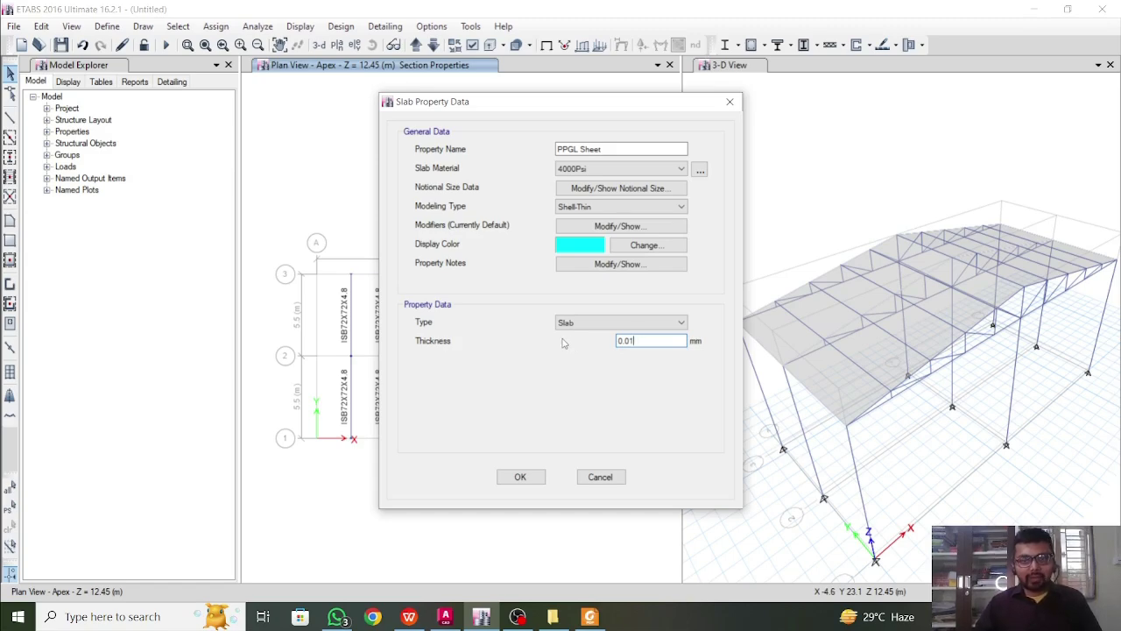
left_click(638, 208)
left_click(636, 239)
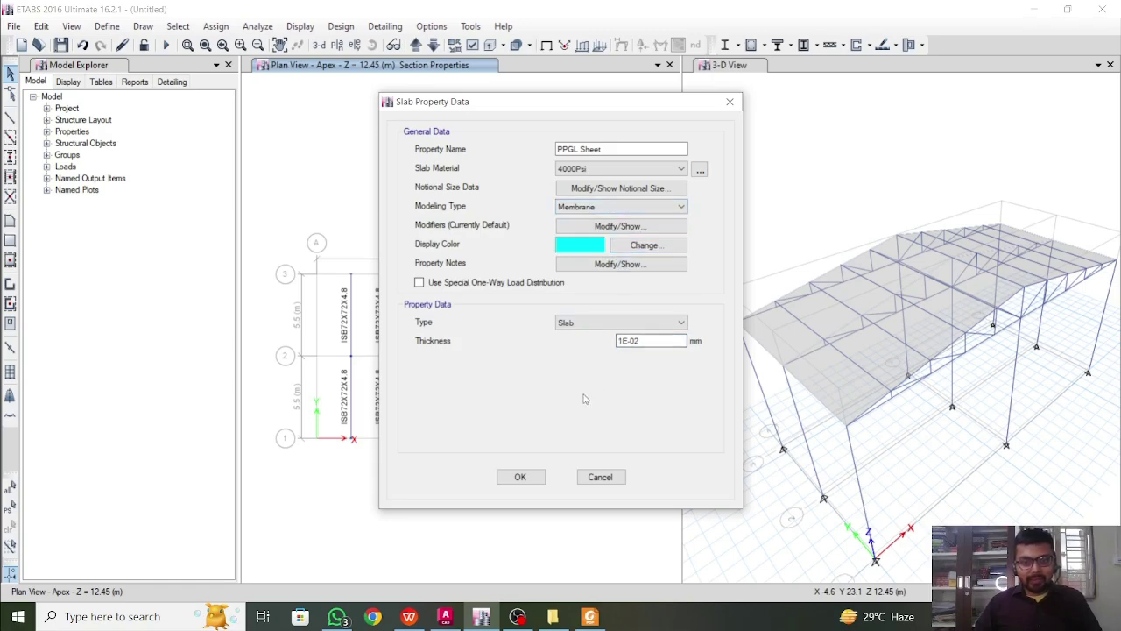
left_click(524, 480)
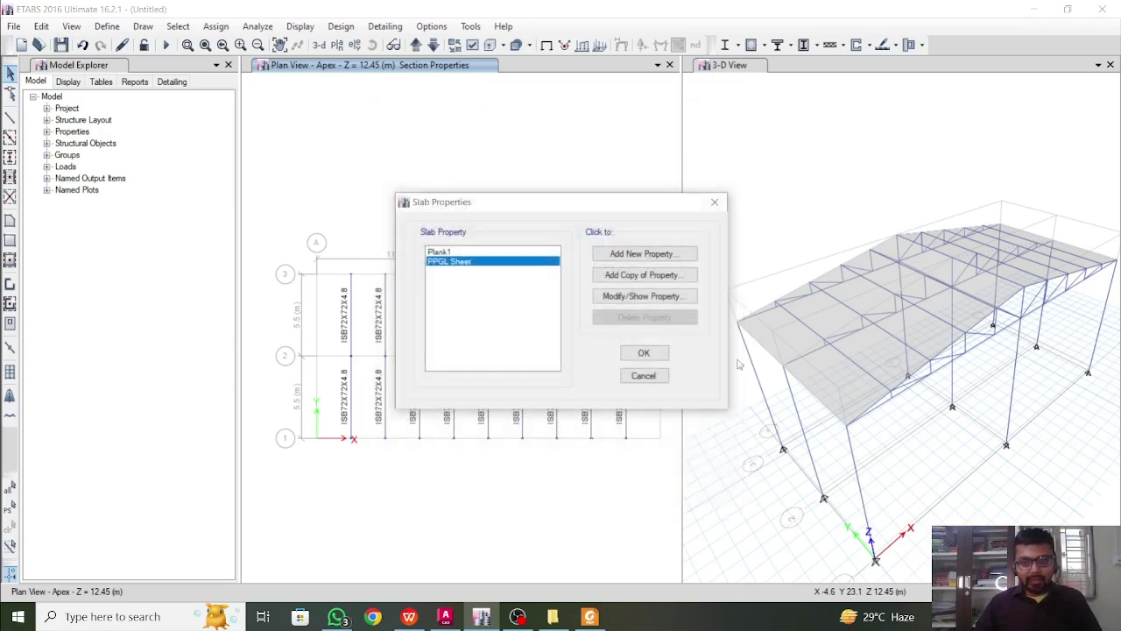
left_click(650, 355)
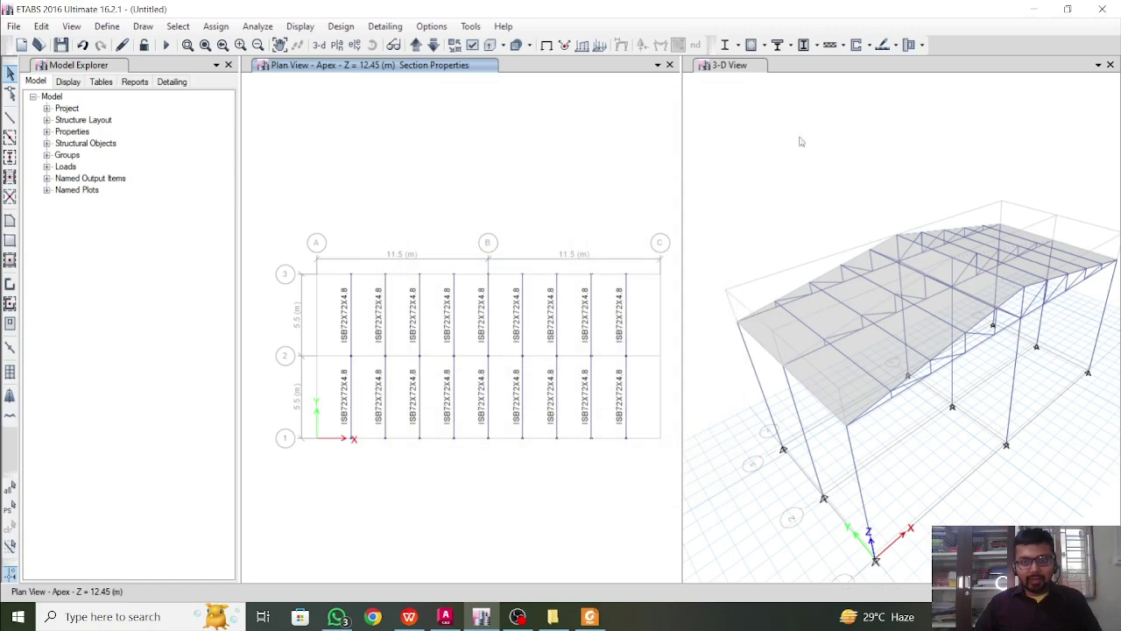
Step: Check the section property assigned to the roof shell between grids A–B and 1–2, and leave it unselected
left_click(723, 65)
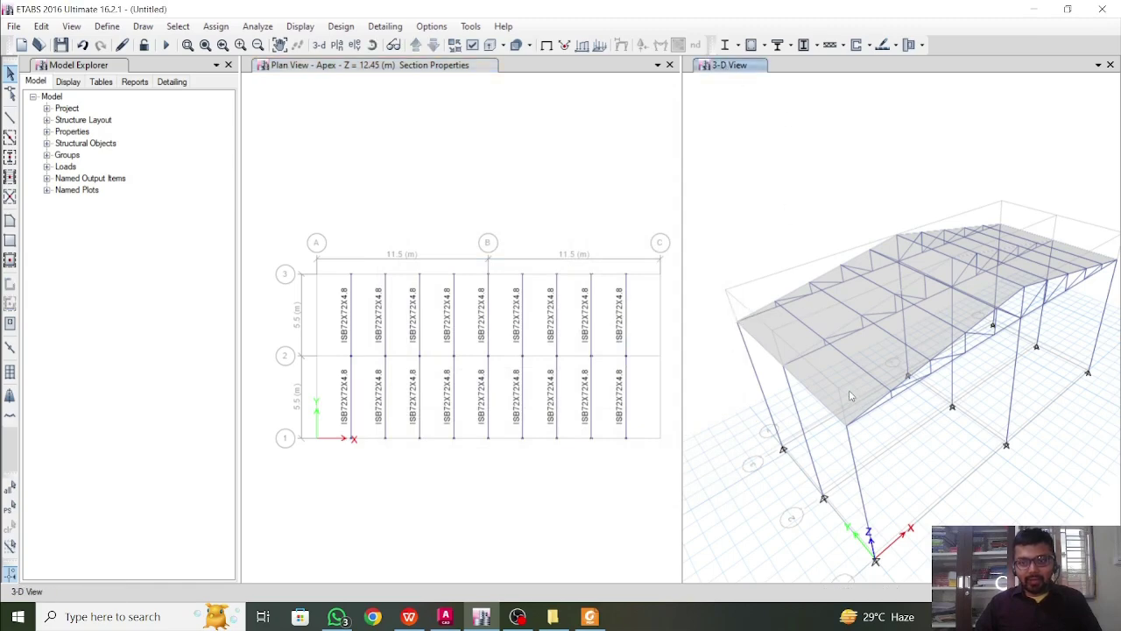
left_click(849, 393)
right_click(849, 395)
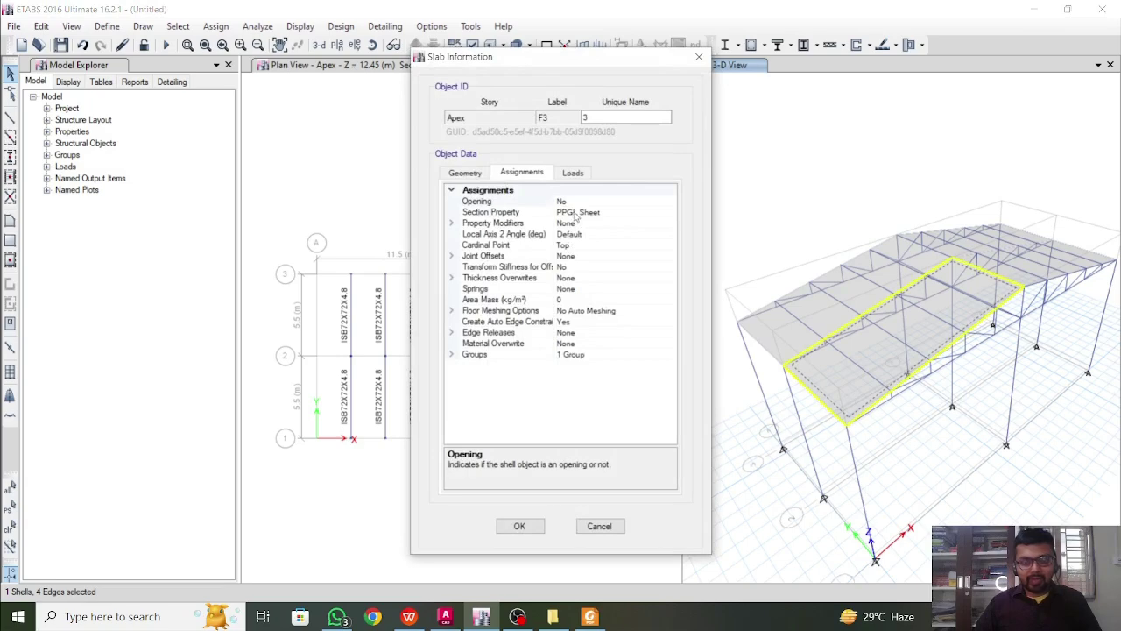
left_click(699, 57)
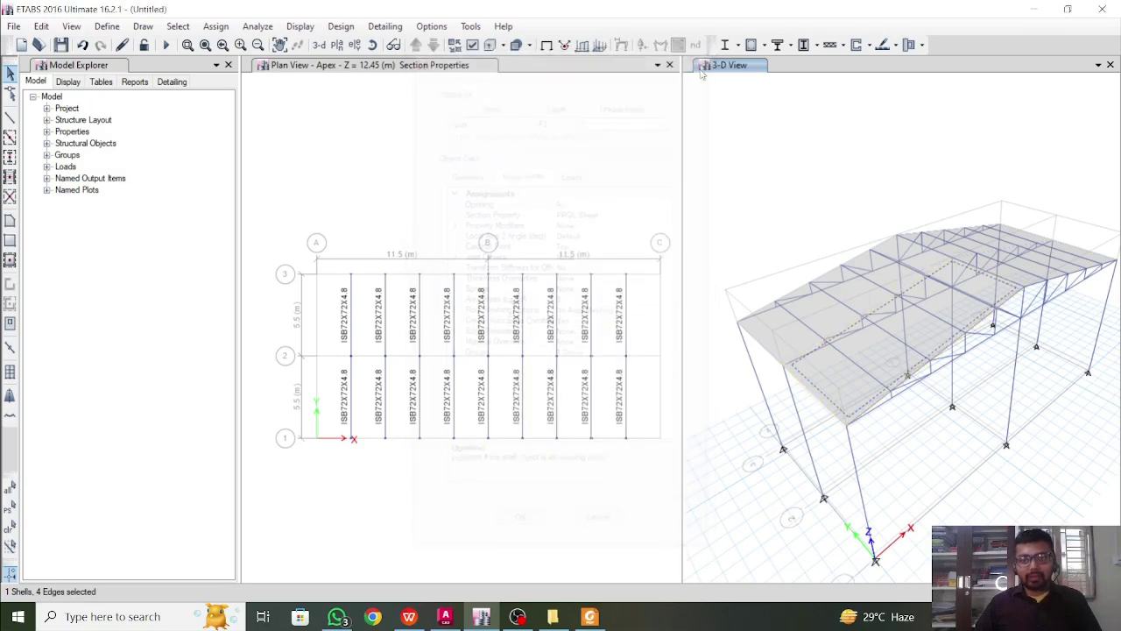
left_click(786, 205)
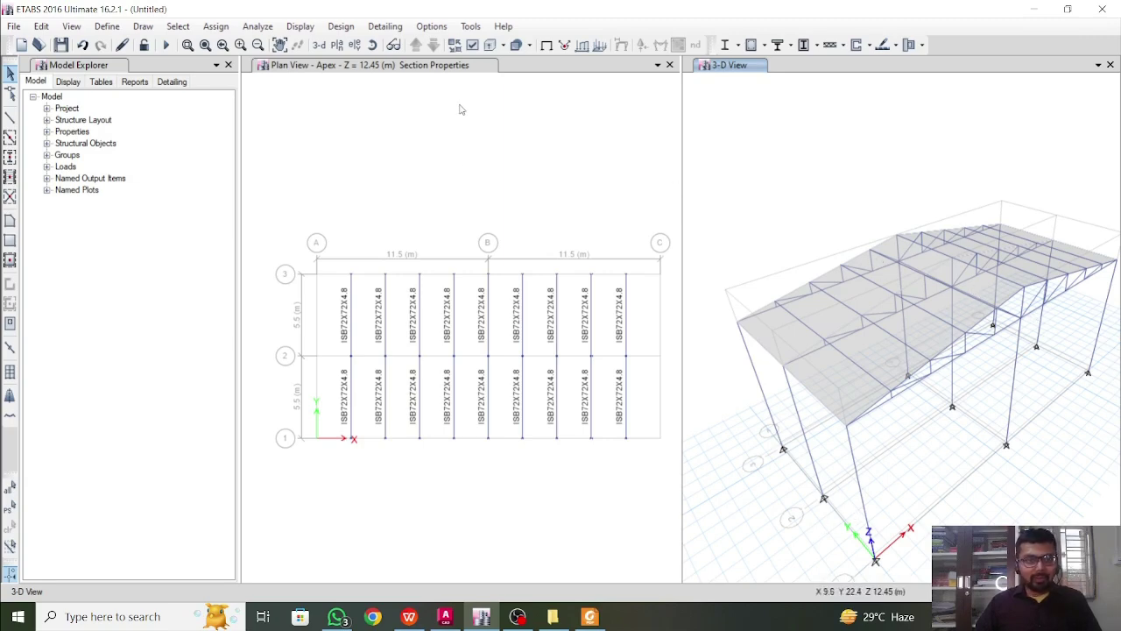
left_click(437, 75)
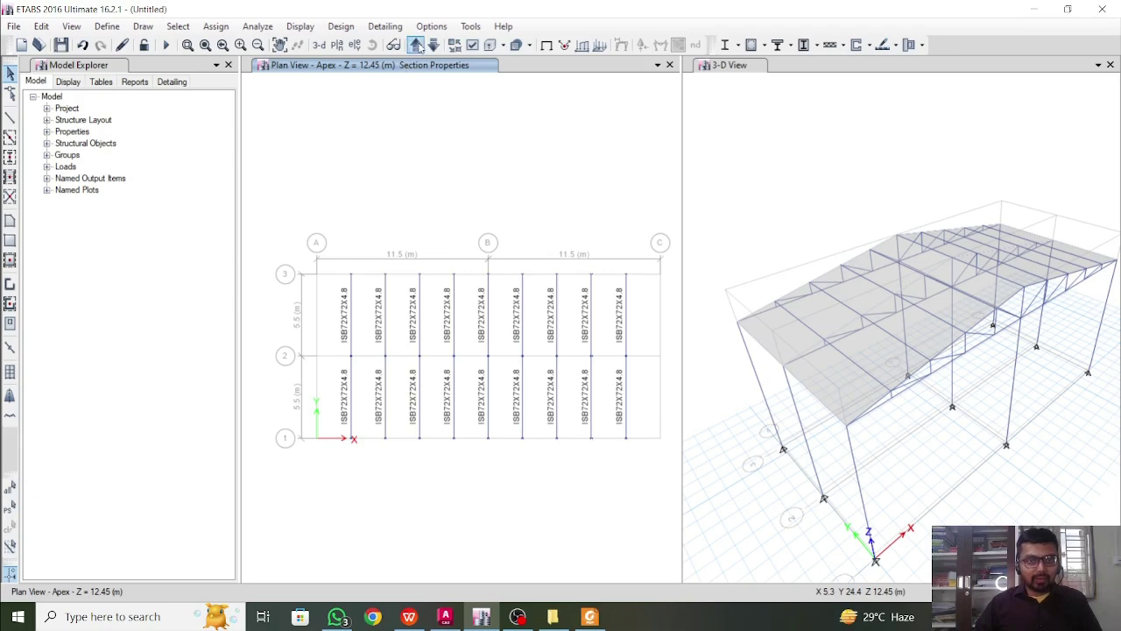
Step: Draw ISMB300 frame beams along all grid lines between A–C and 1–3 on the PL level at Z = 0.45 m
left_click(419, 45)
left_click(419, 46)
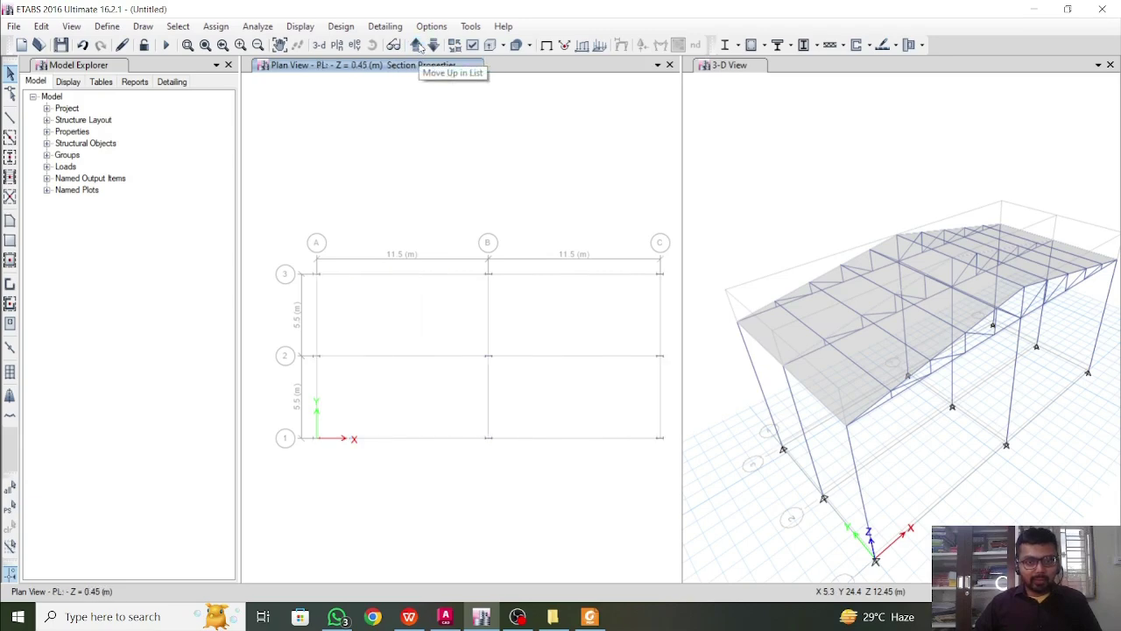
left_click(433, 45)
left_click(433, 44)
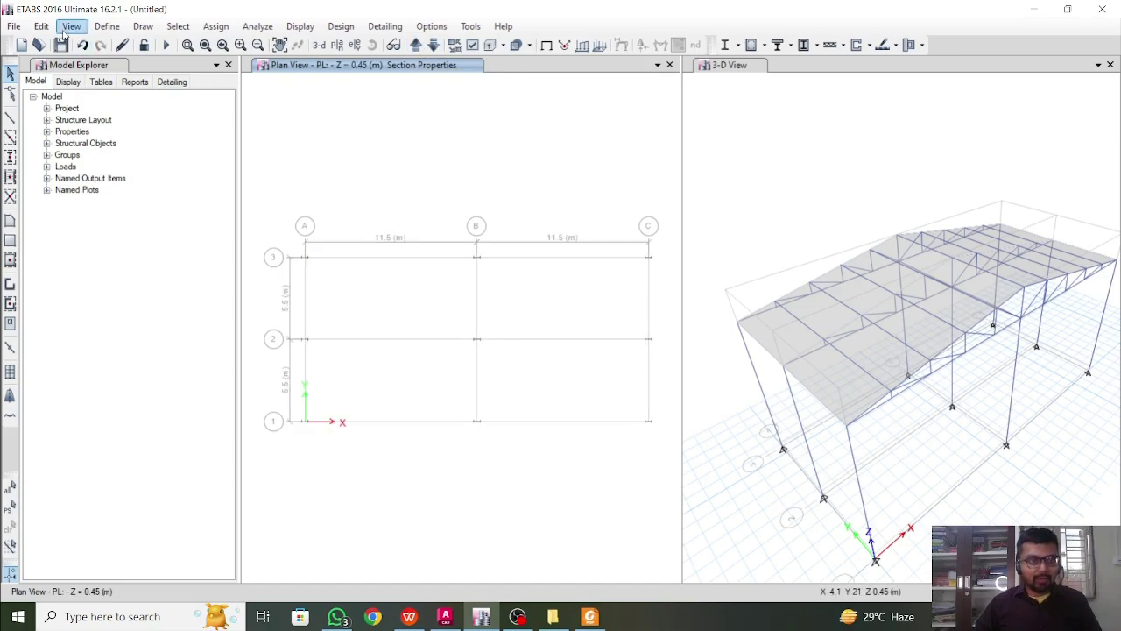
left_click(10, 140)
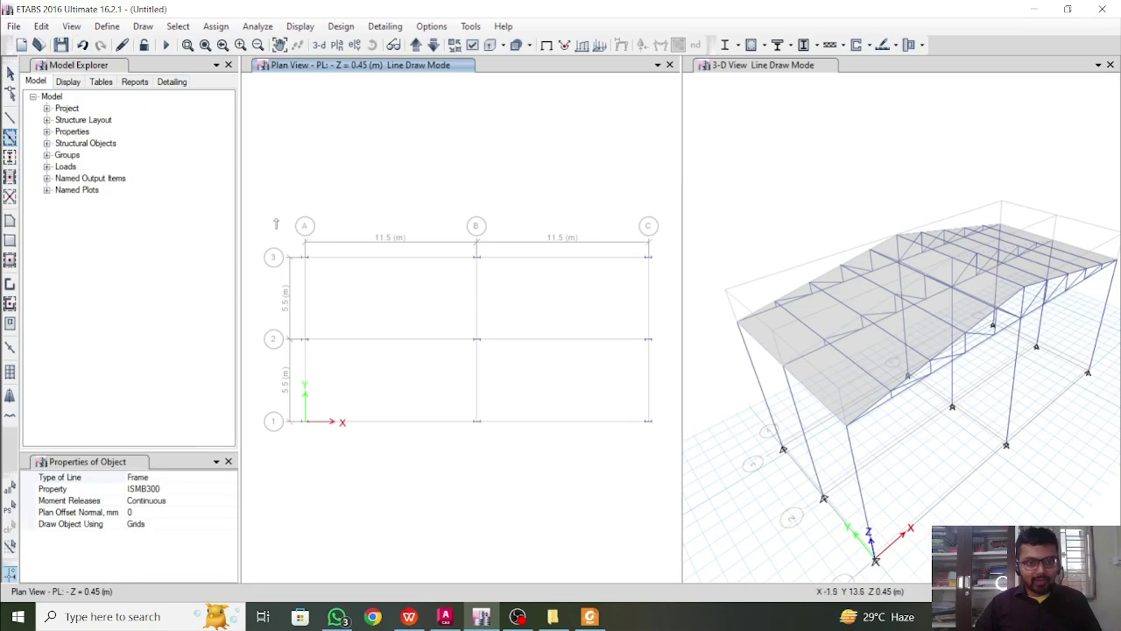
left_click_drag(259, 214, 663, 462)
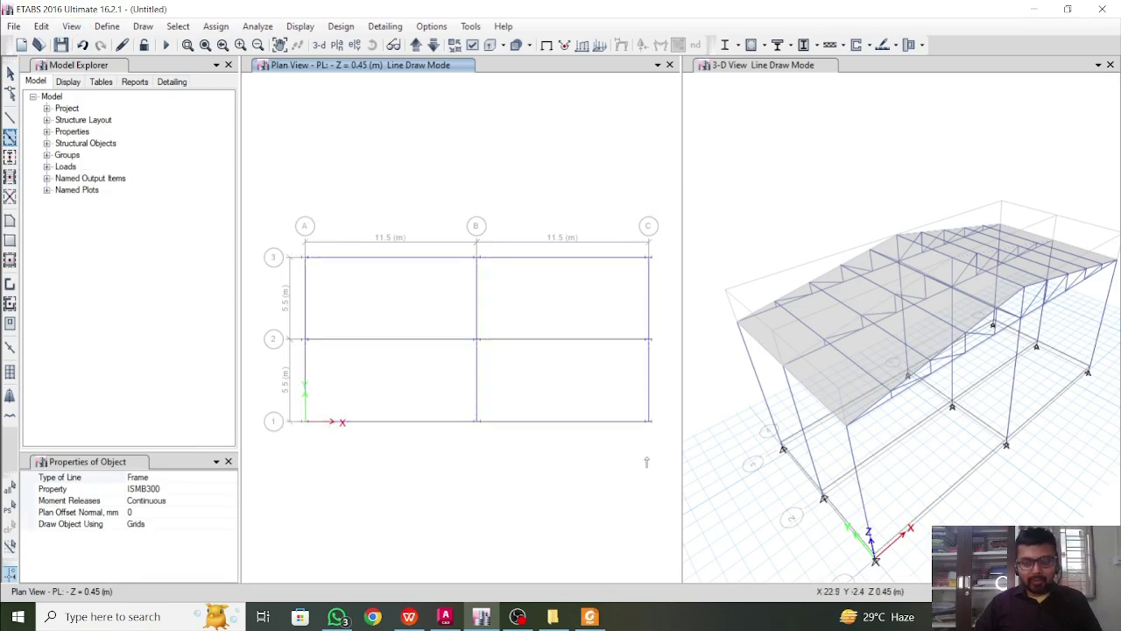
key("Escape")
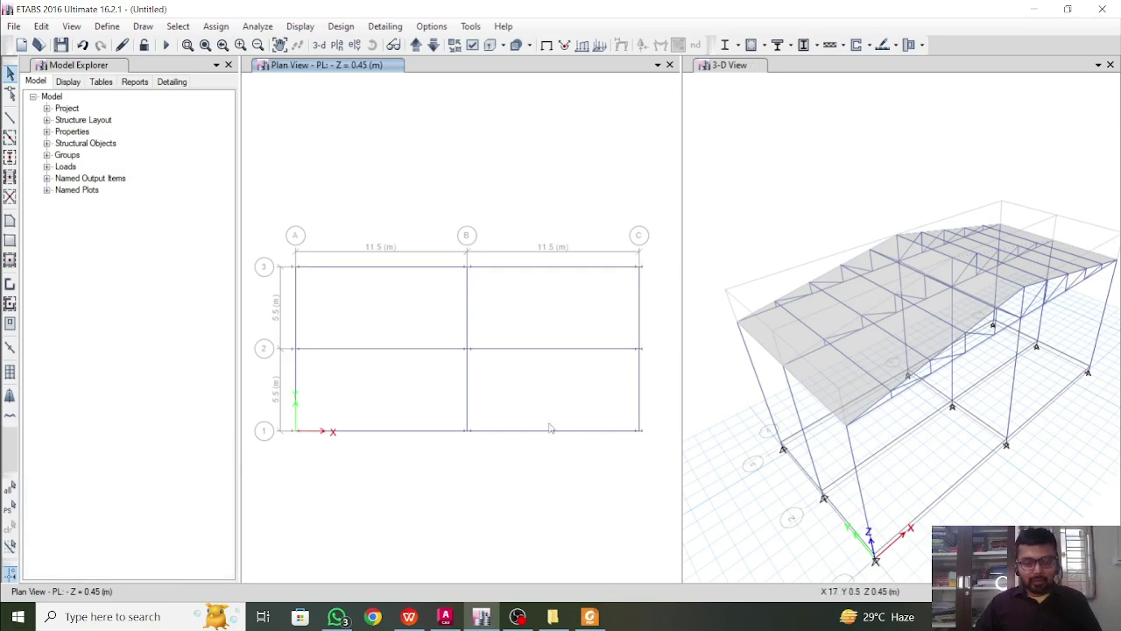
Step: Switch to Calculator to work out the wall load as 0.25 × 3 × 20, and return to the ETABS model
left_click(123, 616)
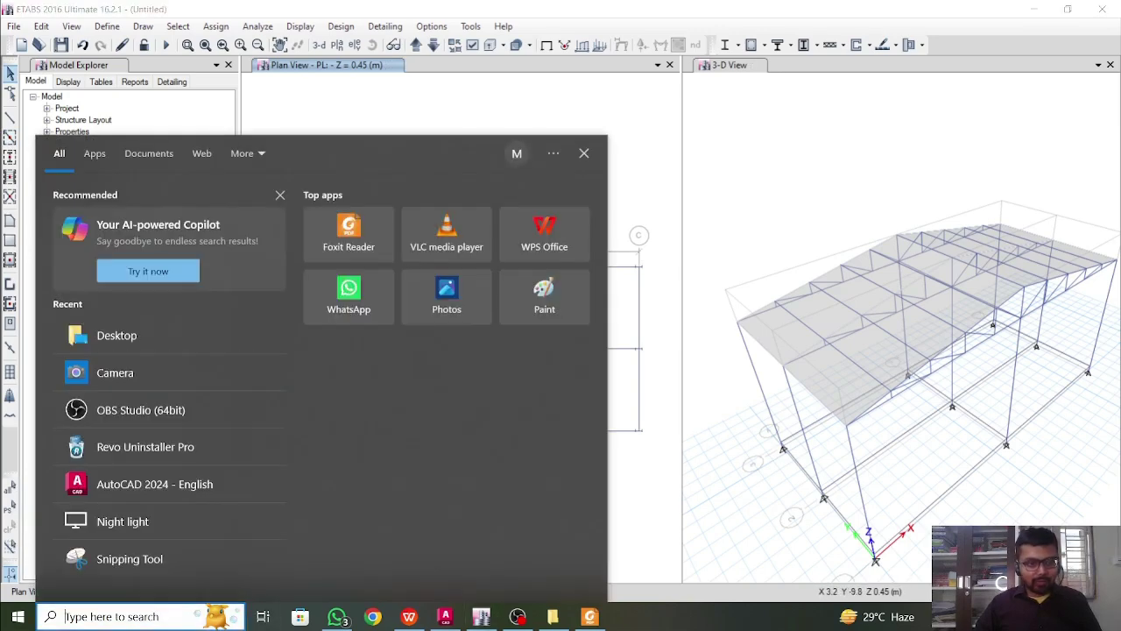
type("cal")
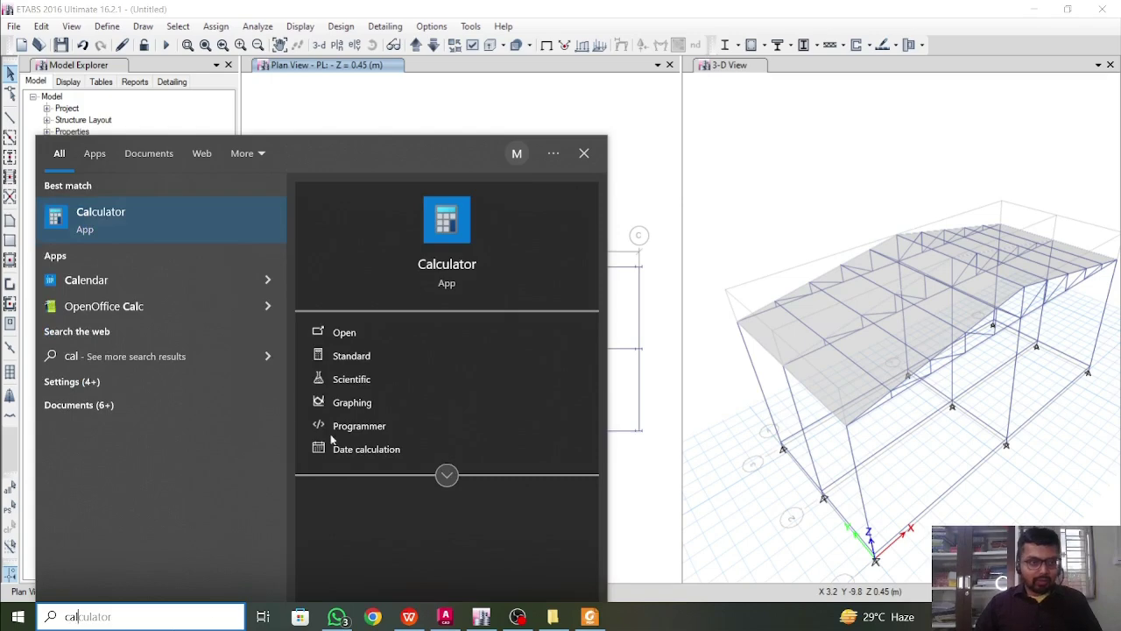
left_click(194, 240)
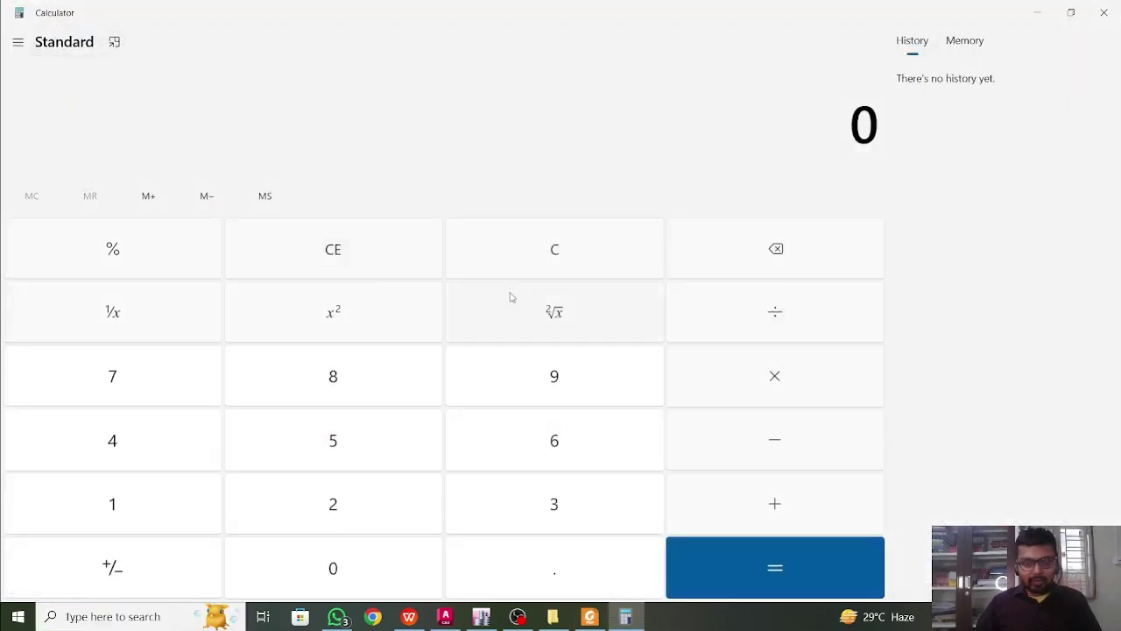
left_click(1070, 12)
type("0.25")
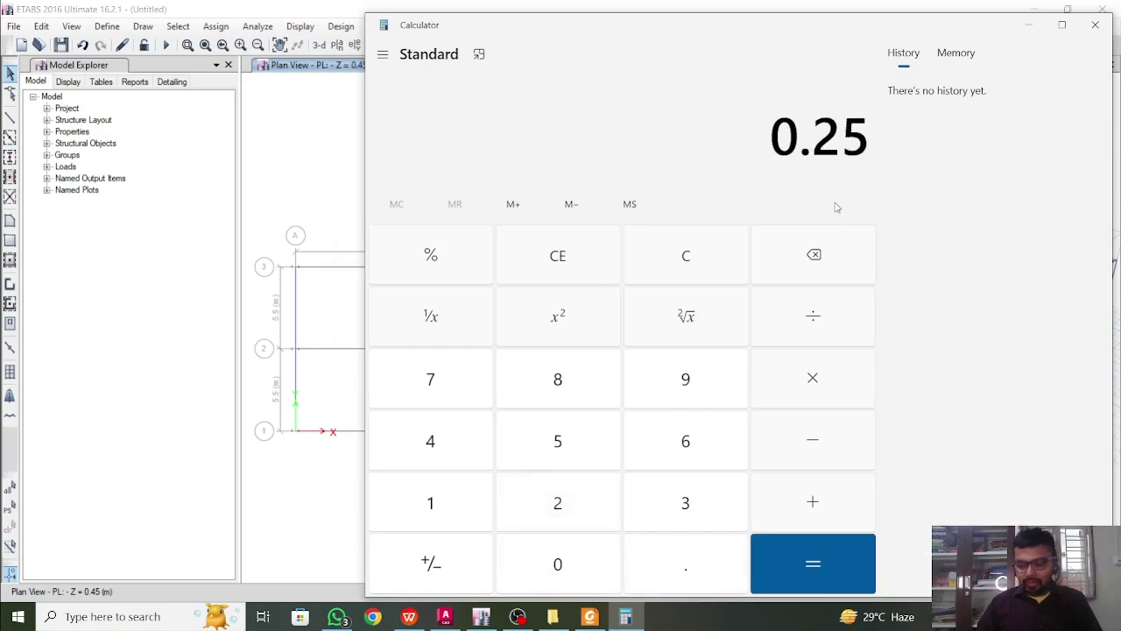
key("asterisk")
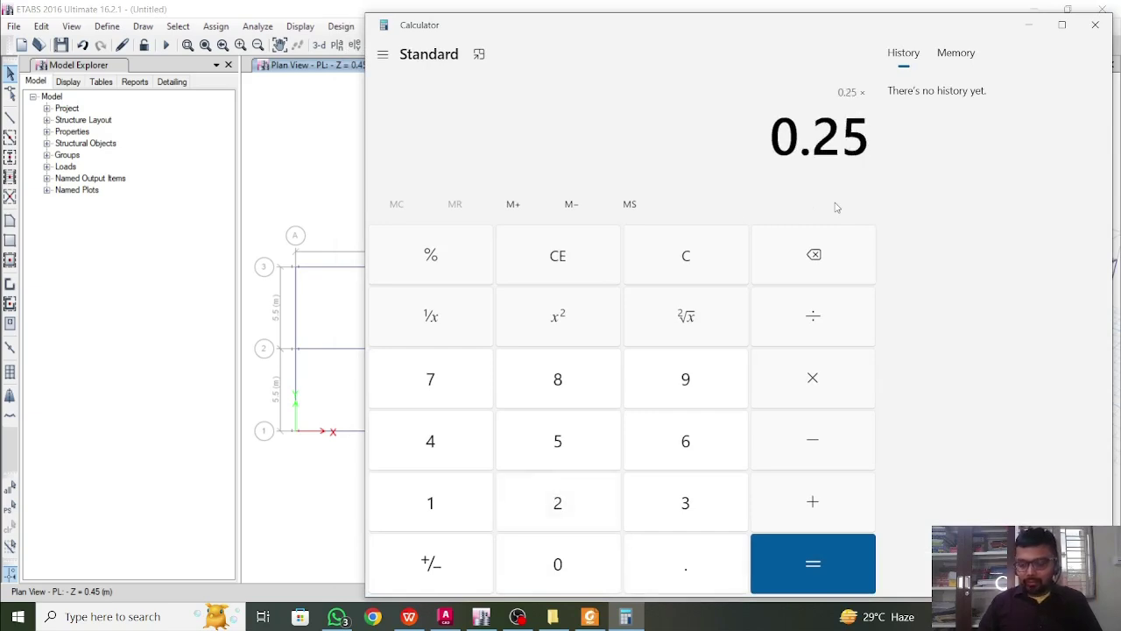
type("3")
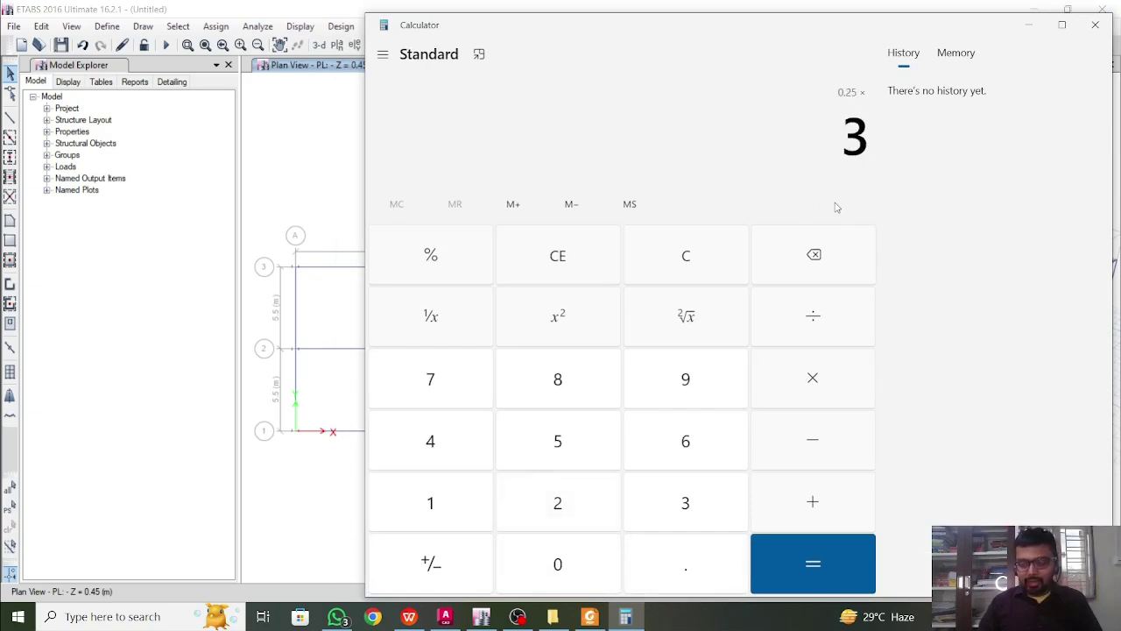
key("Return")
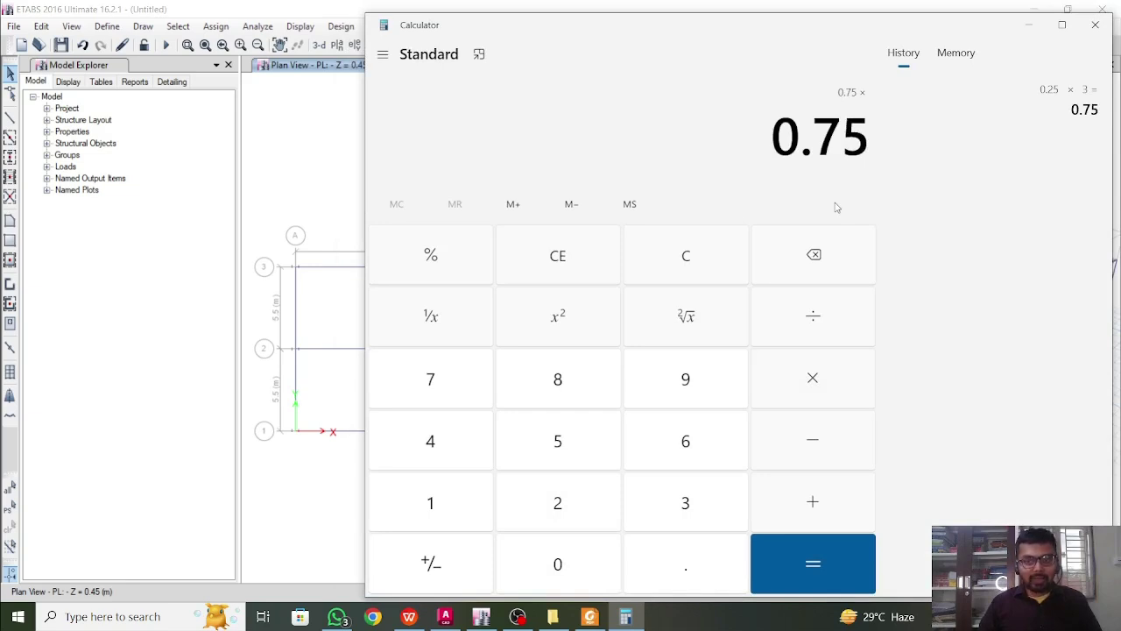
type("20")
key("Return")
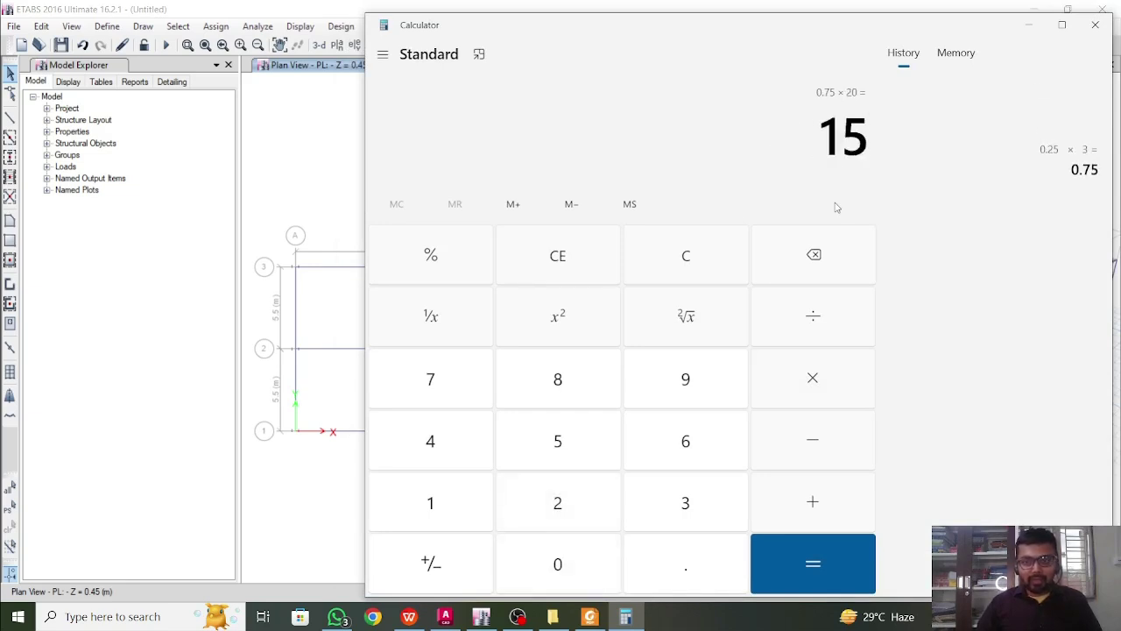
left_click(1037, 24)
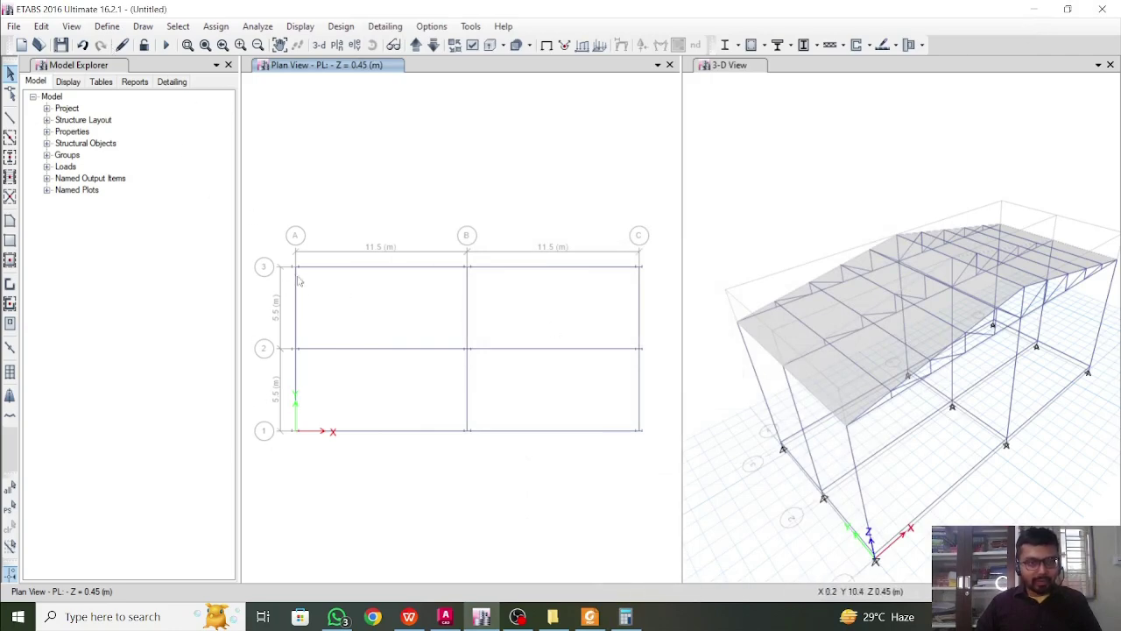
Step: Assign a uniform distributed gravity load of 15 kN/m in the Dead pattern to all beams on the PL level, replacing existing loads
left_click_drag(271, 238, 653, 474)
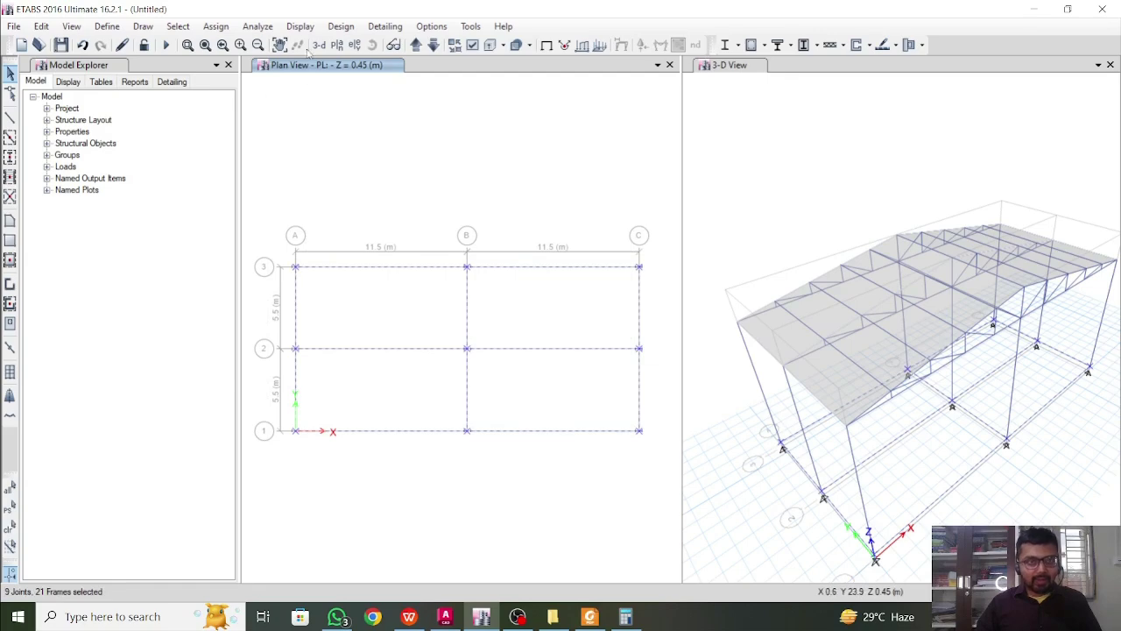
left_click(215, 26)
mouse_move(238, 67)
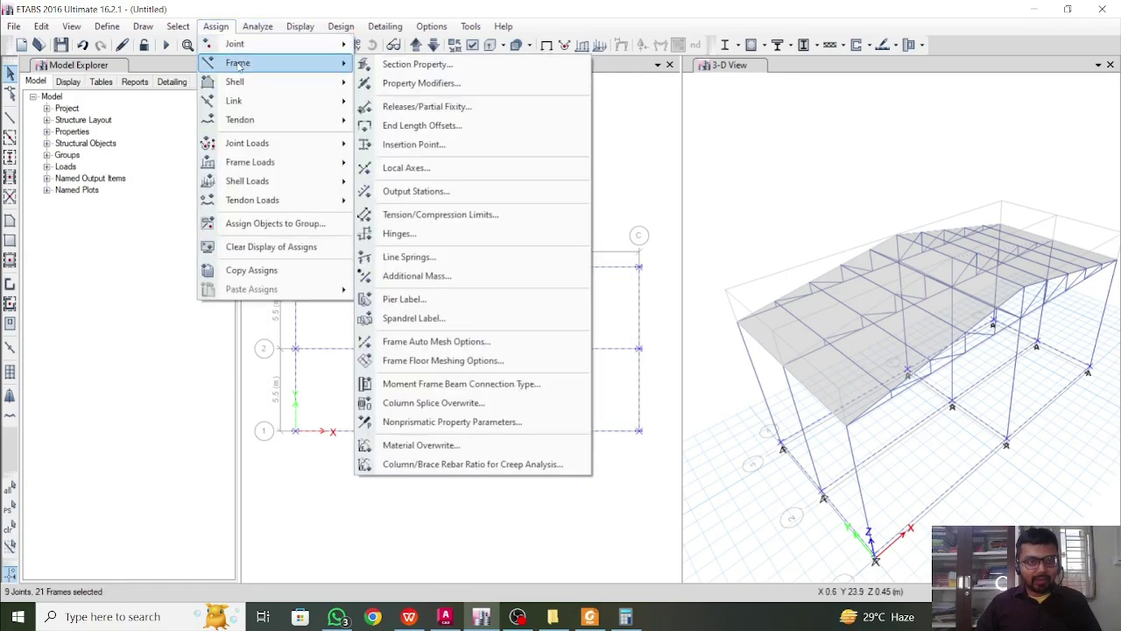
mouse_move(276, 163)
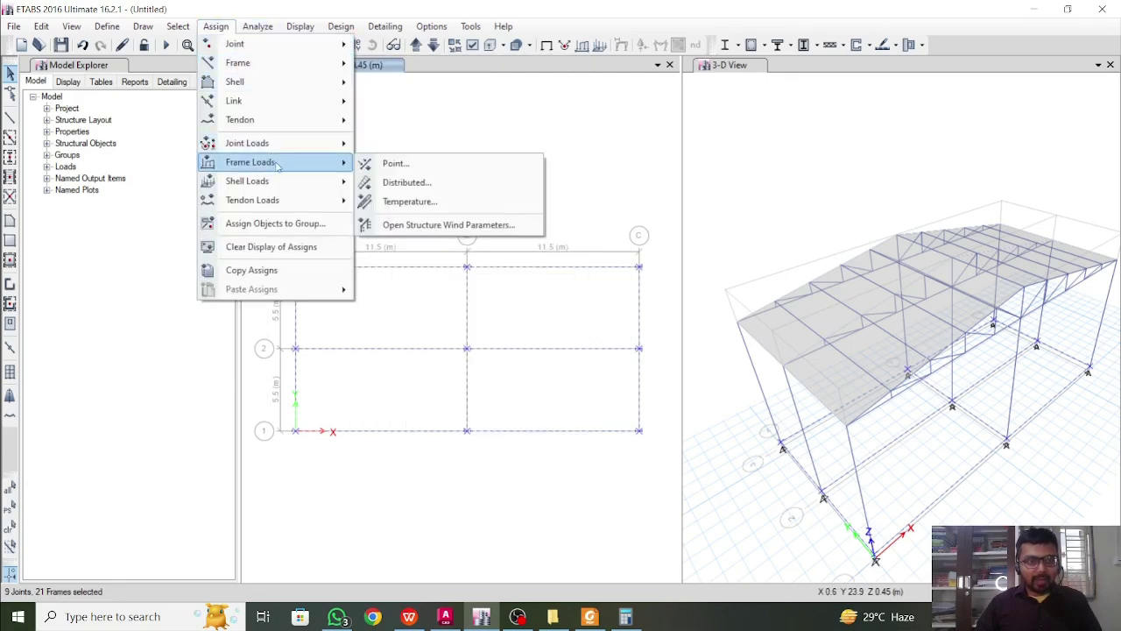
left_click(397, 183)
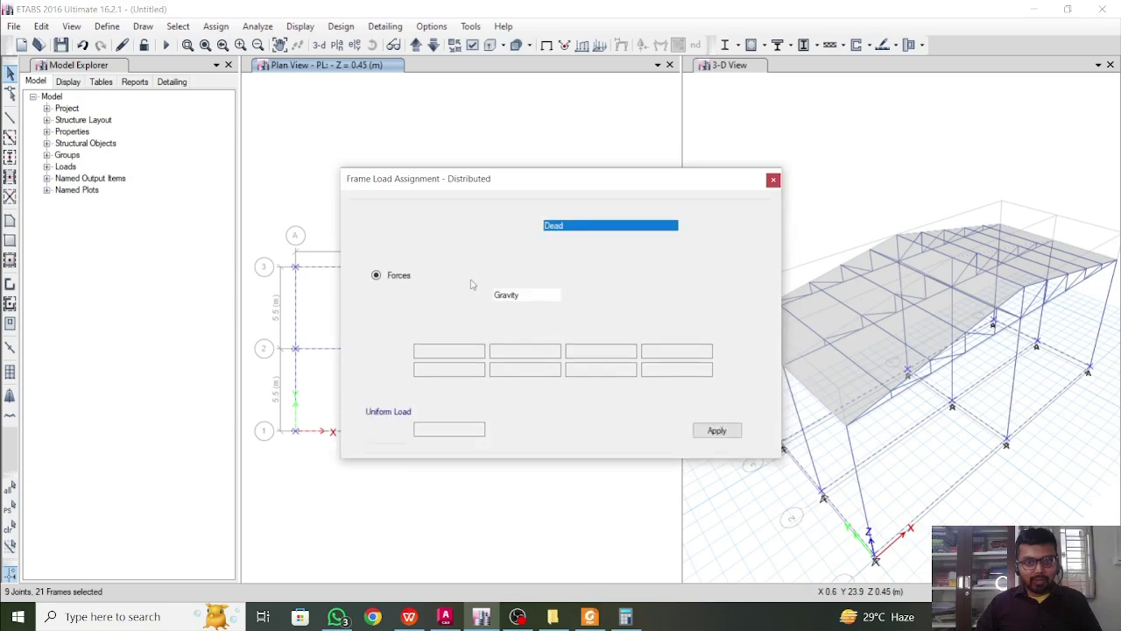
double_click(455, 428)
type("15")
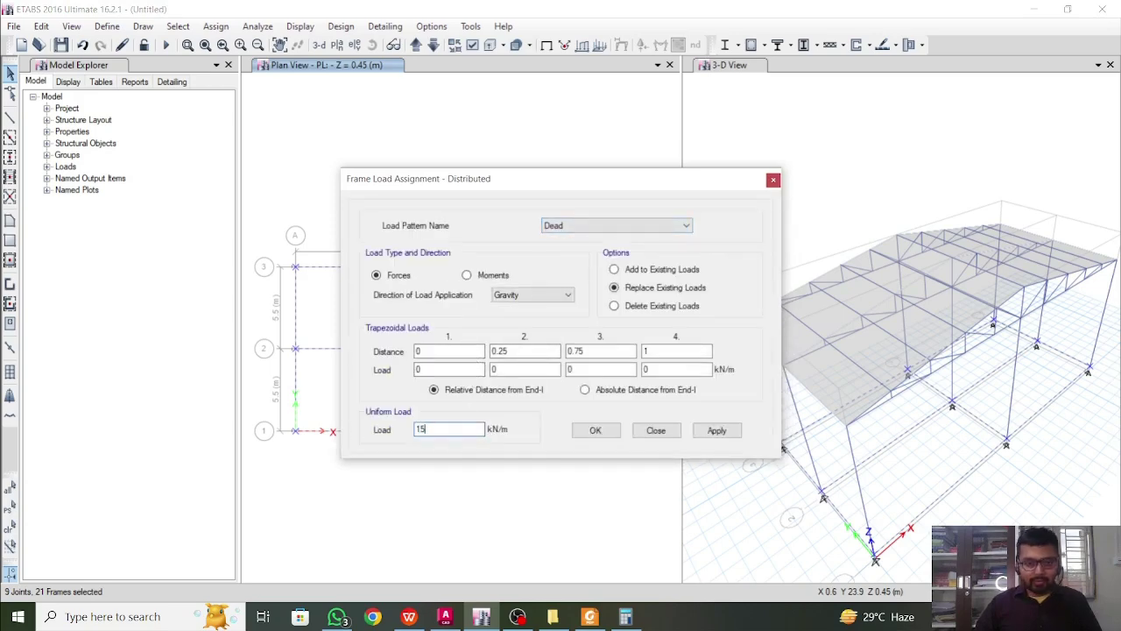
left_click(717, 430)
left_click(613, 431)
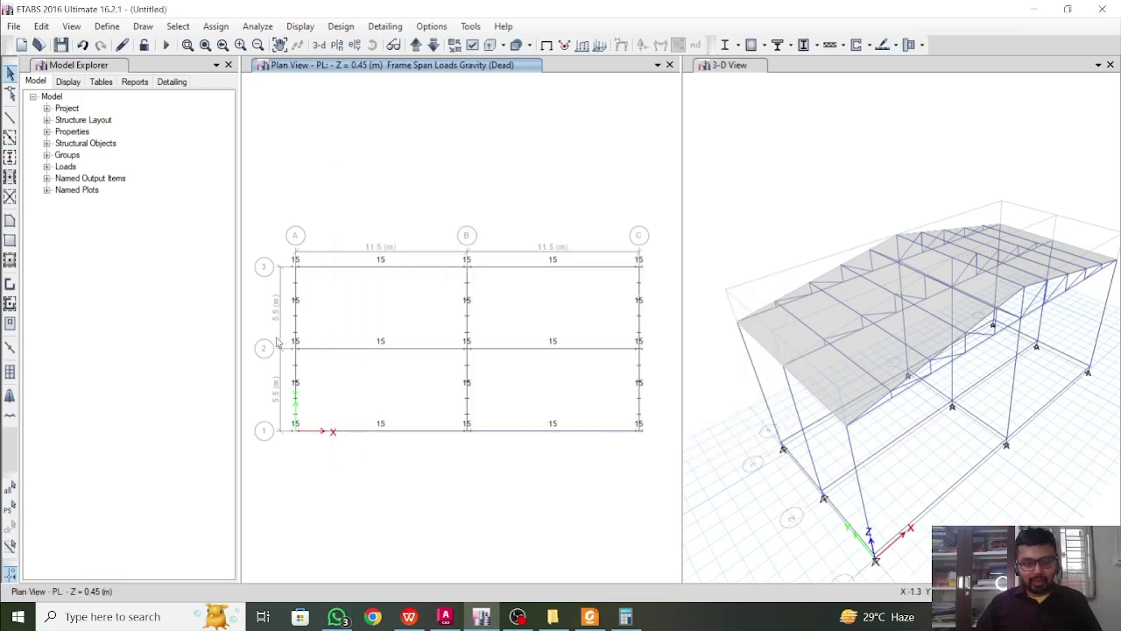
Step: Delete the distributed Dead load from the interior PL-level beams along grid 2 and grid B
left_click_drag(277, 339, 657, 359)
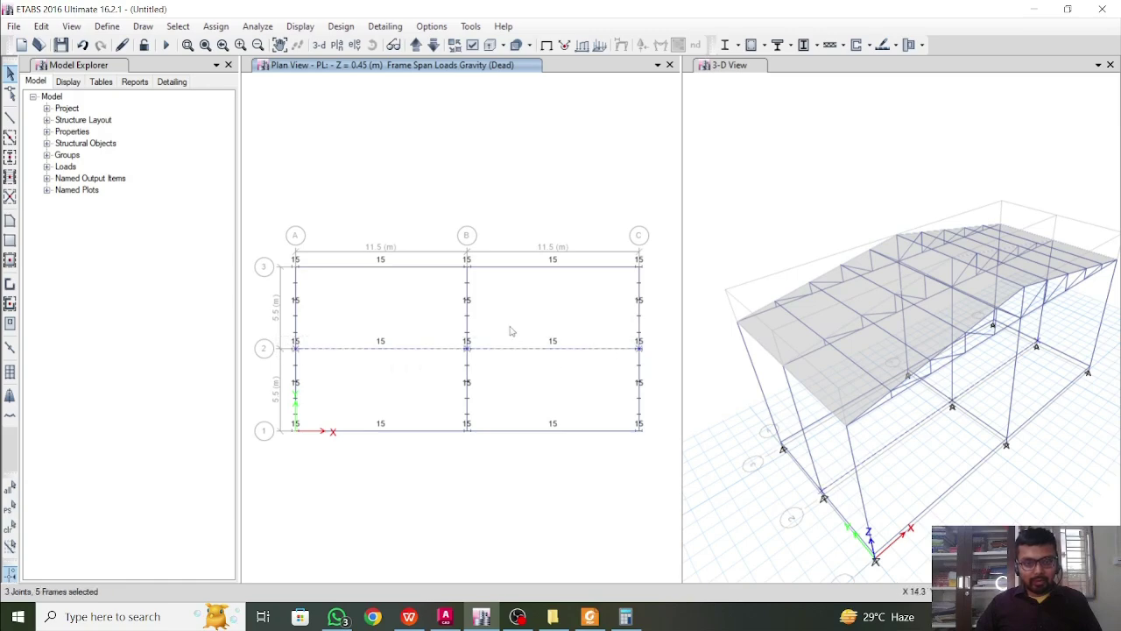
left_click_drag(457, 244, 488, 450)
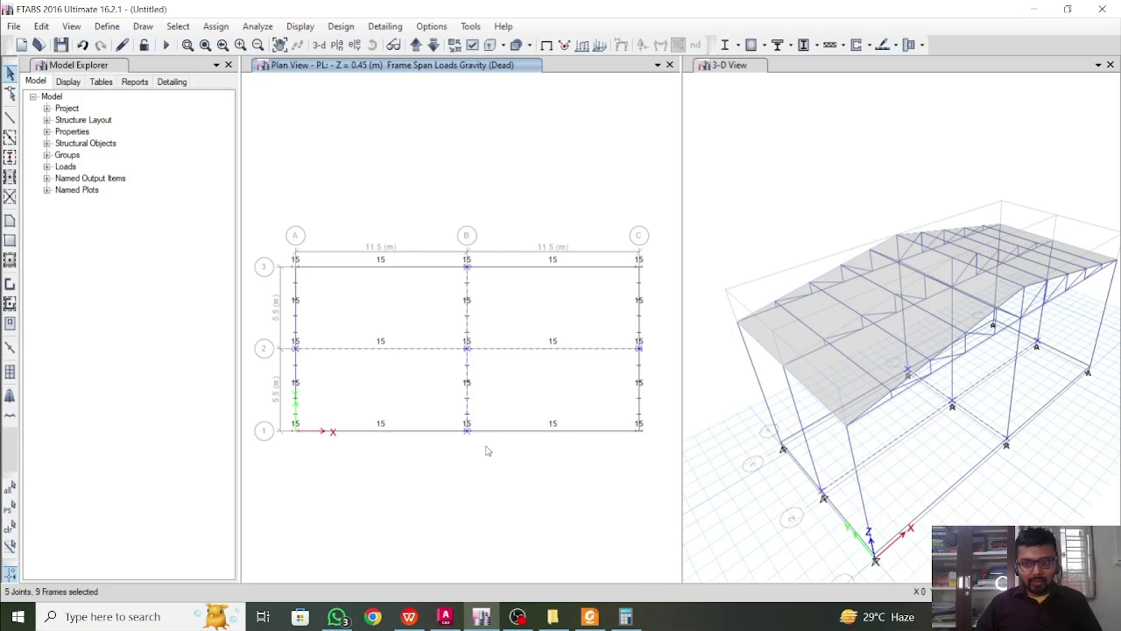
left_click(216, 26)
mouse_move(285, 168)
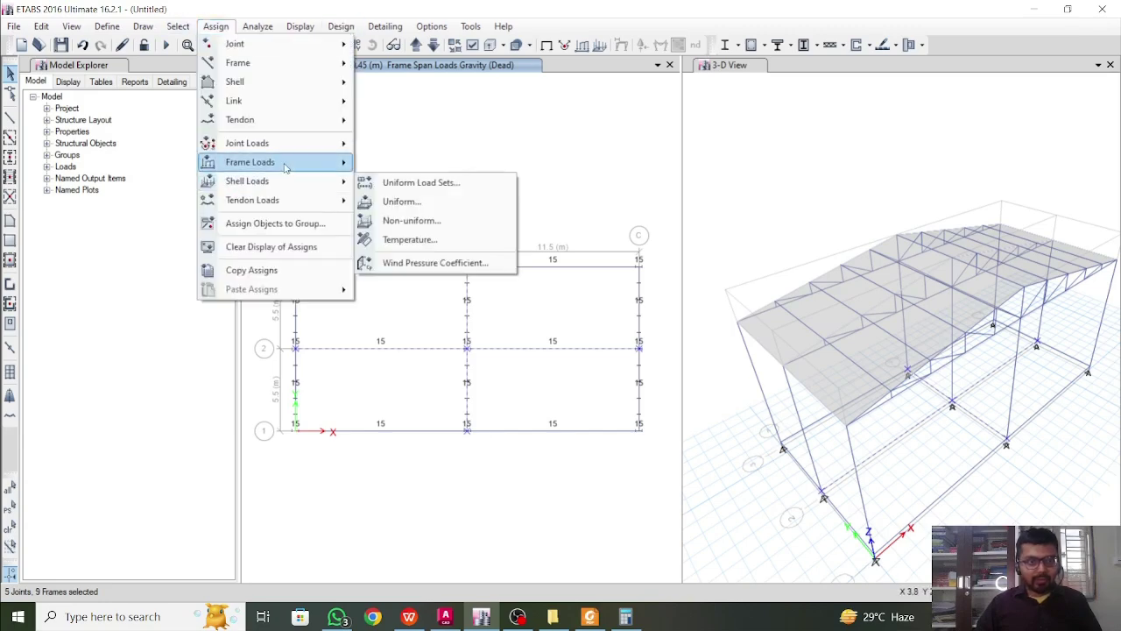
left_click(397, 182)
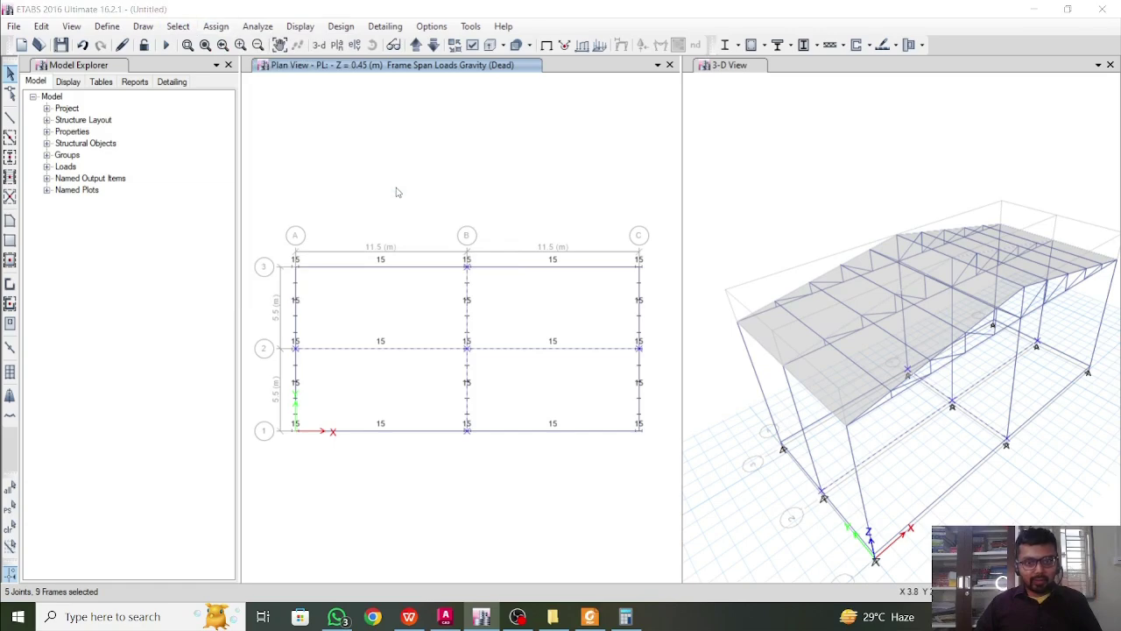
left_click(626, 305)
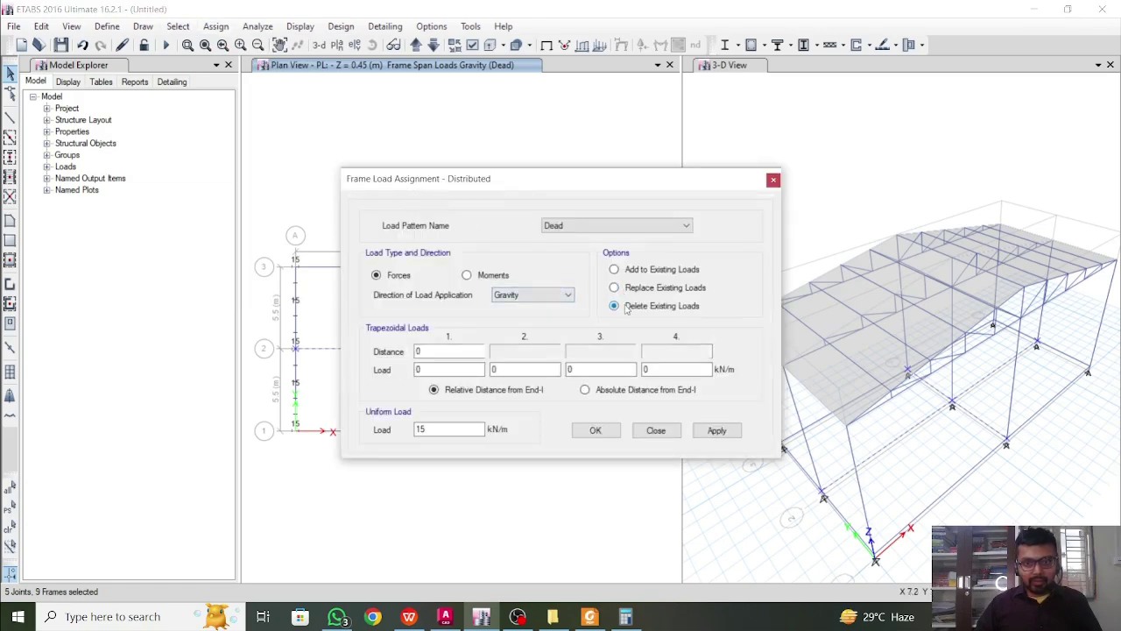
left_click(724, 433)
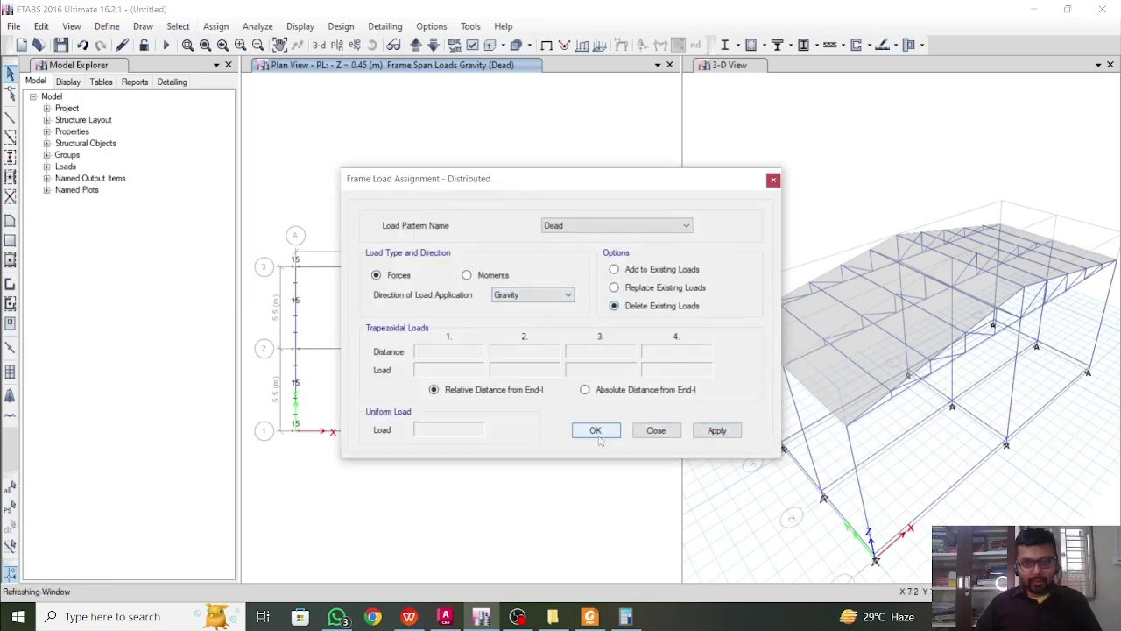
left_click(601, 430)
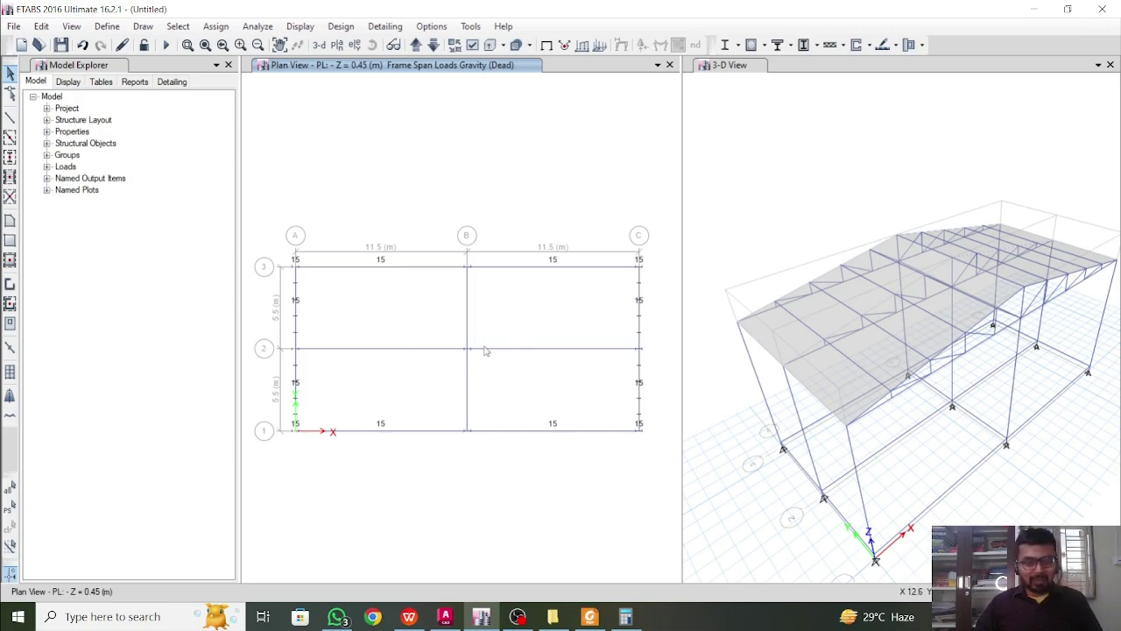
Step: Switch to is.875.2.1987.pdf in Foxit Reader and examine Table 2 for imposed loads on roofs with slopes up to 10 degrees
middle_click_drag(507, 354, 510, 366)
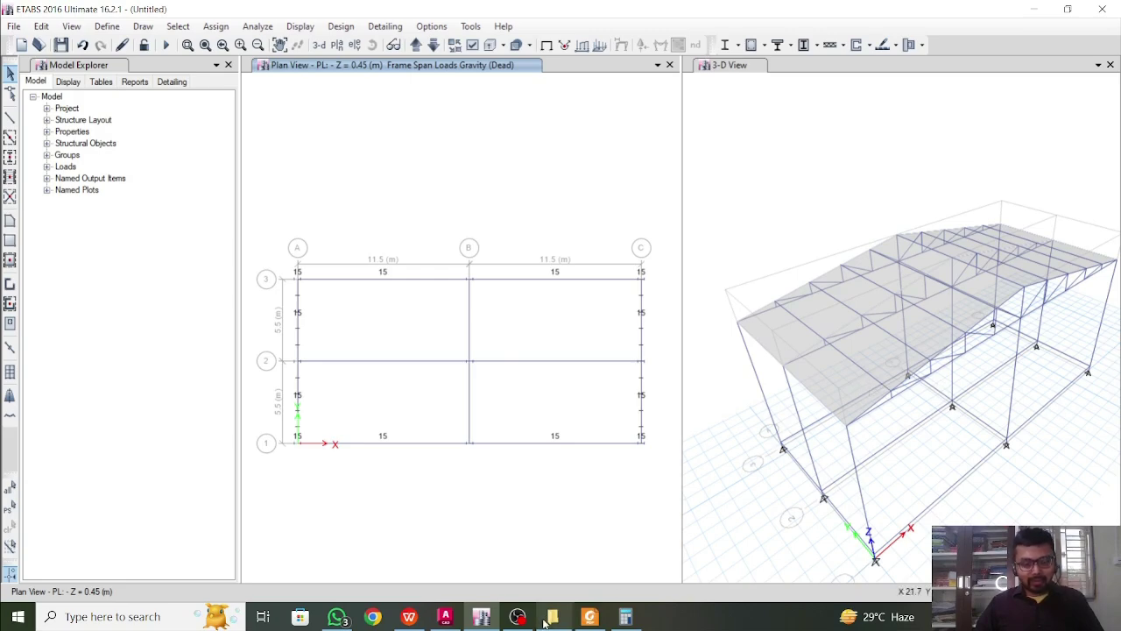
mouse_move(553, 617)
mouse_move(570, 571)
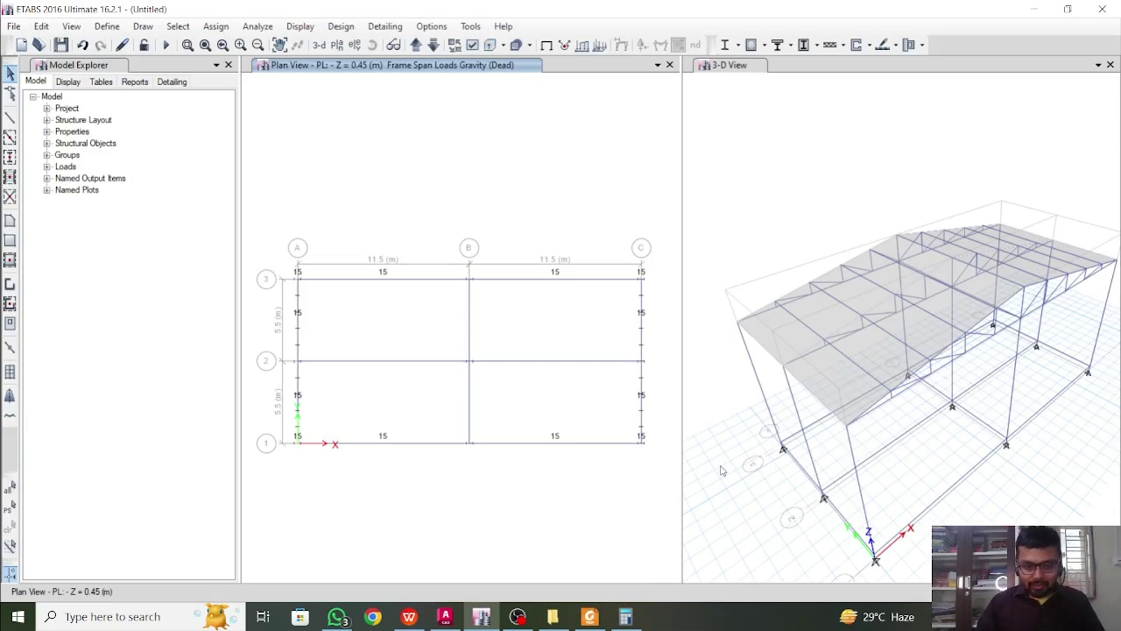
key("alt+Tab")
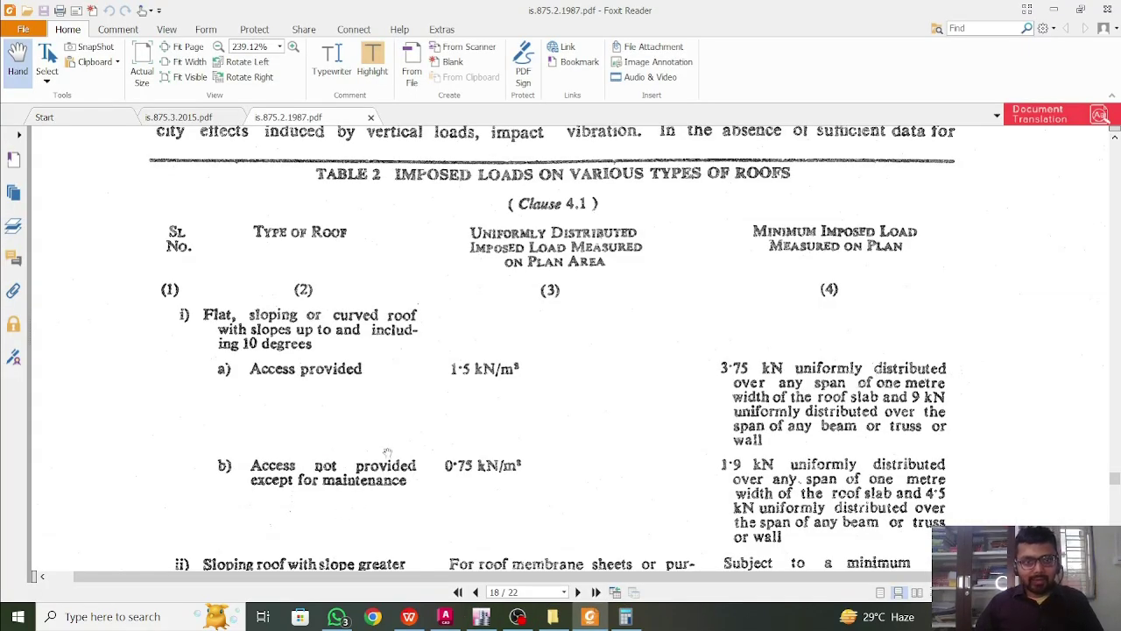
scroll(387, 451, "up", 3)
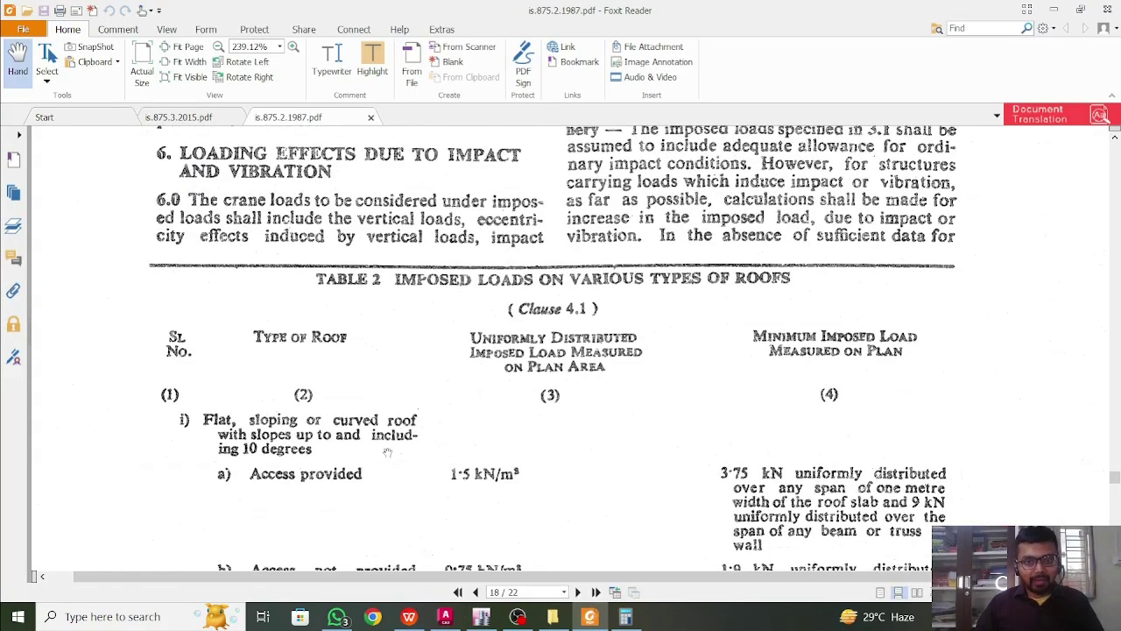
scroll(388, 451, "down", 1)
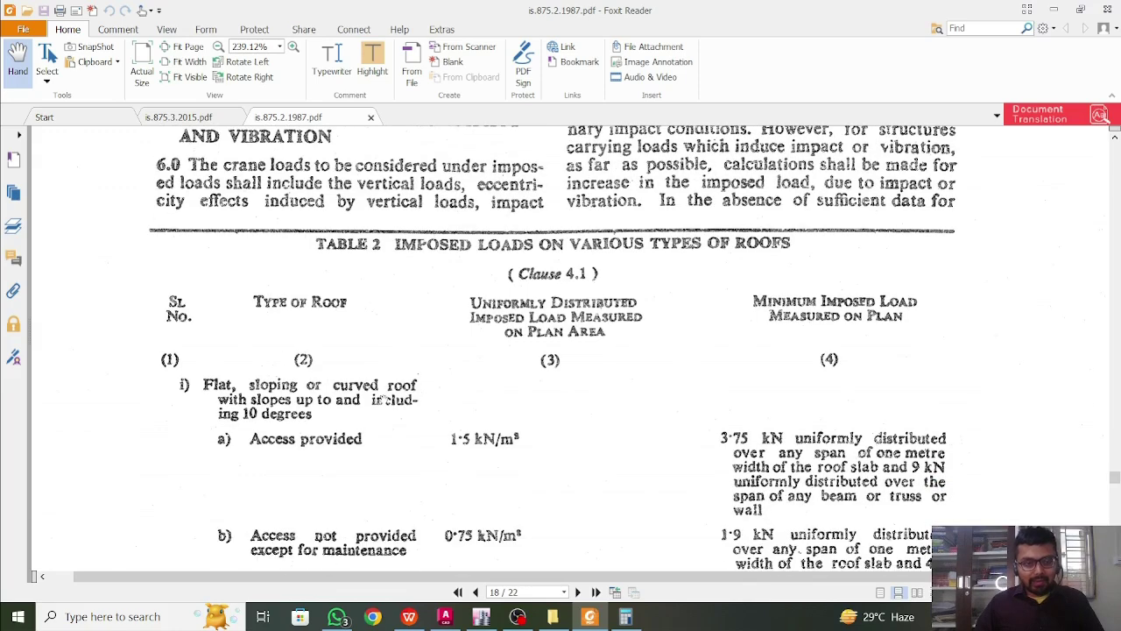
scroll(382, 396, "up", 1)
scroll(382, 396, "down", 2)
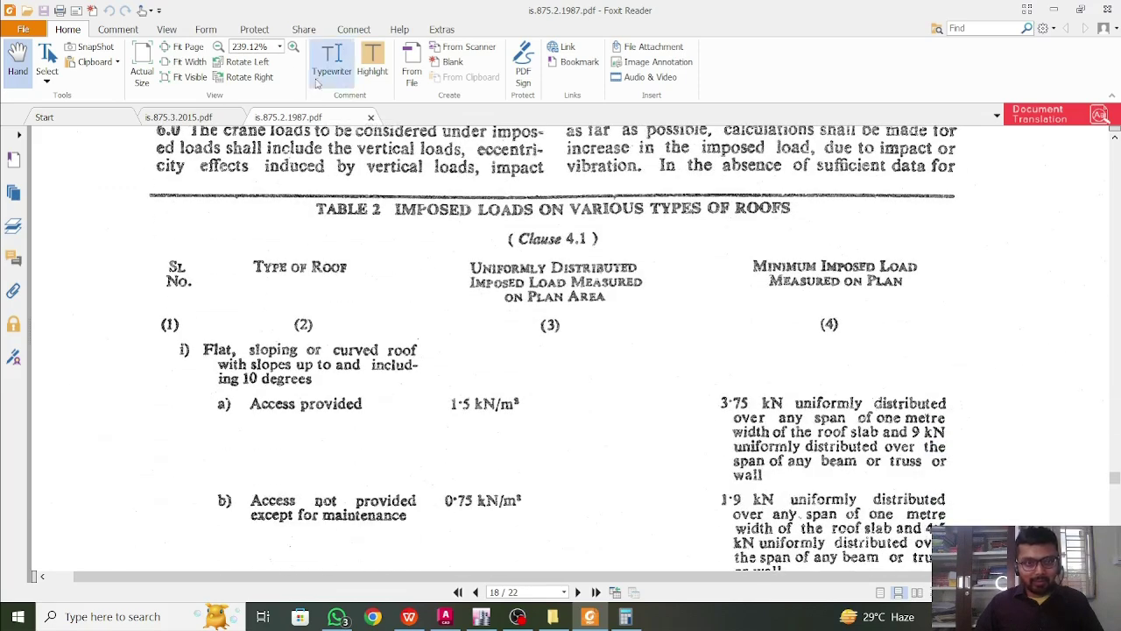
scroll(355, 235, "up", 1)
scroll(355, 236, "down", 2)
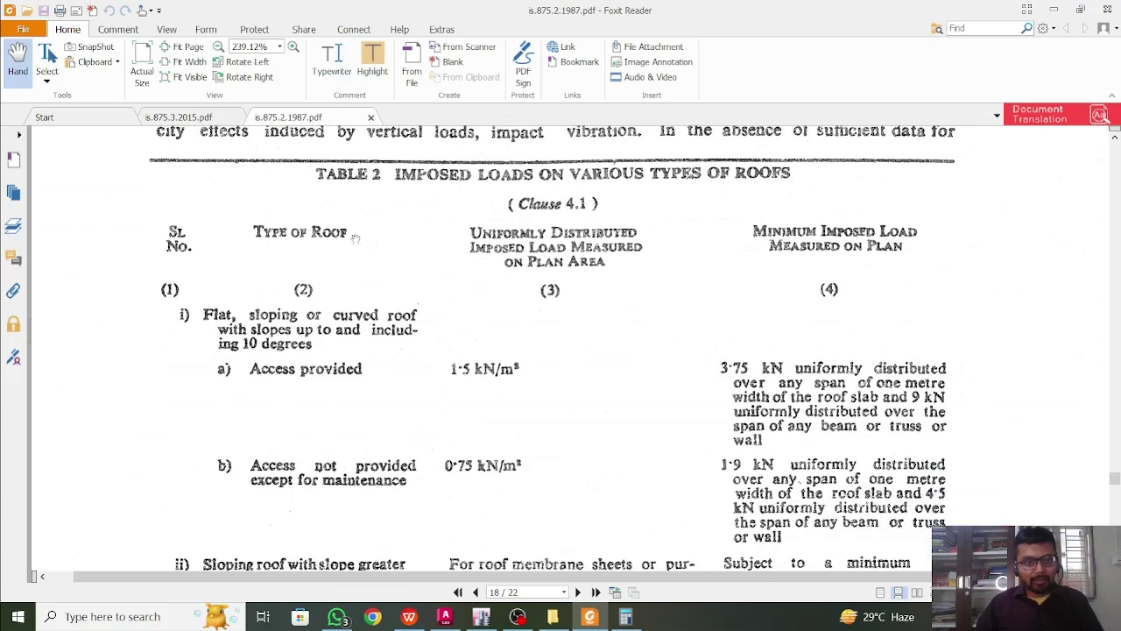
scroll(355, 237, "up", 3)
scroll(355, 238, "down", 2)
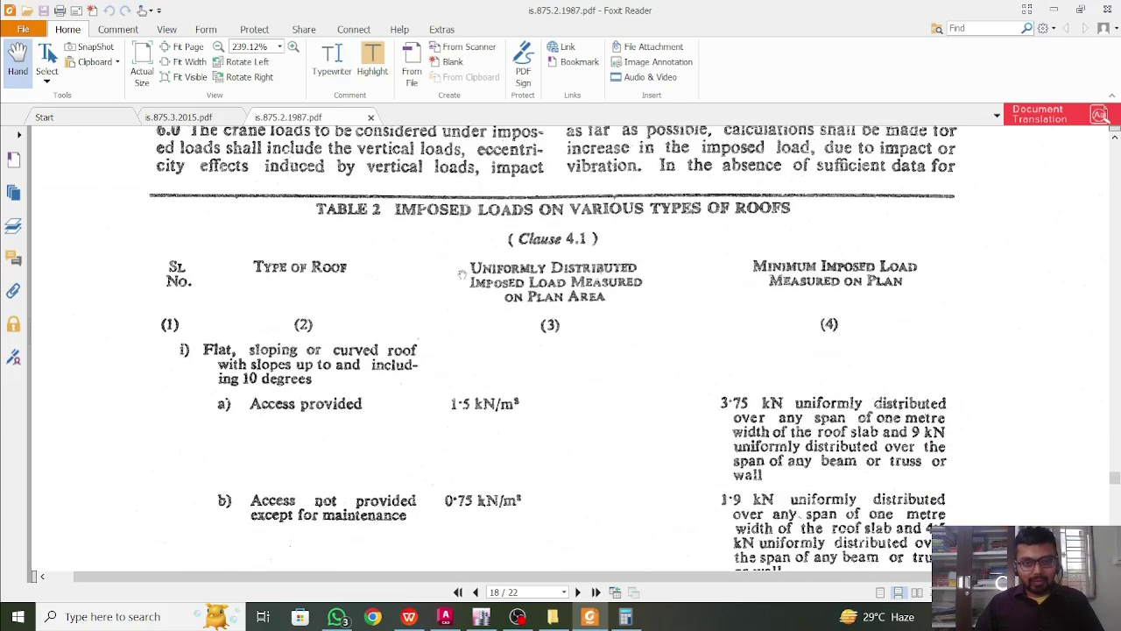
Step: Check the sloping-roof entries of Table 2, and dimension the angle between the roof slope and its horizontal base line in cl new.dwg in AutoCAD
scroll(496, 313, "down", 3)
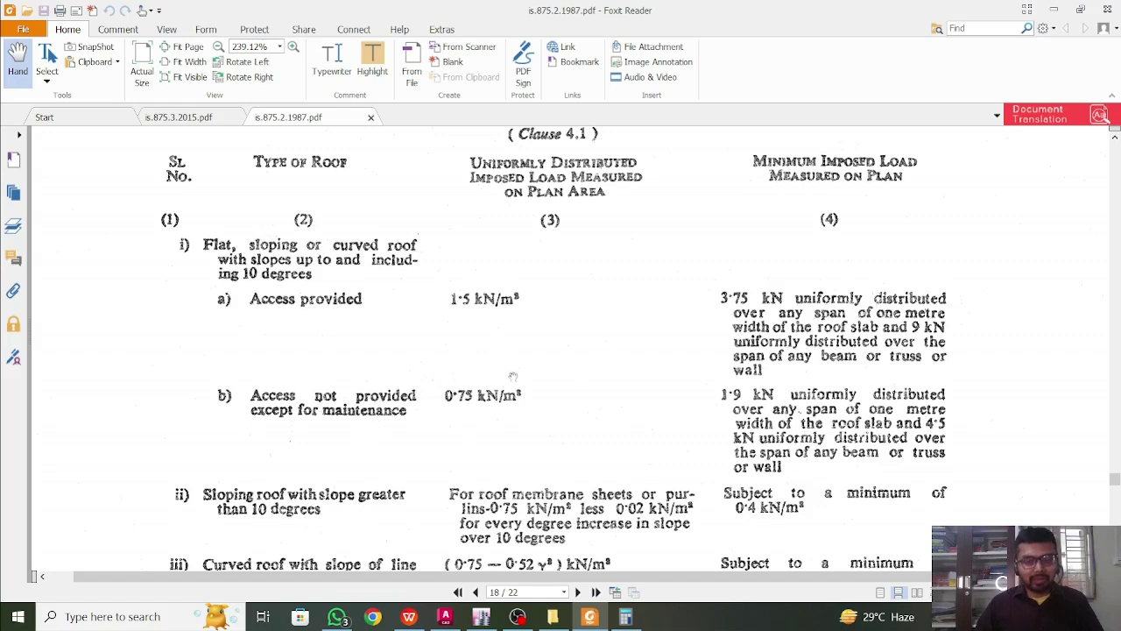
scroll(492, 372, "down", 2)
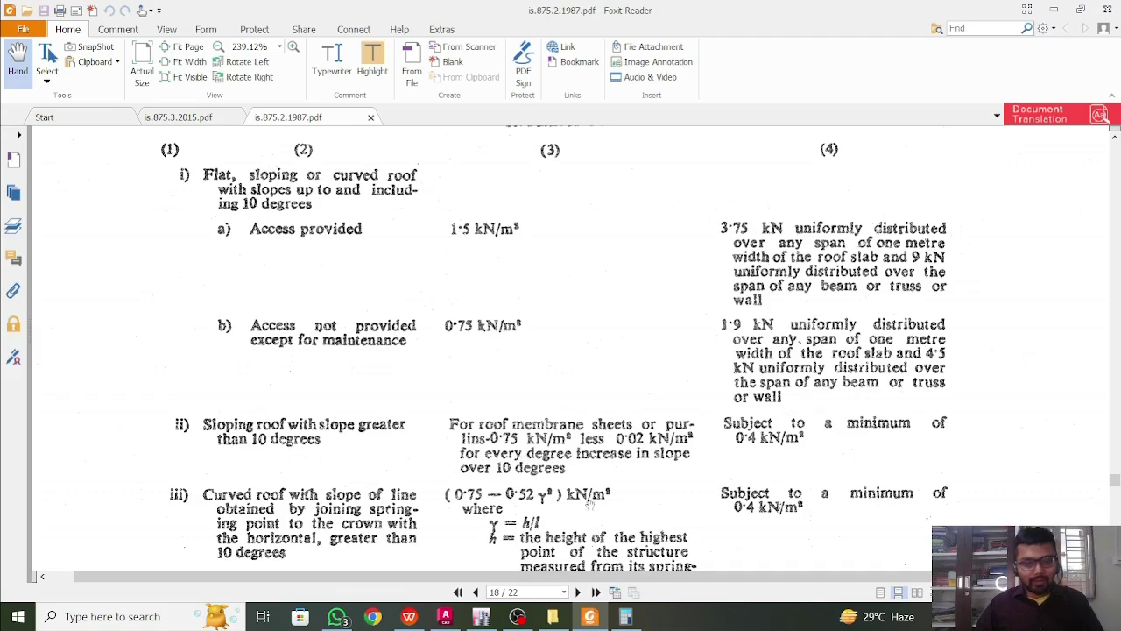
left_click(445, 616)
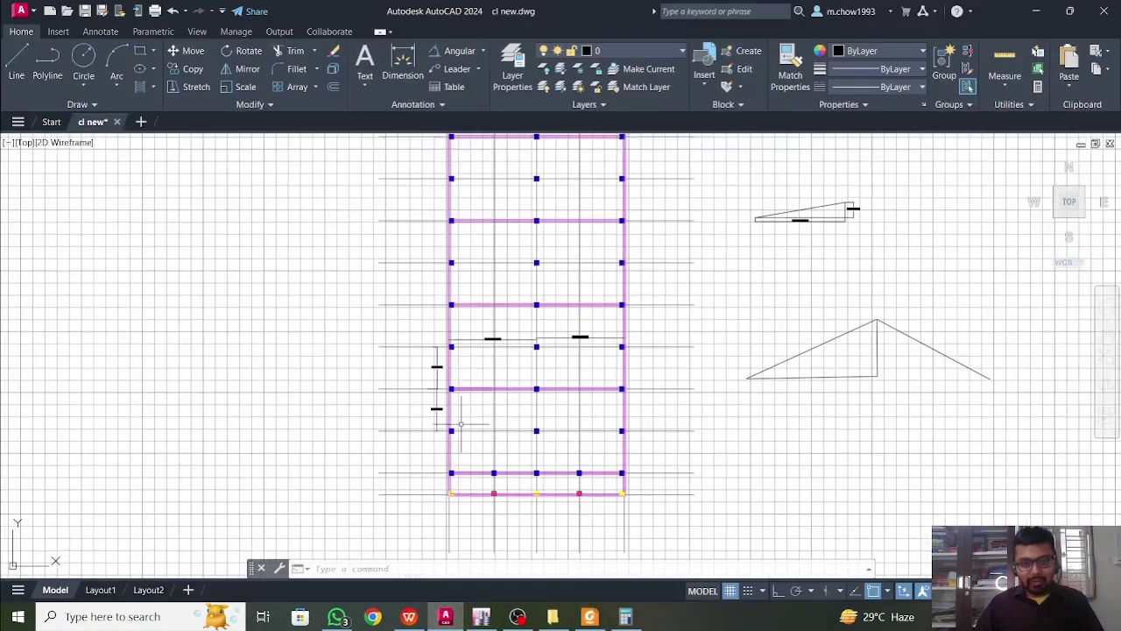
middle_click_drag(713, 377, 550, 435)
scroll(653, 232, "up", 4)
scroll(619, 329, "up", 4)
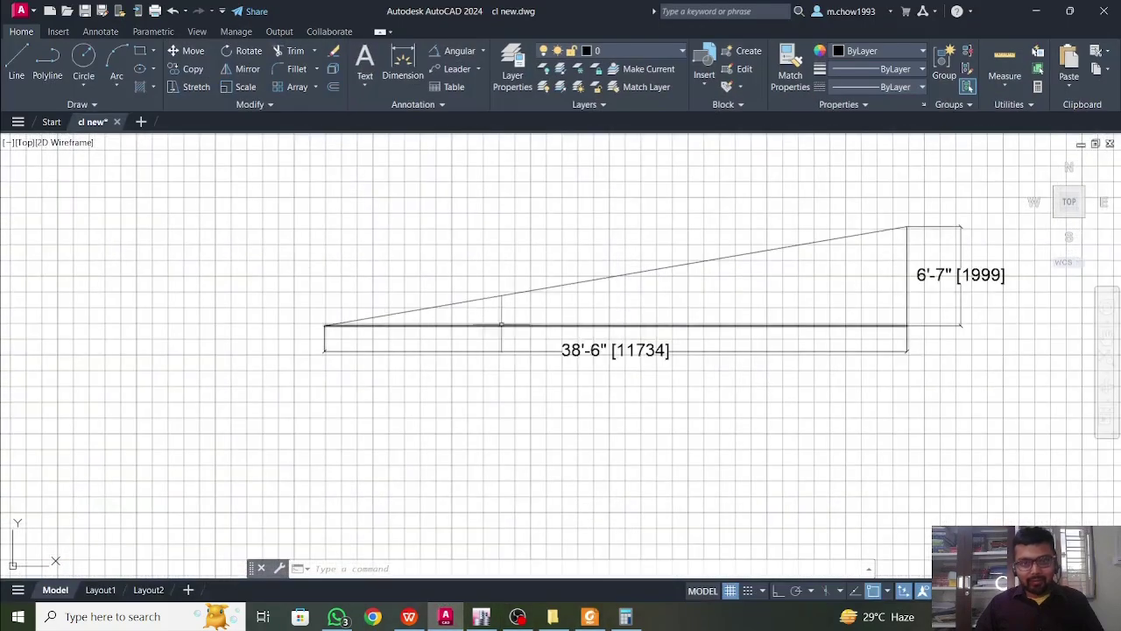
left_click(457, 50)
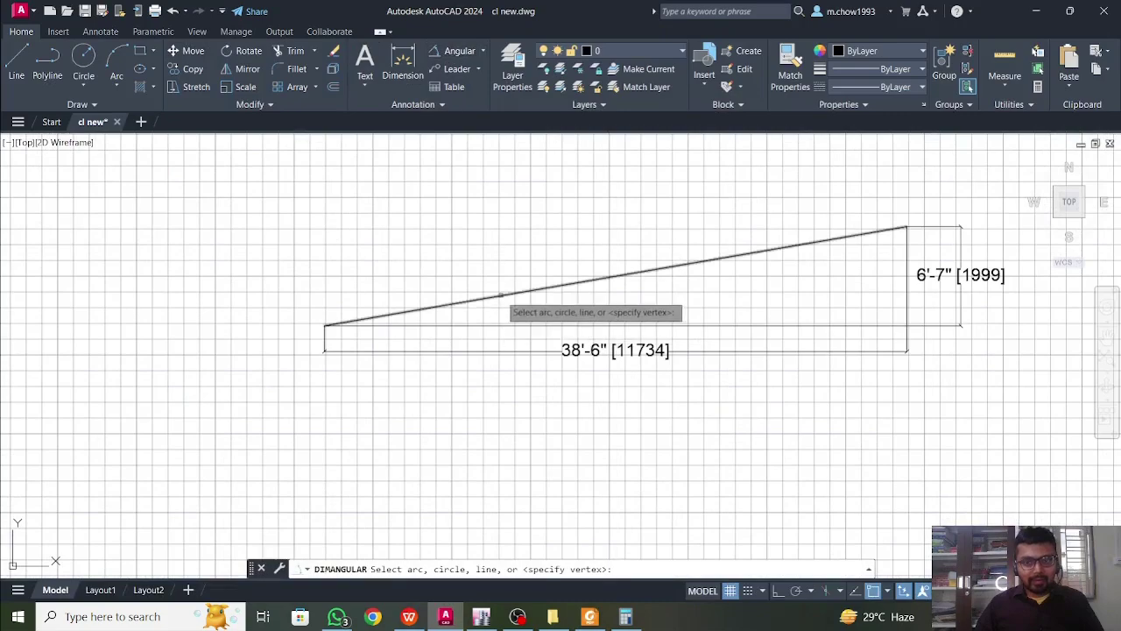
left_click(502, 296)
left_click(508, 325)
left_click(523, 312)
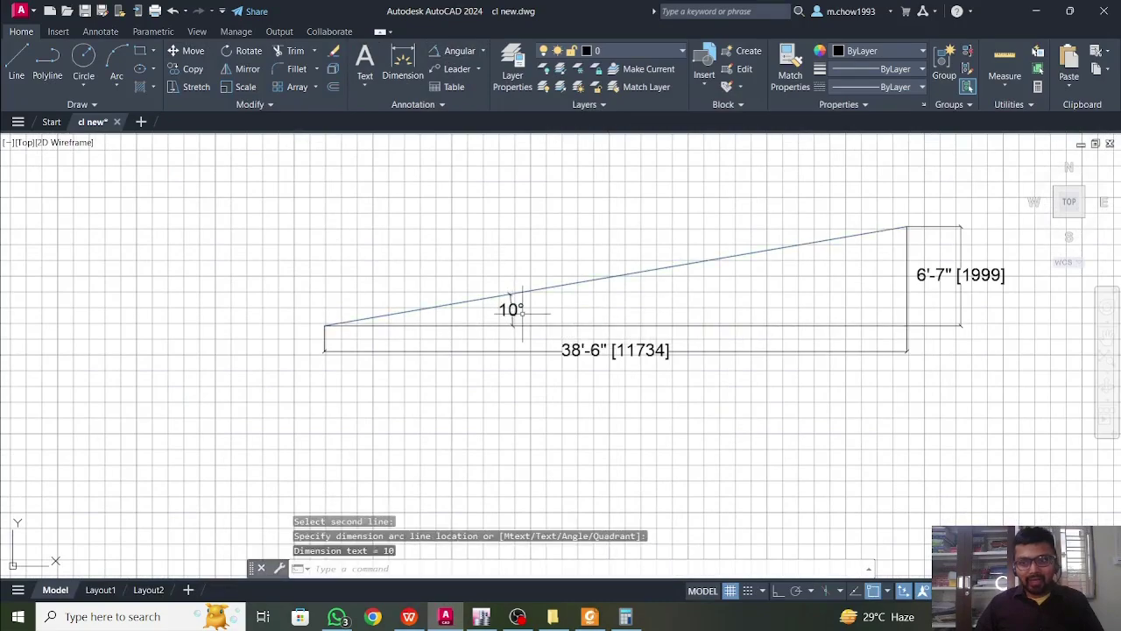
scroll(503, 308, "down", 2)
Step: Return to is.875.2.1987.pdf and examine the Table 2 imposed loads for roofs with slopes up to and above 10 degrees
left_click(1034, 9)
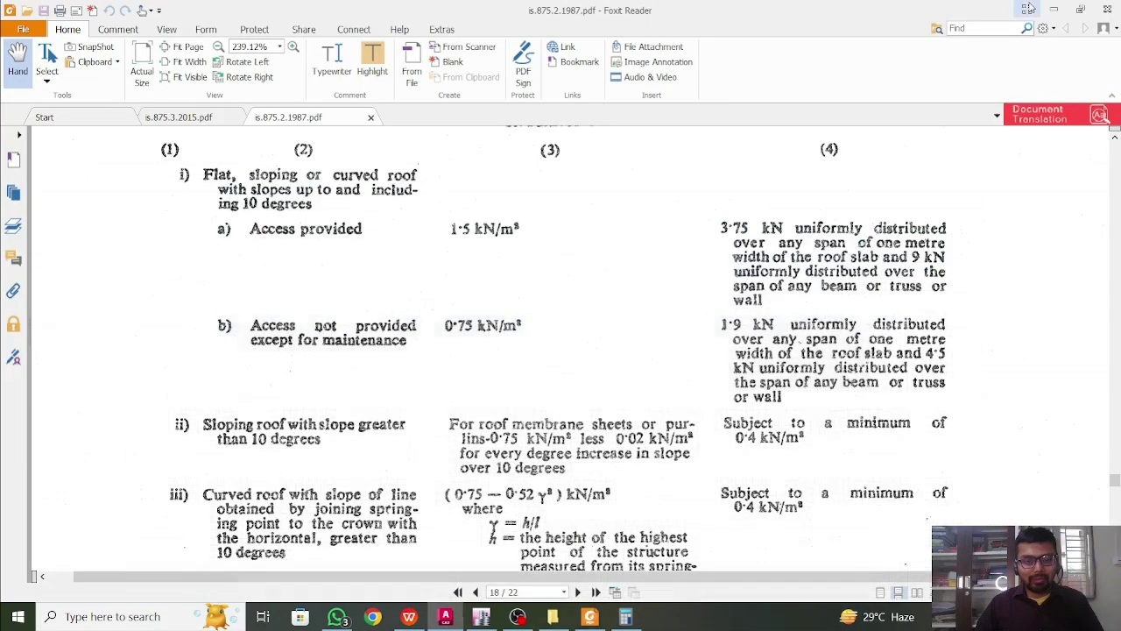
scroll(503, 392, "down", 1)
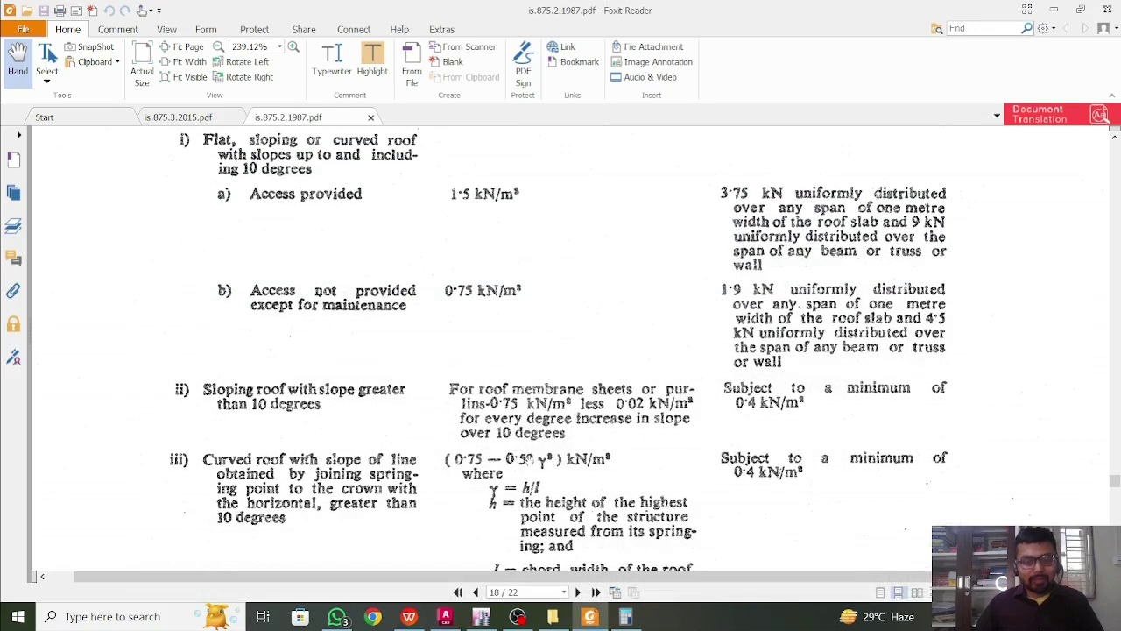
scroll(528, 459, "up", 1)
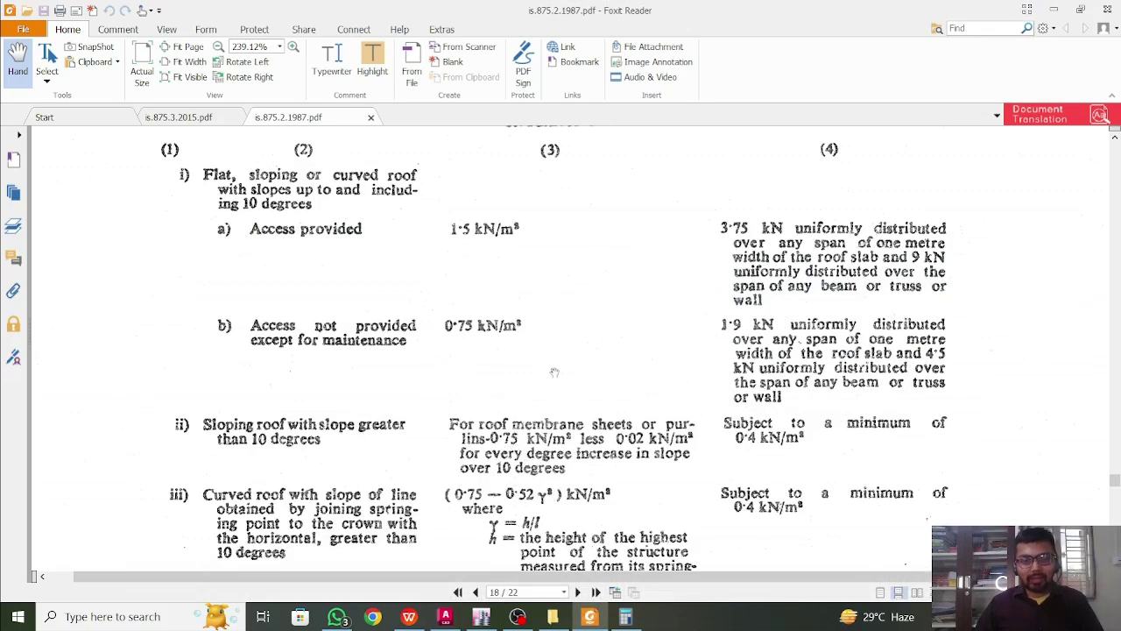
left_click(1054, 13)
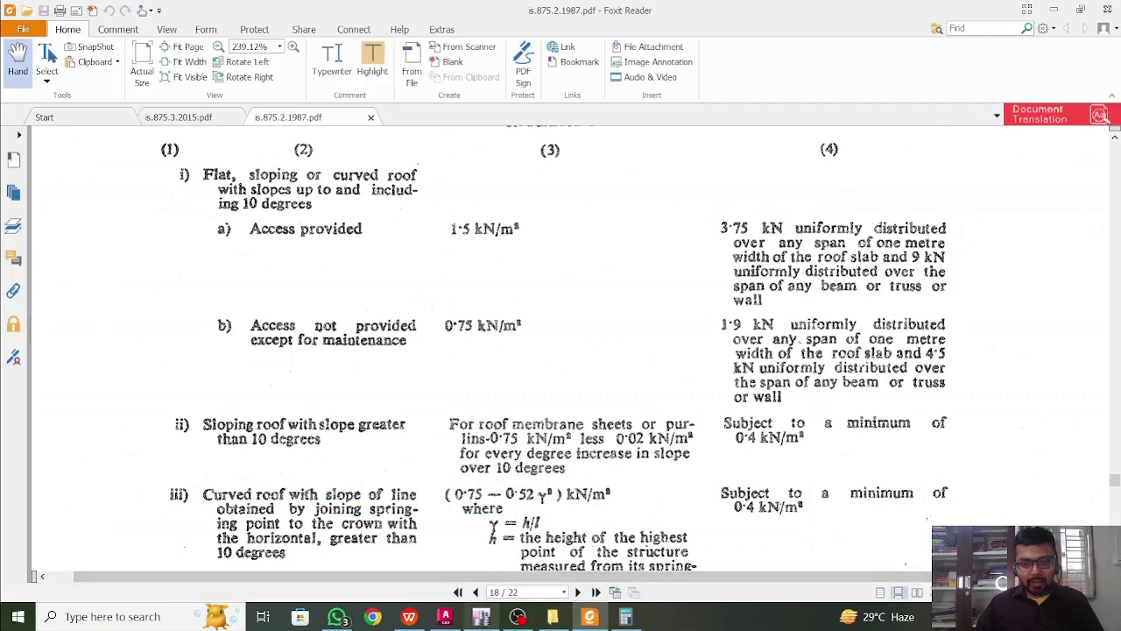
Step: Switch to ETABS and assign a uniform gravity load of 0.35 kN/m² in the Dead pattern to all four roof panels, replacing existing loads
left_click(481, 617)
left_click(842, 376)
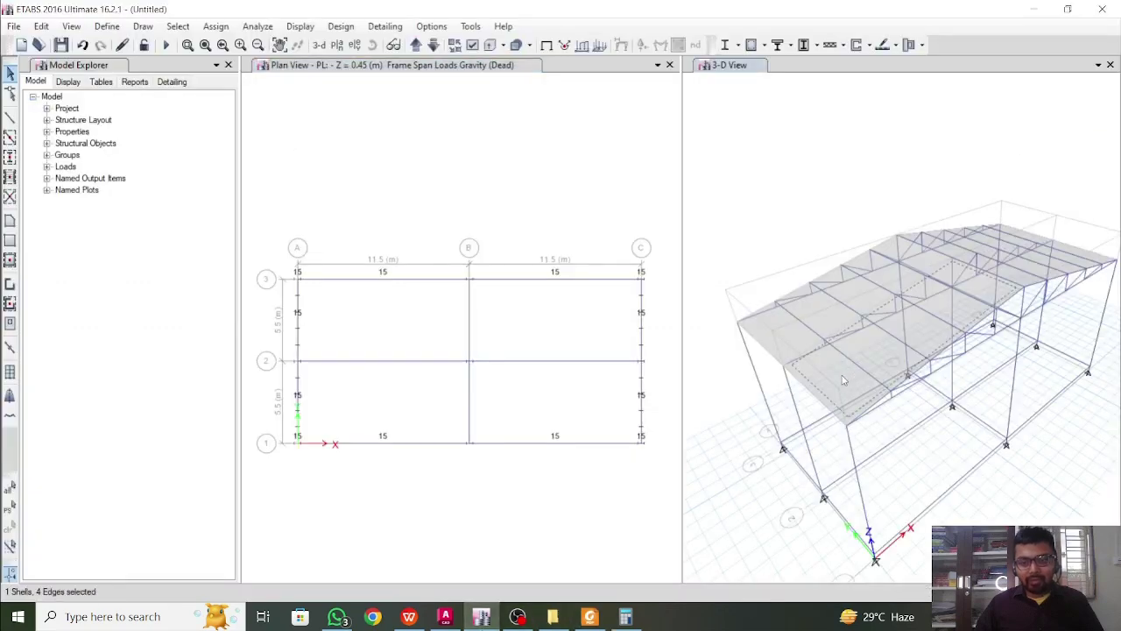
left_click(792, 342)
middle_click_drag(916, 361, 790, 433)
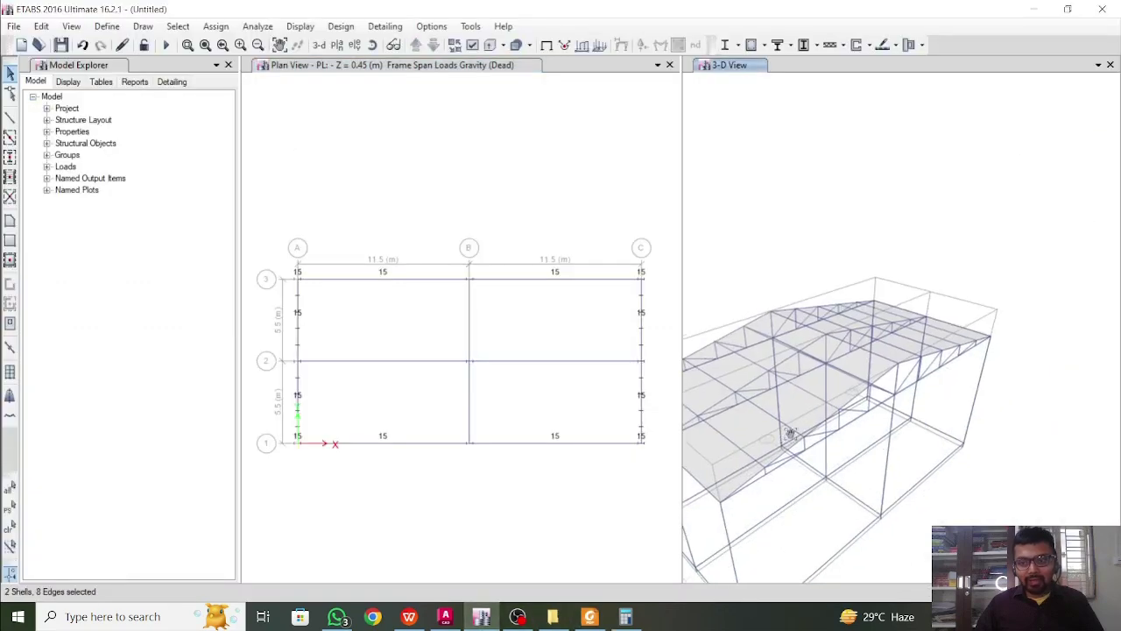
scroll(871, 315, "up", 5)
left_click(853, 320)
scroll(854, 323, "down", 5)
scroll(906, 346, "up", 5)
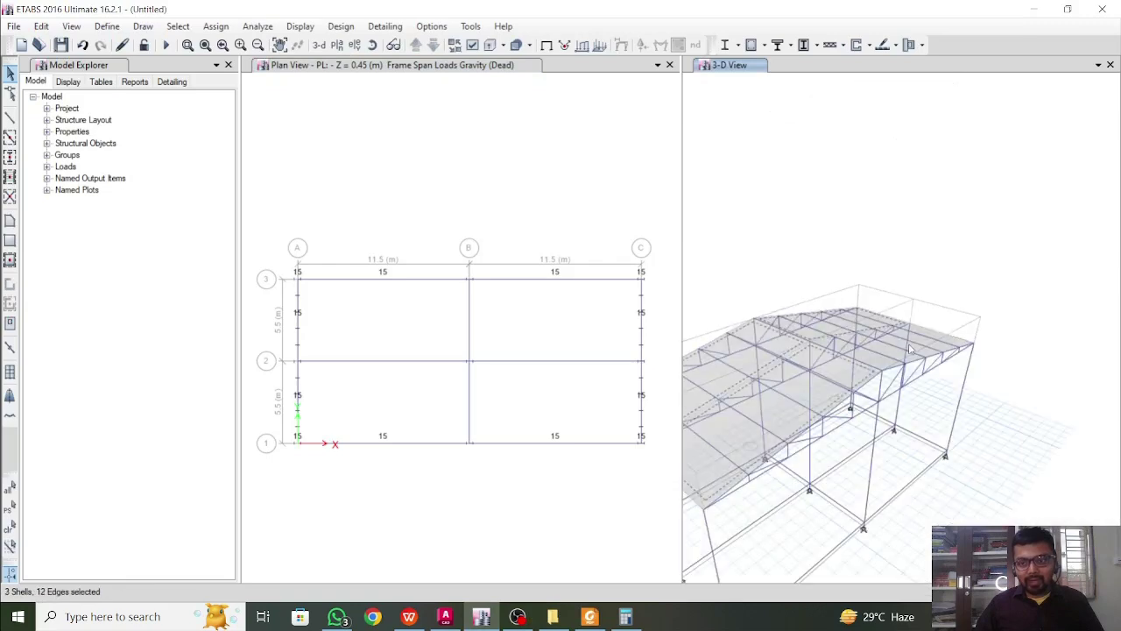
left_click(929, 347)
scroll(936, 351, "down", 5)
middle_click_drag(839, 383, 880, 349)
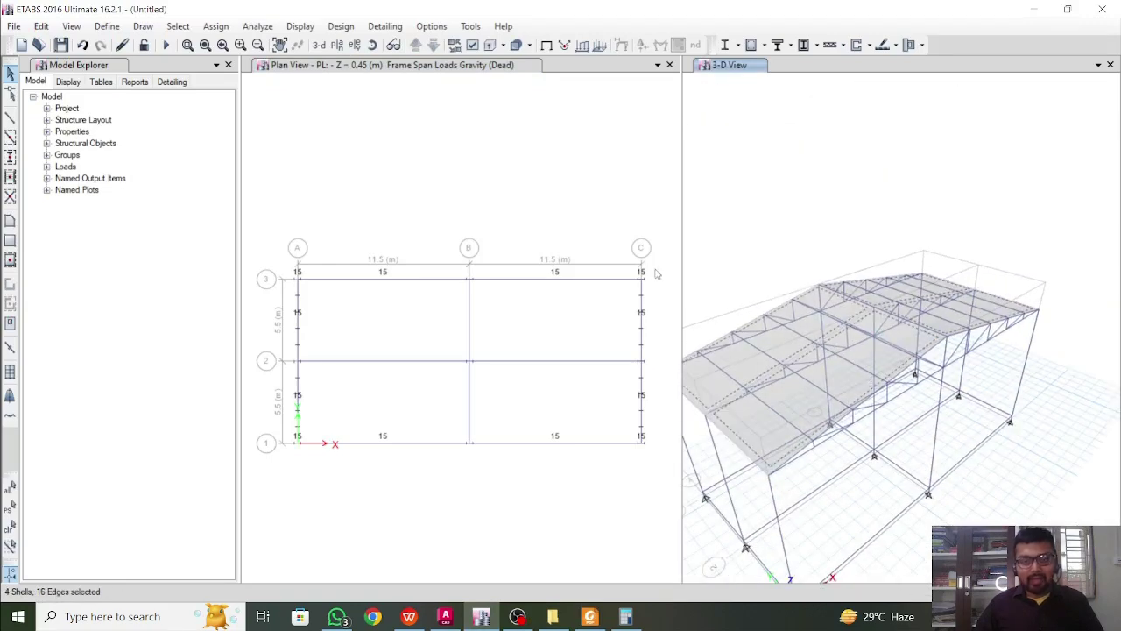
middle_click_drag(797, 296, 816, 252)
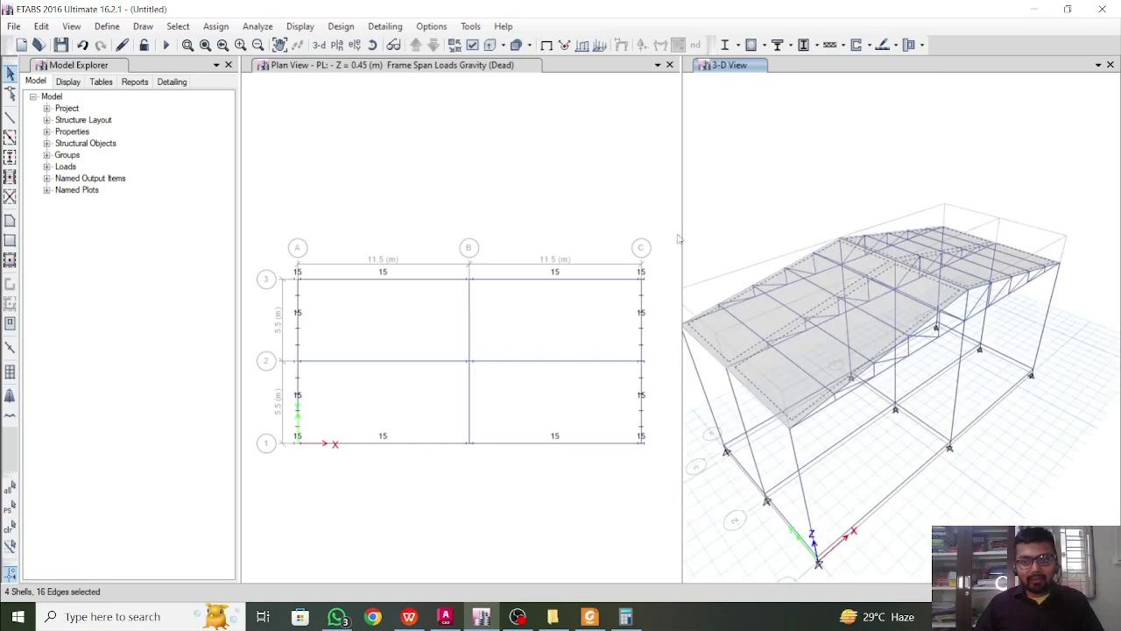
left_click(213, 29)
mouse_move(280, 184)
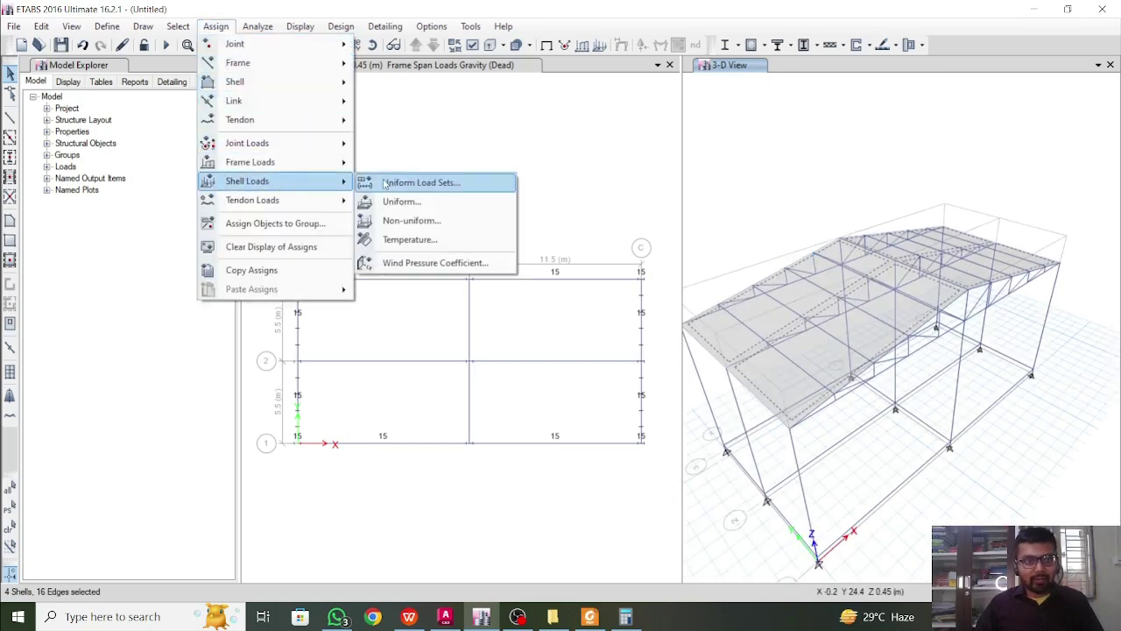
left_click(390, 200)
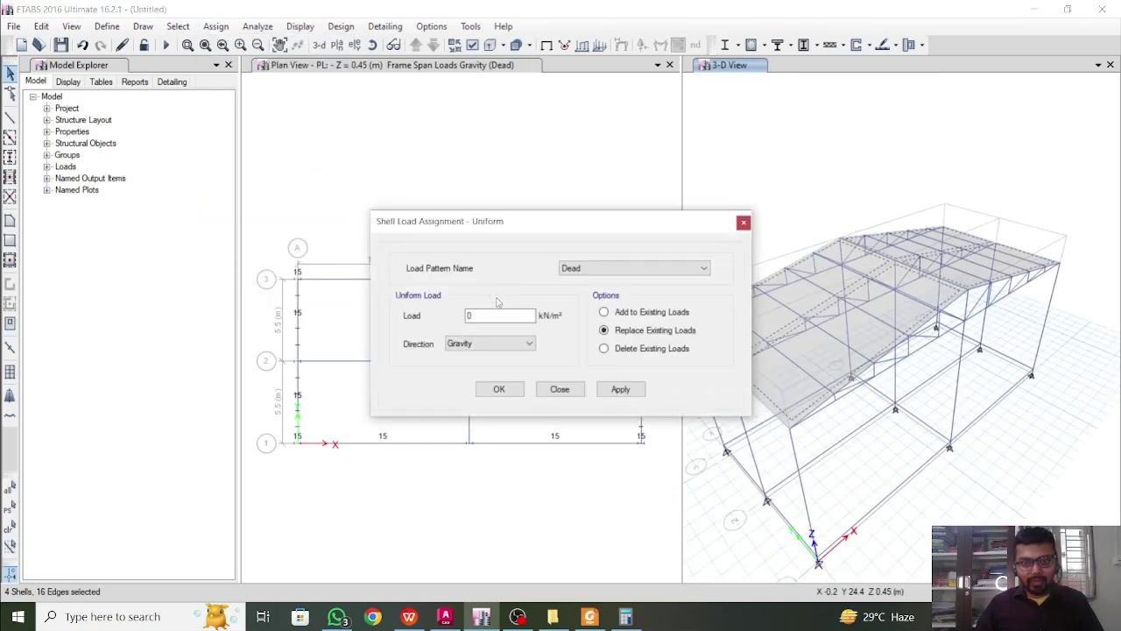
double_click(500, 315)
type("0.35")
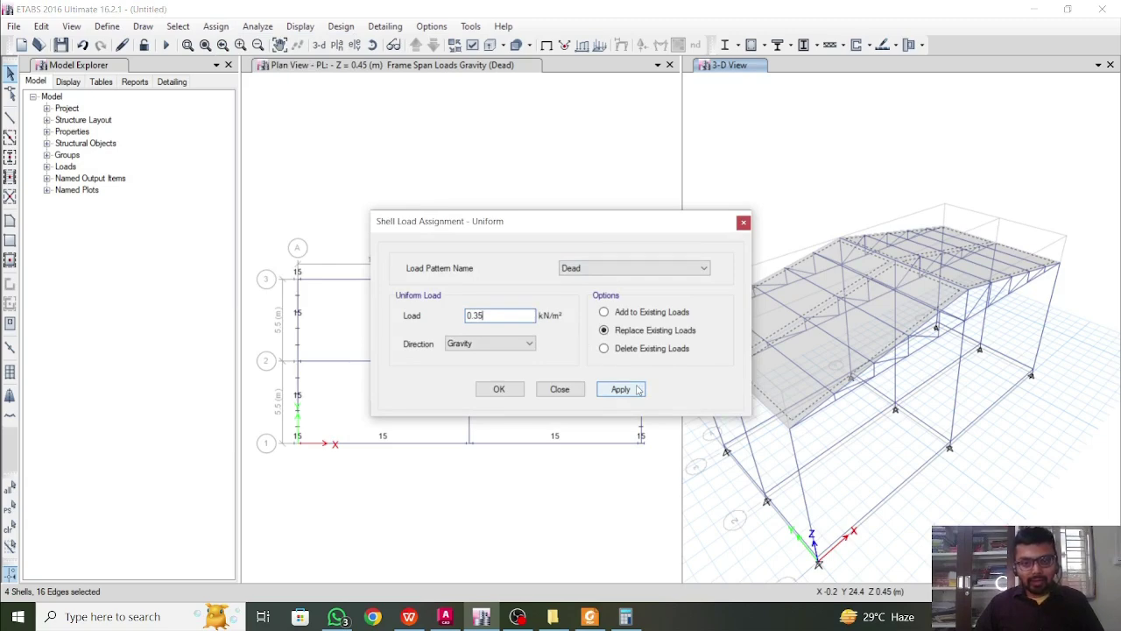
left_click(649, 313)
left_click(648, 330)
left_click(621, 390)
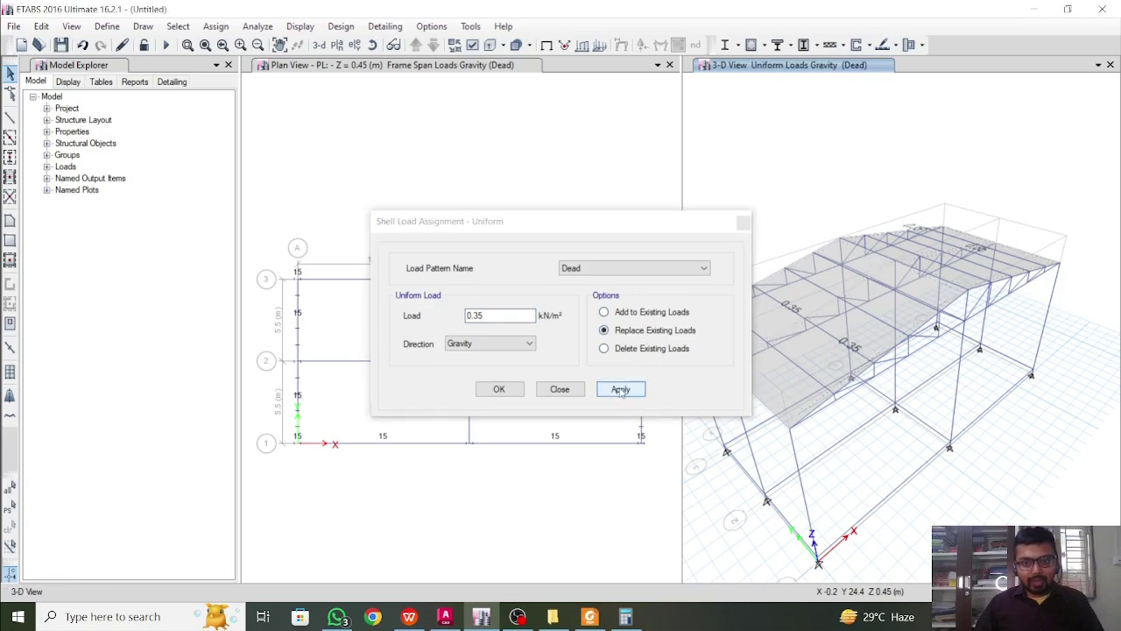
Step: Reselect the four roof panels and assign them a uniform gravity load of 0.75 kN/m² in the Live pattern, replacing existing loads
left_click(650, 269)
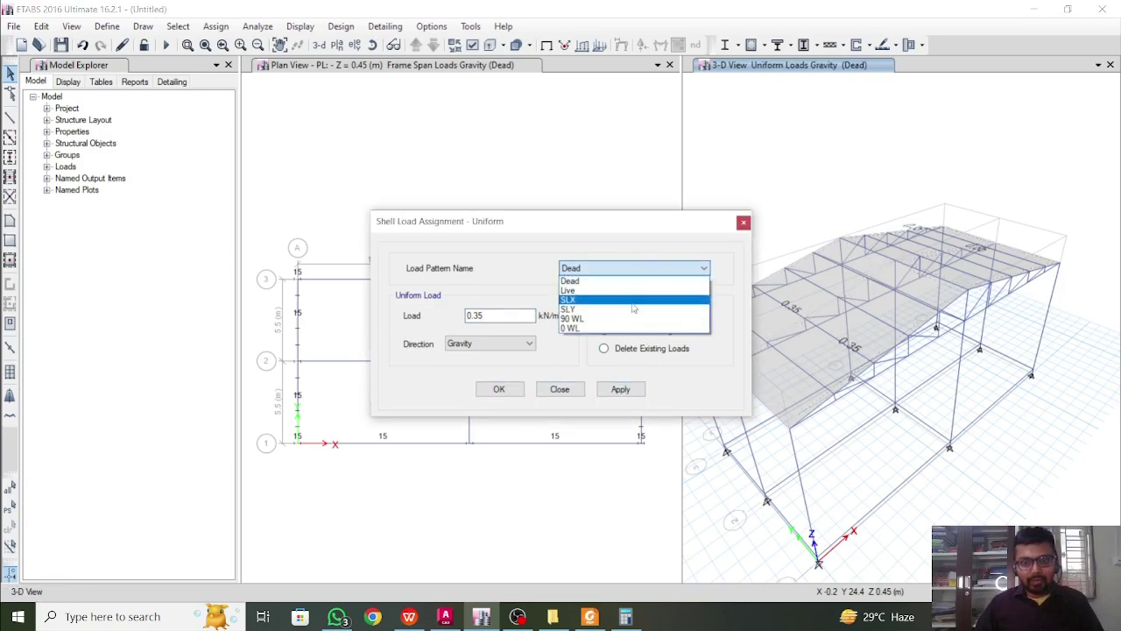
left_click(643, 290)
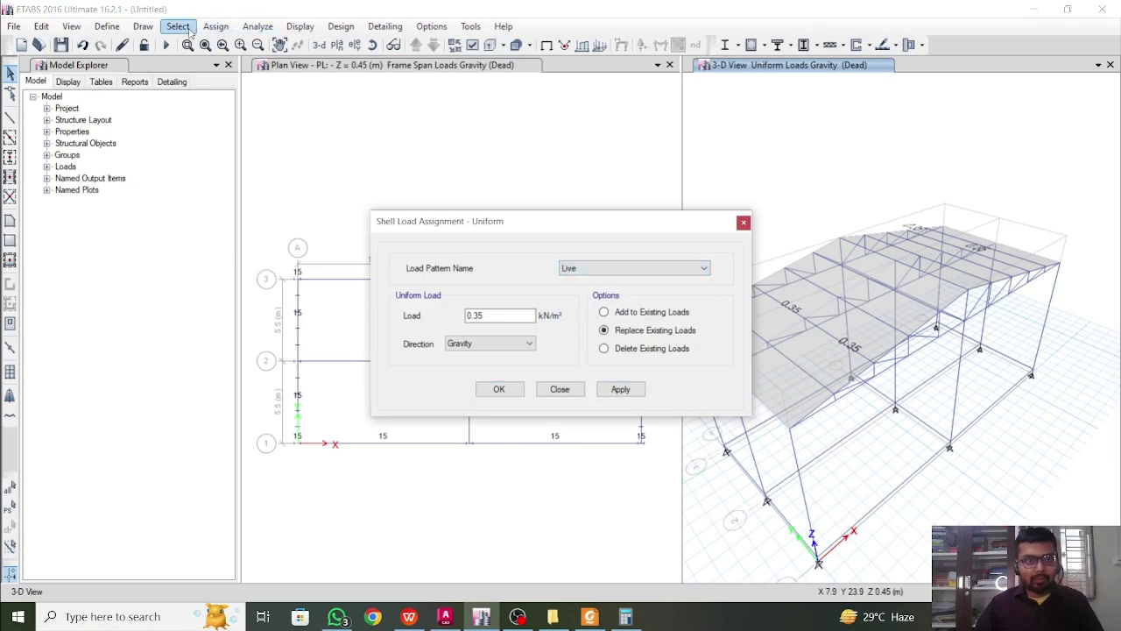
left_click(178, 26)
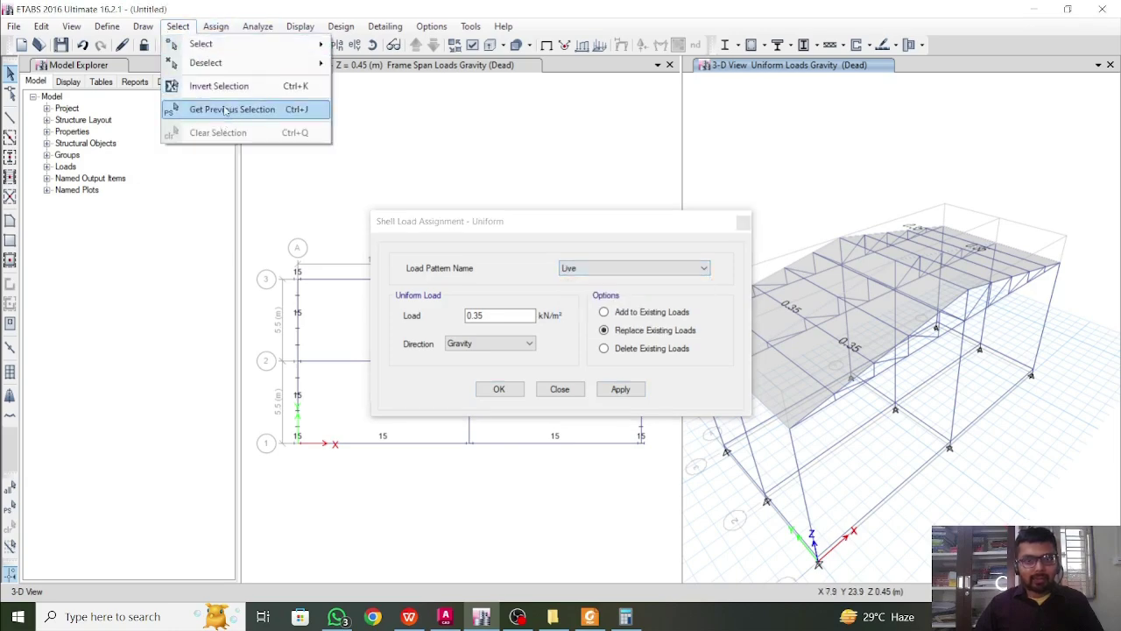
left_click(226, 109)
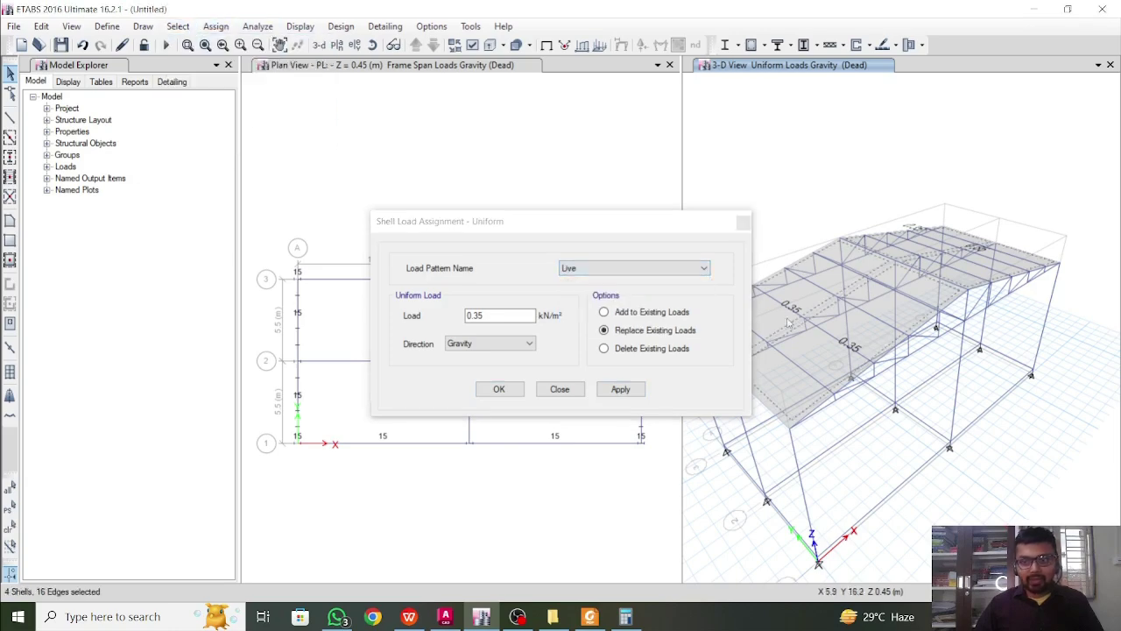
double_click(502, 315)
type("0.")
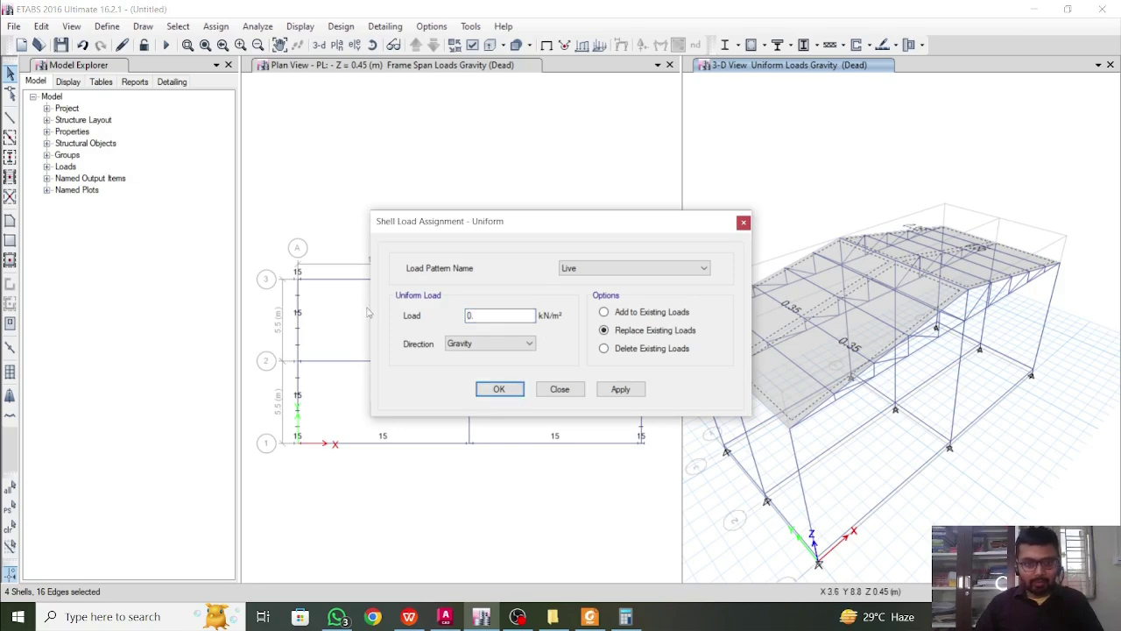
type("75")
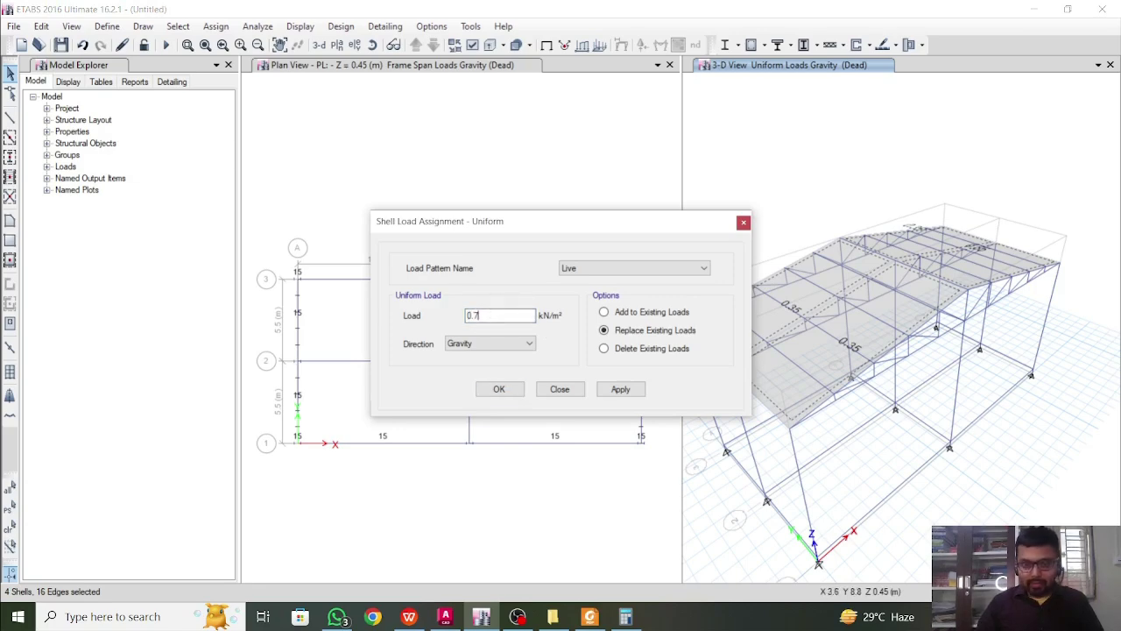
left_click(627, 391)
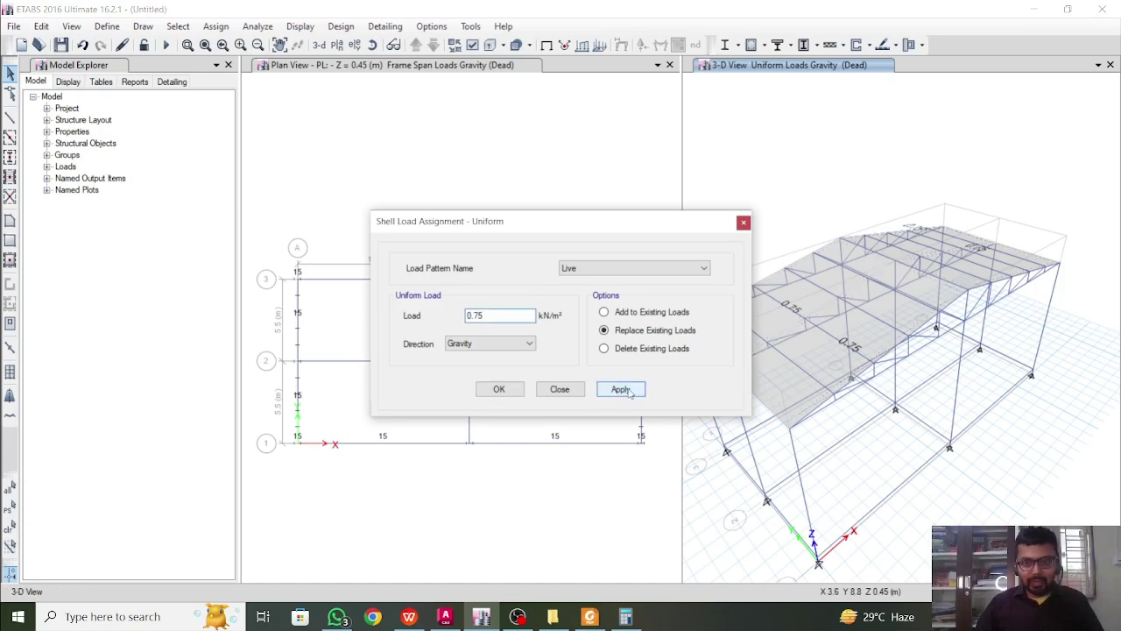
left_click(499, 391)
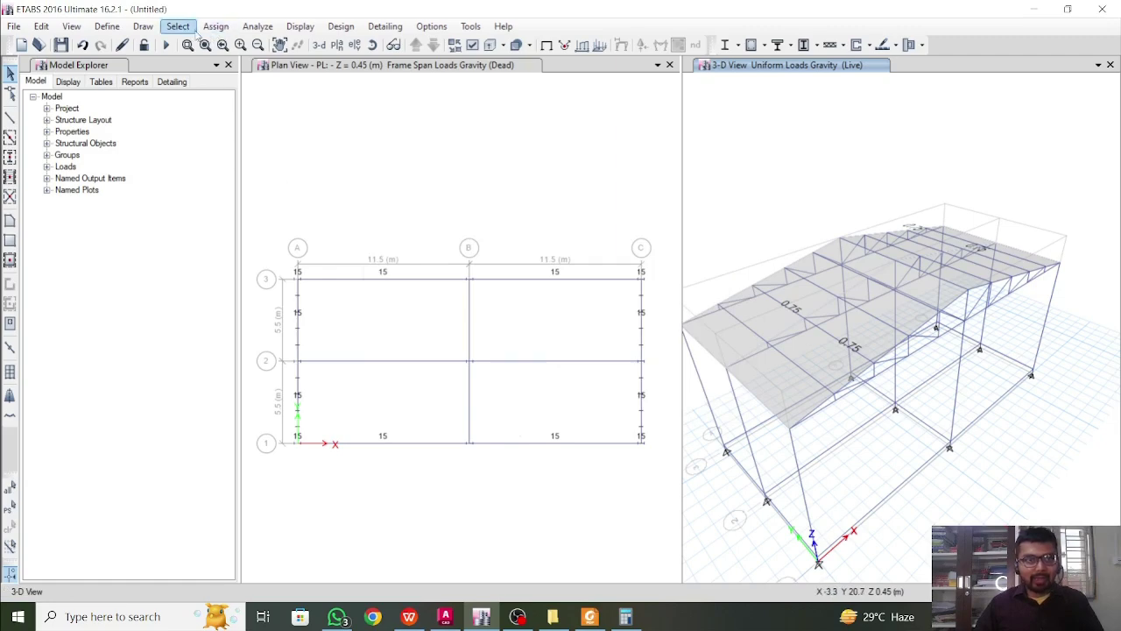
Step: Reselect the four roof panels and open the shell wind pressure coefficient assignment with the 0 WL load pattern chosen
left_click(177, 26)
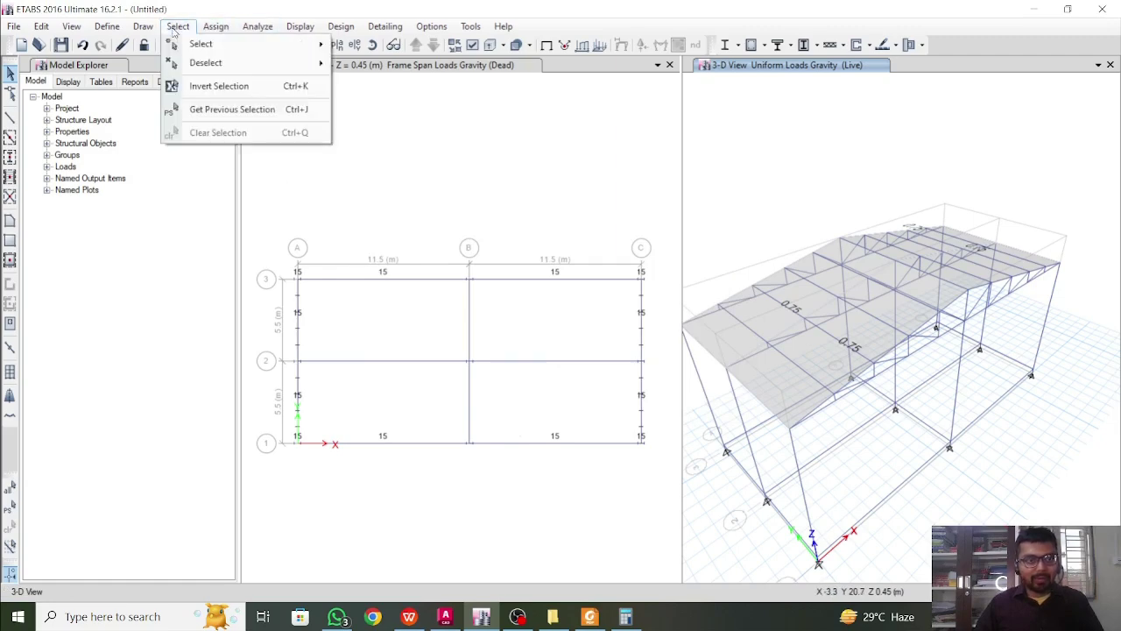
mouse_move(199, 48)
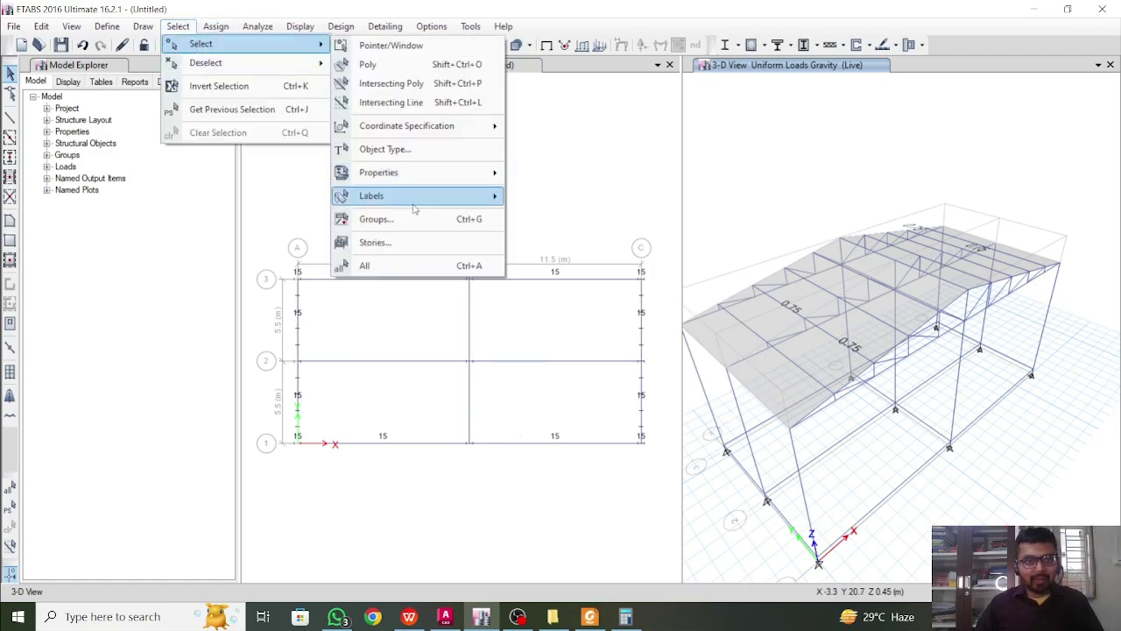
left_click(268, 114)
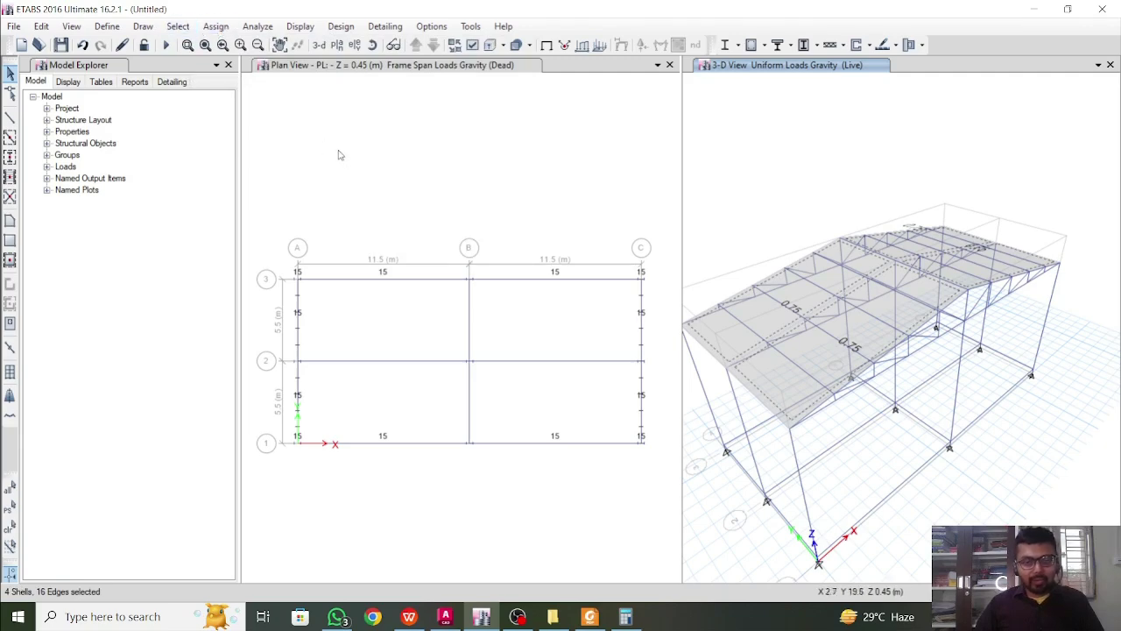
left_click(215, 26)
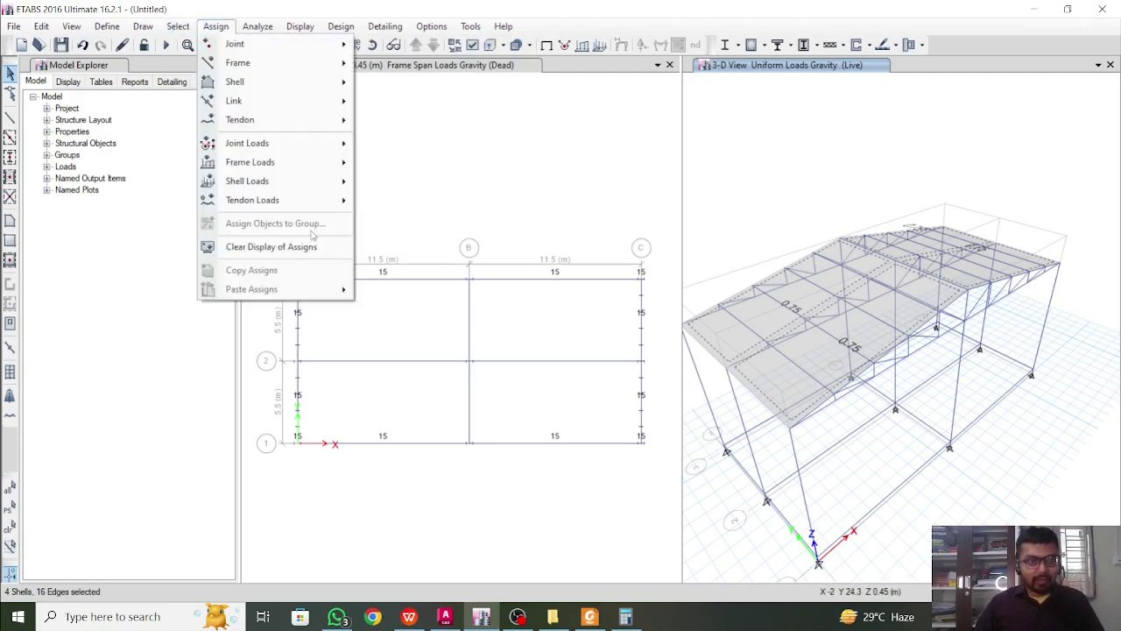
mouse_move(304, 182)
left_click(412, 265)
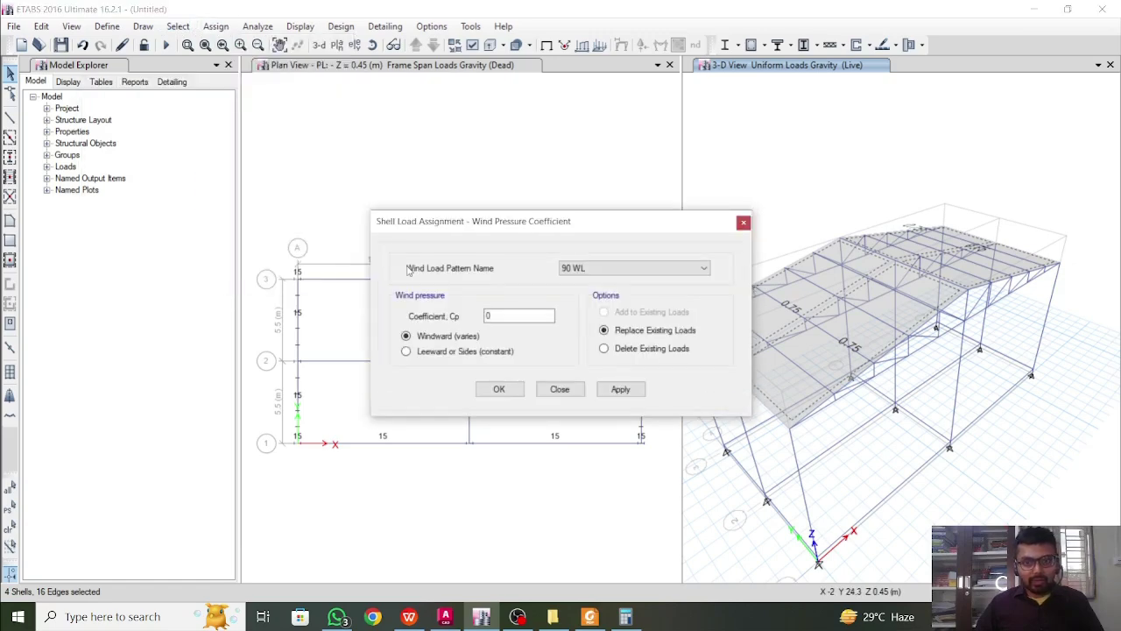
left_click_drag(632, 226, 483, 192)
left_click(477, 233)
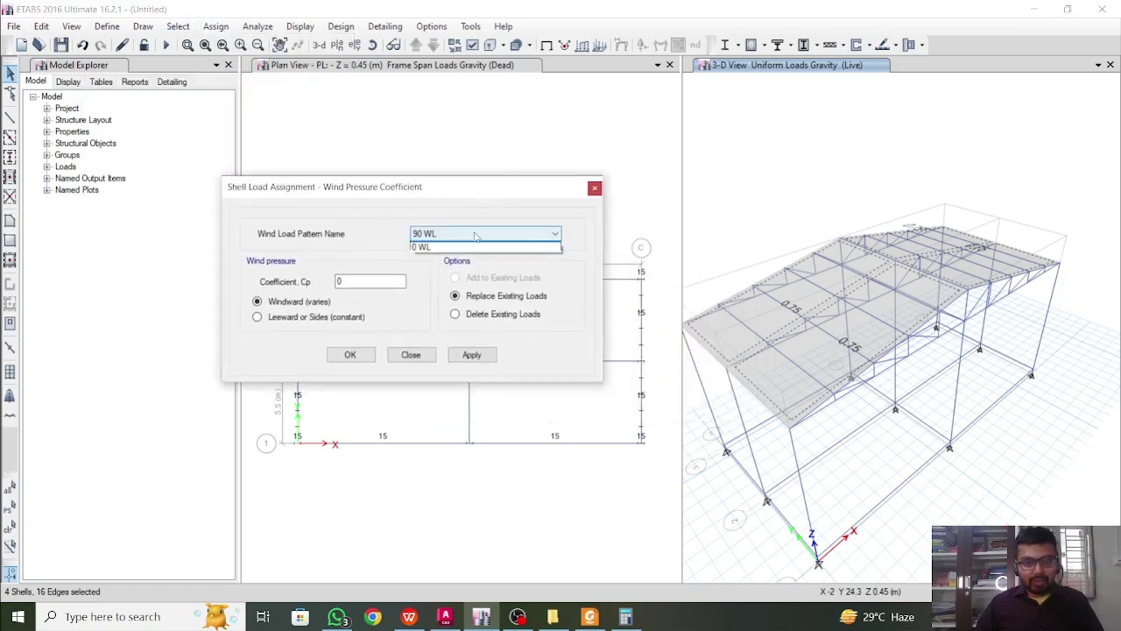
left_click(477, 254)
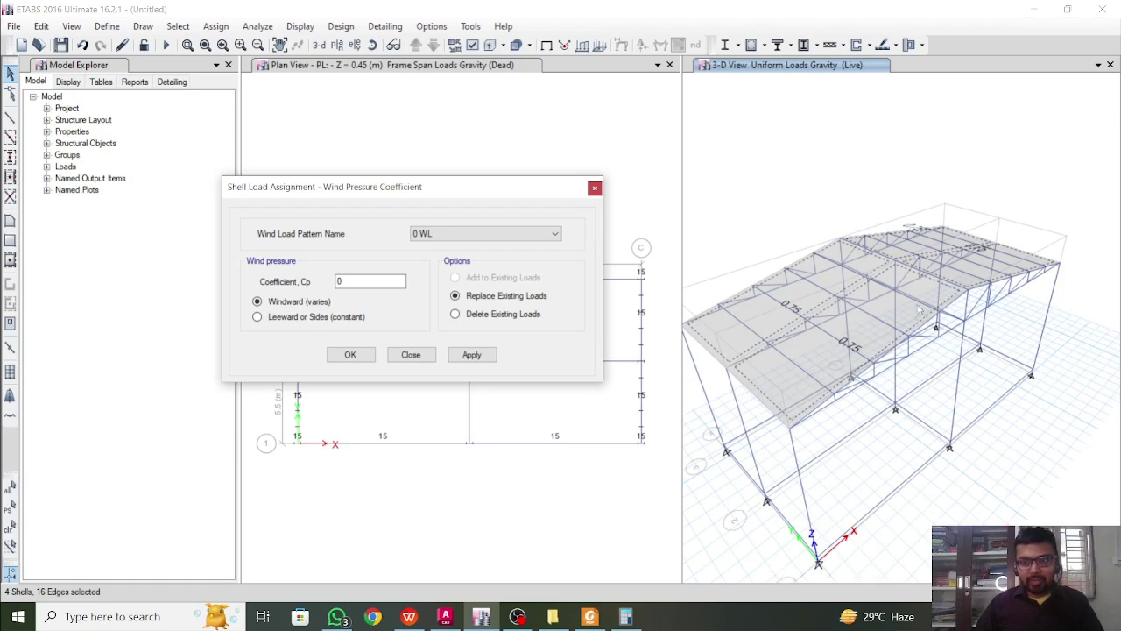
Step: Deselect the two roof panels between grids B and C, keeping only the A–B slope panels selected for the coefficient
left_click(972, 272)
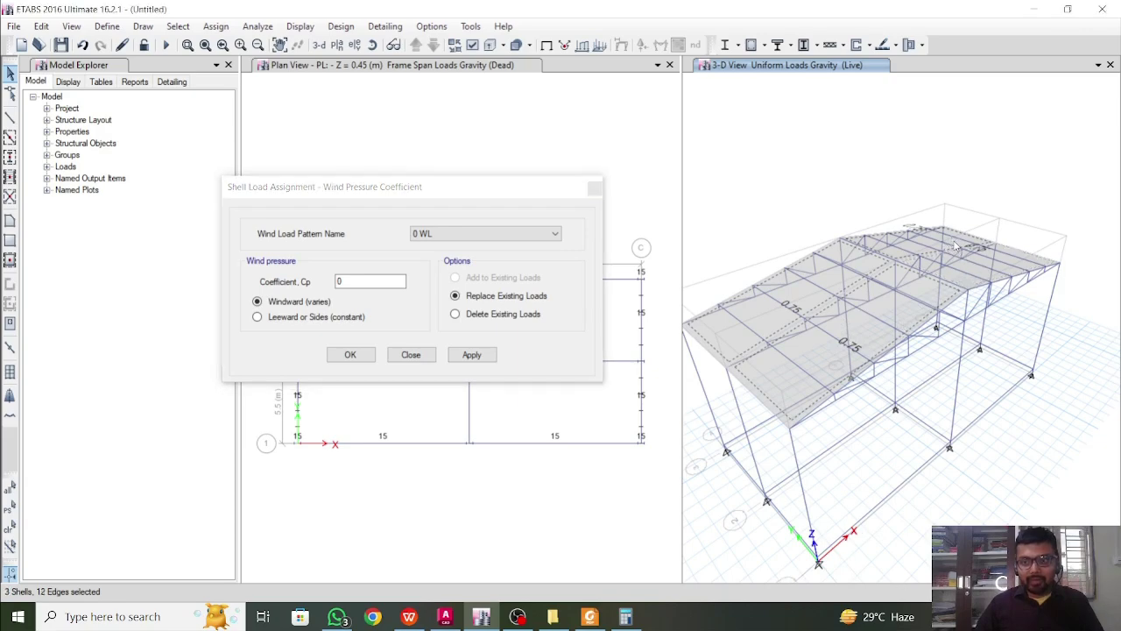
left_click(957, 248)
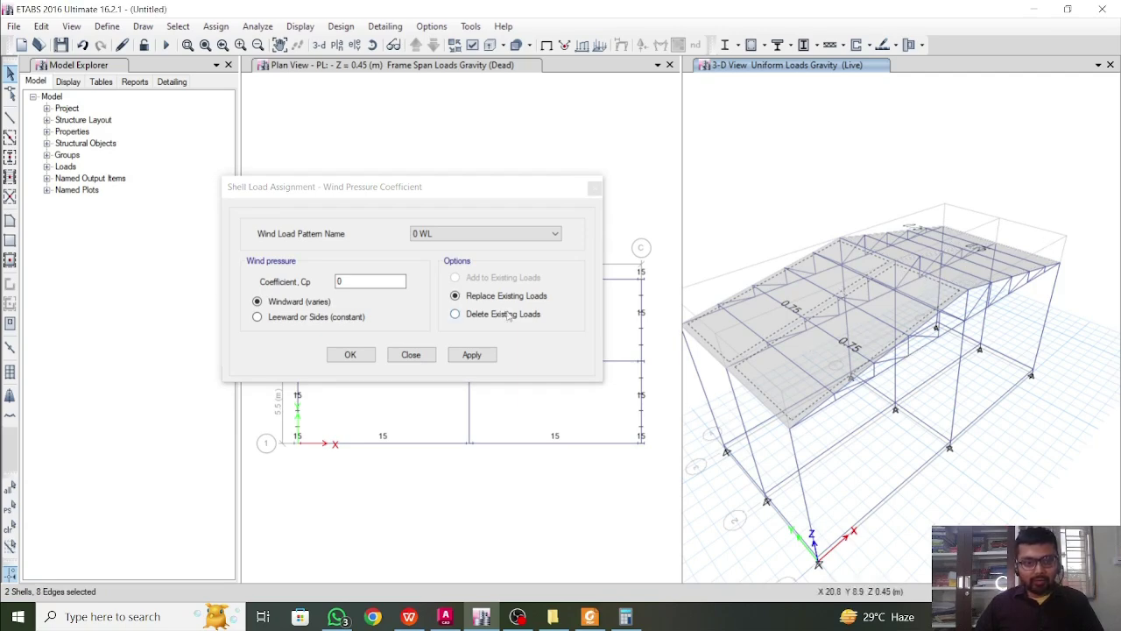
left_click(364, 283)
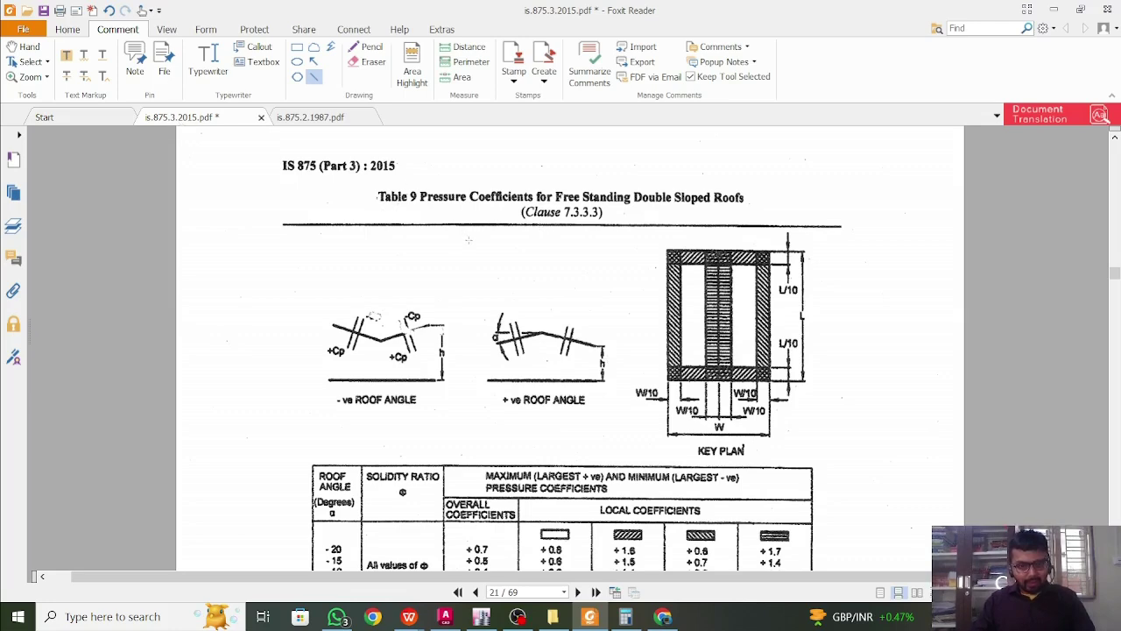
Step: Switch to is.875.3.2015.pdf and examine the +10 degree row of Table 9 for double sloped roof pressure coefficients
scroll(469, 242, "down", 3)
scroll(471, 243, "up", 5)
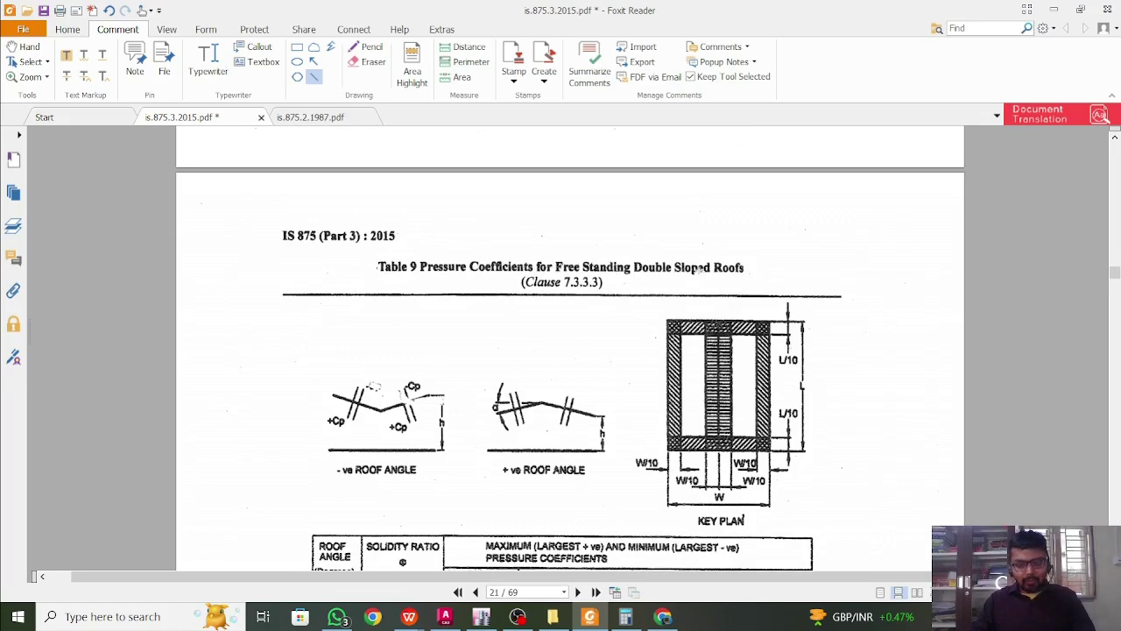
scroll(699, 268, "up", 20)
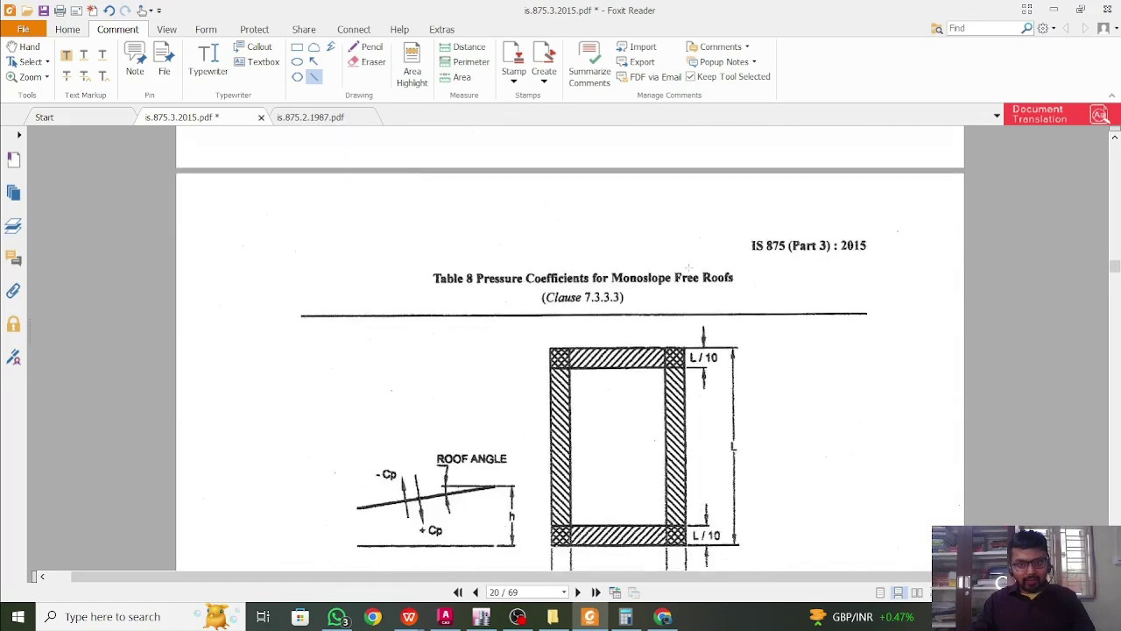
scroll(689, 267, "down", 20)
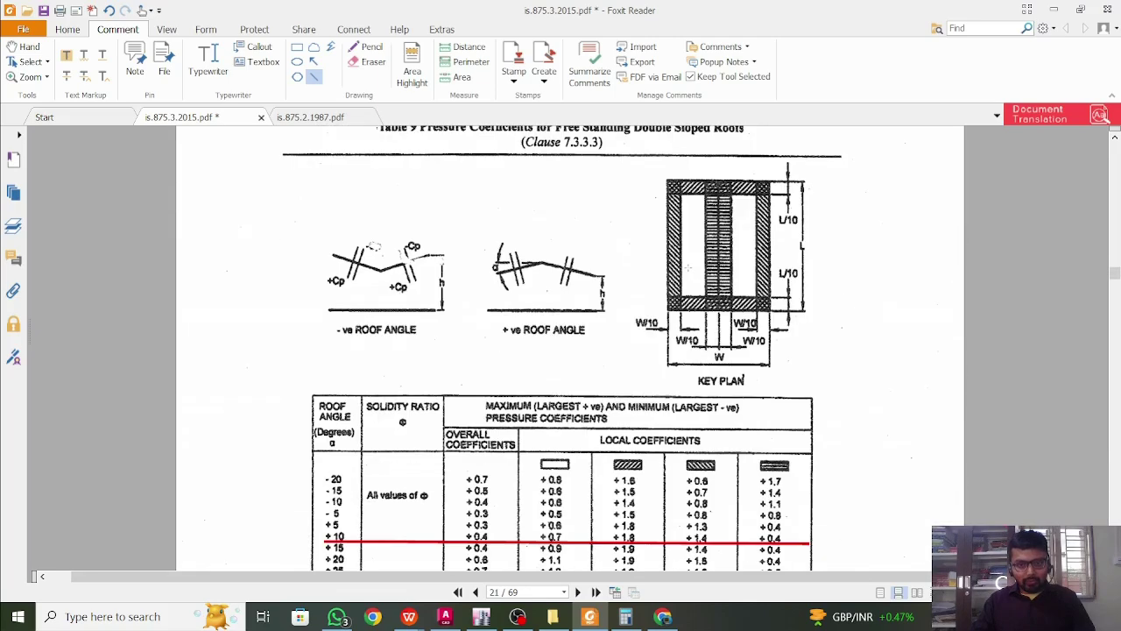
scroll(686, 268, "down", 3)
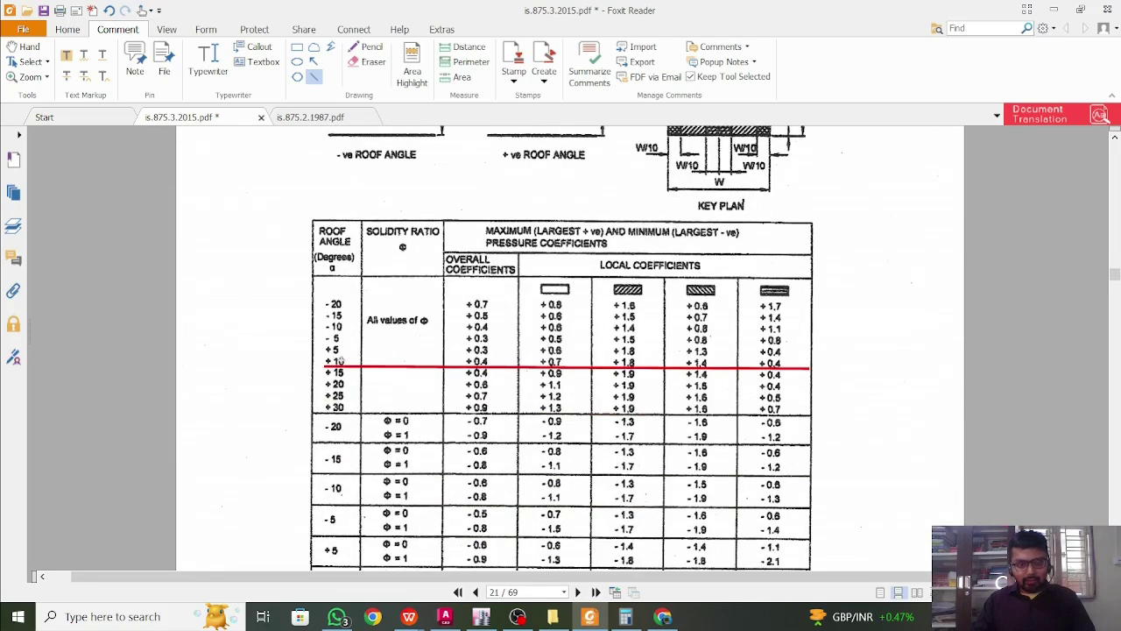
scroll(341, 360, "up", 1)
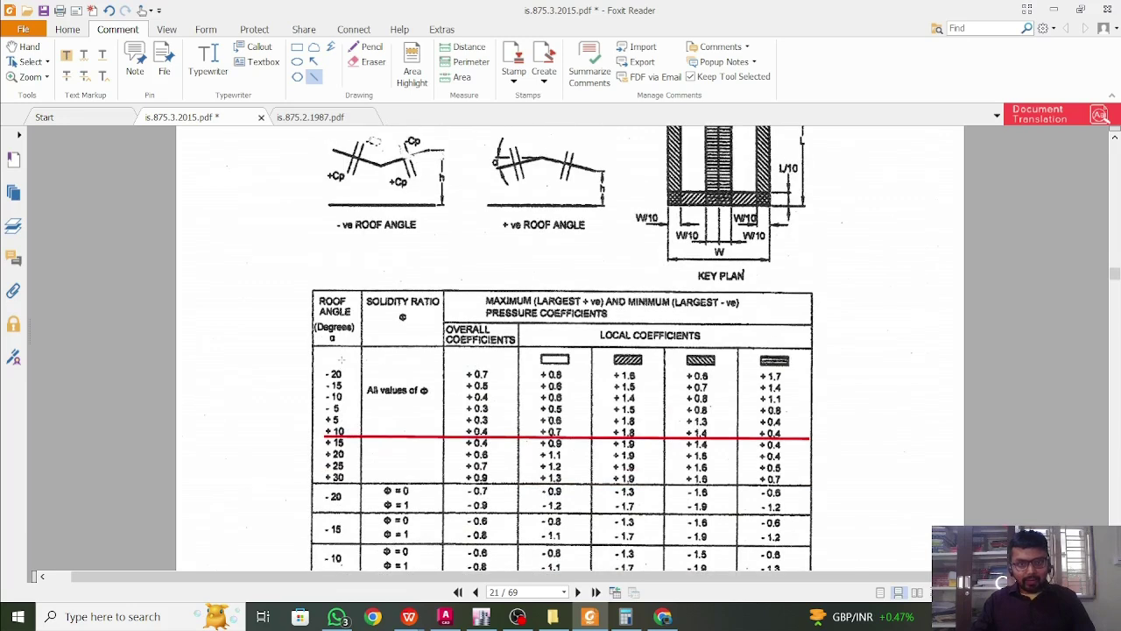
scroll(341, 360, "down", 1)
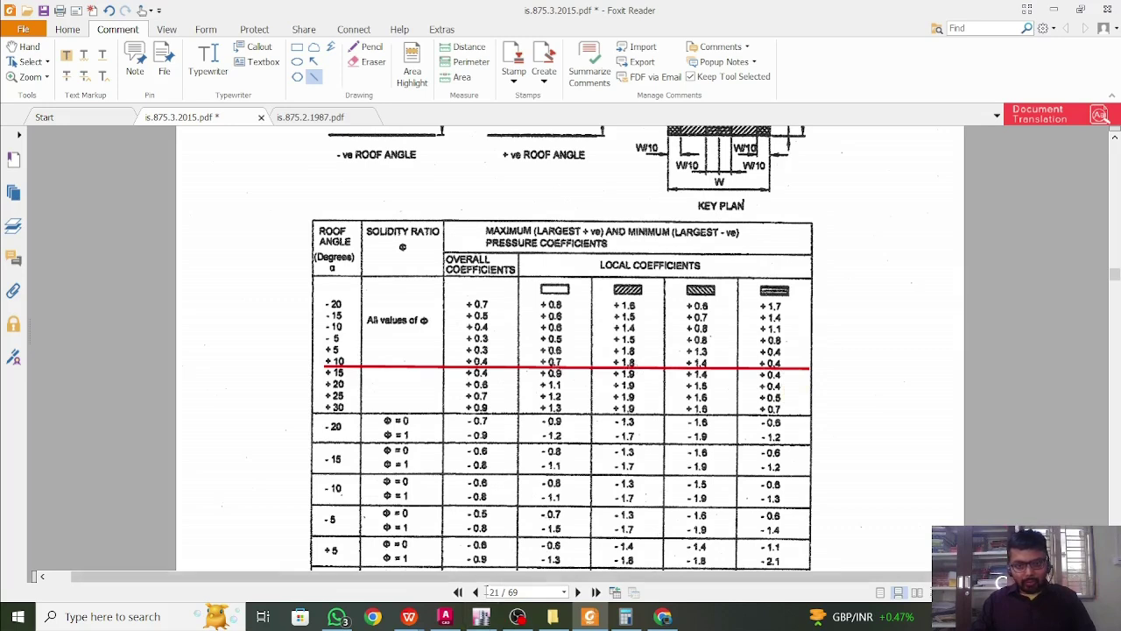
Step: Return to ETABS and assign a windward coefficient Cp of 0.7 in pattern 0 WL to the two A–B roof panels, replacing existing loads
left_click(481, 617)
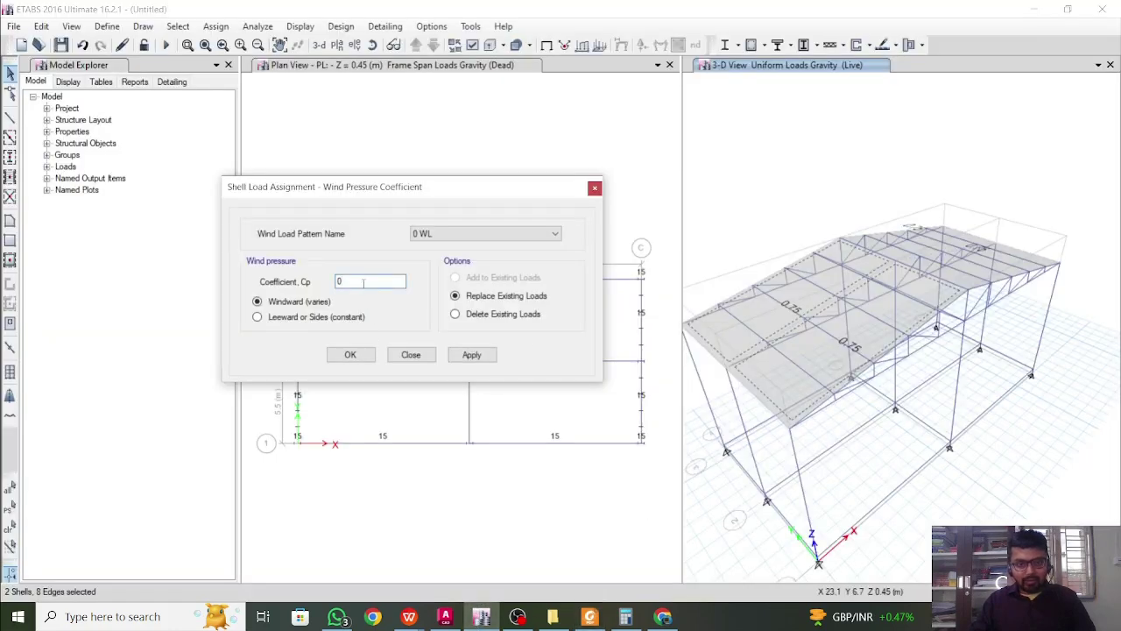
type(".7")
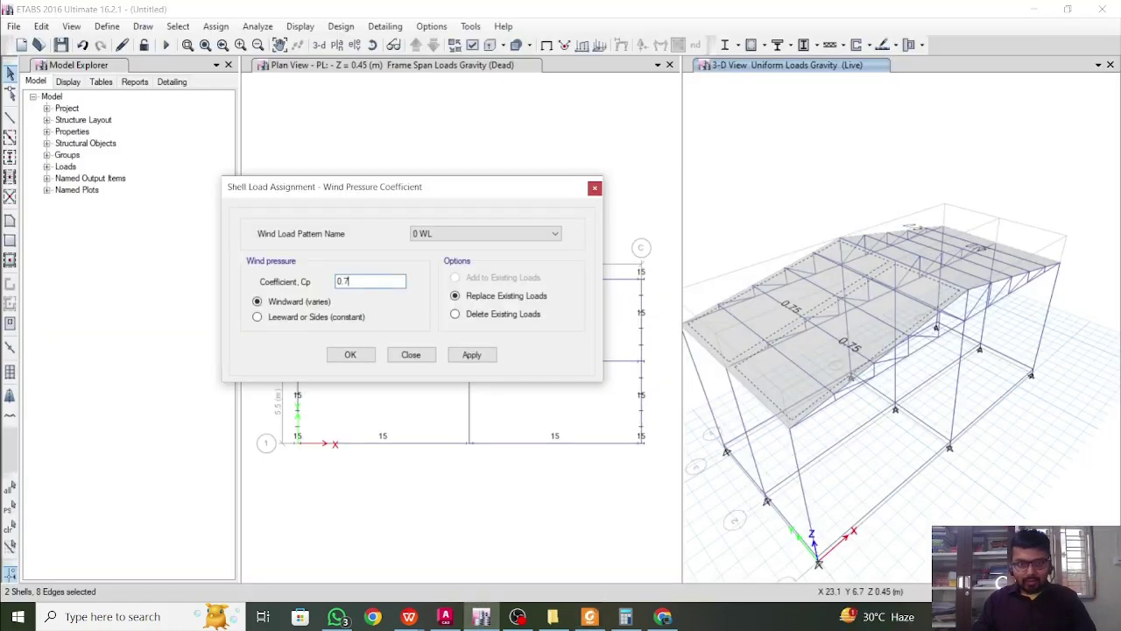
left_click(472, 355)
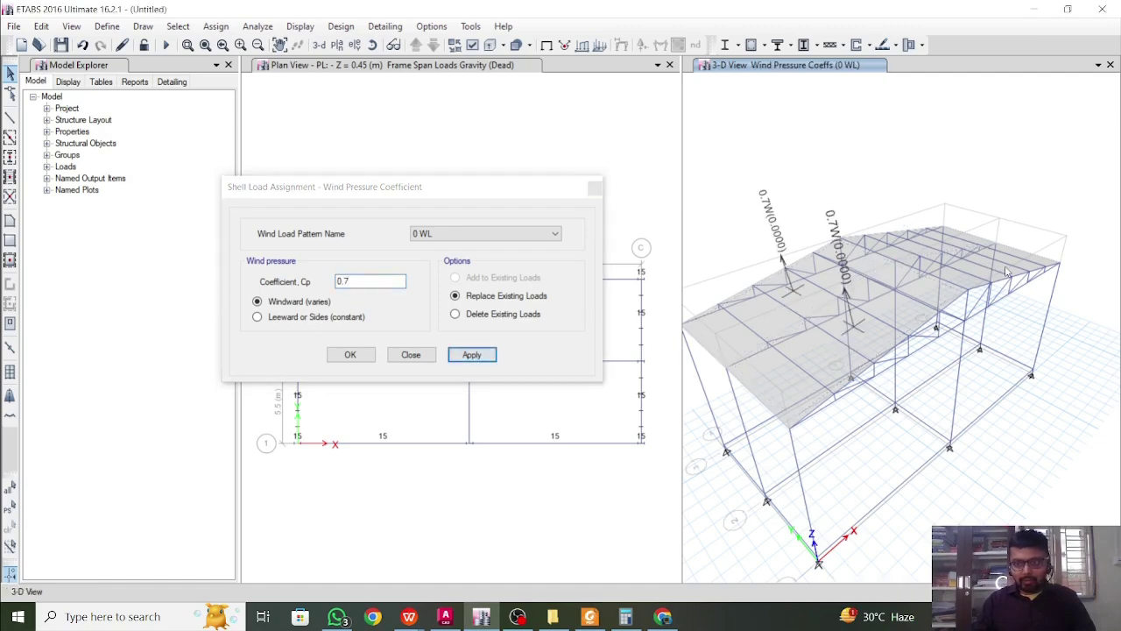
Step: Select the two roof panels between grids B and C, recheck Table 9, and assign them a windward Cp of 1.8 in pattern 0 WL
scroll(1003, 280, "up", 4)
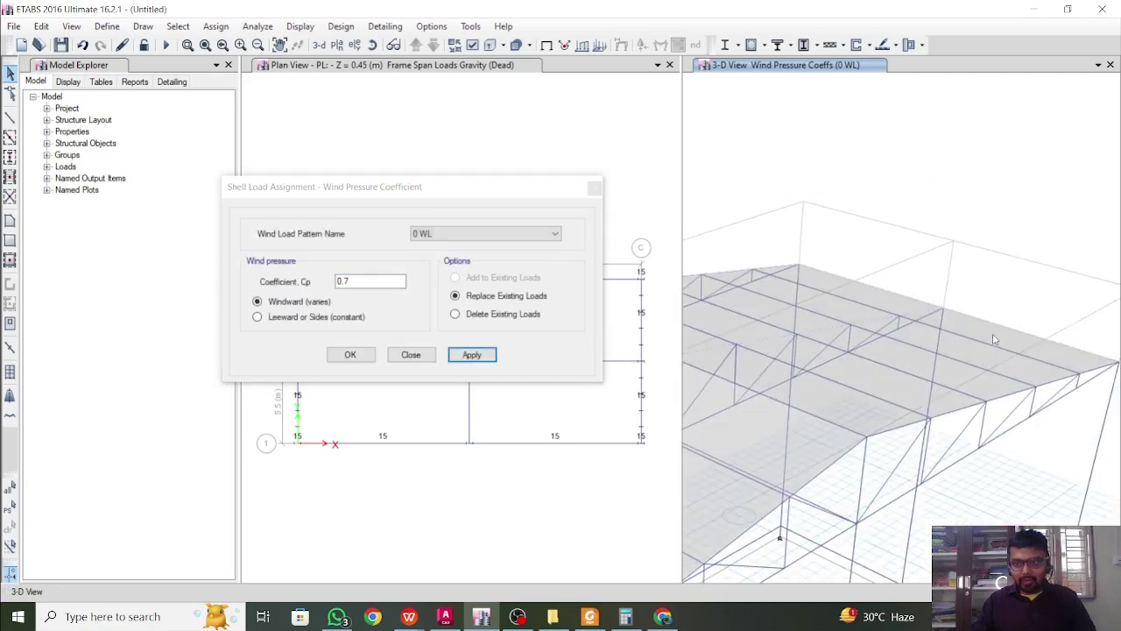
scroll(891, 298, "down", 5)
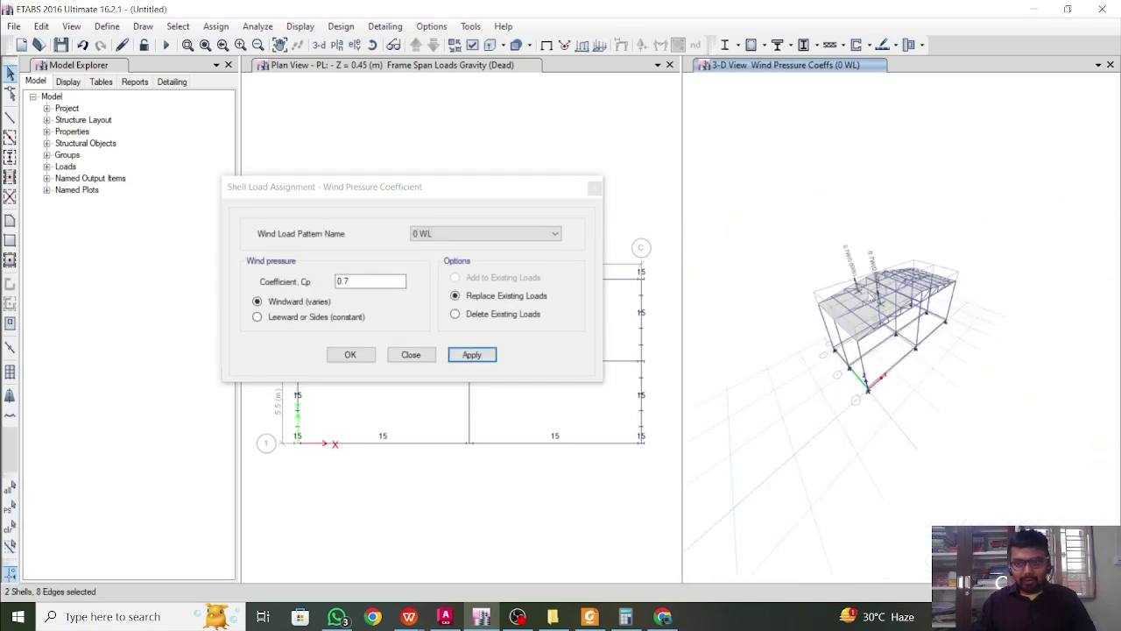
scroll(876, 298, "up", 5)
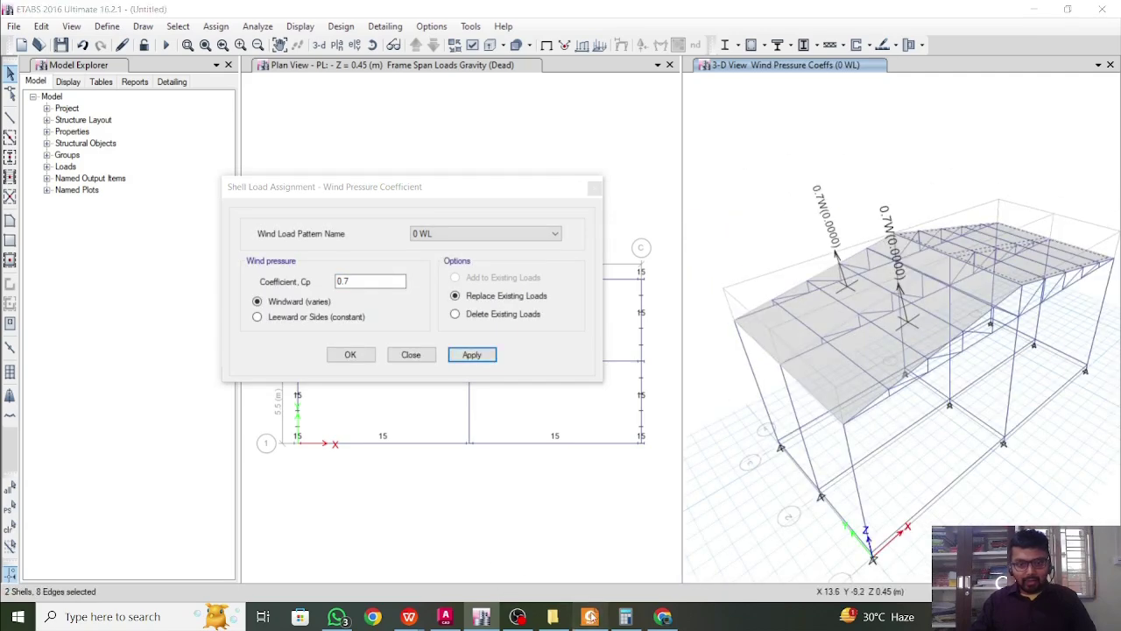
left_click(590, 617)
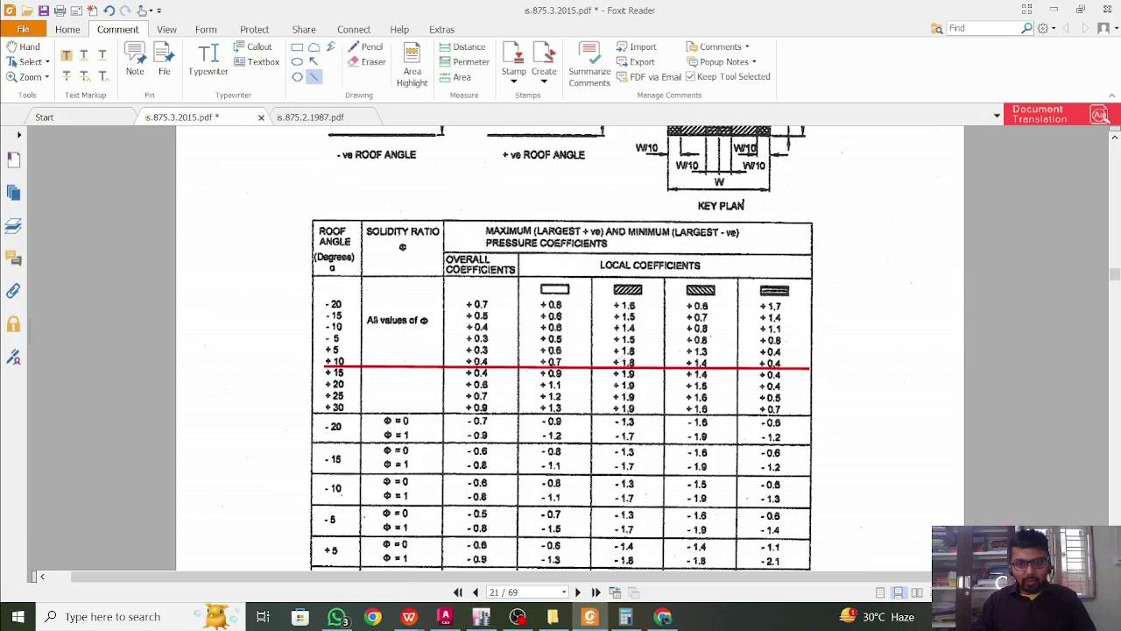
left_click(481, 617)
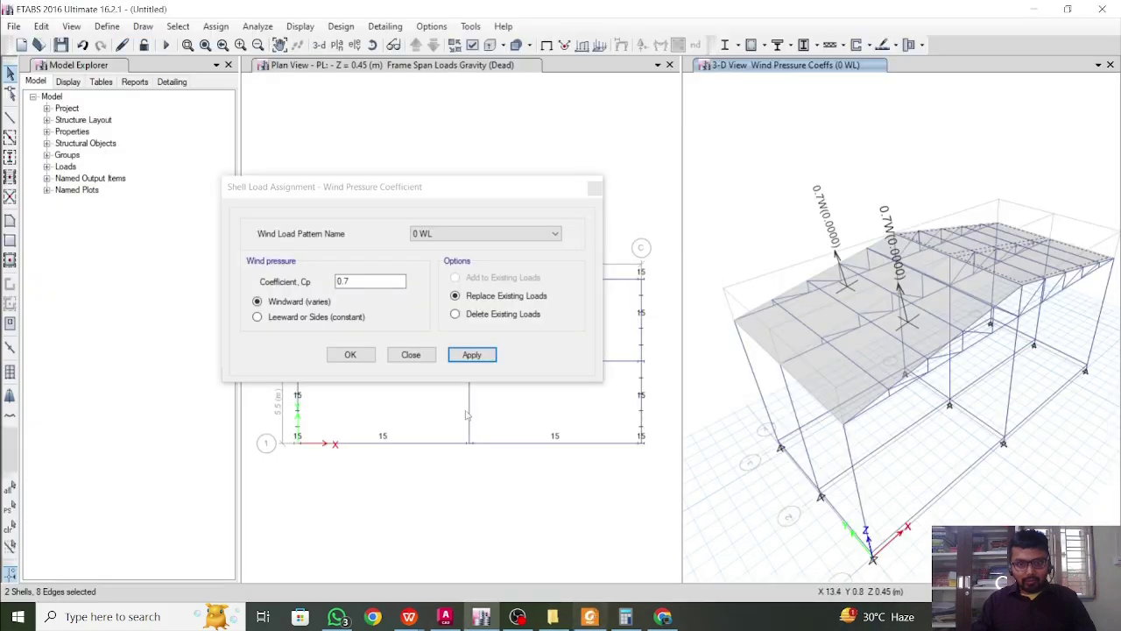
double_click(355, 282)
key("BackSpace")
type("1.8")
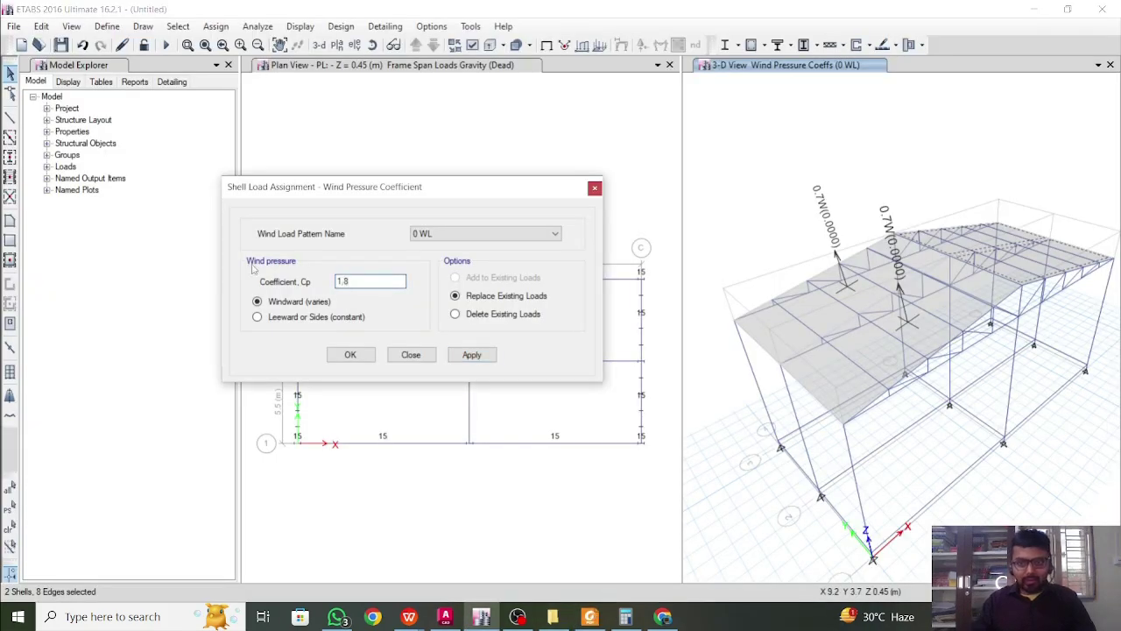
left_click(473, 359)
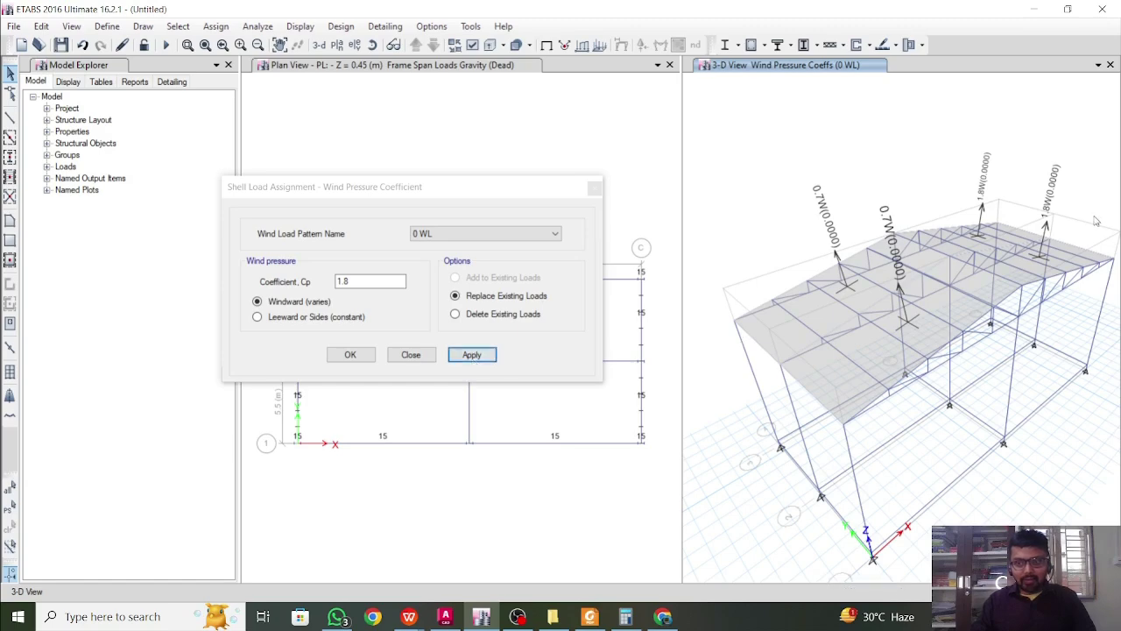
scroll(1035, 307, "up", 3)
left_click(1035, 306)
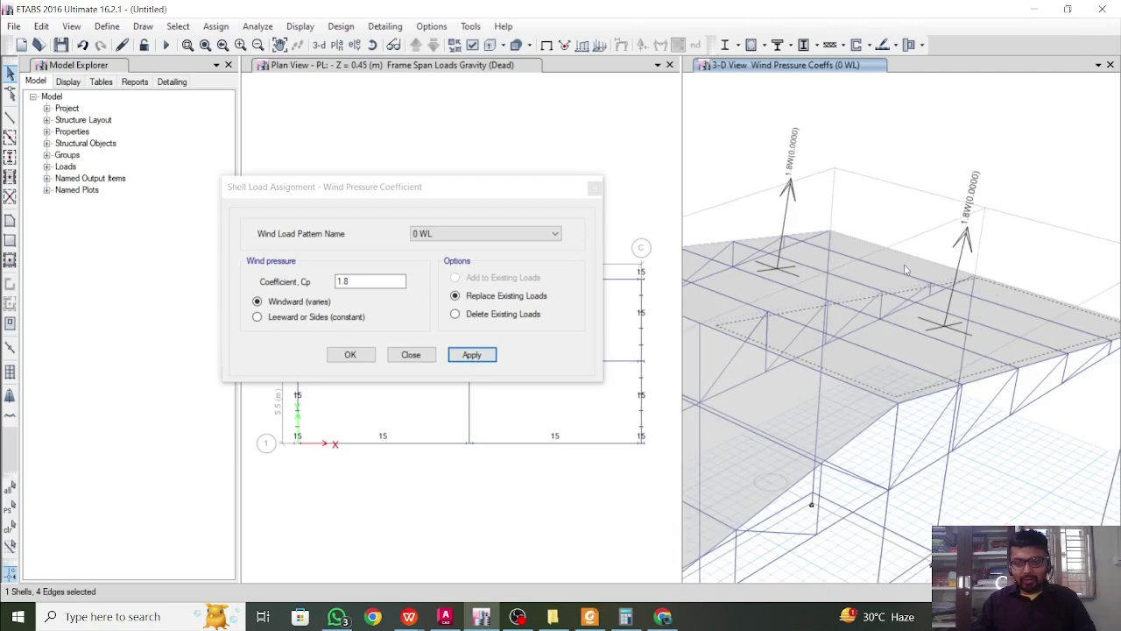
scroll(900, 264, "down", 3)
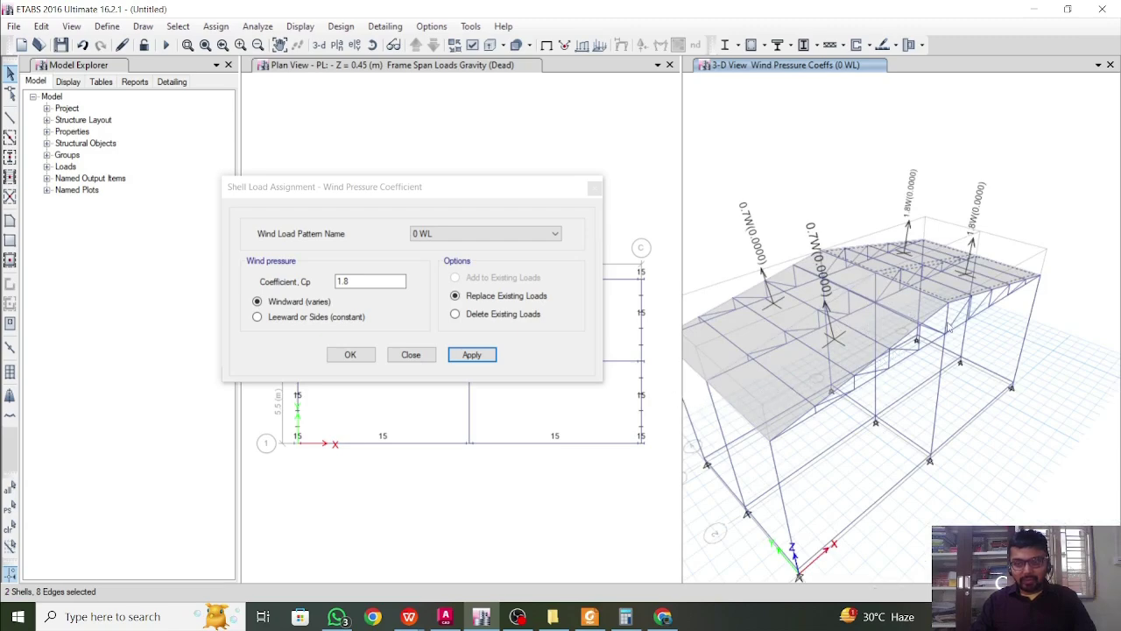
key("ctrl+q")
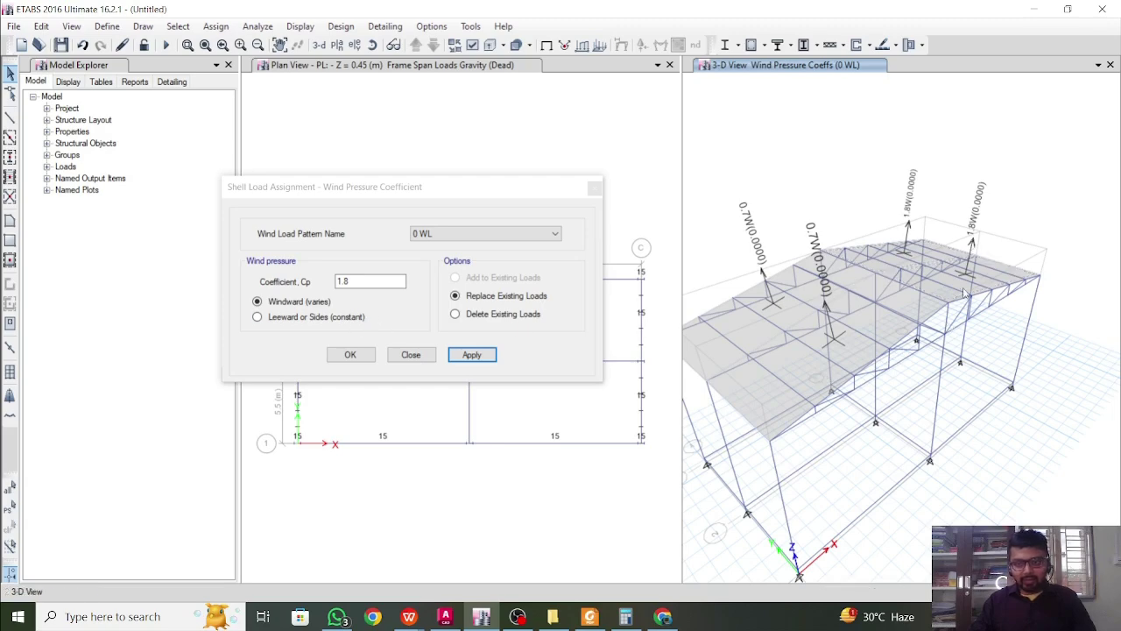
Step: Set the wind load pattern for the shell wind pressure coefficient assignment to 90 WL
scroll(944, 289, "up", 3)
scroll(943, 289, "down", 3)
middle_click_drag(944, 289, 955, 315)
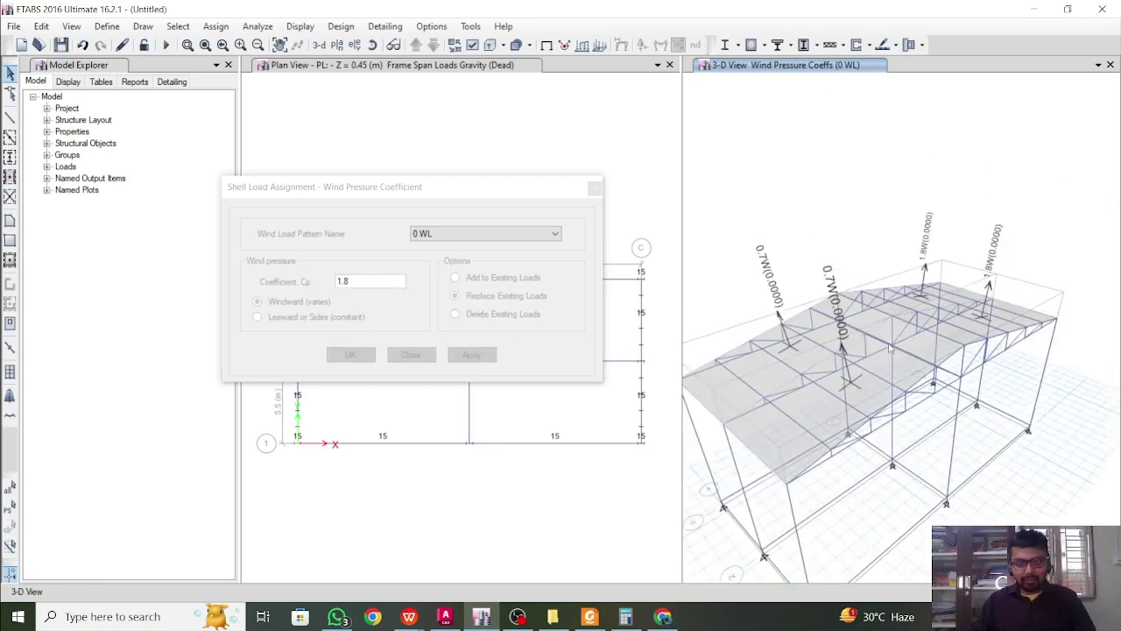
middle_click_drag(866, 354, 904, 338)
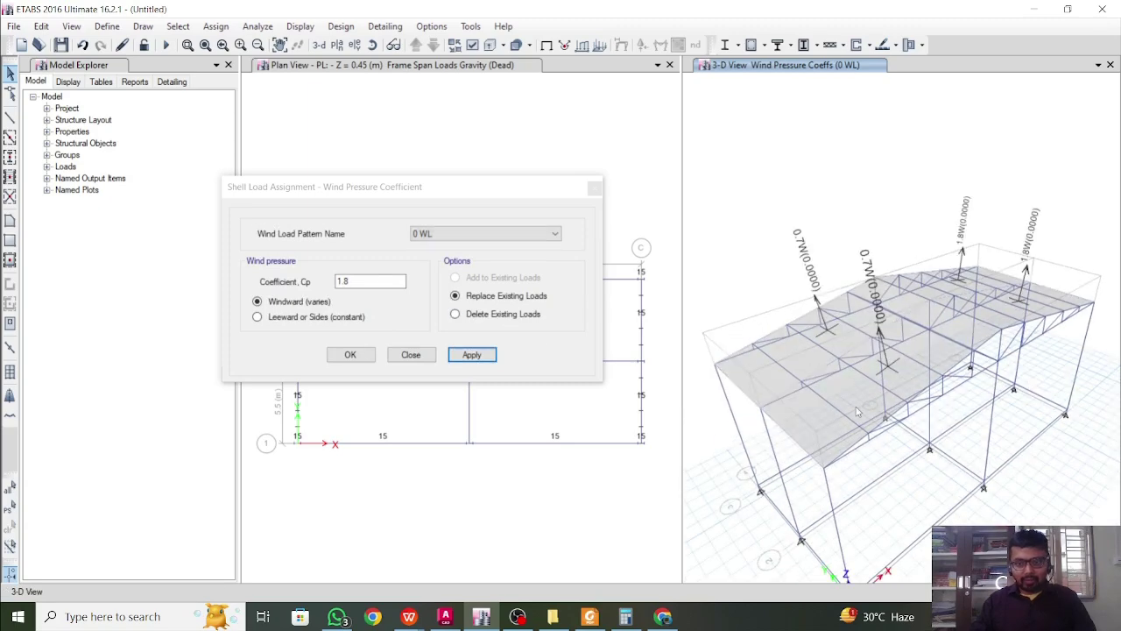
left_click(555, 233)
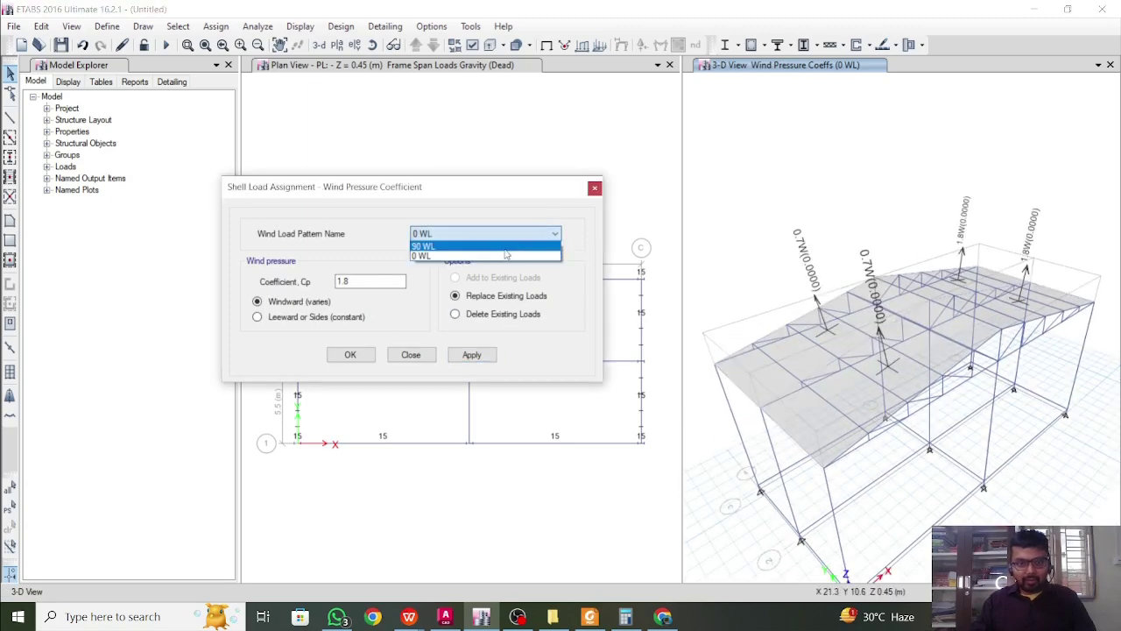
left_click(491, 251)
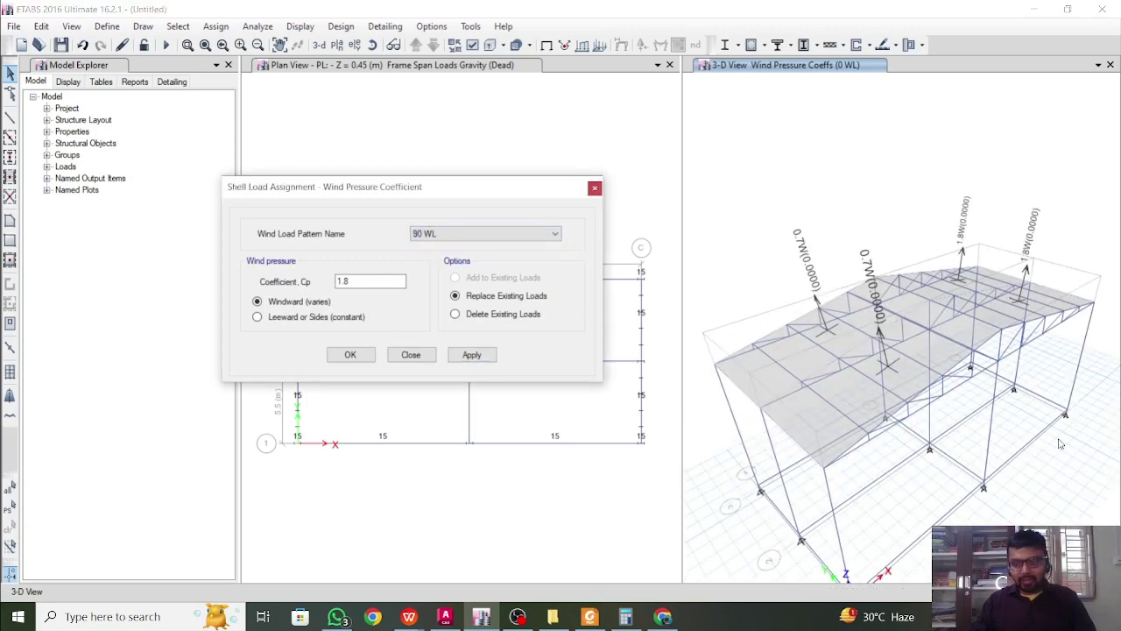
Step: Select all four roof panels in the 3-D view for the 90 WL wind coefficient
middle_click_drag(1060, 440, 1027, 342)
middle_click_drag(851, 373, 853, 470)
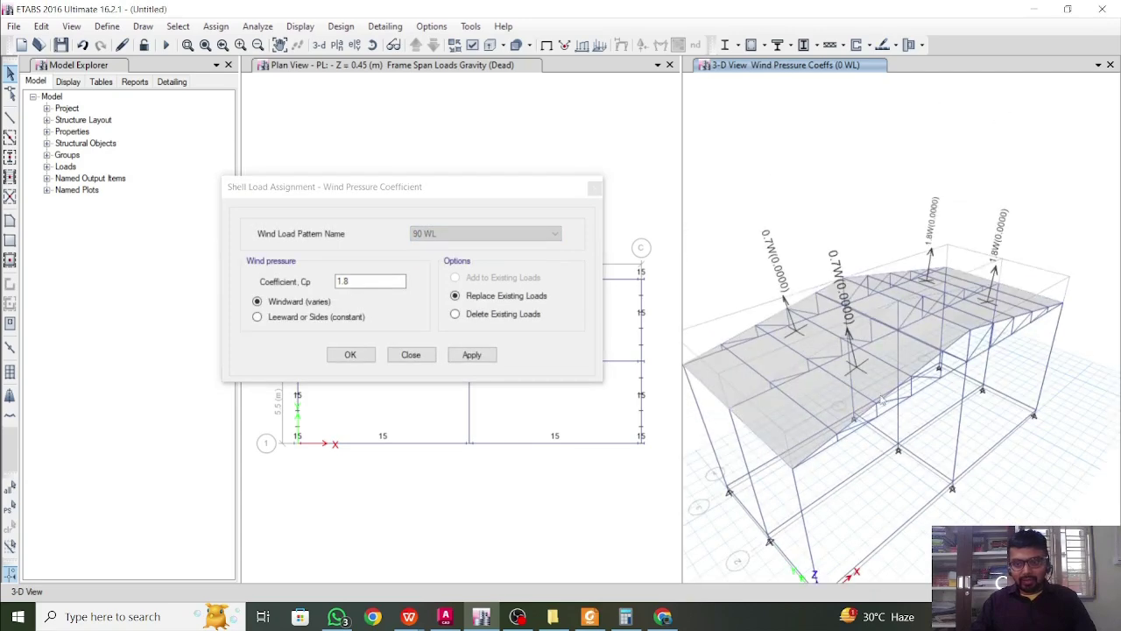
scroll(973, 397, "up", 5)
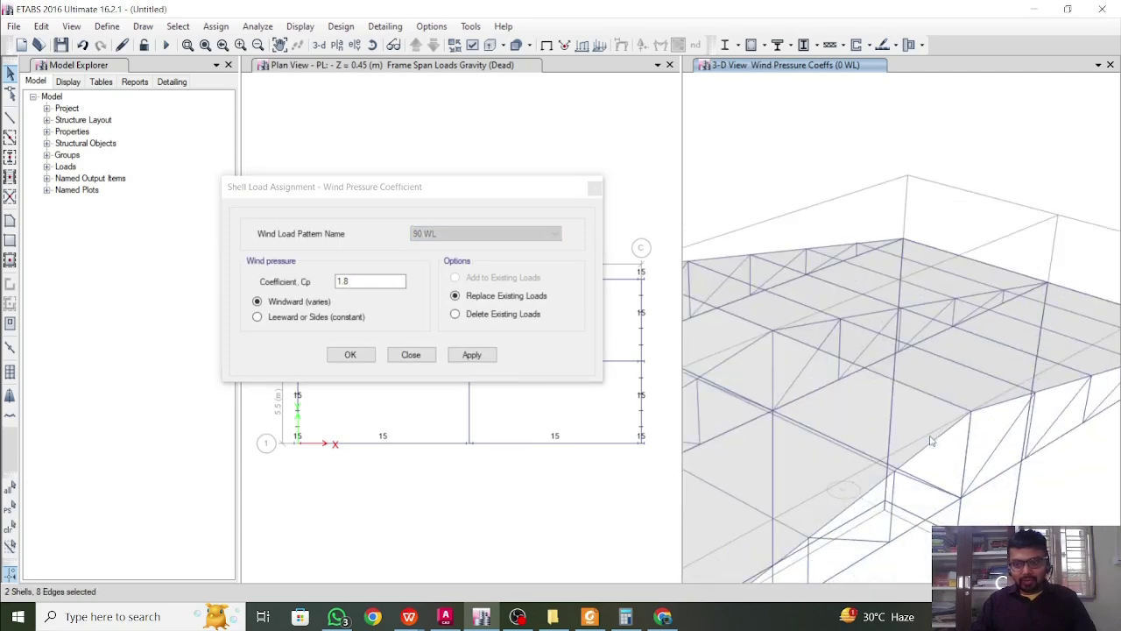
left_click(973, 391)
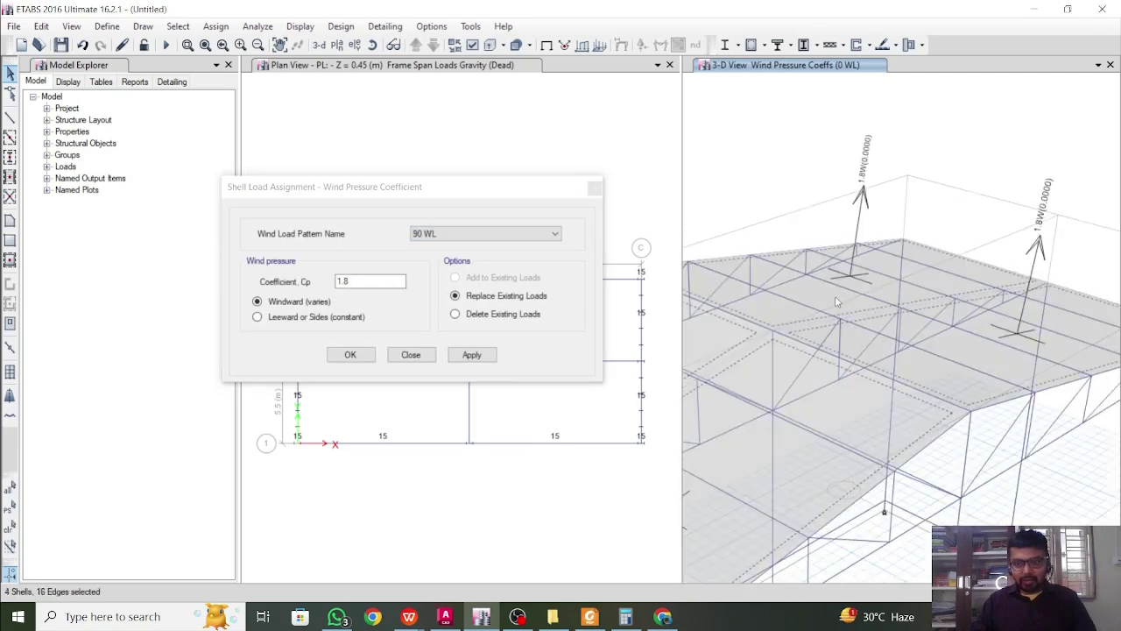
scroll(848, 304, "down", 5)
scroll(847, 332, "up", 6)
scroll(832, 338, "down", 6)
middle_click_drag(832, 340, 879, 351)
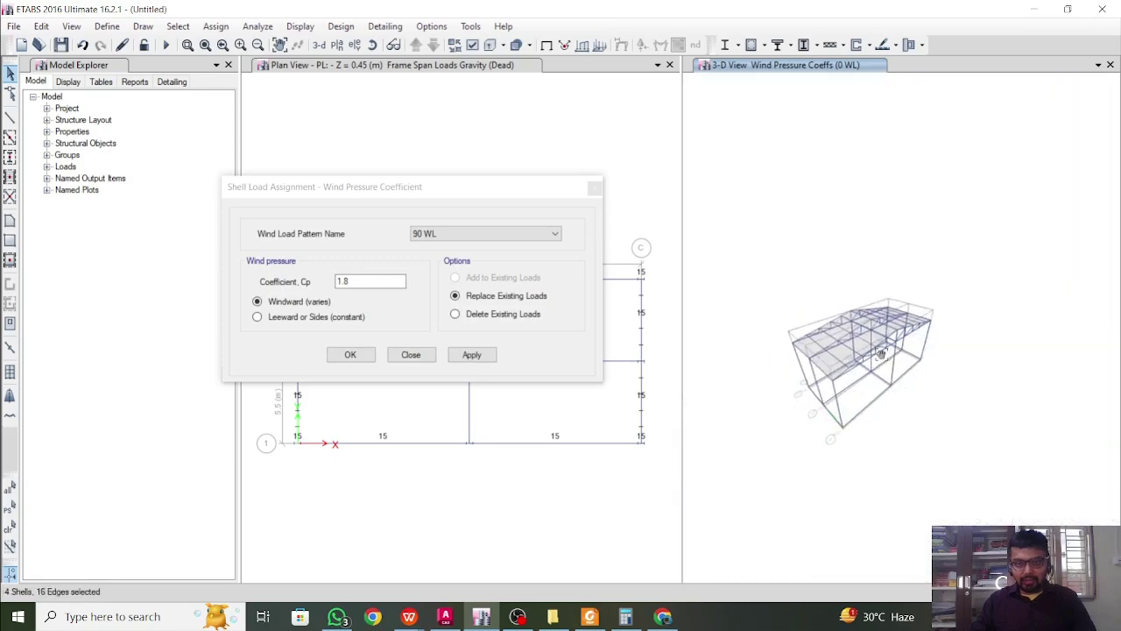
scroll(876, 352, "up", 3)
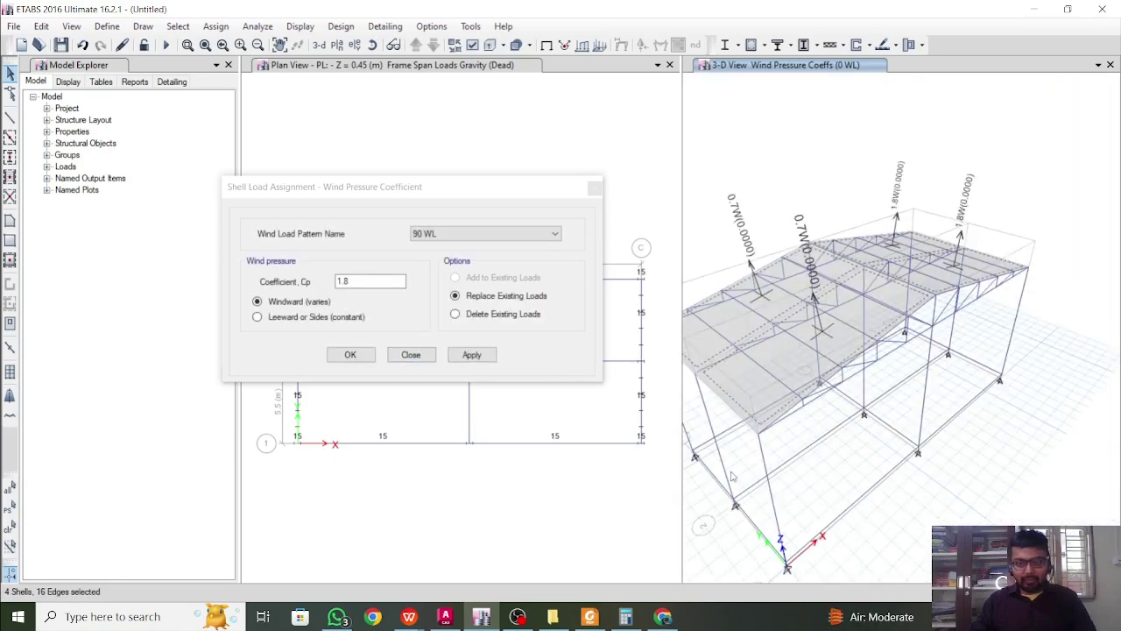
Step: Recheck Table 9 in is.875.3.2015.pdf, and assign the four roof panels a windward Cp of 1.4 in 90 WL, replacing existing loads
left_click(594, 618)
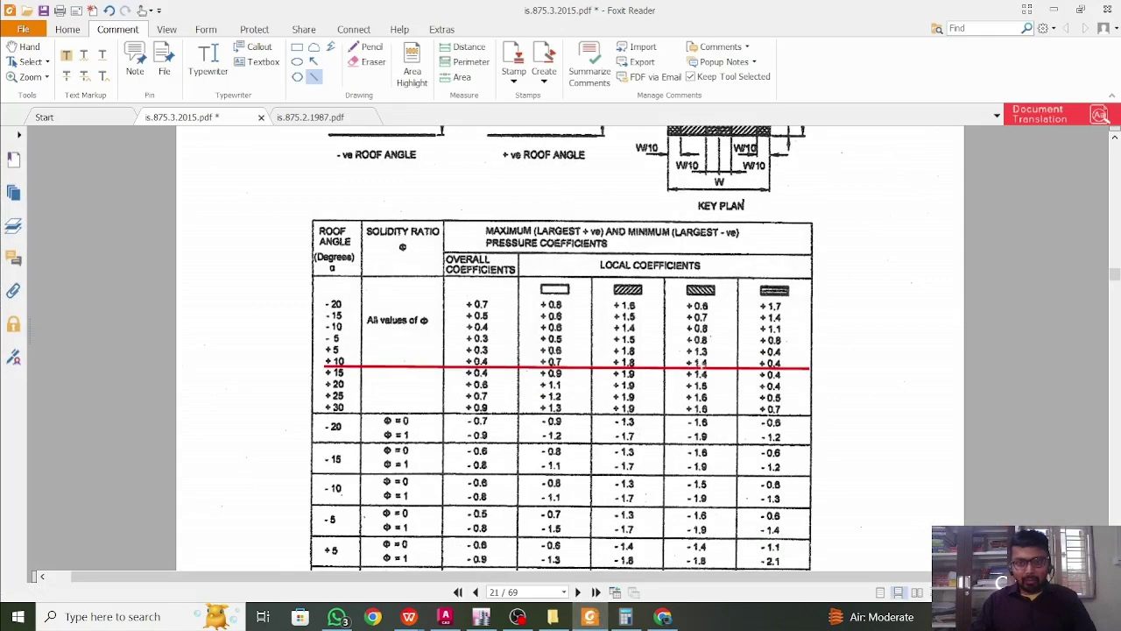
left_click(1055, 10)
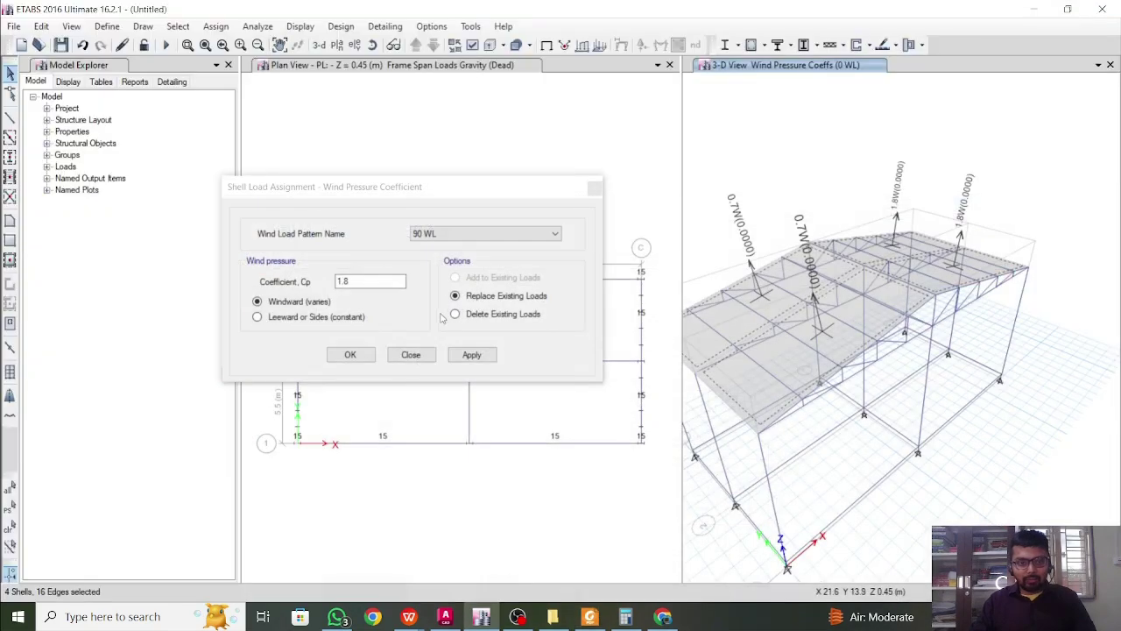
left_click(370, 278)
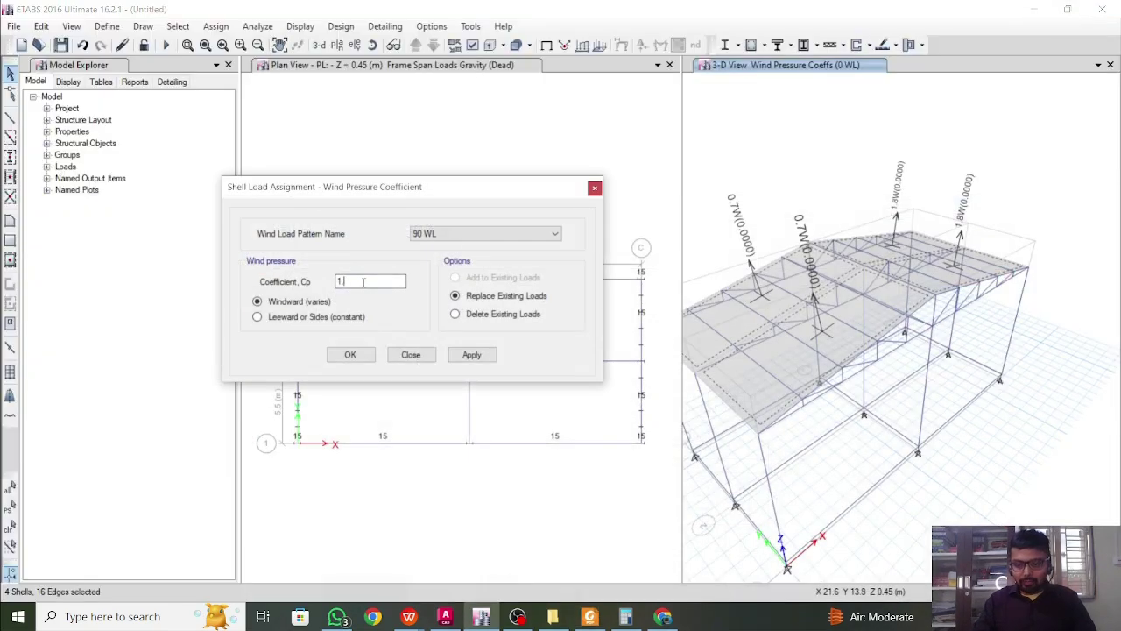
key("BackSpace")
type("4")
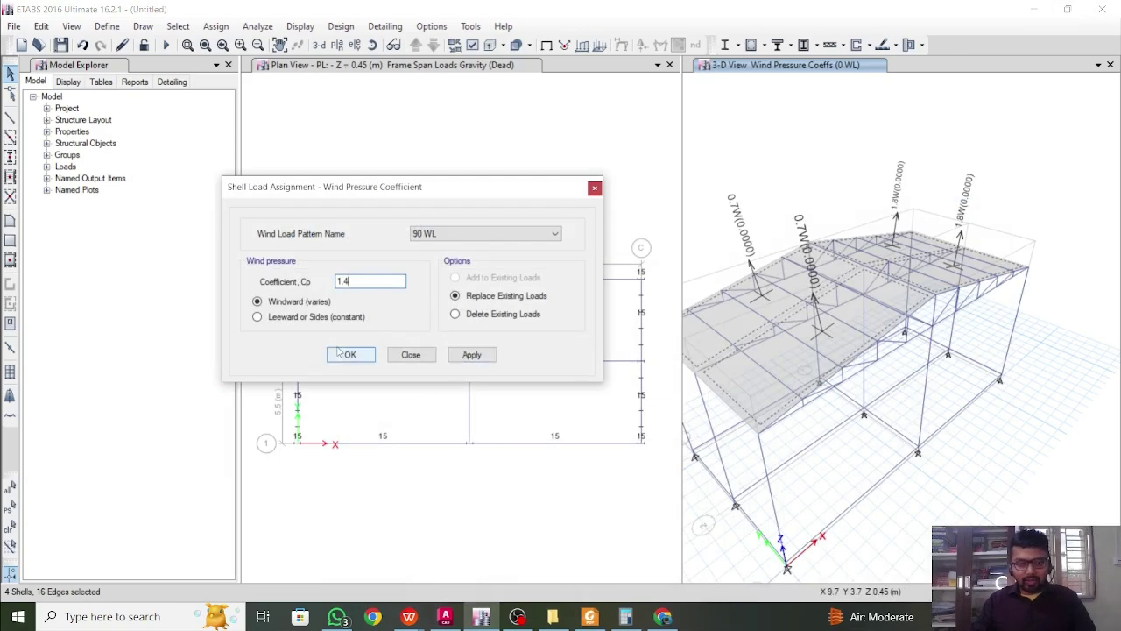
mouse_move(581, 620)
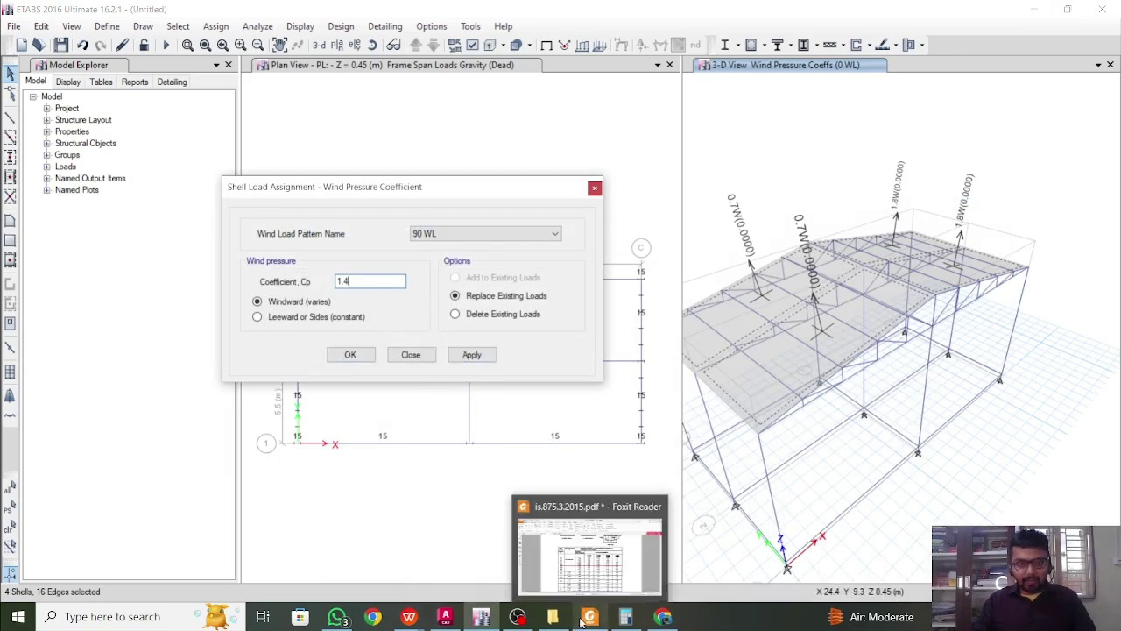
left_click(474, 354)
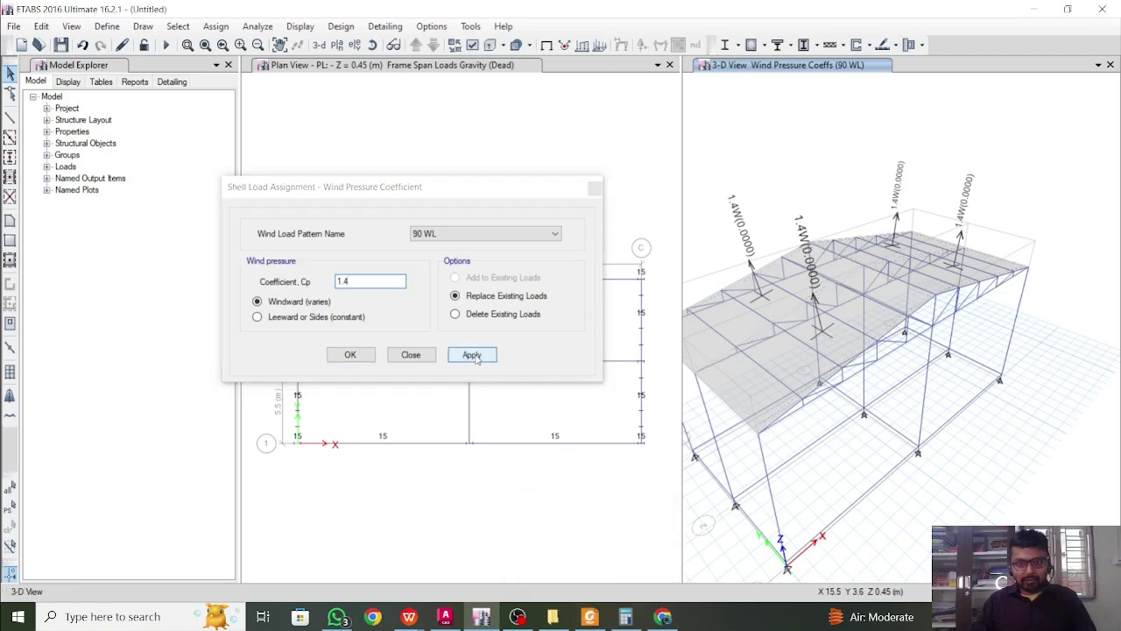
left_click(595, 187)
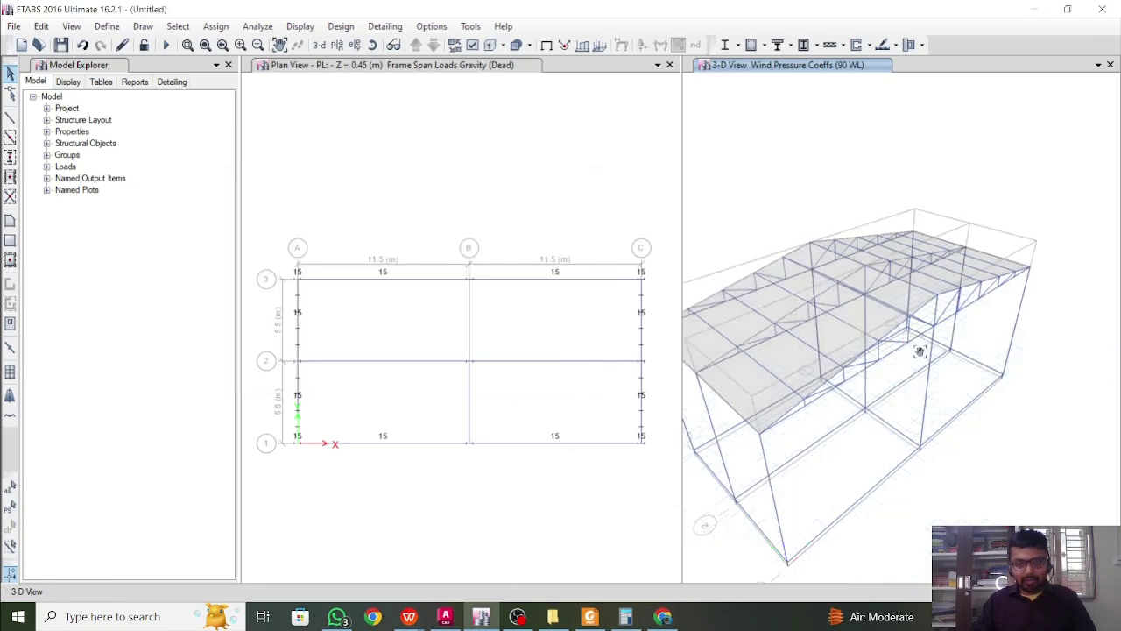
middle_click_drag(920, 352, 961, 361)
scroll(961, 332, "down", 5)
scroll(965, 354, "up", 5)
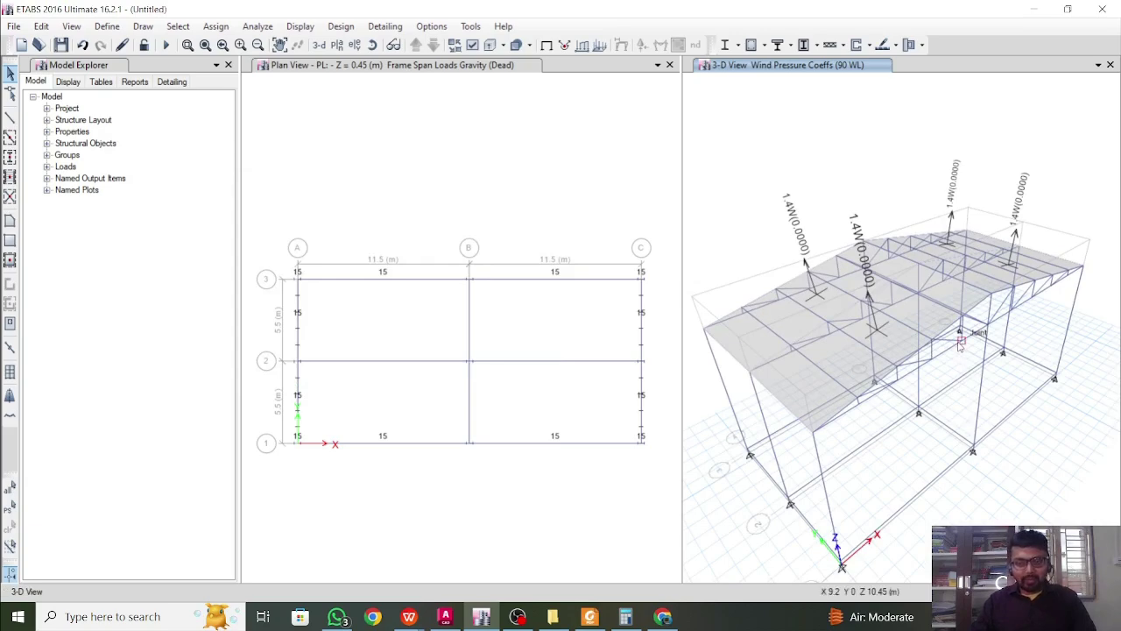
scroll(961, 346, "up", 6)
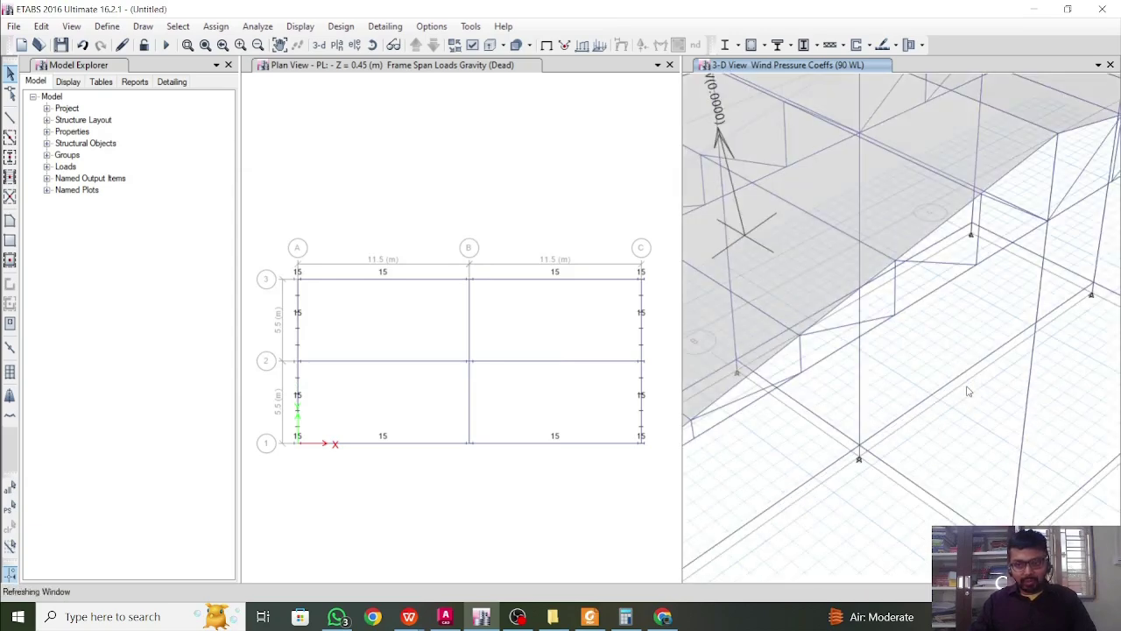
scroll(969, 392, "down", 8)
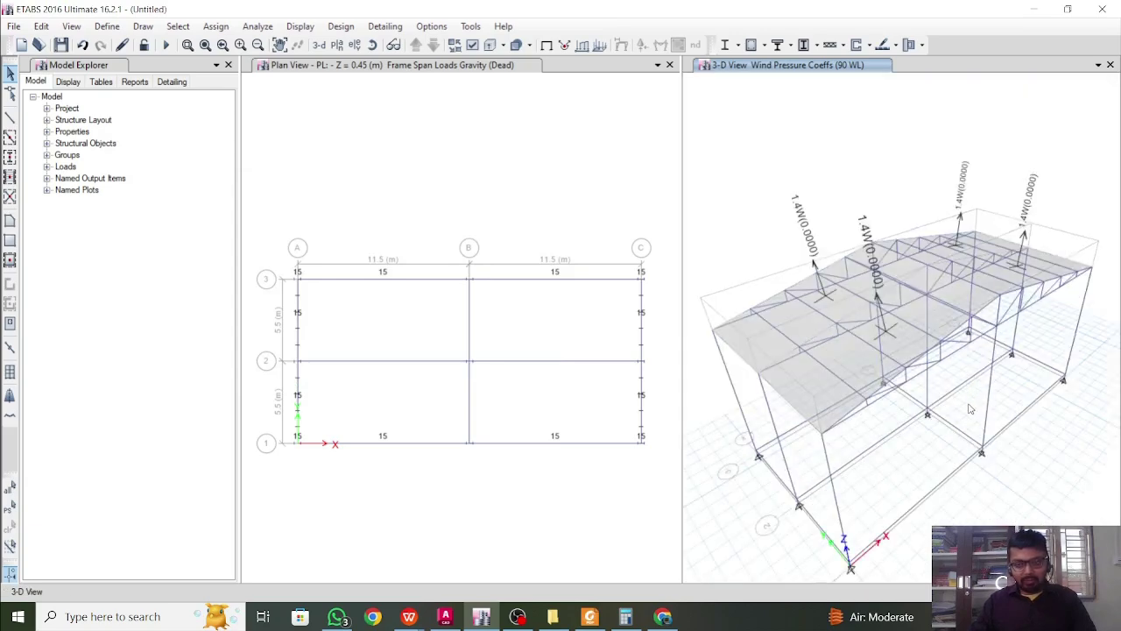
middle_click_drag(1000, 421, 991, 418)
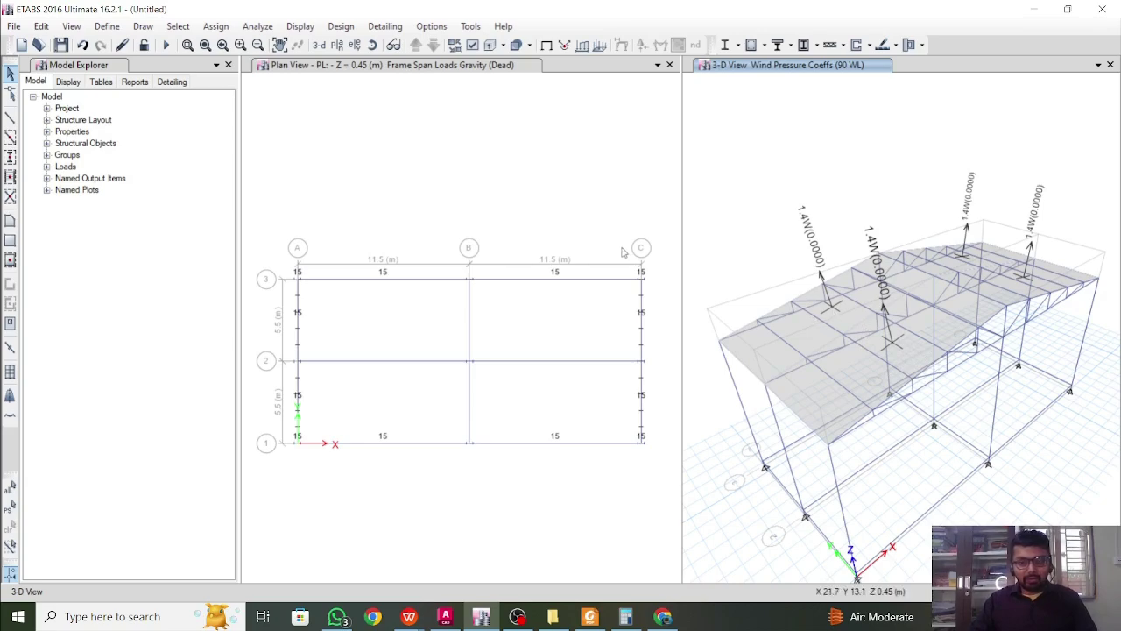
Step: Add the default design load combinations for Steel Frame Design and accept the load combinations
left_click(107, 26)
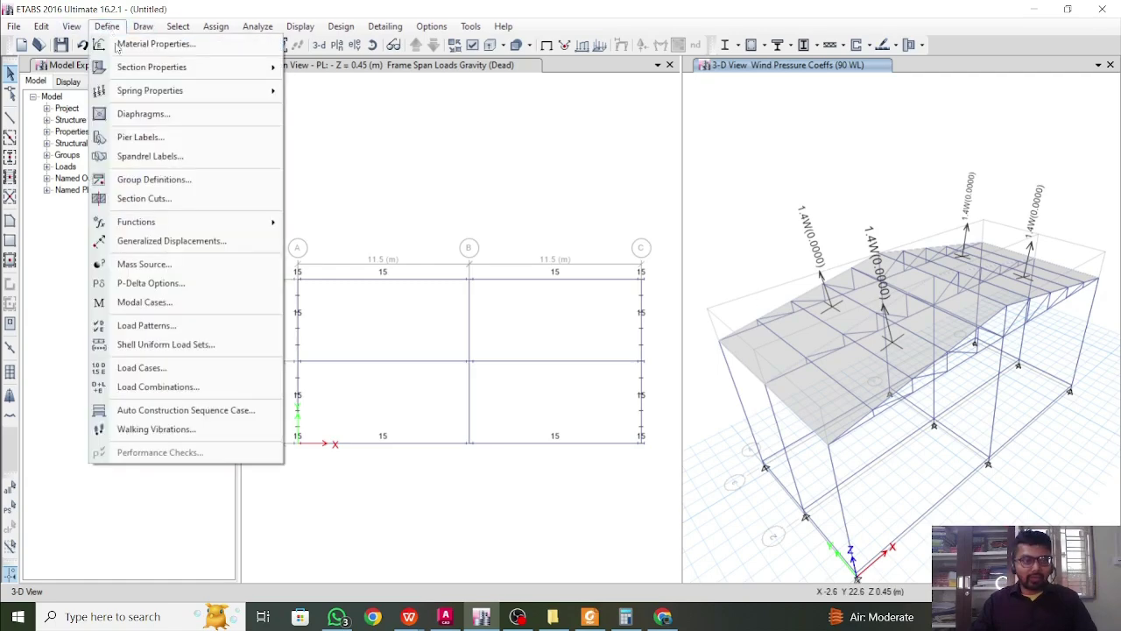
left_click(190, 386)
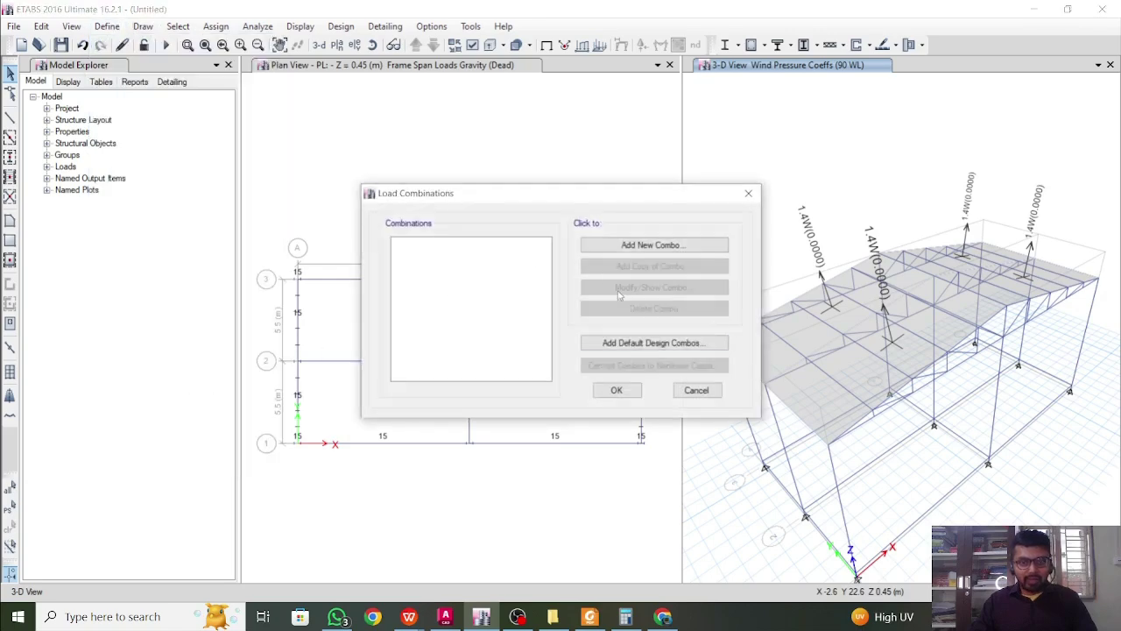
left_click(653, 344)
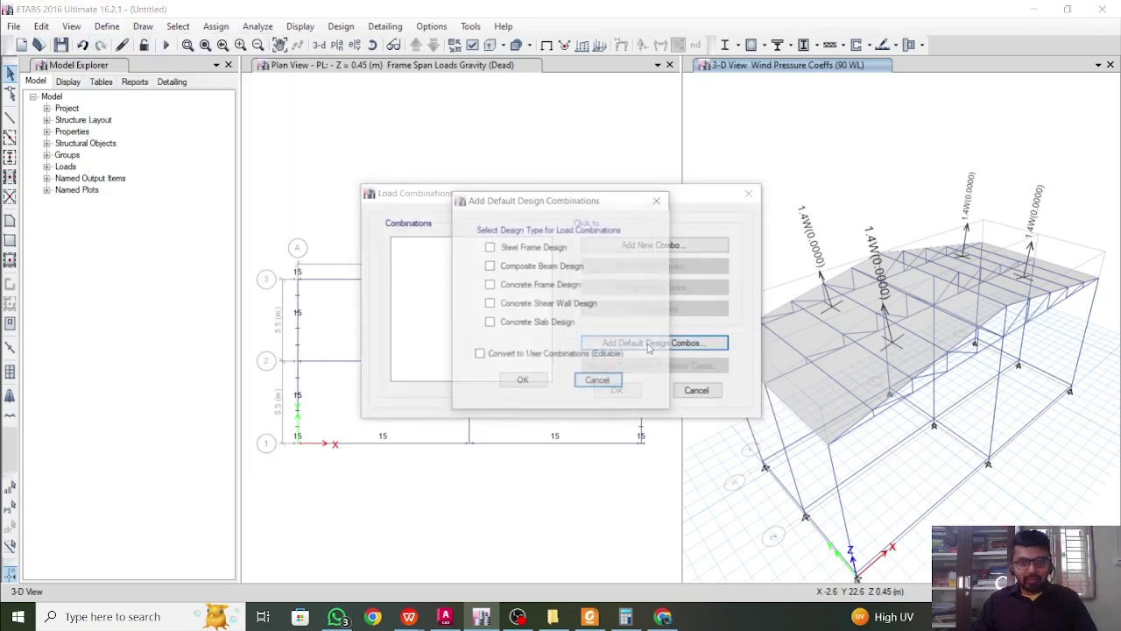
left_click(534, 249)
left_click(523, 382)
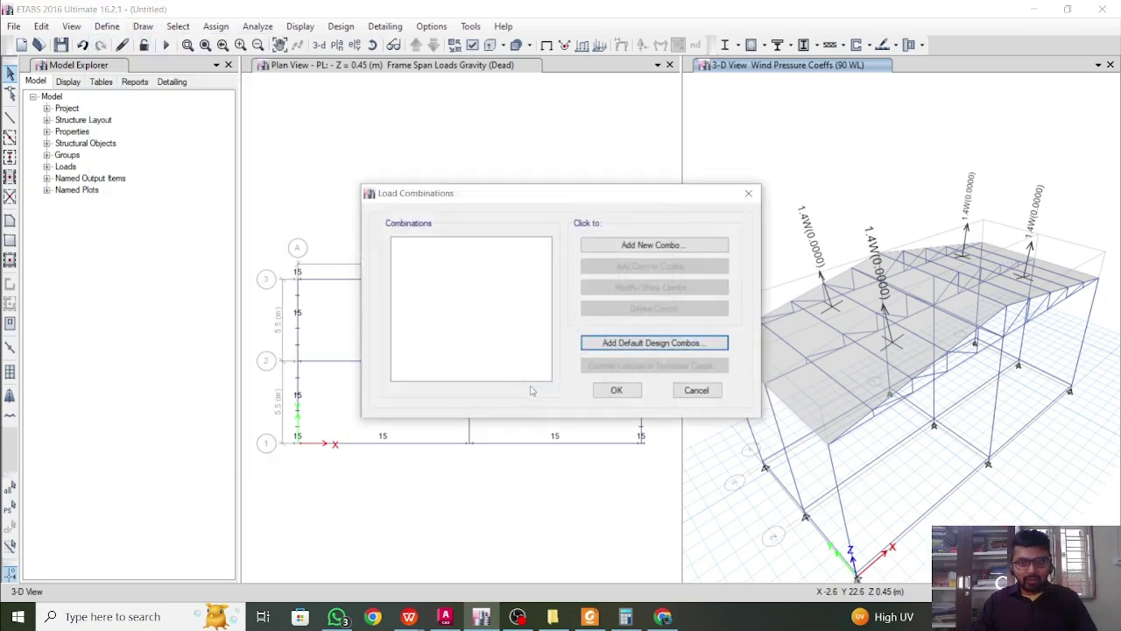
left_click(622, 388)
Step: Check the model with every check and fix option enabled and a length tolerance of 1 mm
middle_click_drag(885, 348, 921, 344)
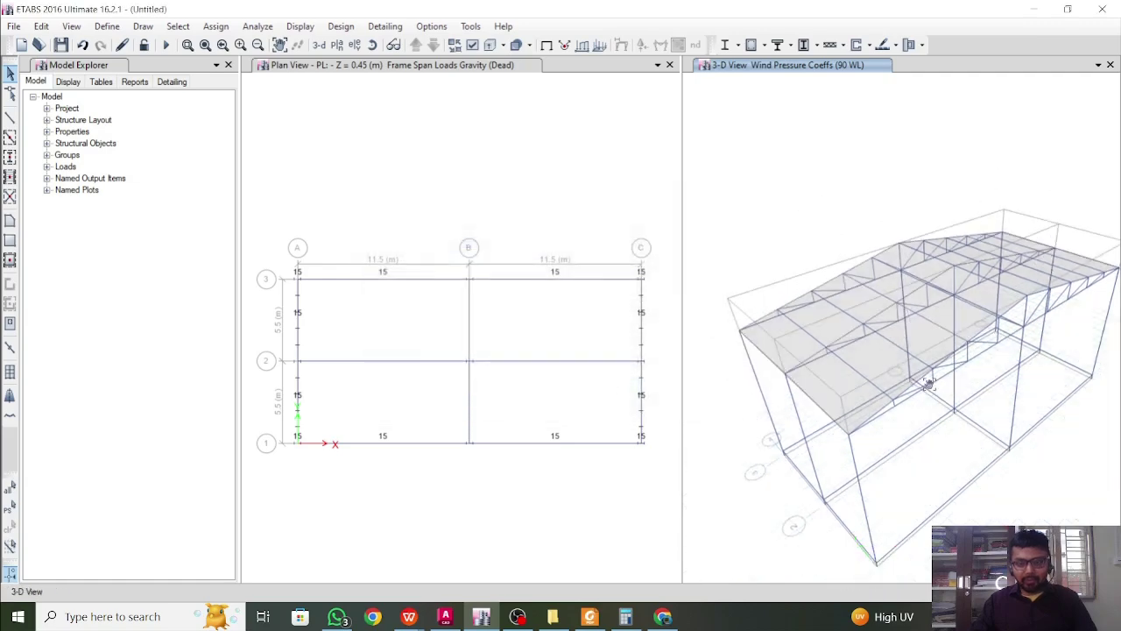
left_click(451, 202)
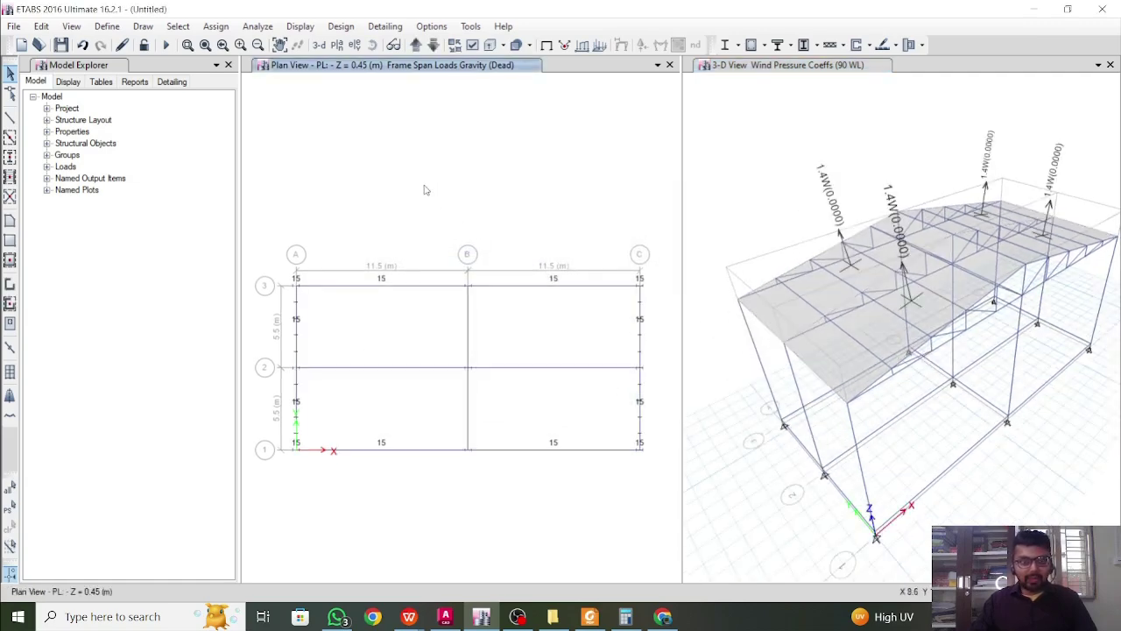
left_click(216, 27)
mouse_move(249, 29)
left_click(280, 43)
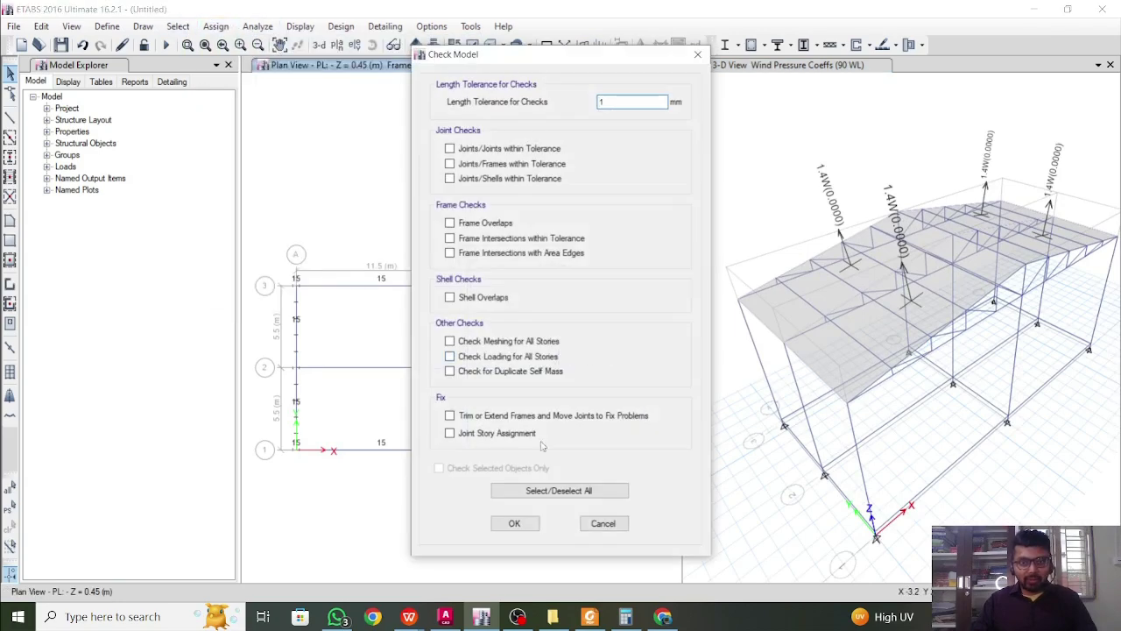
left_click(559, 491)
left_click(514, 523)
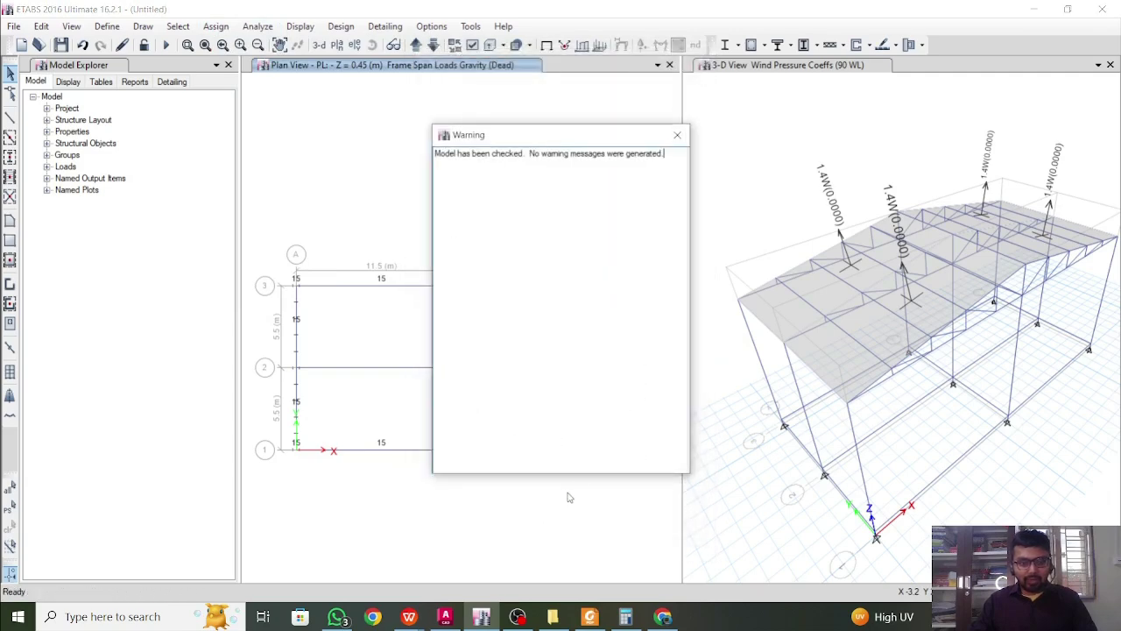
left_click(678, 135)
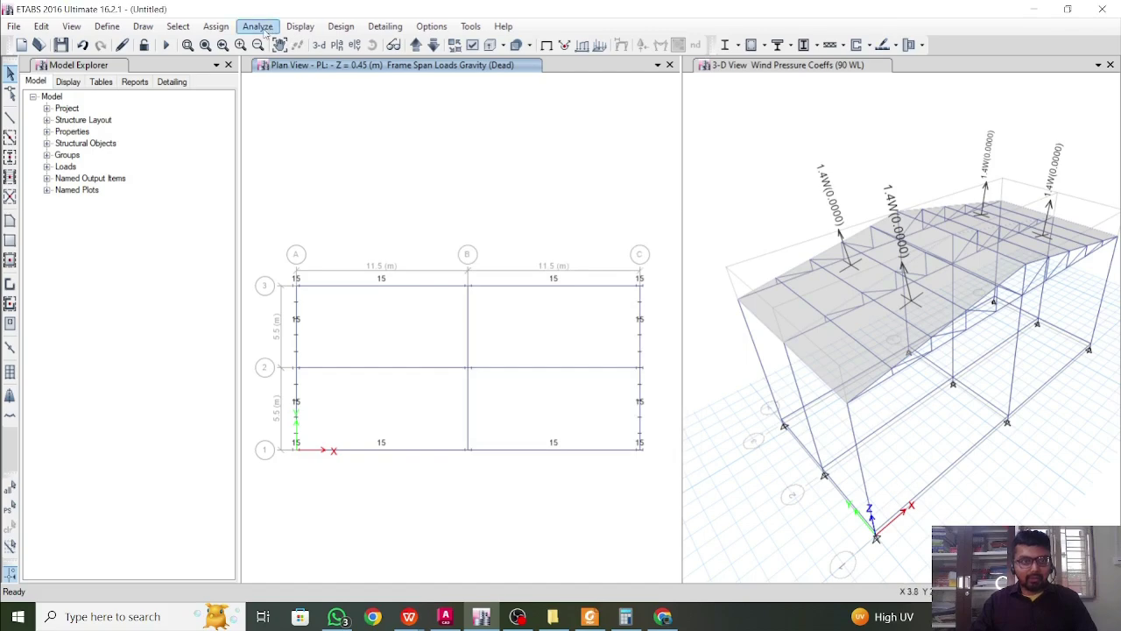
Step: Run the structural analysis, saving the model as Industrial Truss
left_click(168, 46)
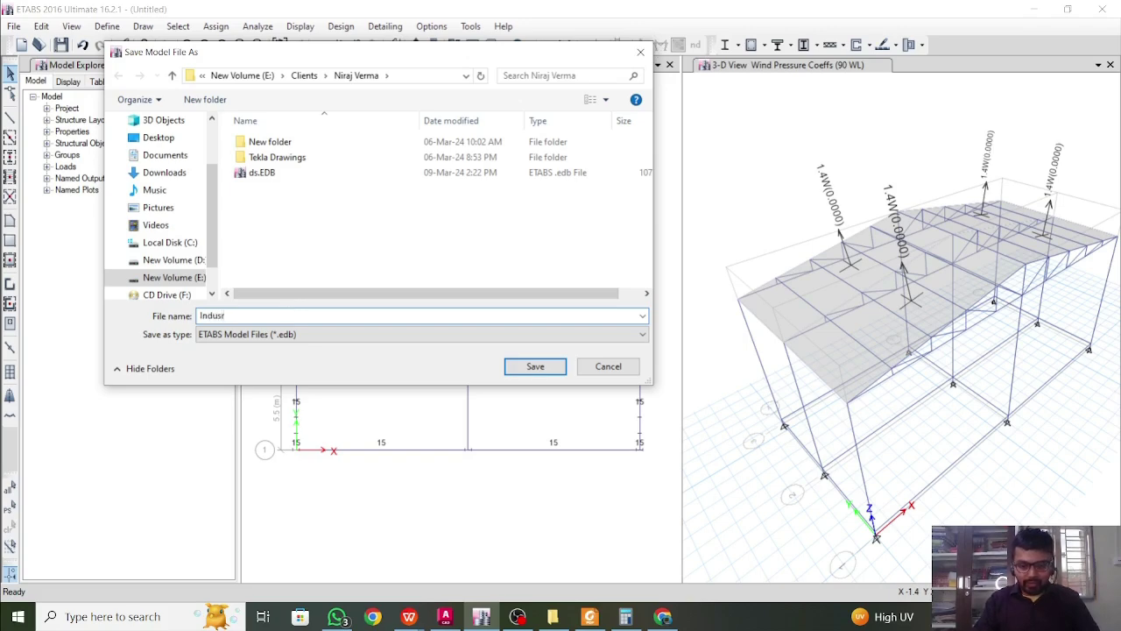
type("al Truss")
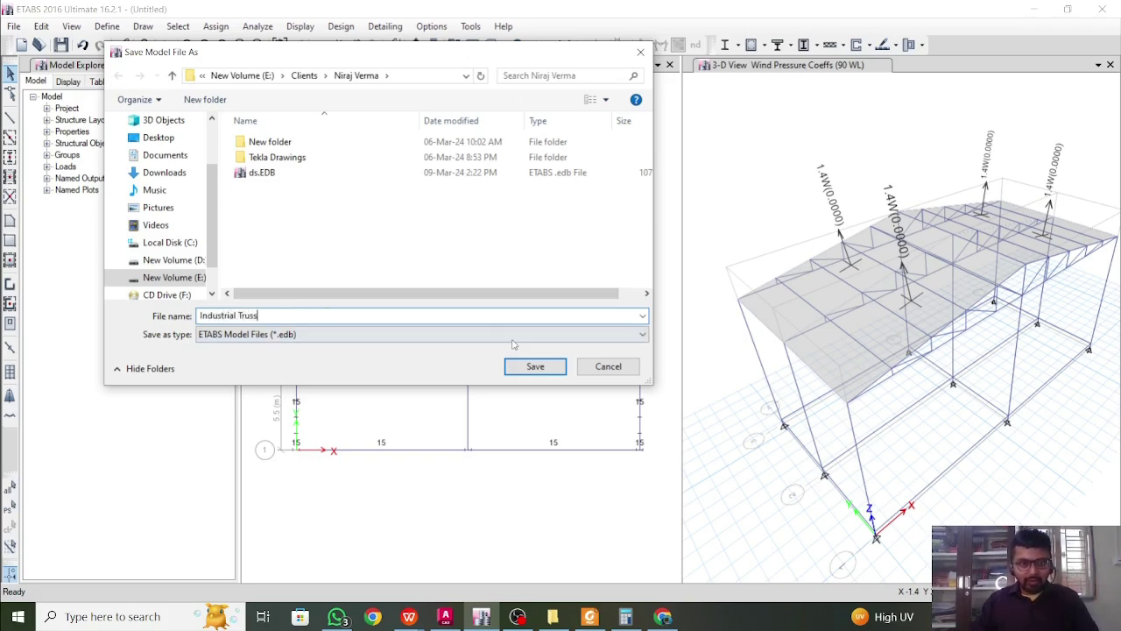
left_click(535, 366)
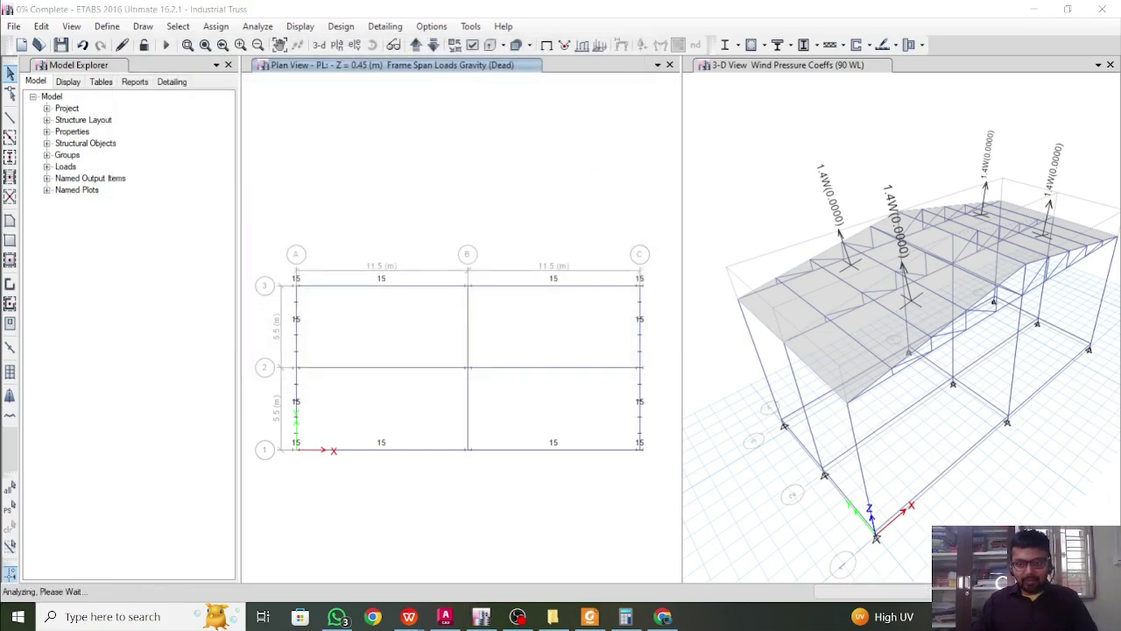
left_click(982, 616)
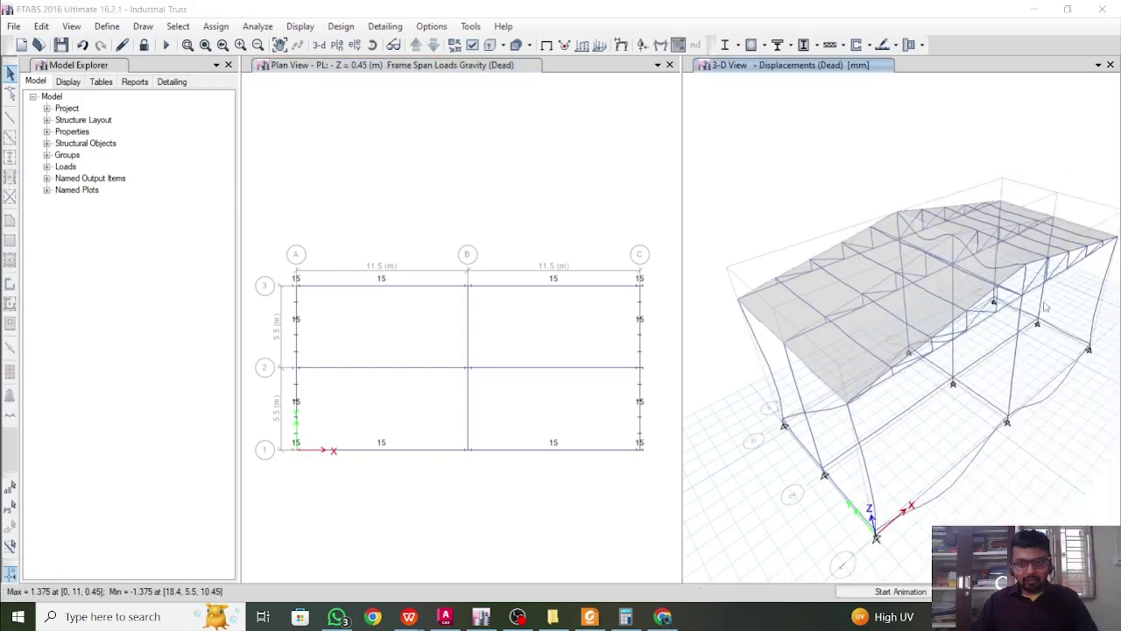
Step: Start the steel frame design check of the analysed structure
left_click(726, 45)
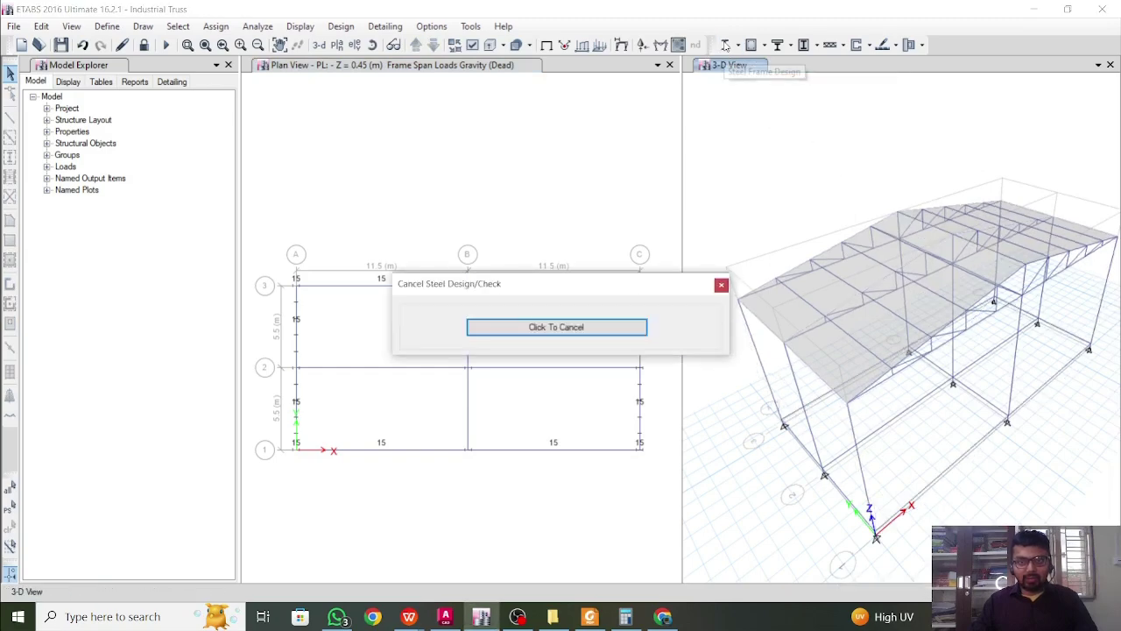